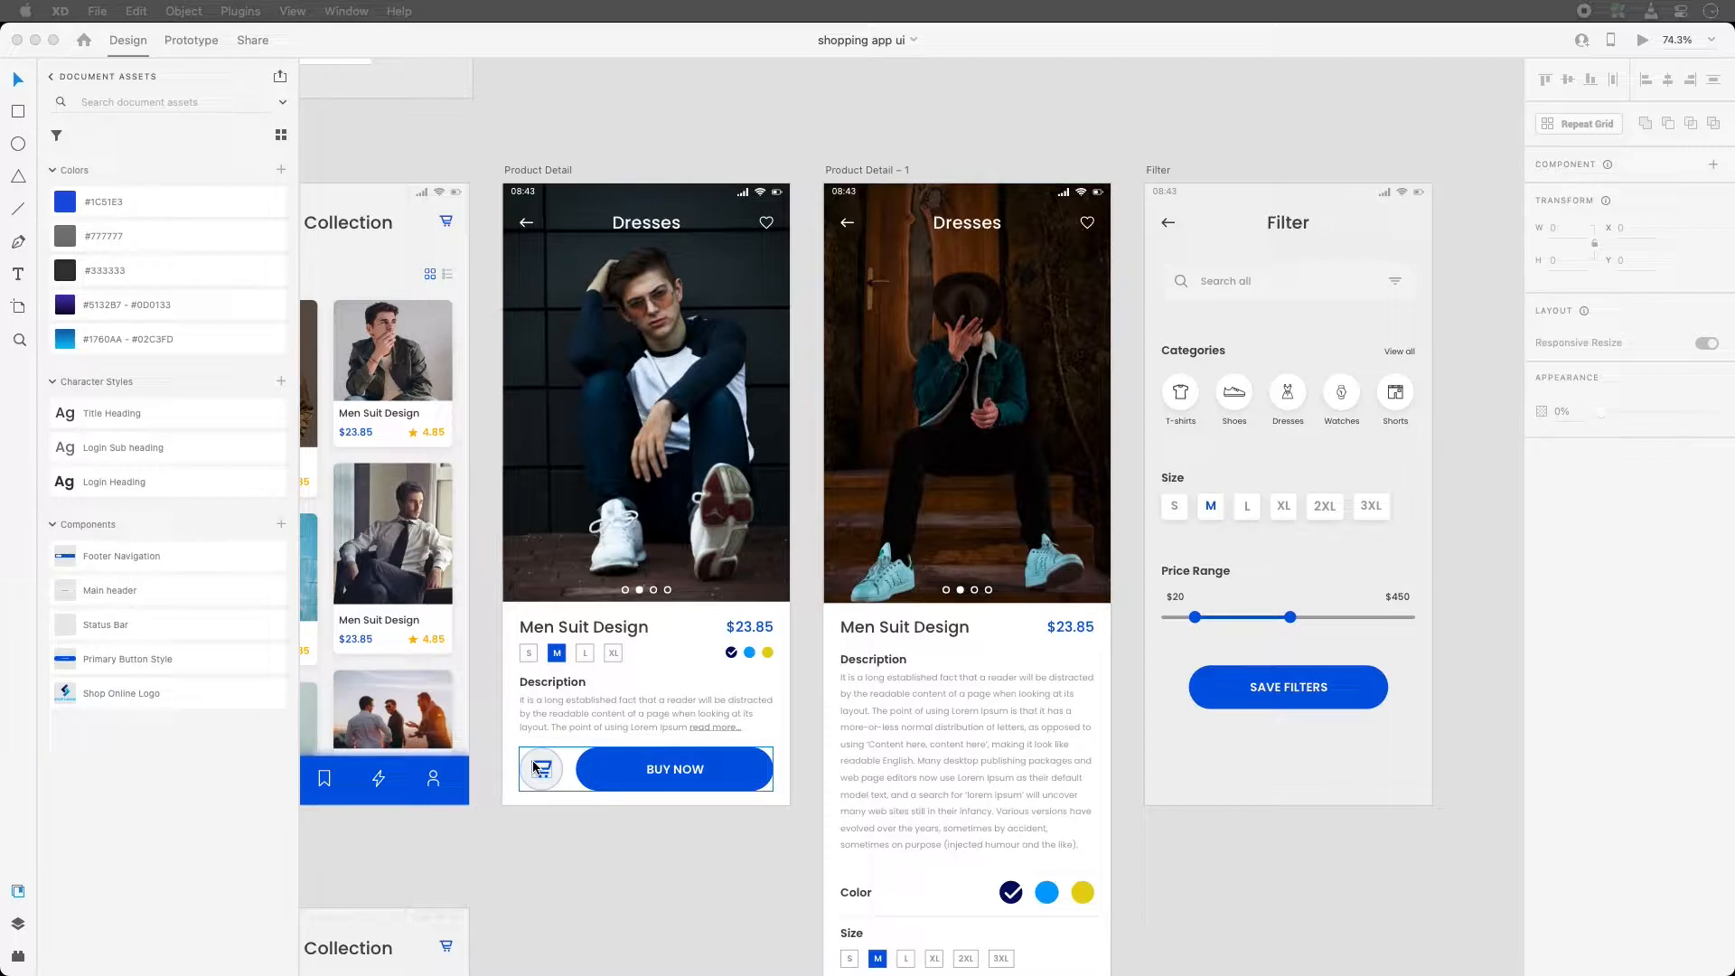
Move the Filter artboard to about X 3948 to open a gap beside Product Detail – 1
left_click(1165, 174)
scroll(1143, 176, "right", 1)
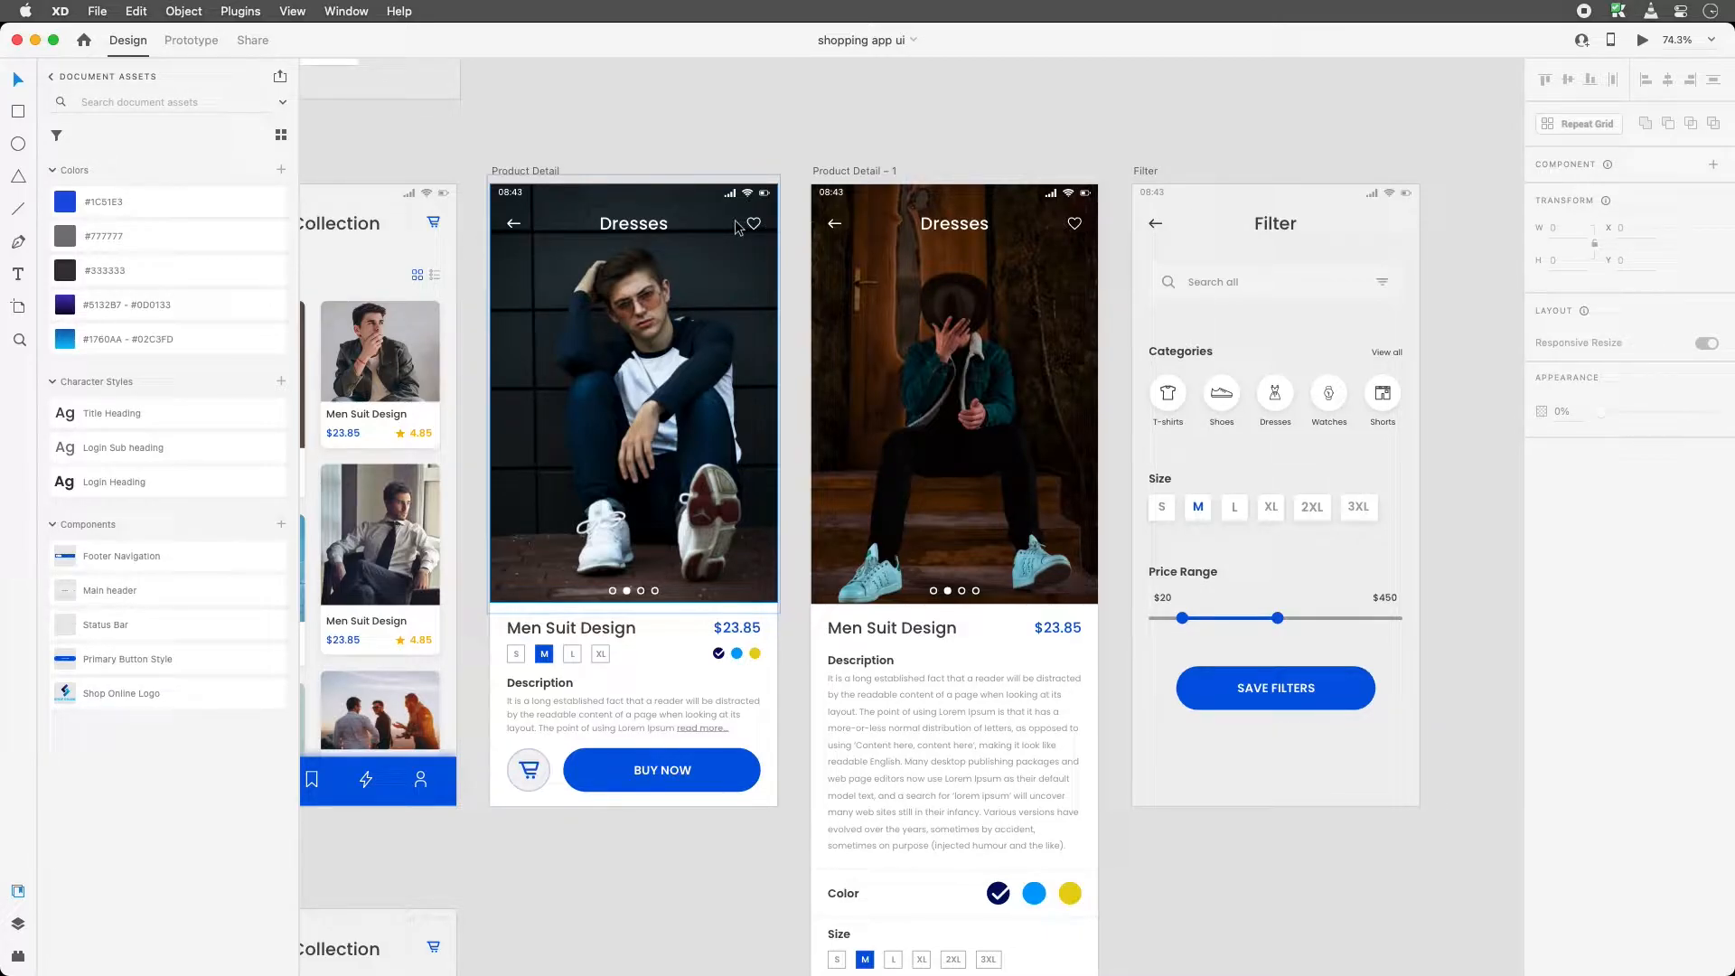
scroll(1073, 139, "right", 3)
left_click_drag(1067, 174, 1447, 174)
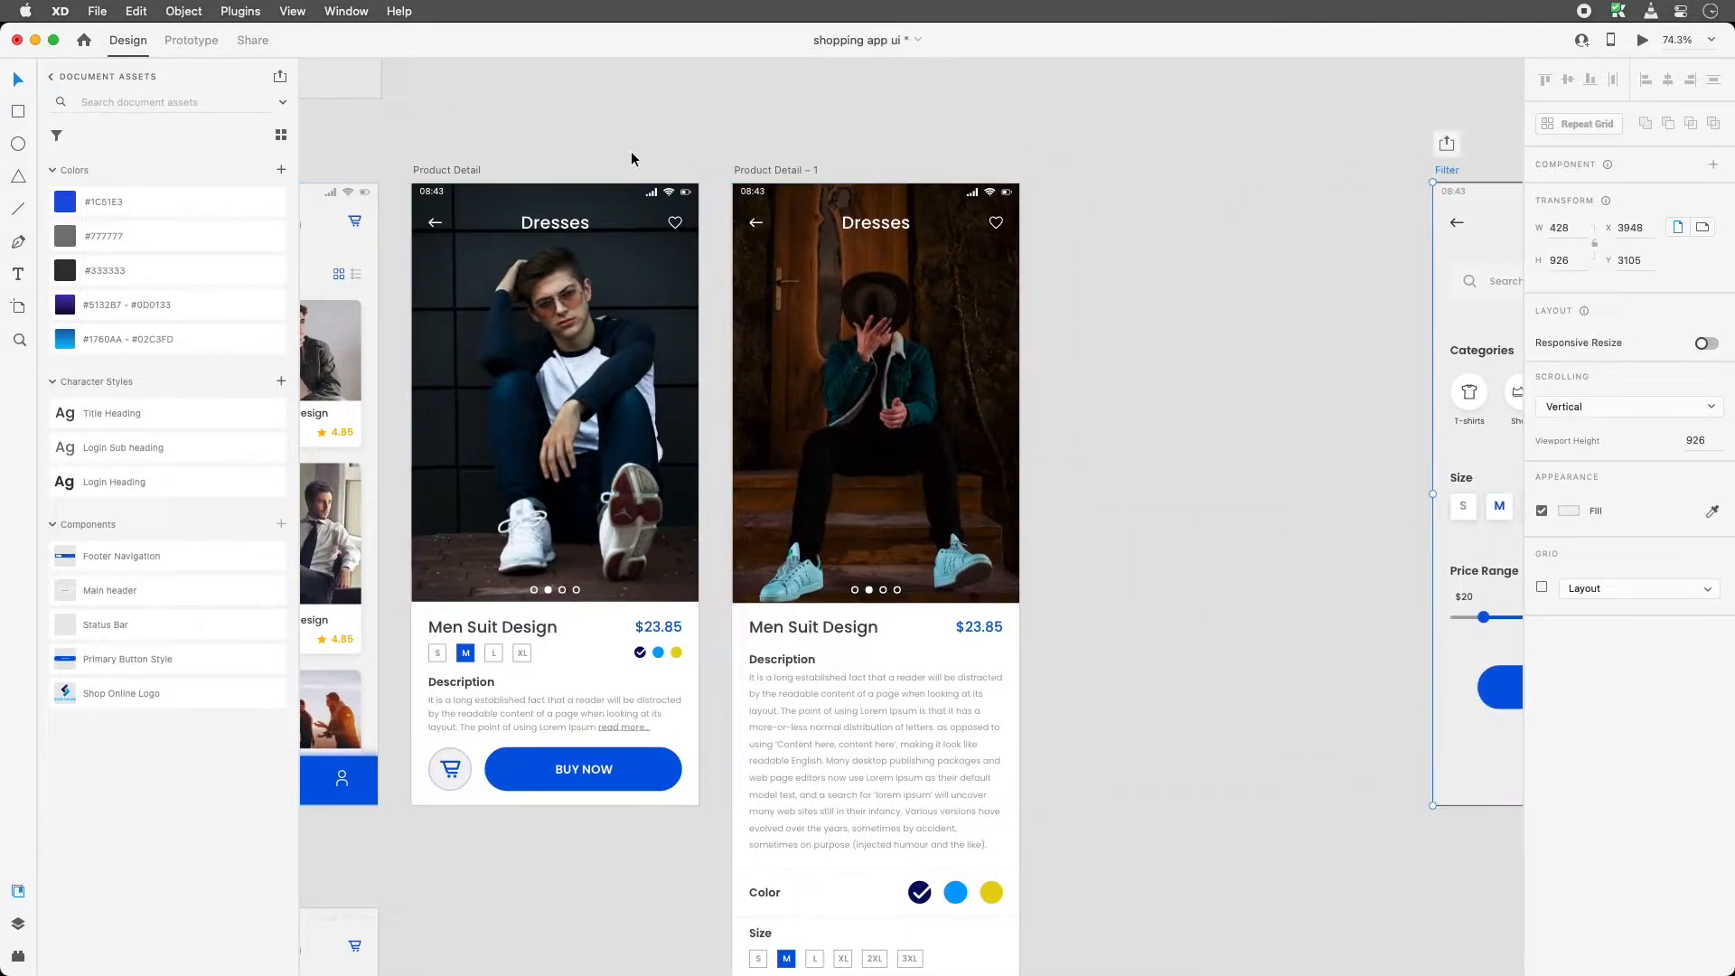
Duplicate the Product Detail artboard into the gap between Product Detail – 1 and Filter
left_click_drag(445, 174, 1076, 186)
left_click(1048, 141)
scroll(1048, 141, "right", 3)
key("z")
left_click_drag(886, 140, 1344, 808)
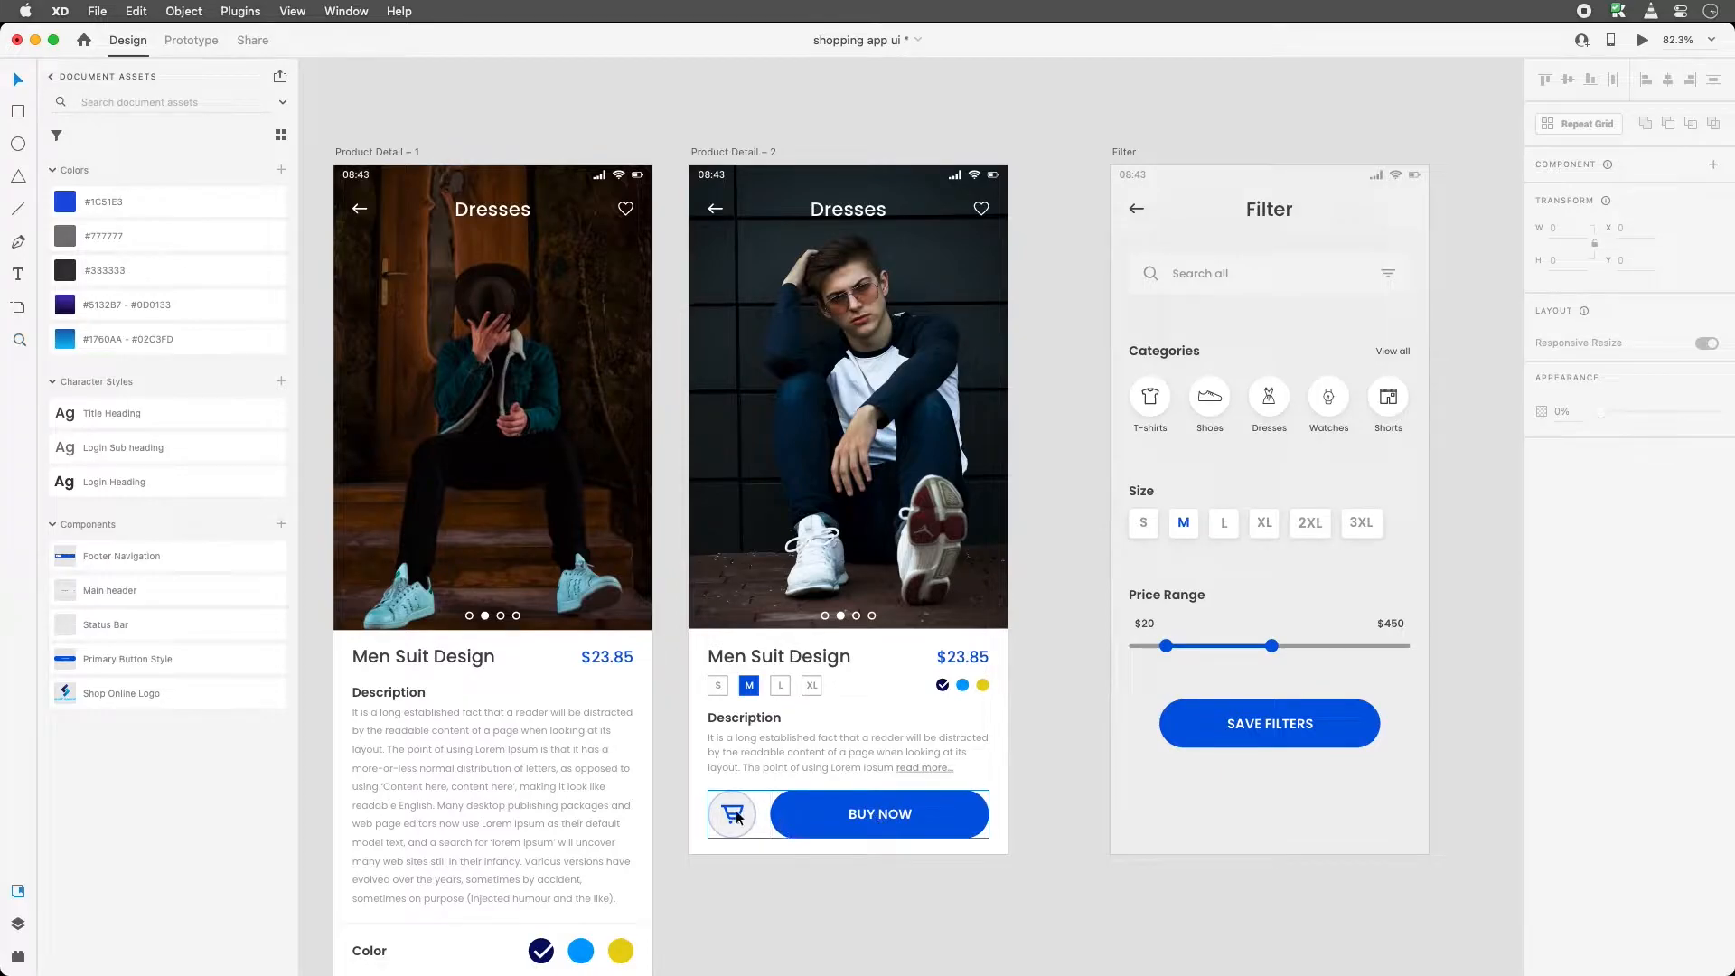
scroll(730, 819, "left", 1)
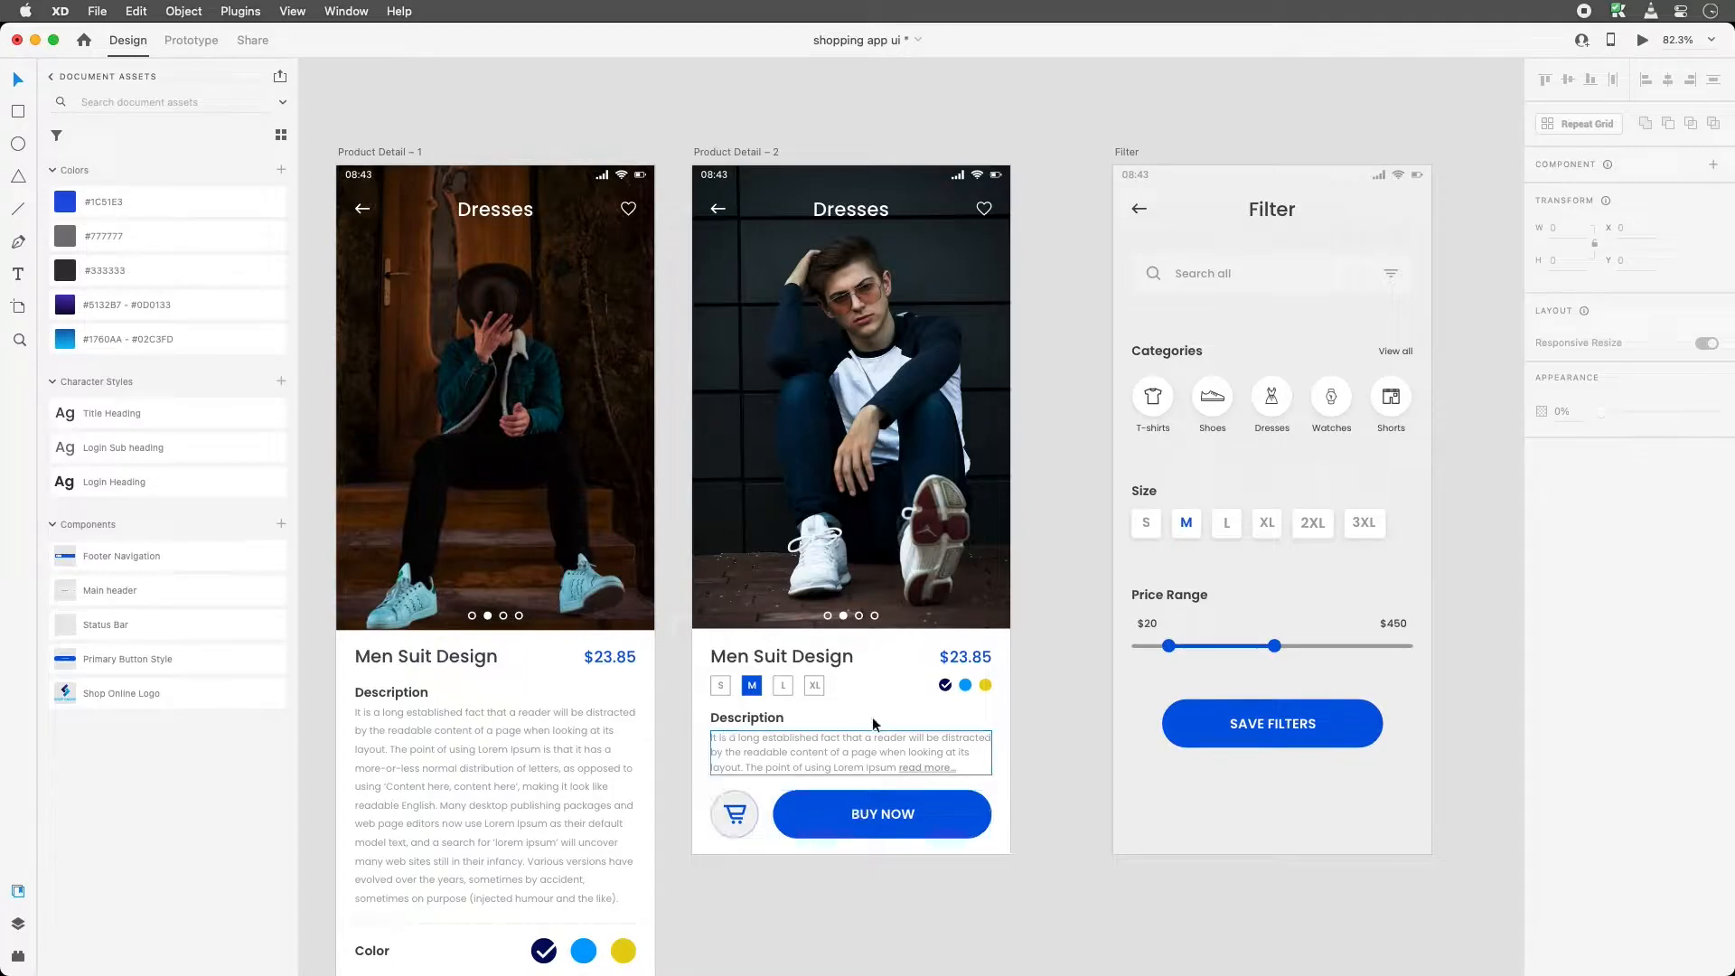
Group all contents of the Product Detail – 2 artboard and lock the group
left_click(832, 407)
left_click(679, 145)
left_click_drag(680, 161, 1049, 904)
right_click(835, 387)
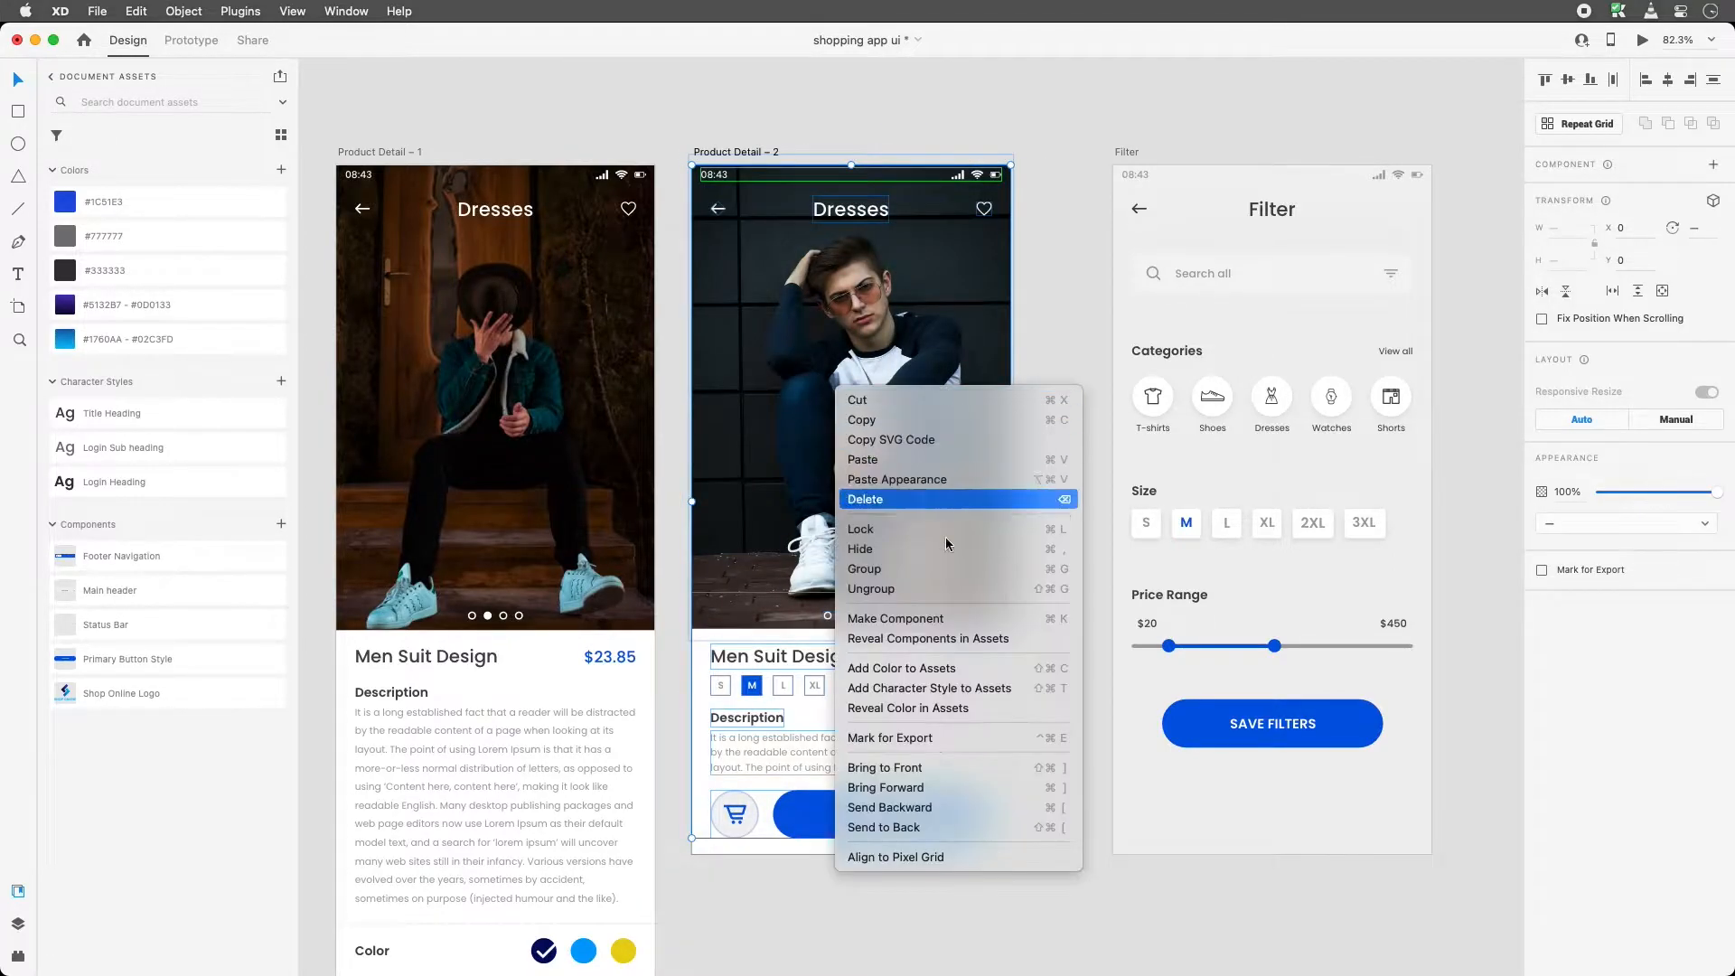
left_click(940, 569)
right_click(824, 346)
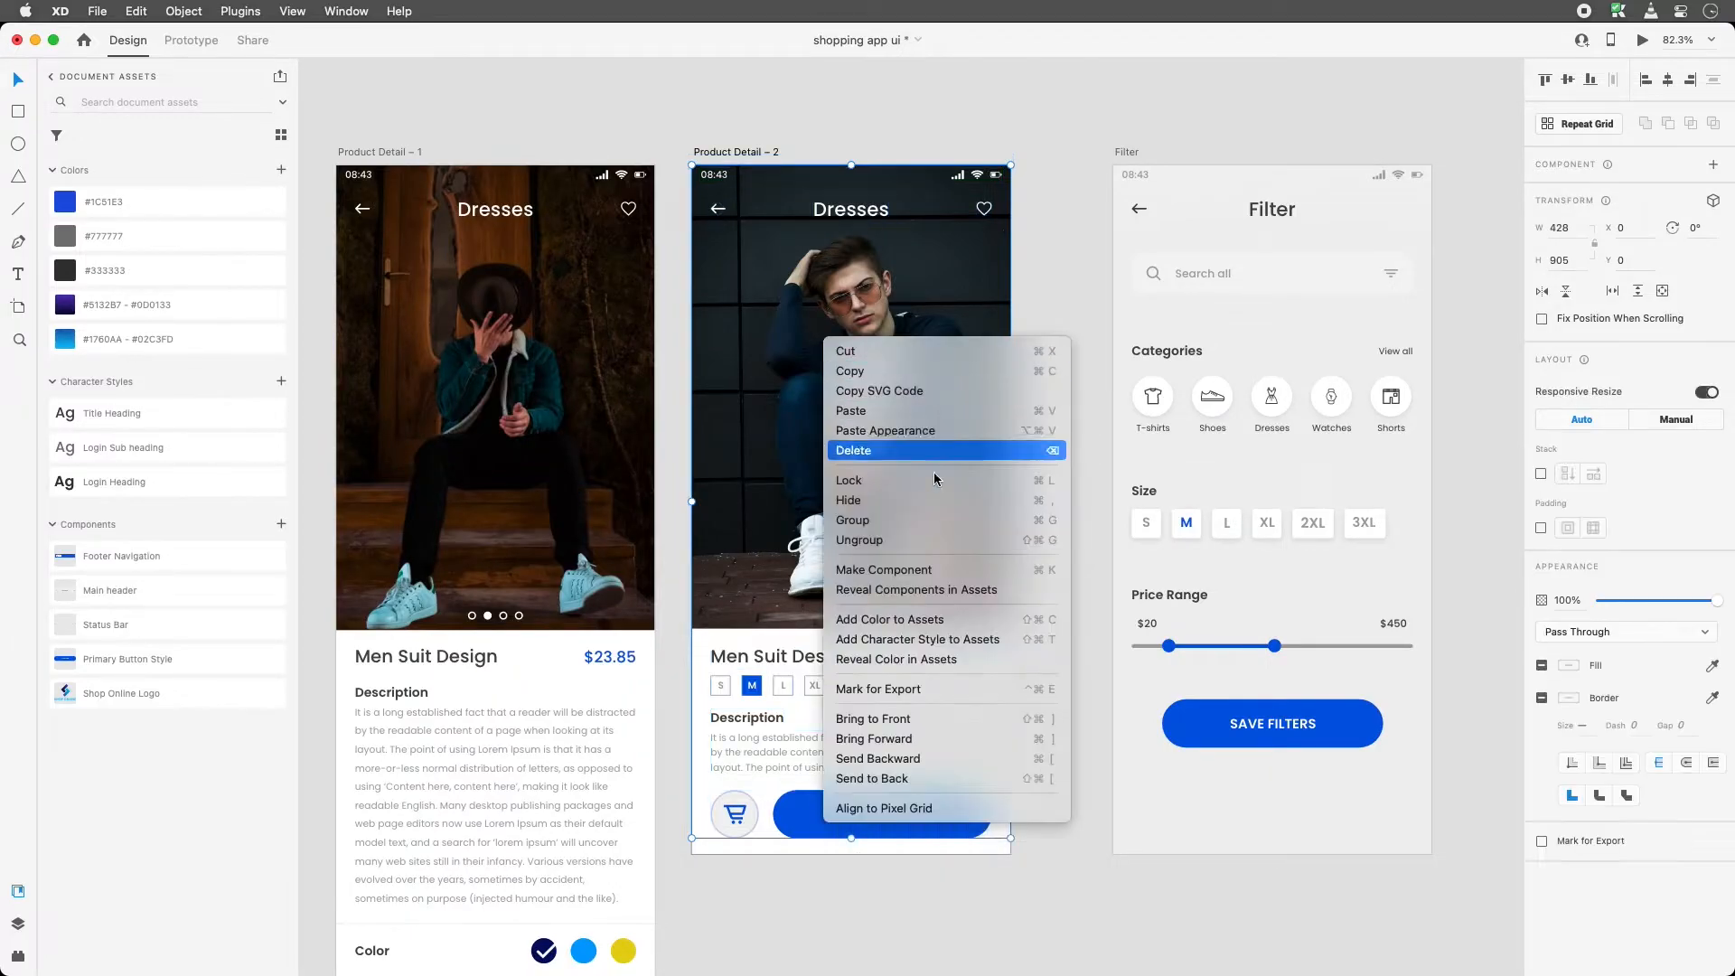
left_click(933, 491)
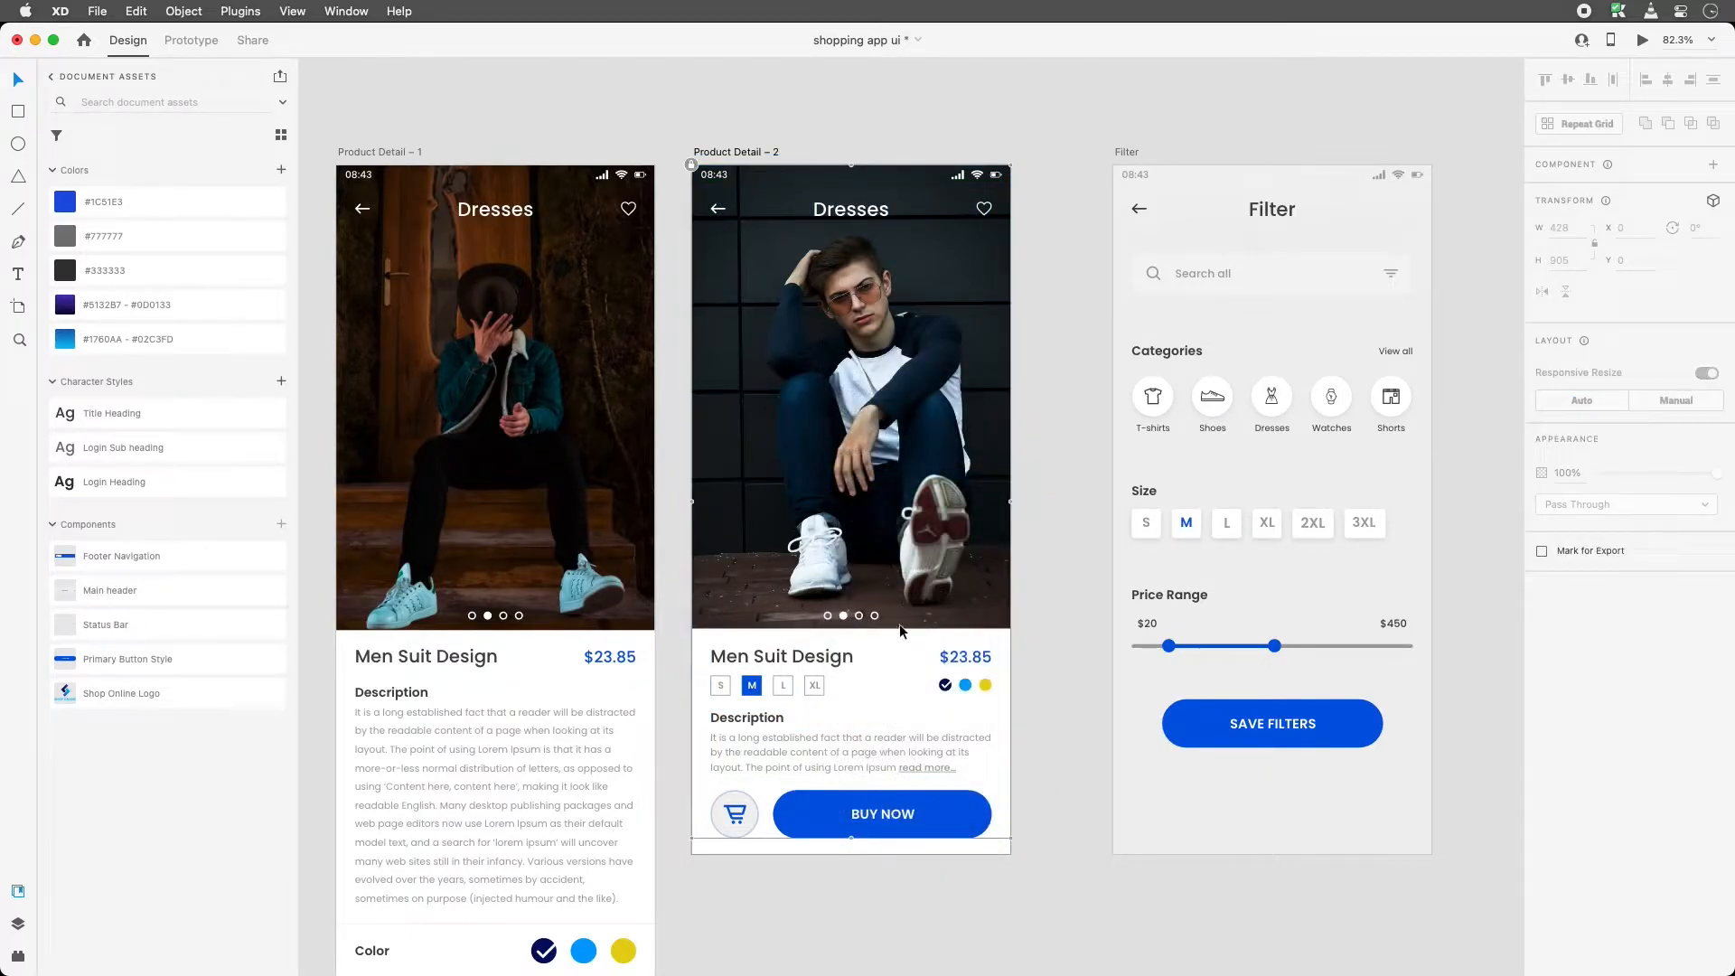
Try to move the content of the Product Detail – 2 artboard to check its lock
left_click_drag(850, 643, 710, 672)
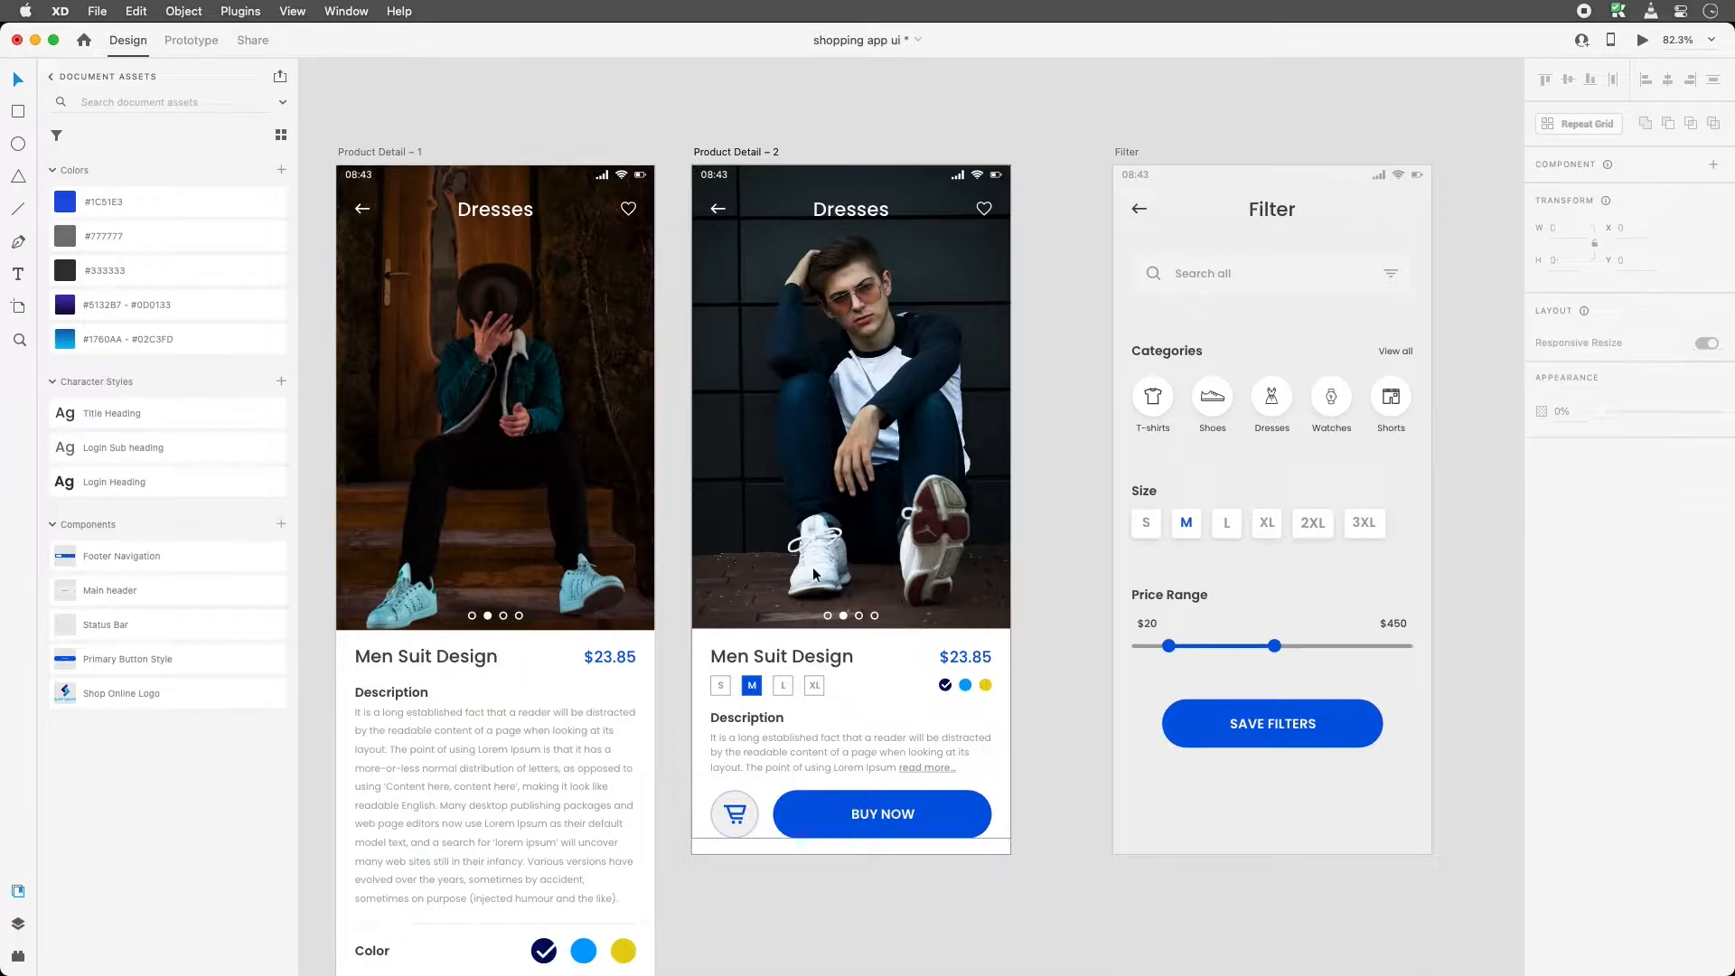
mouse_move(831, 462)
left_mouse_down()
mouse_move(1042, 558)
mouse_move(738, 524)
left_mouse_up()
left_click_drag(792, 410, 839, 557)
left_click(852, 544)
left_click(724, 679)
Draw a 428 × 926 rectangle covering the whole Product Detail – 2 artboard and remove its border
left_click(18, 112)
mouse_move(693, 167)
left_mouse_down()
mouse_move(821, 608)
mouse_move(955, 844)
mouse_move(1013, 855)
left_mouse_up()
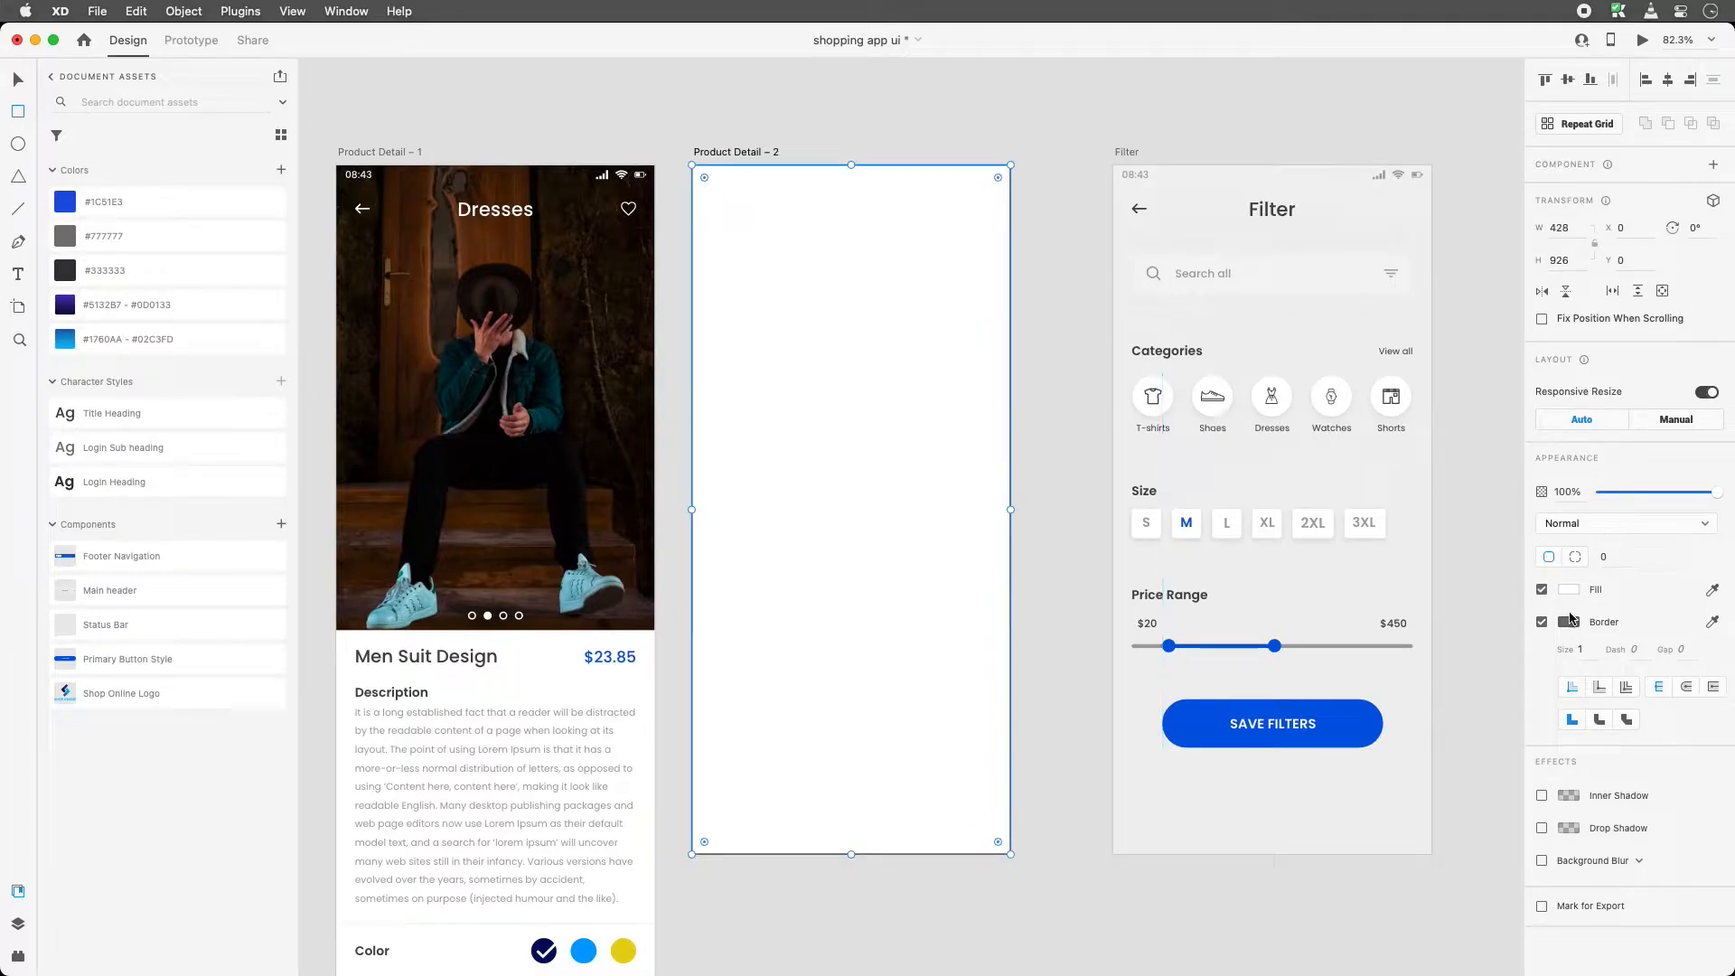
left_click(1541, 622)
Fill the covering rectangle with black #000000 at 71% fill opacity to make a dark overlay
left_click(1569, 589)
left_click(1406, 601)
left_click_drag(1397, 619, 1359, 647)
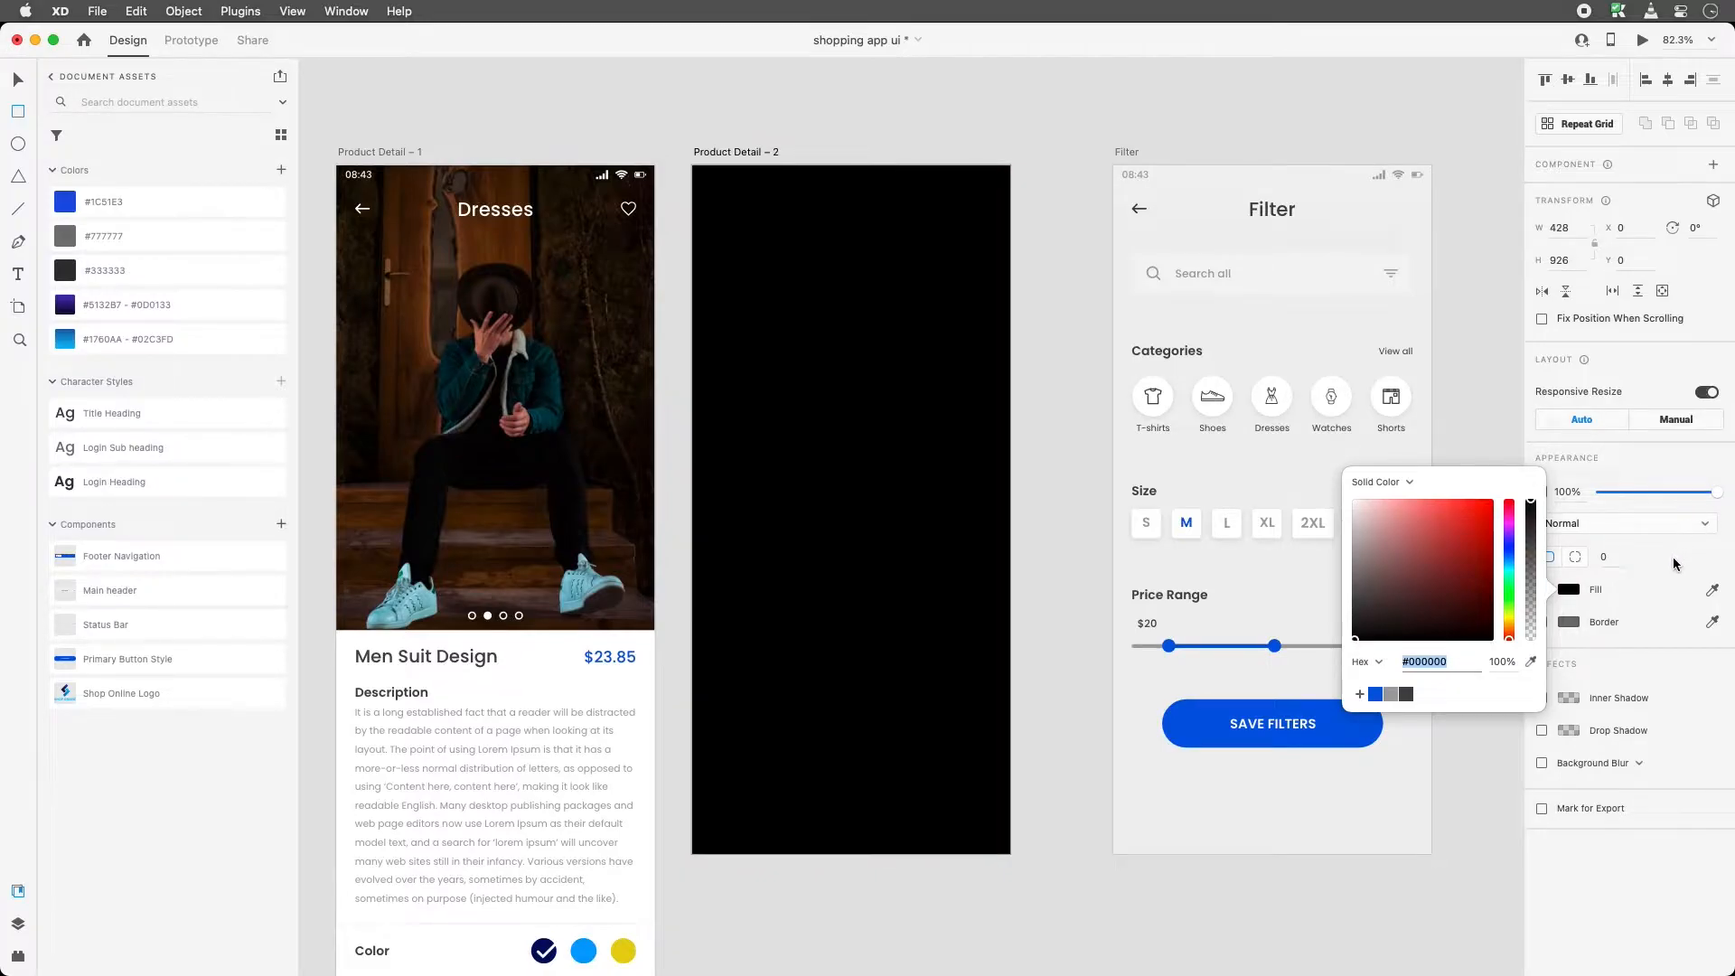
left_click(1670, 564)
left_click(1577, 595)
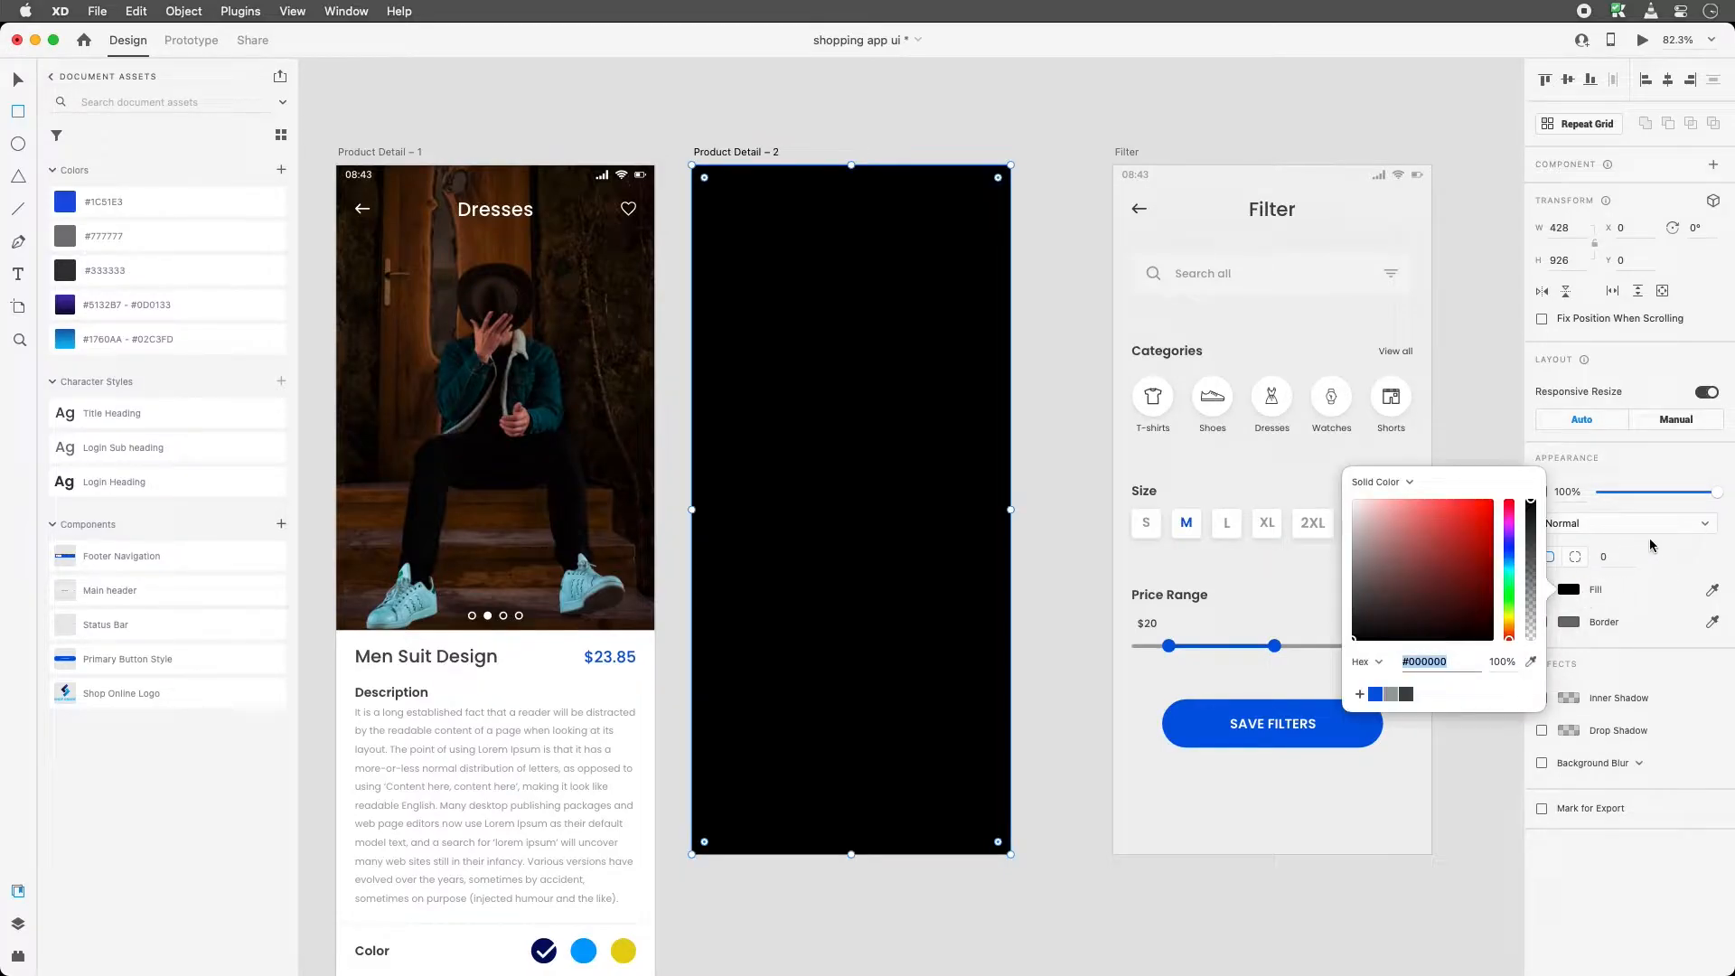
left_click_drag(1531, 502, 1530, 540)
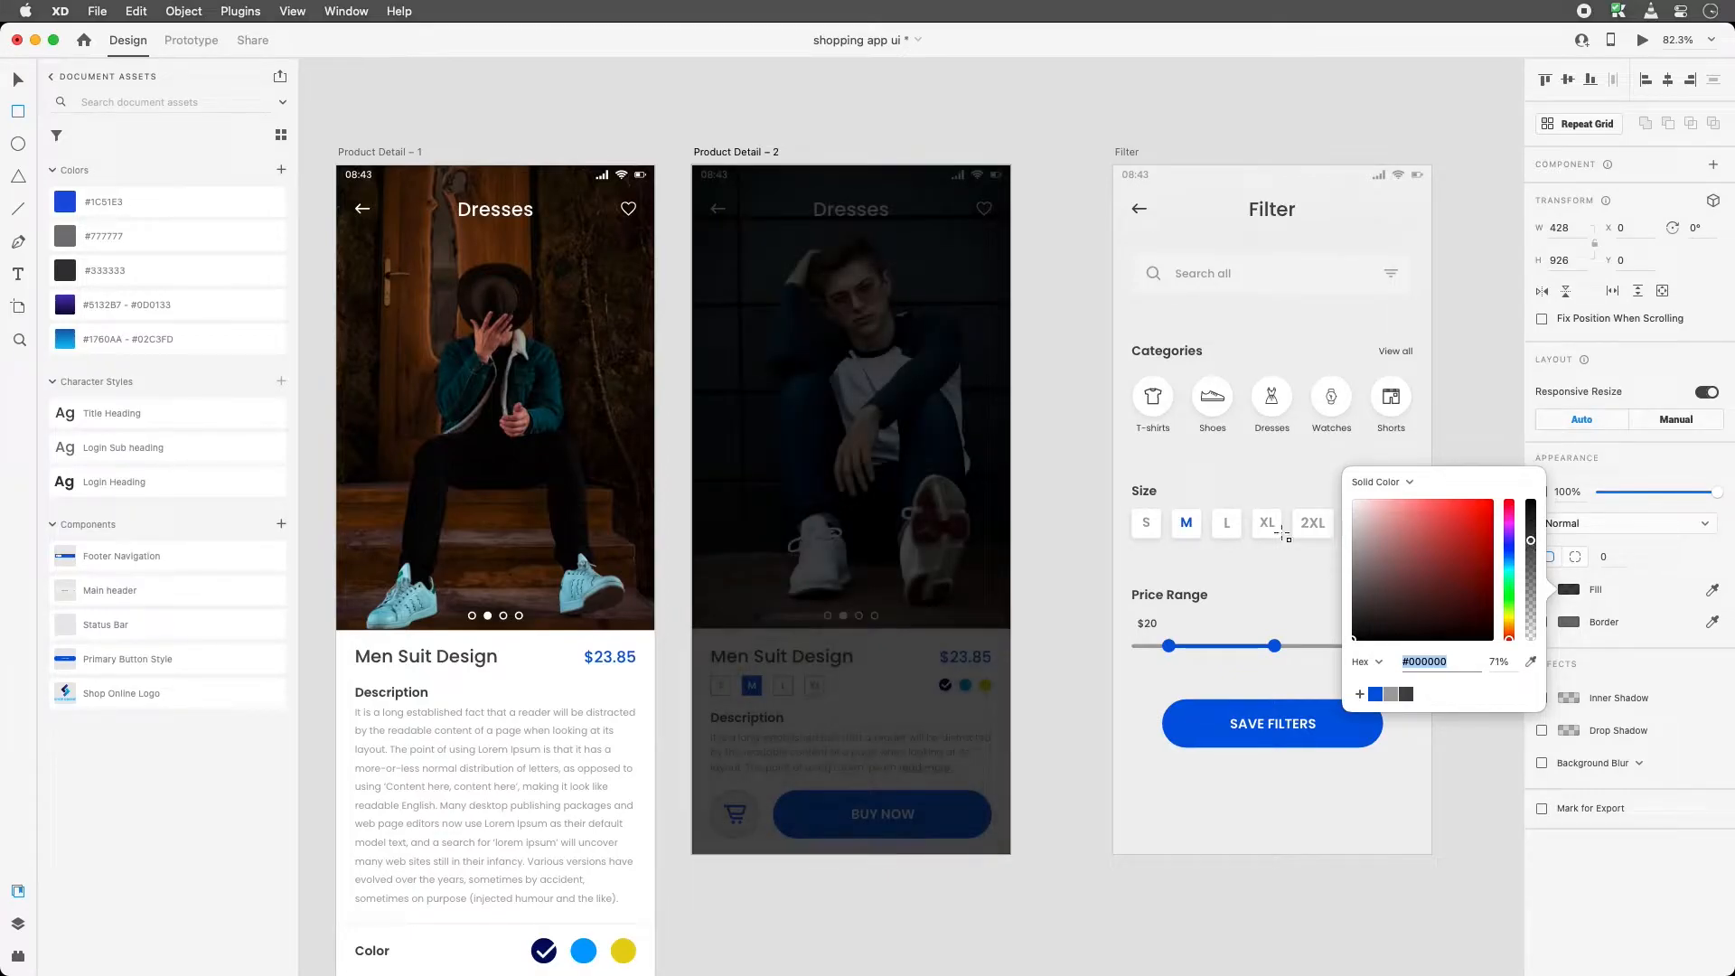
mouse_move(1057, 298)
left_mouse_down()
mouse_move(860, 280)
mouse_move(931, 292)
left_mouse_up()
key("v")
key("cmd+z")
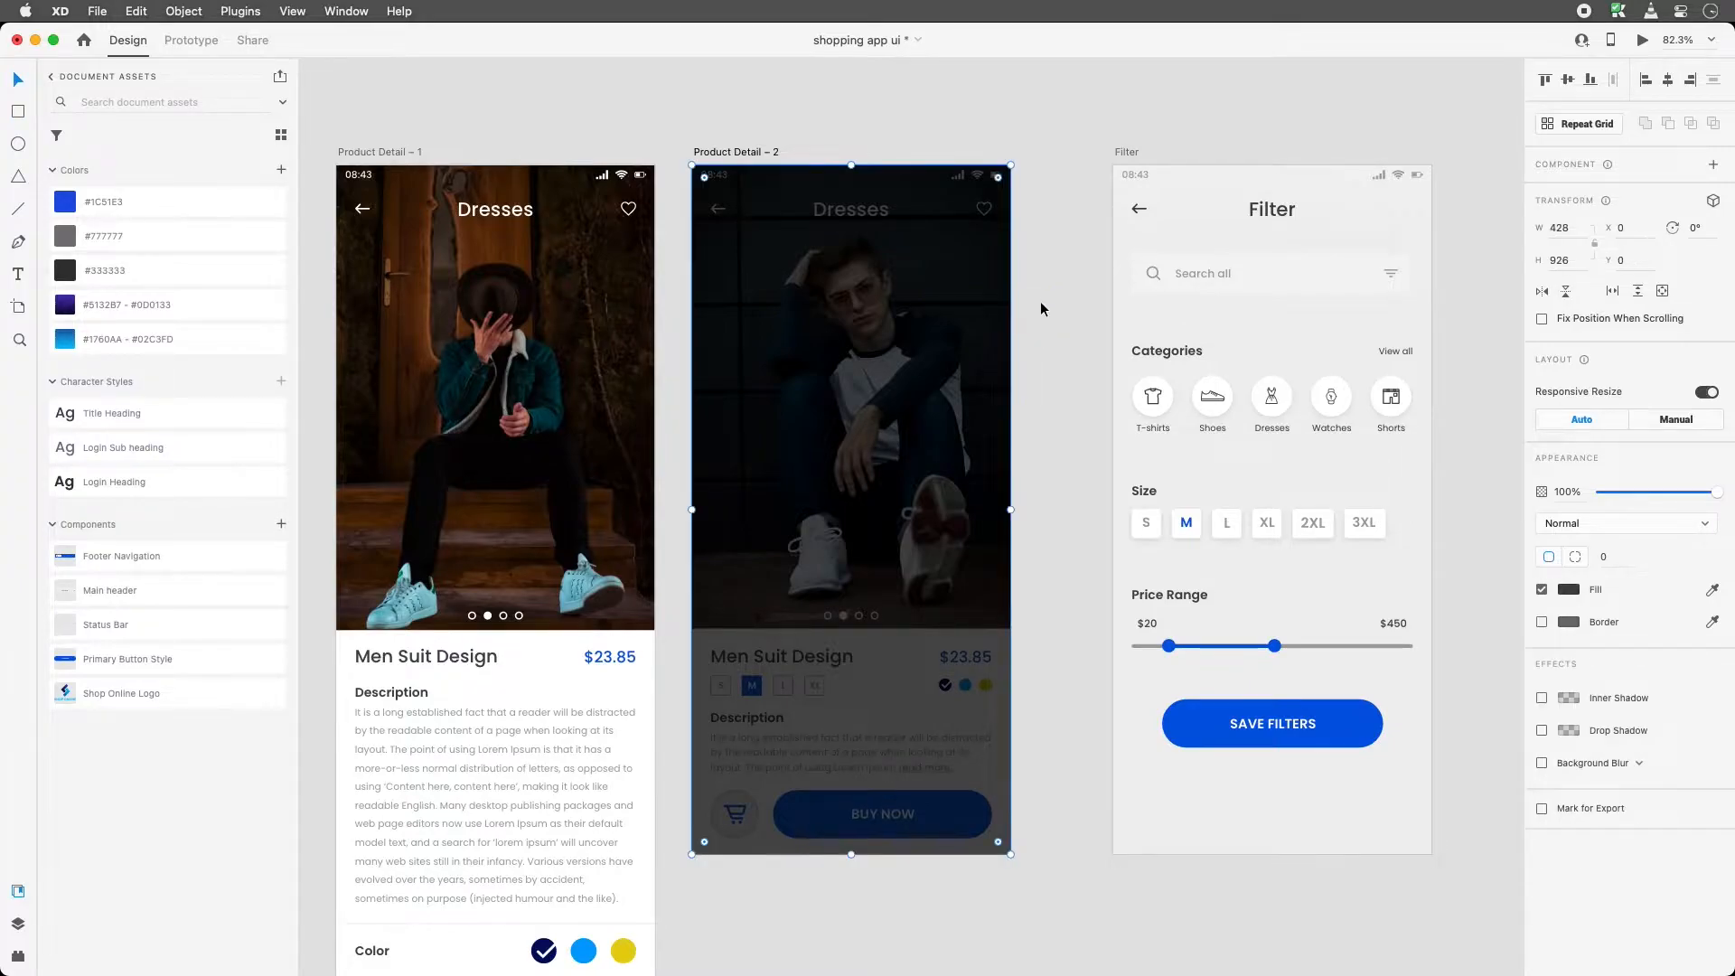
Move the Filter artboard farther from Product Detail – 2, to about X 4343
left_click(1043, 306)
left_click_drag(1078, 296, 865, 259)
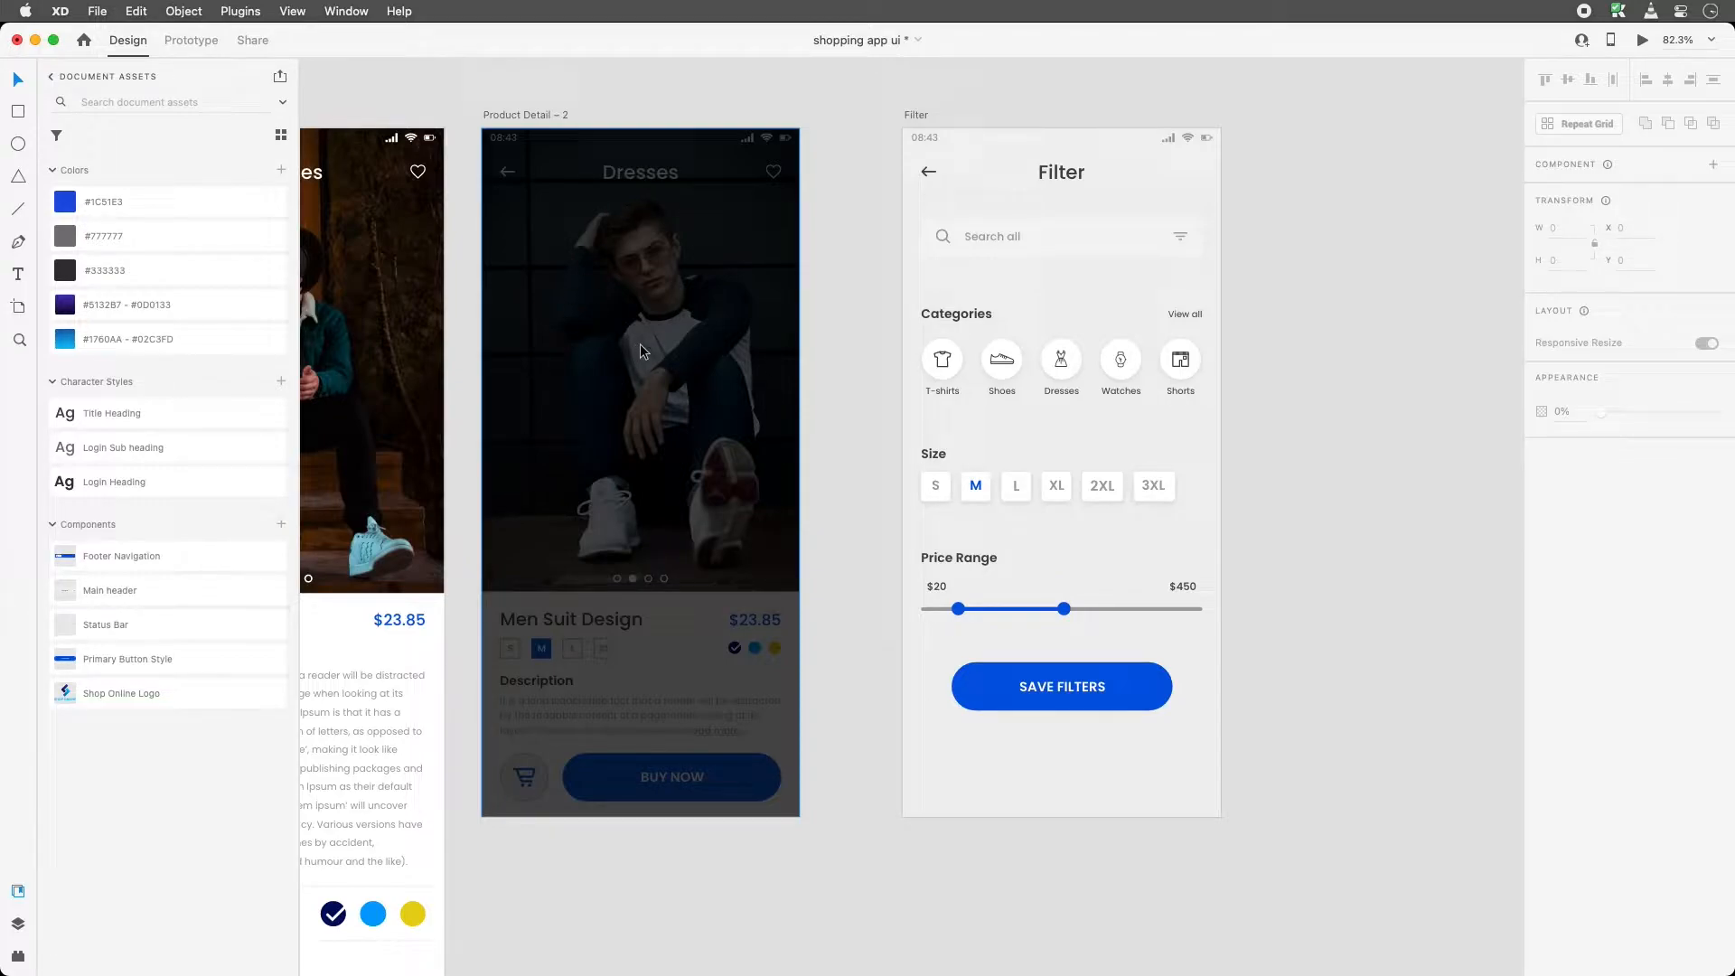
left_click(17, 111)
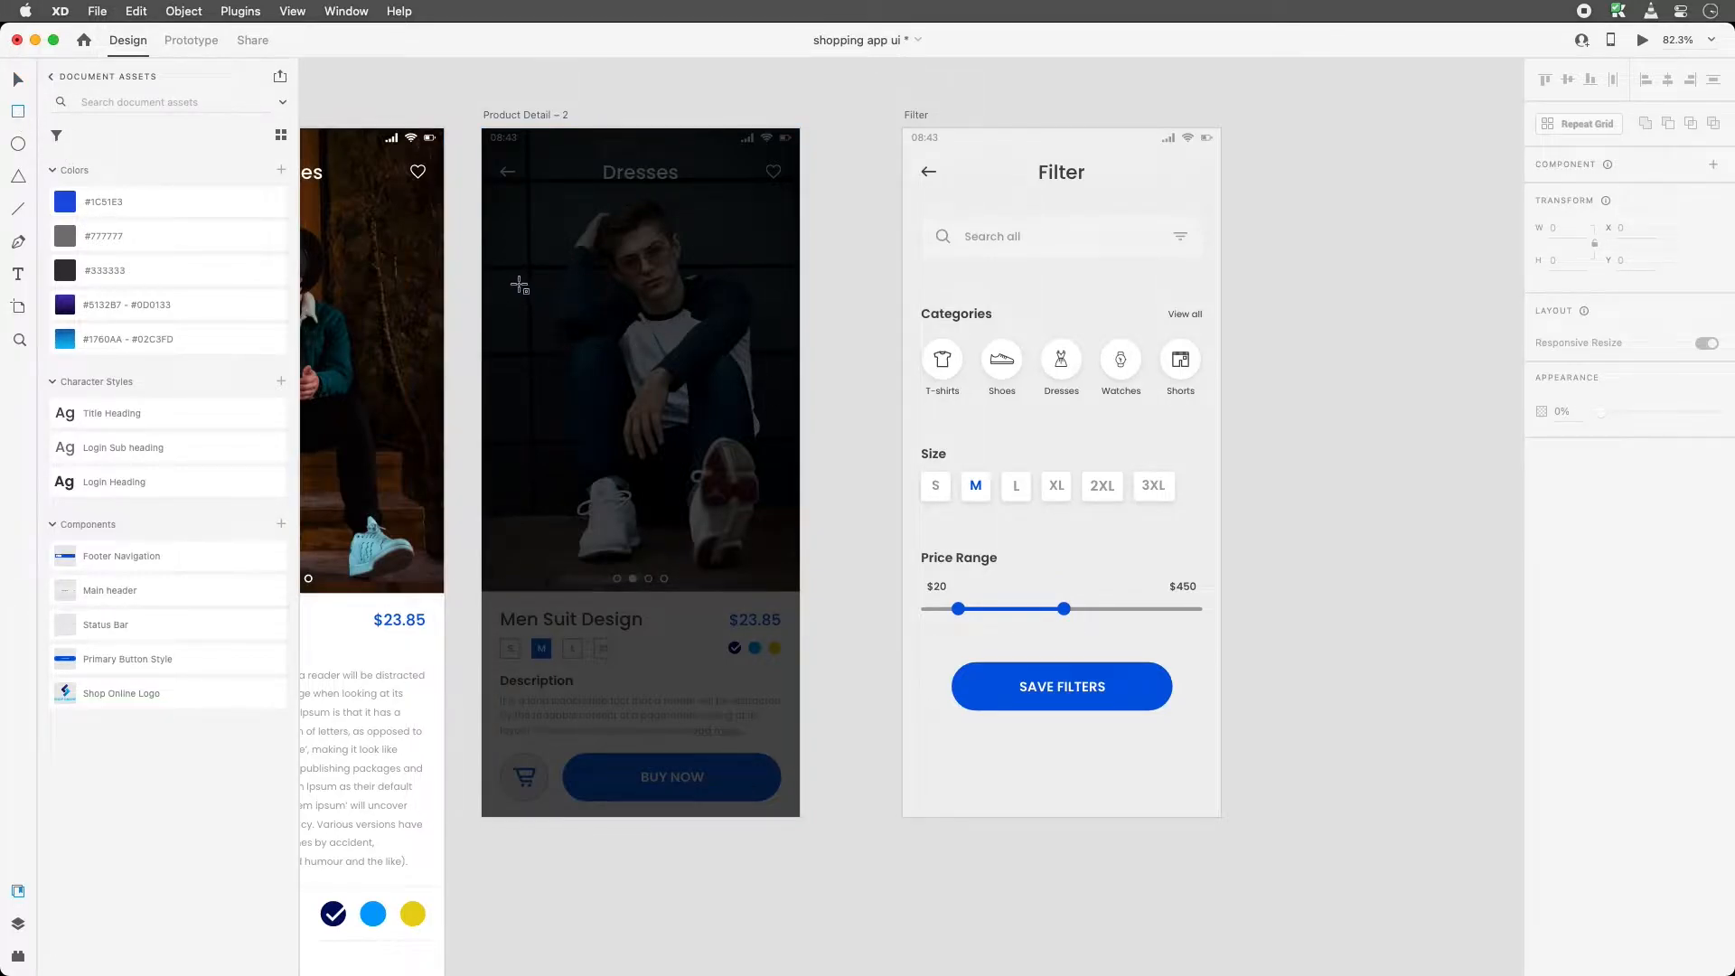
scroll(520, 286, "down", 1)
left_click_drag(935, 105, 1230, 105)
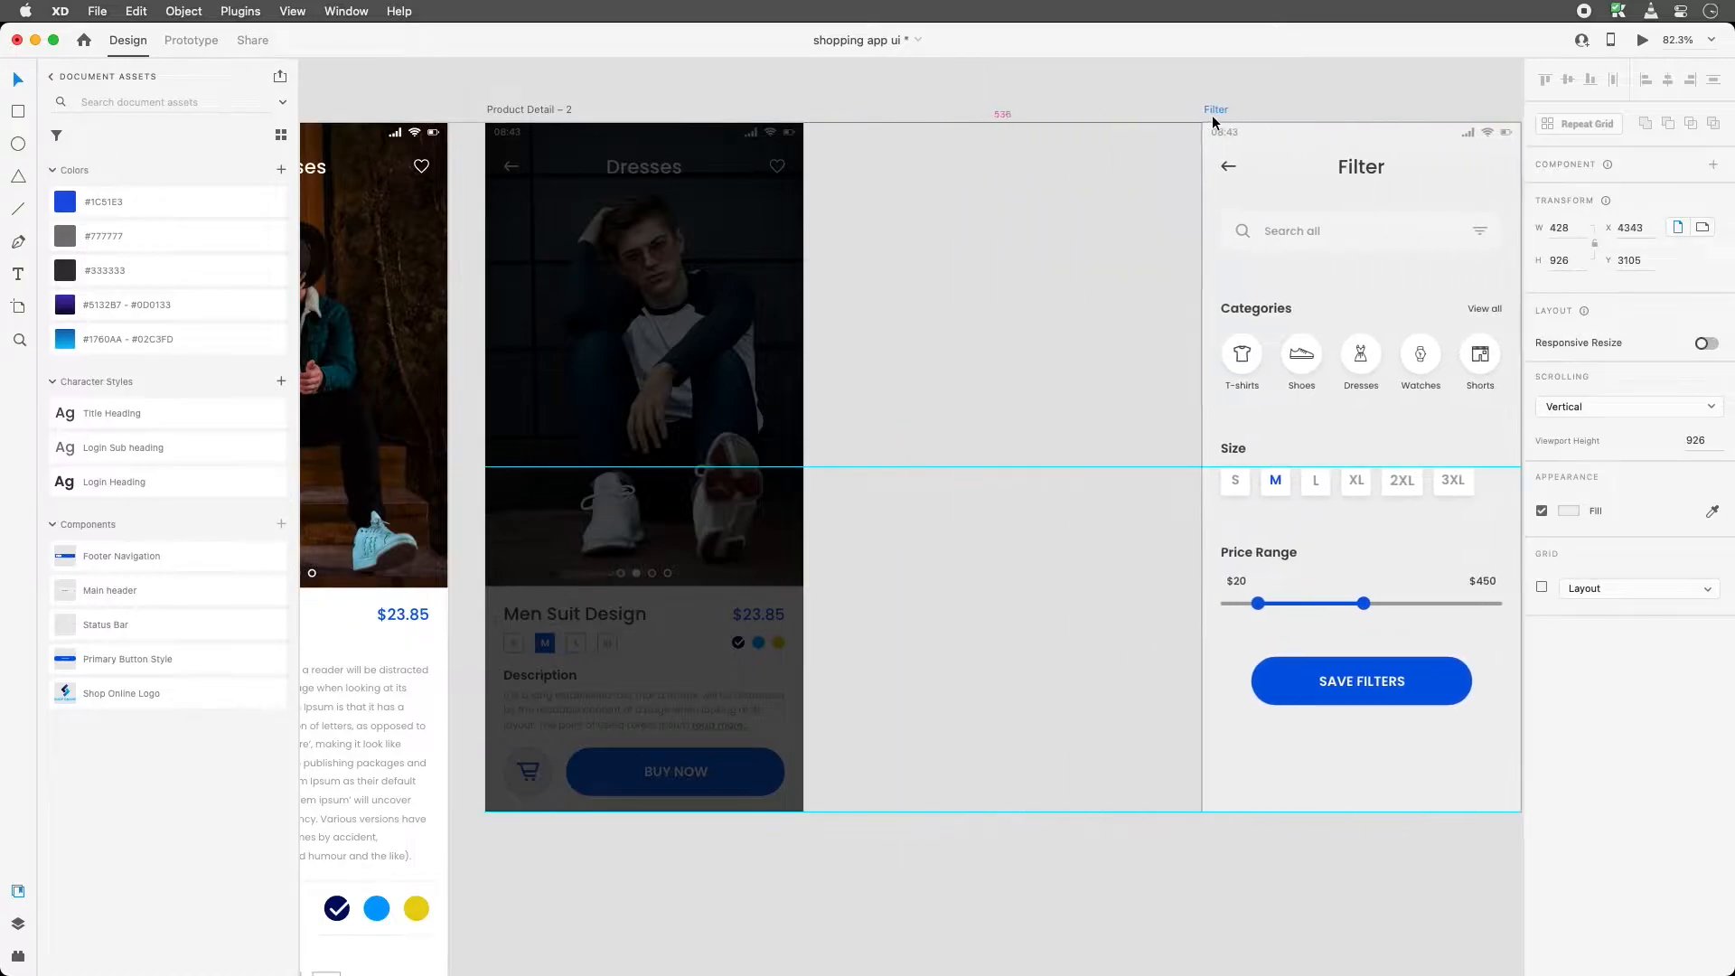
Draw a white rectangle about 355 × 486 over the dark overlay and center it on the artboard in both directions
left_click(638, 250)
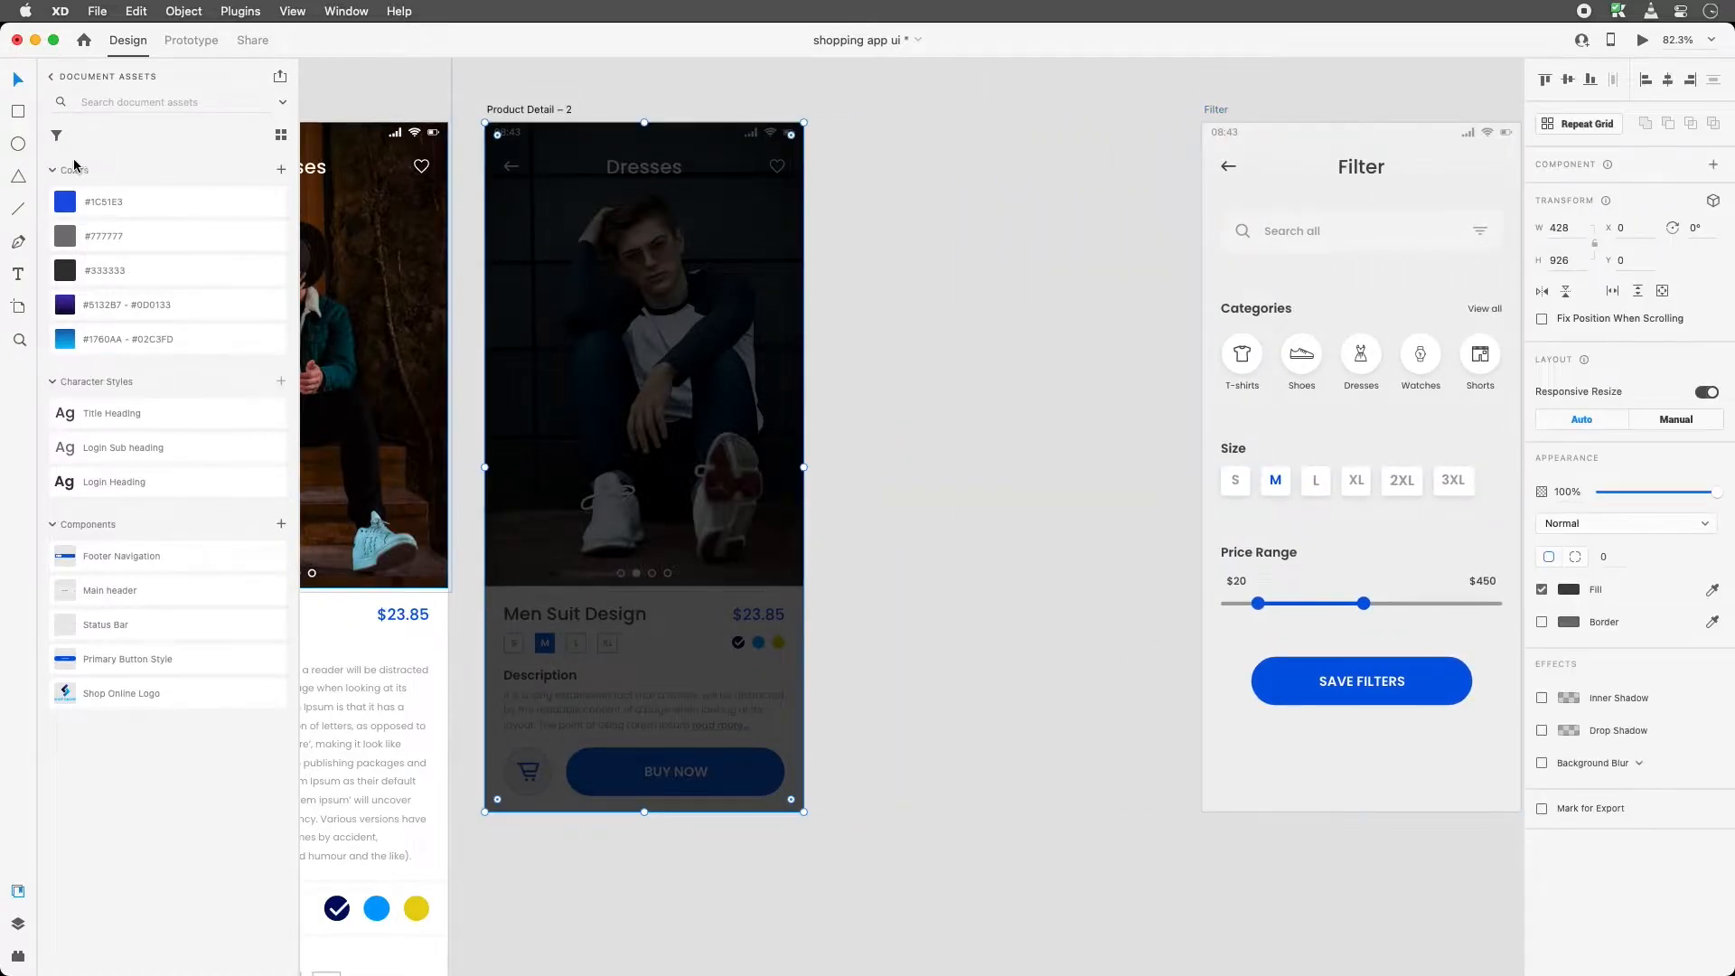
left_click(19, 111)
mouse_move(517, 282)
left_mouse_down()
mouse_move(750, 554)
mouse_move(772, 660)
mouse_move(779, 643)
left_mouse_up()
left_click(1665, 81)
left_click(1568, 80)
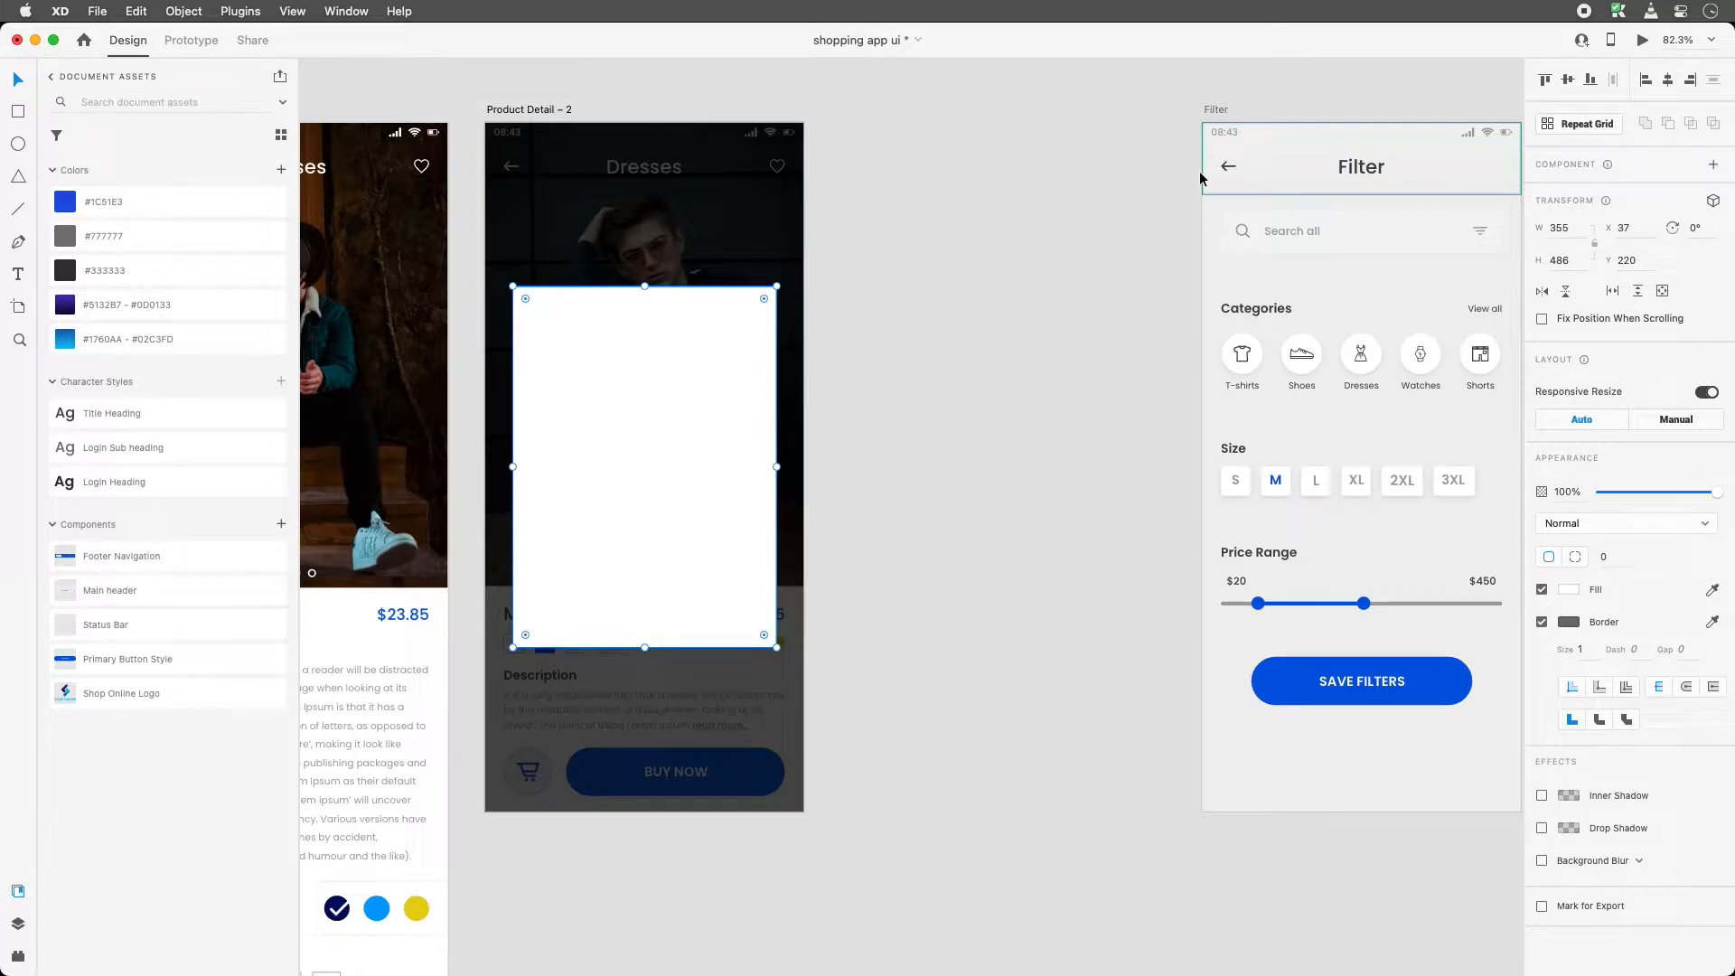
Set the white card's corner radius to 8
left_click(1598, 558)
type("8")
key("Return")
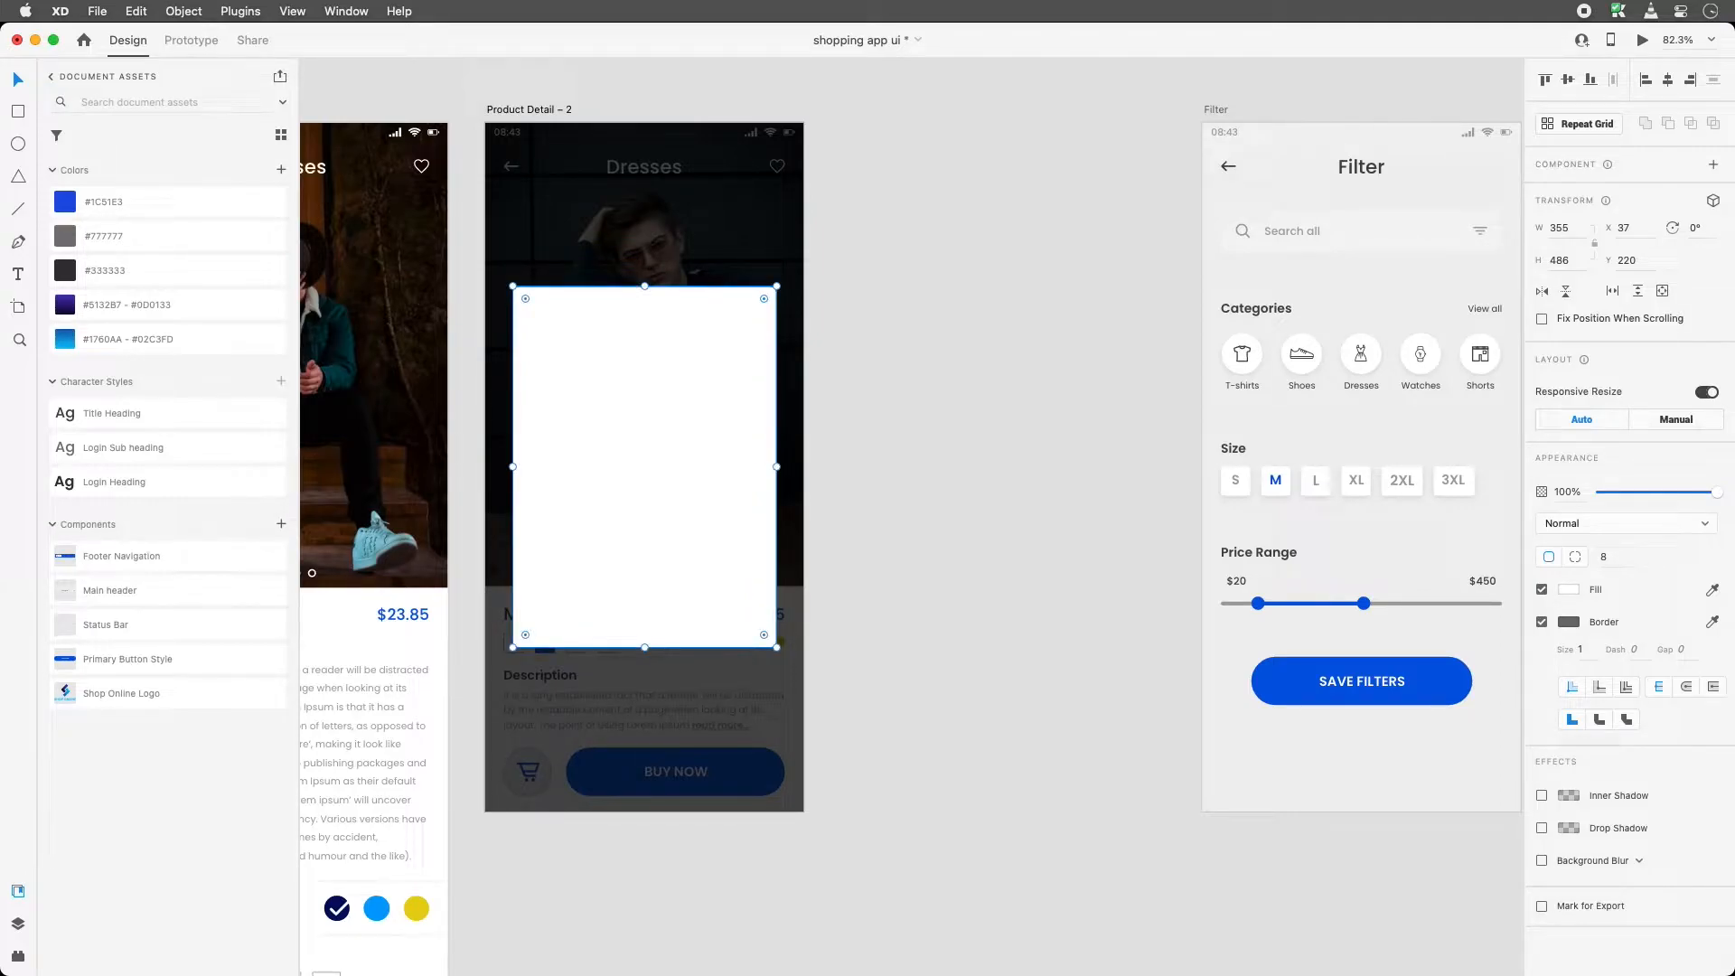
left_click(938, 424)
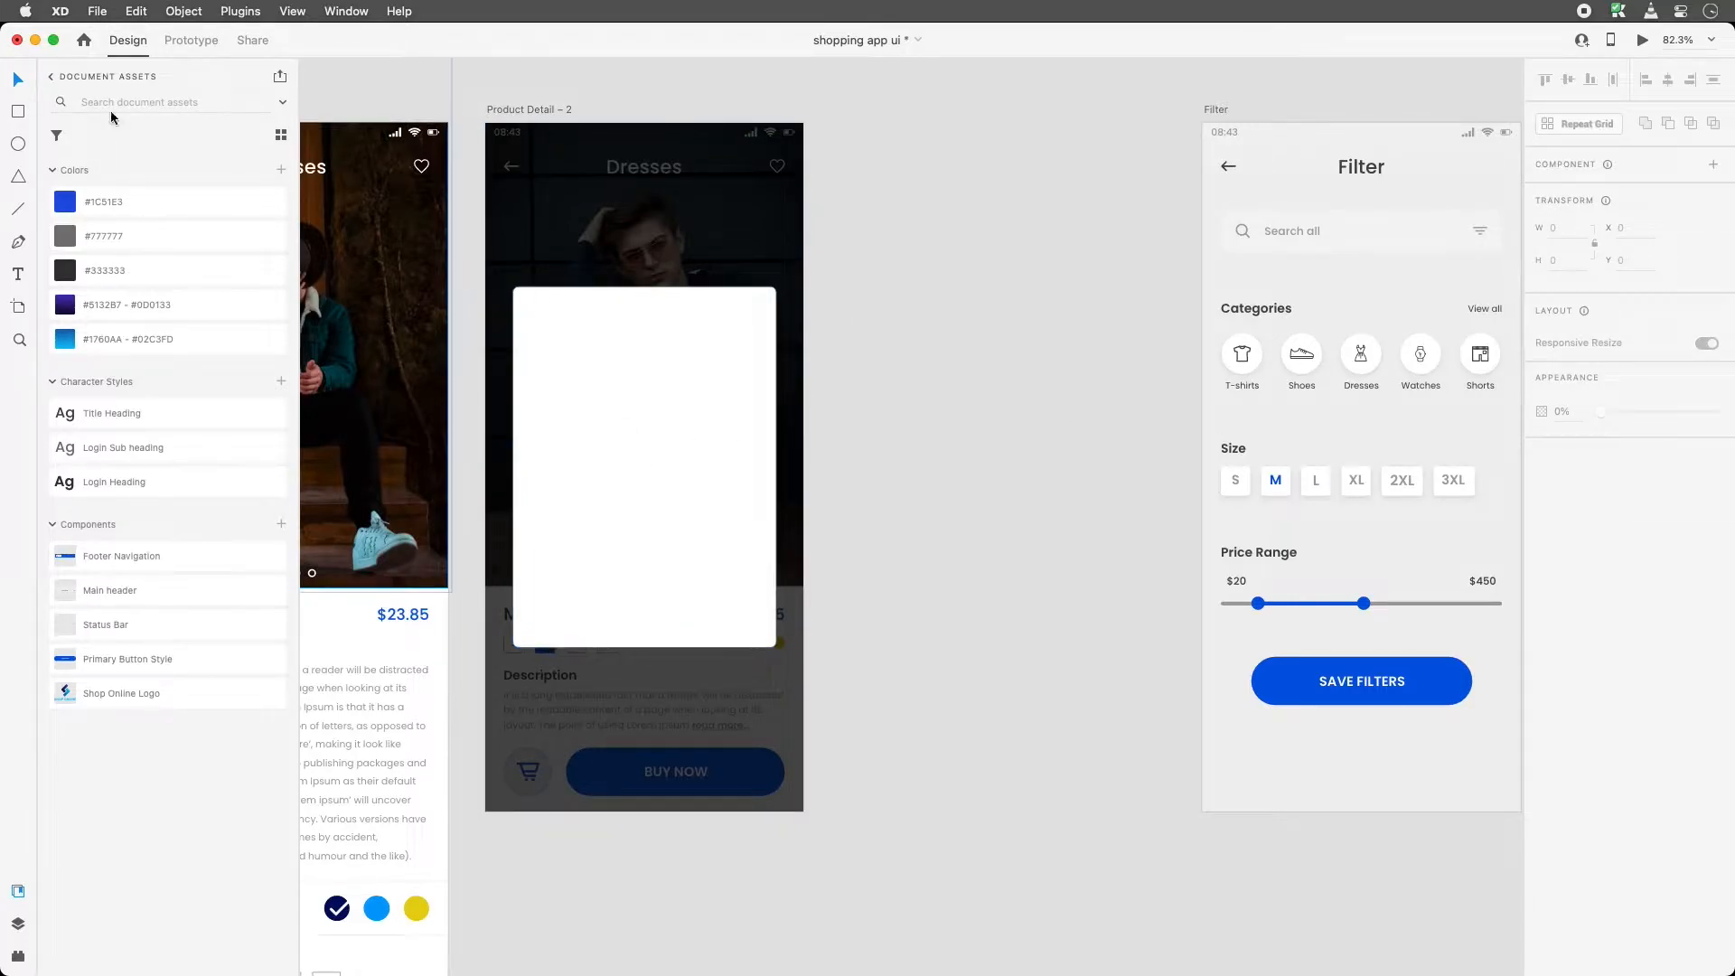
Duplicate the white card in place and shorten the copy from the bottom to a height of about 214
left_click(684, 457)
key("super+c")
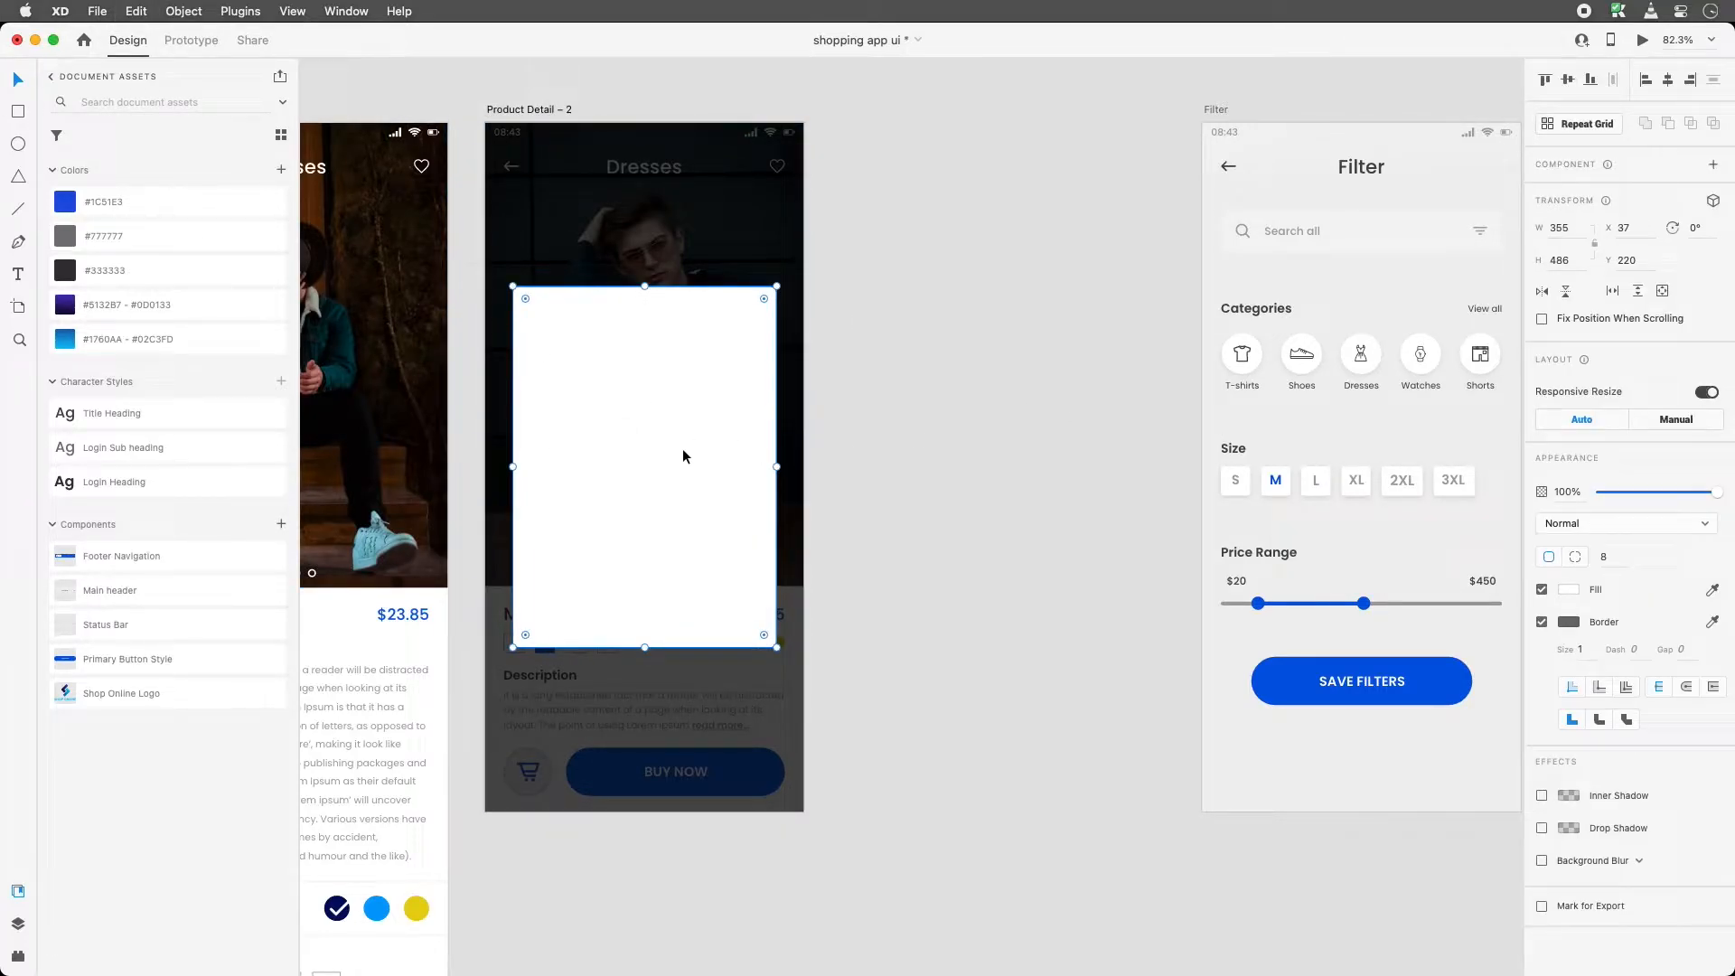
left_click_drag(647, 645, 652, 445)
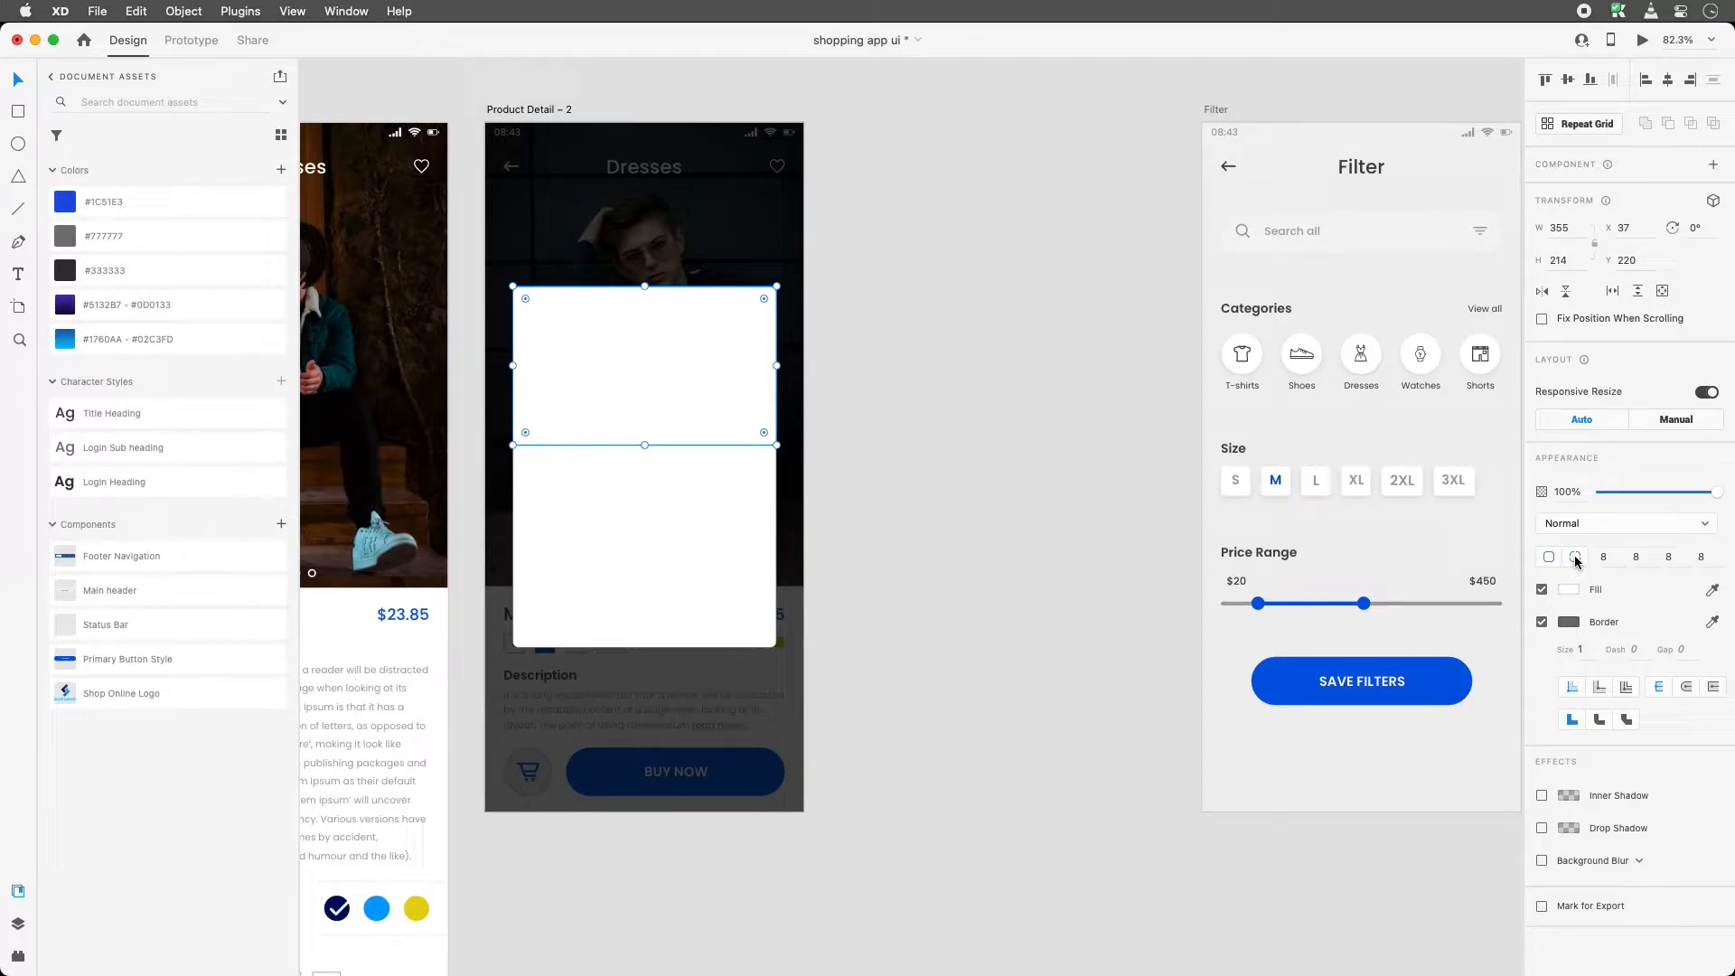
Set the shortened copy's two bottom corner radii to 0 and extend its height to about 233
left_click(1678, 560)
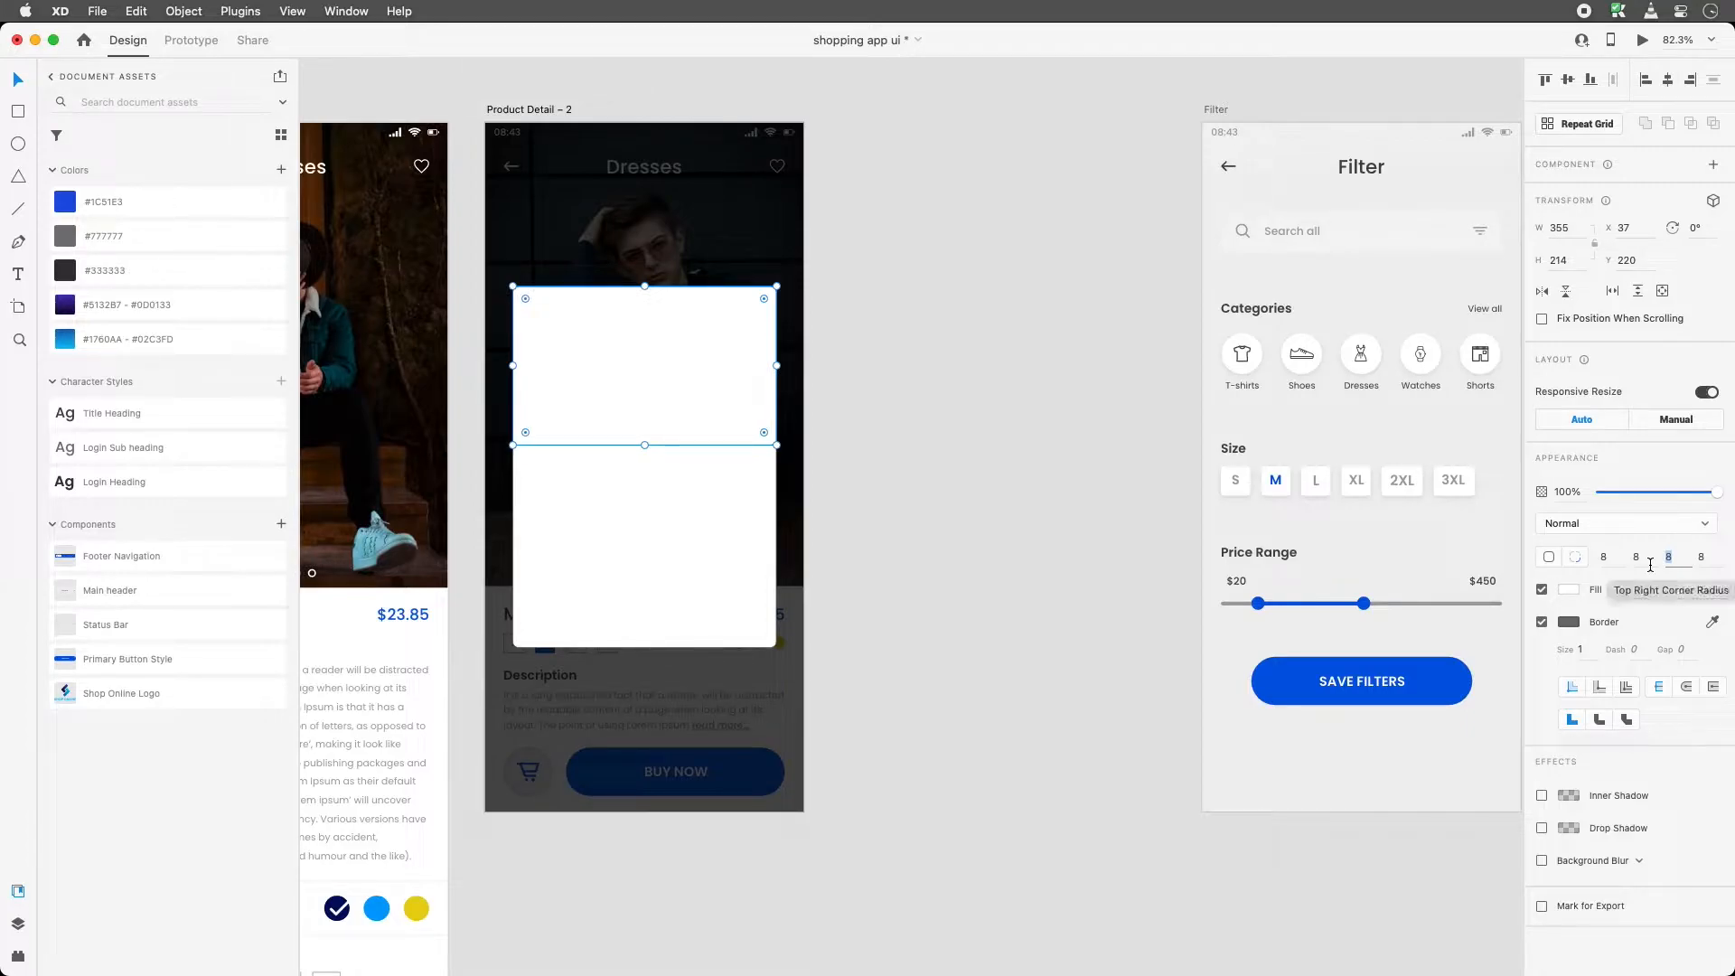
type("0")
key("Tab")
type("0")
key("Return")
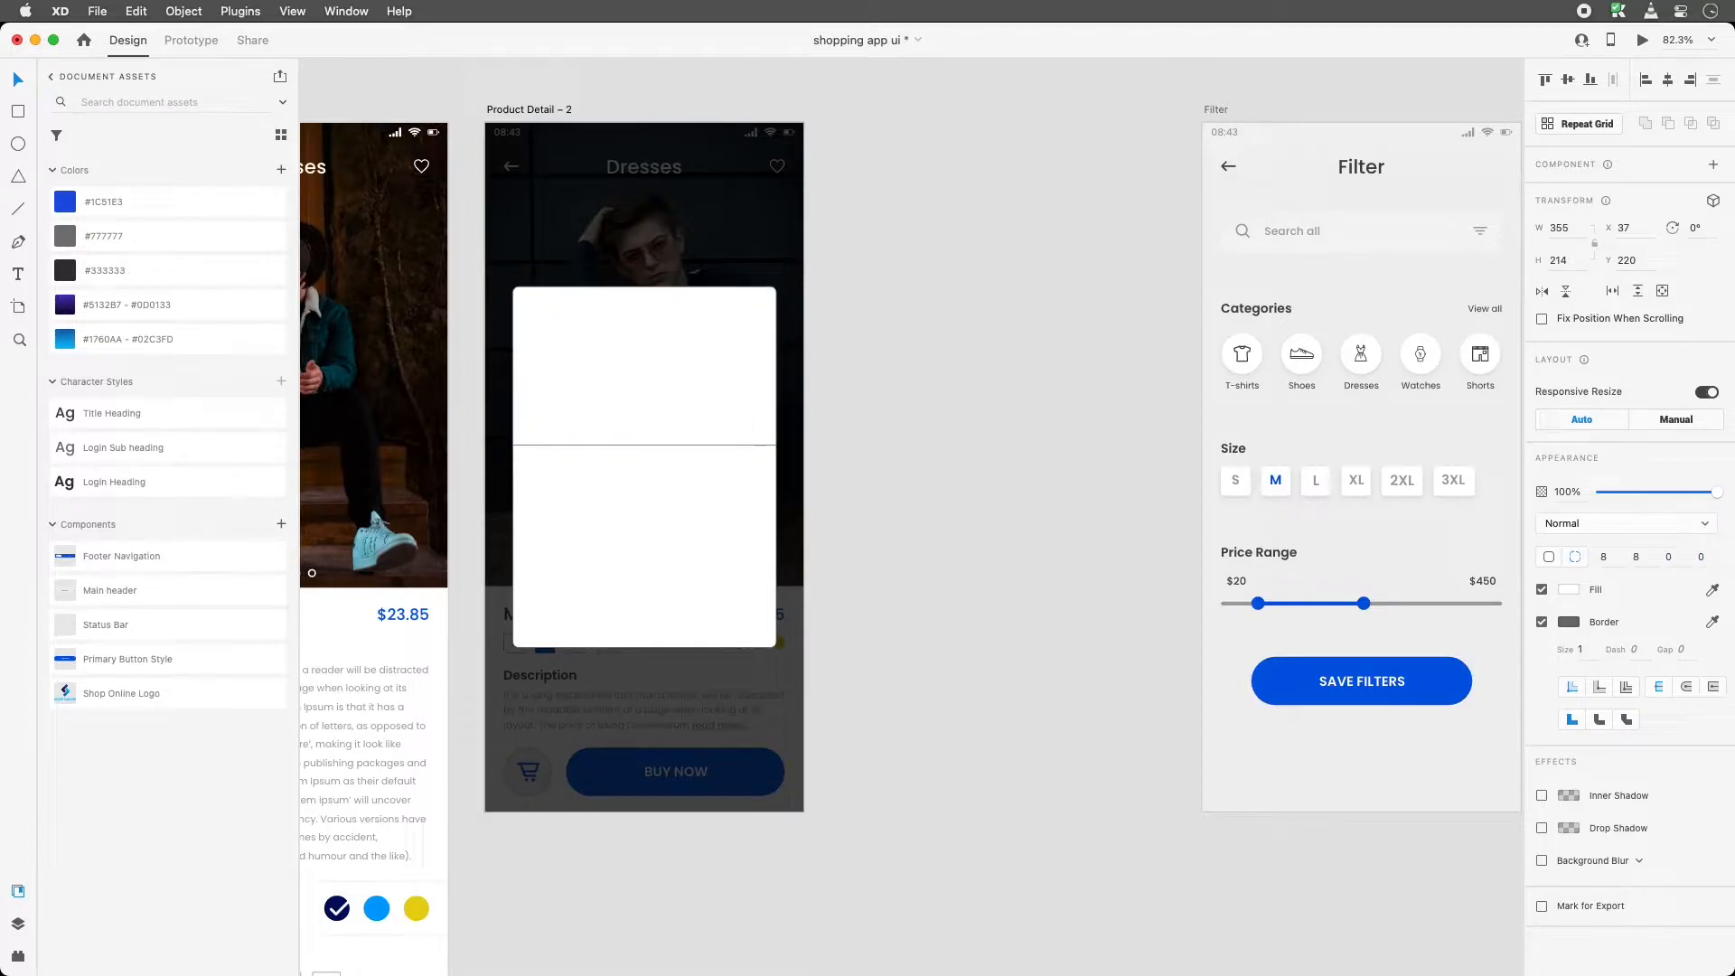
left_click_drag(644, 445, 641, 463)
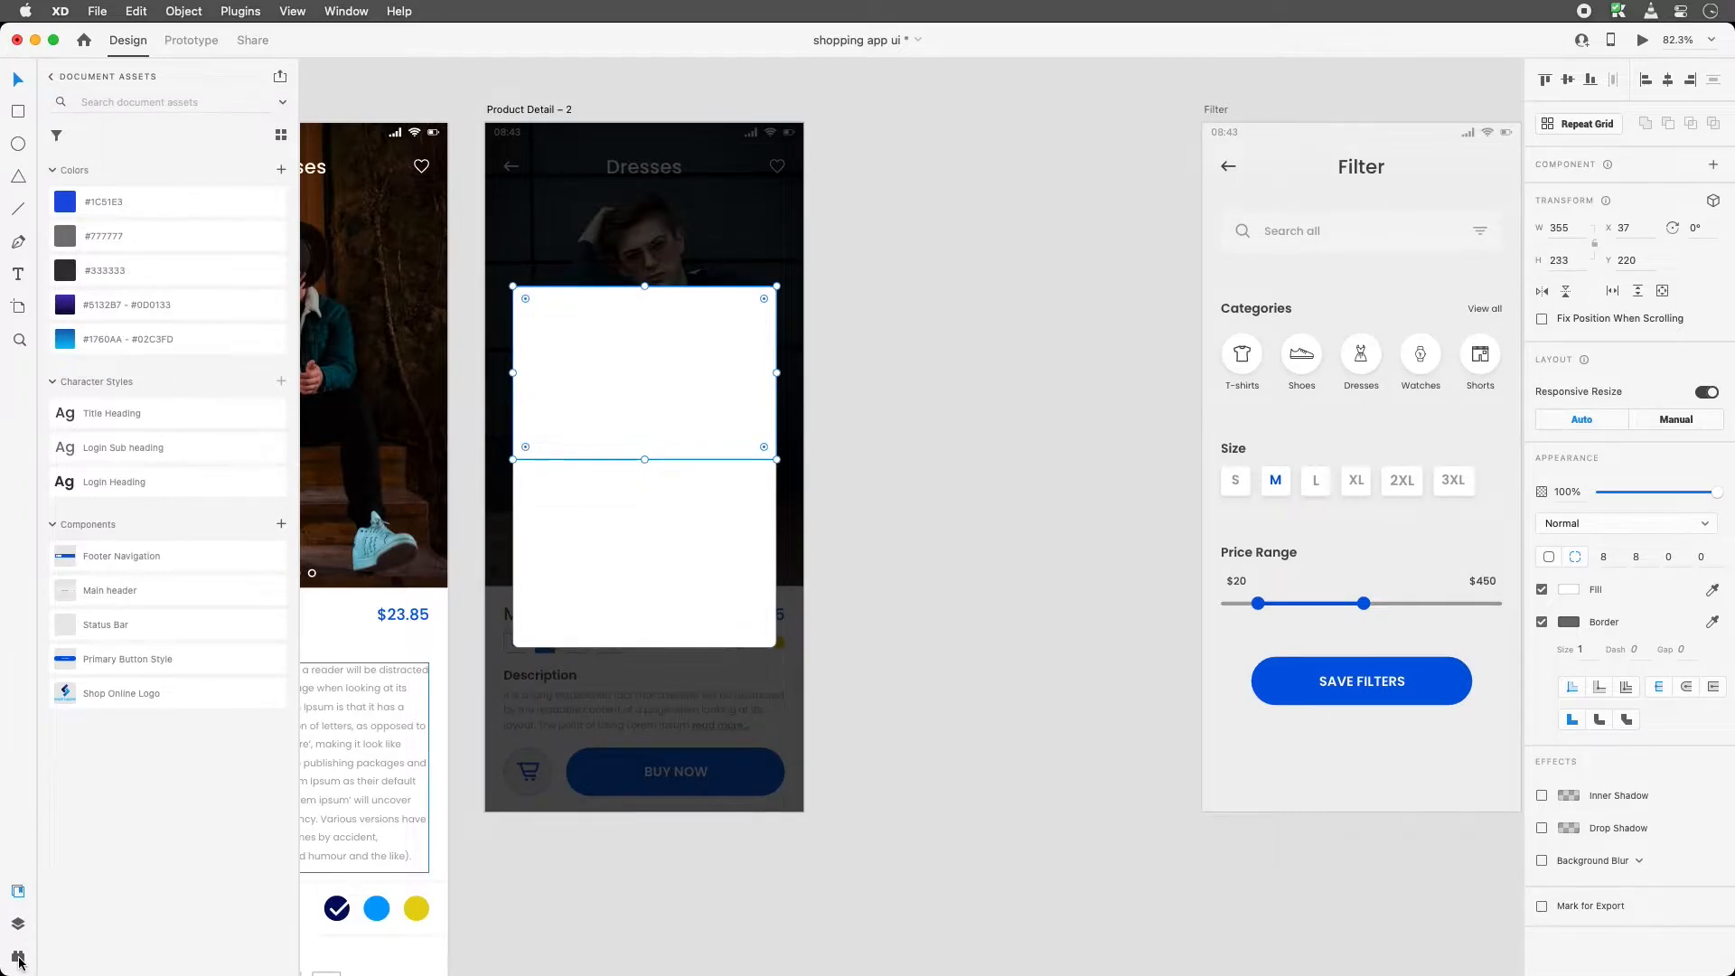
Fill the card's upper rectangle with 1.jpeg from the clothes folder in Finder and adjust the picture's crop
left_click(18, 958)
left_click(889, 486)
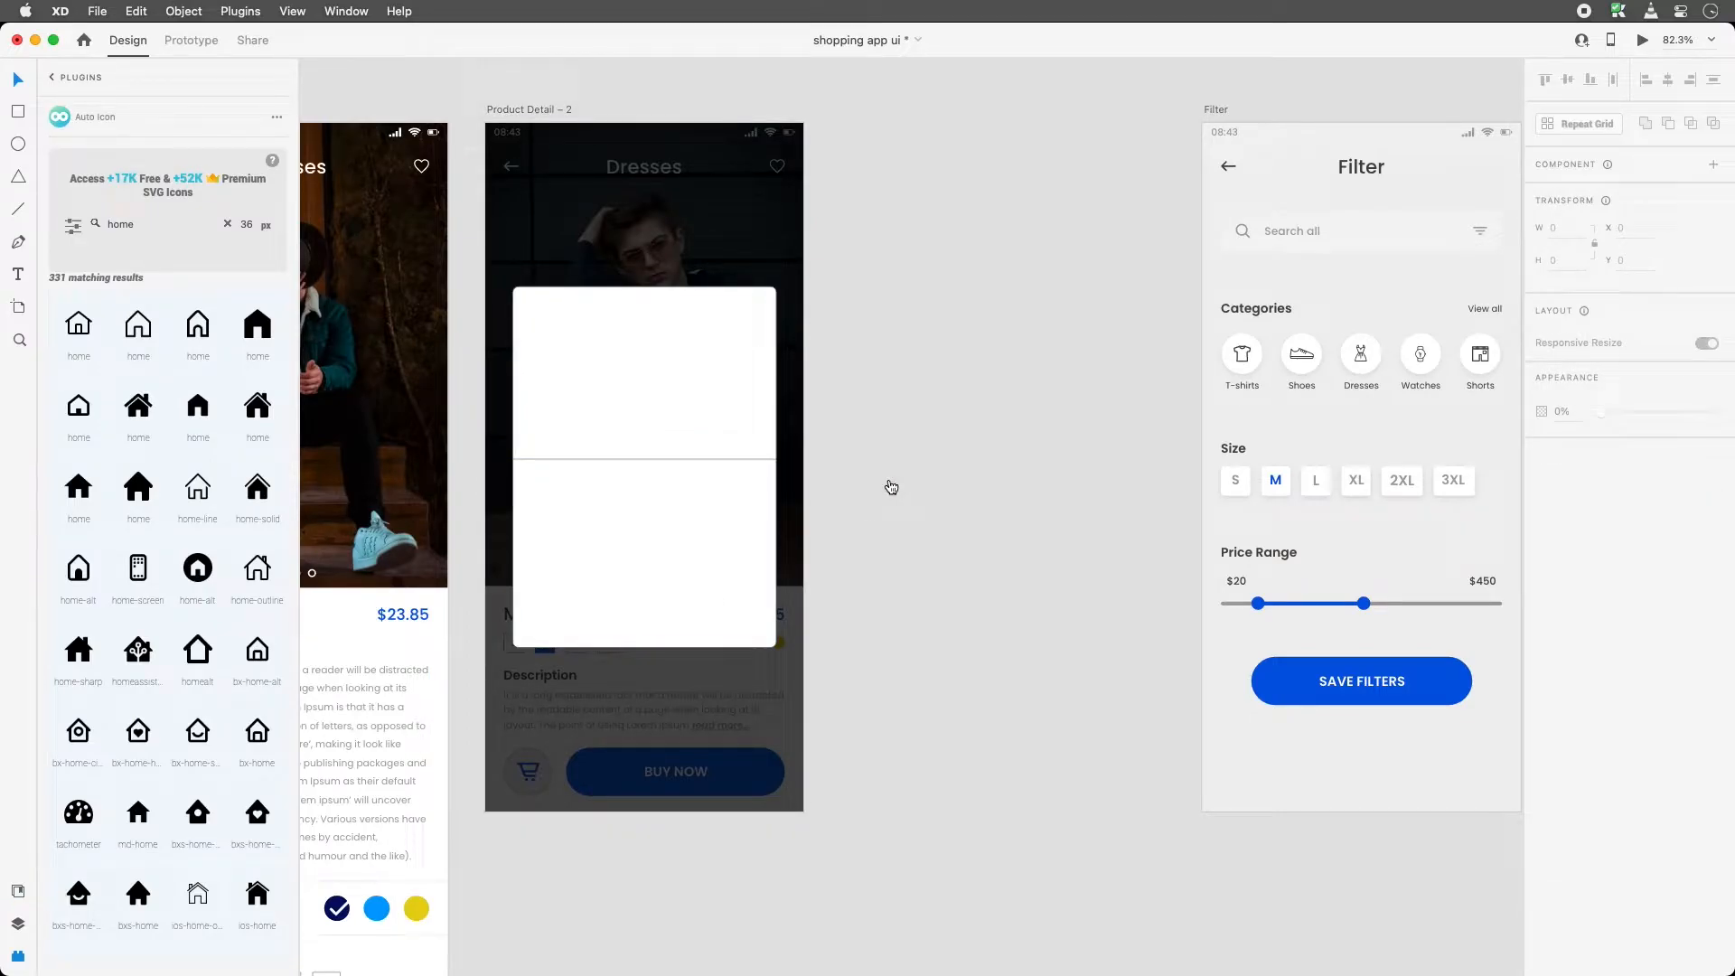
key("super+Tab")
left_click_drag(904, 112, 1121, 113)
left_click_drag(982, 248, 643, 368)
left_click(643, 368)
double_click(675, 334)
left_click_drag(783, 281, 820, 255)
left_click_drag(659, 331, 658, 347)
left_click(941, 222)
Replace the upper rectangle's picture with 6.jpeg from Finder and shift it down inside the frame
key("super+Tab")
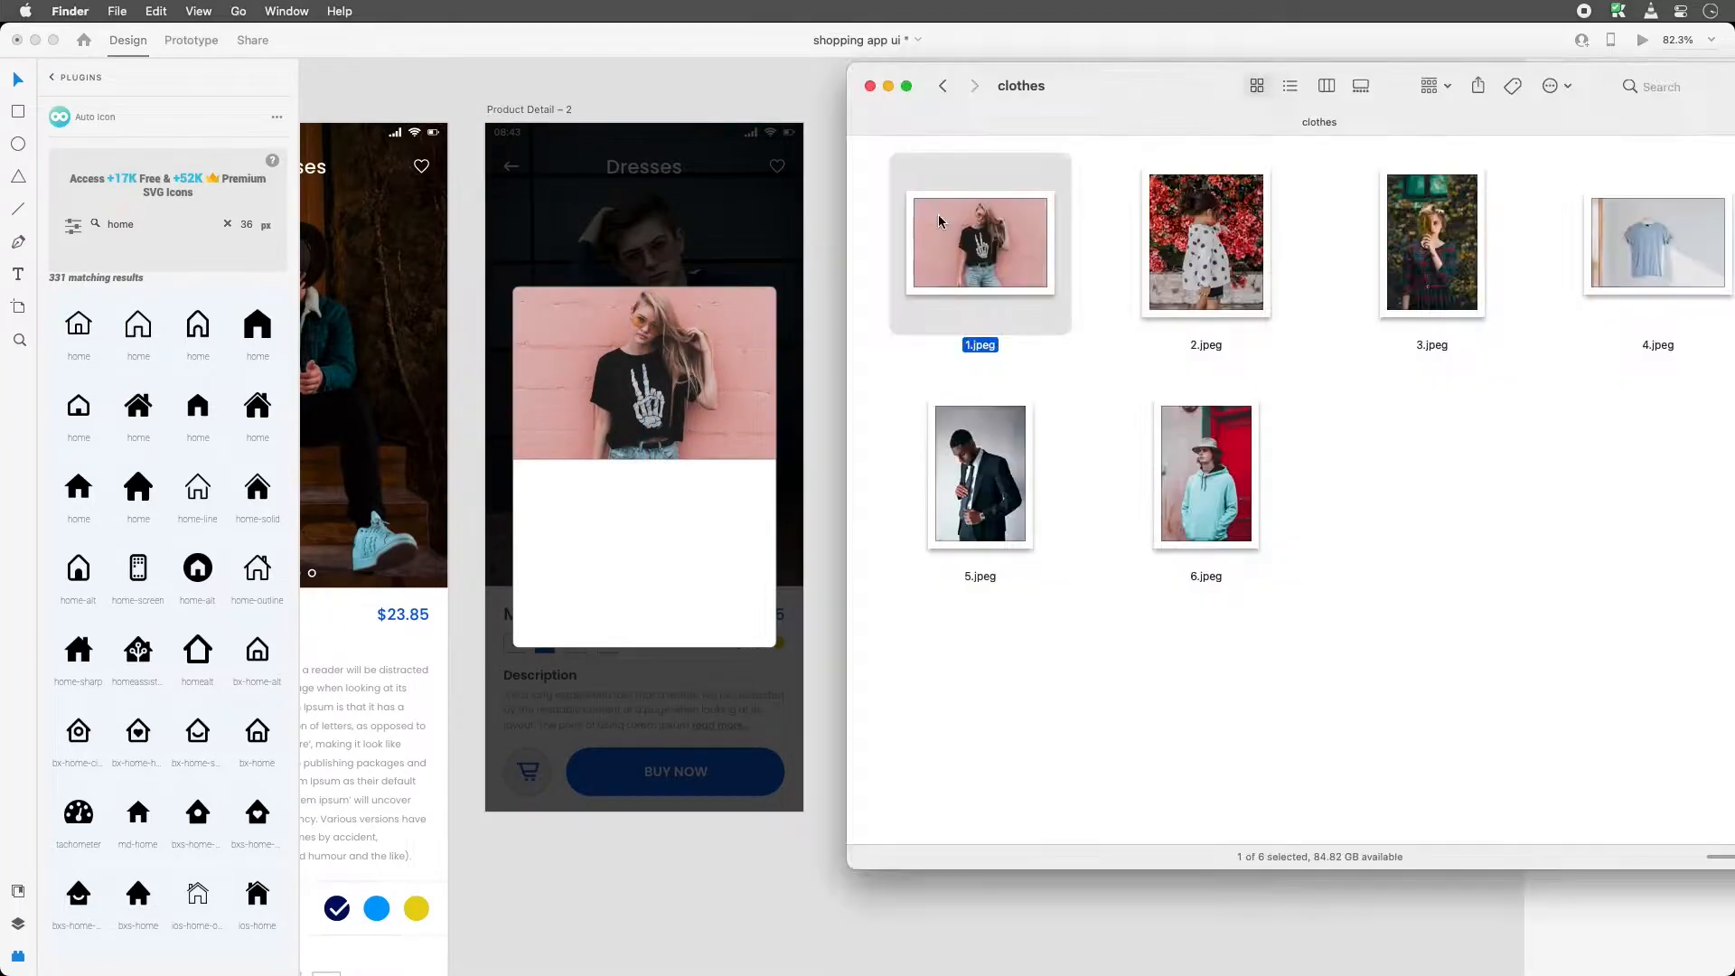
left_click(1445, 465)
left_click_drag(1207, 488, 677, 388)
double_click(687, 350)
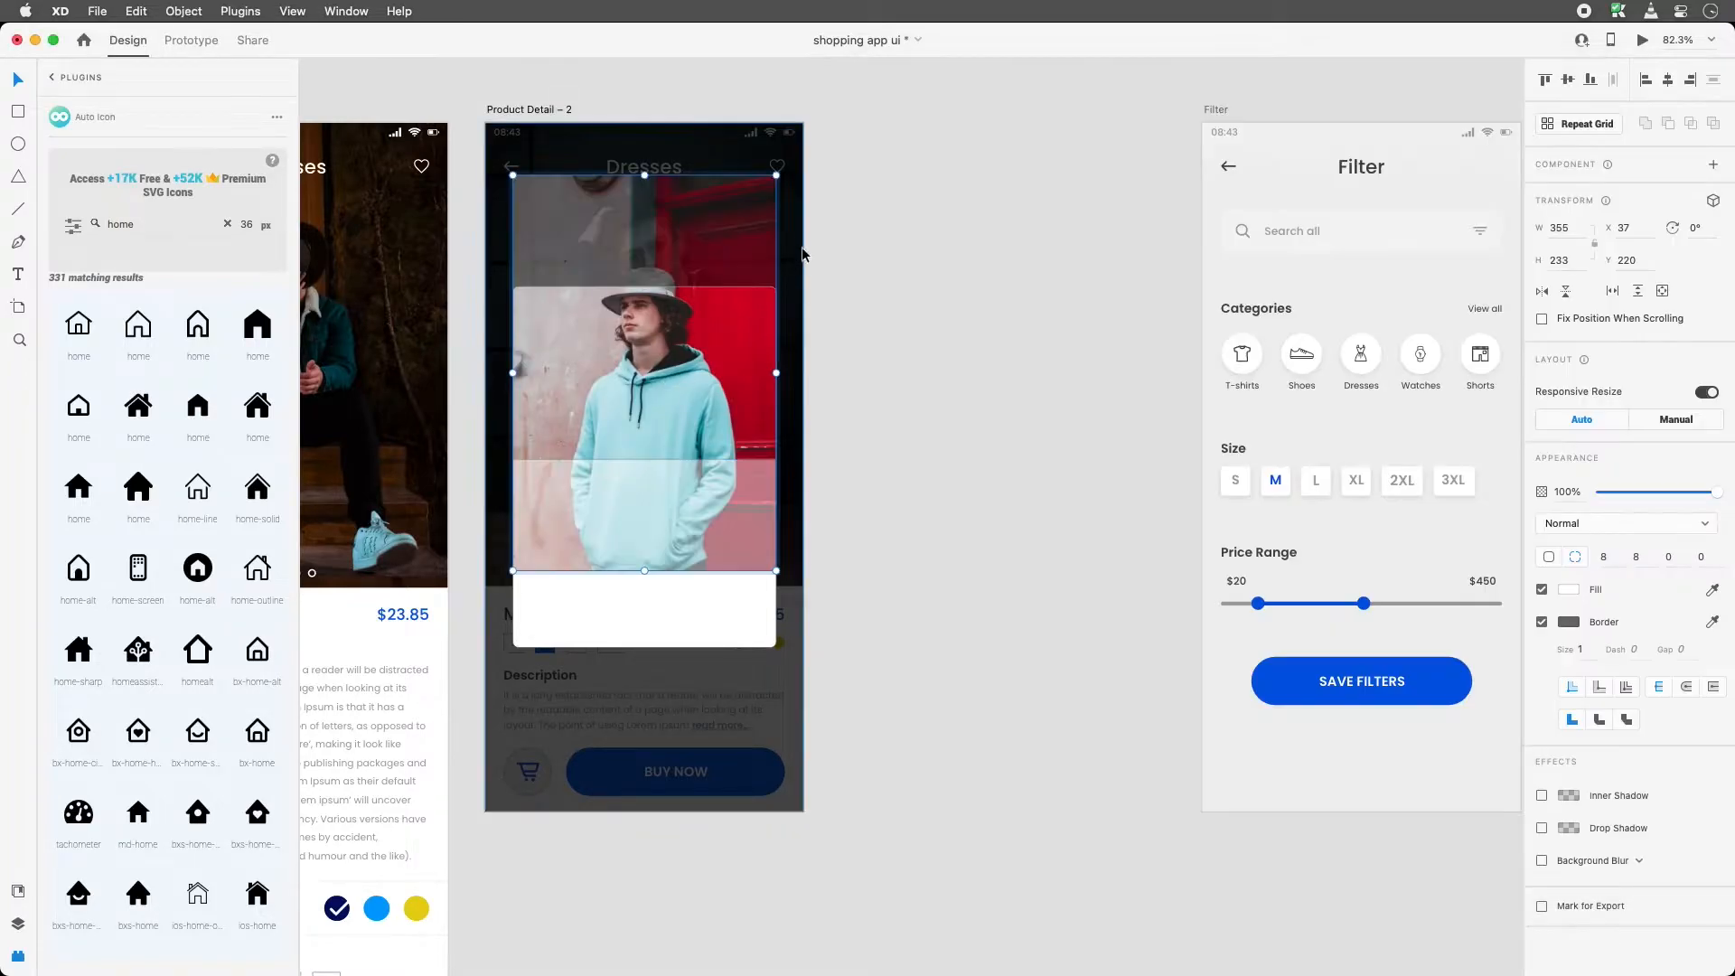
left_click_drag(620, 424, 620, 460)
left_click(948, 383)
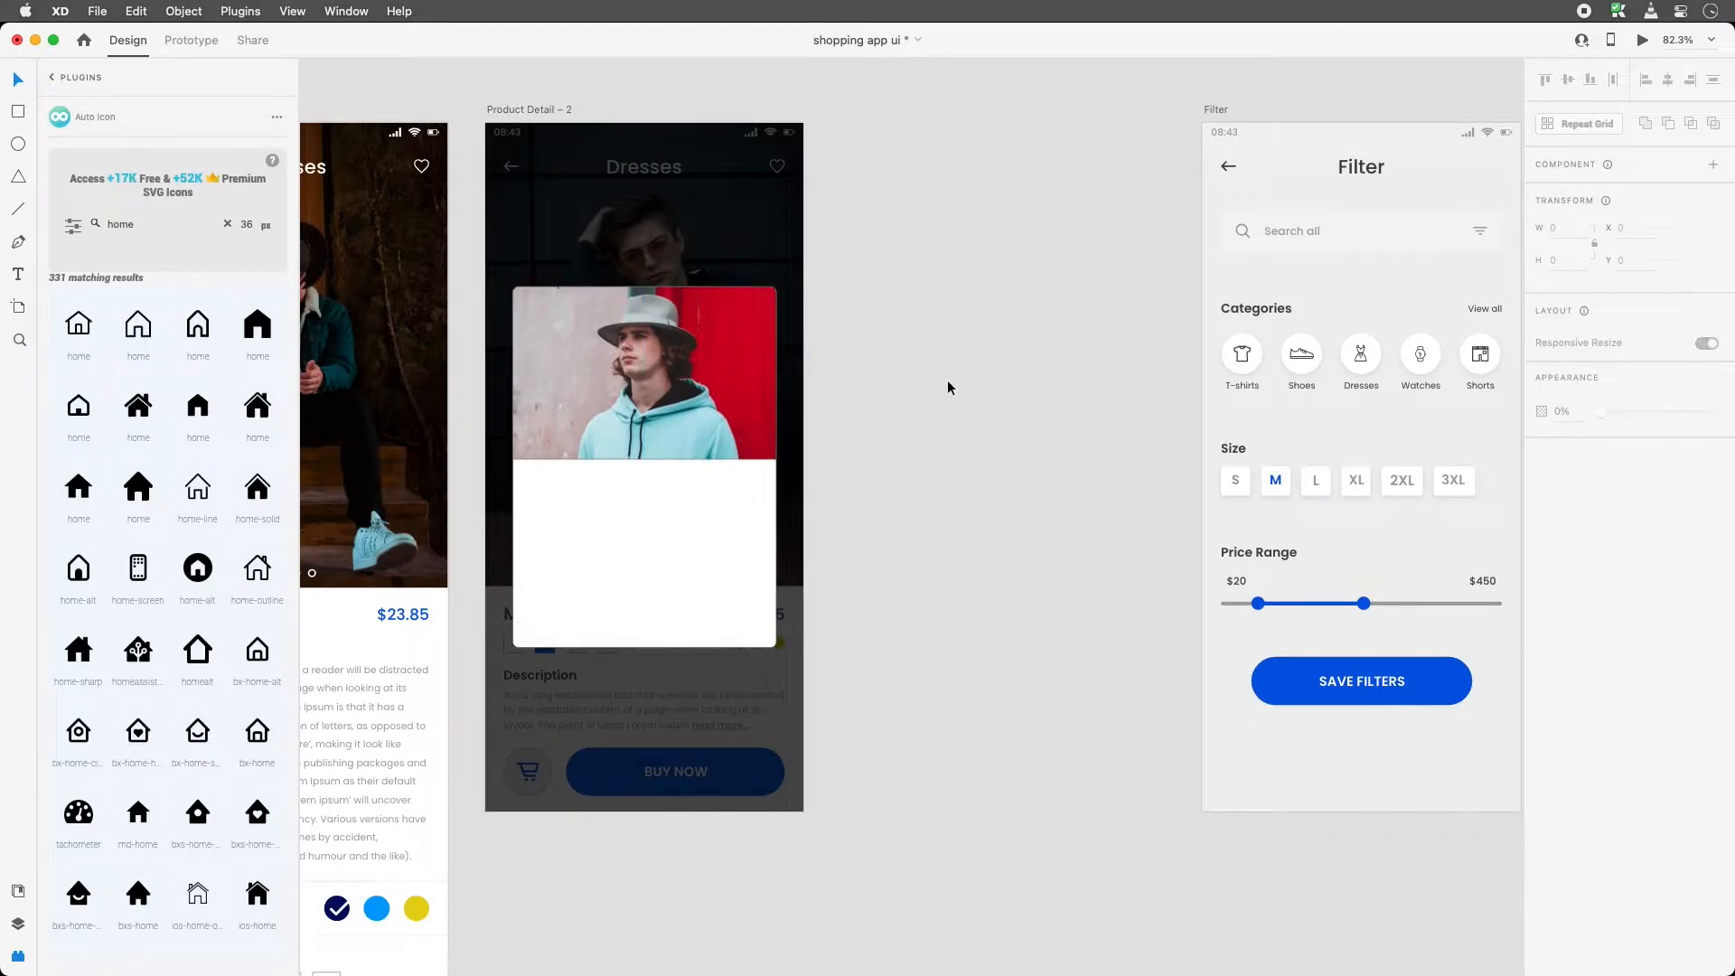
Remove the border from the picture rectangle at the top of the card
left_click(623, 492)
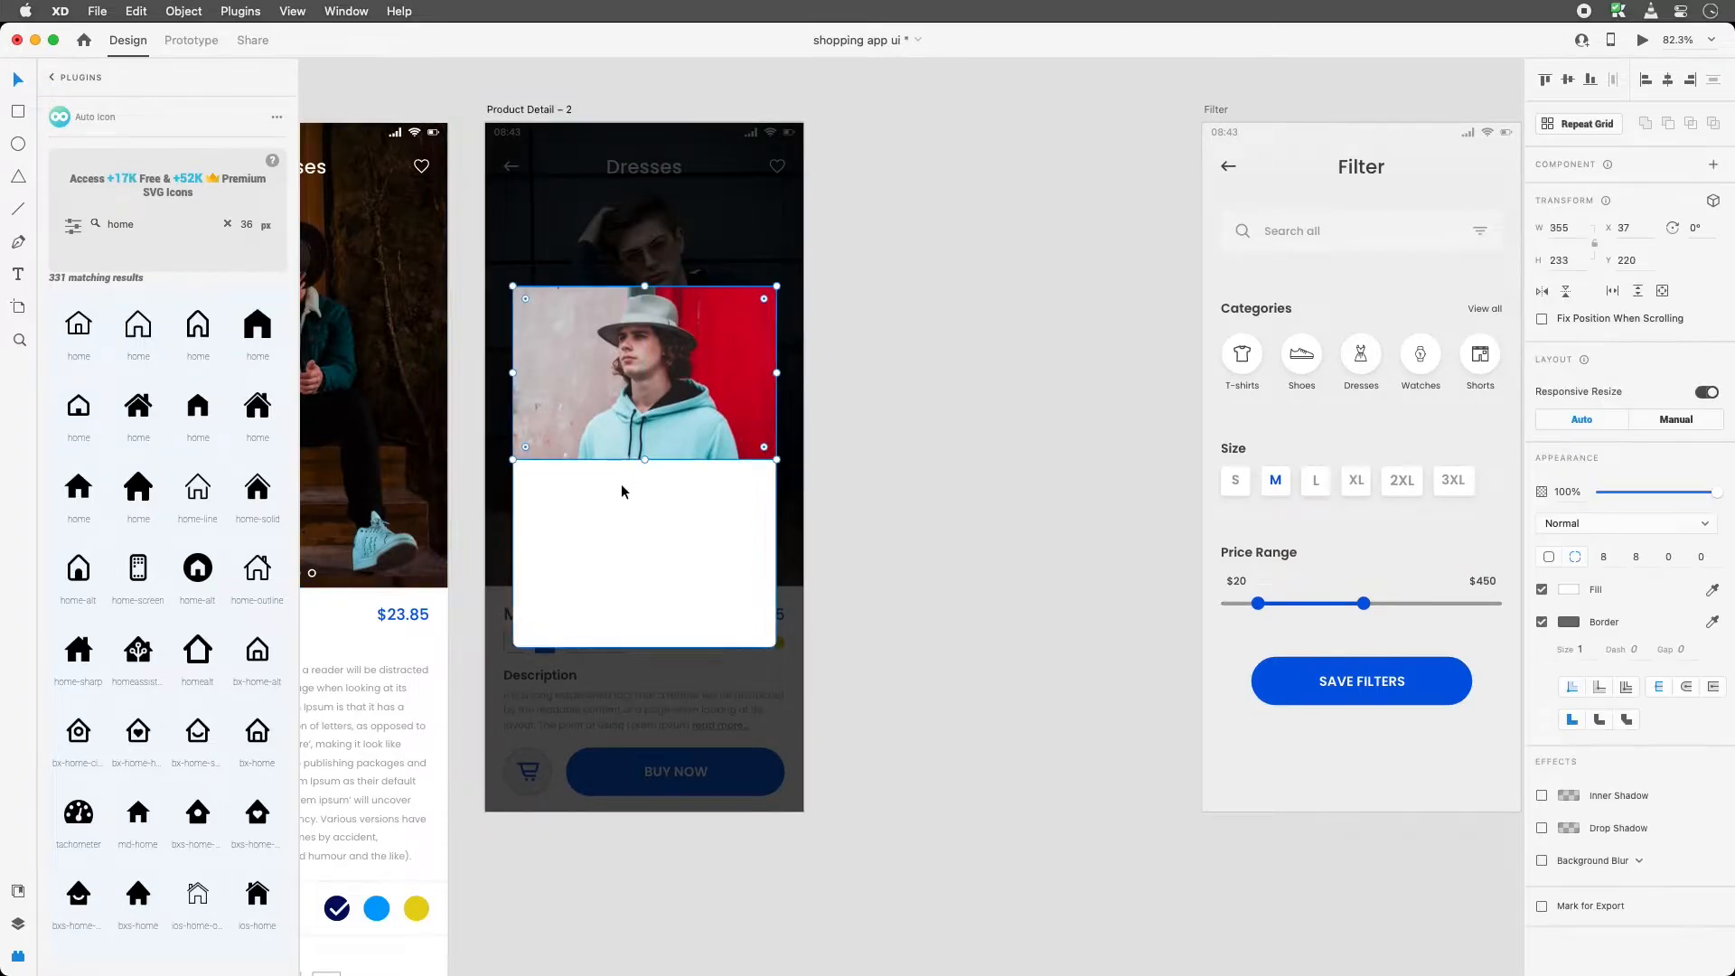
scroll(1536, 619, "down", 2)
left_click(1117, 421)
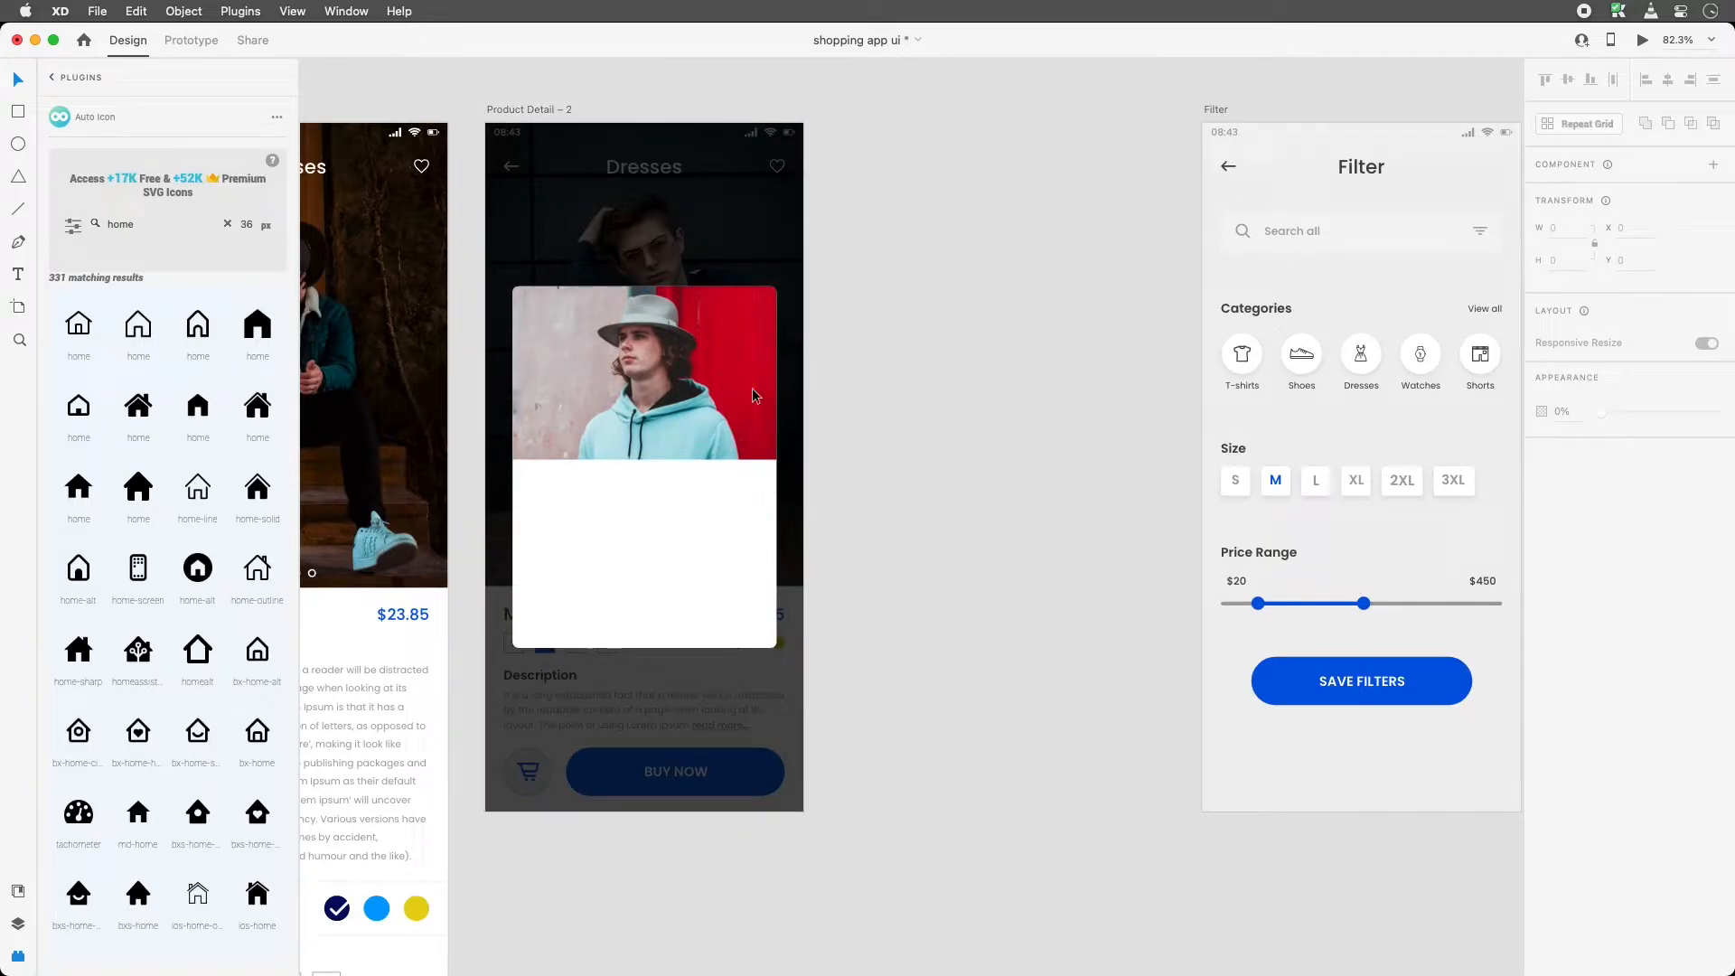
left_click(636, 390)
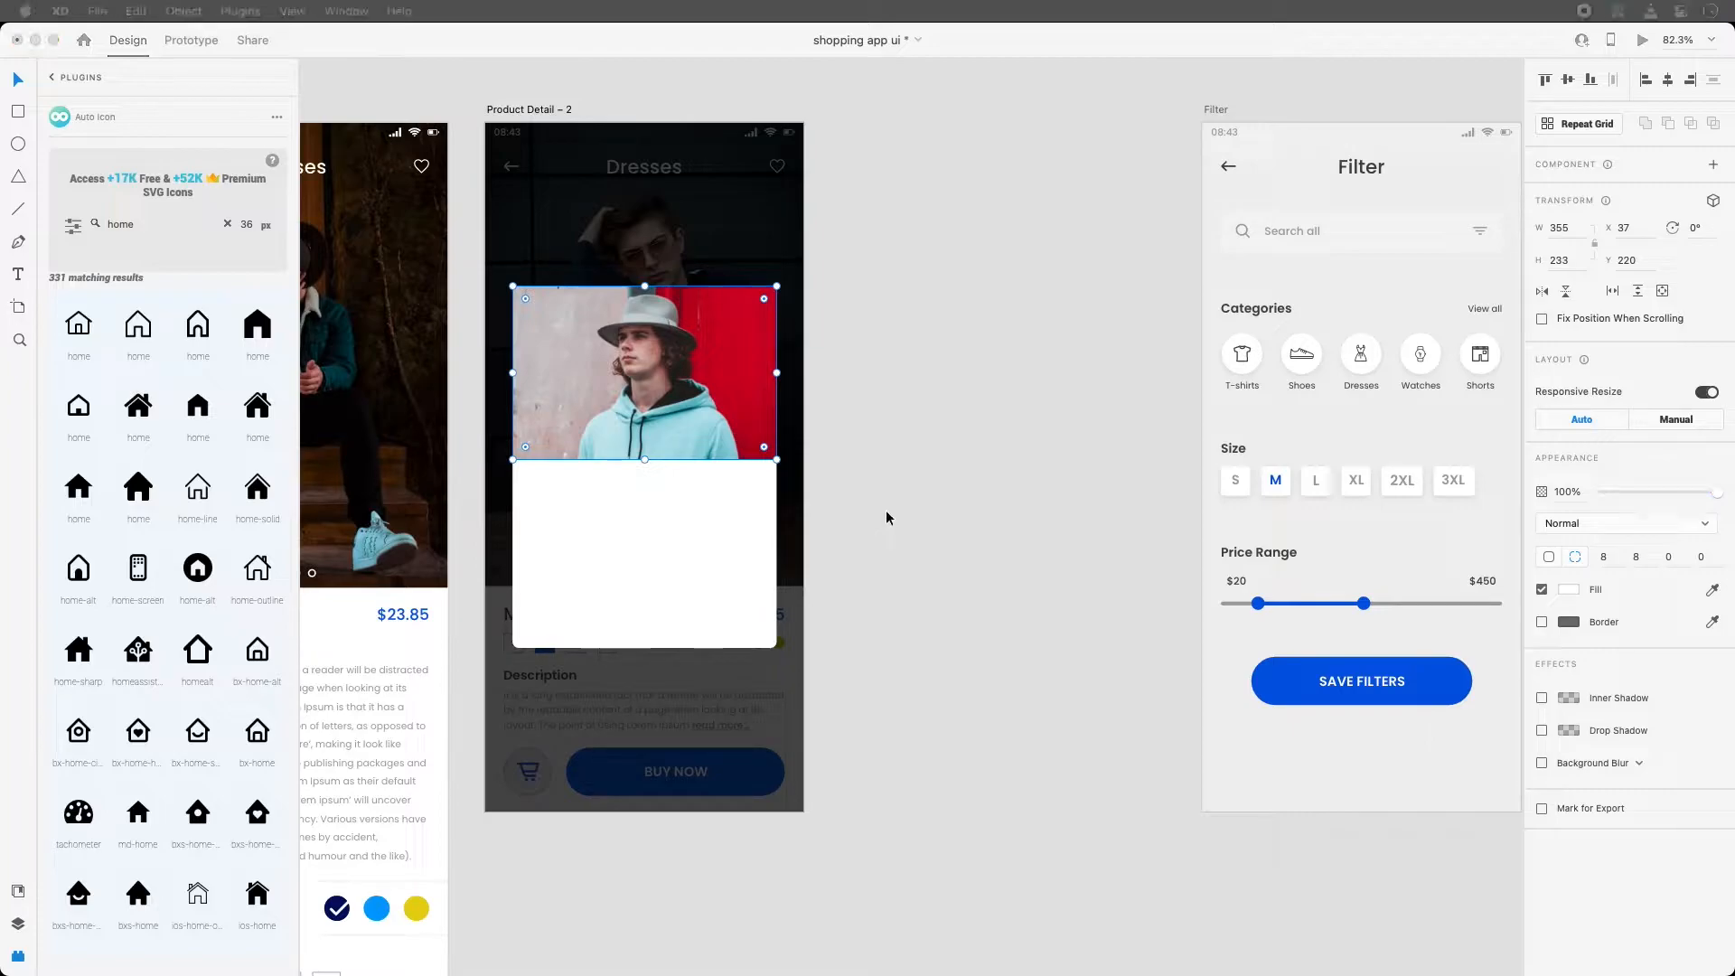
Add the two-line text "Success! You've added this item to your bag" below the picture on the card
key("t")
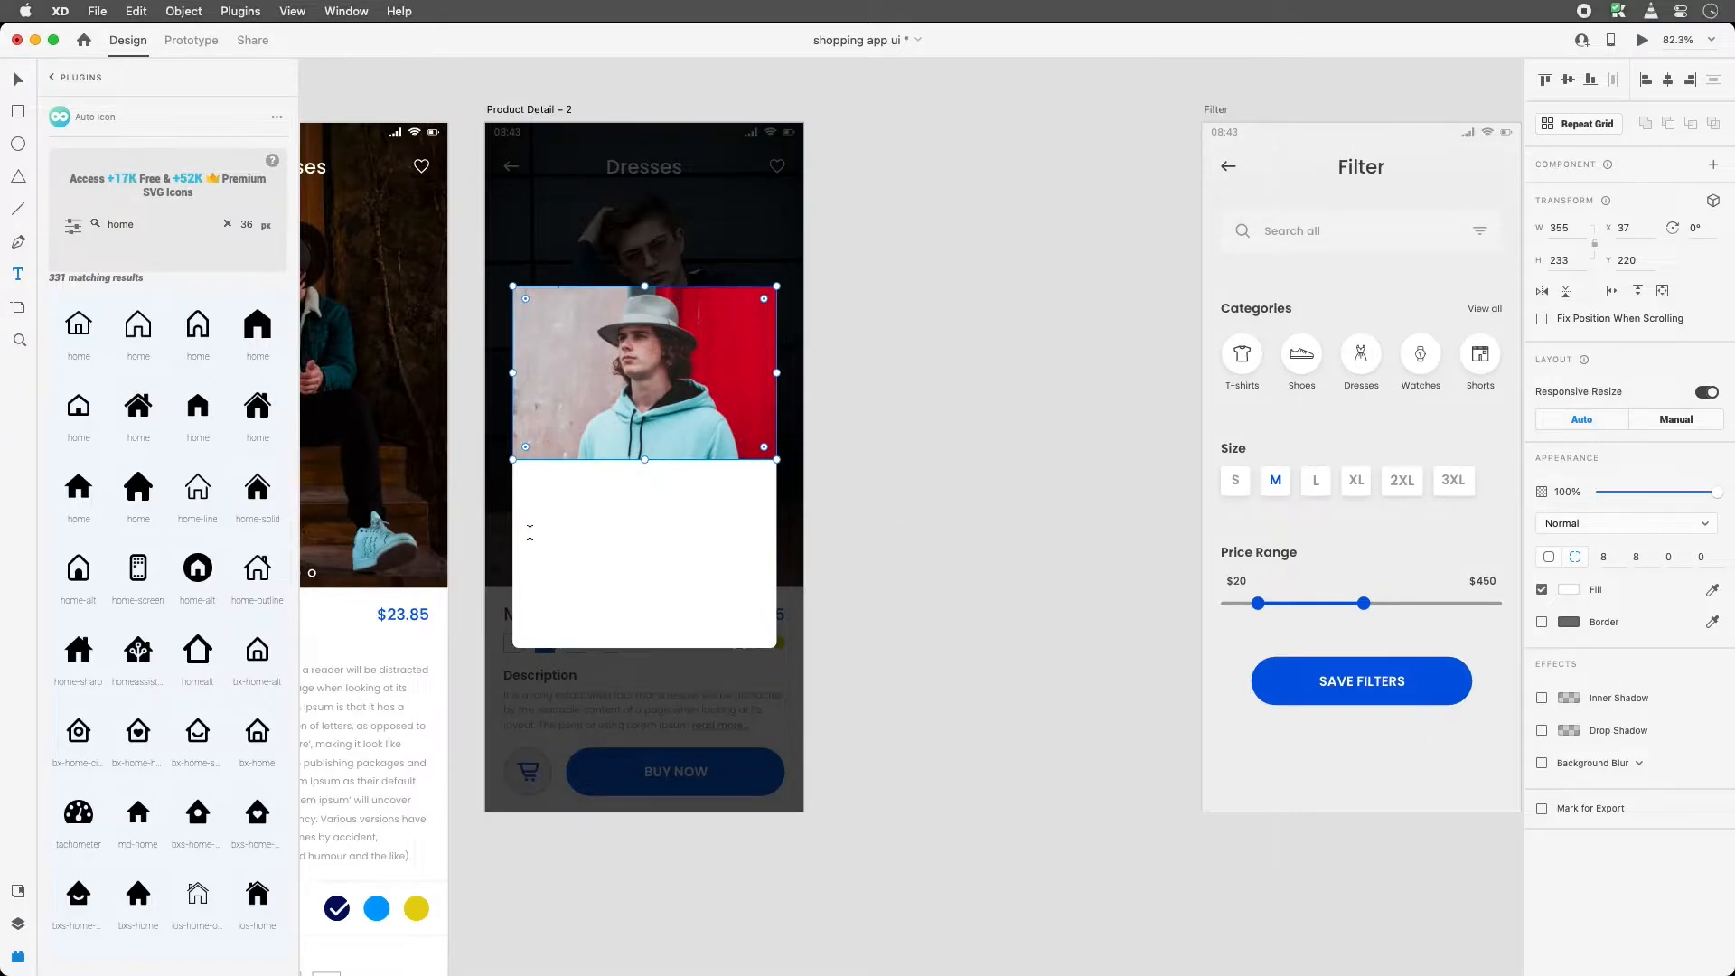
left_click(552, 493)
type("Suc")
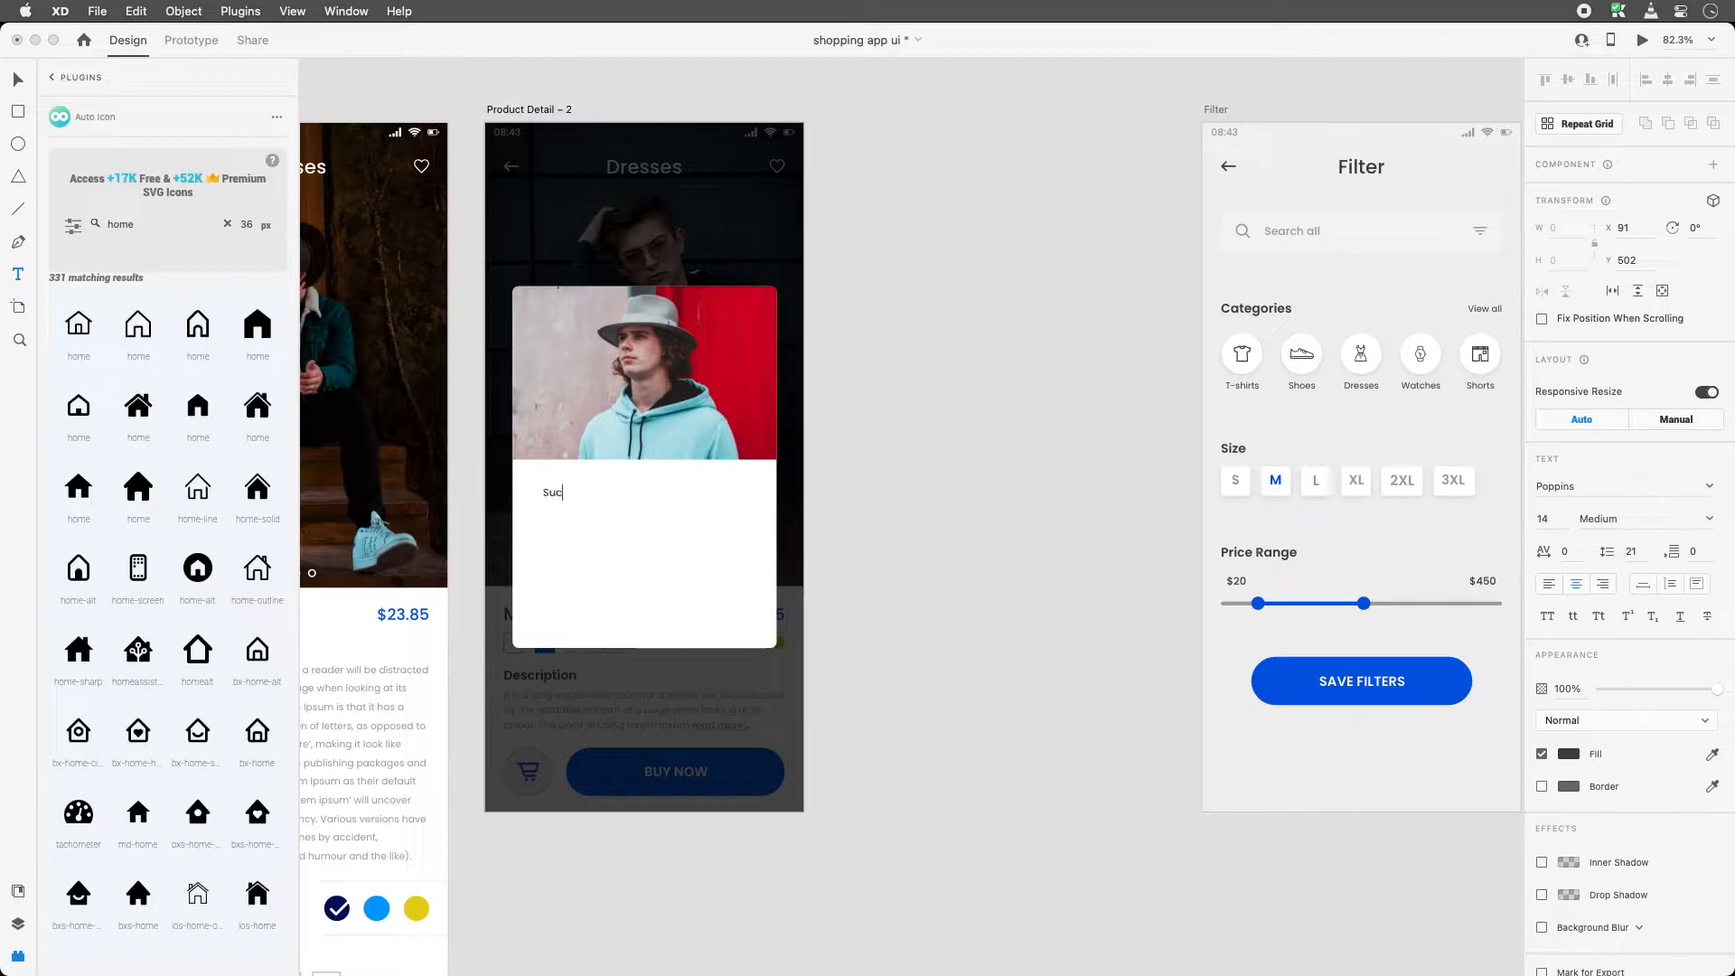
type("ess! You")
key("super+a")
type("Success !")
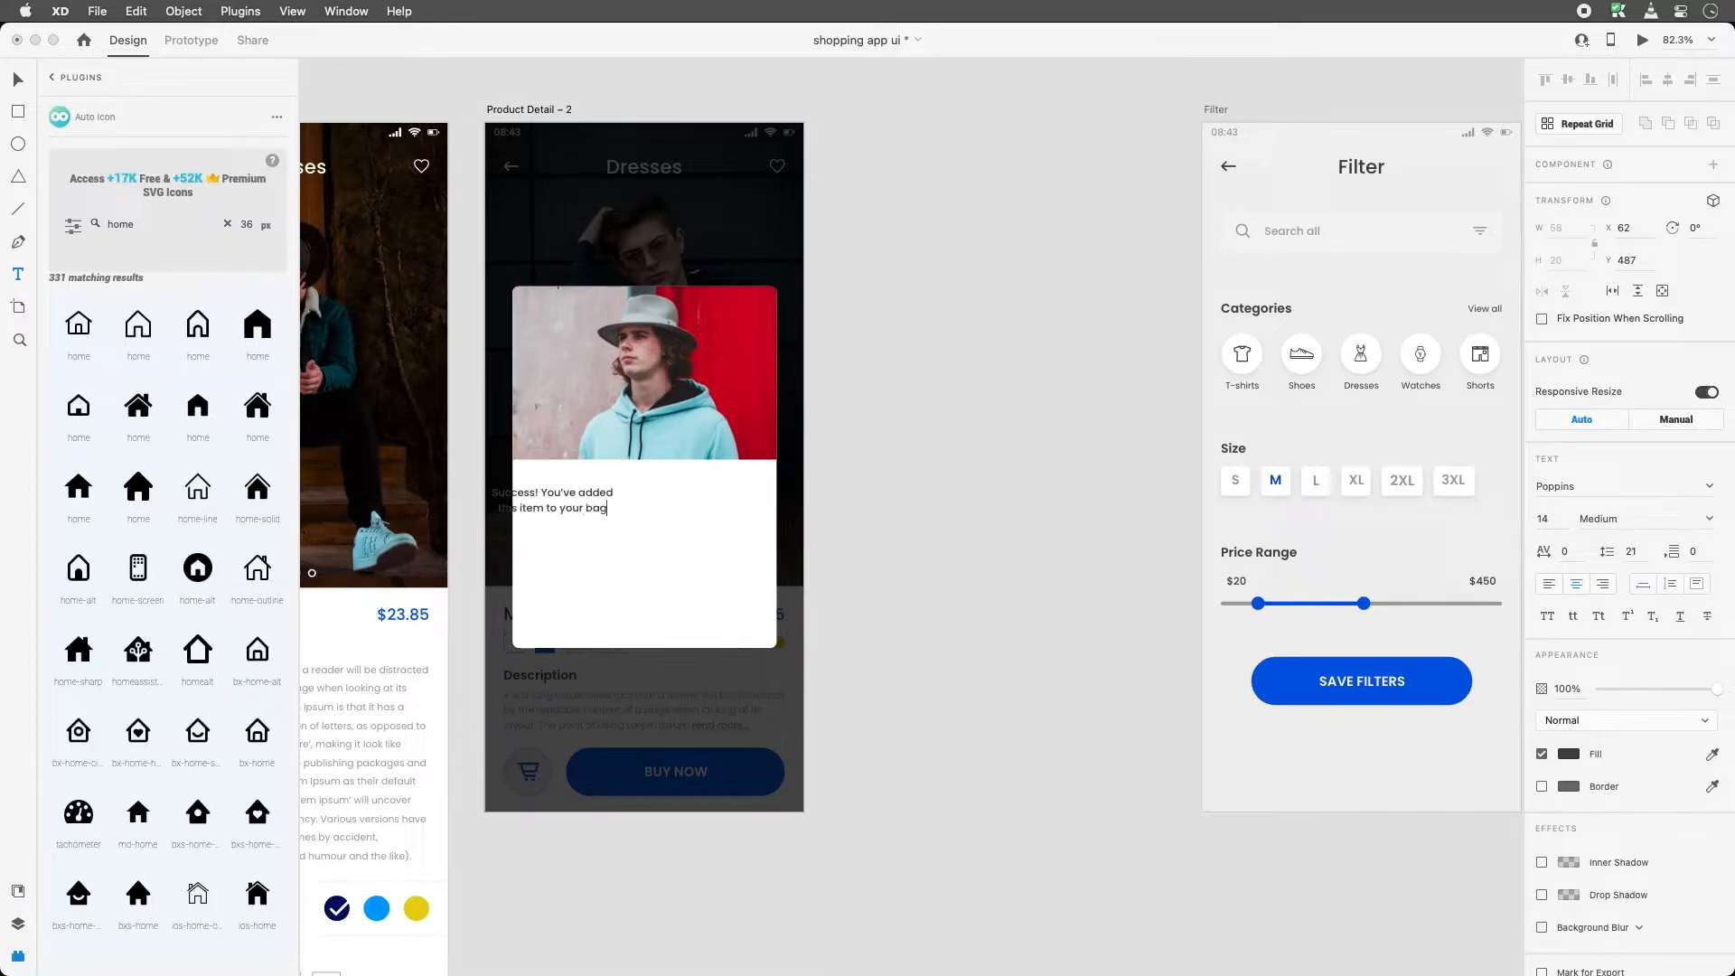
Centre the success message horizontally on the card and set its font size to 18
key("Escape")
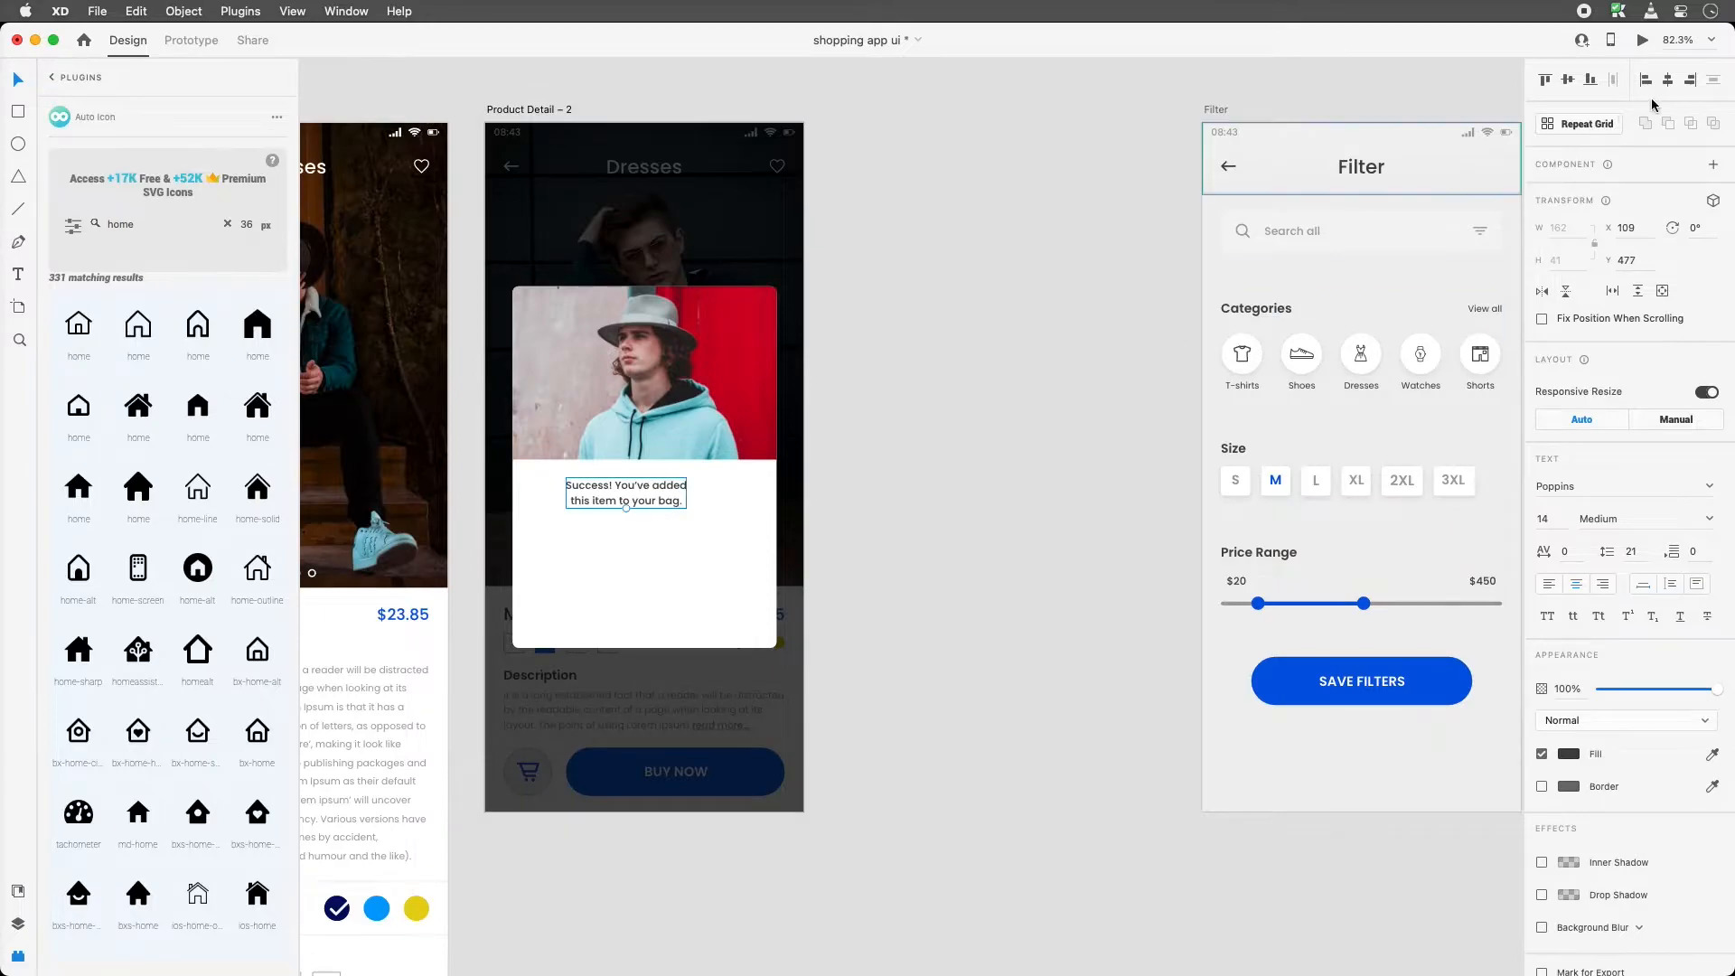
left_click(1667, 80)
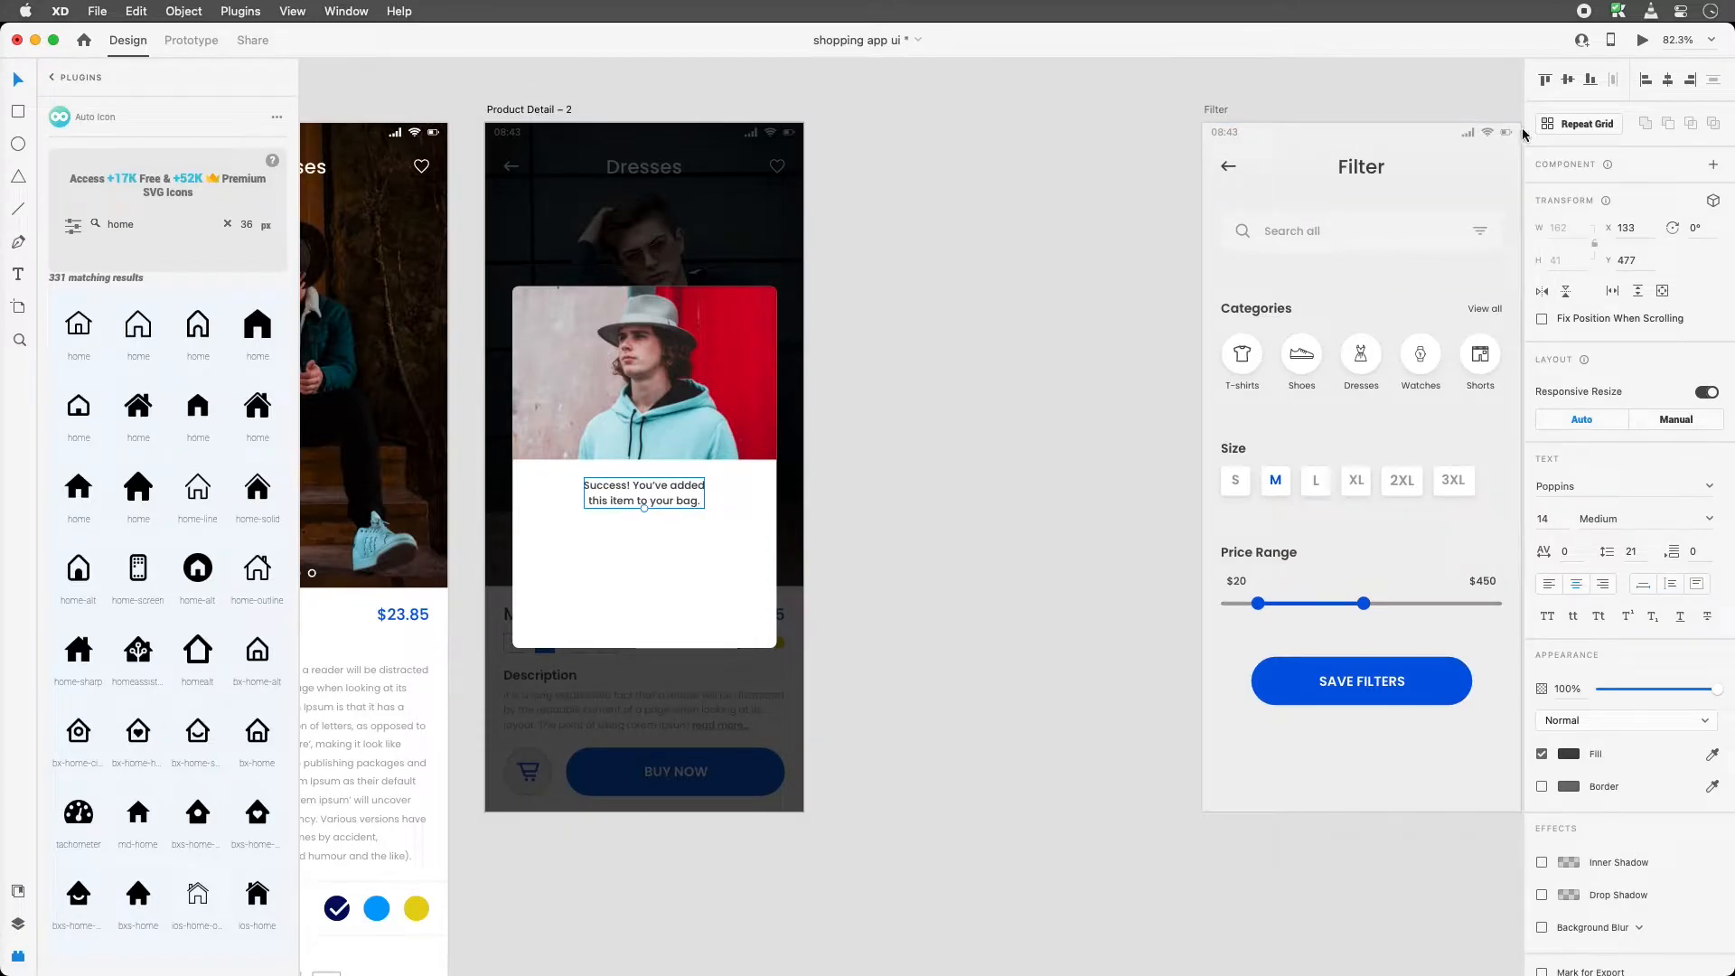
left_click(1557, 519)
type("18")
key("Return")
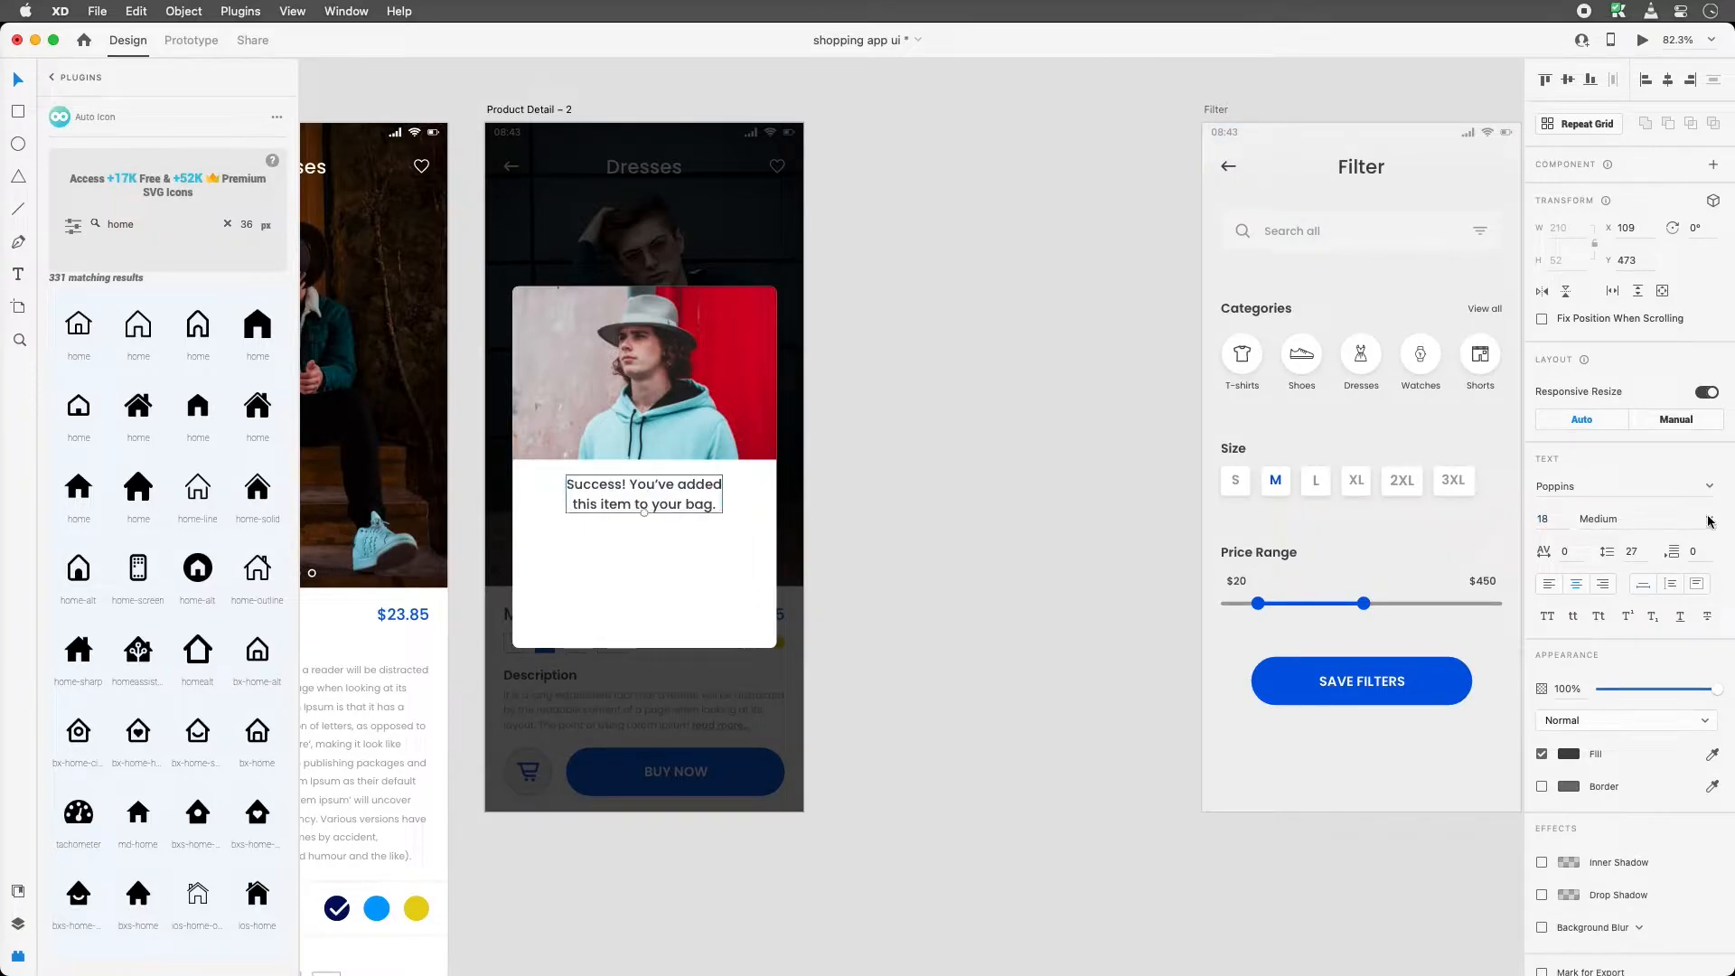
Set the success message's font weight to SemiBold and enlarge its text
left_click(1706, 522)
left_click(1617, 654)
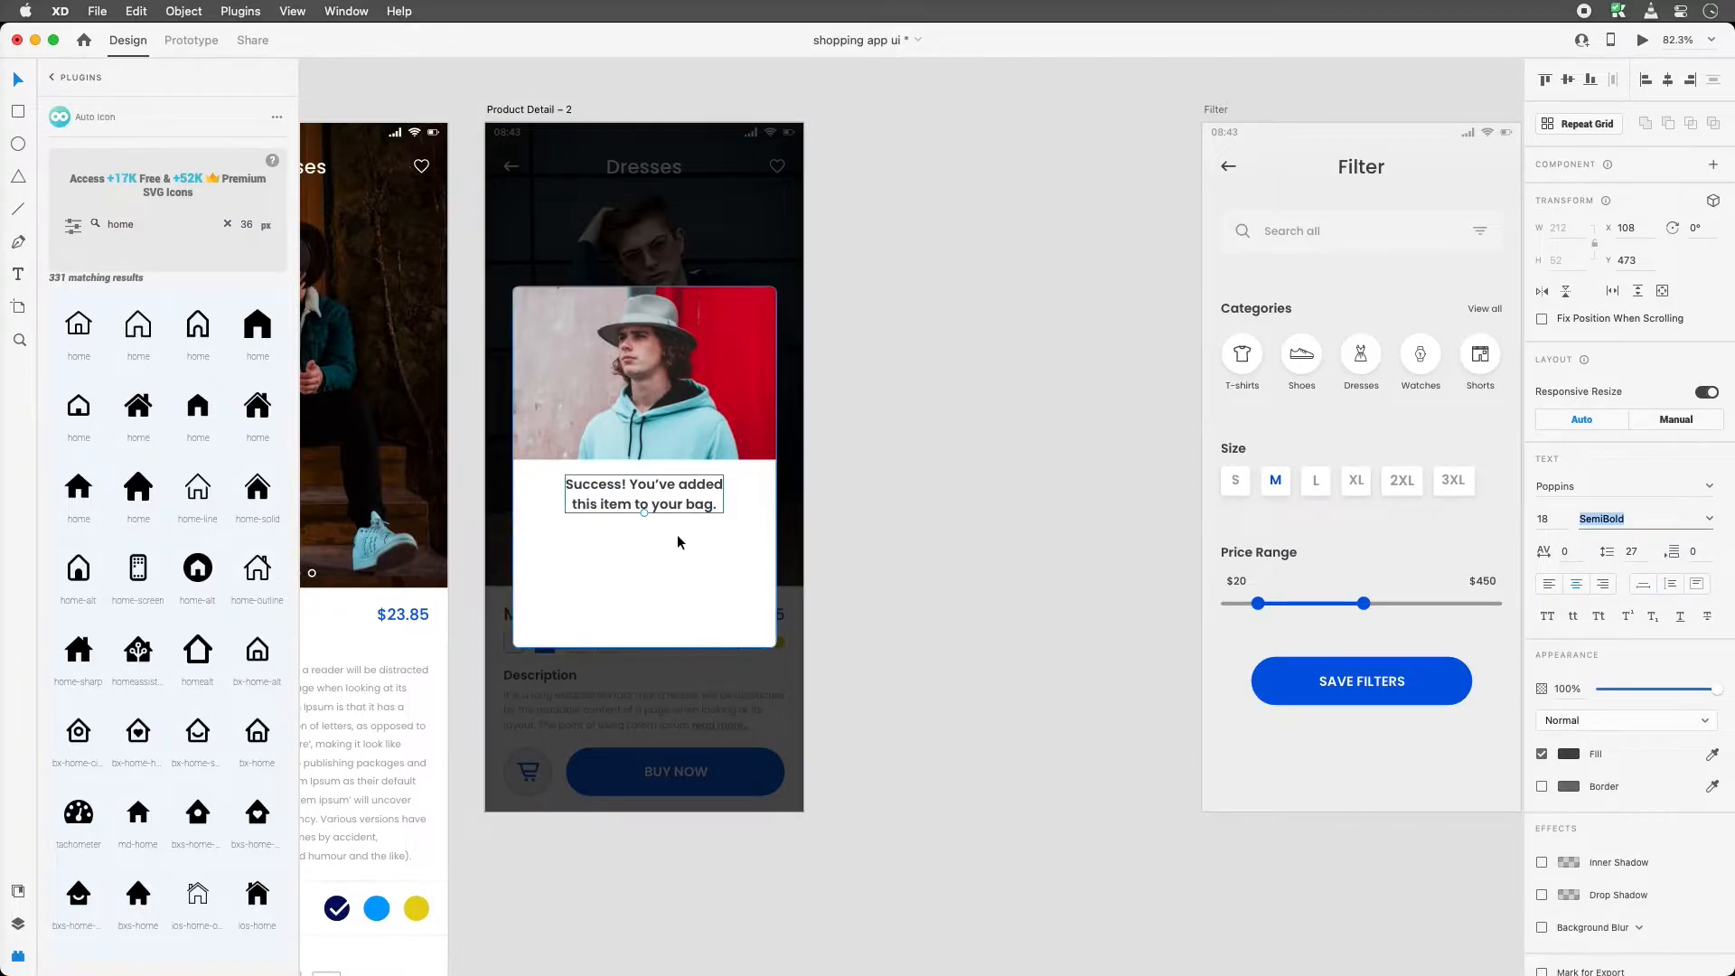
left_click(1546, 519)
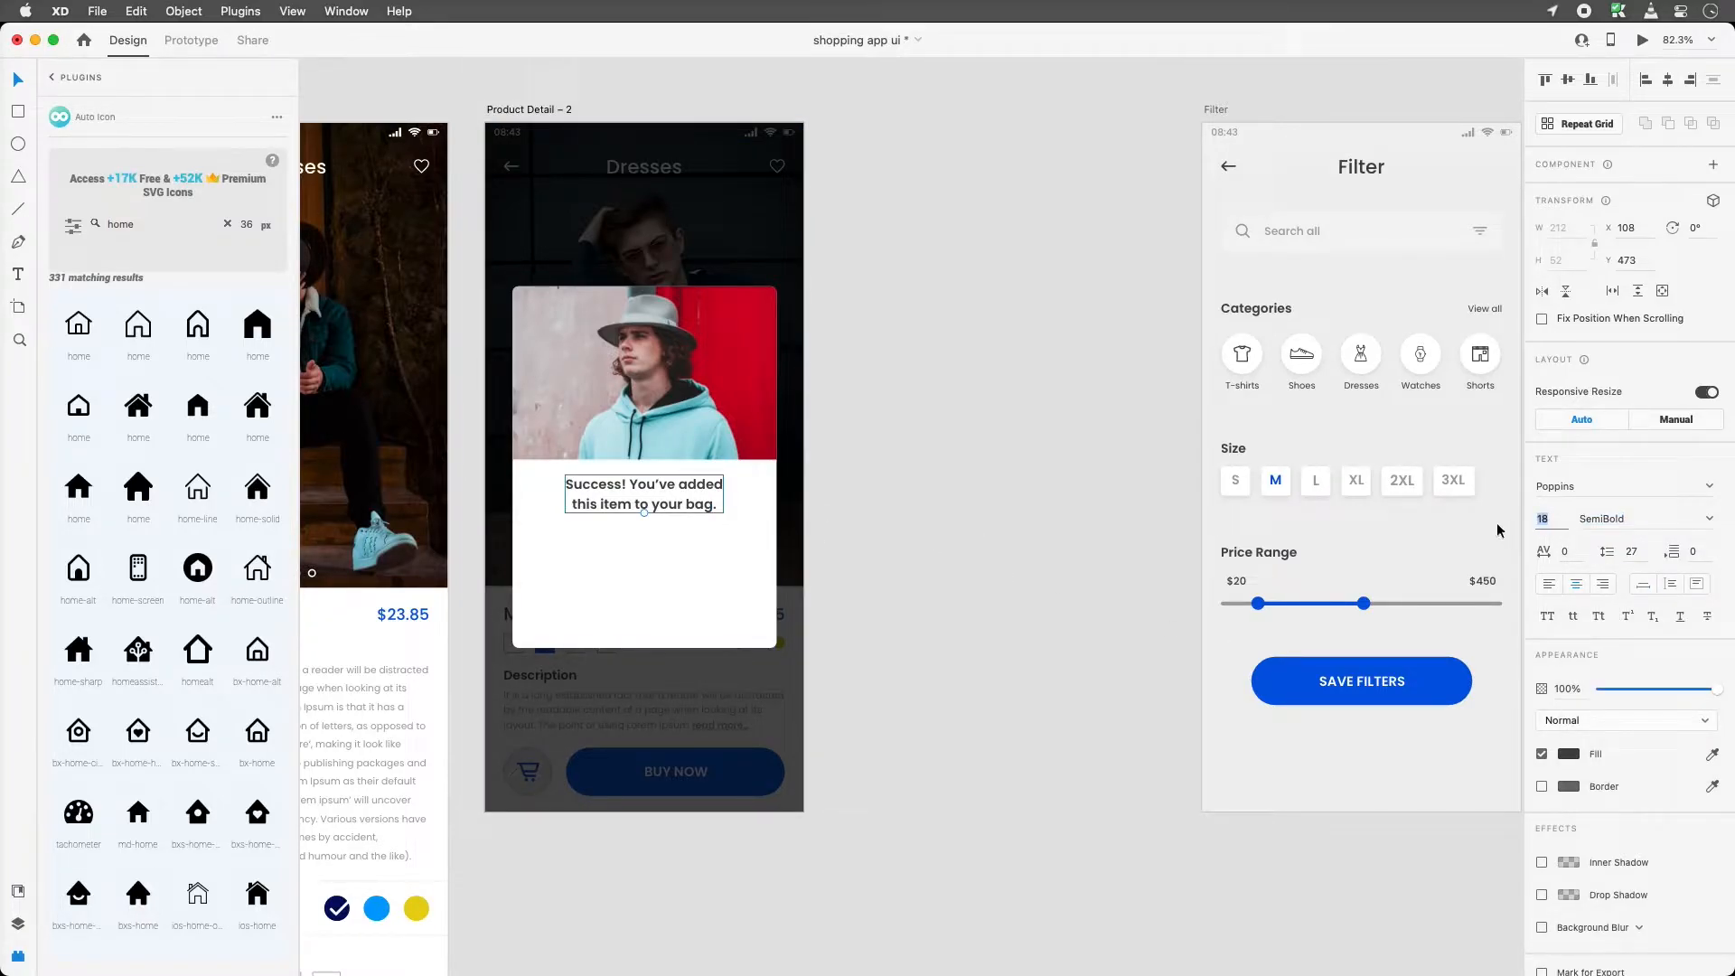
key("Return")
left_click(891, 512)
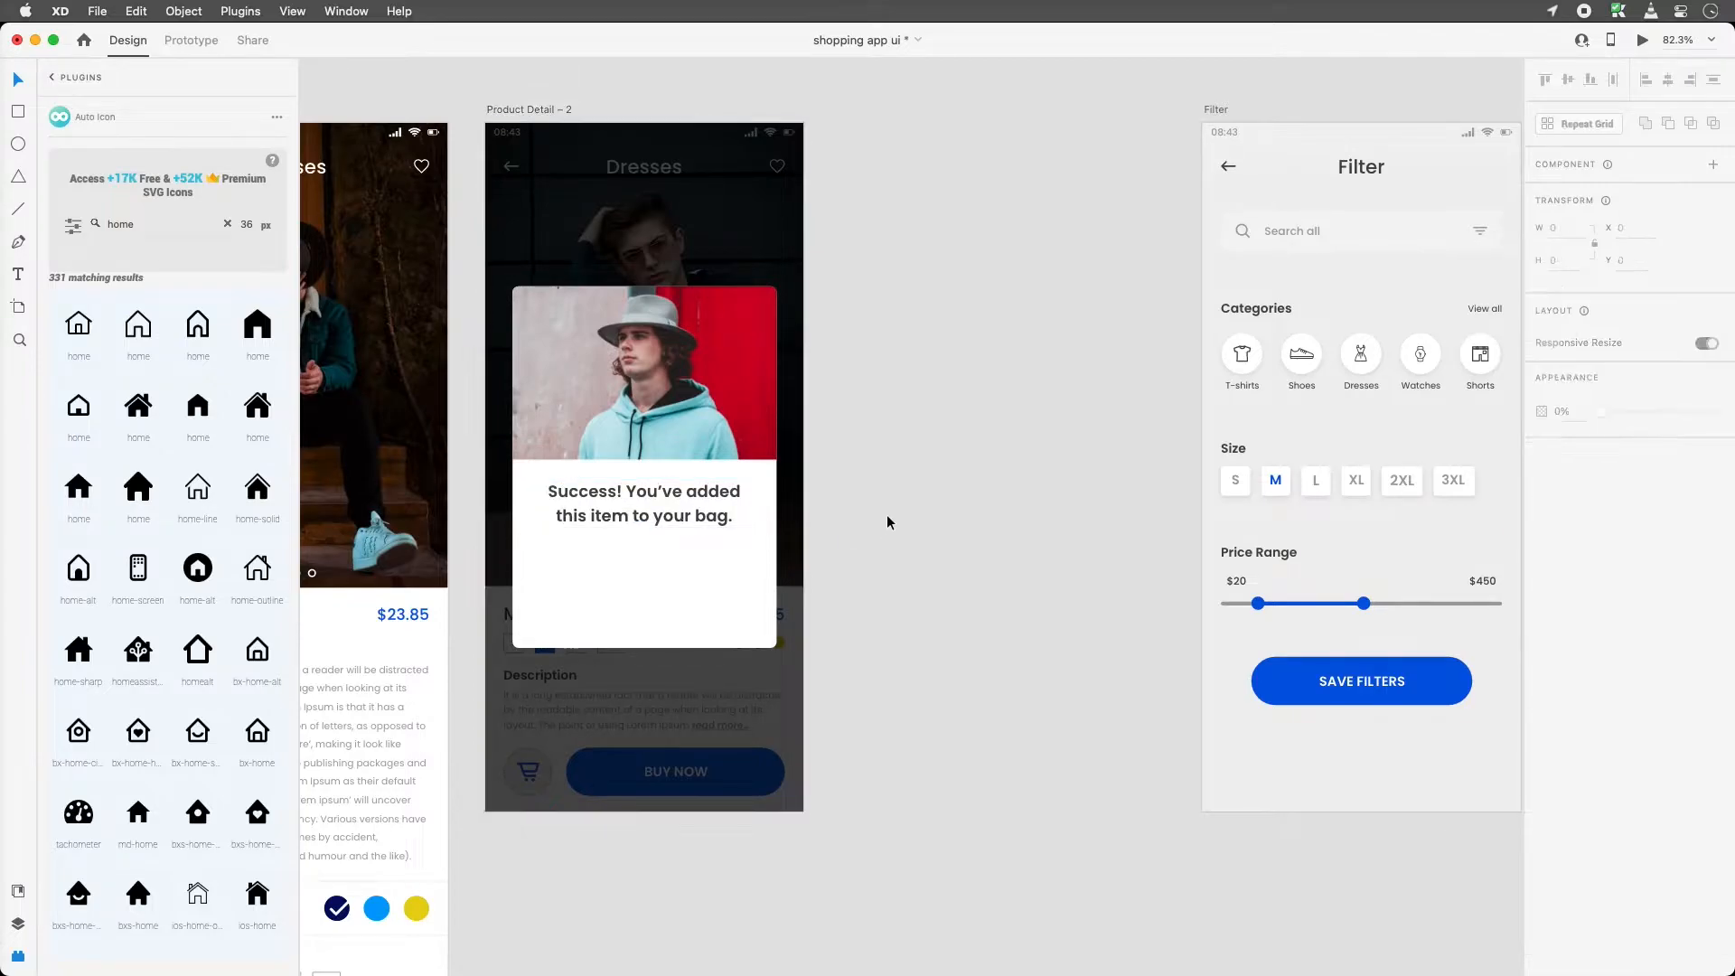
Place an instance of the Primary Button Style component on the card, centred below the success message
scroll(827, 505, "down", 2)
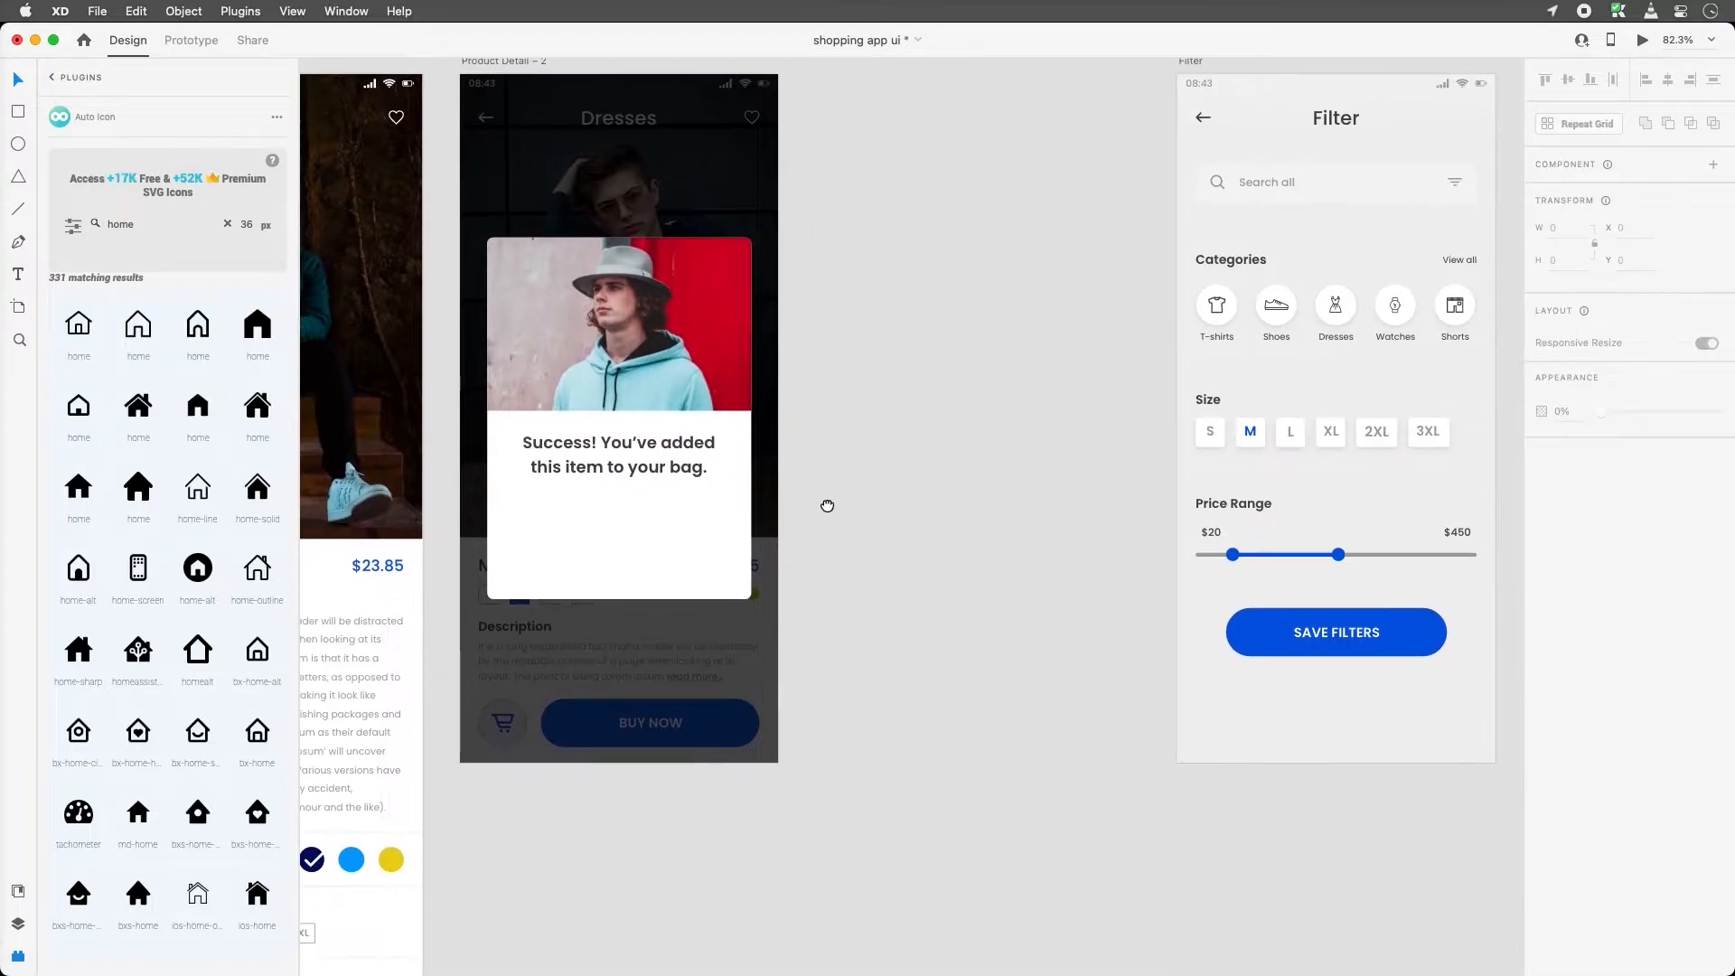
left_click(18, 892)
left_click_drag(124, 659, 585, 501)
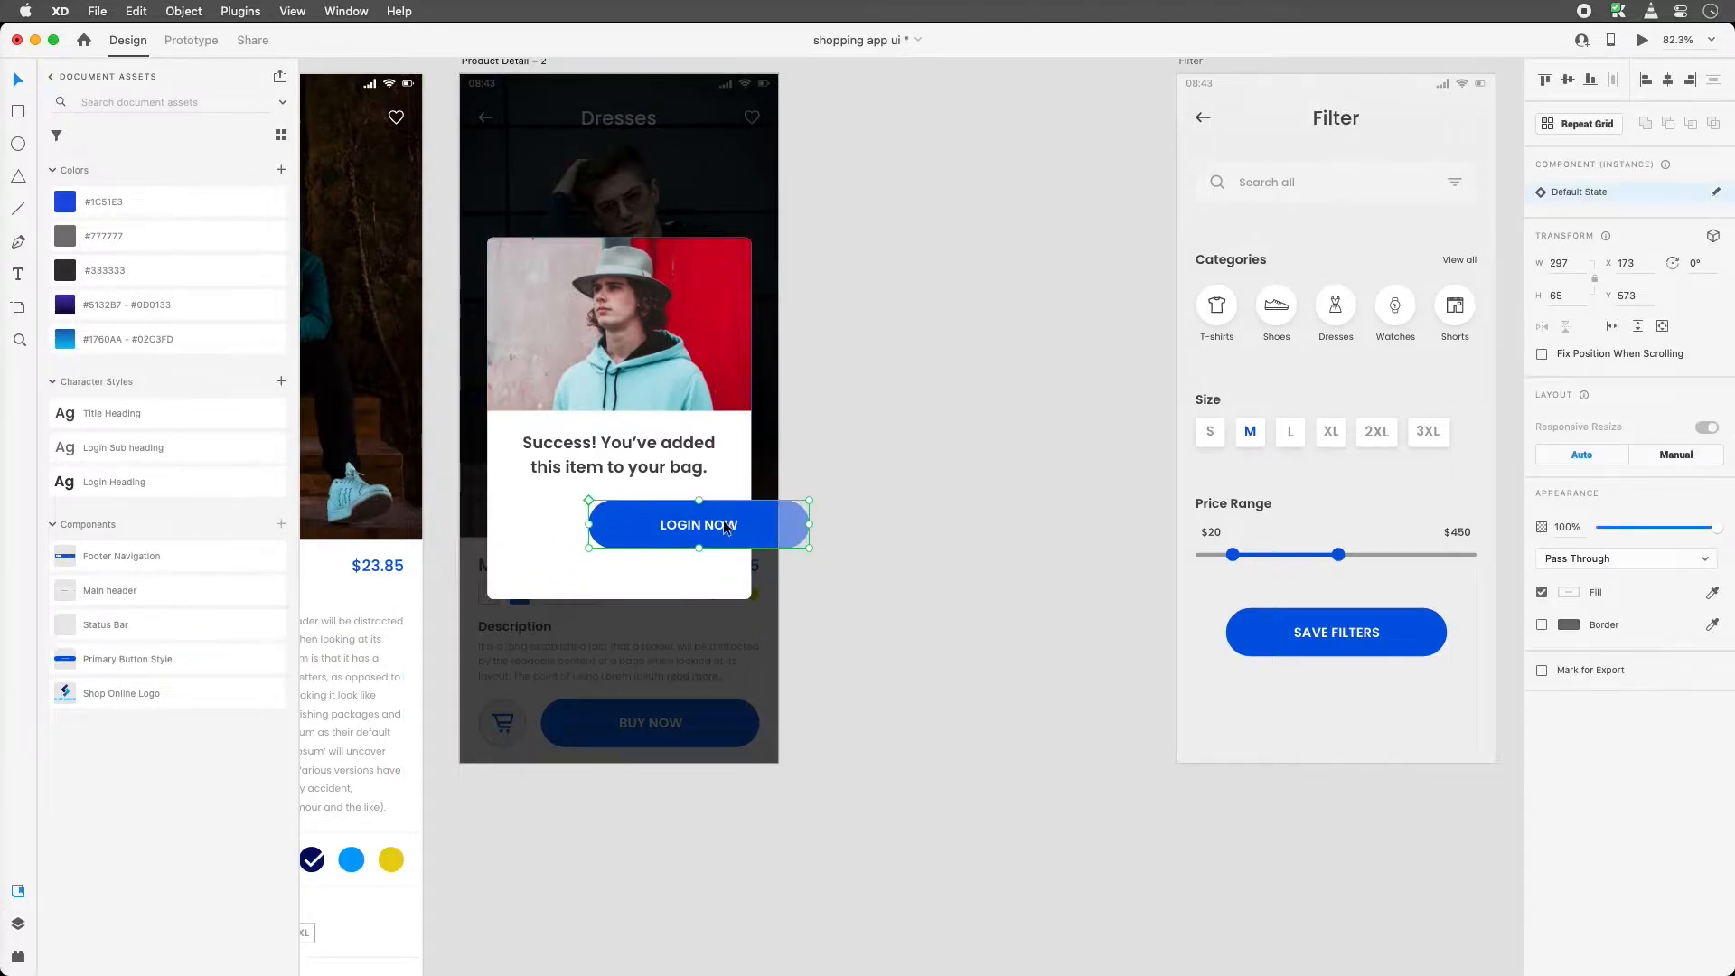
left_click_drag(729, 523, 655, 523)
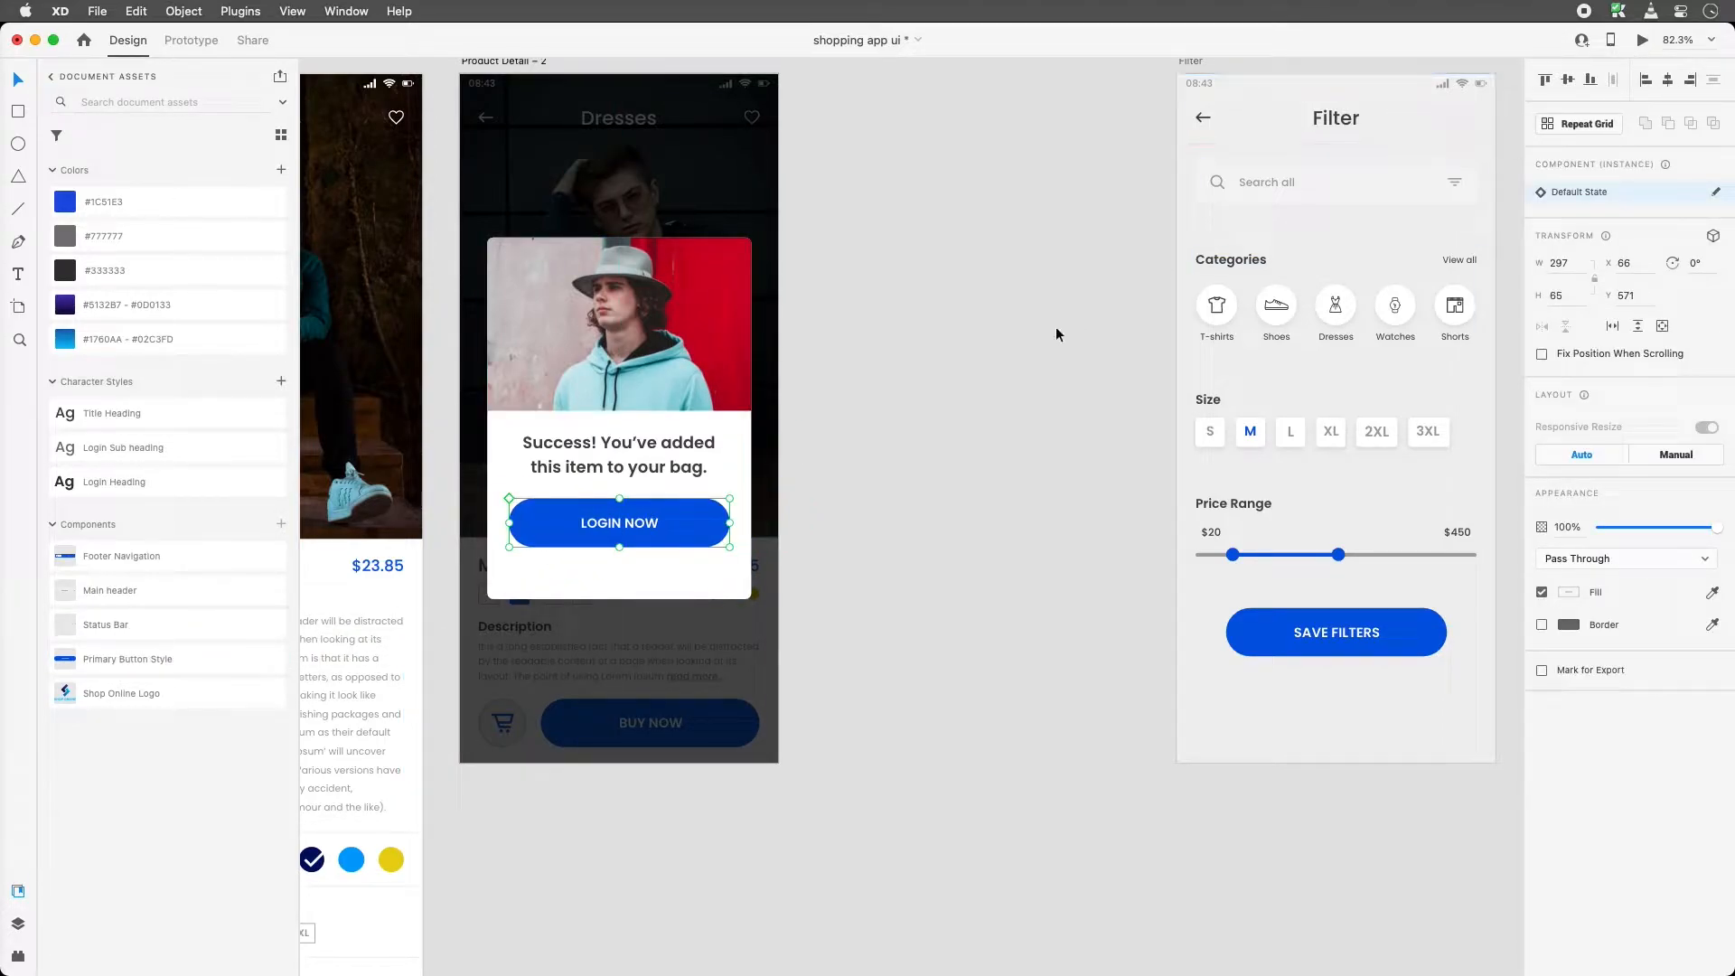
Change the card button's label to CHECKOUT and move the label to the left end of the button
left_click(930, 332)
left_click(632, 522)
double_click(632, 522)
double_click(632, 524)
type("C")
type("HECK ")
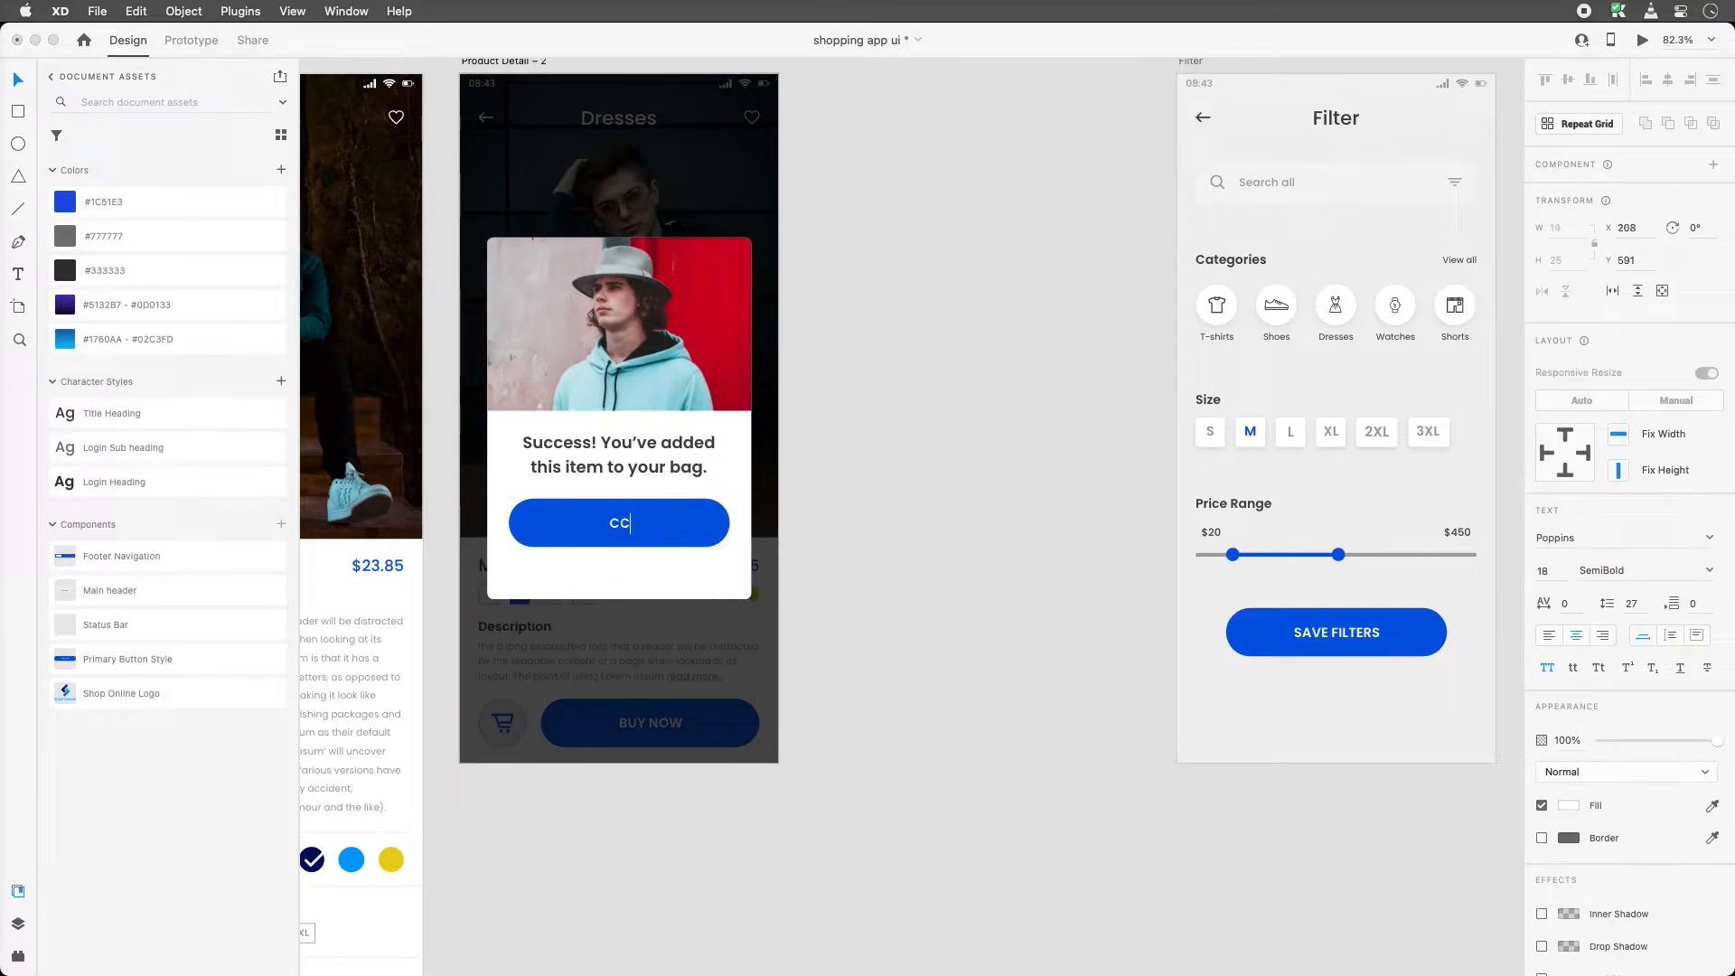
type("OUT")
key("BackSpace")
key("BackSpace")
key("BackSpace")
key("BackSpace")
type("OUT")
key("Escape")
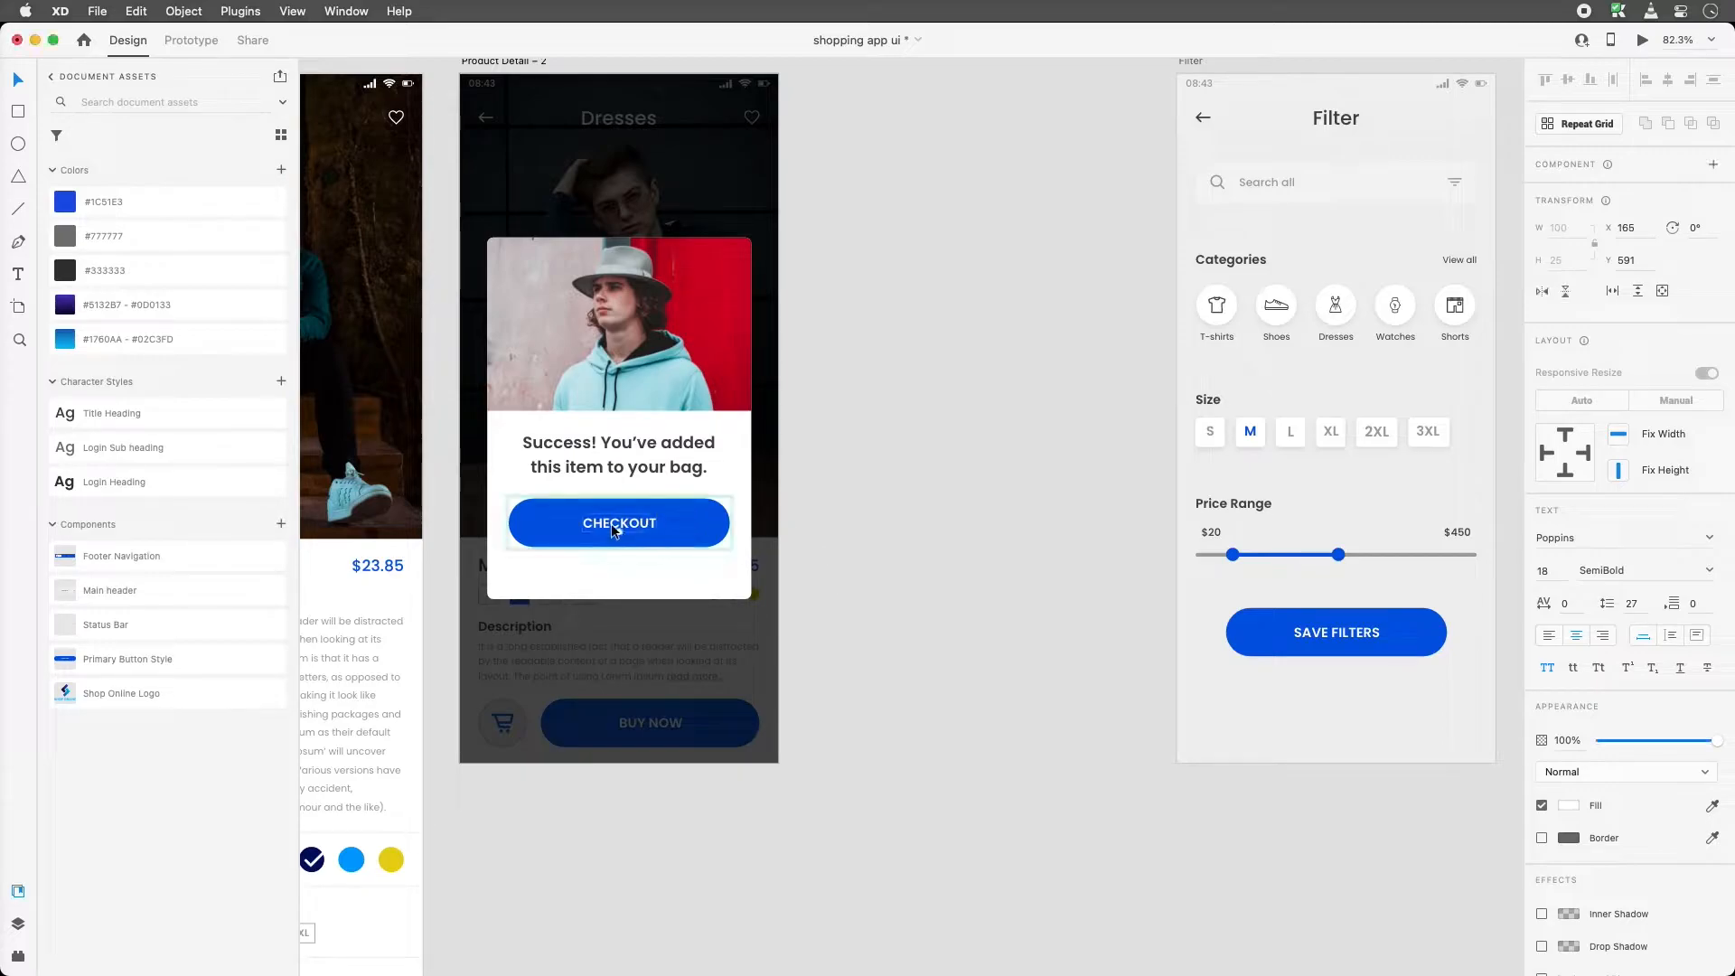
left_click_drag(594, 521, 575, 526)
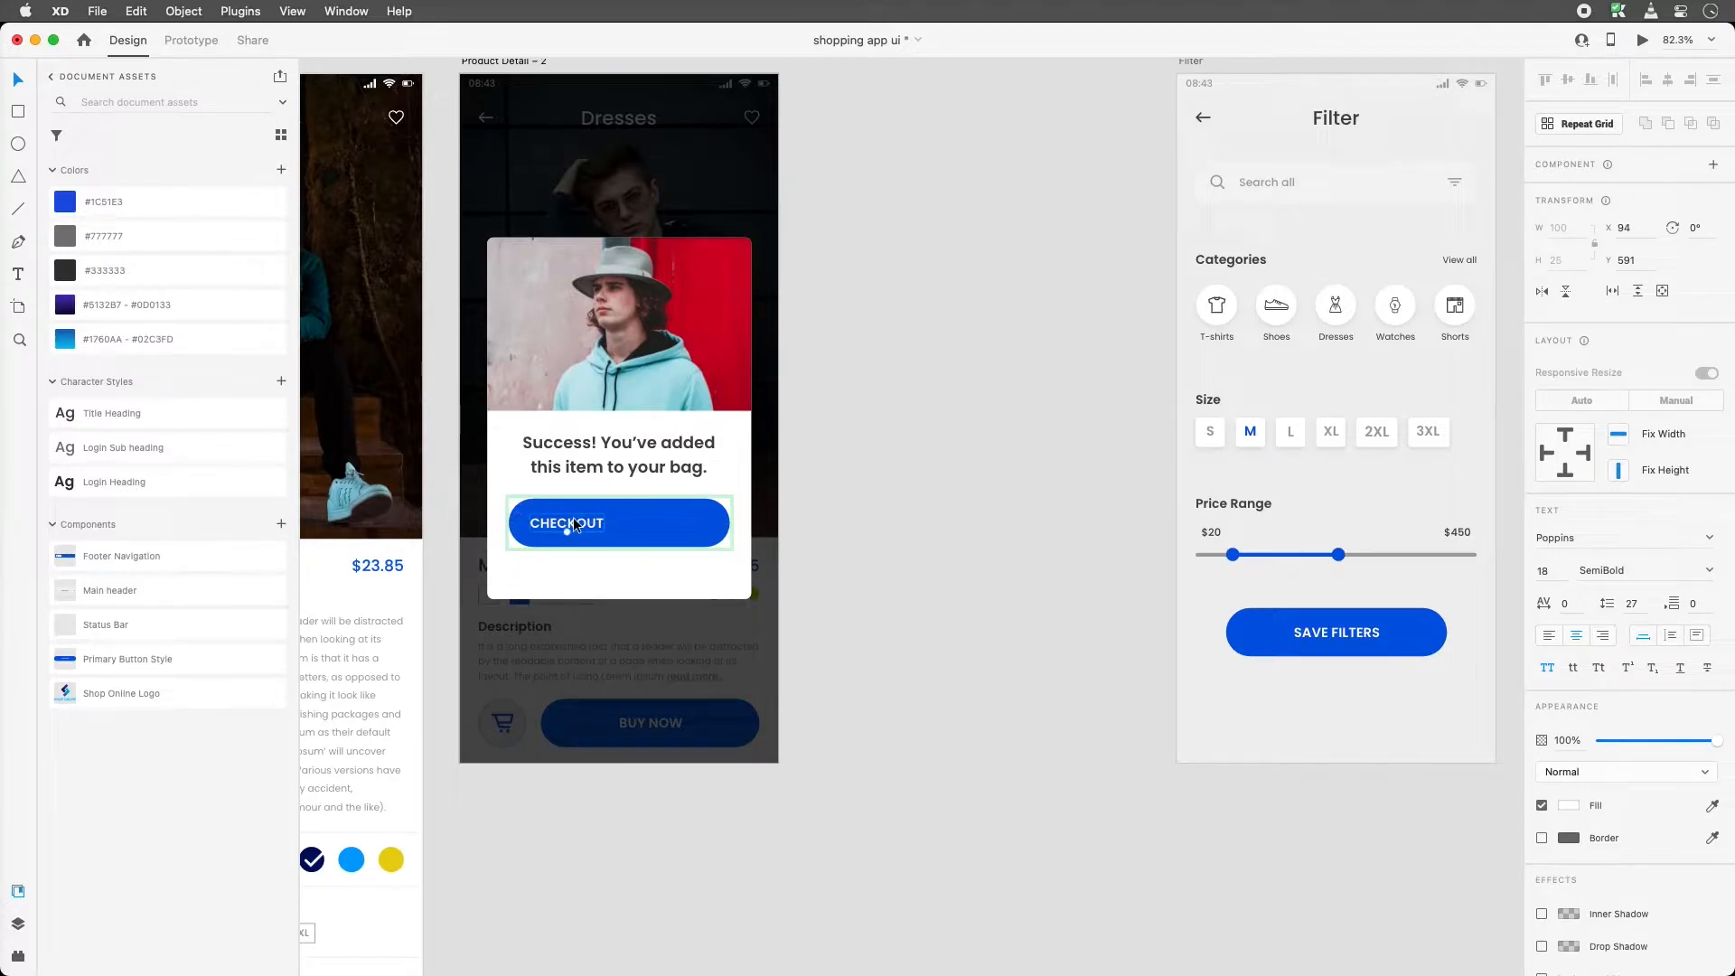
left_click(838, 430)
Copy the back arrow from the Product Detail – 1 header onto the right end of the CHECKOUT button
key("super+minus")
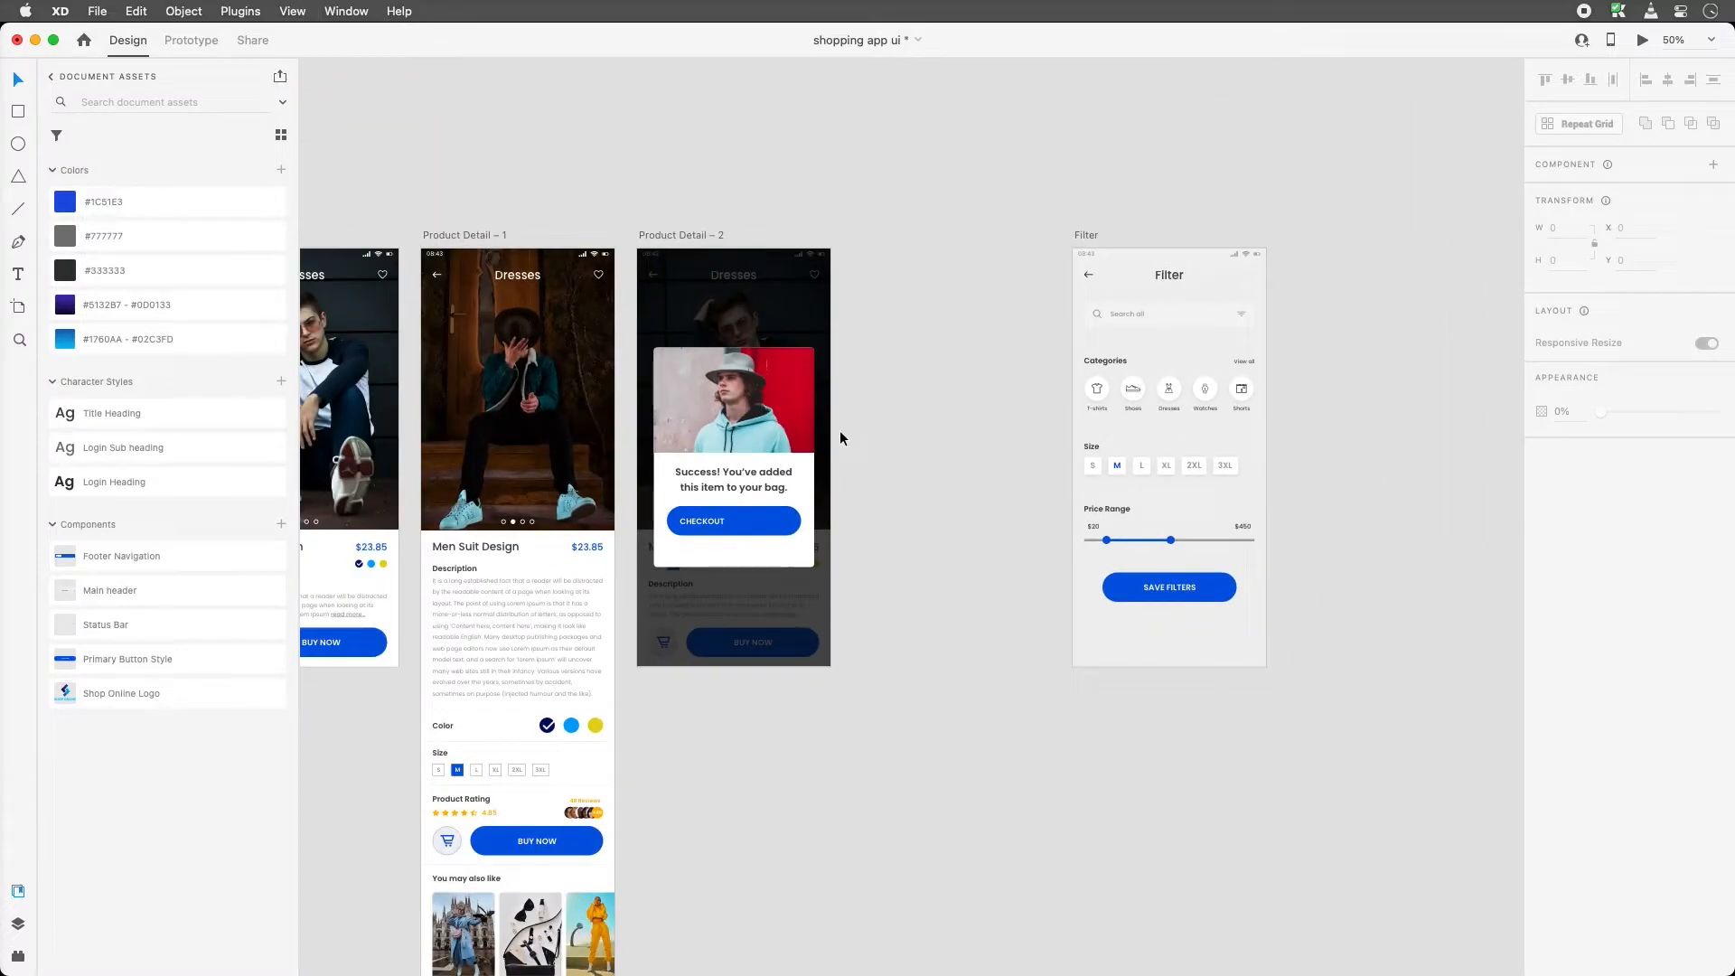
left_click(440, 282)
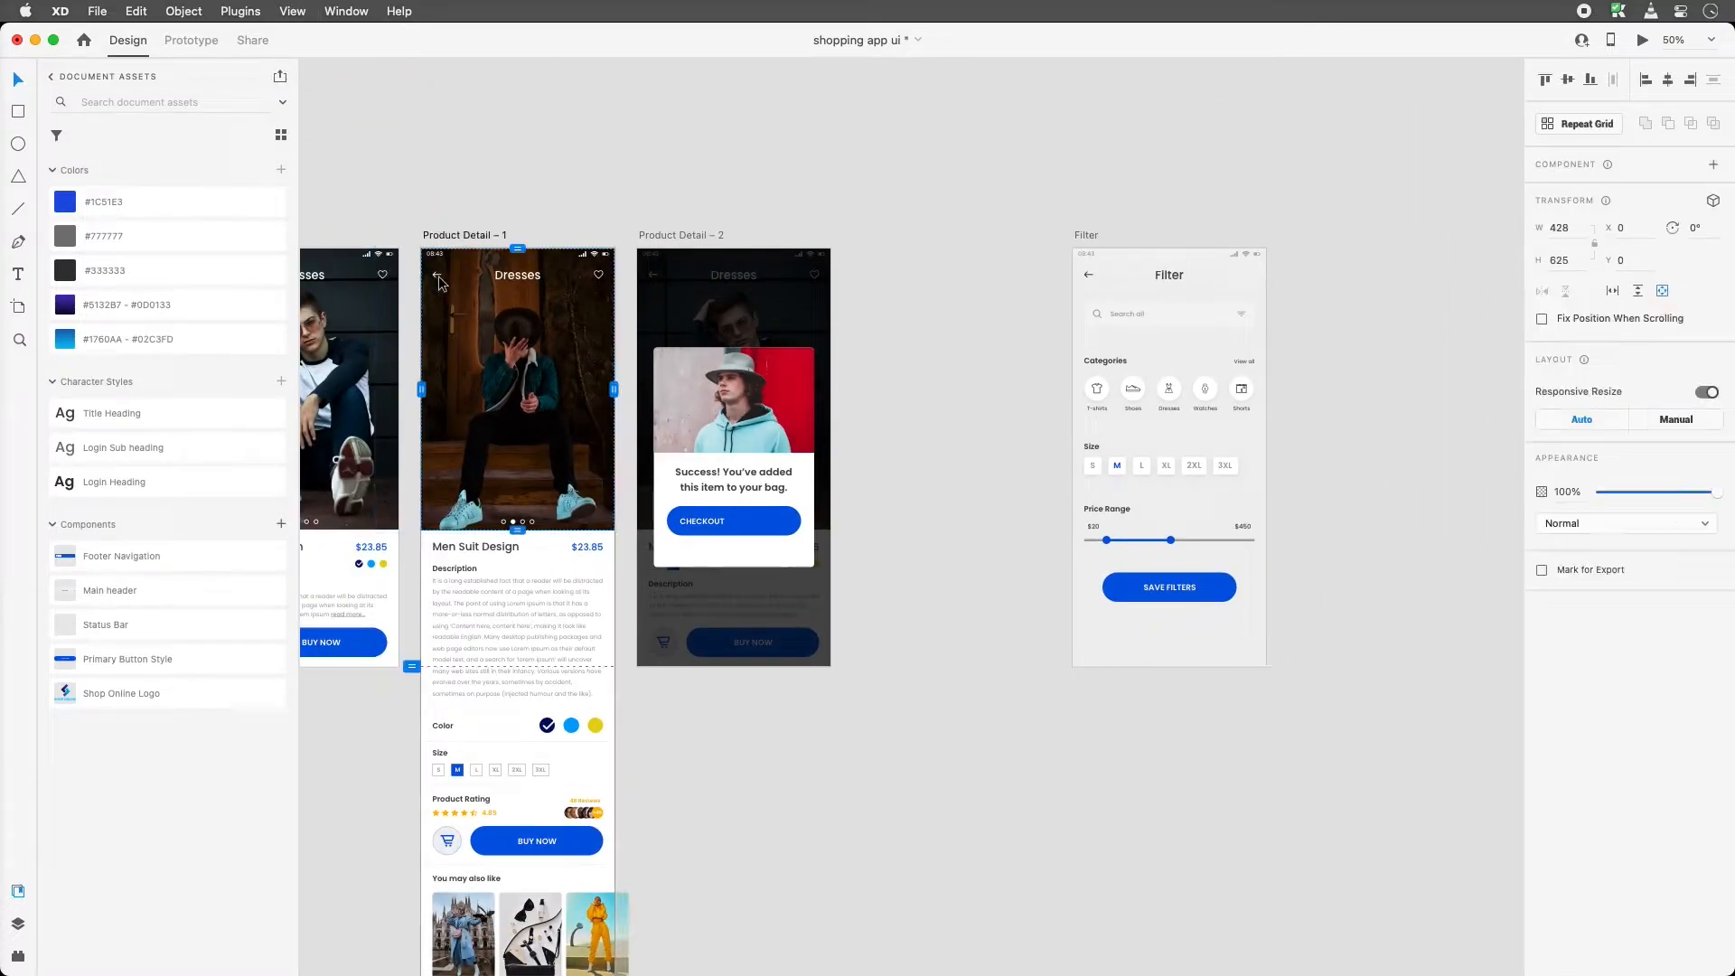
key("z")
left_click_drag(398, 217, 871, 588)
key("v")
left_click(493, 253)
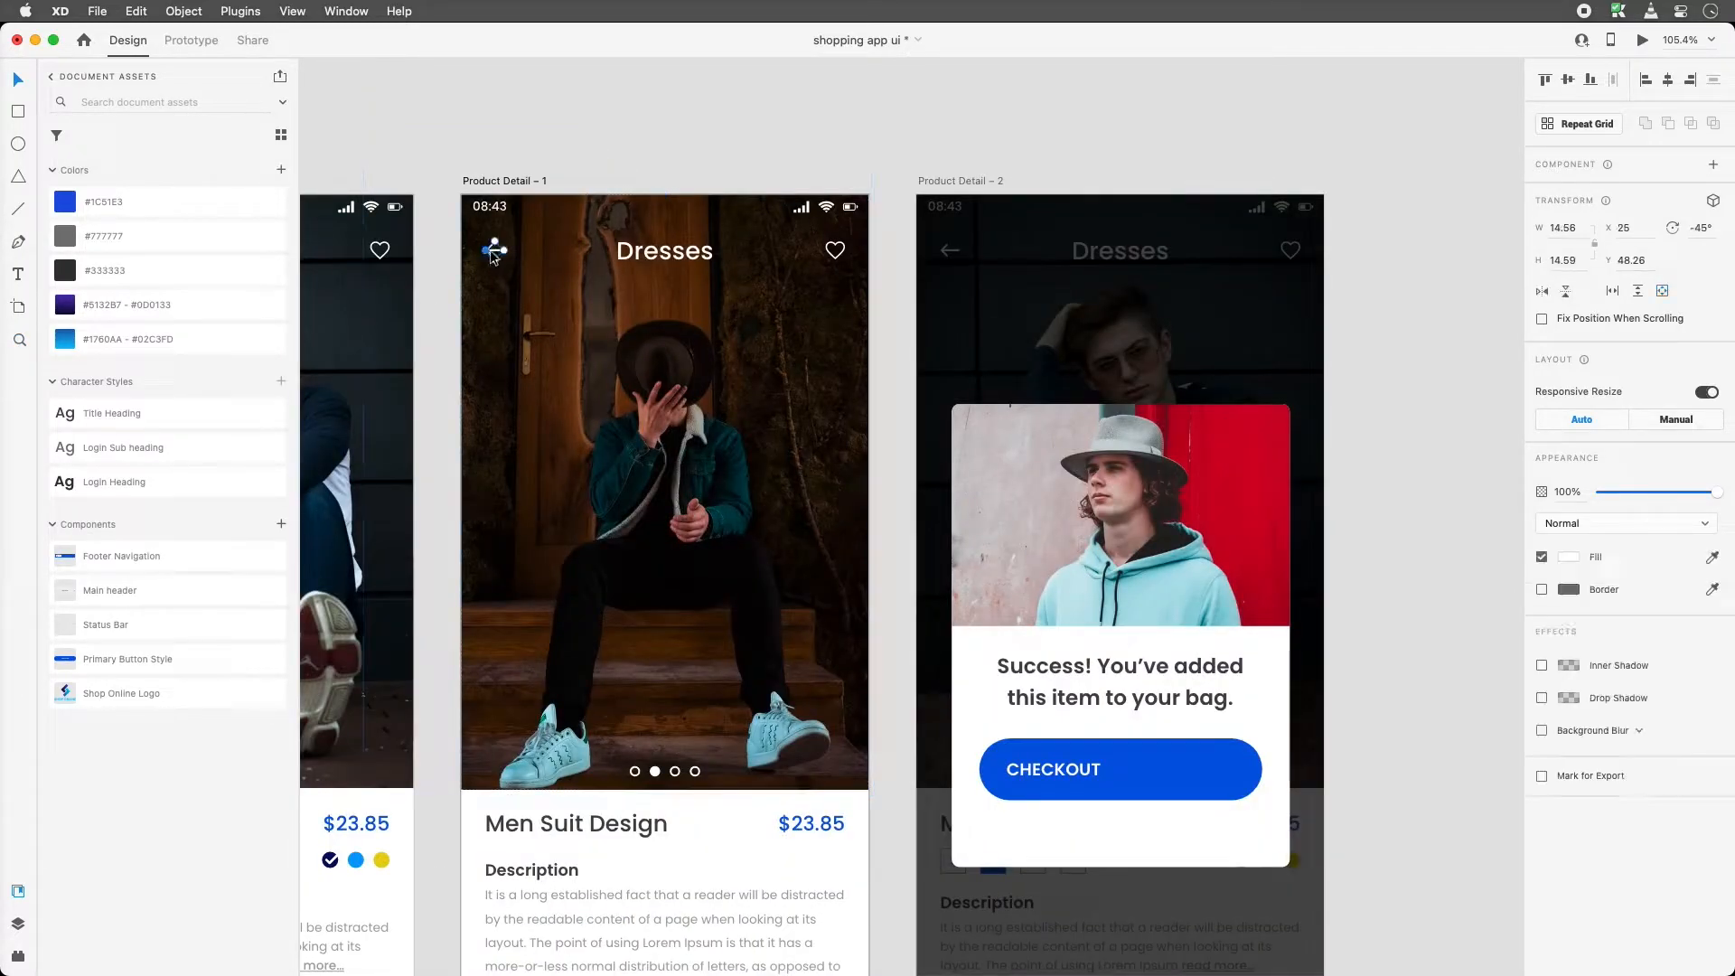
left_click_drag(495, 255, 1224, 771)
Align the copied arrow vertically with the middle of the CHECKOUT button
key("z")
left_click_drag(840, 521, 1330, 868)
key("v")
left_click(1002, 581)
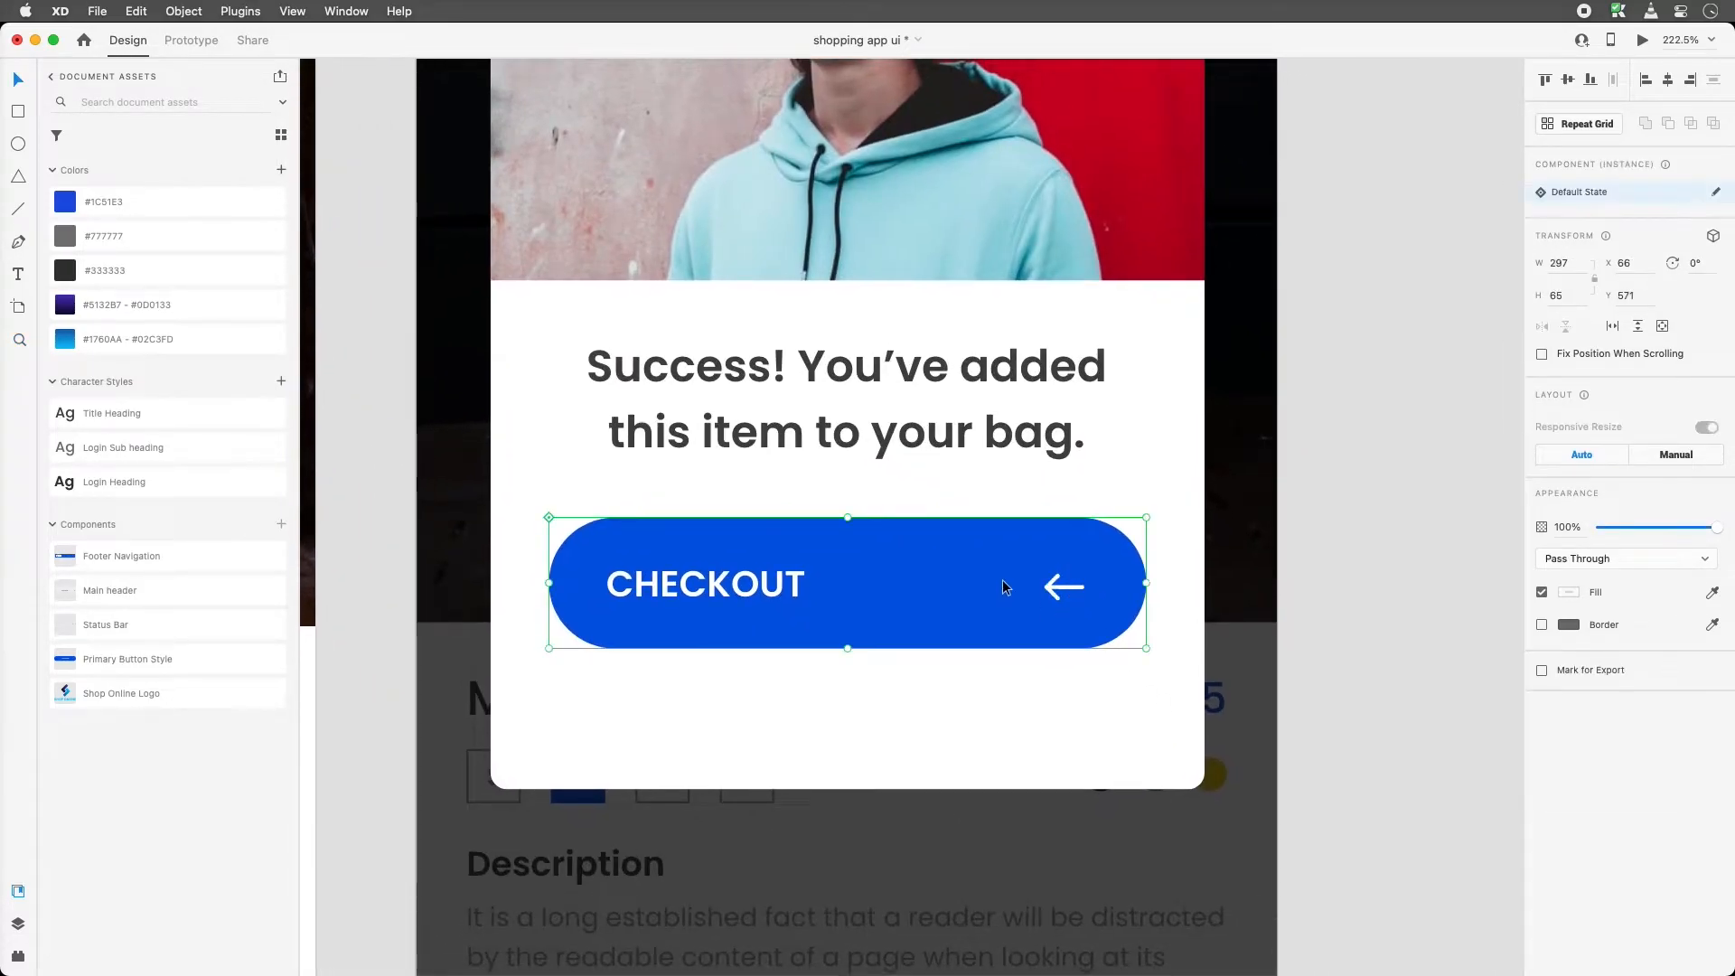
left_click(1057, 589)
left_click(1004, 563, "shift")
left_click(1568, 82)
left_click(1325, 519)
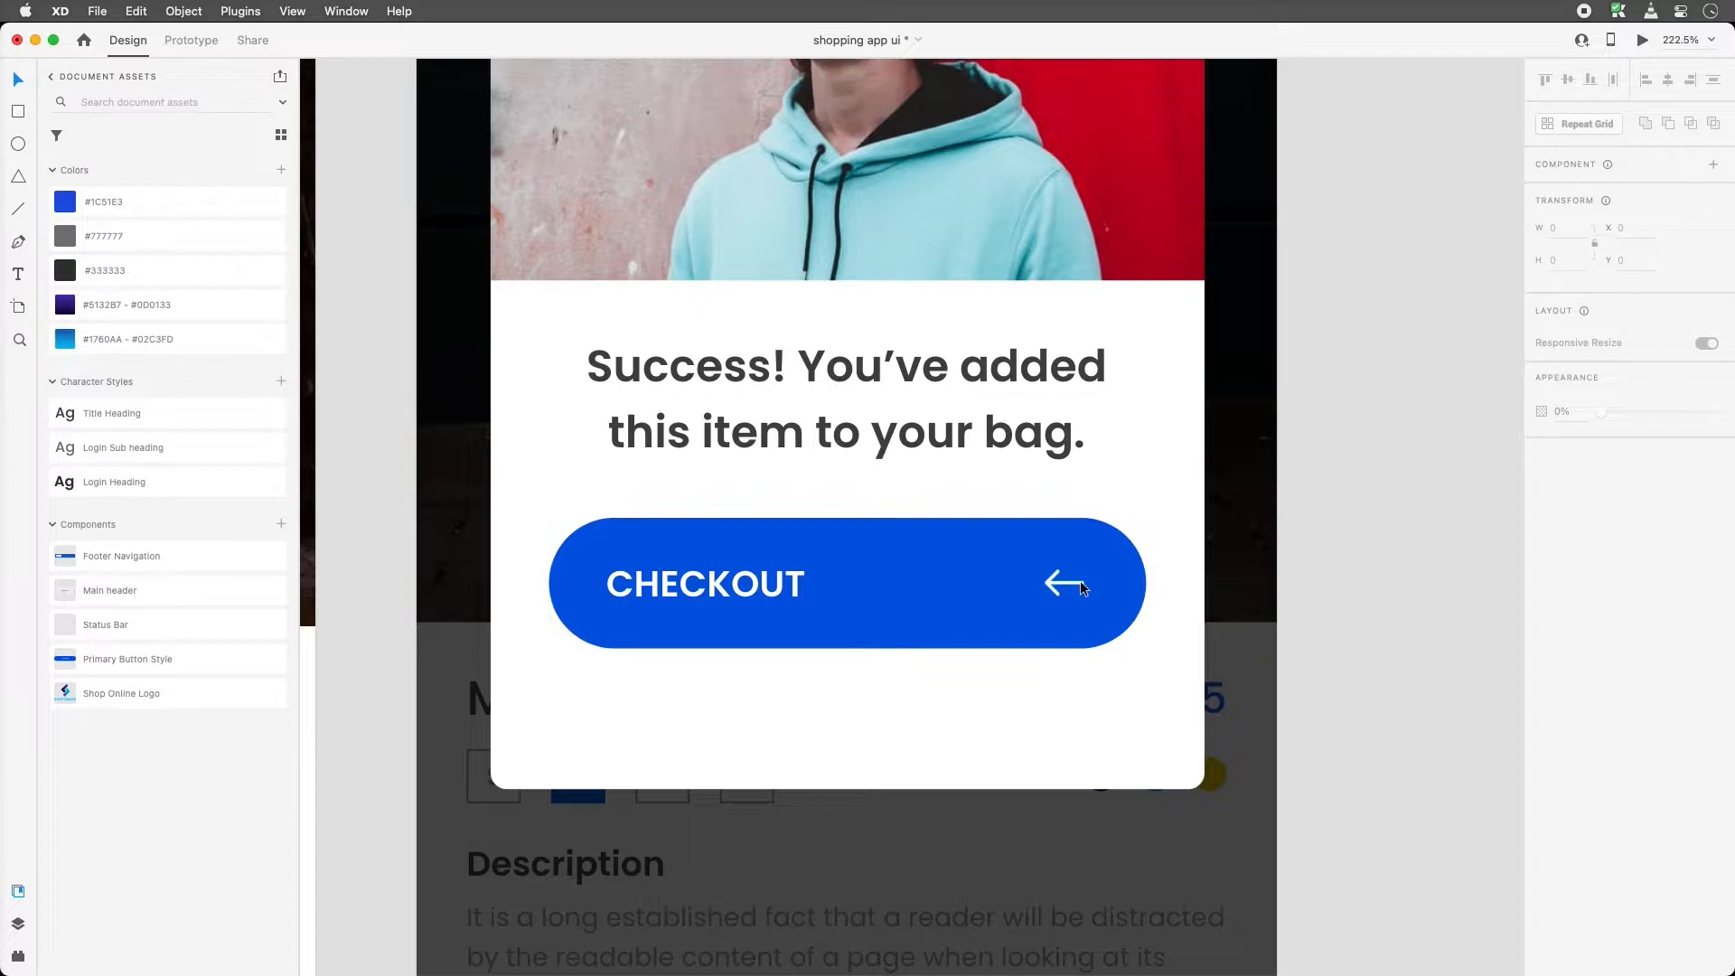
Flip the arrow on the CHECKOUT button horizontally so it points right
left_click(1061, 581)
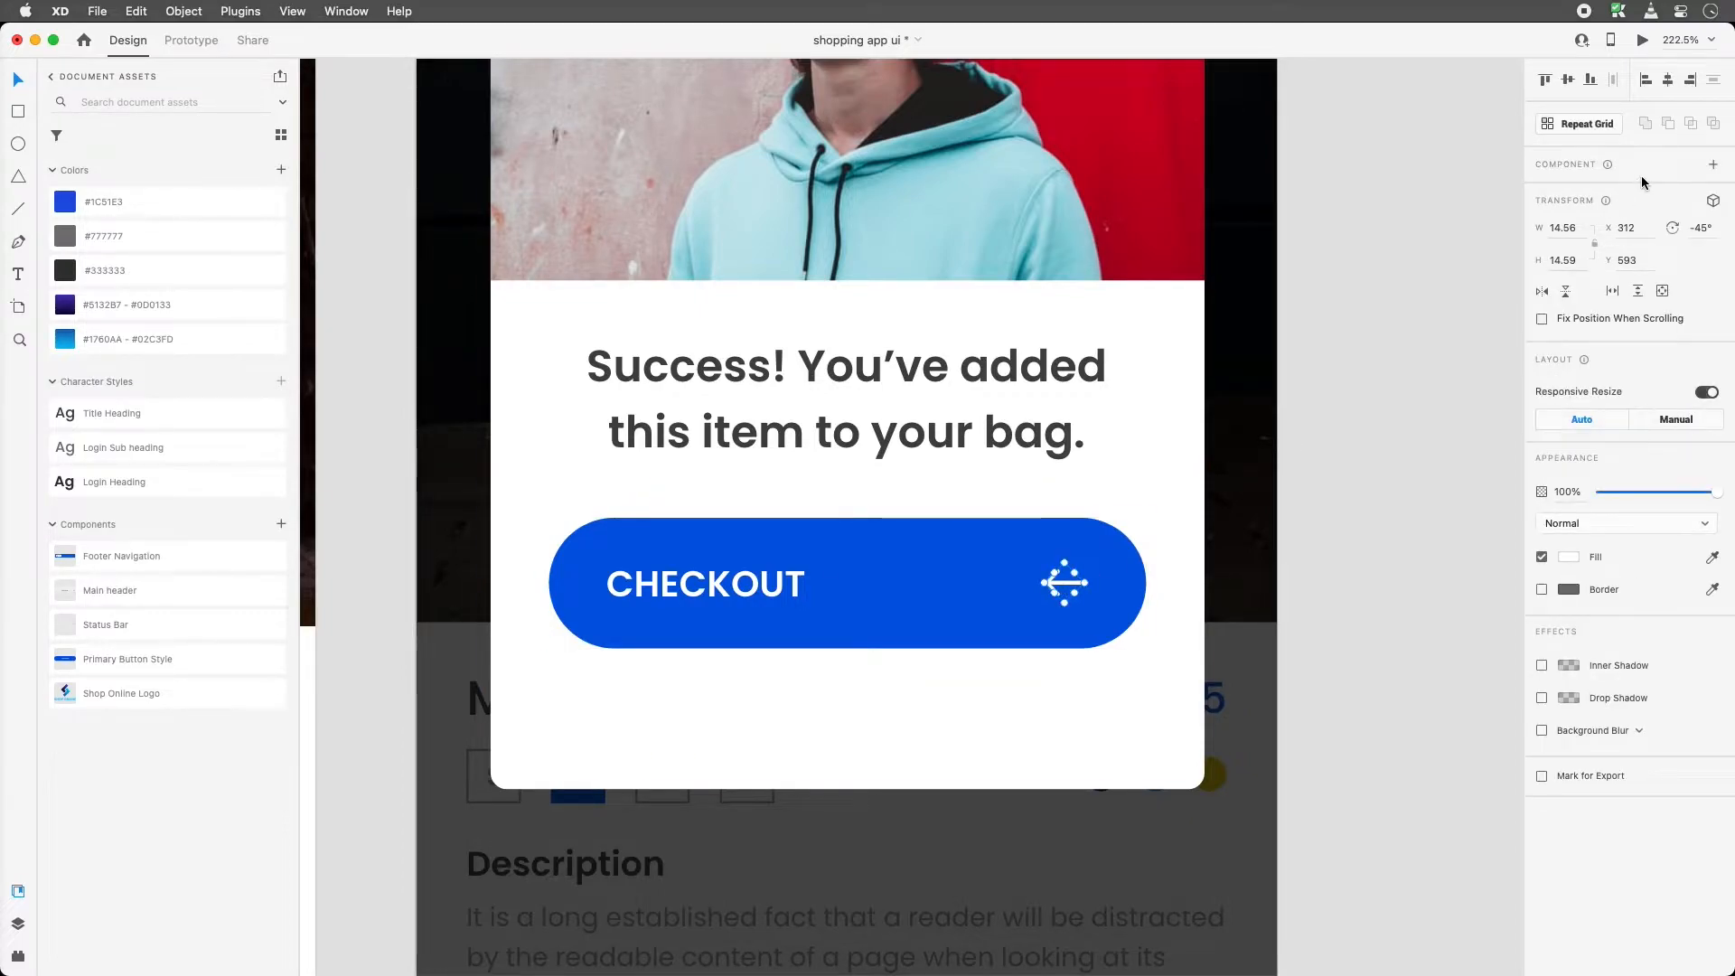
left_click(1541, 291)
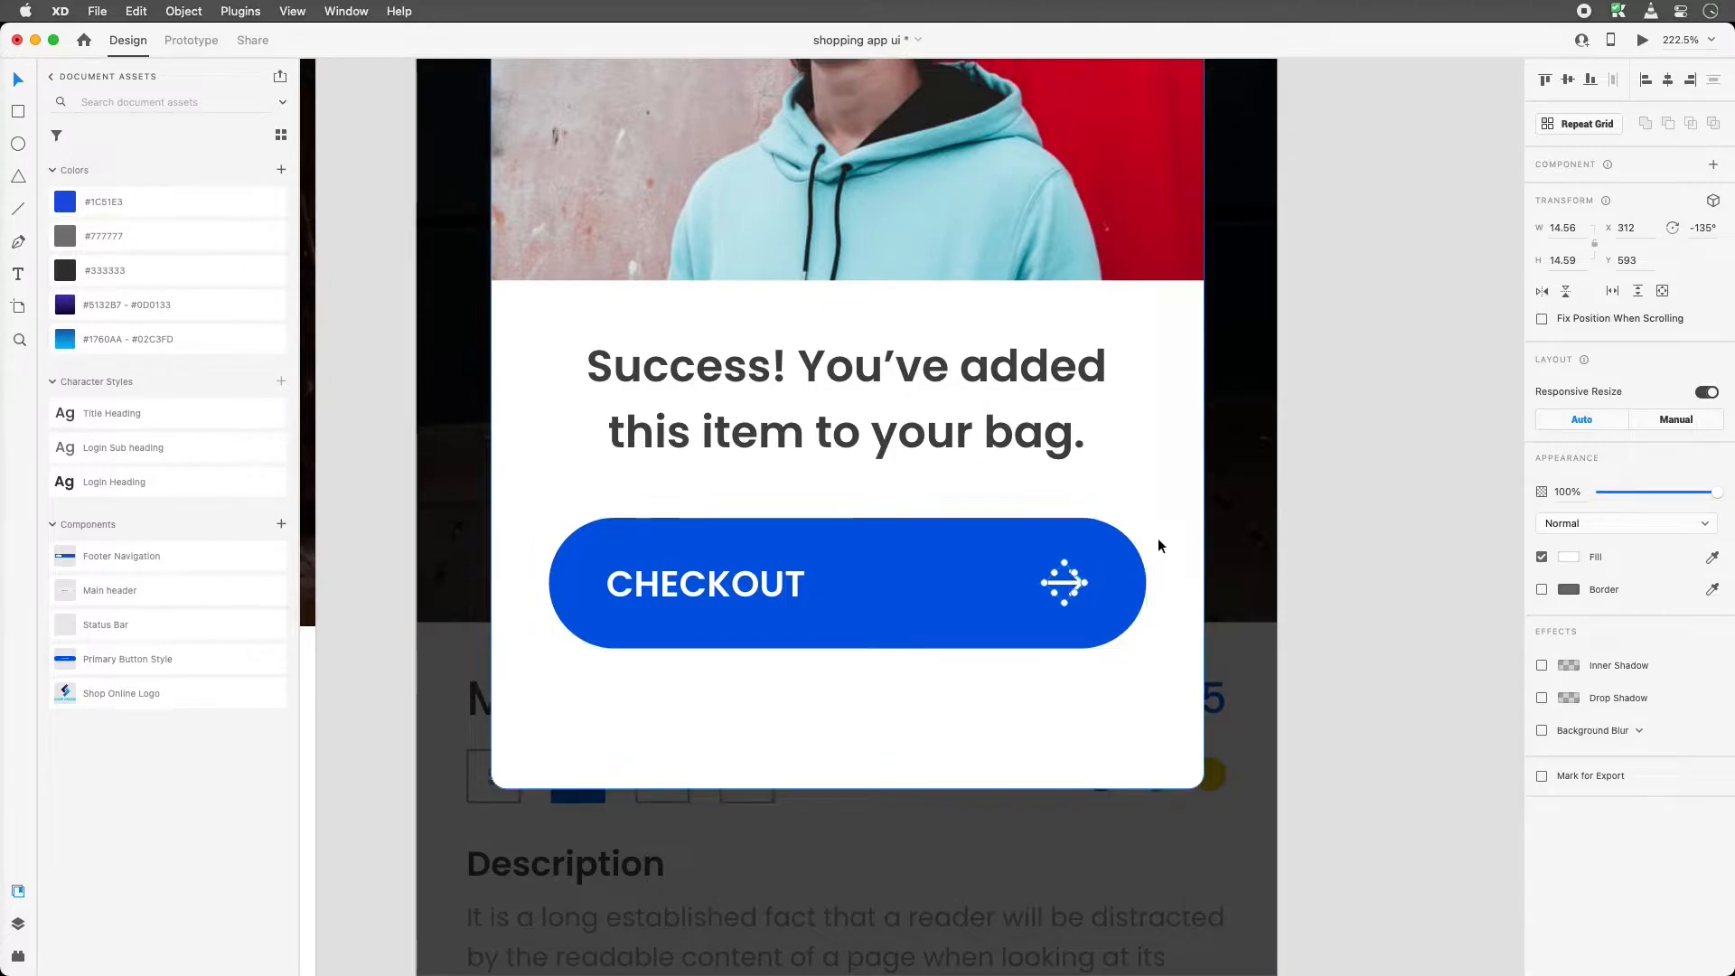
key("Escape")
Centre the CHECKOUT label horizontally on its button and move the arrow close beside the label
left_click(738, 587)
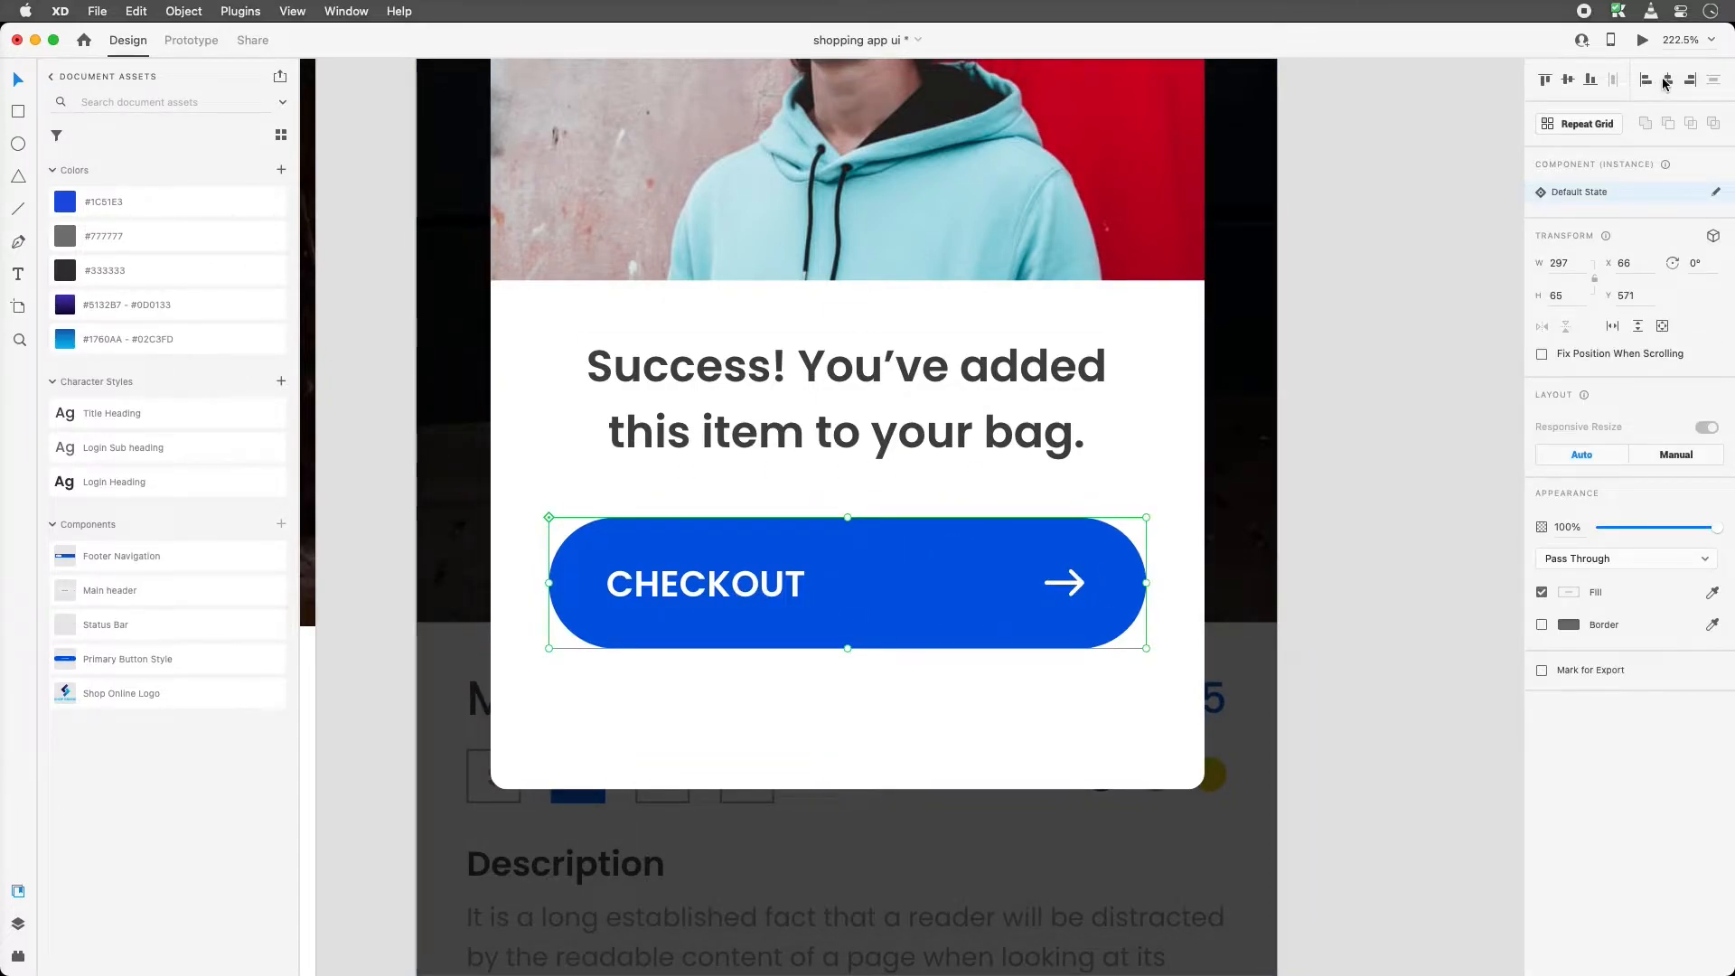
double_click(790, 582)
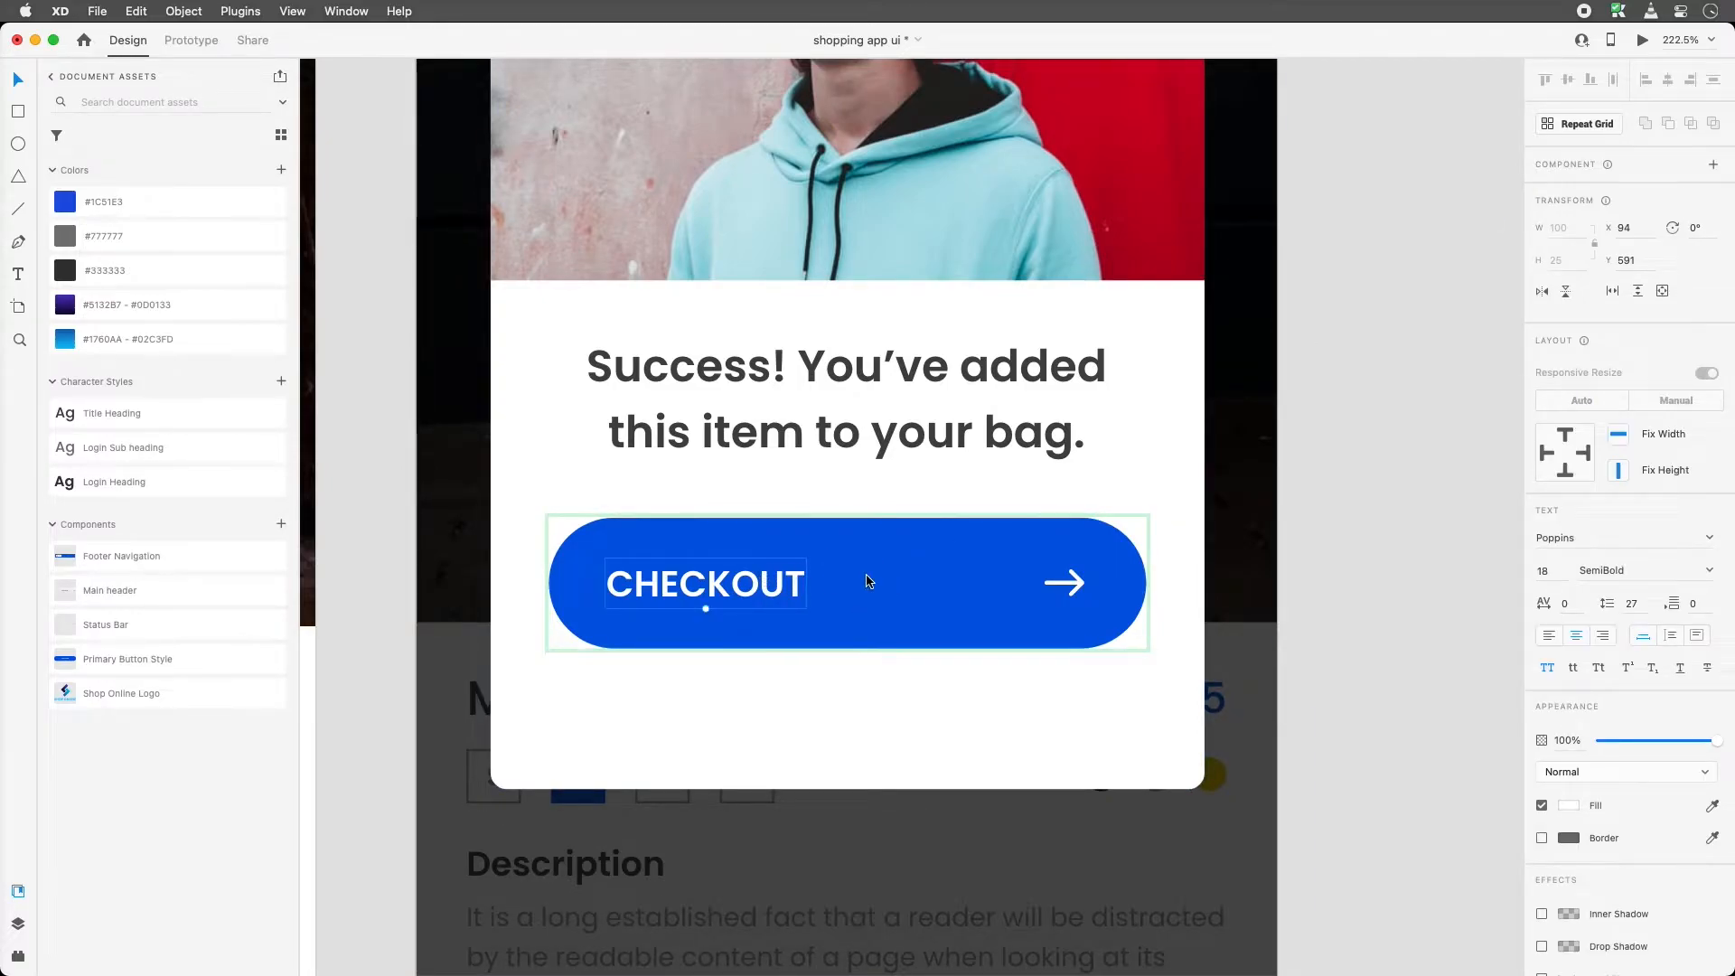
key("Escape")
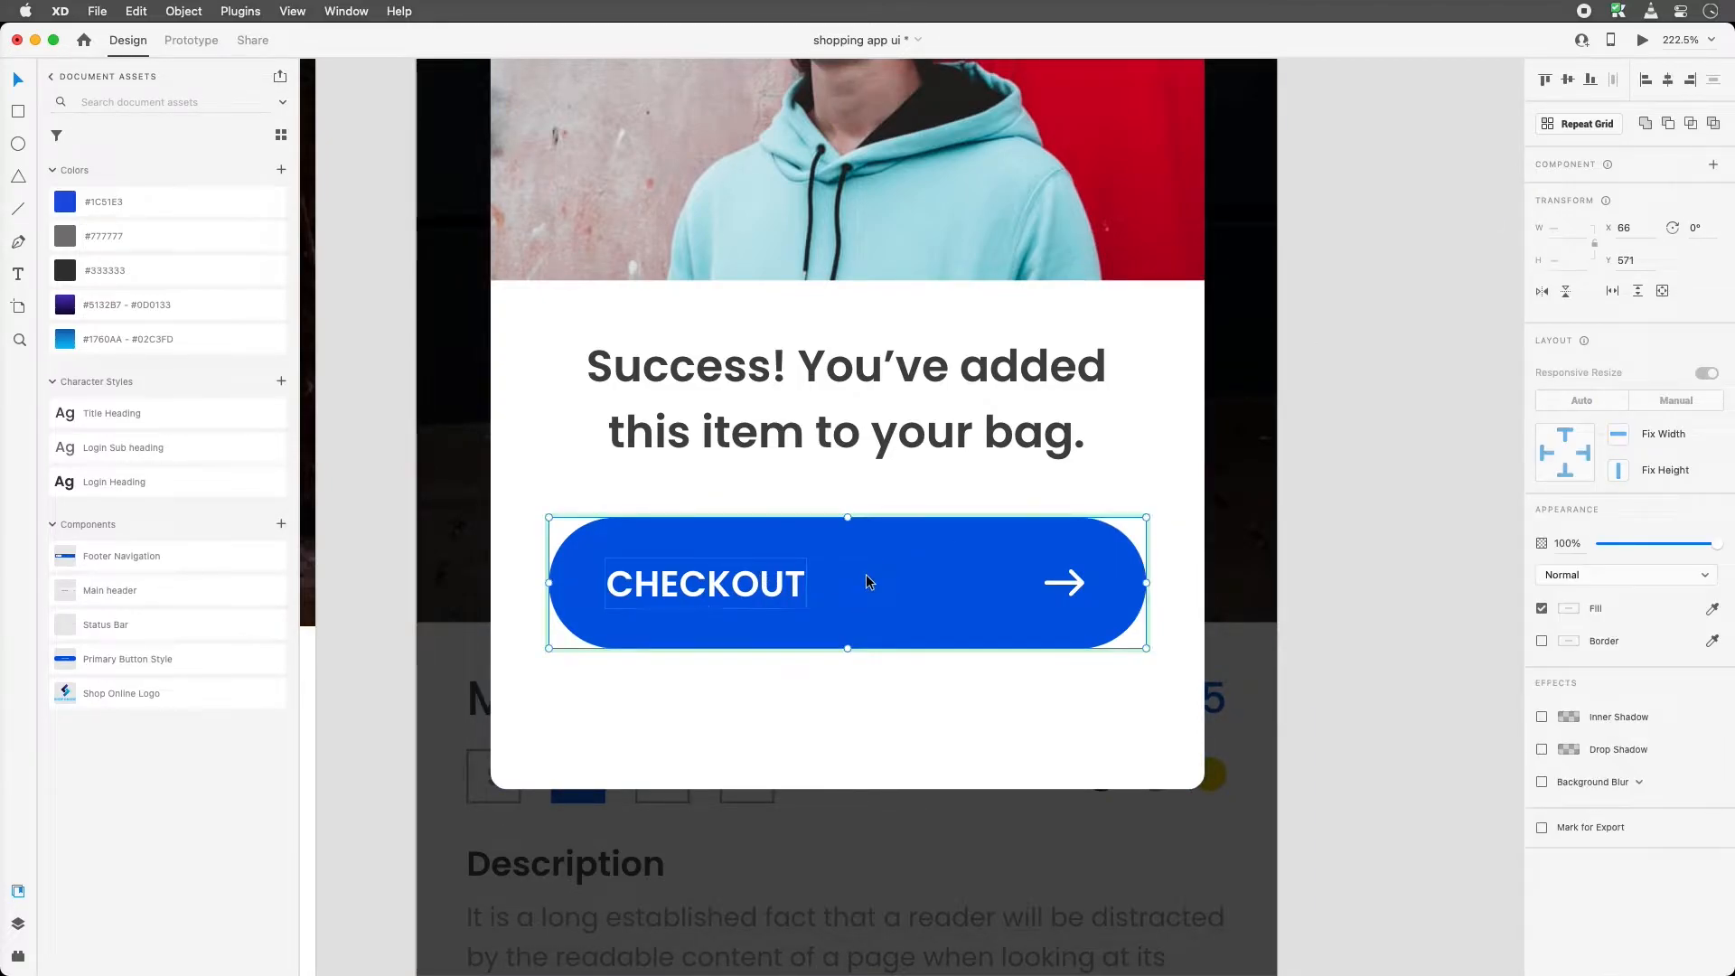
left_click(1667, 83)
double_click(1065, 582)
left_click_drag(1064, 582, 988, 582)
left_click(941, 546, "shift")
left_click(943, 545, "shift")
left_click(920, 588, "shift")
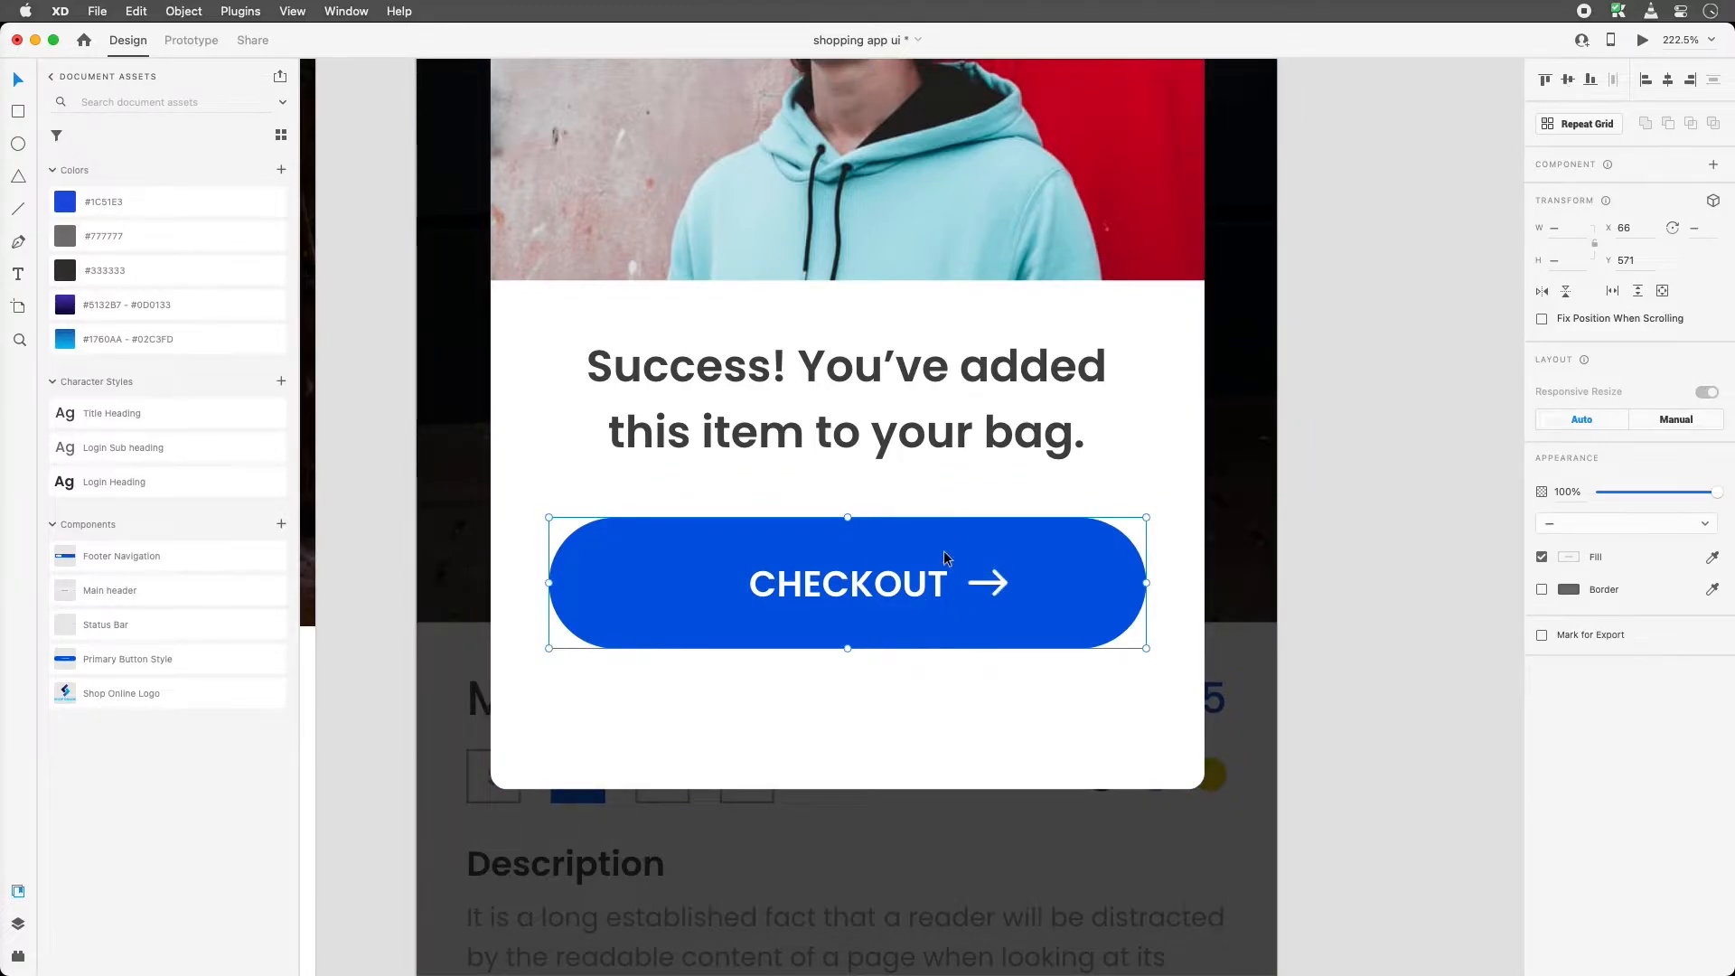
left_click(864, 595)
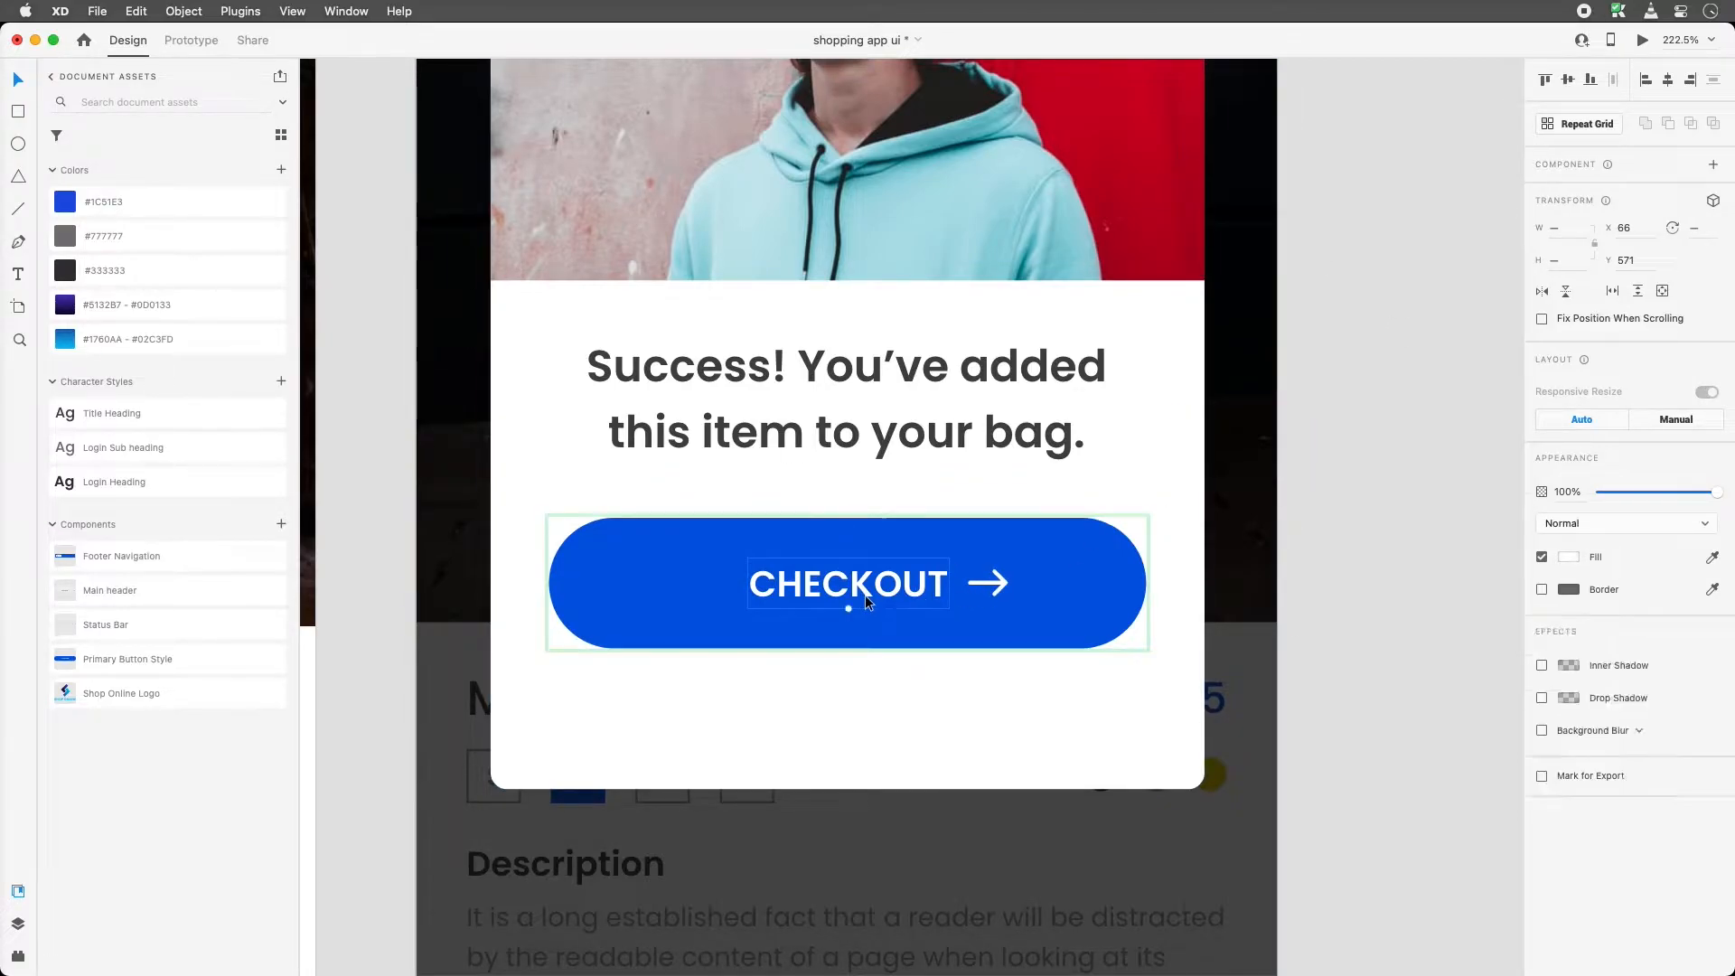
left_click(999, 582, "shift")
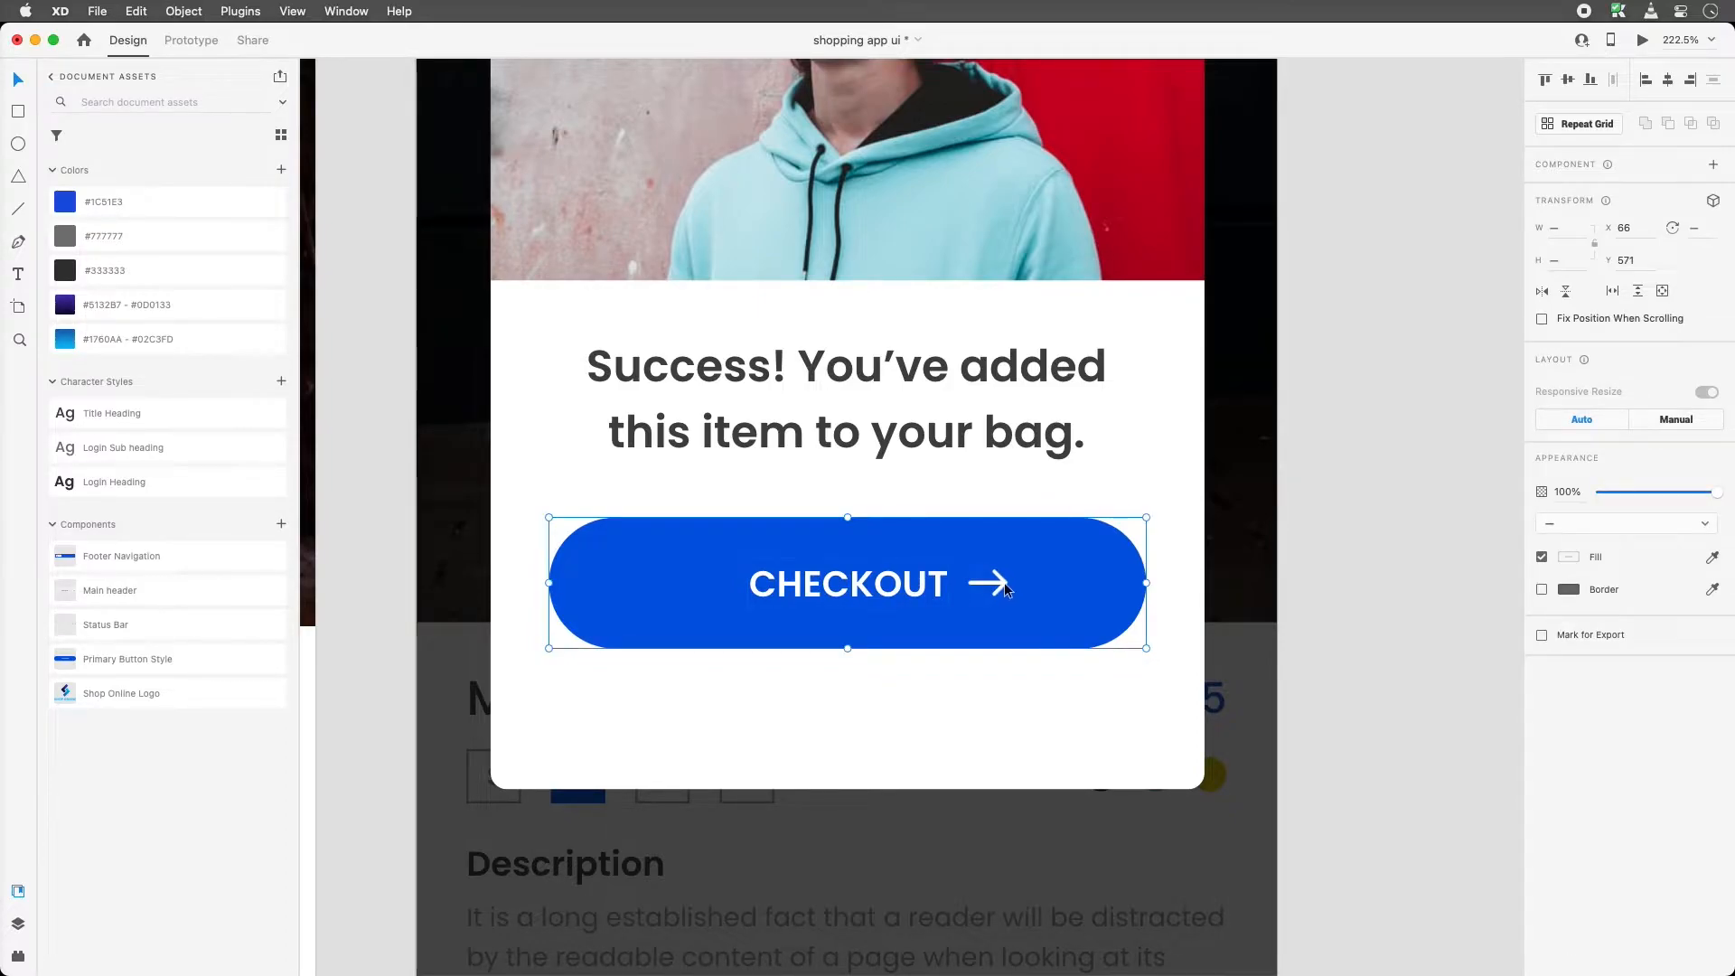
left_click(1004, 584)
left_click(922, 583, "shift")
key("super+k")
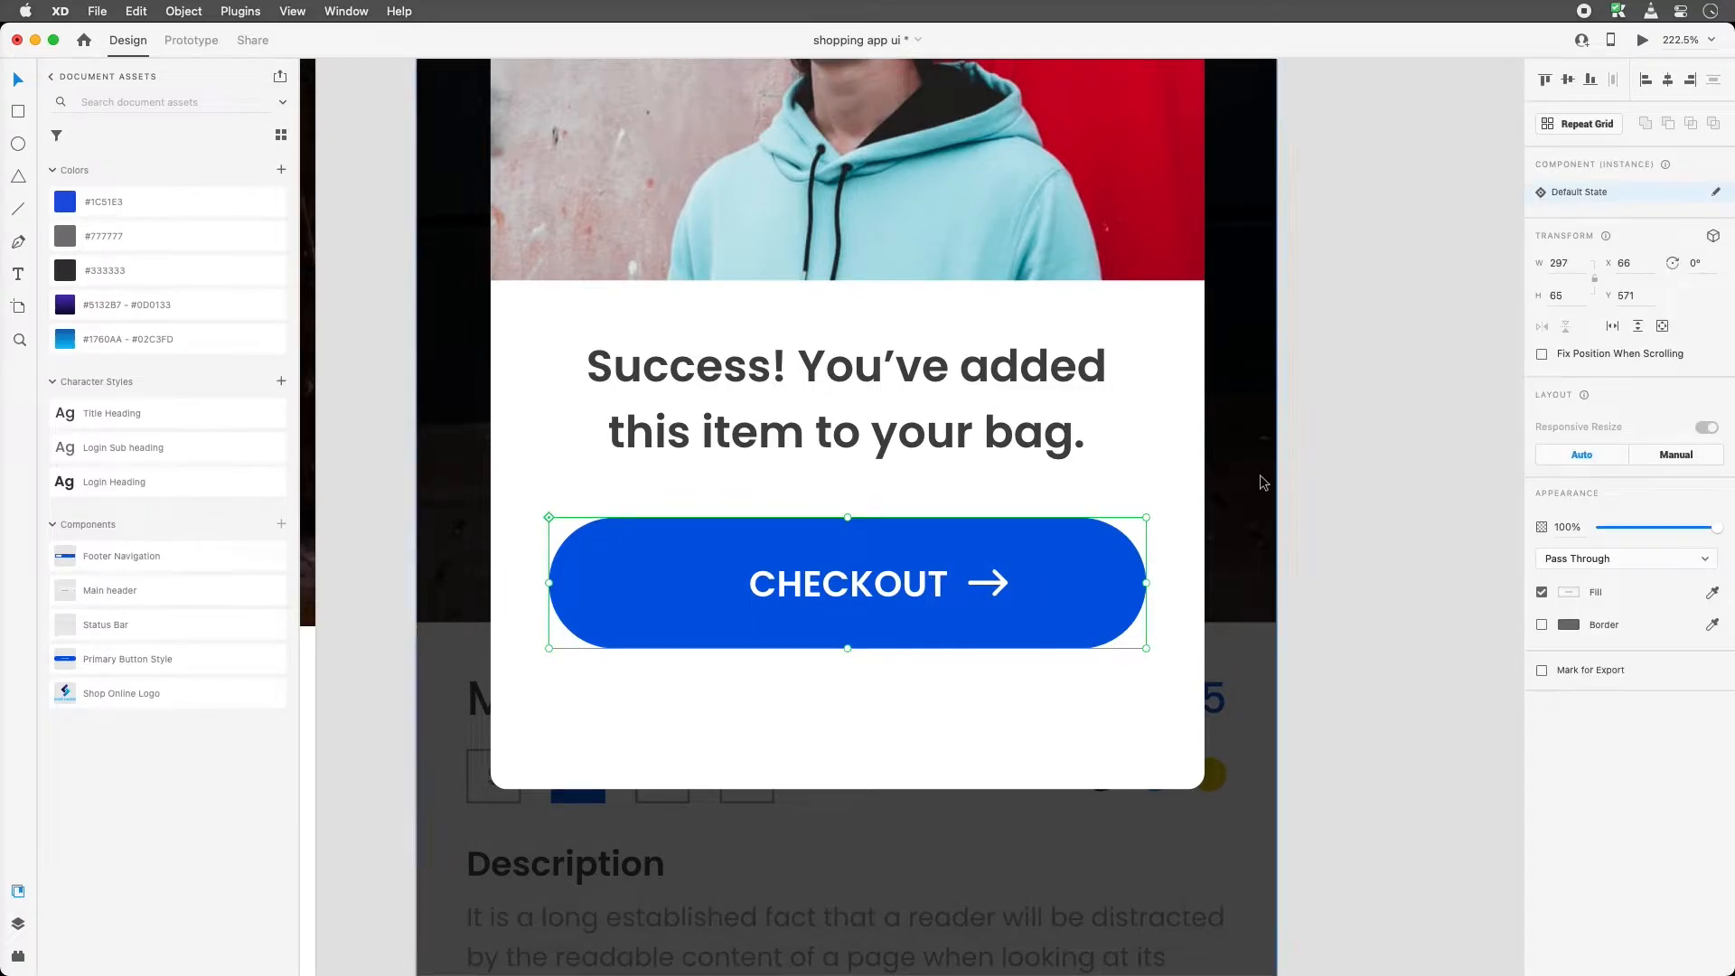
Shift the CHECKOUT label and the arrow slightly left to balance them on the button
double_click(865, 586)
left_click_drag(872, 584, 863, 592)
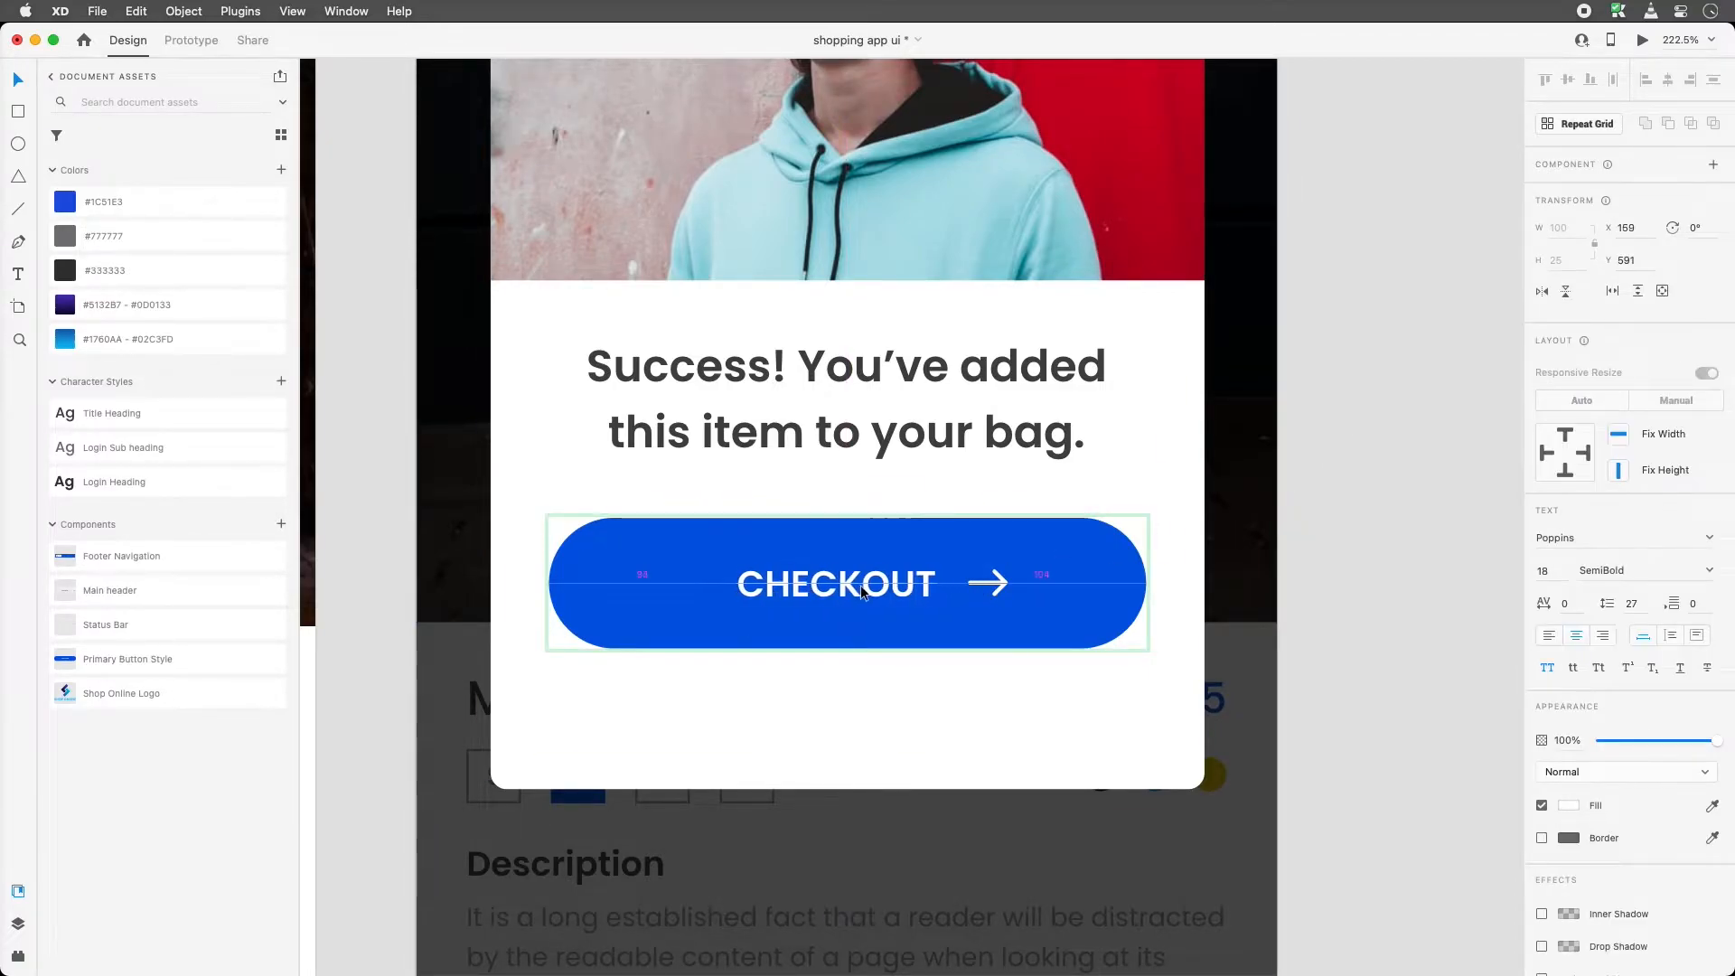
key("Escape")
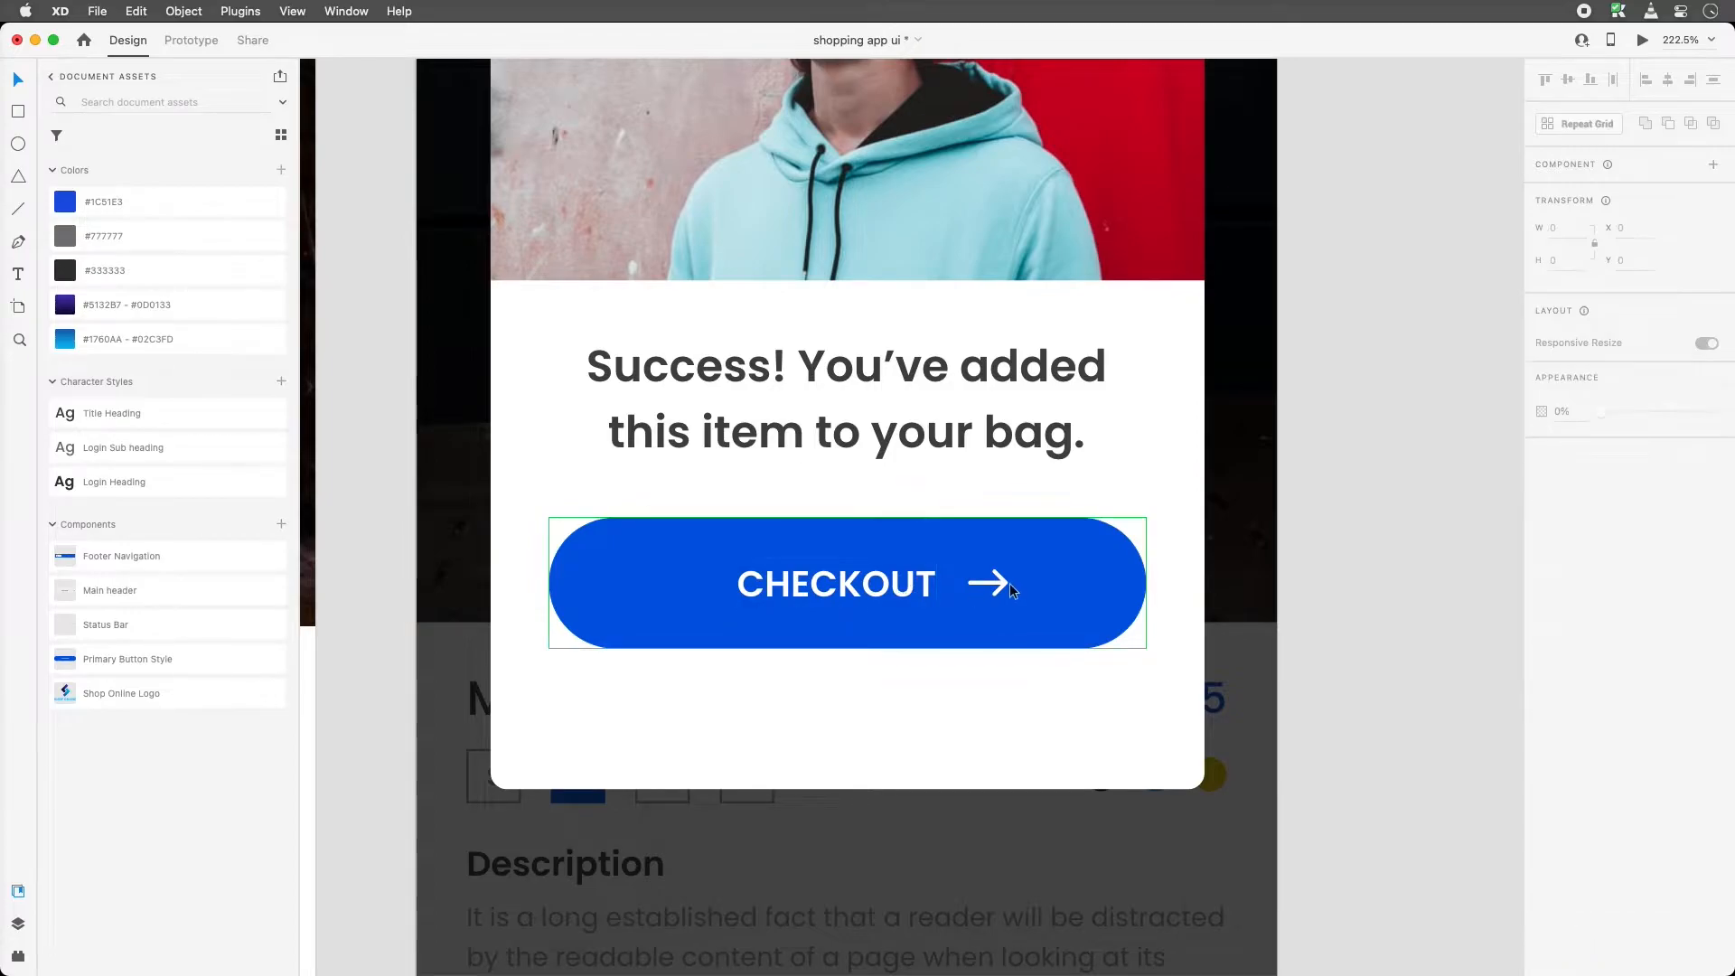
left_click_drag(1005, 580, 999, 582)
left_click(1325, 452)
left_click(1233, 479)
Move the success message slightly up on the card and raise the CHECKOUT button to Y 553
left_click_drag(922, 427, 910, 406)
left_click(994, 582)
left_click_drag(994, 580, 994, 546)
left_click(1259, 454)
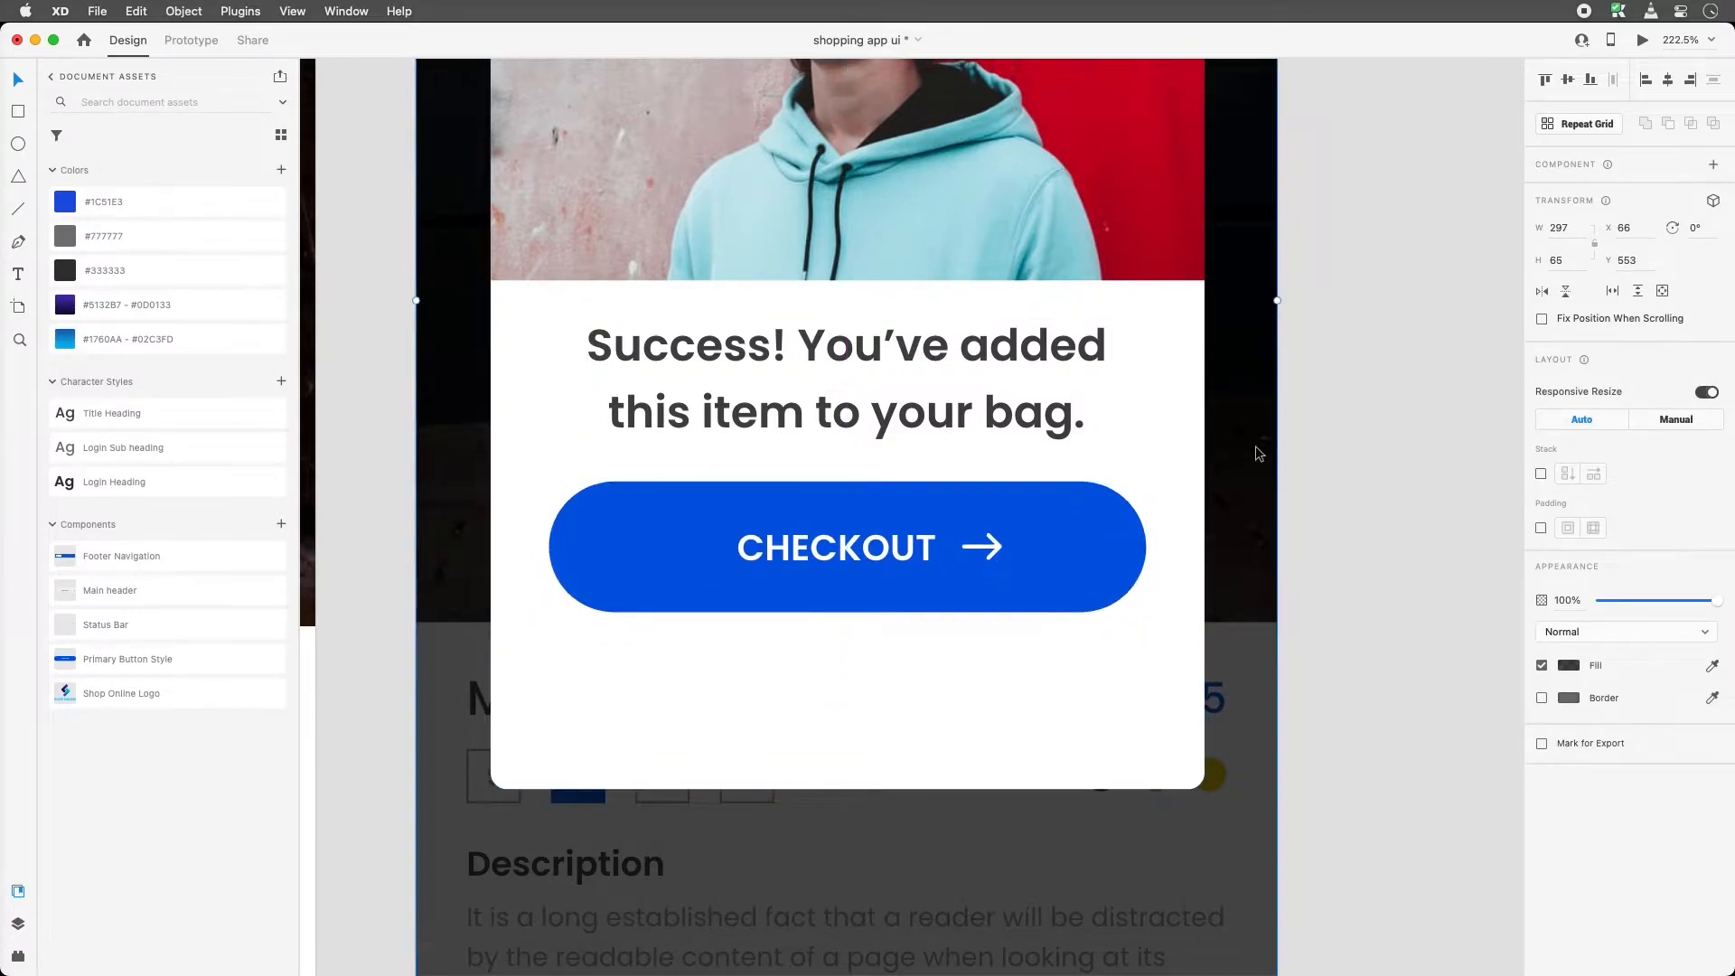
Place a second Primary Button Style instance on the card, directly below the CHECKOUT button at X 66, Y 637
key("super+minus")
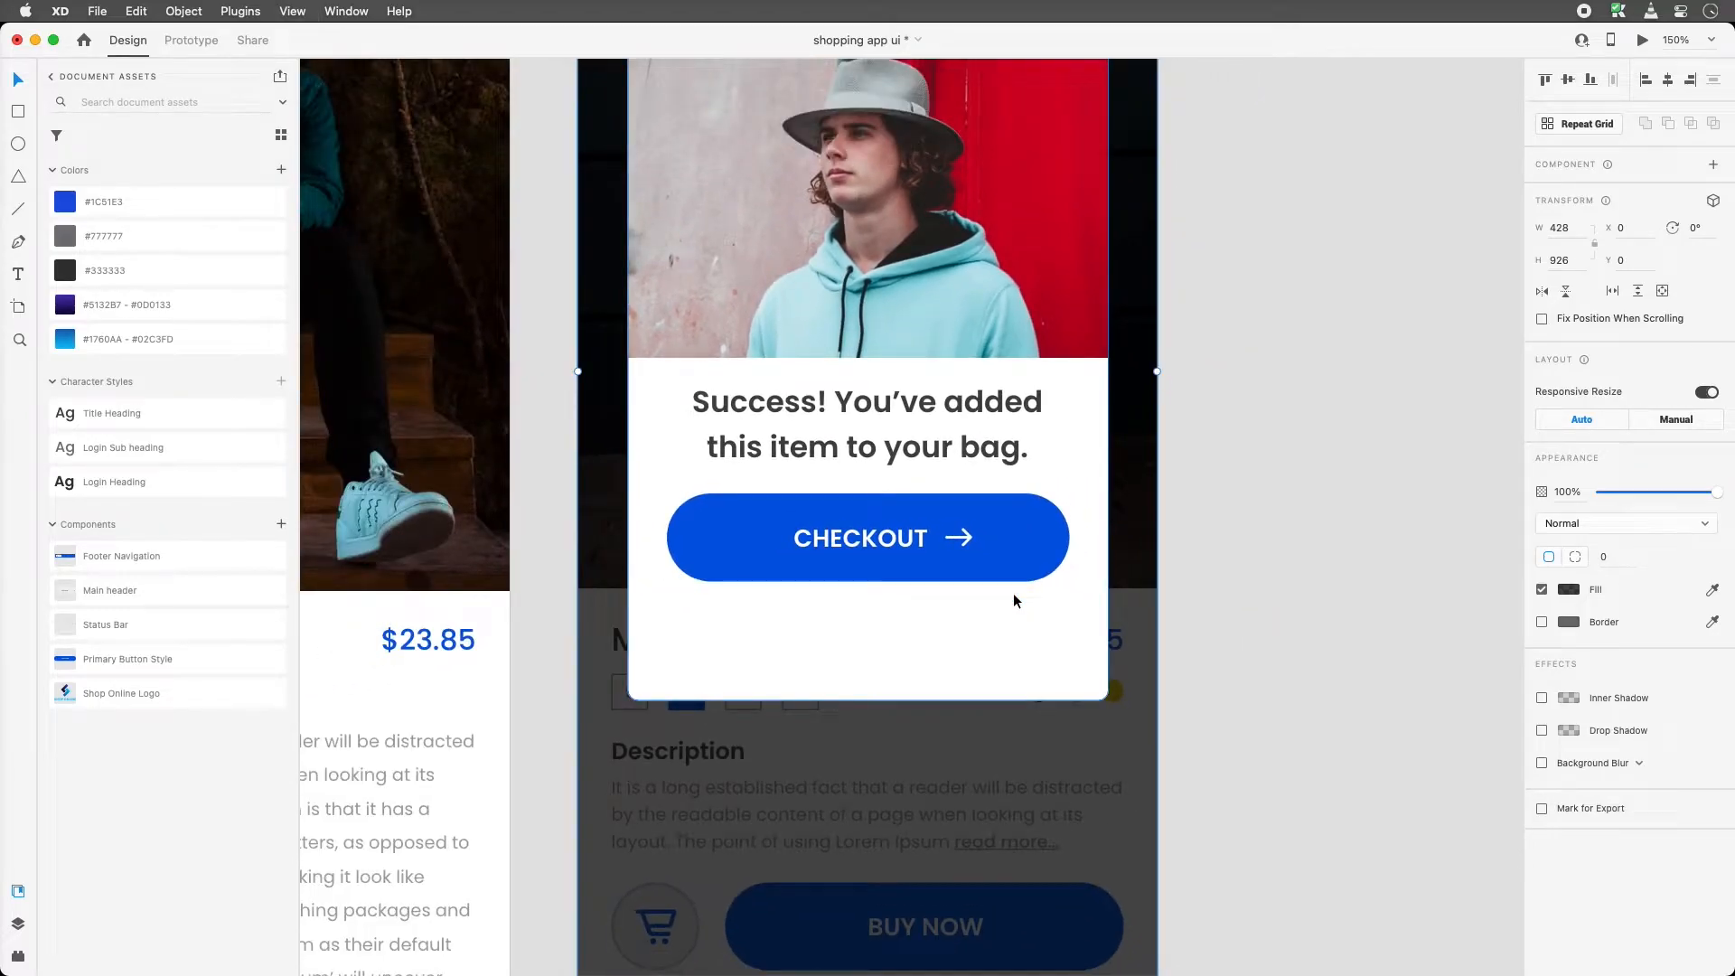
left_click_drag(1184, 477, 1077, 636)
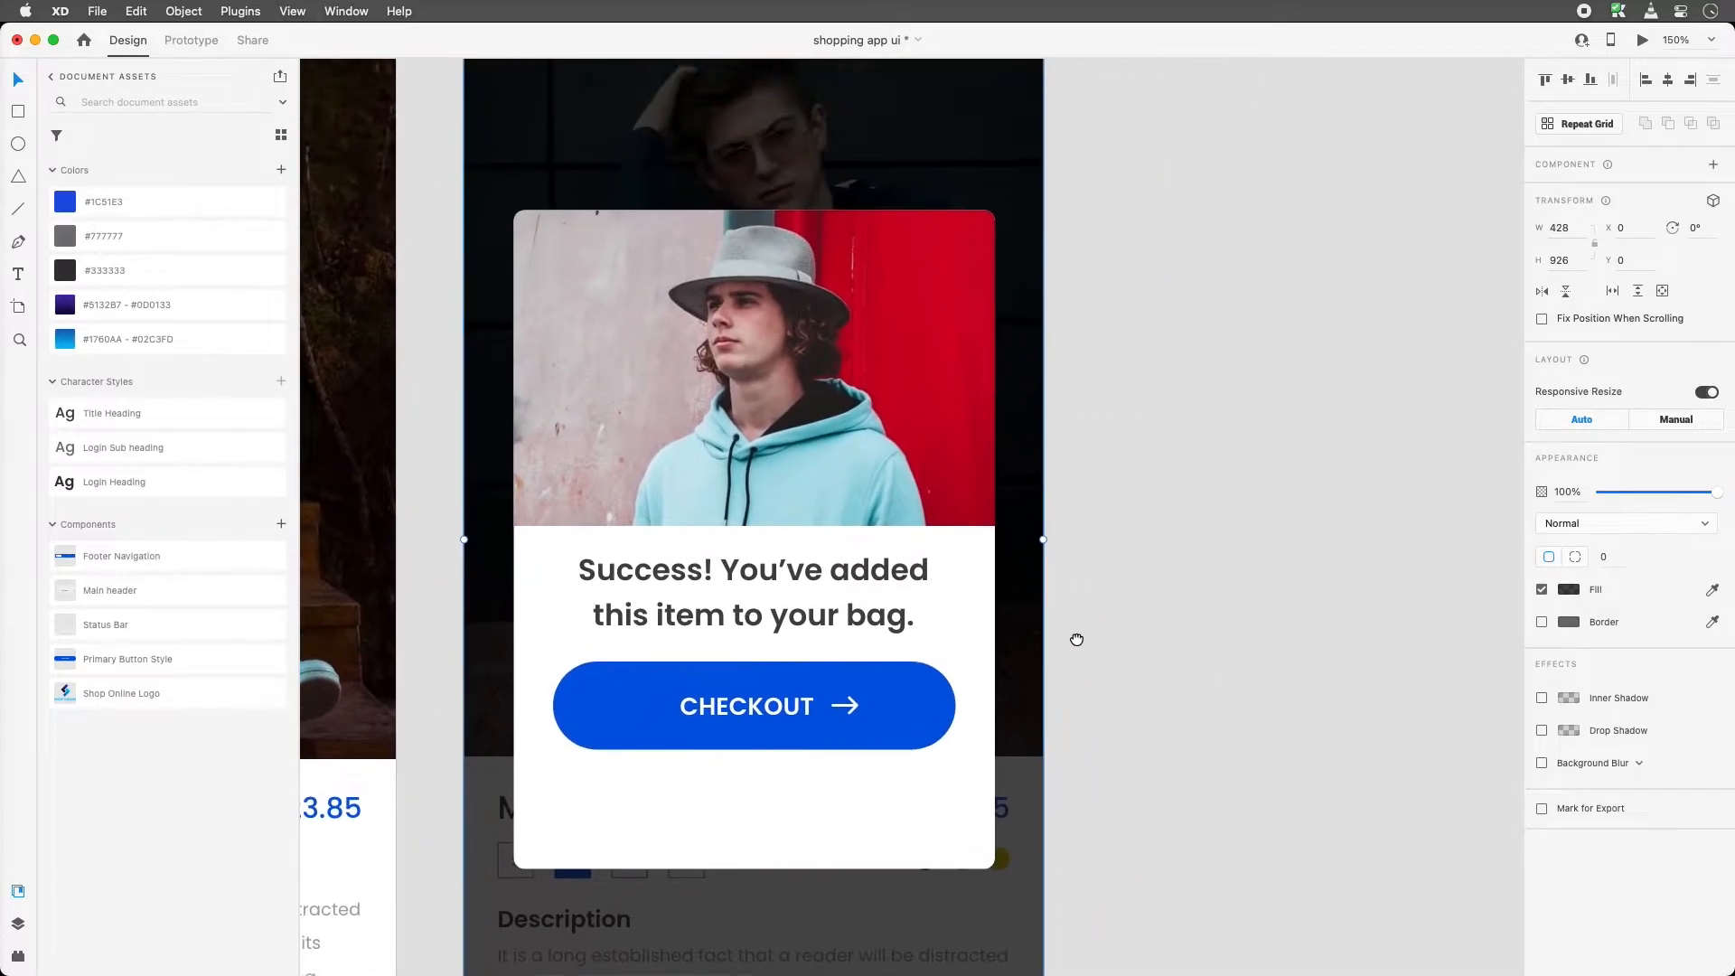
key("super+minus")
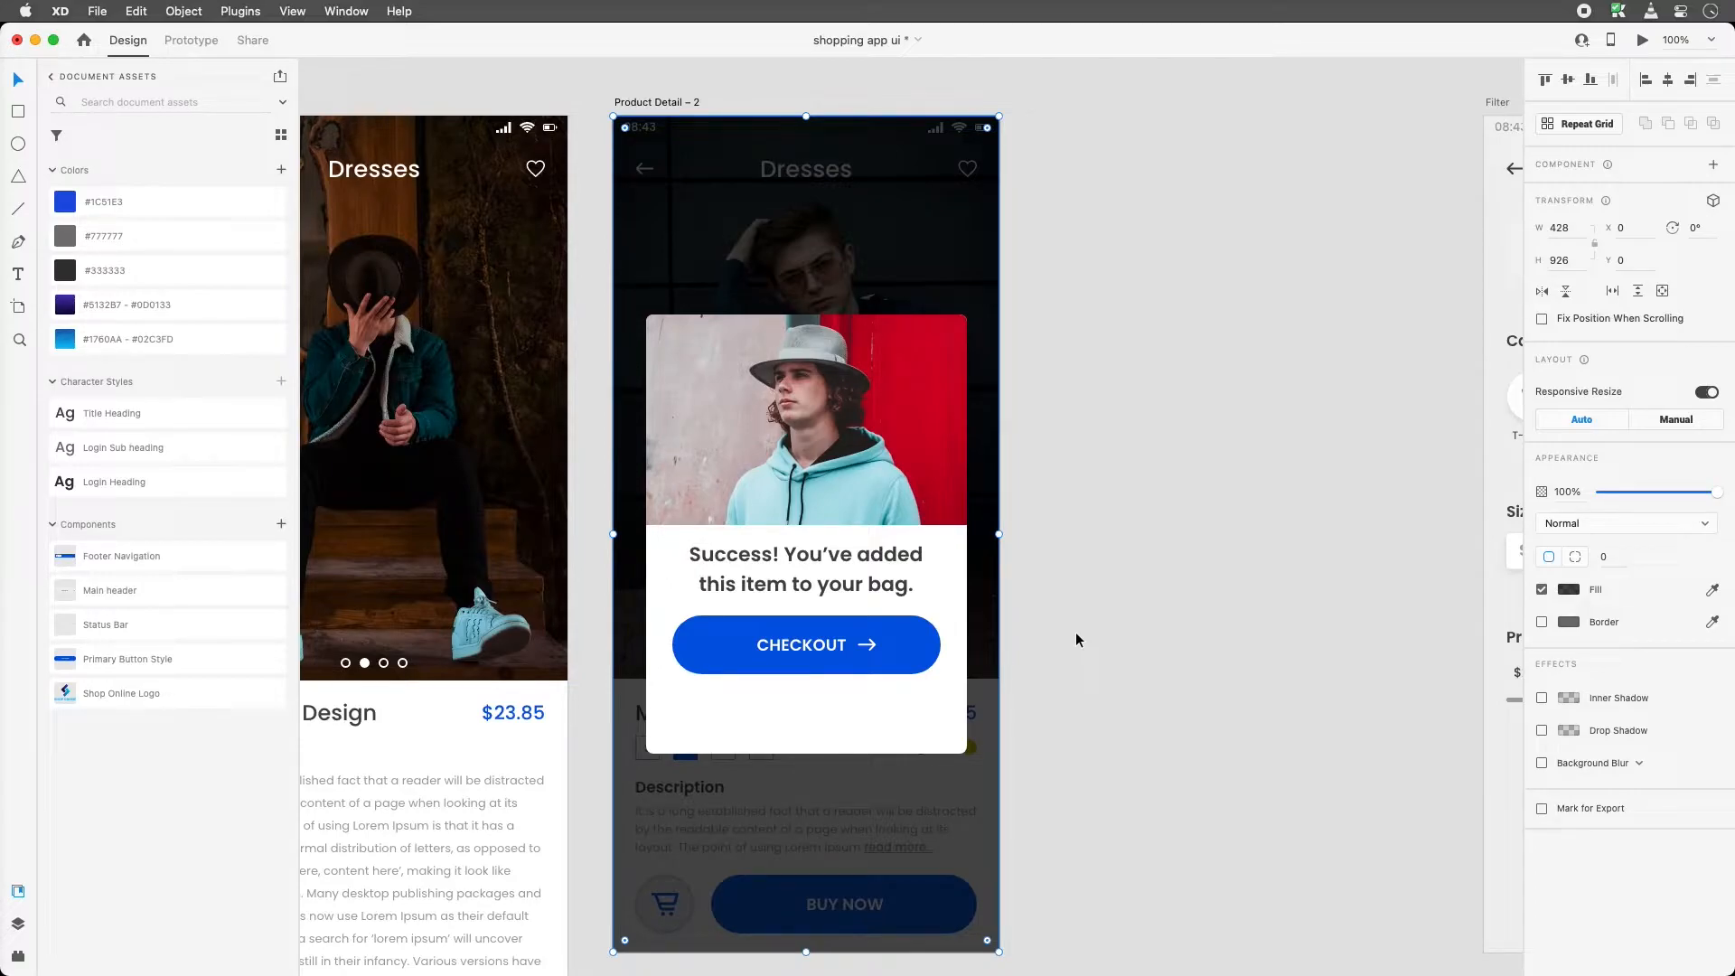
left_click(818, 645)
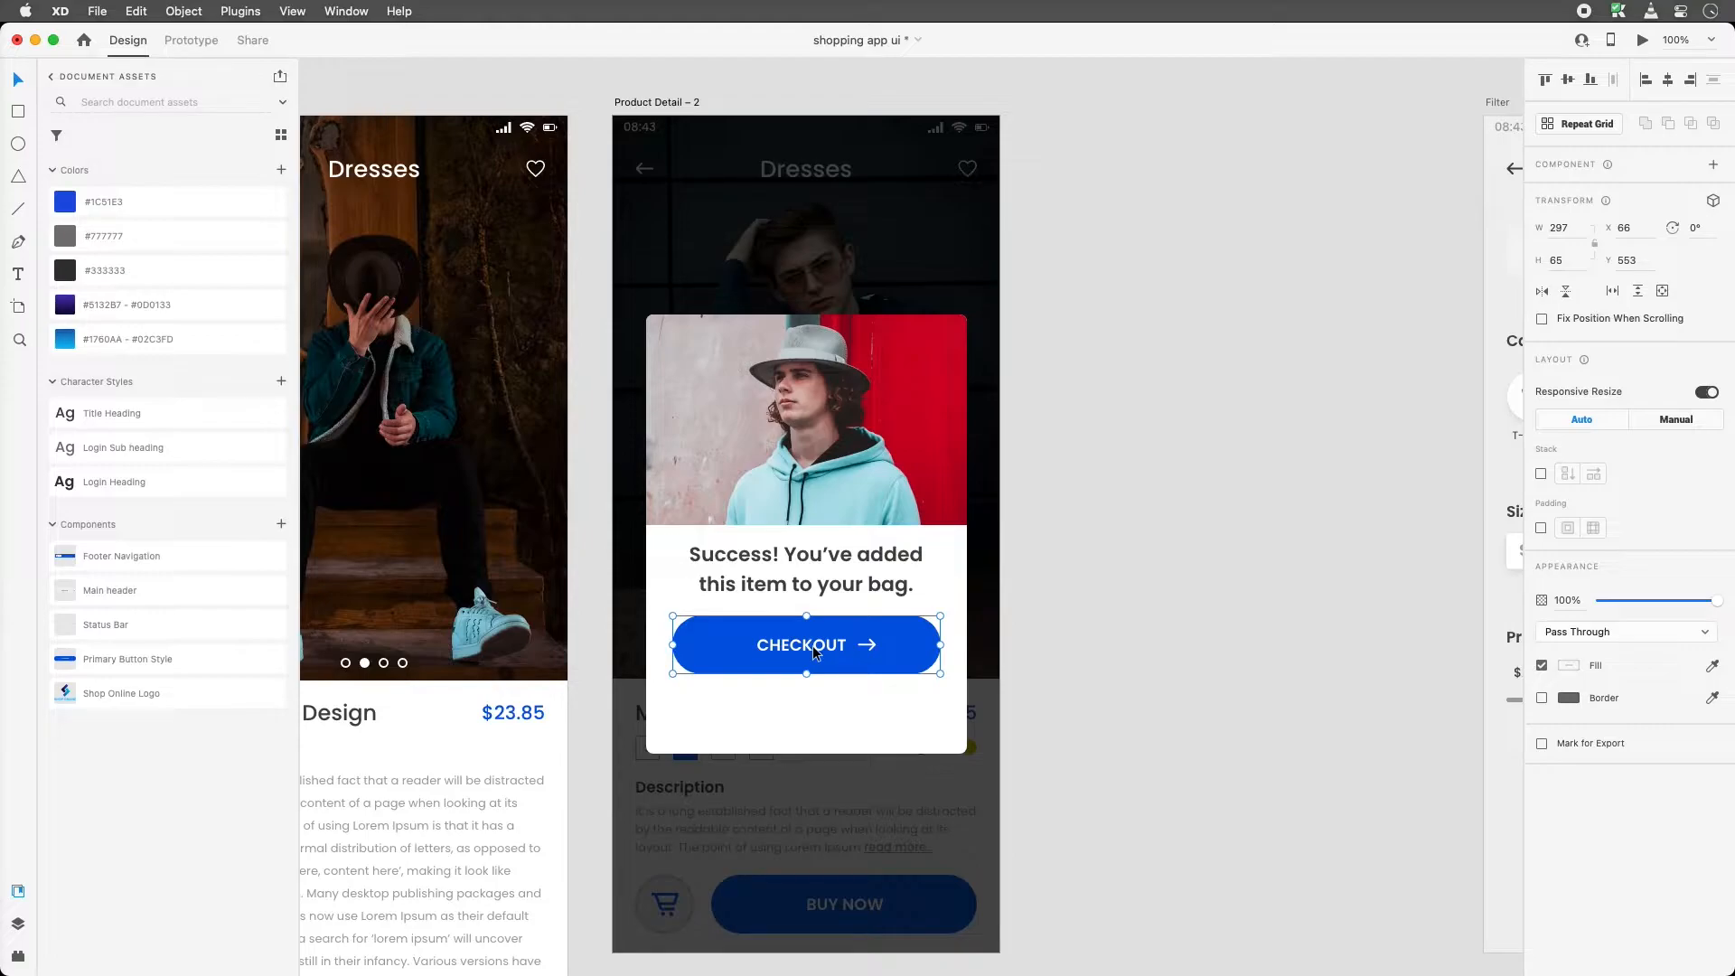
left_click_drag(813, 647, 813, 646)
mouse_move(110, 564)
left_mouse_down()
mouse_move(156, 576)
mouse_move(122, 568)
left_mouse_up()
left_click_drag(107, 659, 773, 707)
left_click_drag(973, 750, 844, 723)
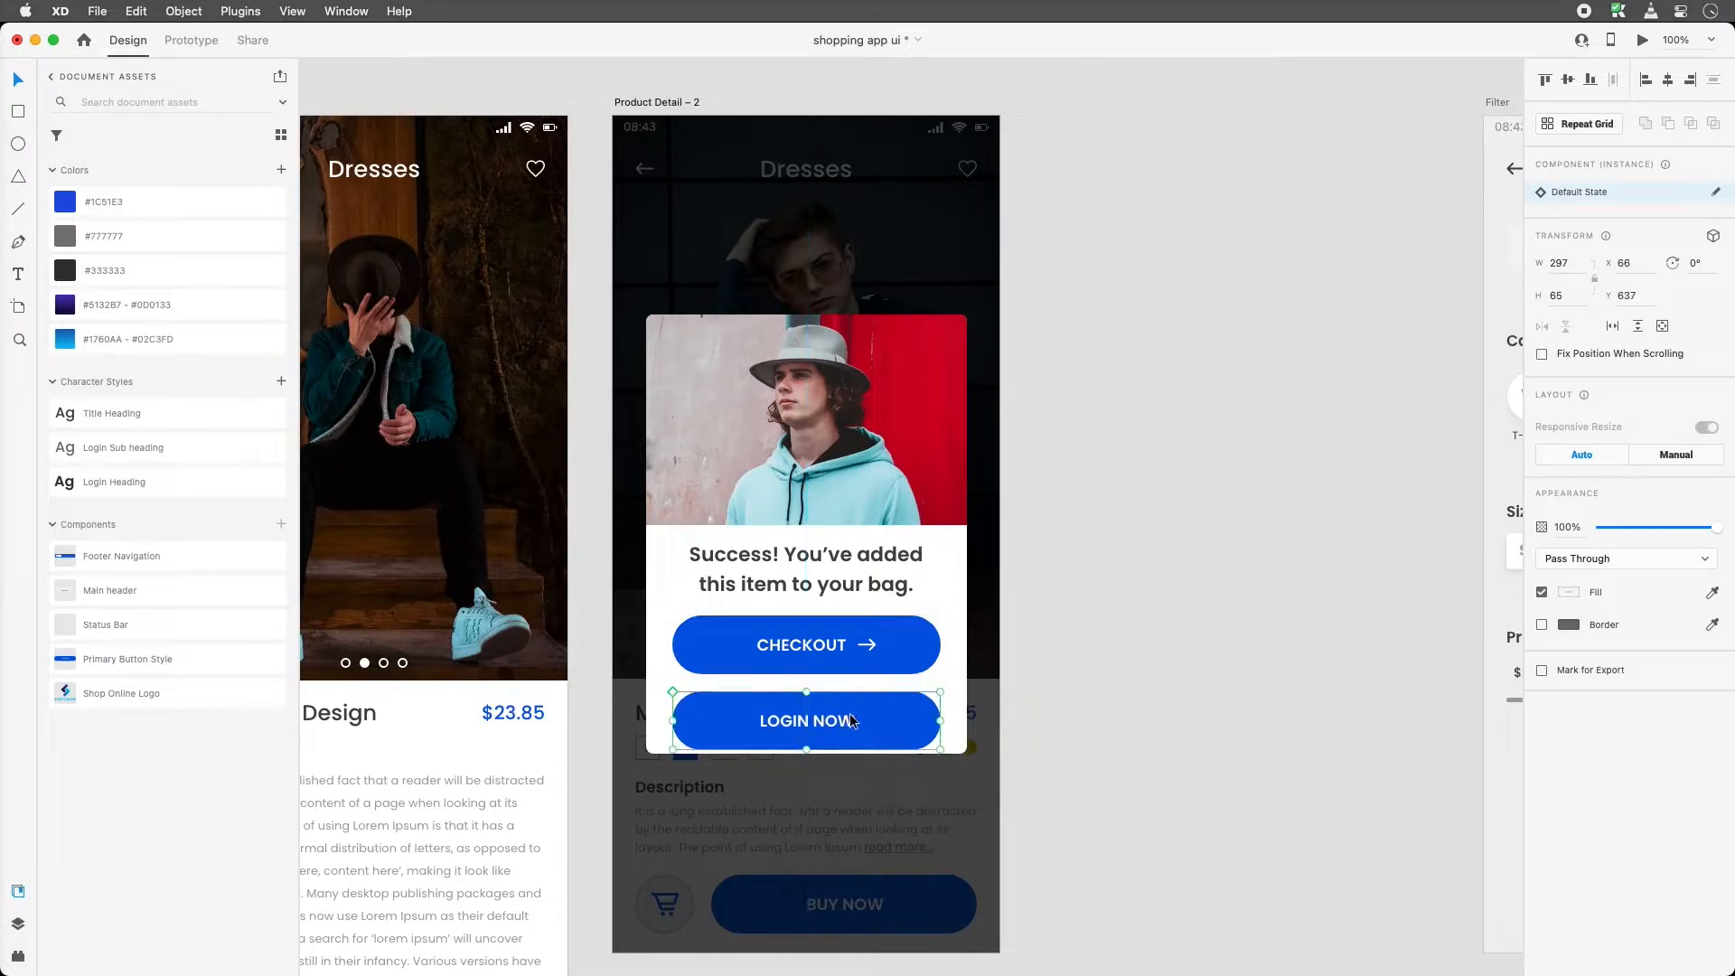
Ungroup the second button component into separate shape and label, and recolour its background shape to light grey
right_click(850, 722)
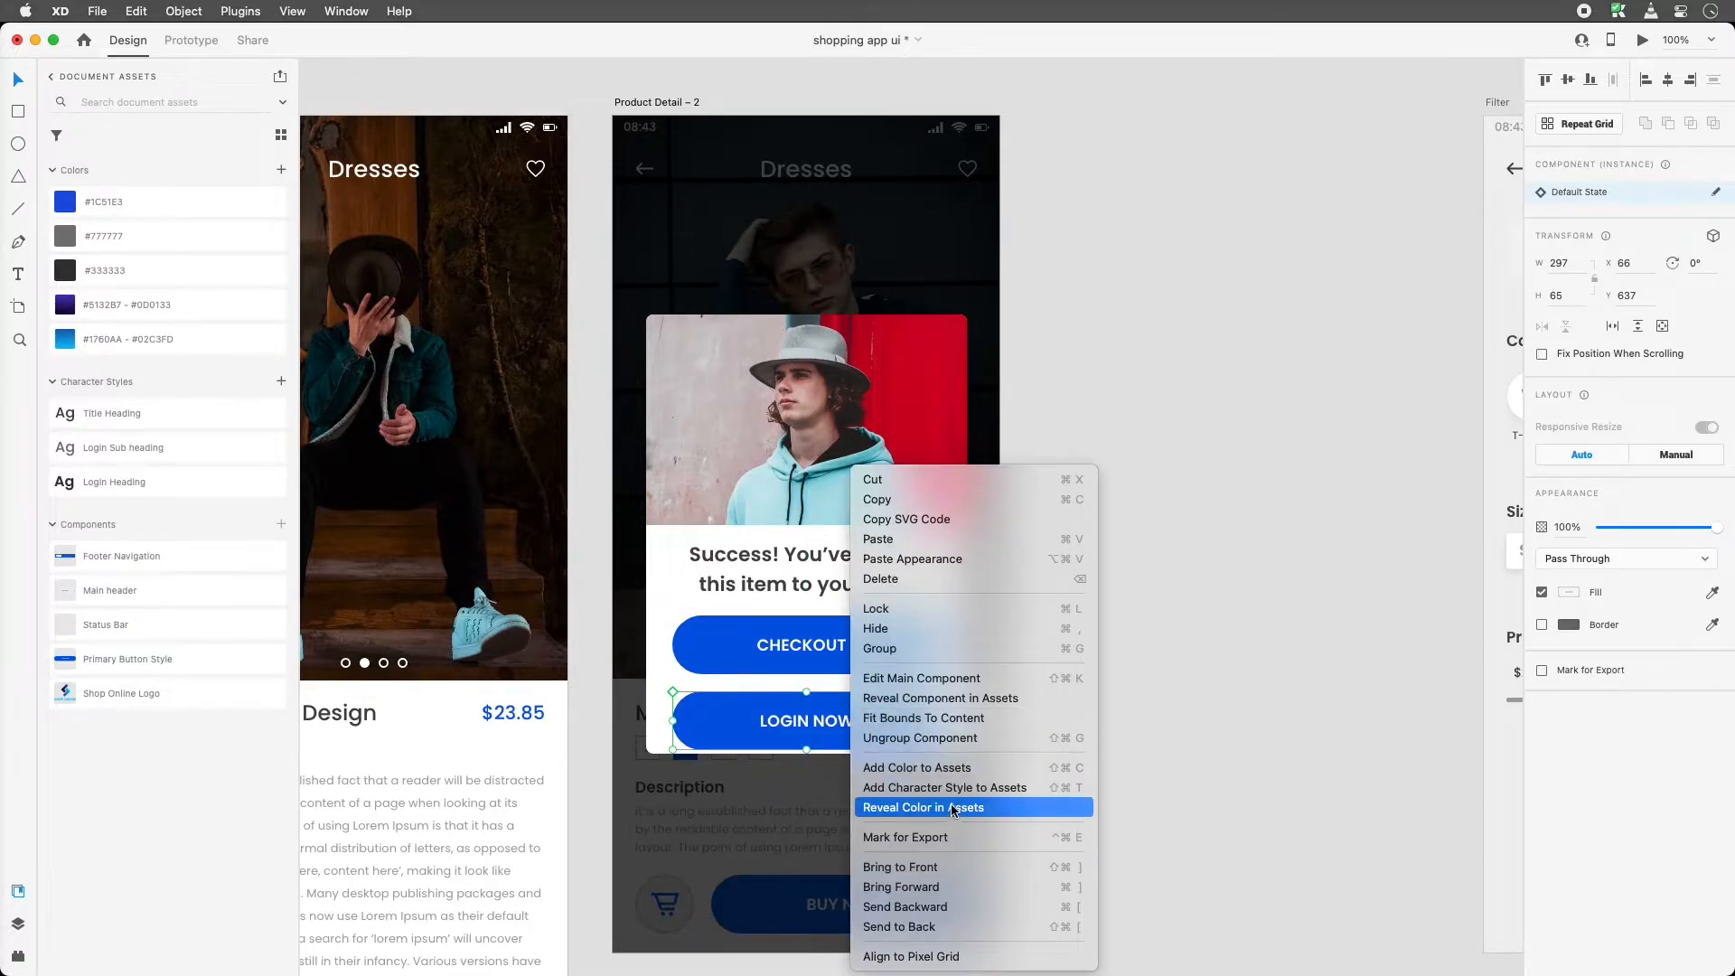
left_click(940, 737)
left_click(828, 721)
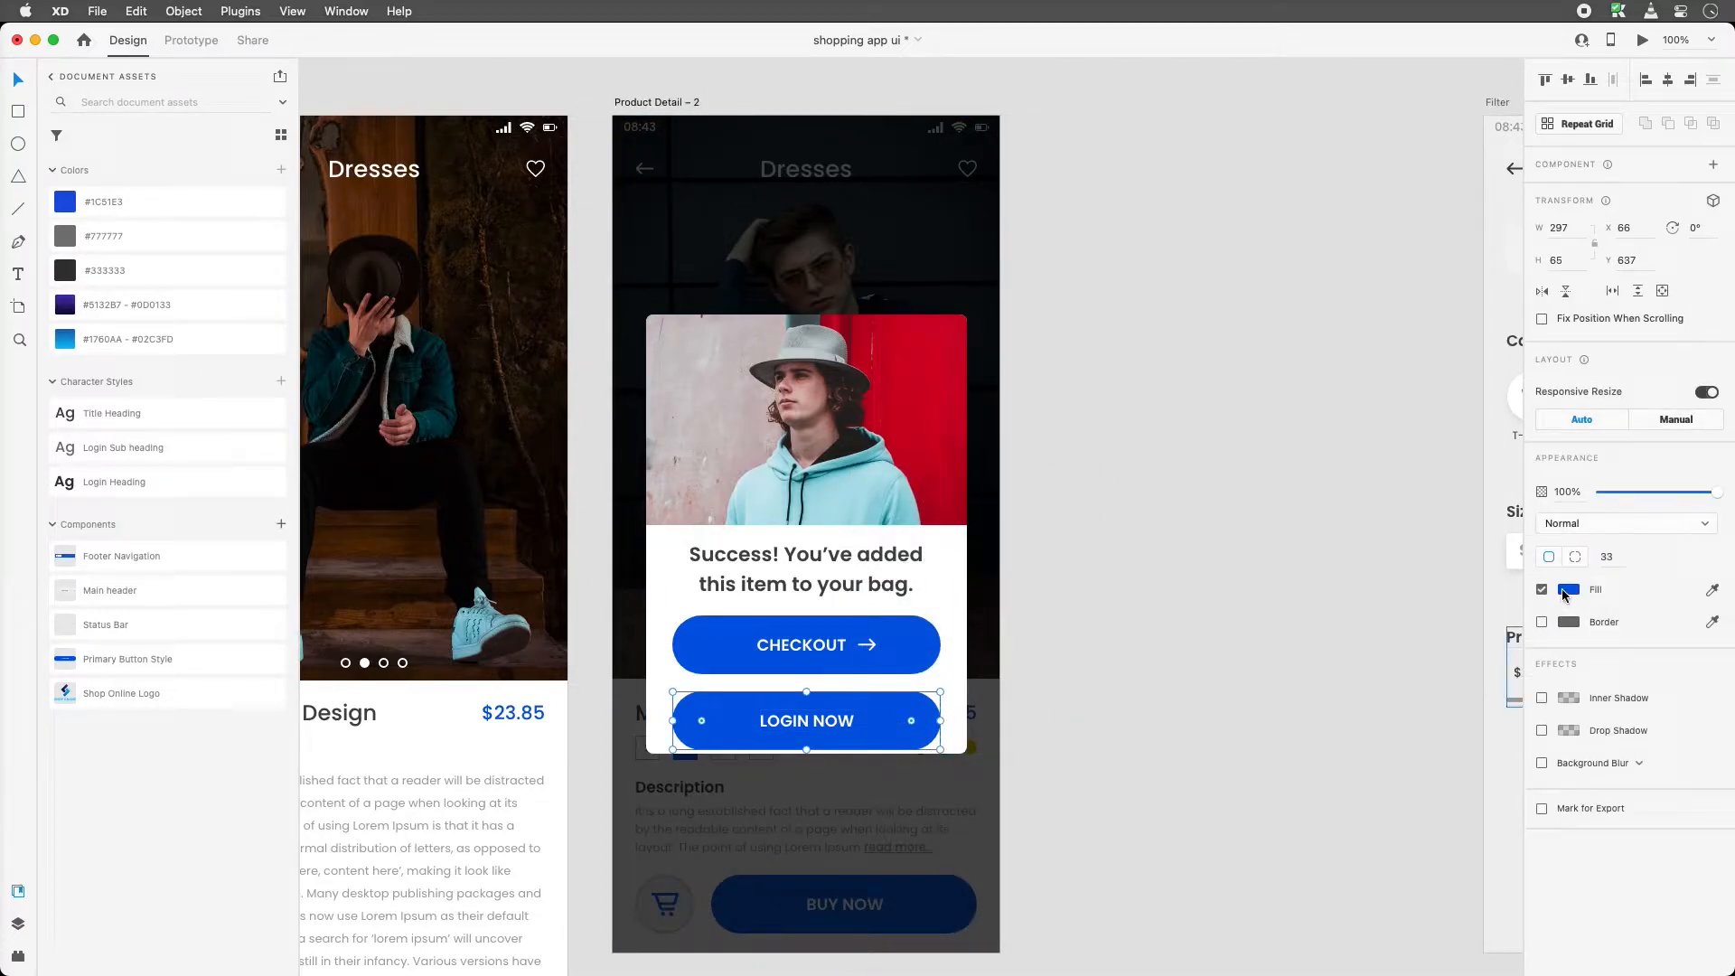
left_click(1569, 589)
left_click_drag(1477, 513, 1325, 523)
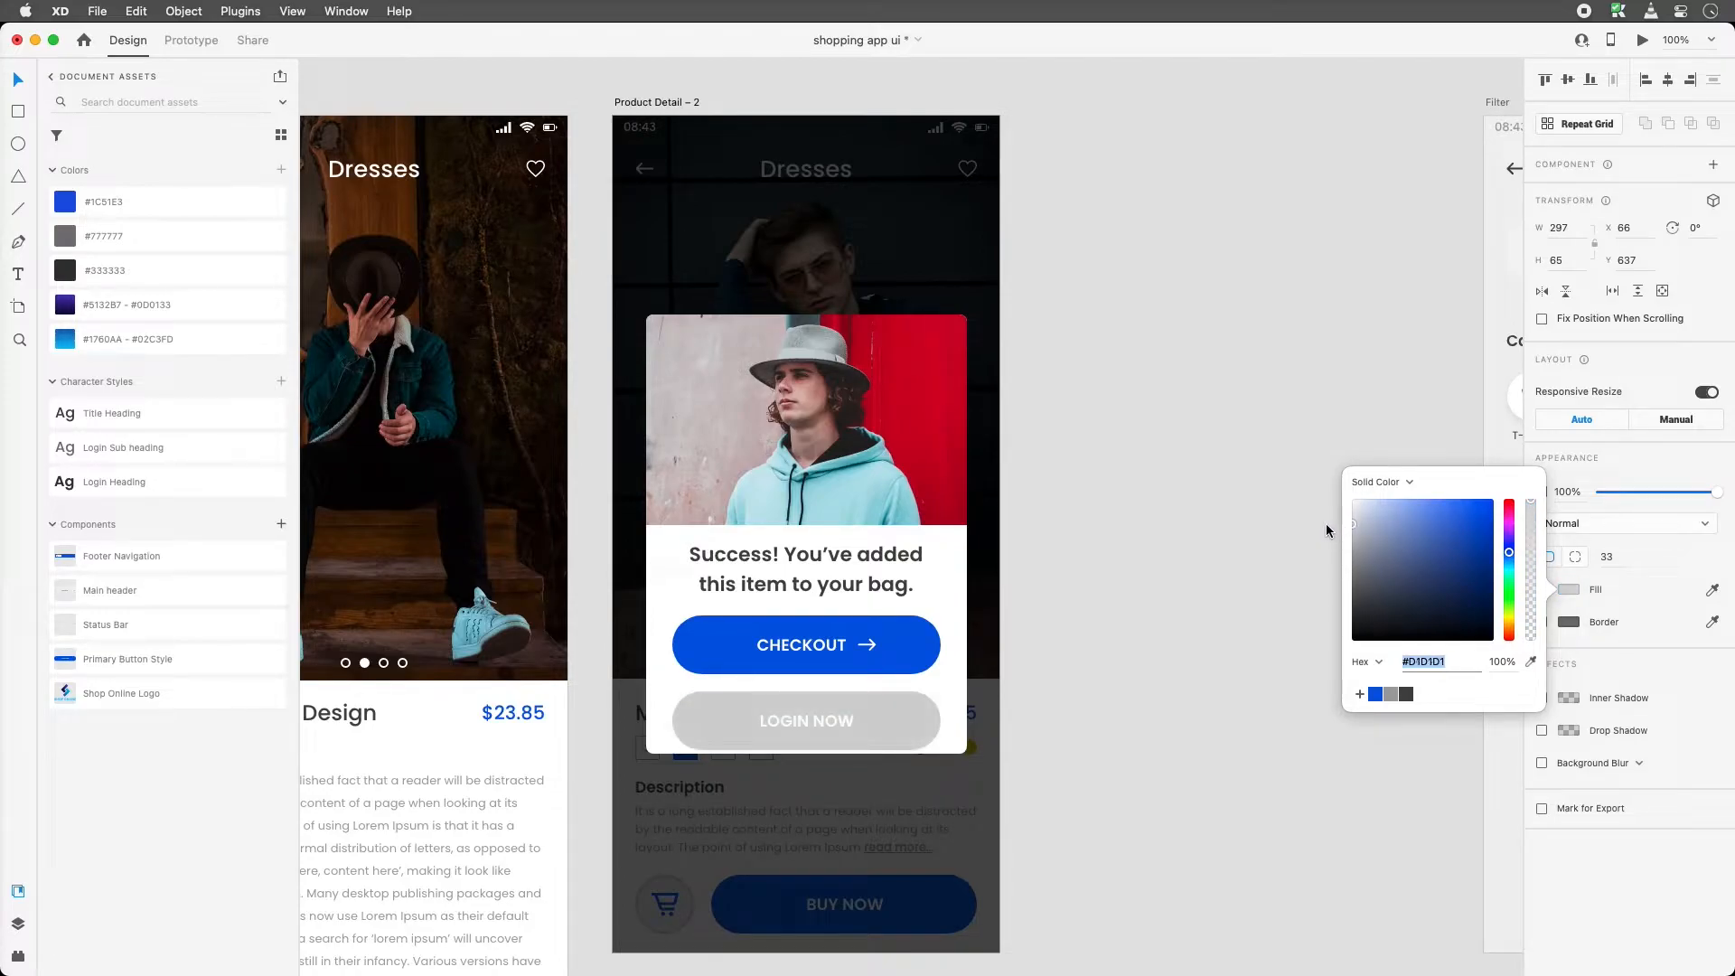
left_click(1391, 695)
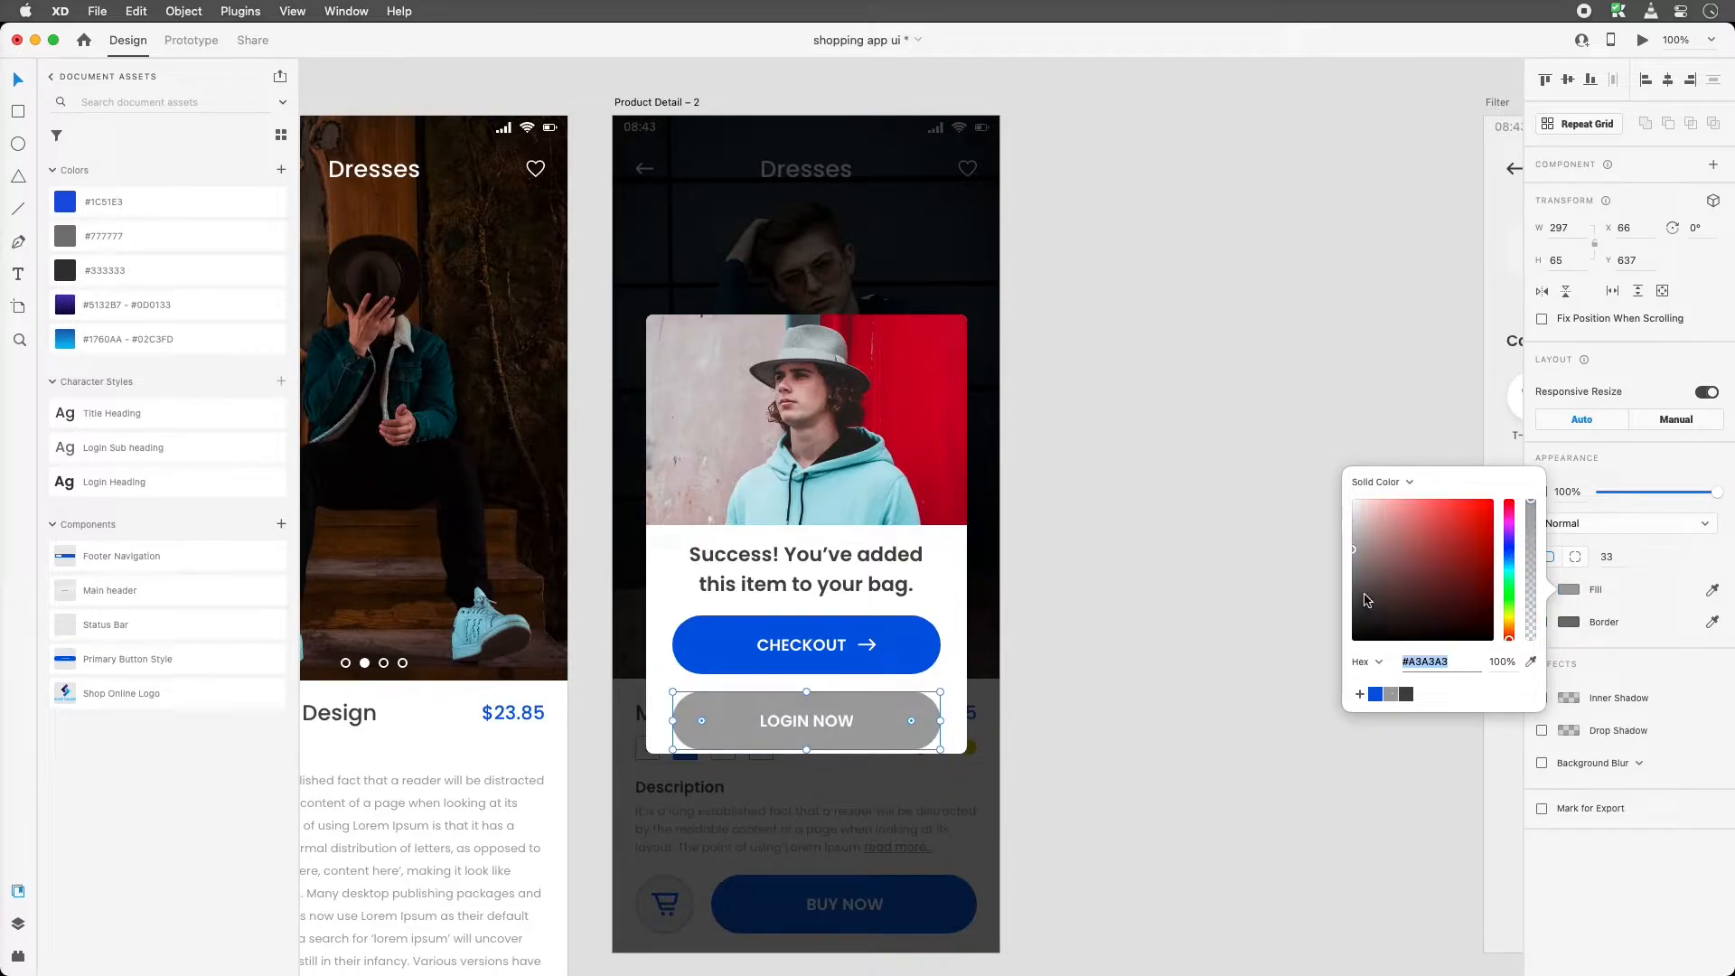
left_click_drag(1358, 553, 1348, 517)
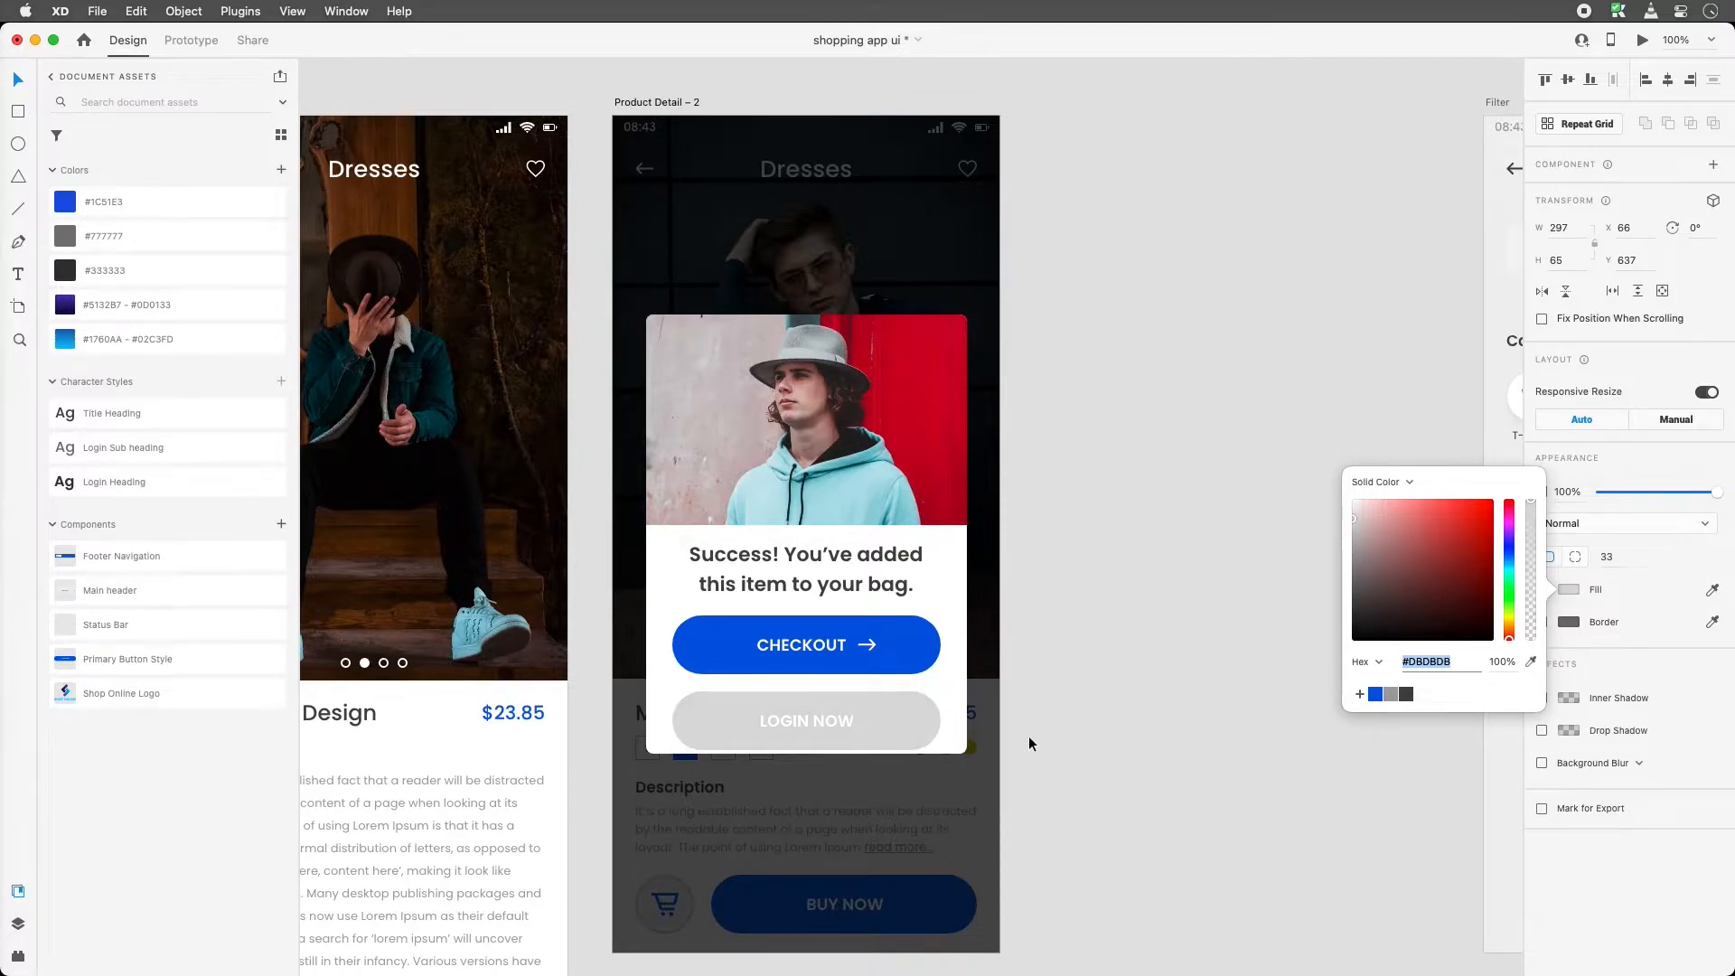
Colour the grey button's label #454545 and replace its text with CONTINUE SHOPPING
double_click(773, 725)
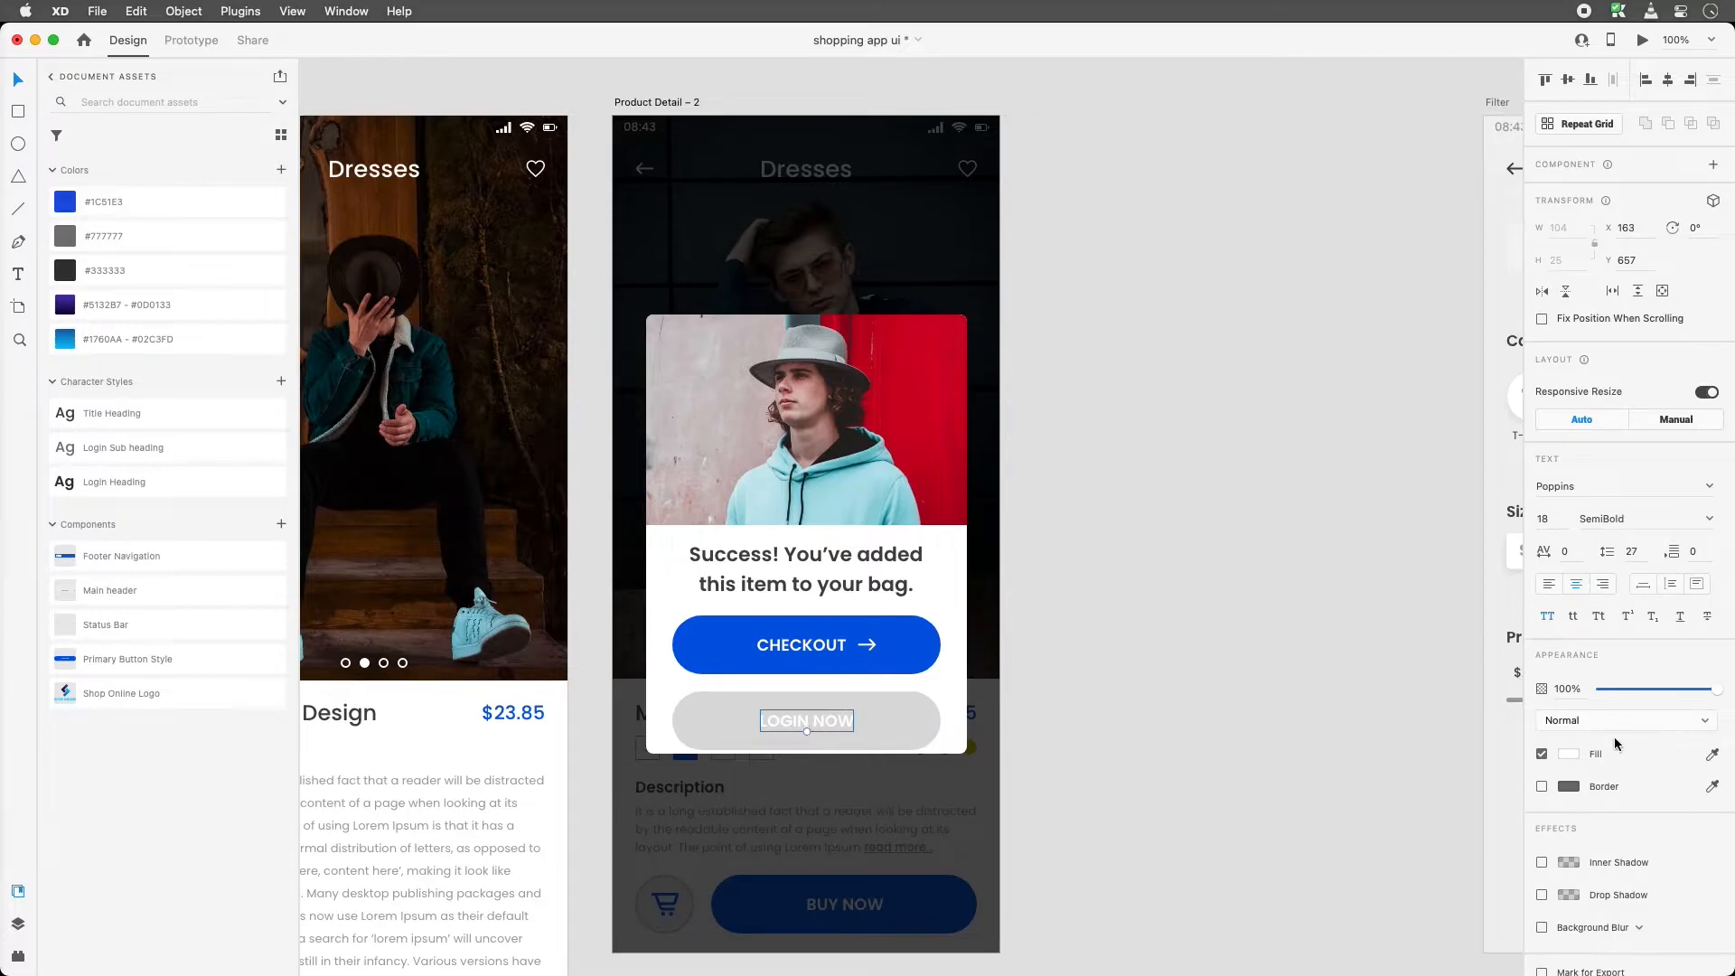
left_click(1572, 757)
left_click(1406, 851)
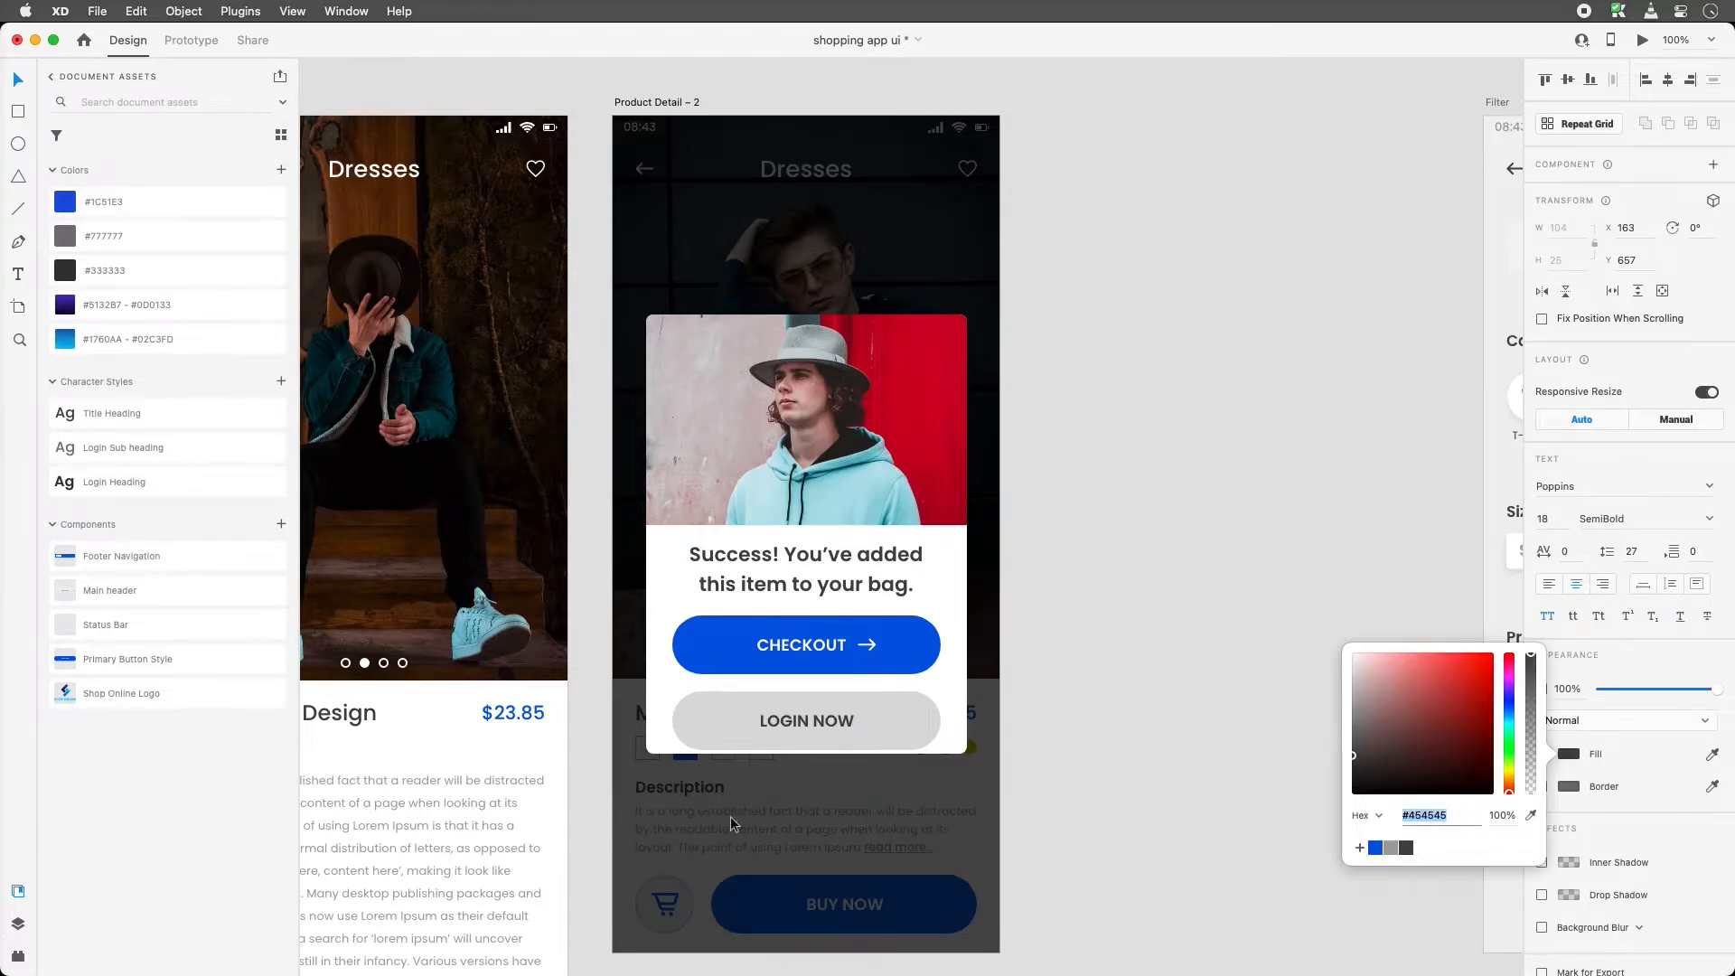
left_click(823, 715)
type("C")
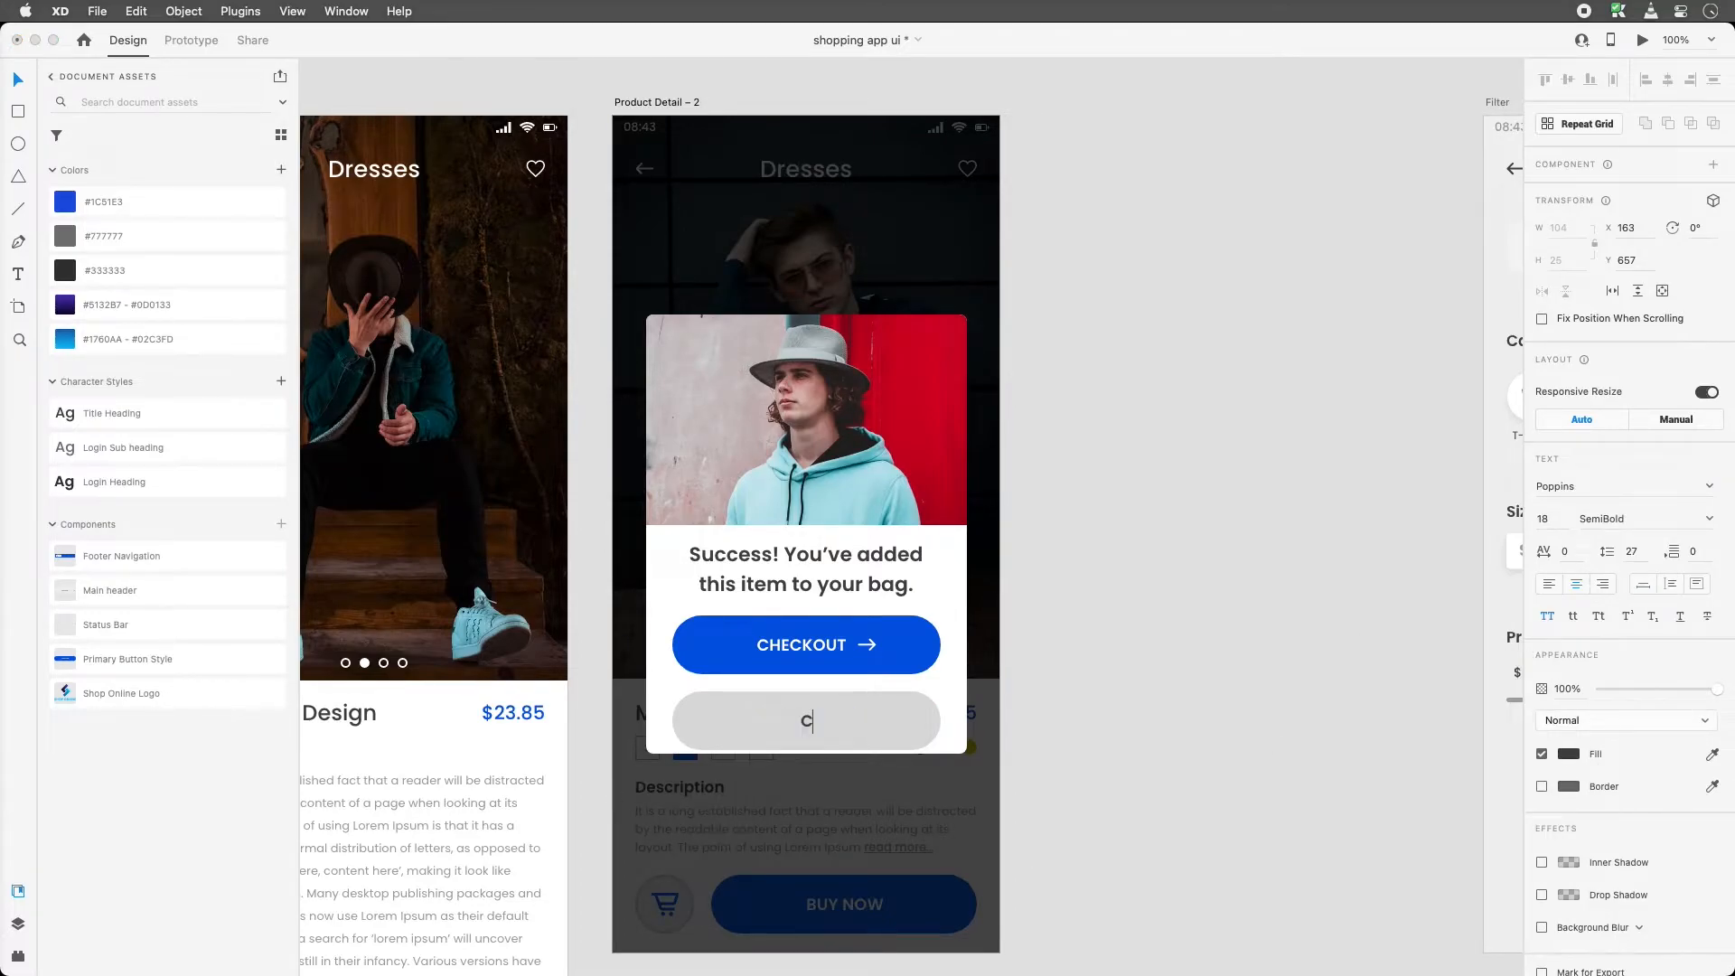
type("ONTINUE SHOPPING")
key("Escape")
Extend the white card's bottom edge downward to a card height of 522
left_click(960, 703)
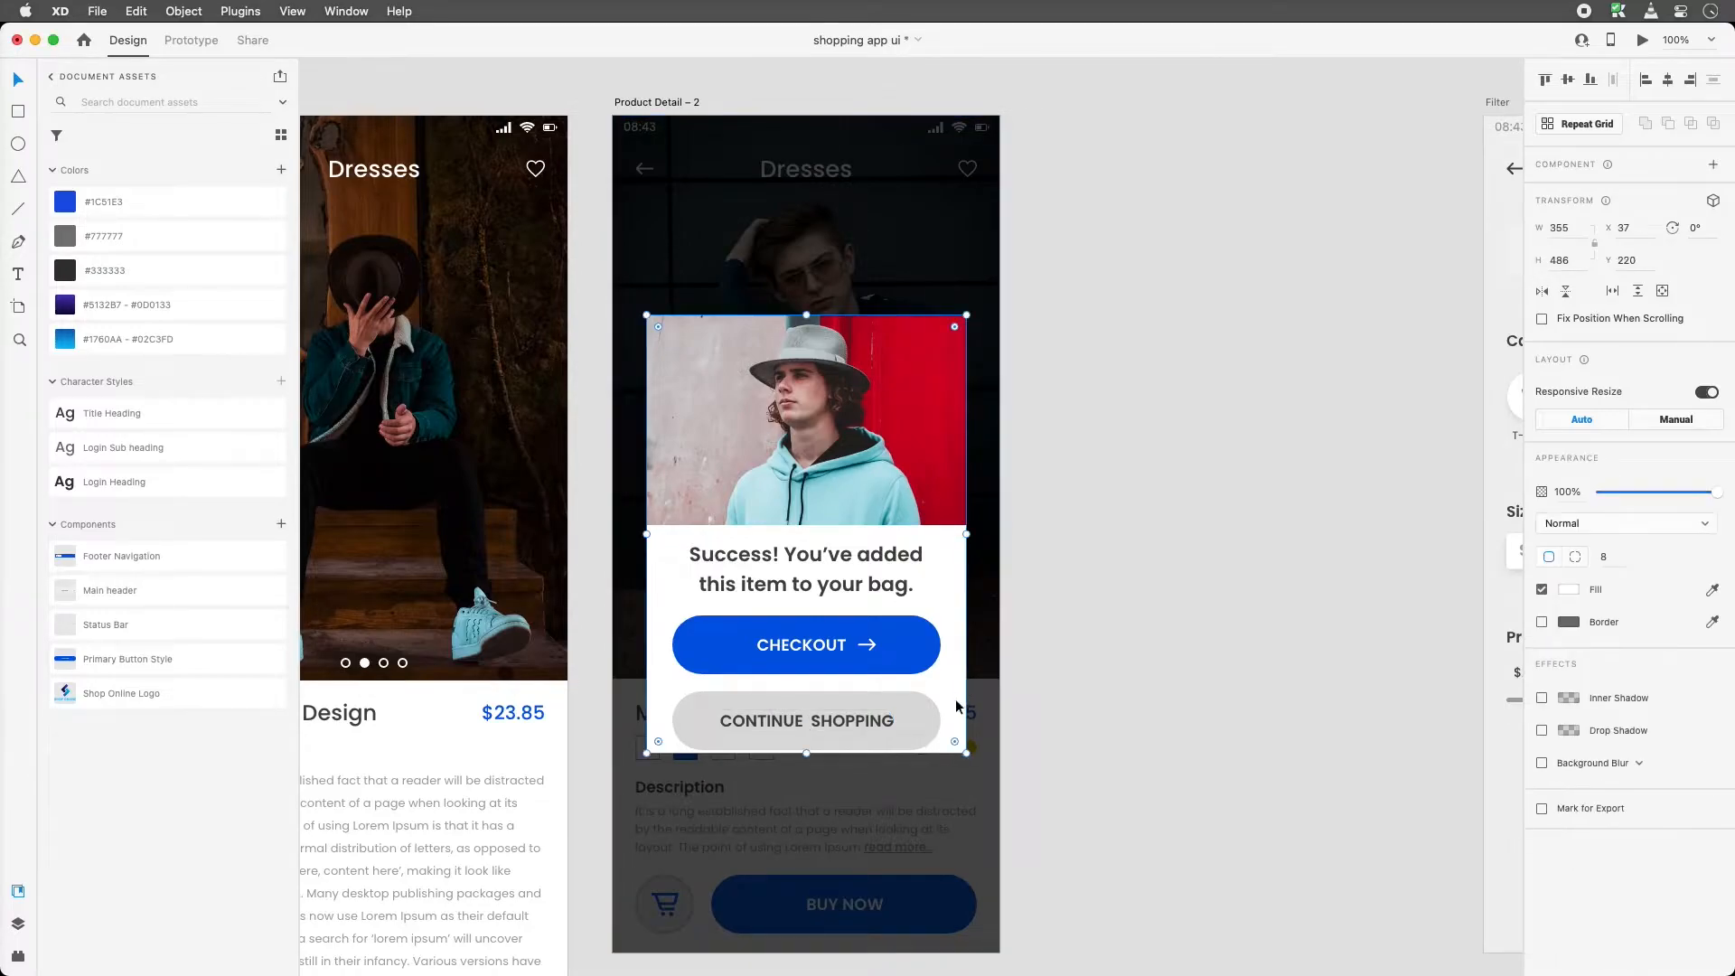
left_click_drag(806, 754, 803, 787)
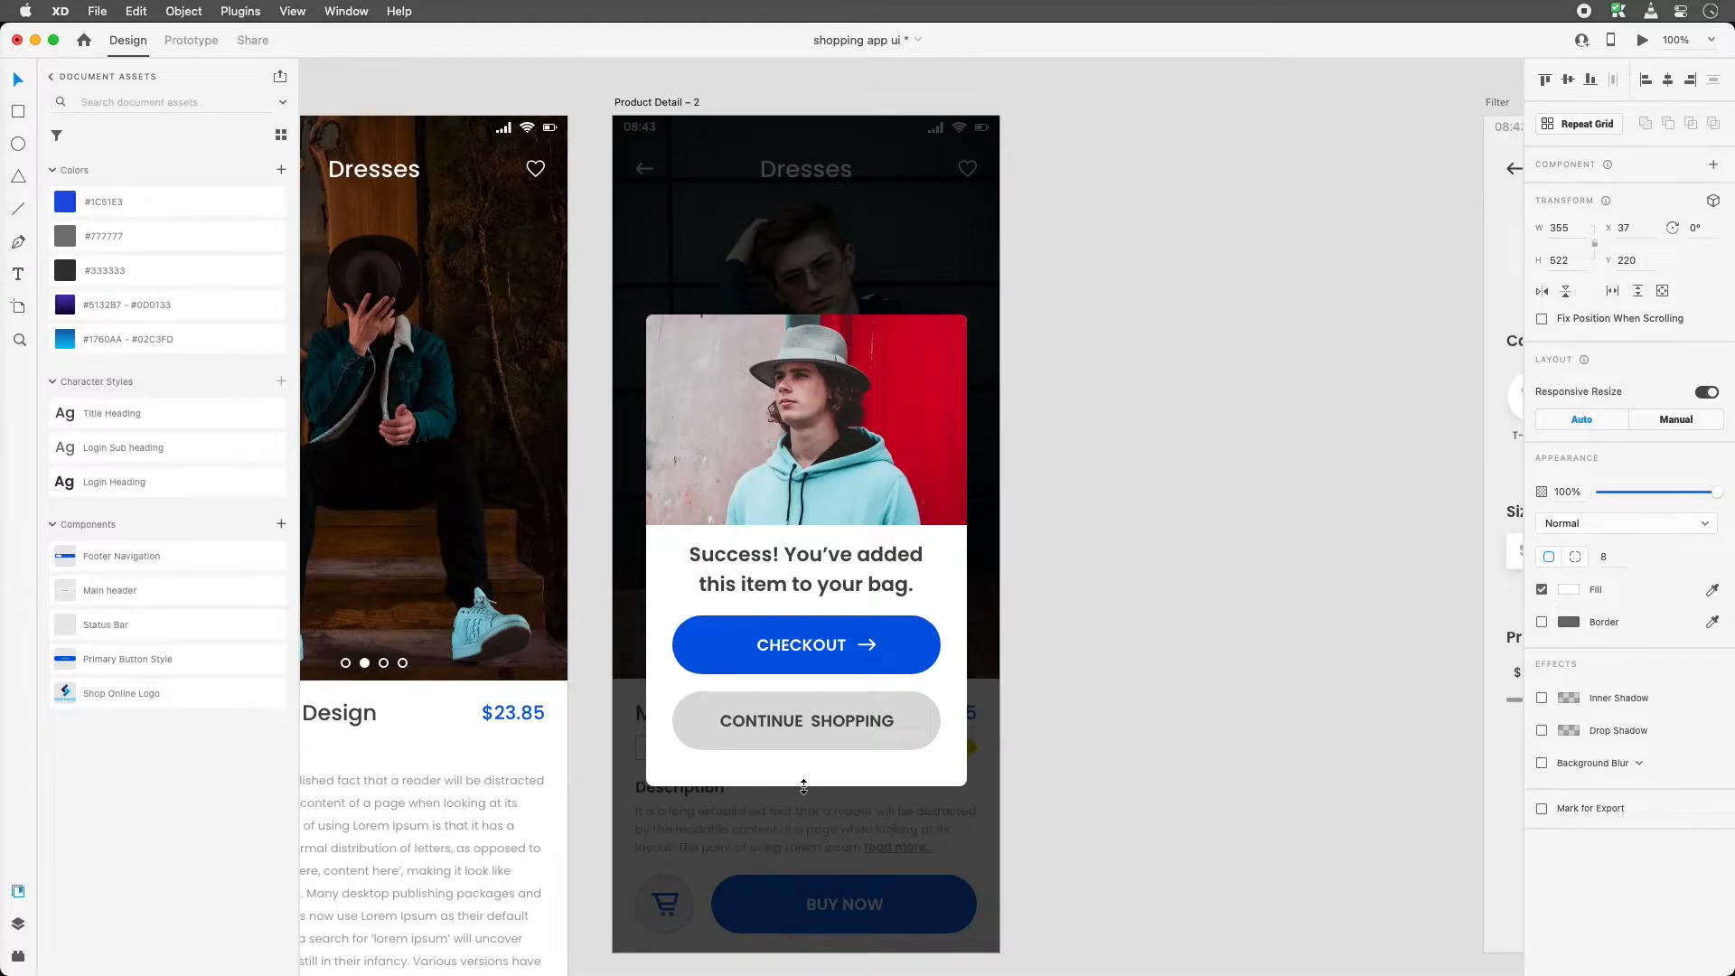
Group the CONTINUE SHOPPING label with its grey button shape
left_click(820, 720)
left_click(925, 718, "shift")
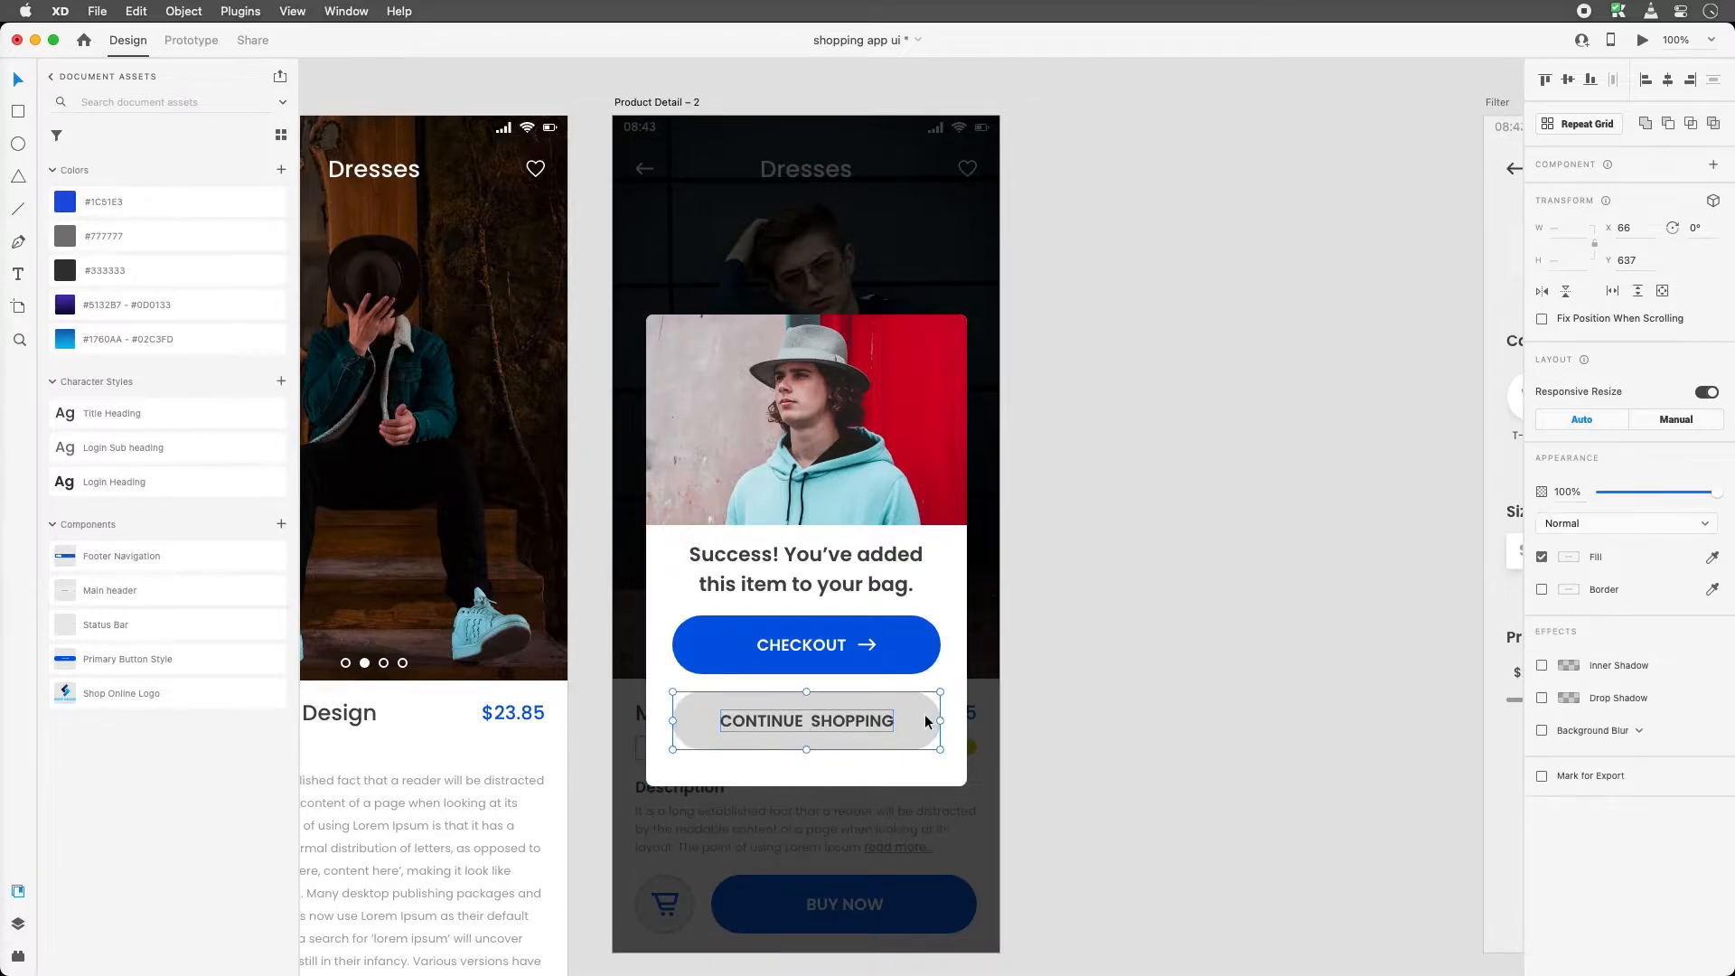
left_click(1097, 561)
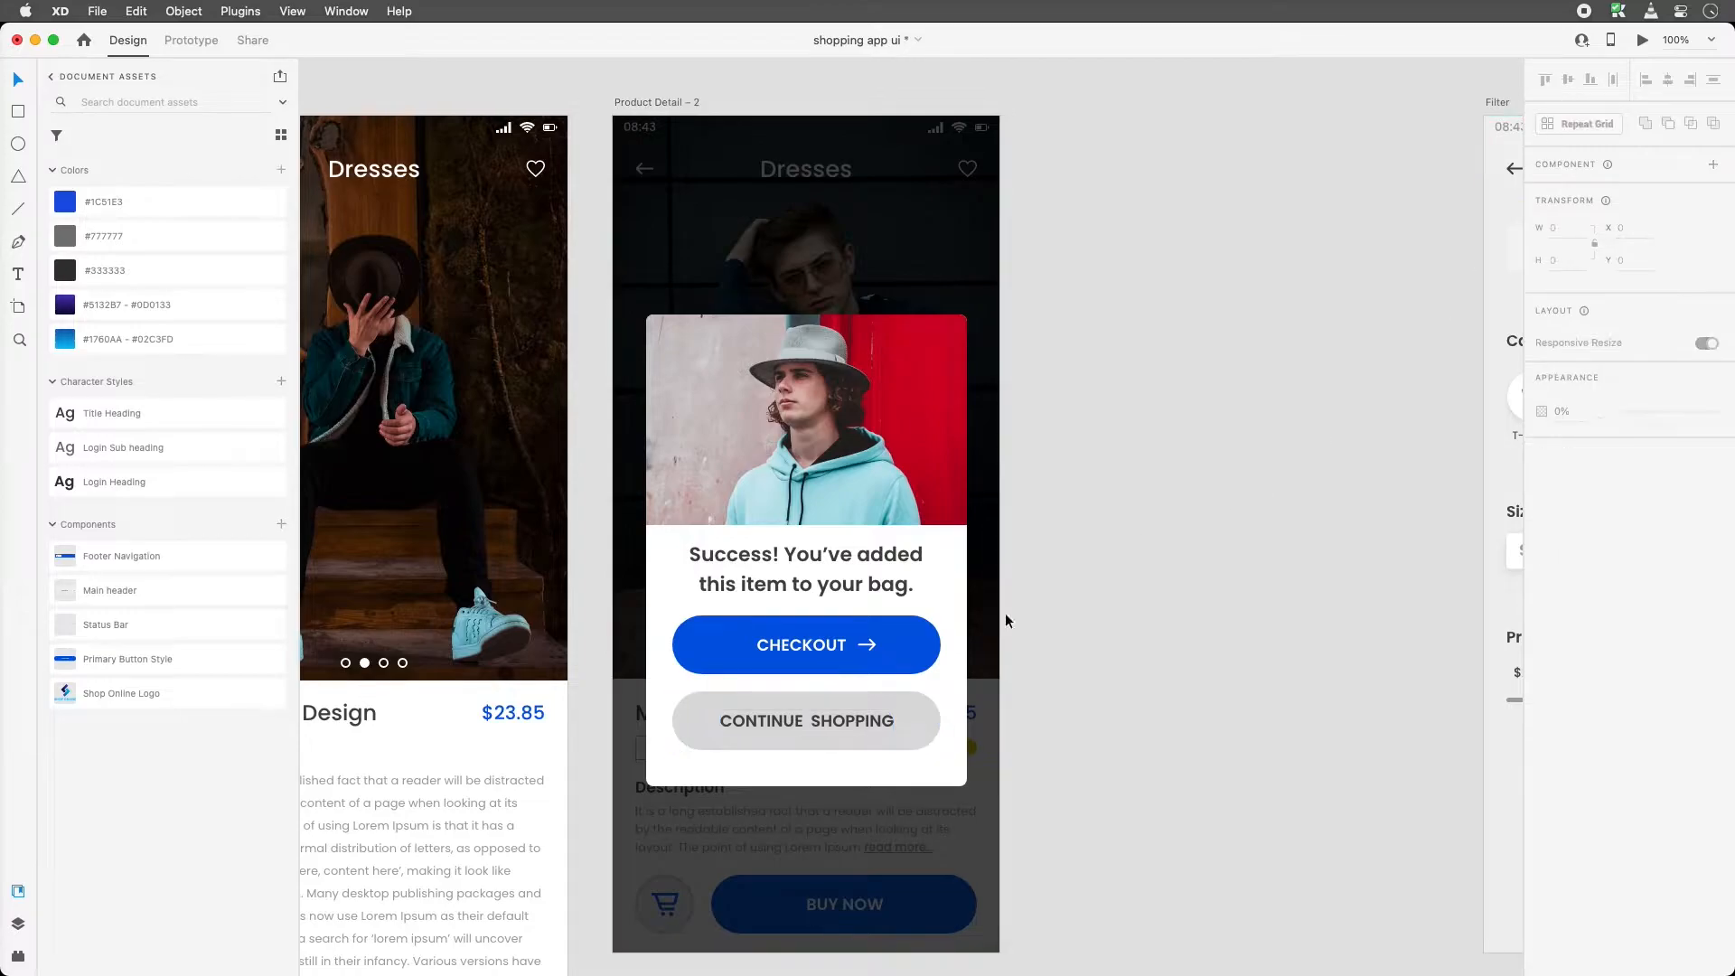
left_click(805, 726)
left_click(926, 718, "shift")
key("super+g")
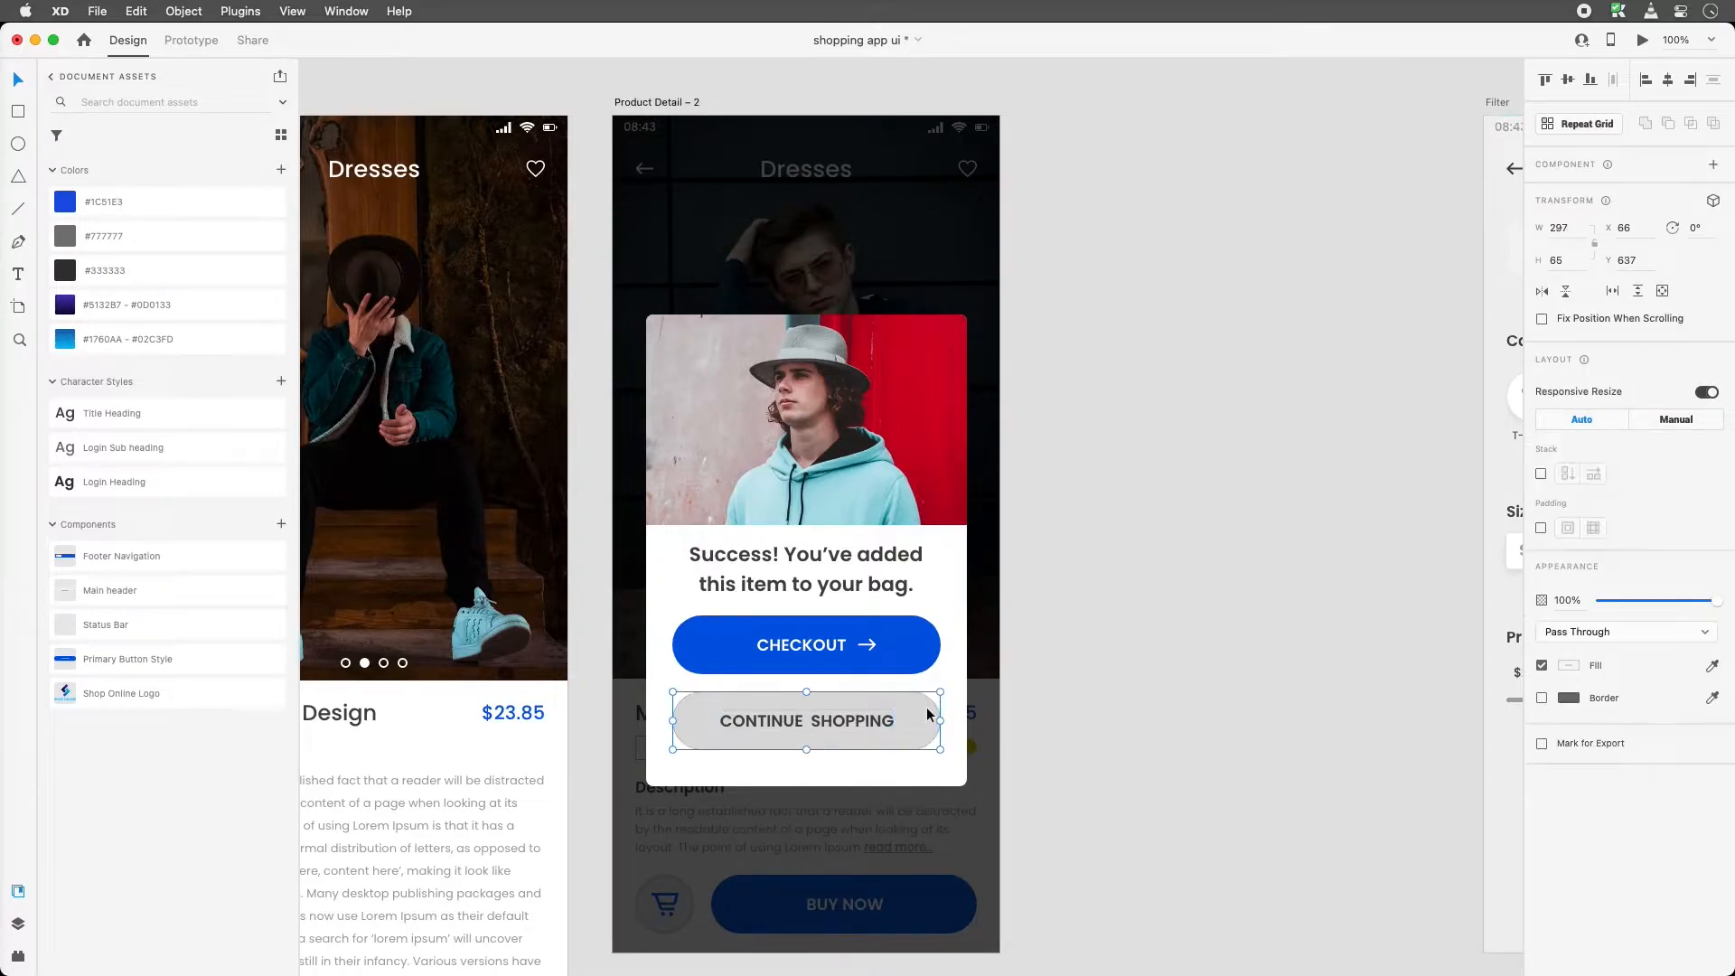
Save the CONTINUE SHOPPING group as a component named Secondery Button, listed directly below Primary Button Style
left_click(283, 525)
left_click_drag(139, 557, 125, 707)
double_click(126, 692)
type("Secondery Button")
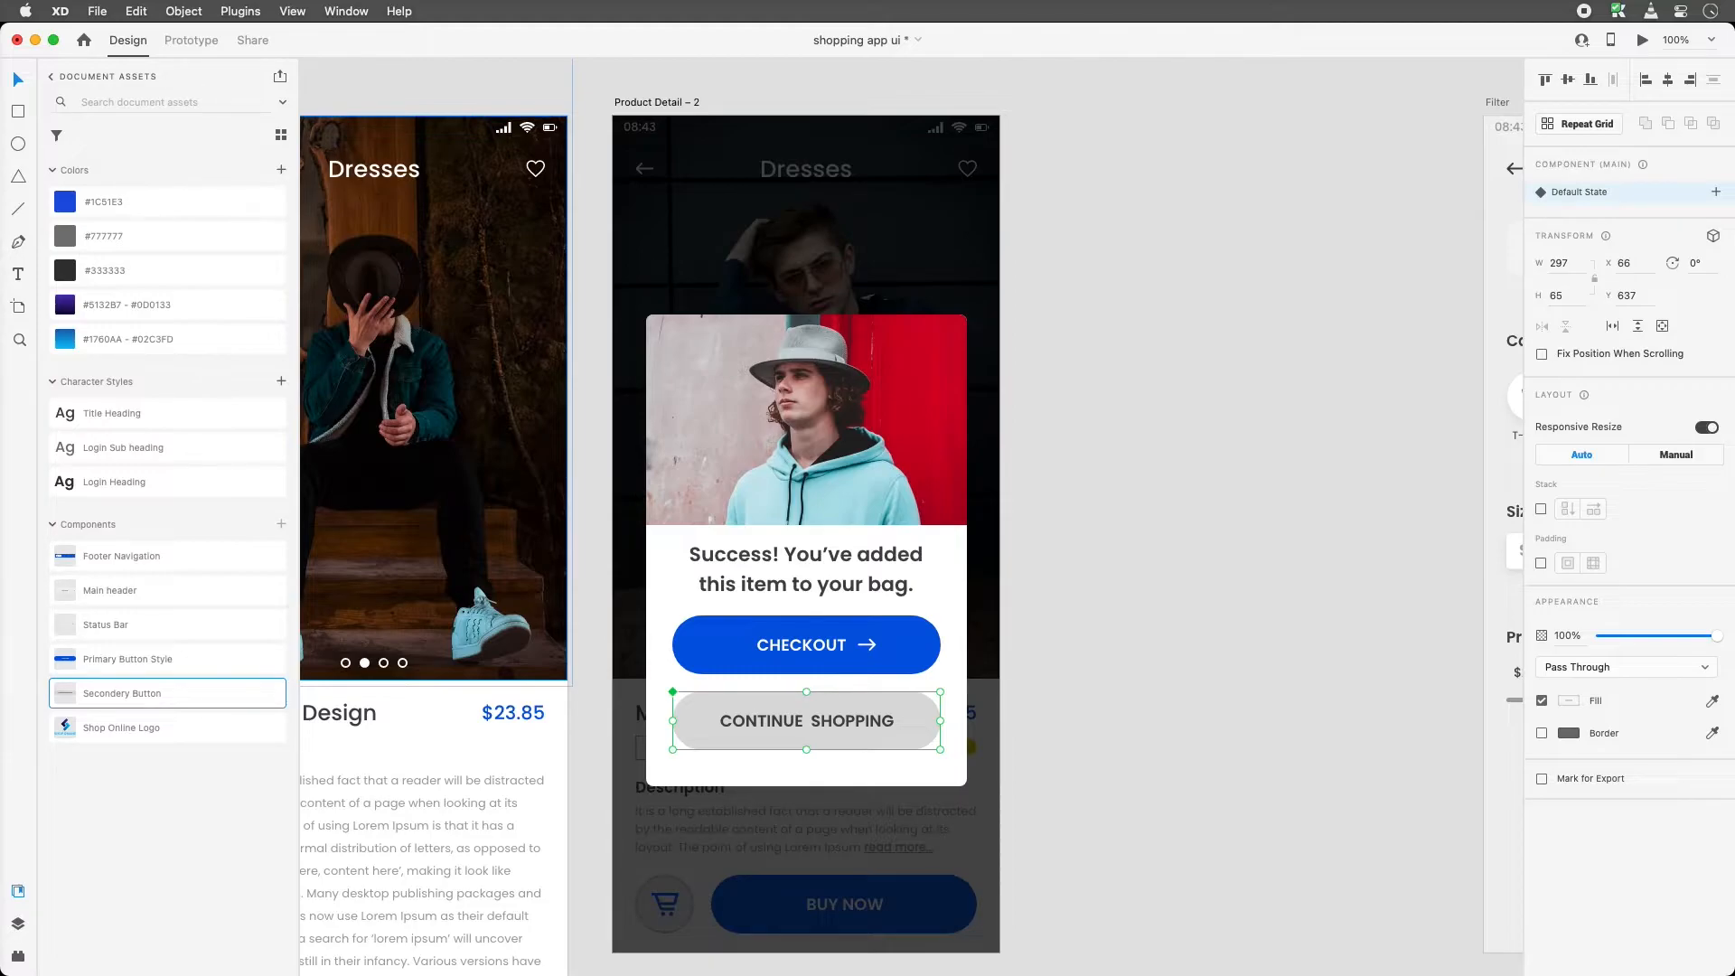
left_click(1097, 588)
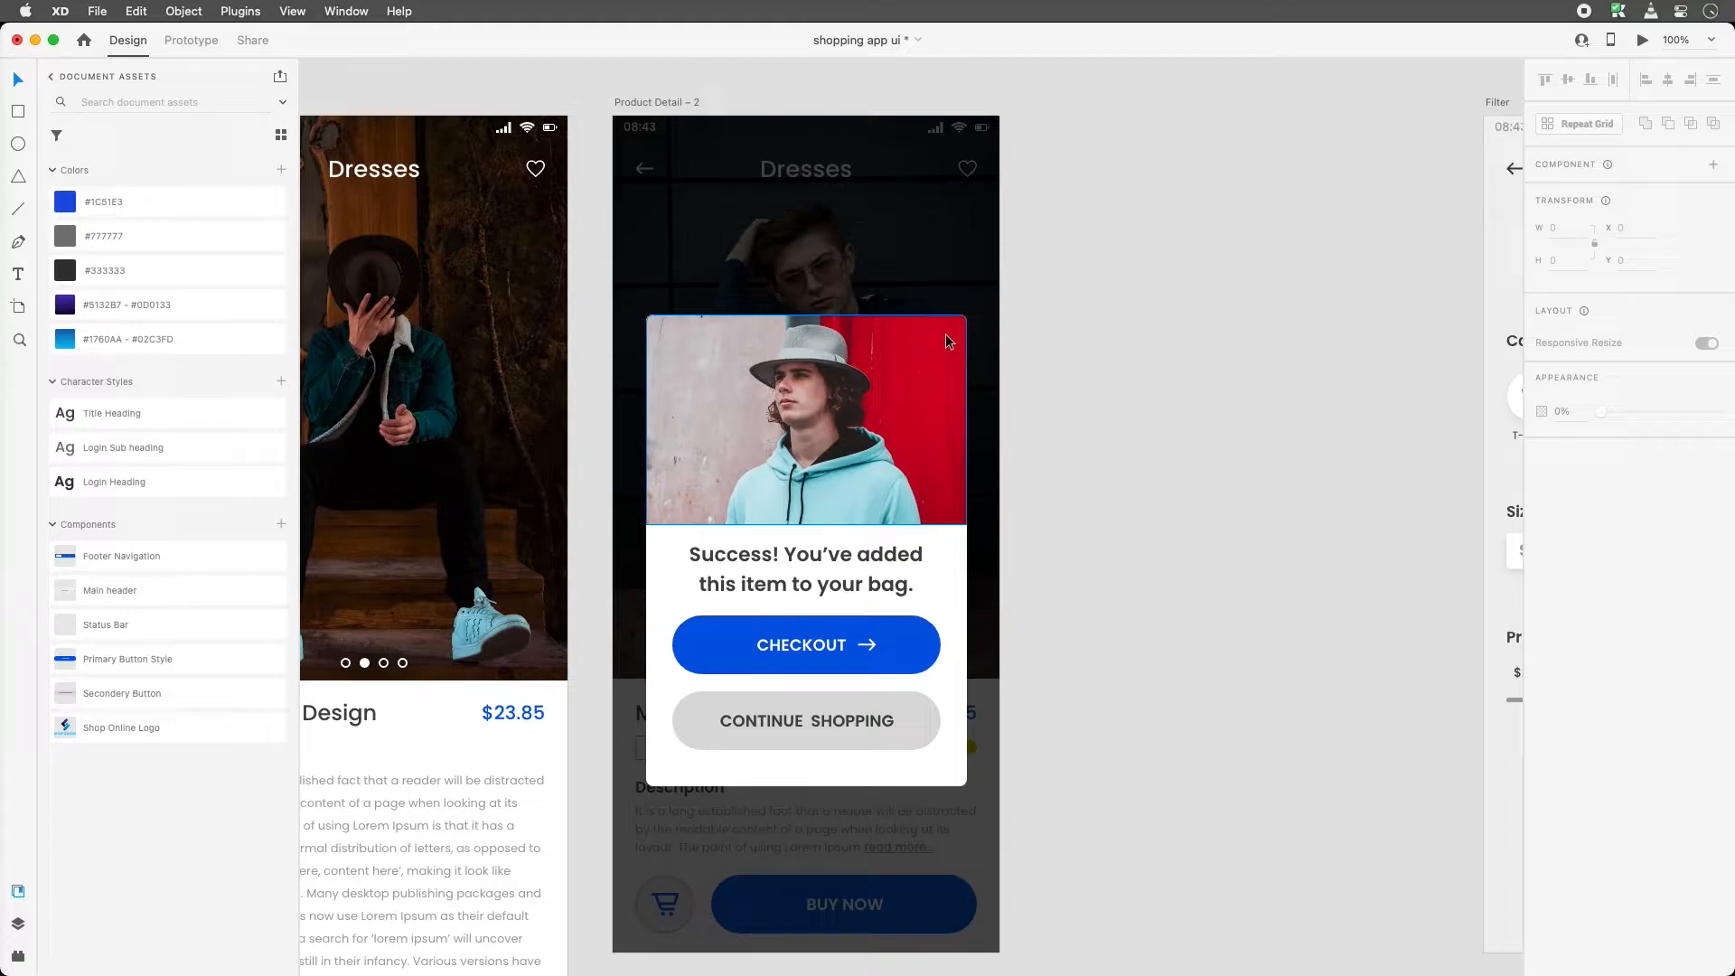
Draw a white circle about 69 px across at the card's top centre and remove its border
left_click(479, 294)
left_click(18, 146)
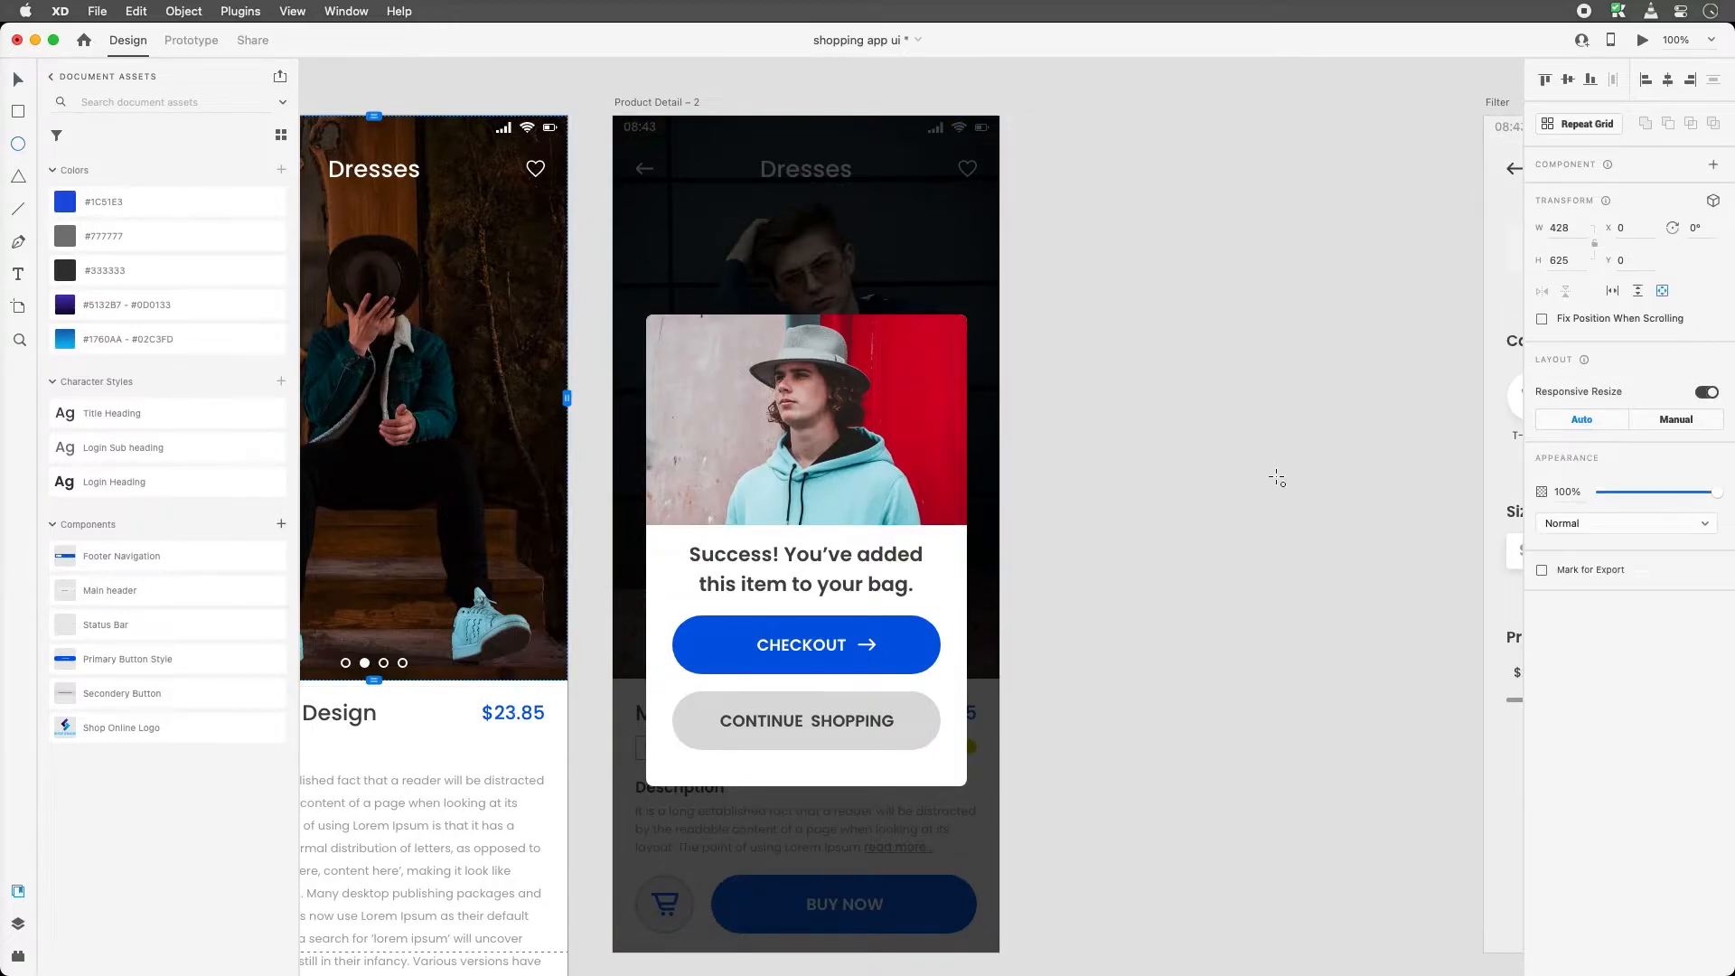
mouse_move(949, 323)
left_mouse_down()
mouse_move(914, 354)
mouse_move(937, 338)
mouse_move(876, 710)
mouse_move(795, 814)
mouse_move(848, 773)
mouse_move(868, 337)
mouse_move(817, 296)
left_mouse_up()
key("v")
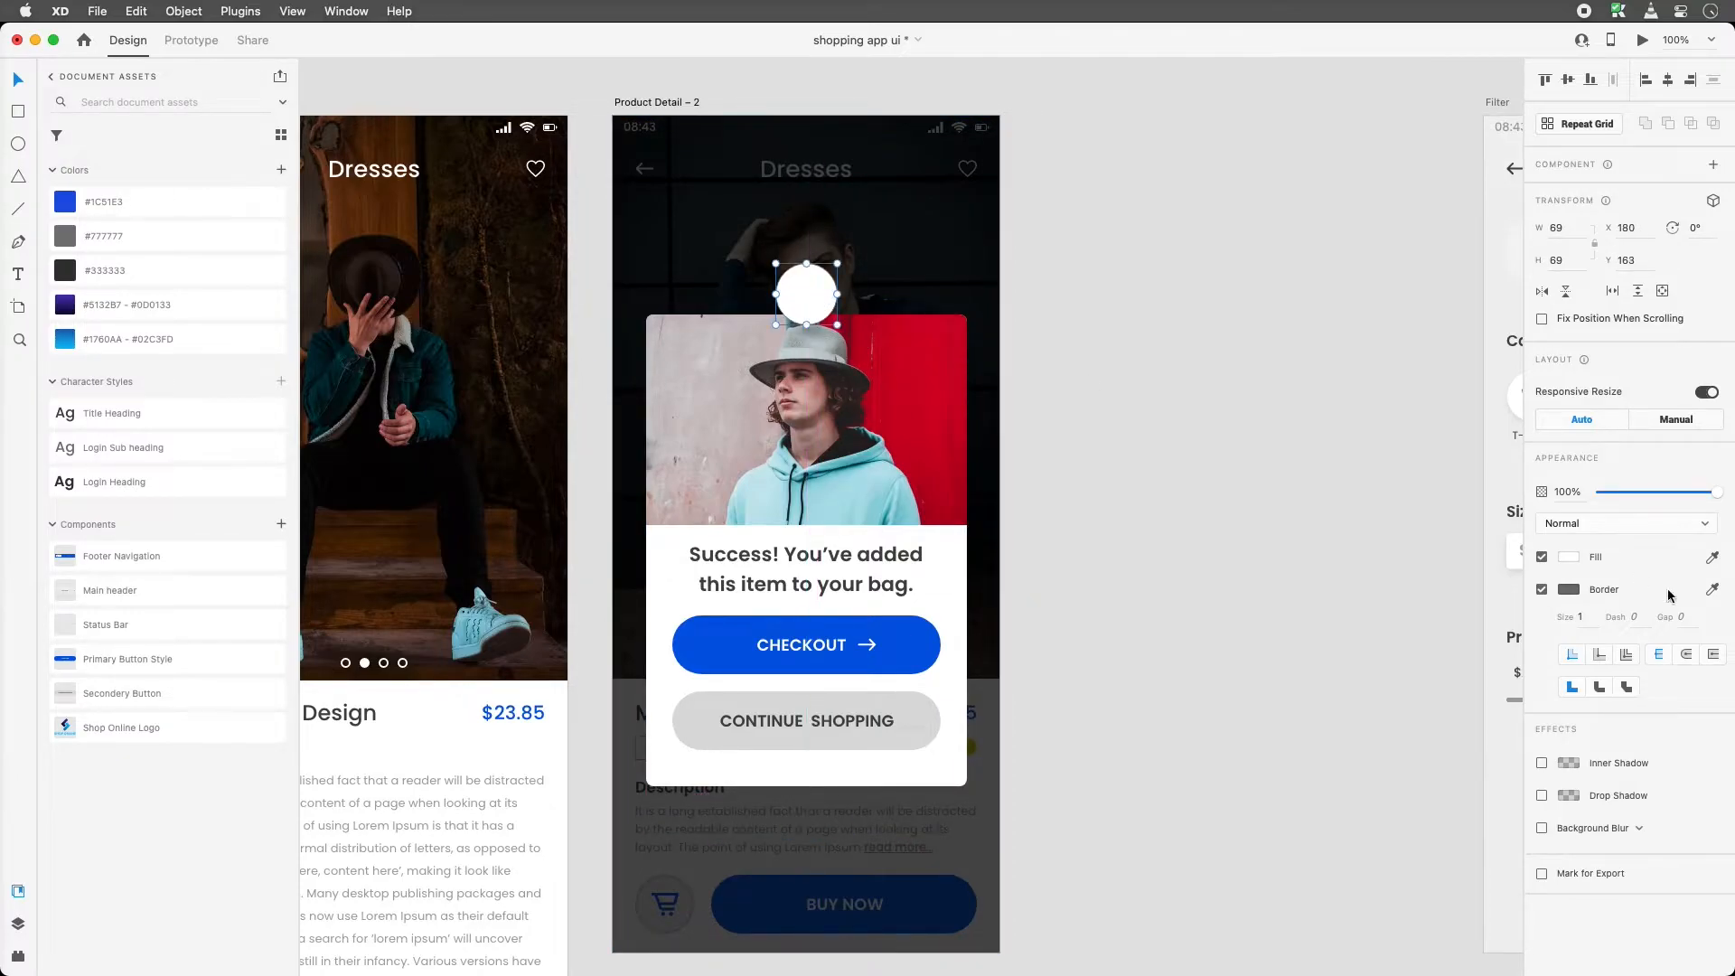
left_click(1541, 590)
Enlarge the circle to 78 × 78 and centre it above the card at X 175, Y 117
left_click_drag(814, 312, 786, 264)
key("super+z")
key("Escape")
left_click(931, 354)
left_click(1669, 80)
left_click(1386, 248)
Fill the circle with dark grey #535353 and move it below the card to Y 769
left_click(811, 268)
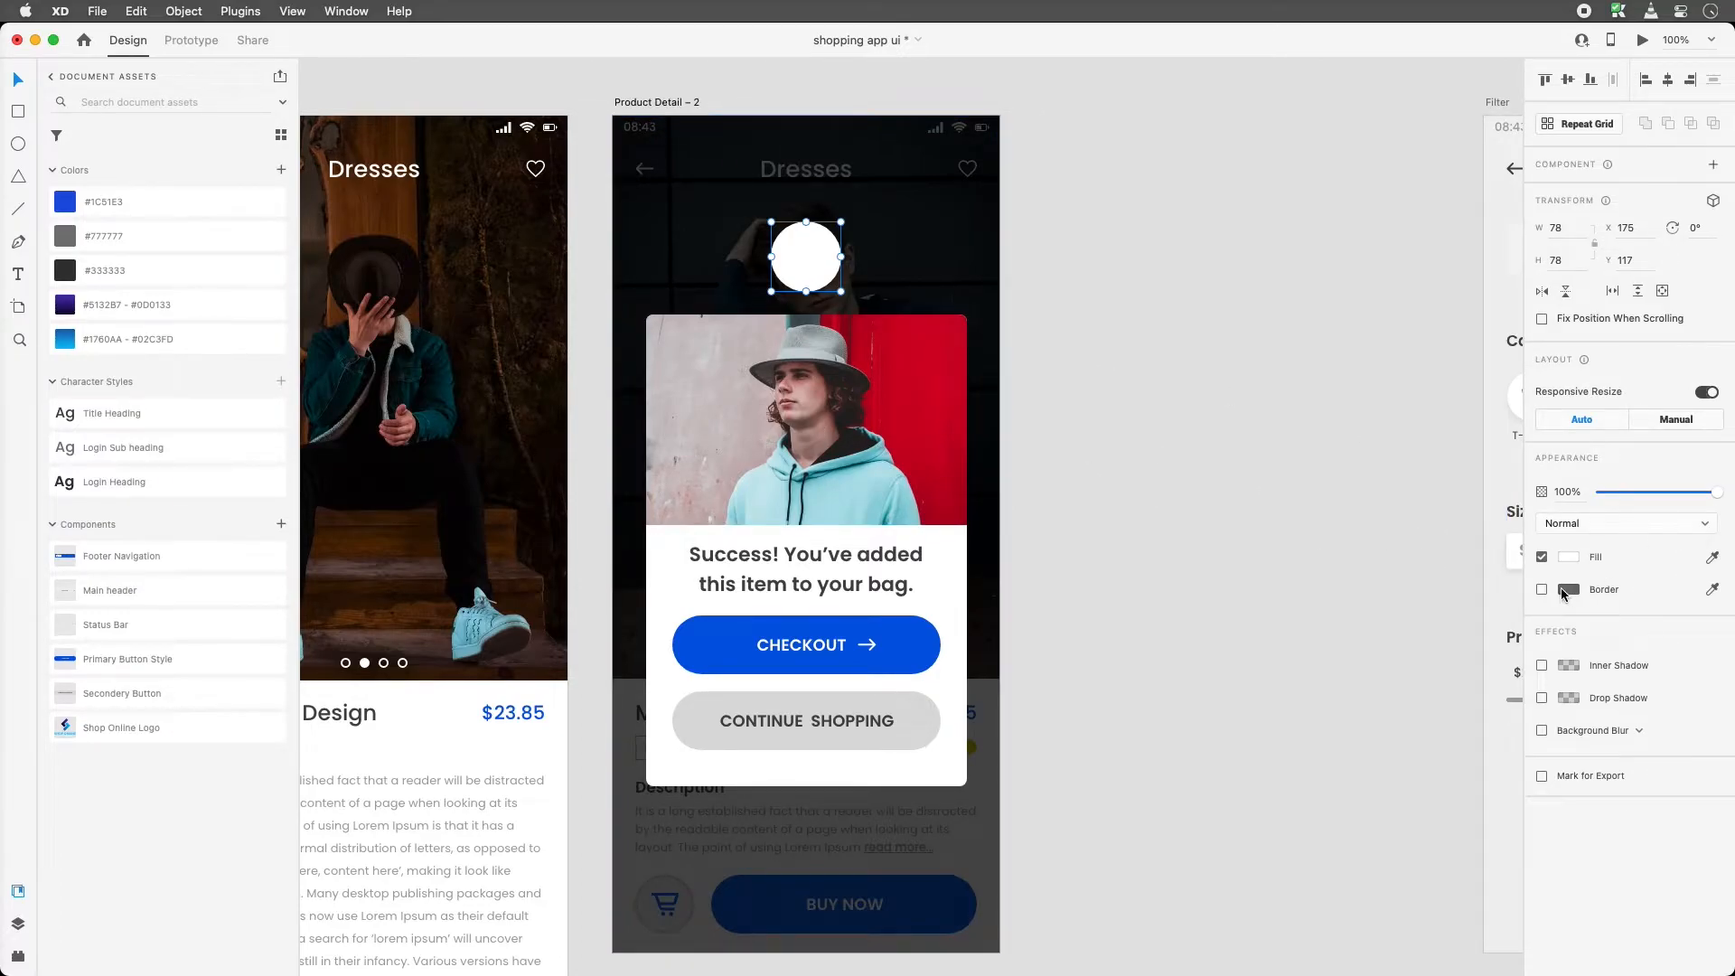
left_click(1568, 558)
left_click_drag(1354, 468, 1352, 590)
left_click(1374, 663)
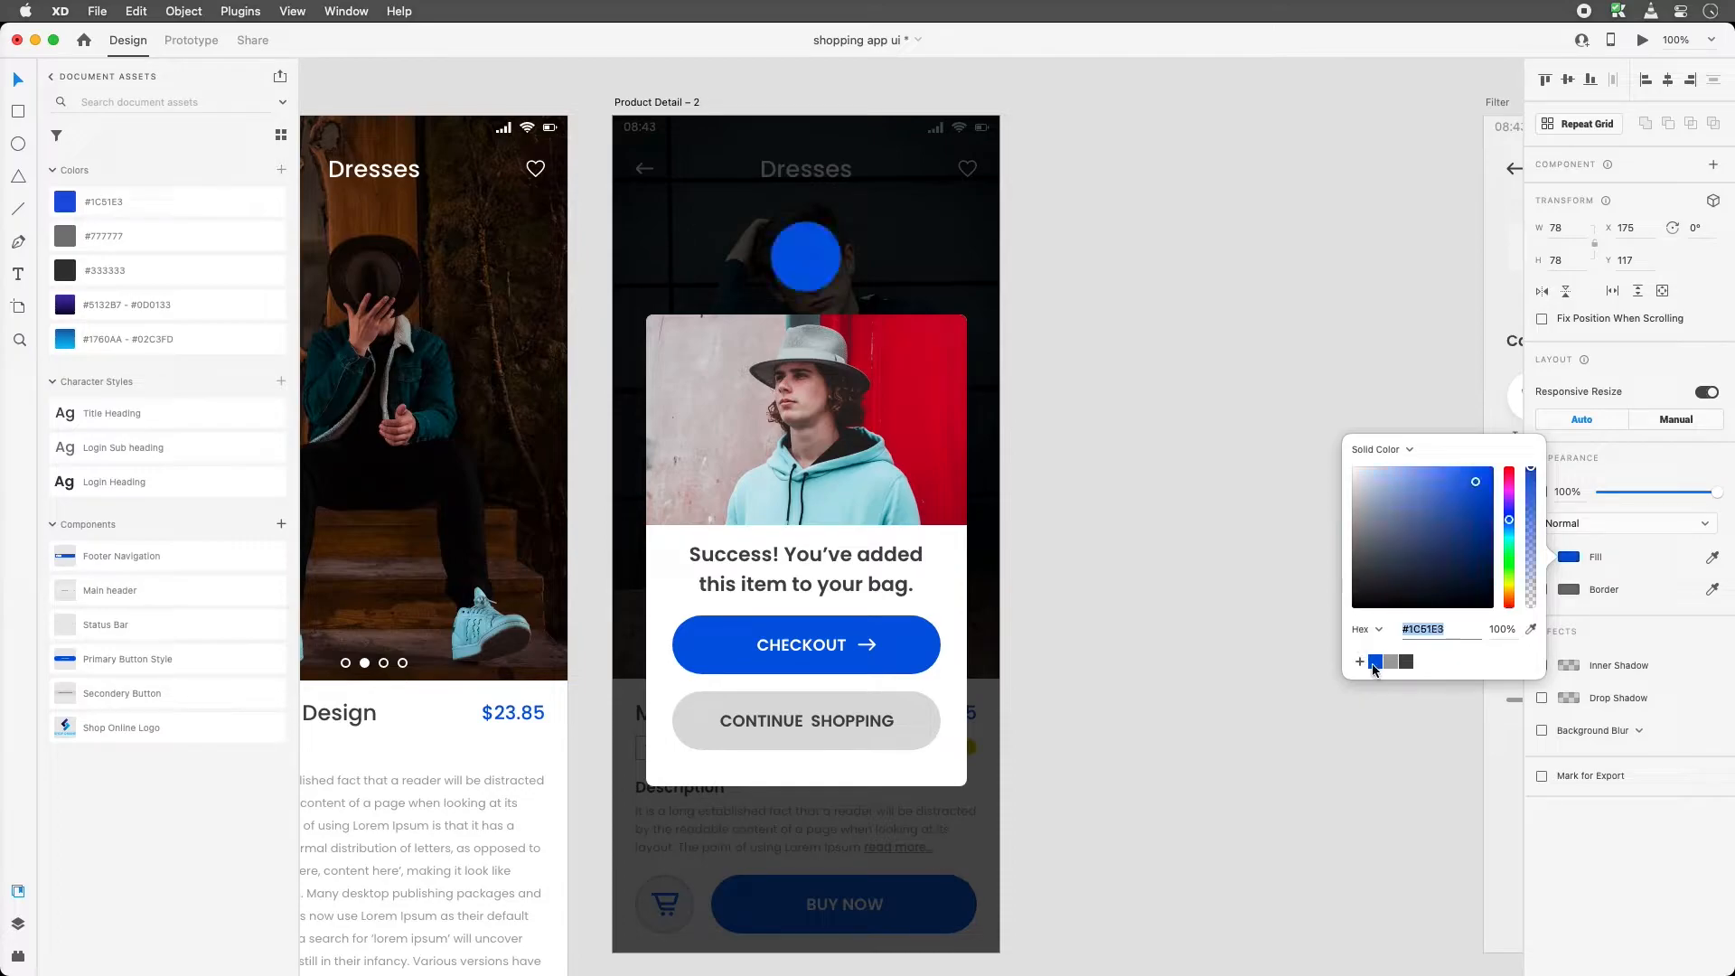
left_click(1390, 662)
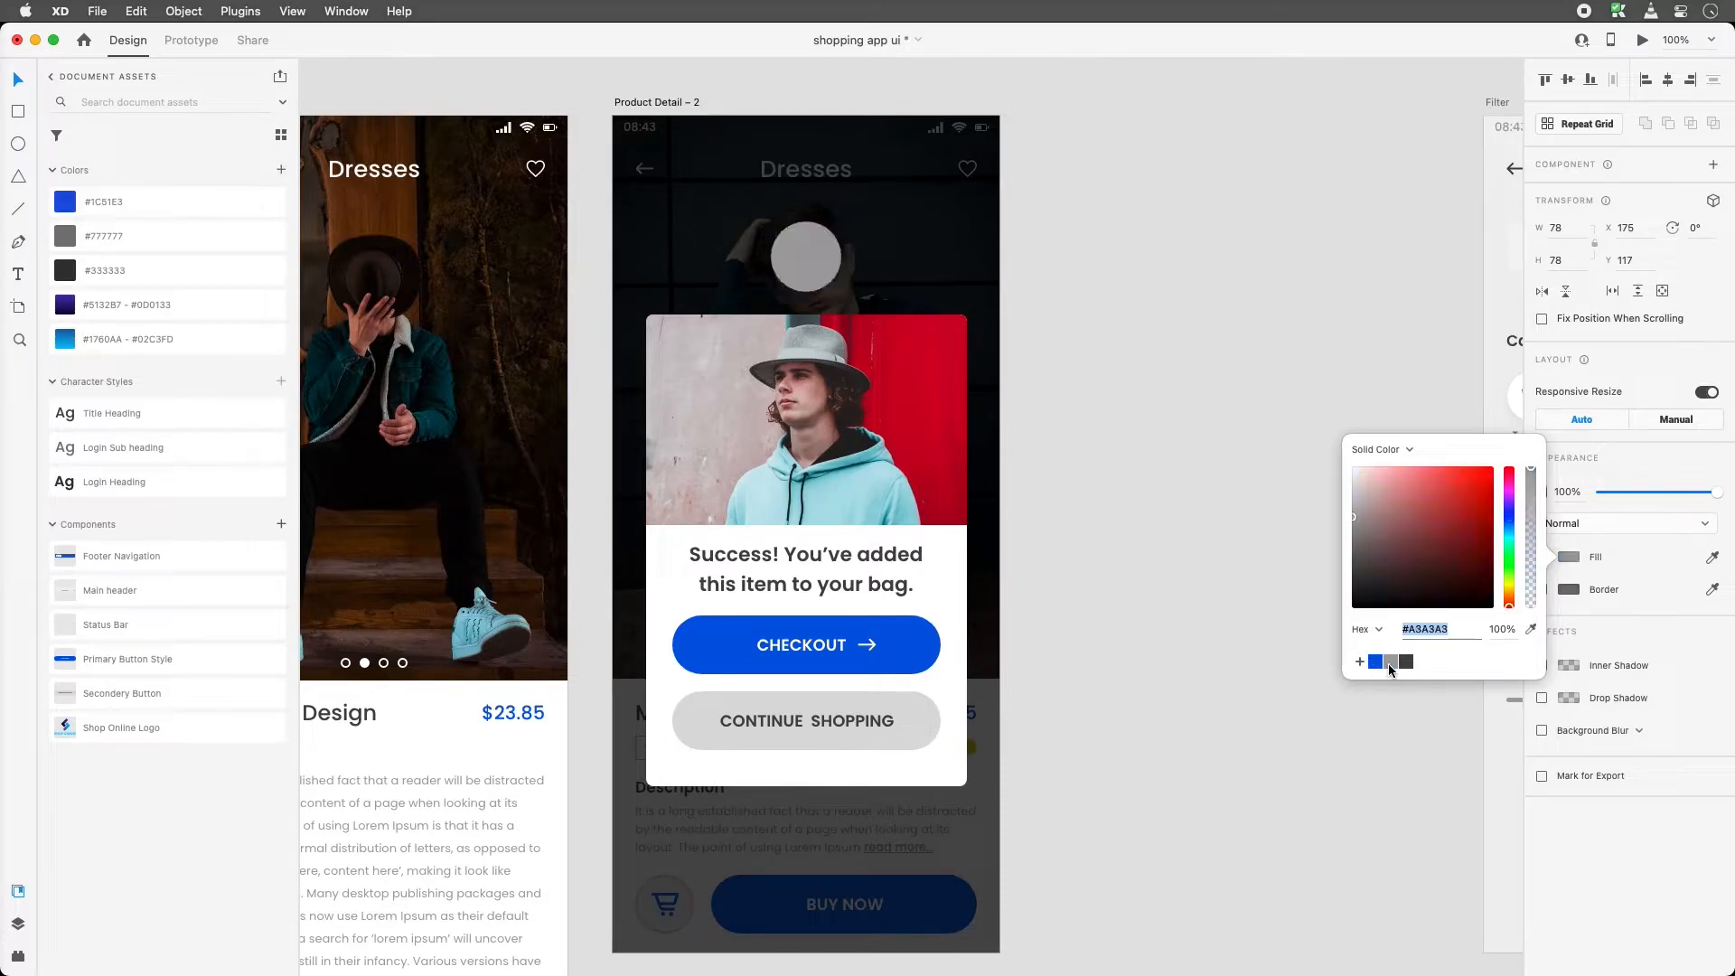
left_click(1407, 663)
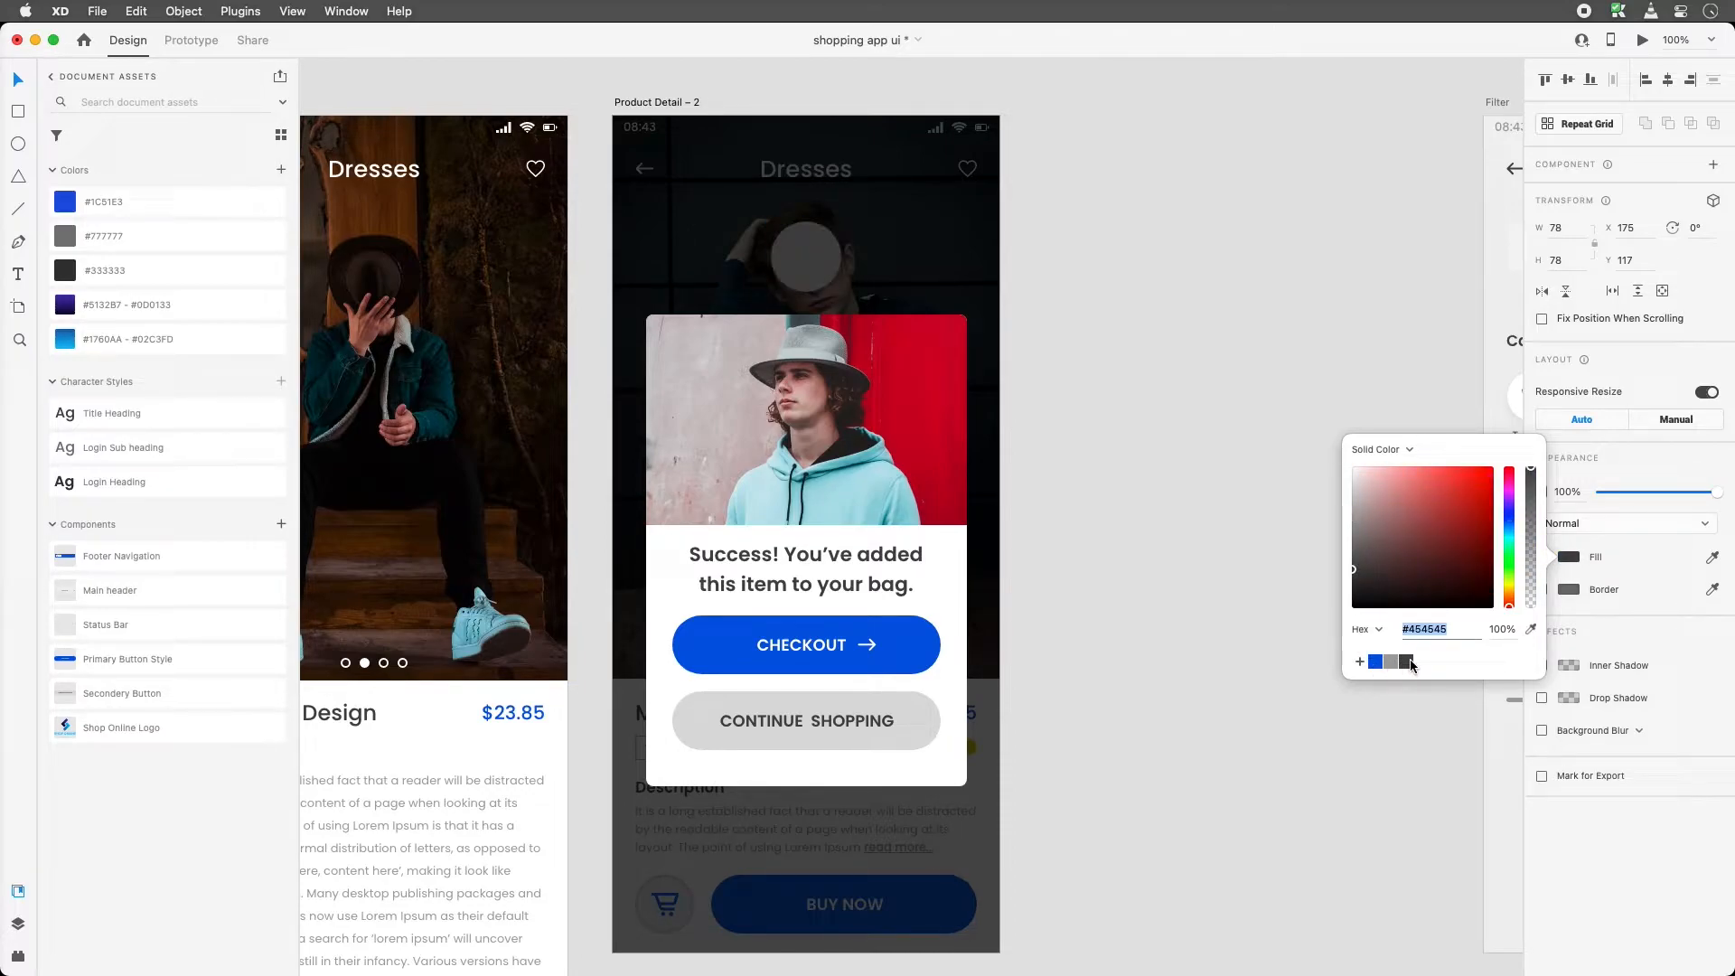
mouse_move(1355, 575)
left_mouse_down()
mouse_move(1350, 526)
mouse_move(1342, 565)
left_mouse_up()
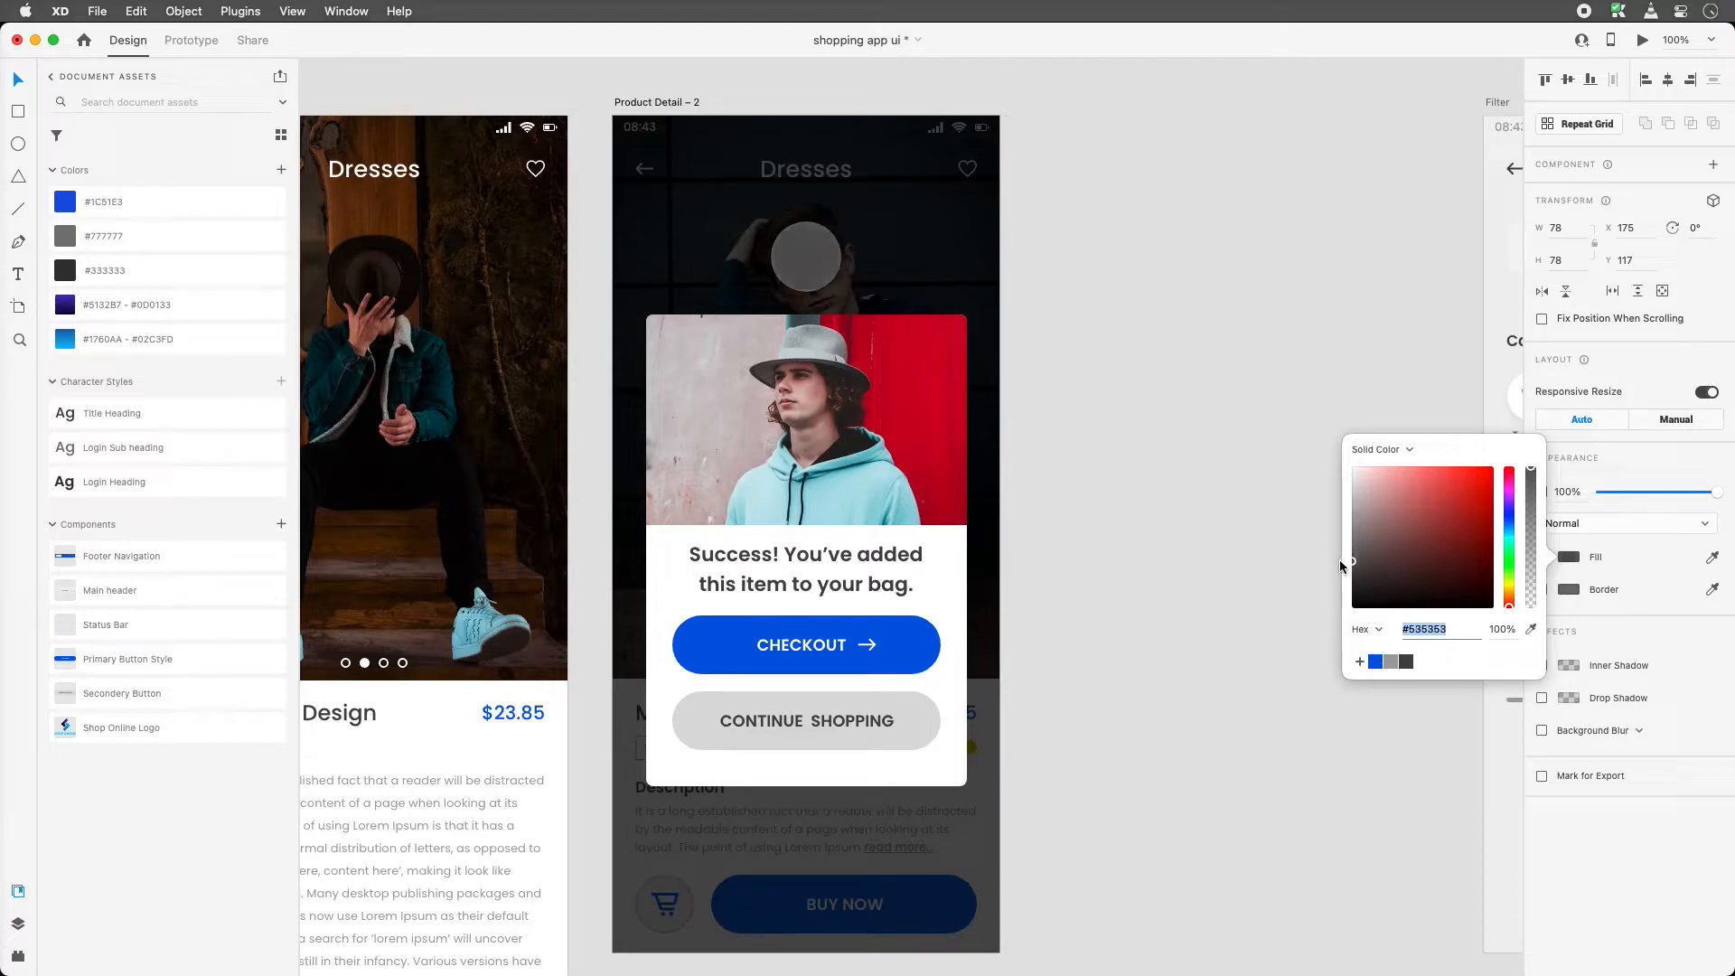
left_click(1123, 273)
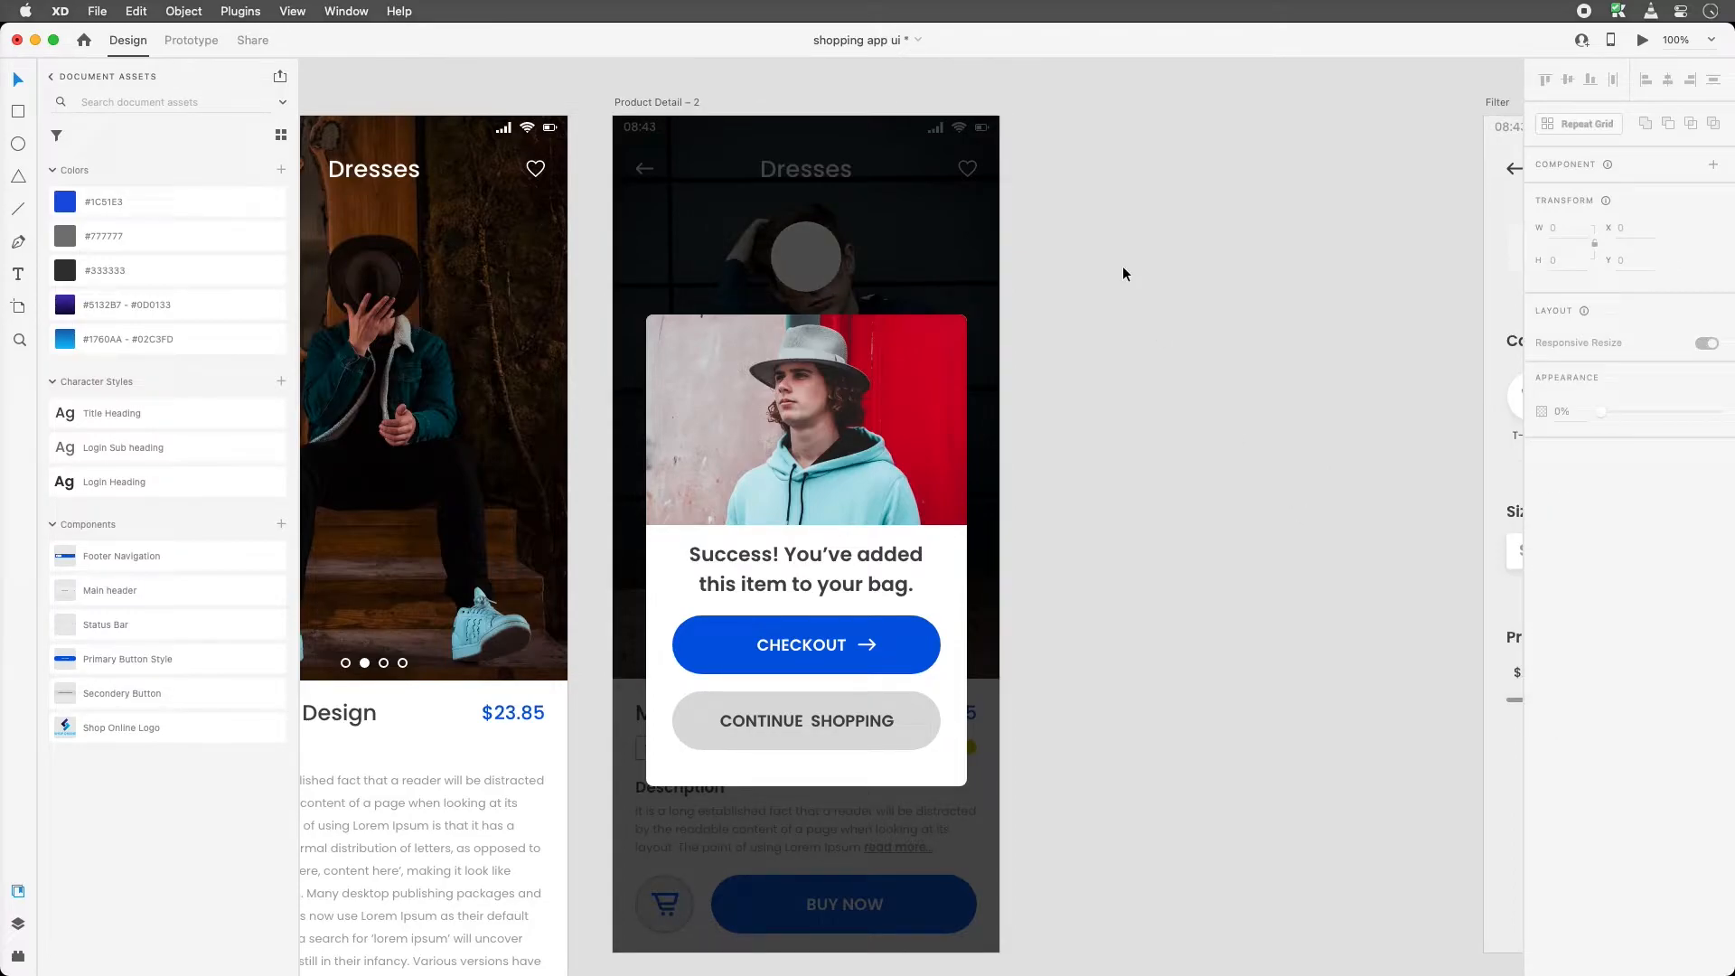
left_click_drag(825, 248, 810, 842)
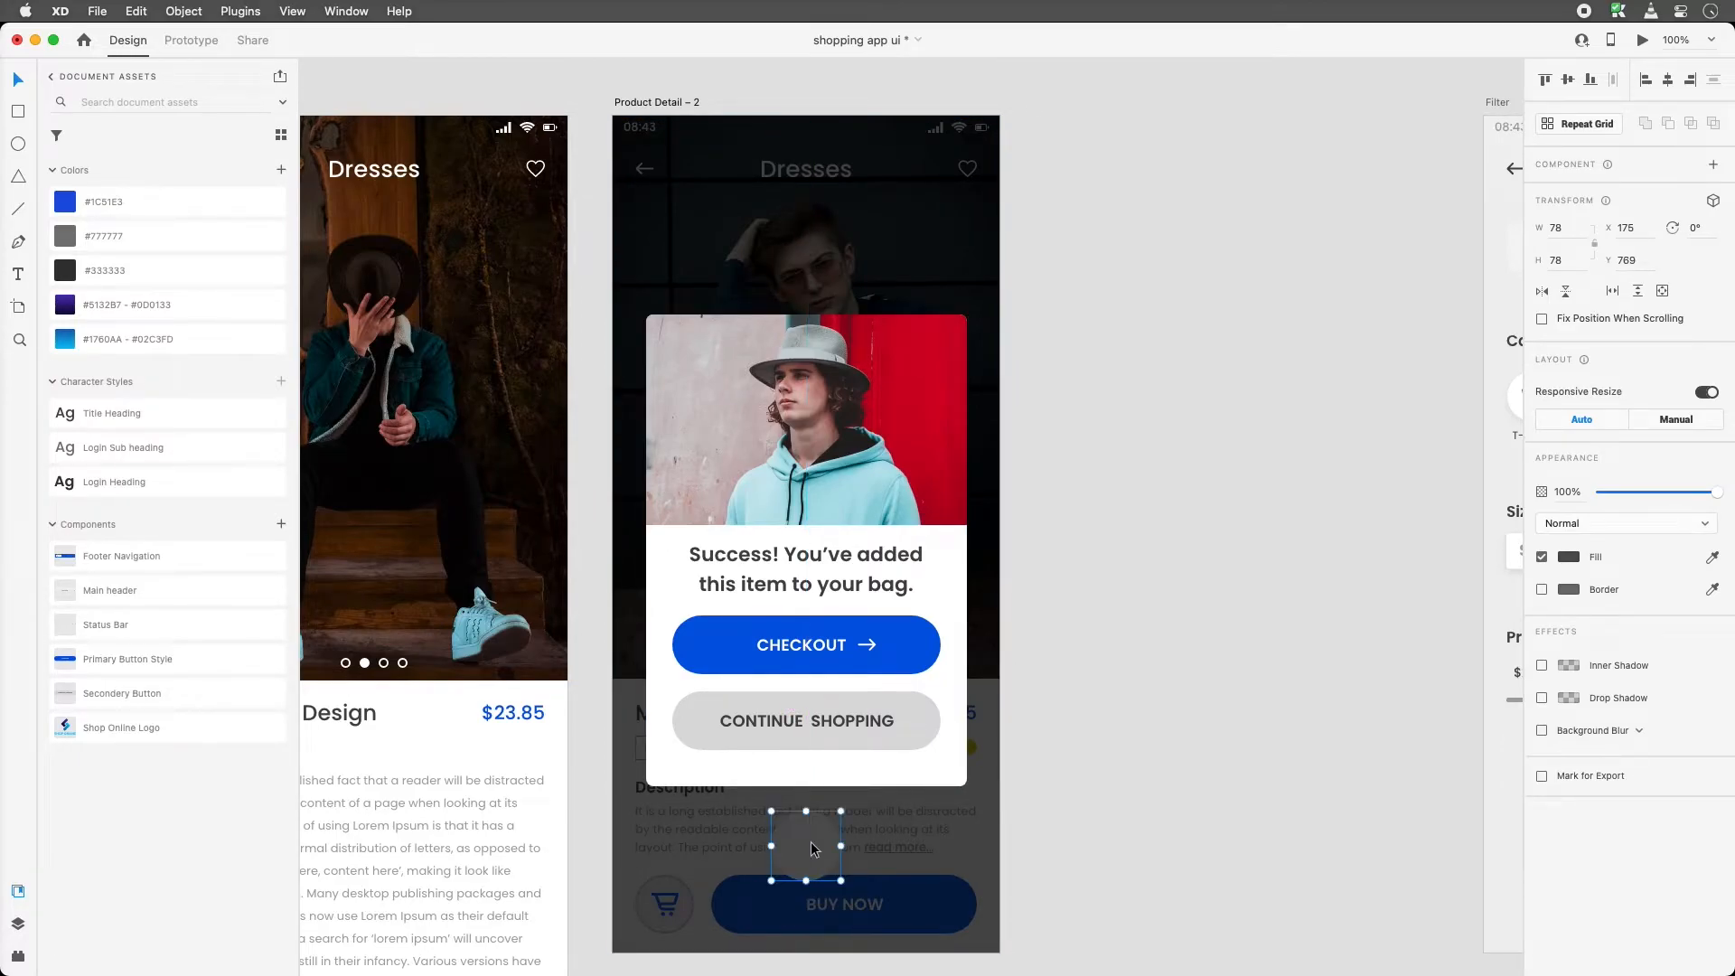
Increase the fill opacity of the full-screen dark overlay to darken the background behind the card
left_click(806, 171)
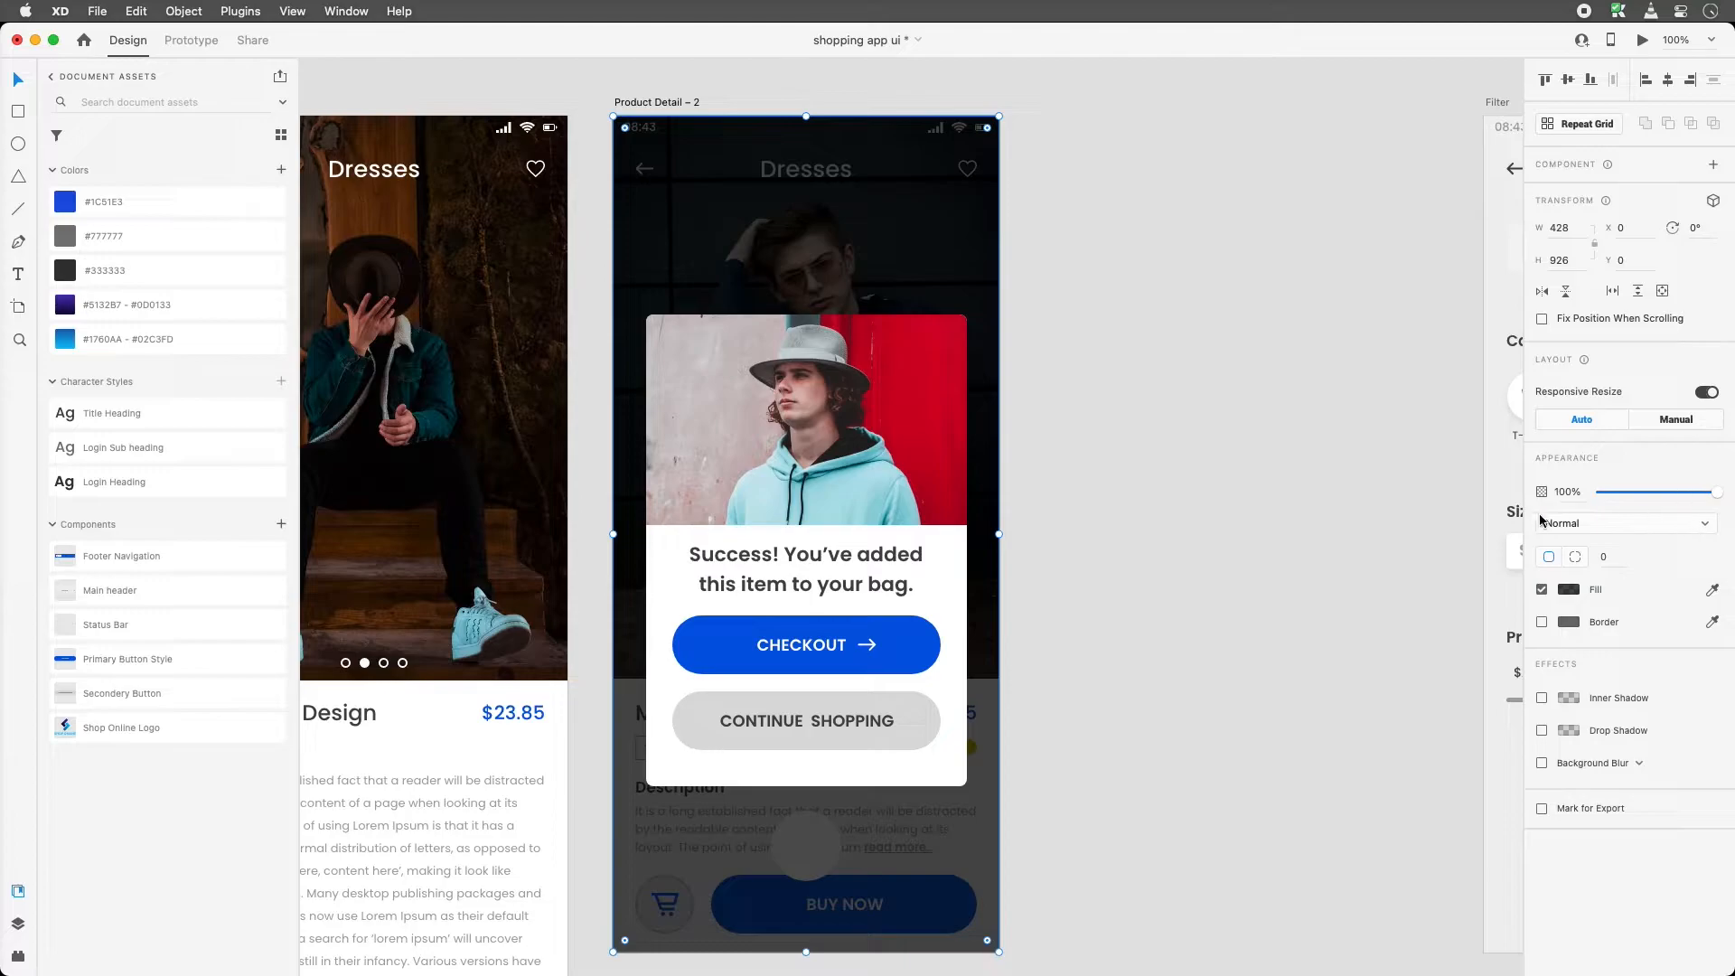
left_click(1569, 589)
left_click_drag(1531, 556, 1530, 527)
left_click(1263, 546)
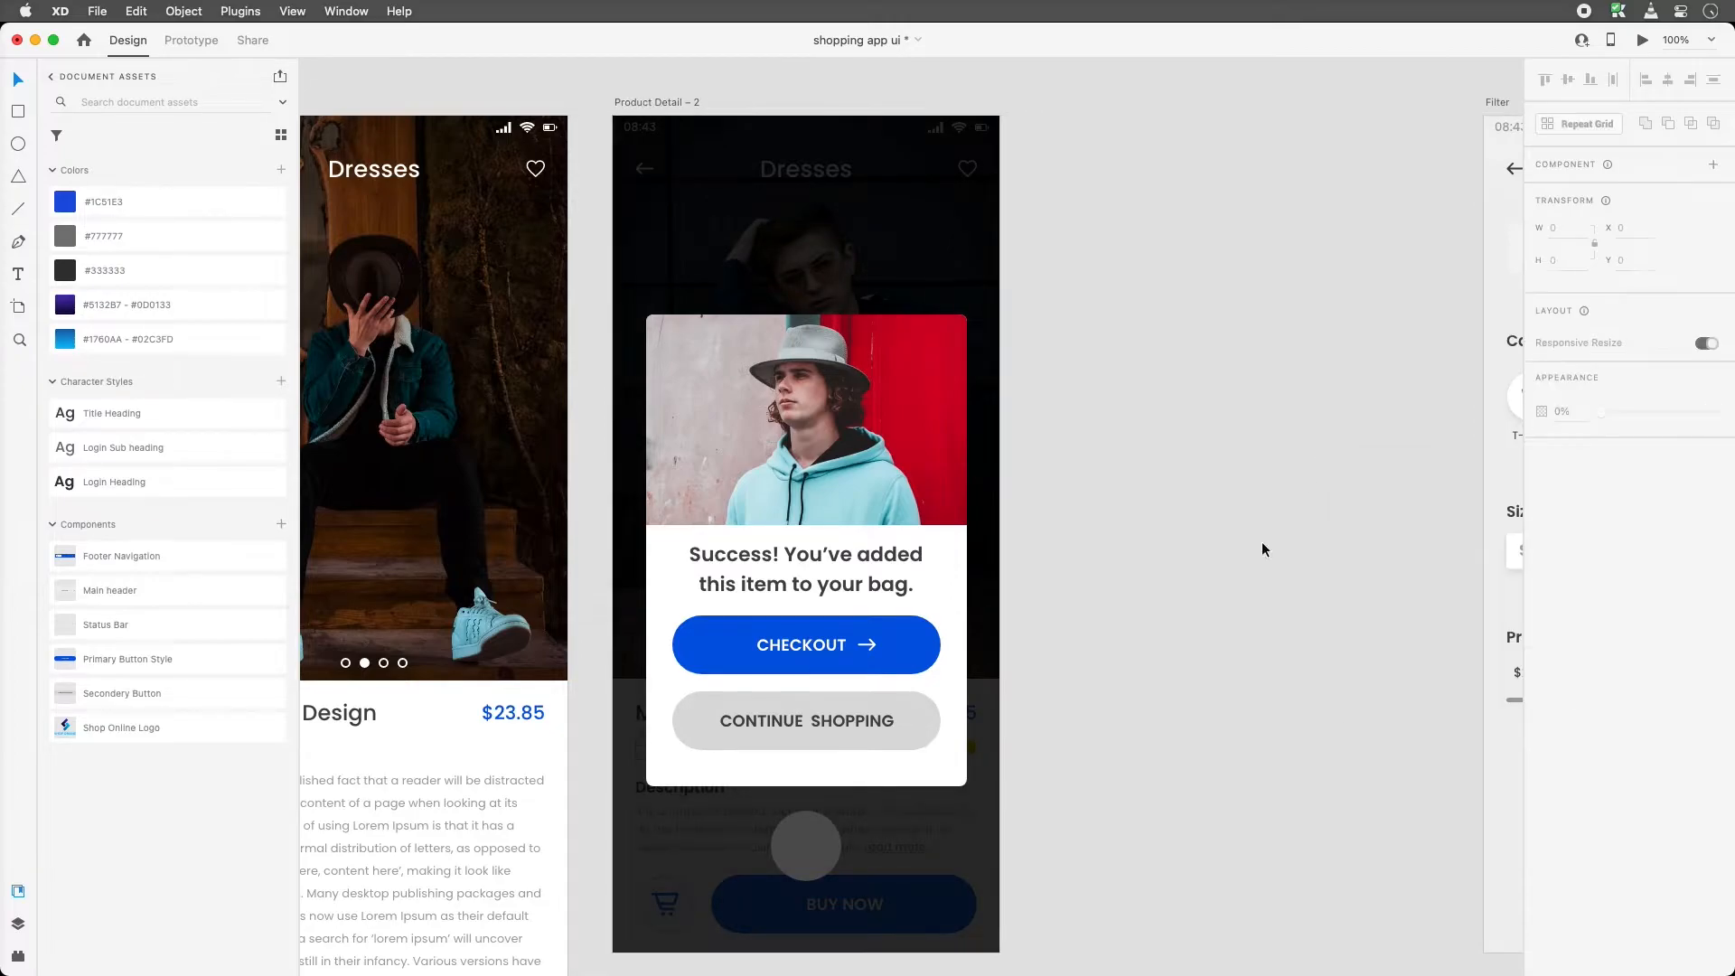
Lighten the circle's fill to #A8A8A8 and nudge it down to Y 774
left_click(799, 844)
left_click(1562, 557)
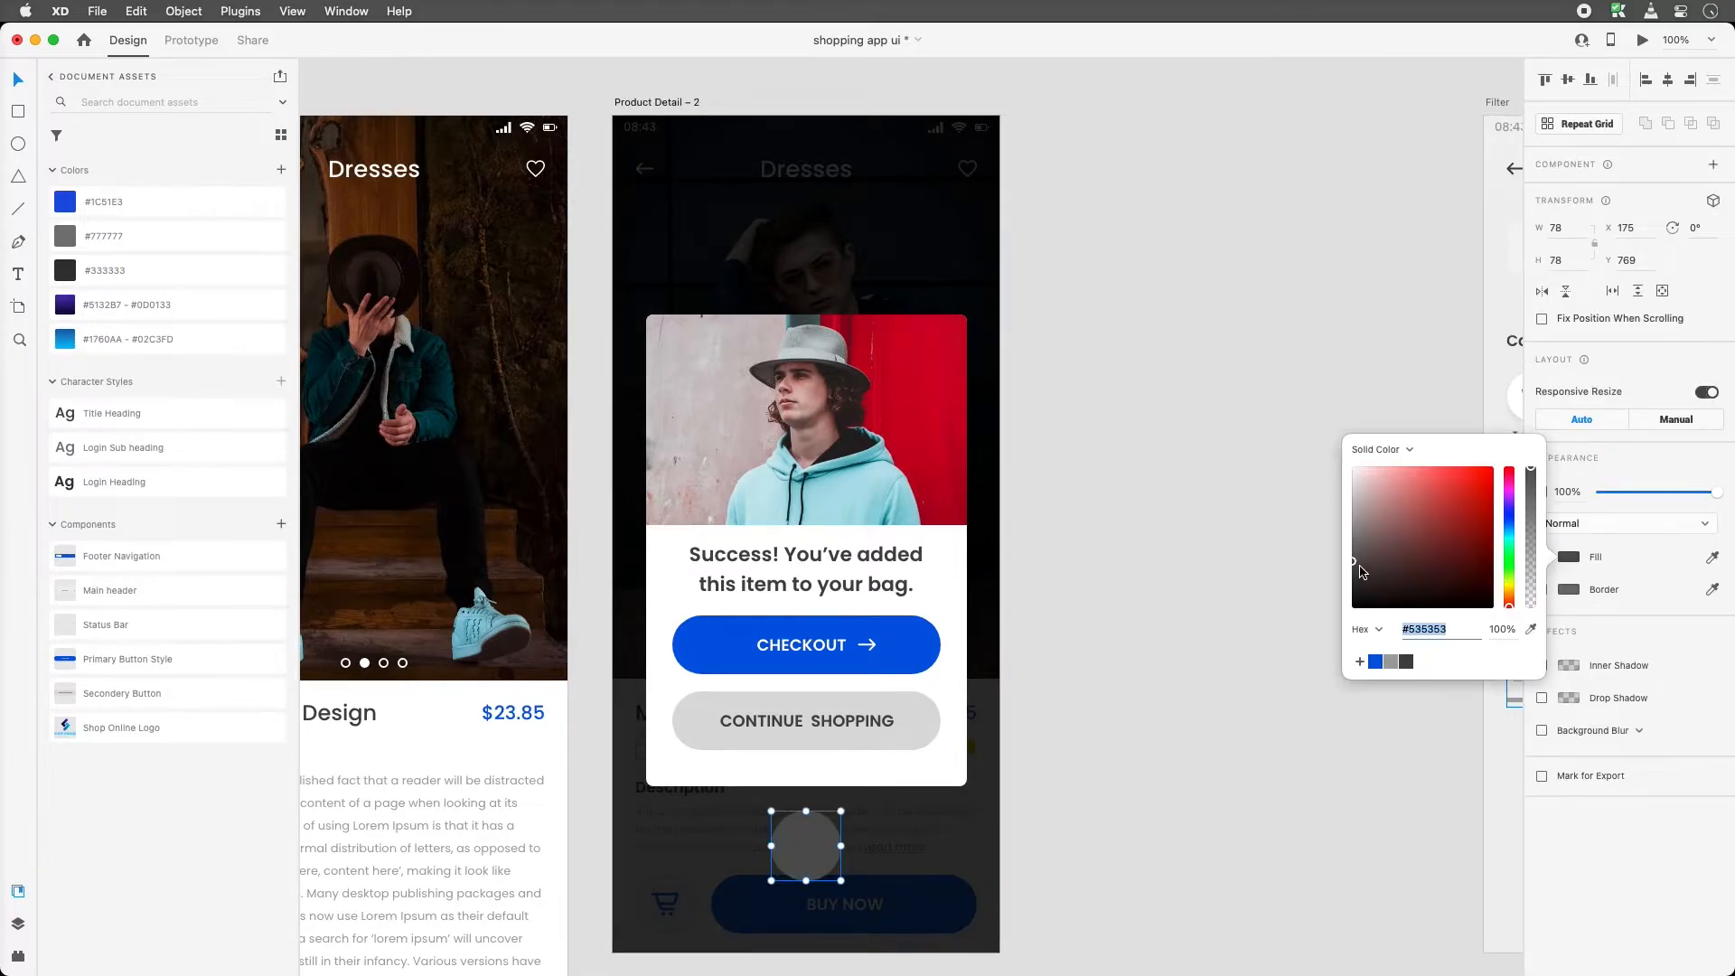
left_click_drag(1354, 562, 1352, 518)
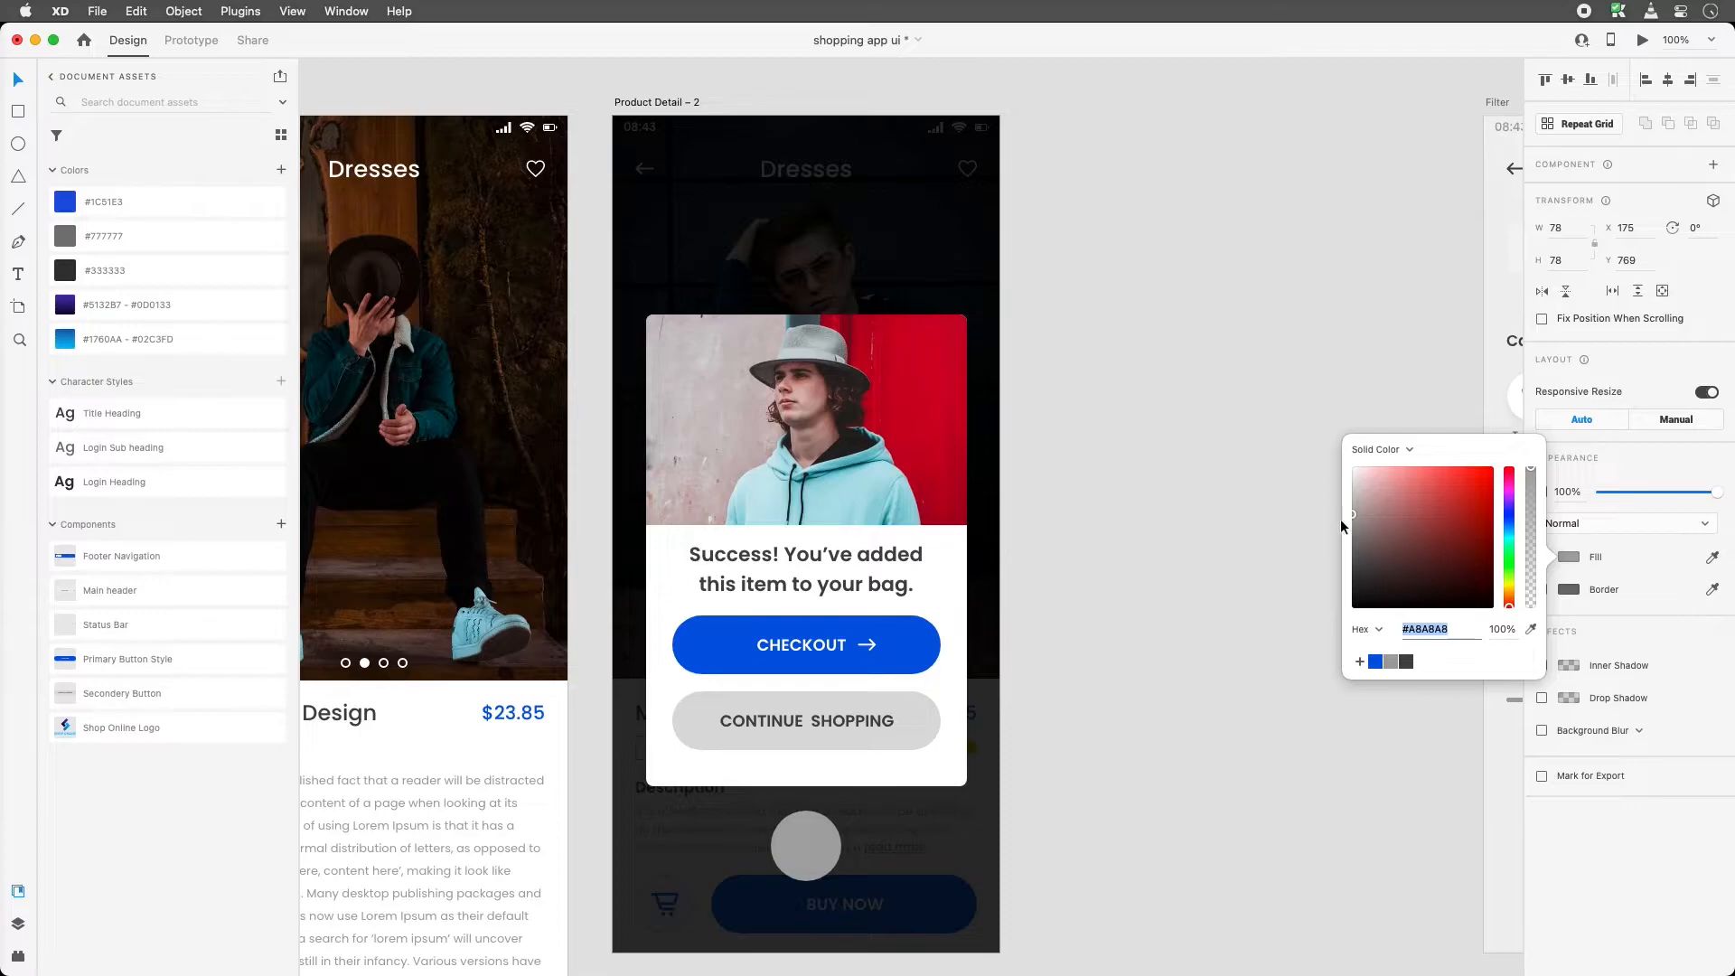
left_click(1070, 317)
left_click_drag(809, 835, 818, 836)
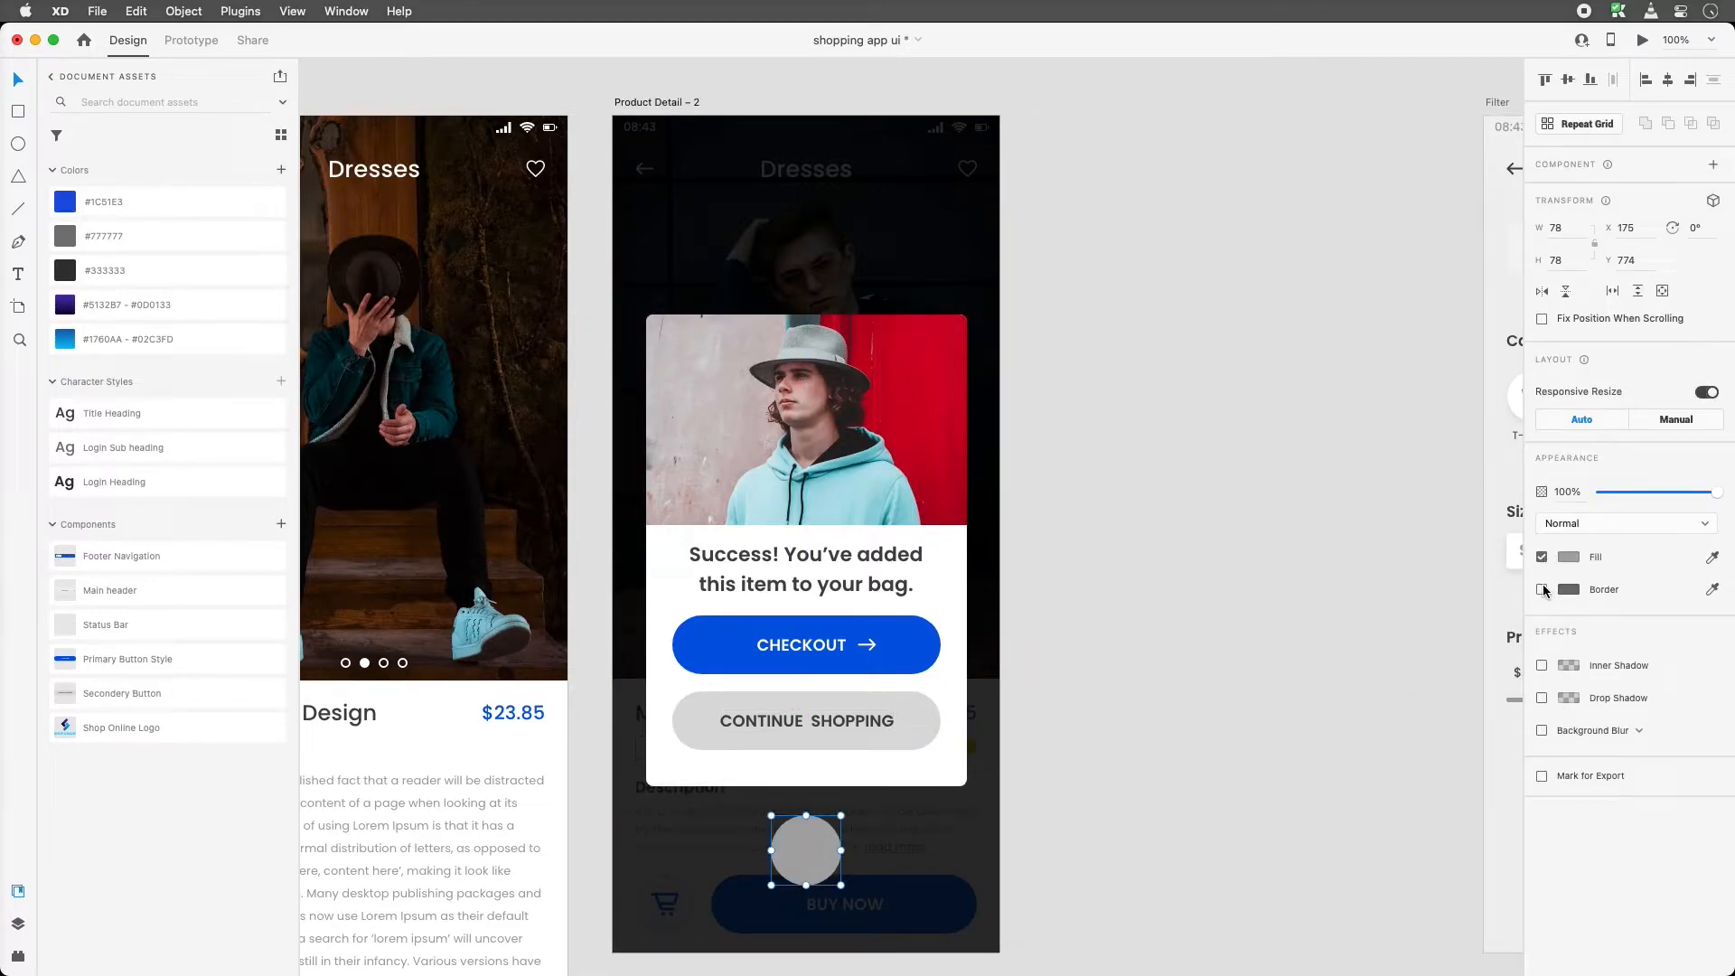
Turn the circle into an outline by removing its fill and enabling a border of size 3
left_click(1541, 589)
left_click(1541, 558)
left_click(1581, 616)
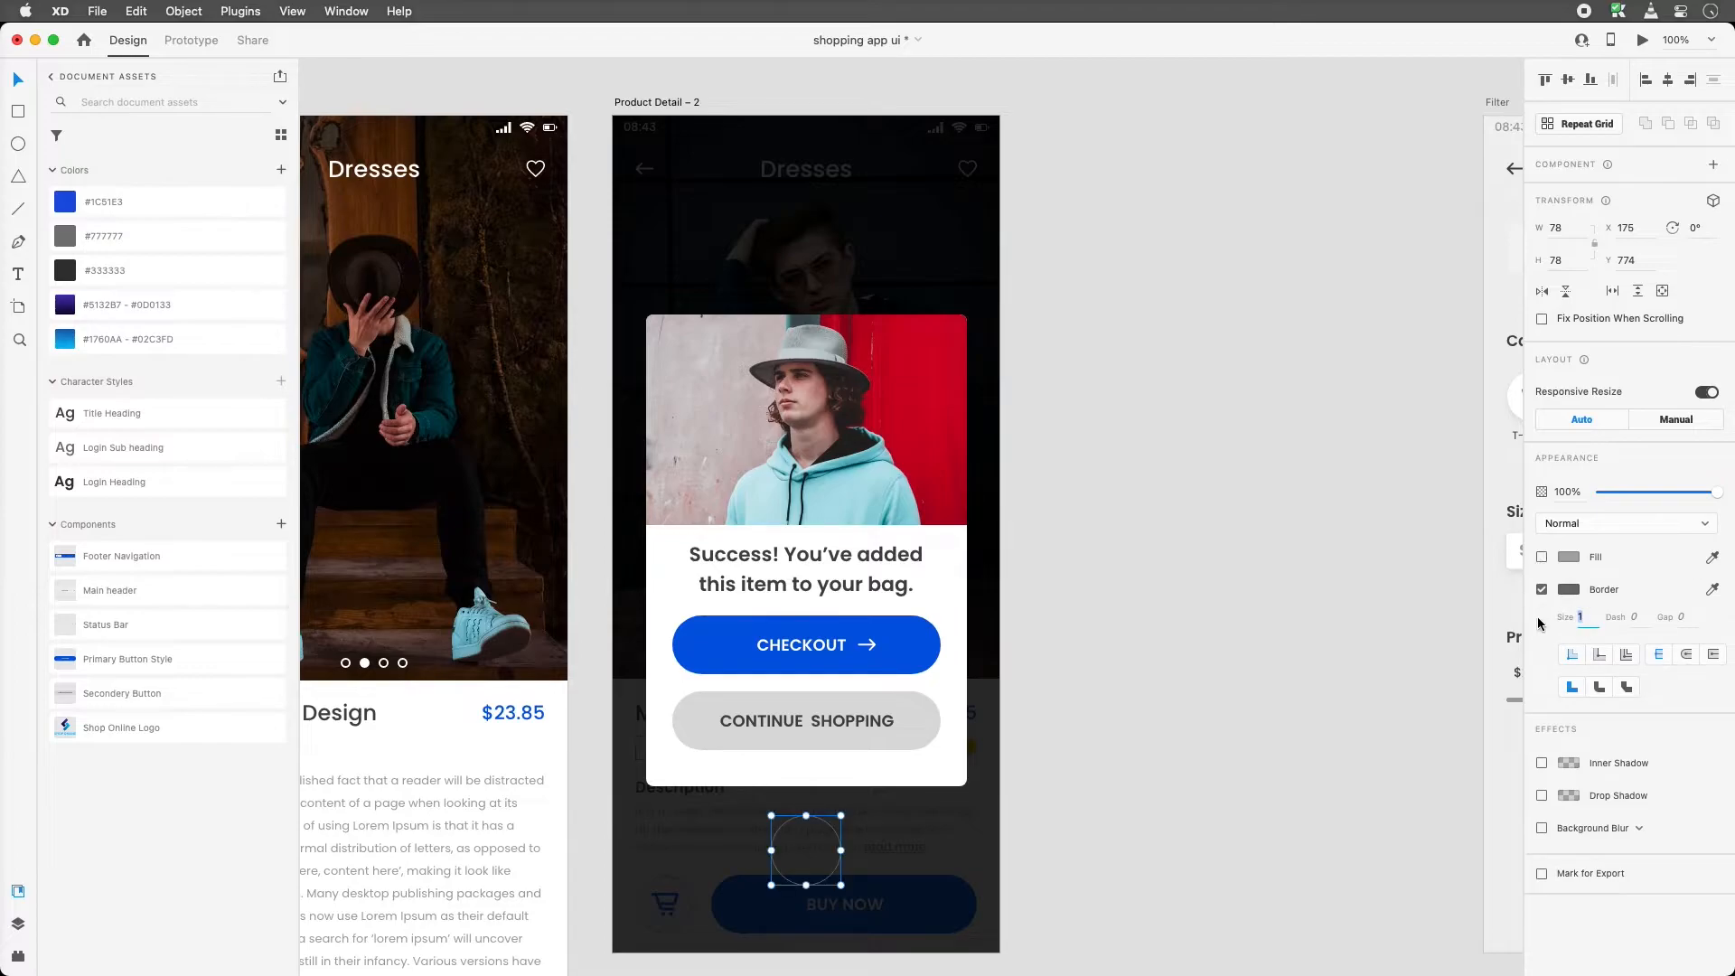
key("Return")
Draw a 45° diagonal line about 58 × 58 to the left of the circle
key("z")
left_click_drag(1088, 707, 573, 970)
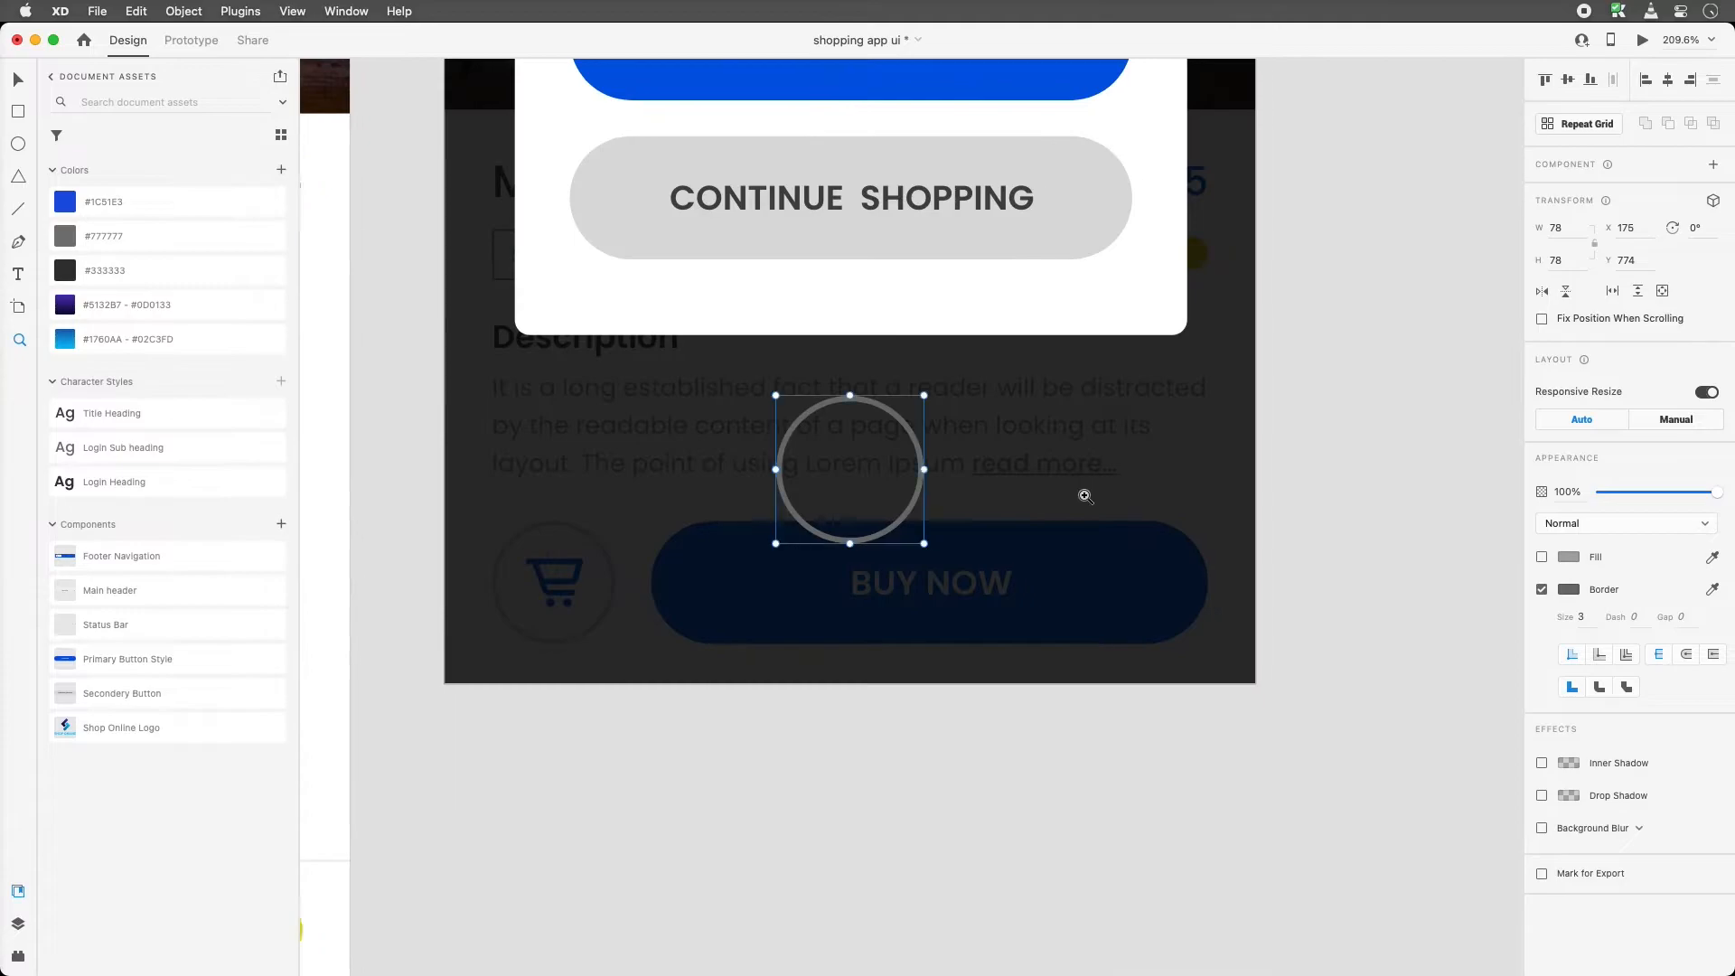
key("v")
left_click(18, 211)
left_click_drag(684, 404, 574, 514)
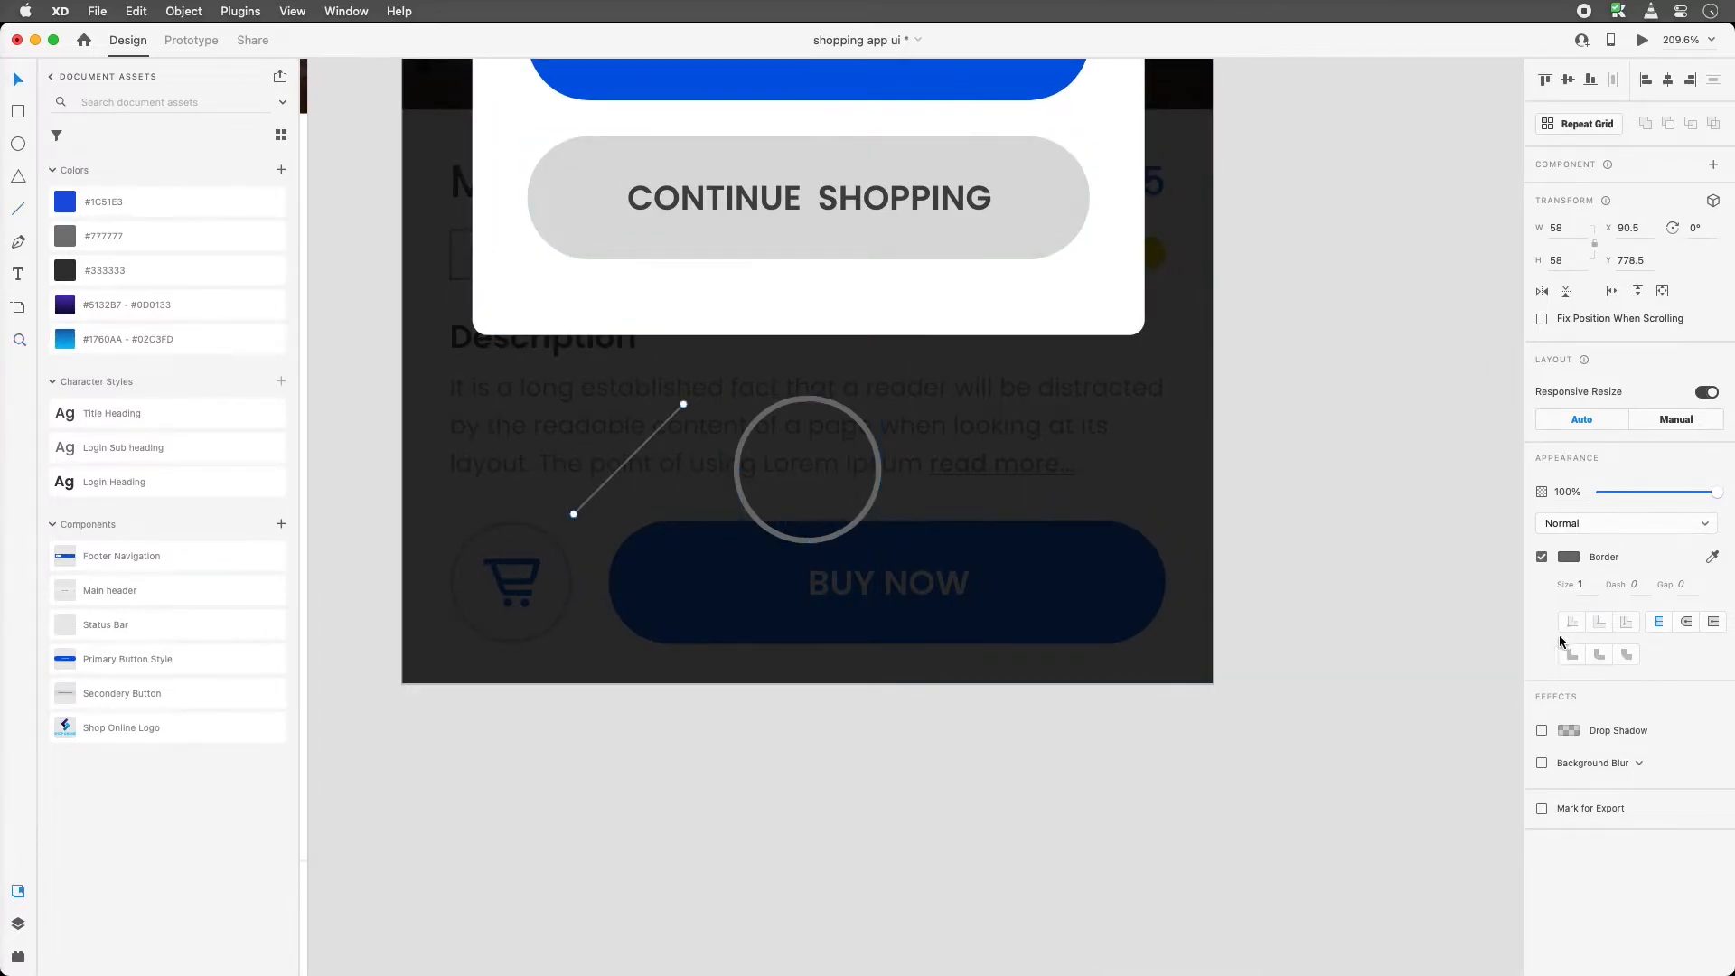
Give the diagonal line a white #FFFFFF border of size 3 with round caps
left_click(1581, 584)
type("3")
key("Return")
left_click(1569, 557)
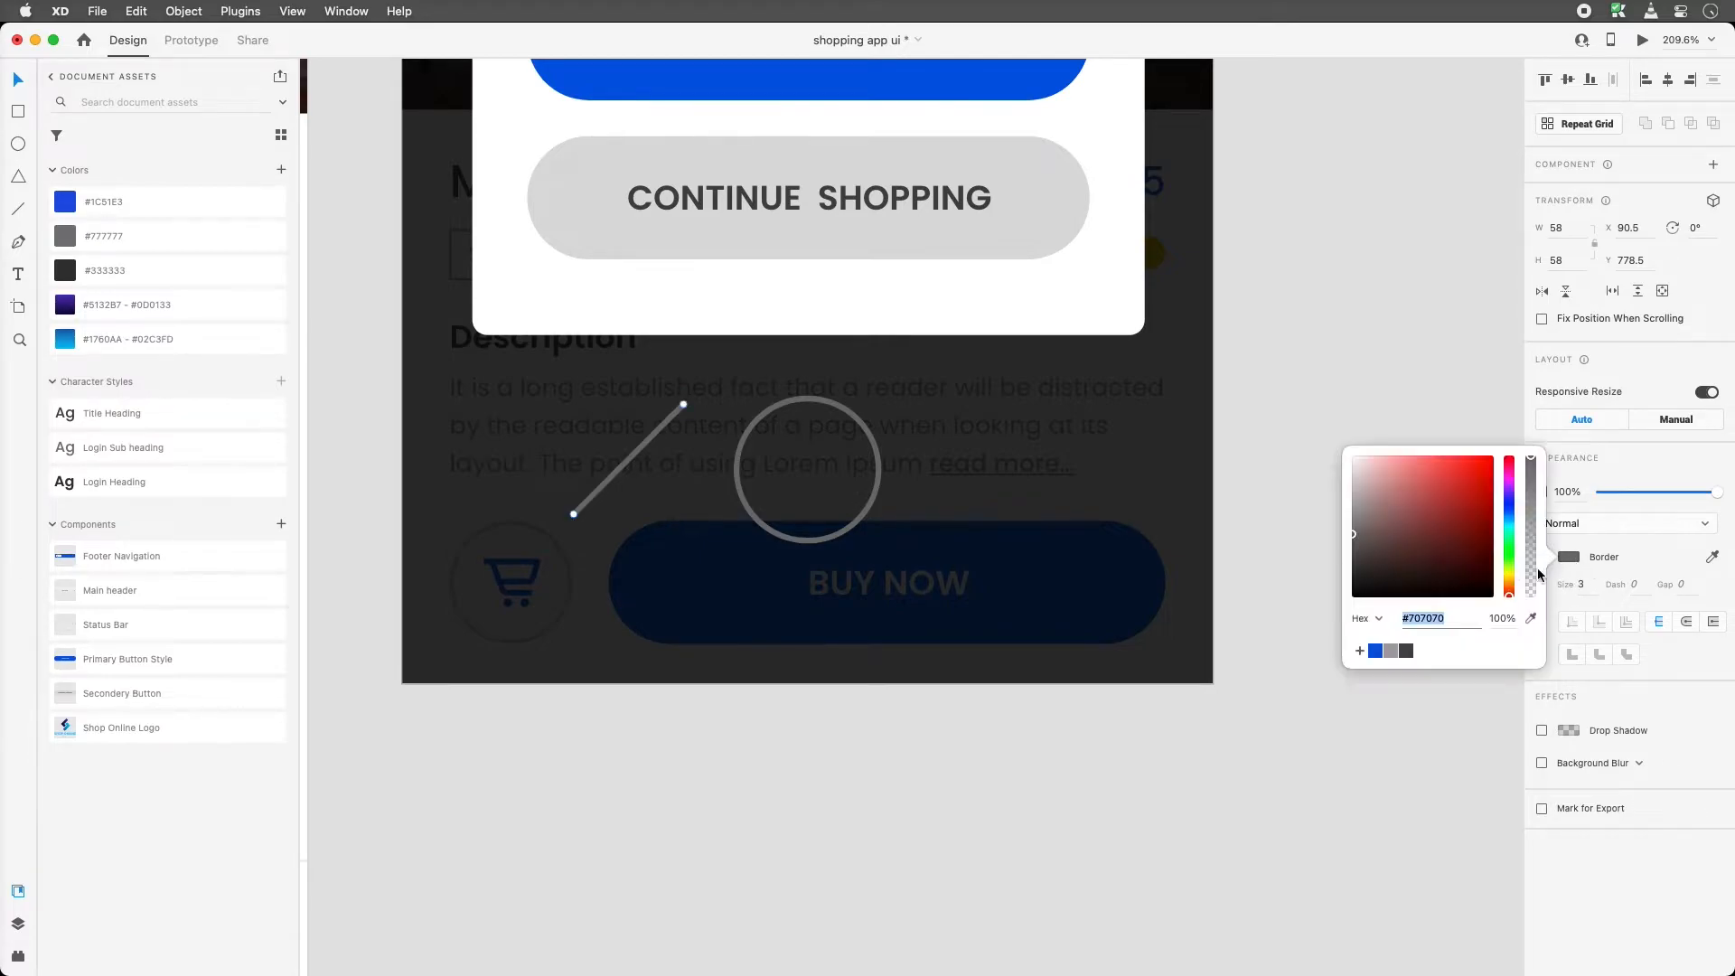
left_click_drag(1445, 566, 1326, 452)
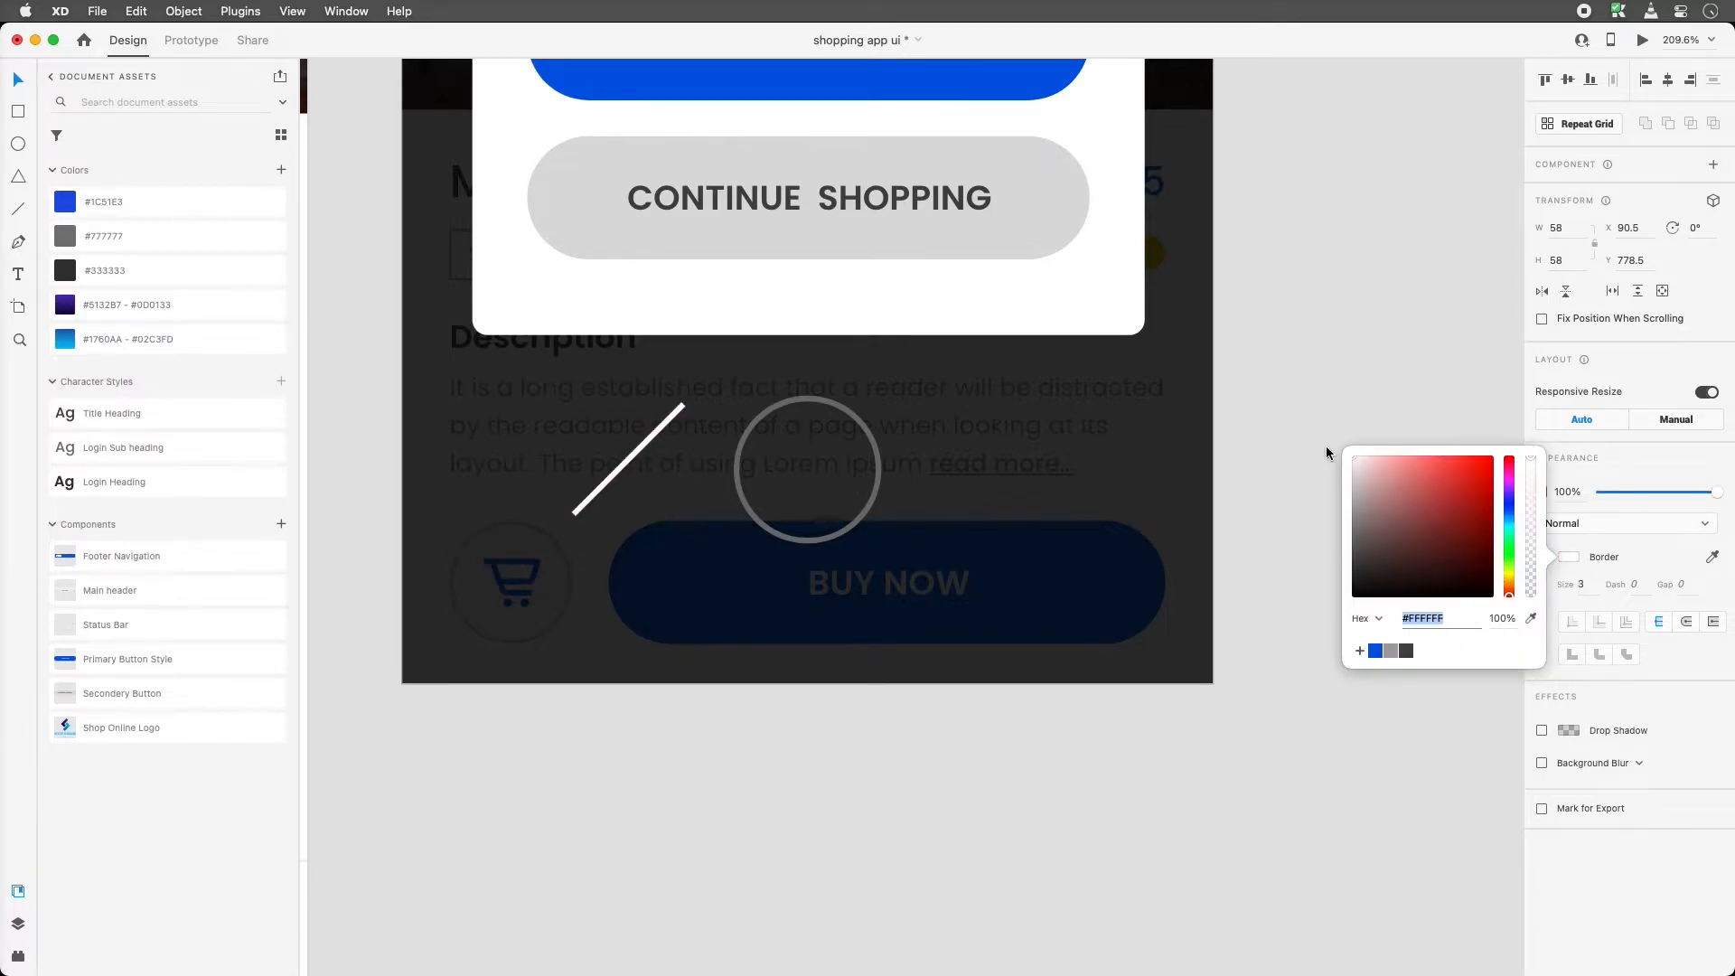
left_click(1687, 625)
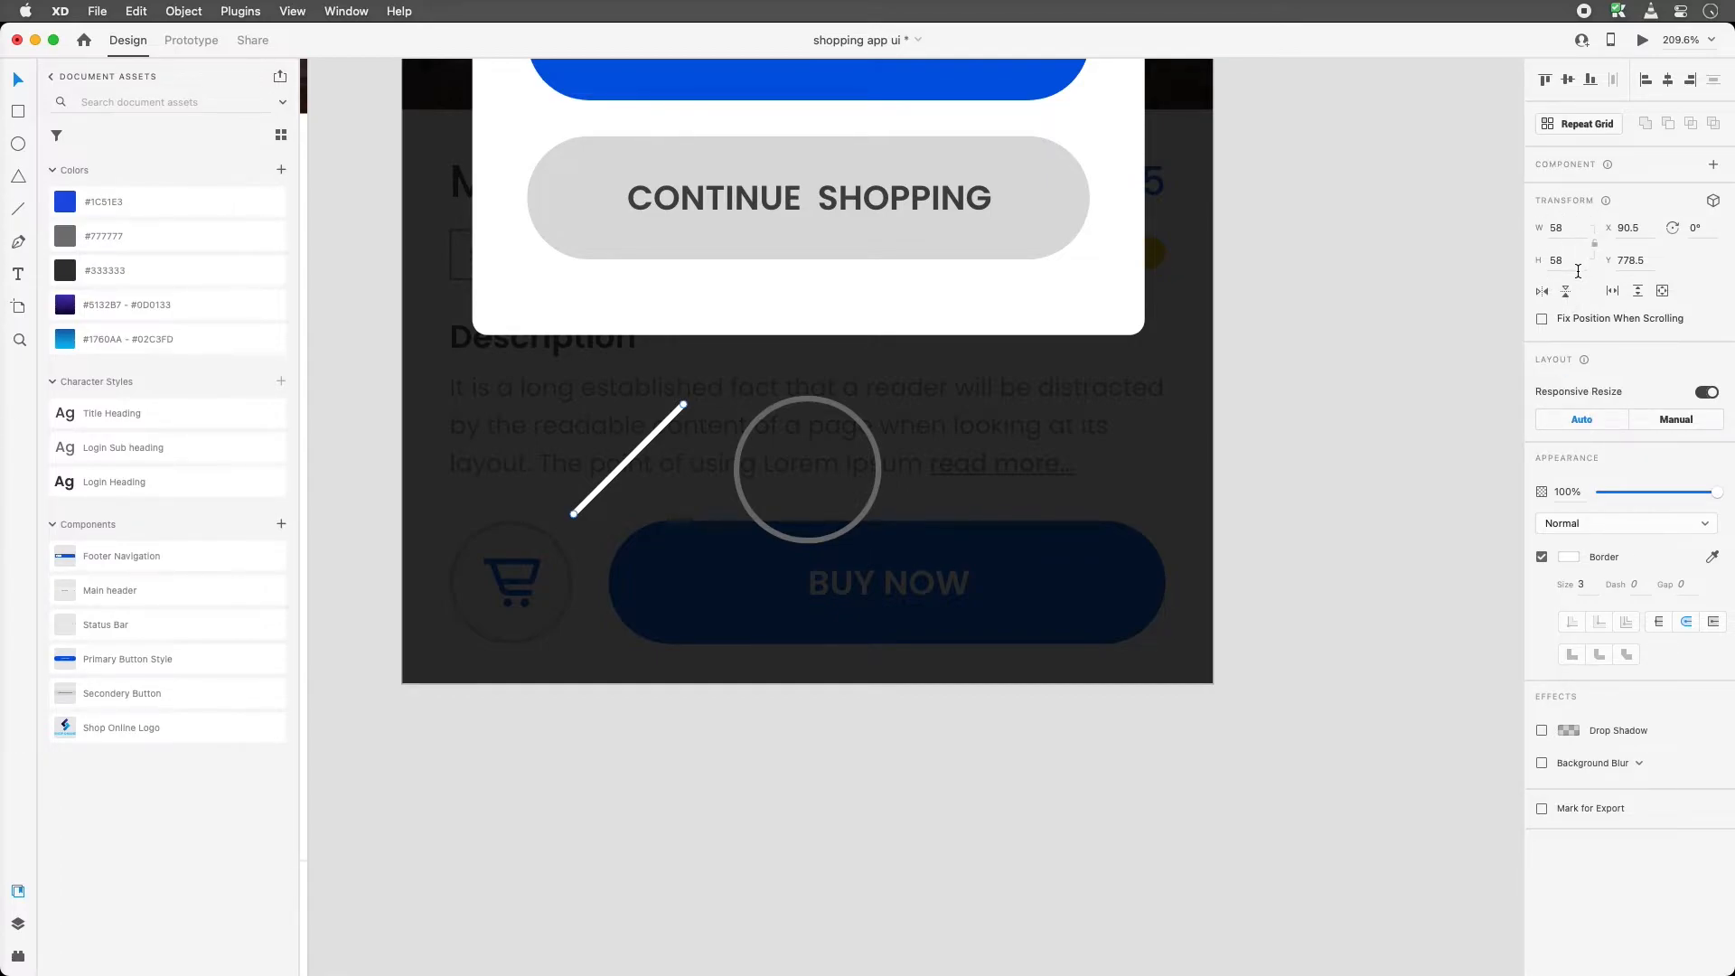
Flip the copied diagonal line horizontally to form an X and set both lines' border size to 5
left_click(1543, 292)
left_click(657, 434, "shift")
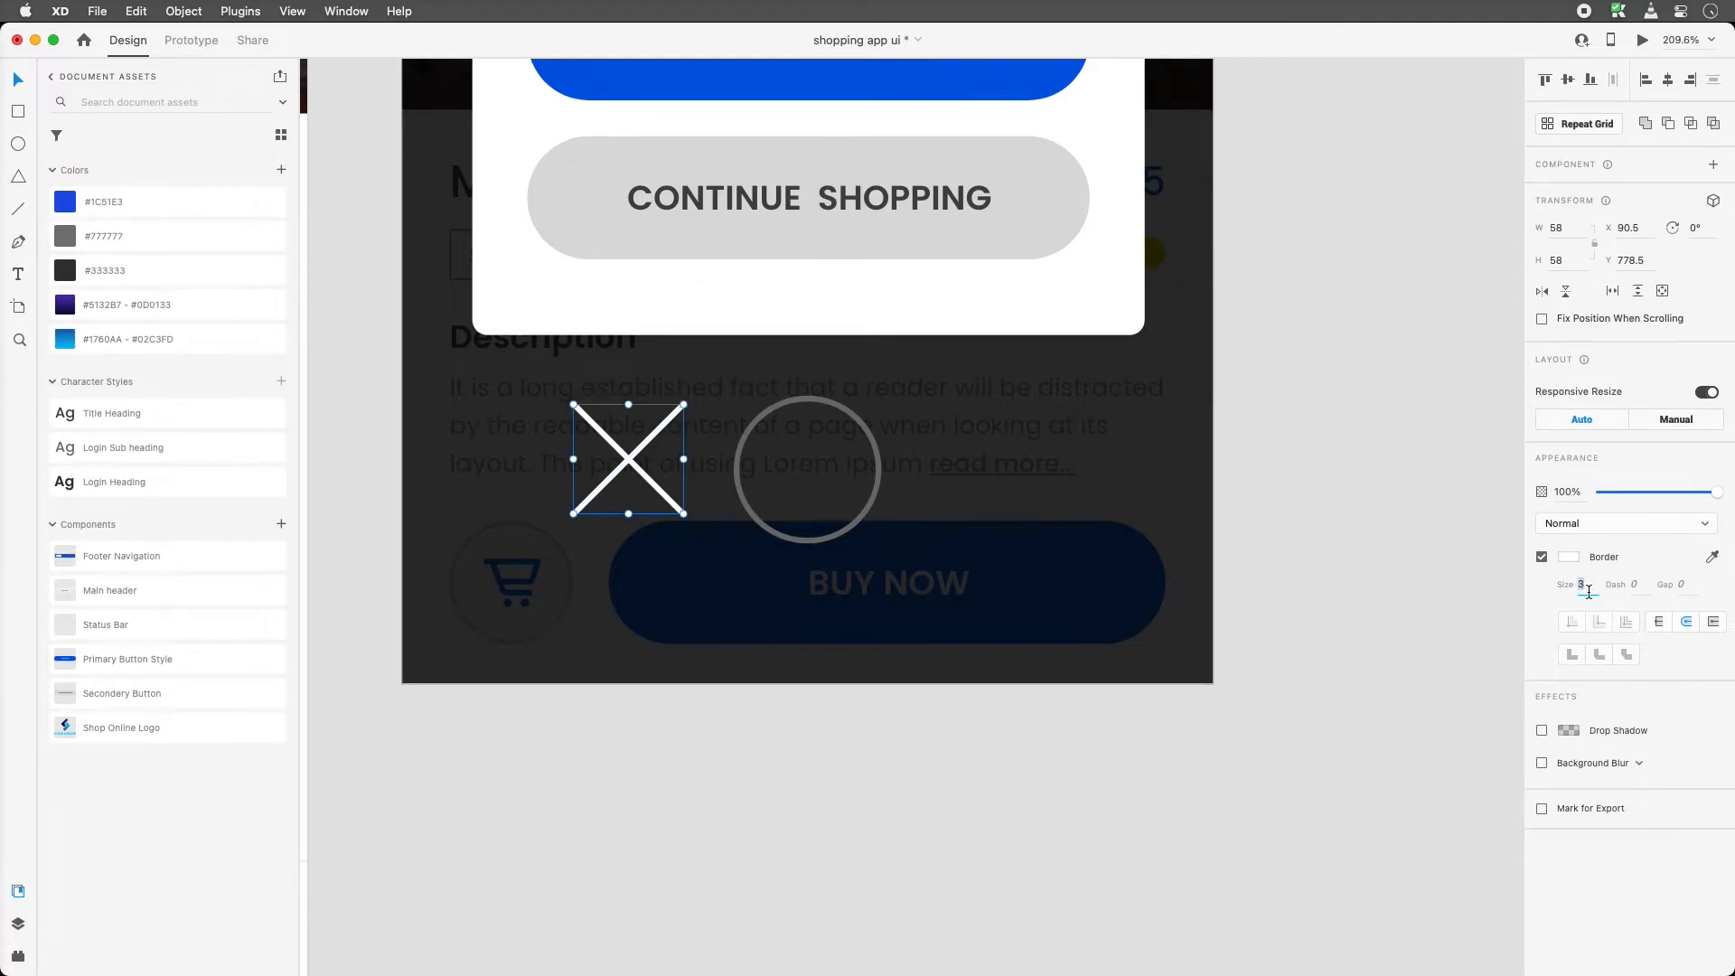
key("Up")
key("Up")
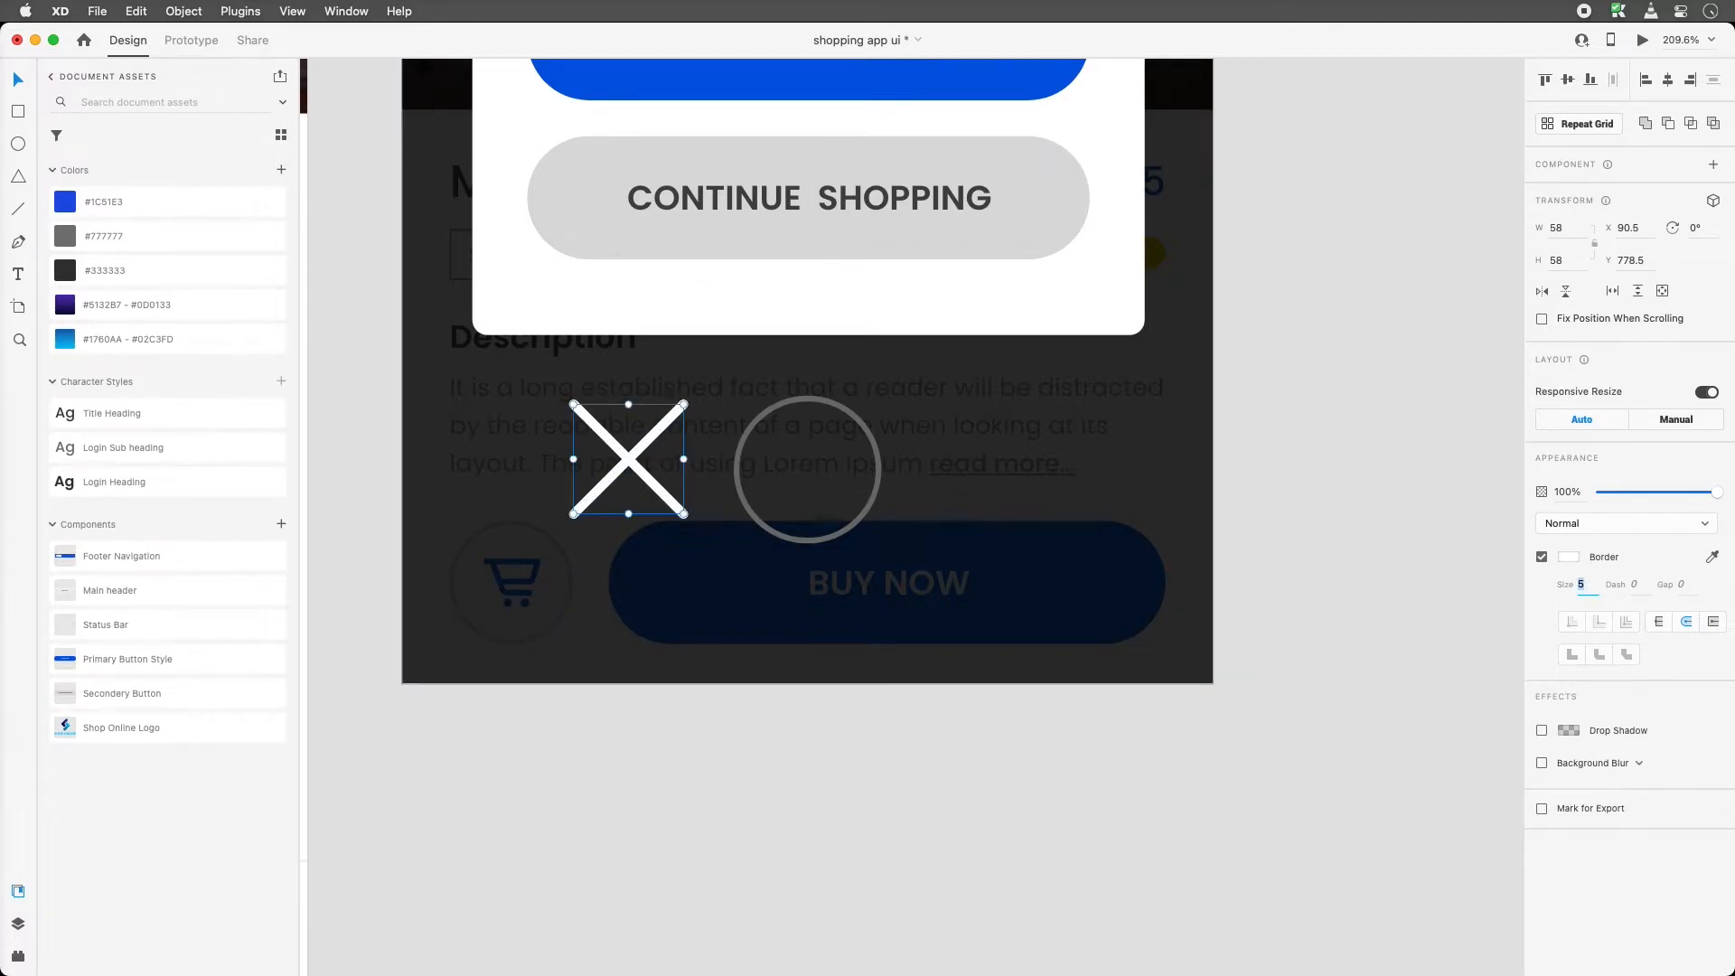
Move the X into the circle, shrink it to about 24 × 24, group its lines and centre it on the circle
left_click_drag(683, 405, 830, 446)
key("alt")
key("super+g")
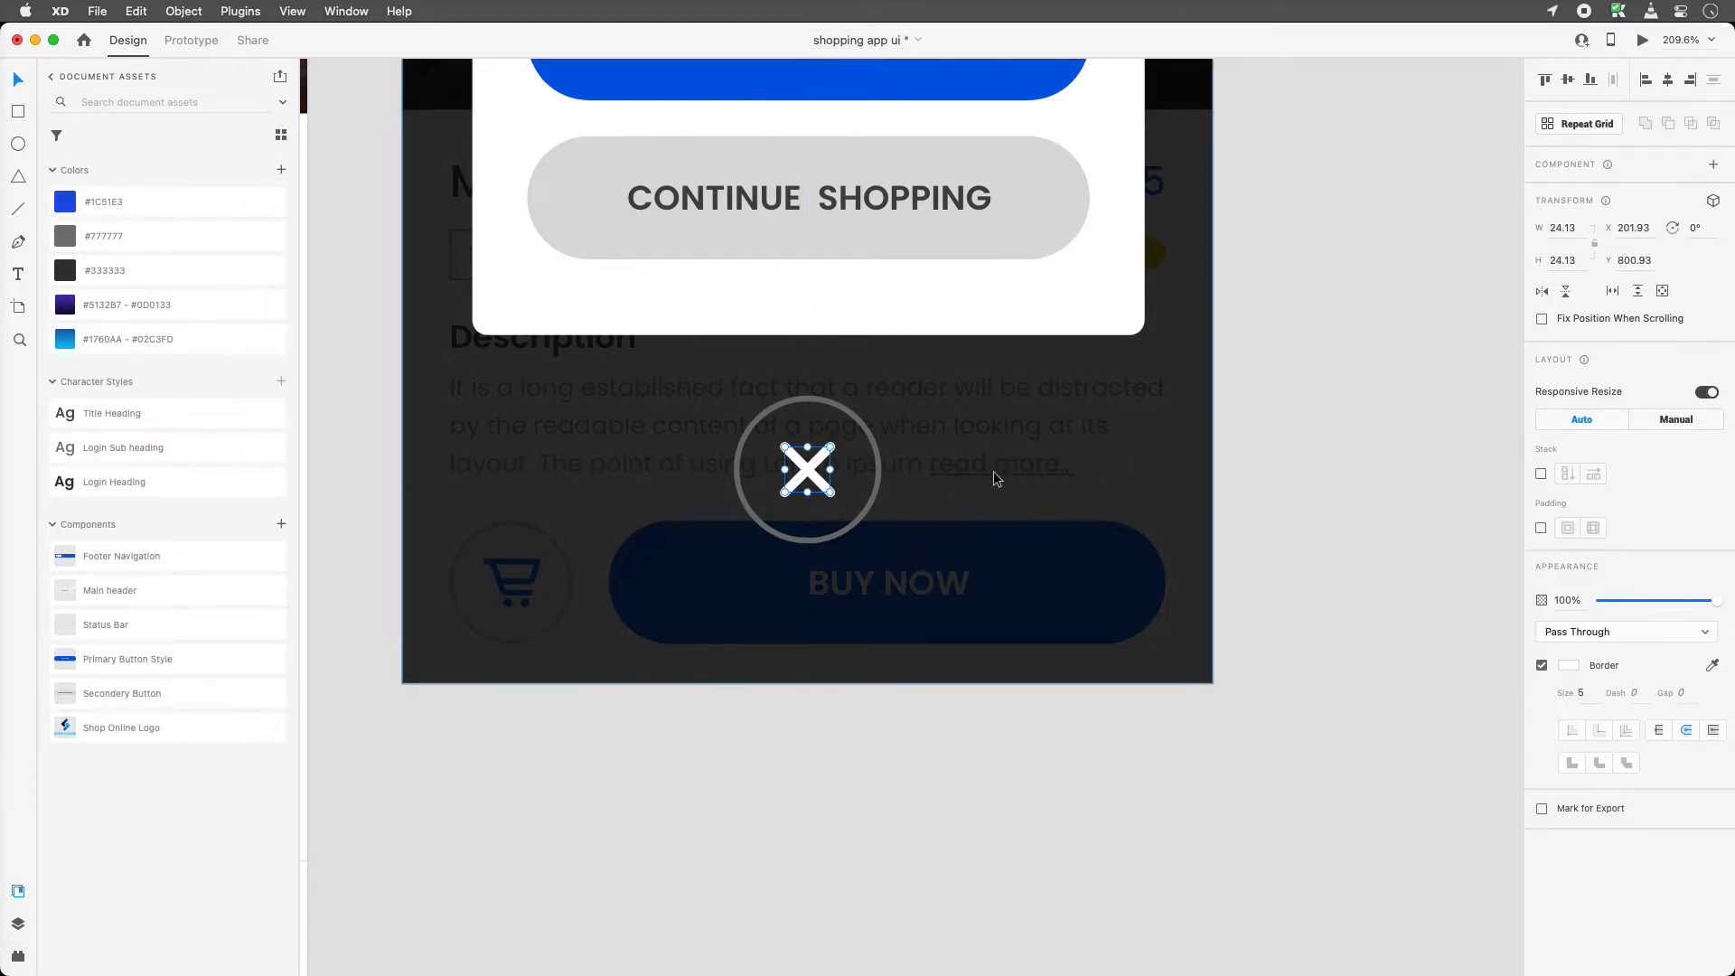
left_click(848, 410, "shift")
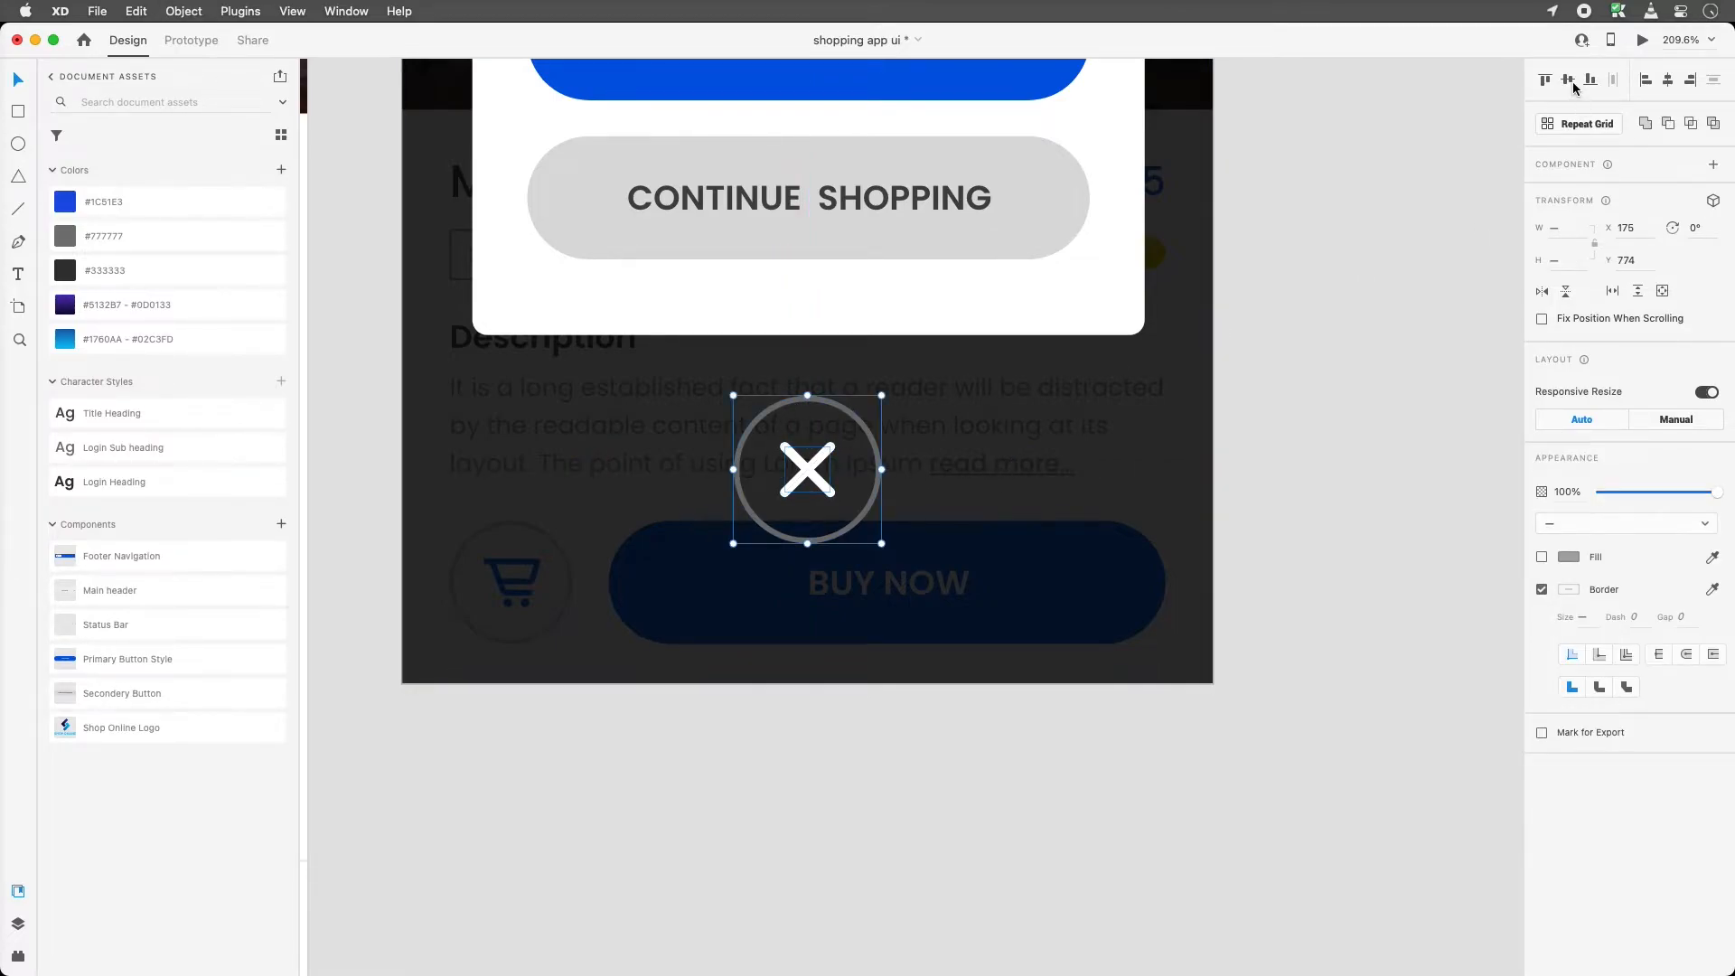
left_click(1364, 287)
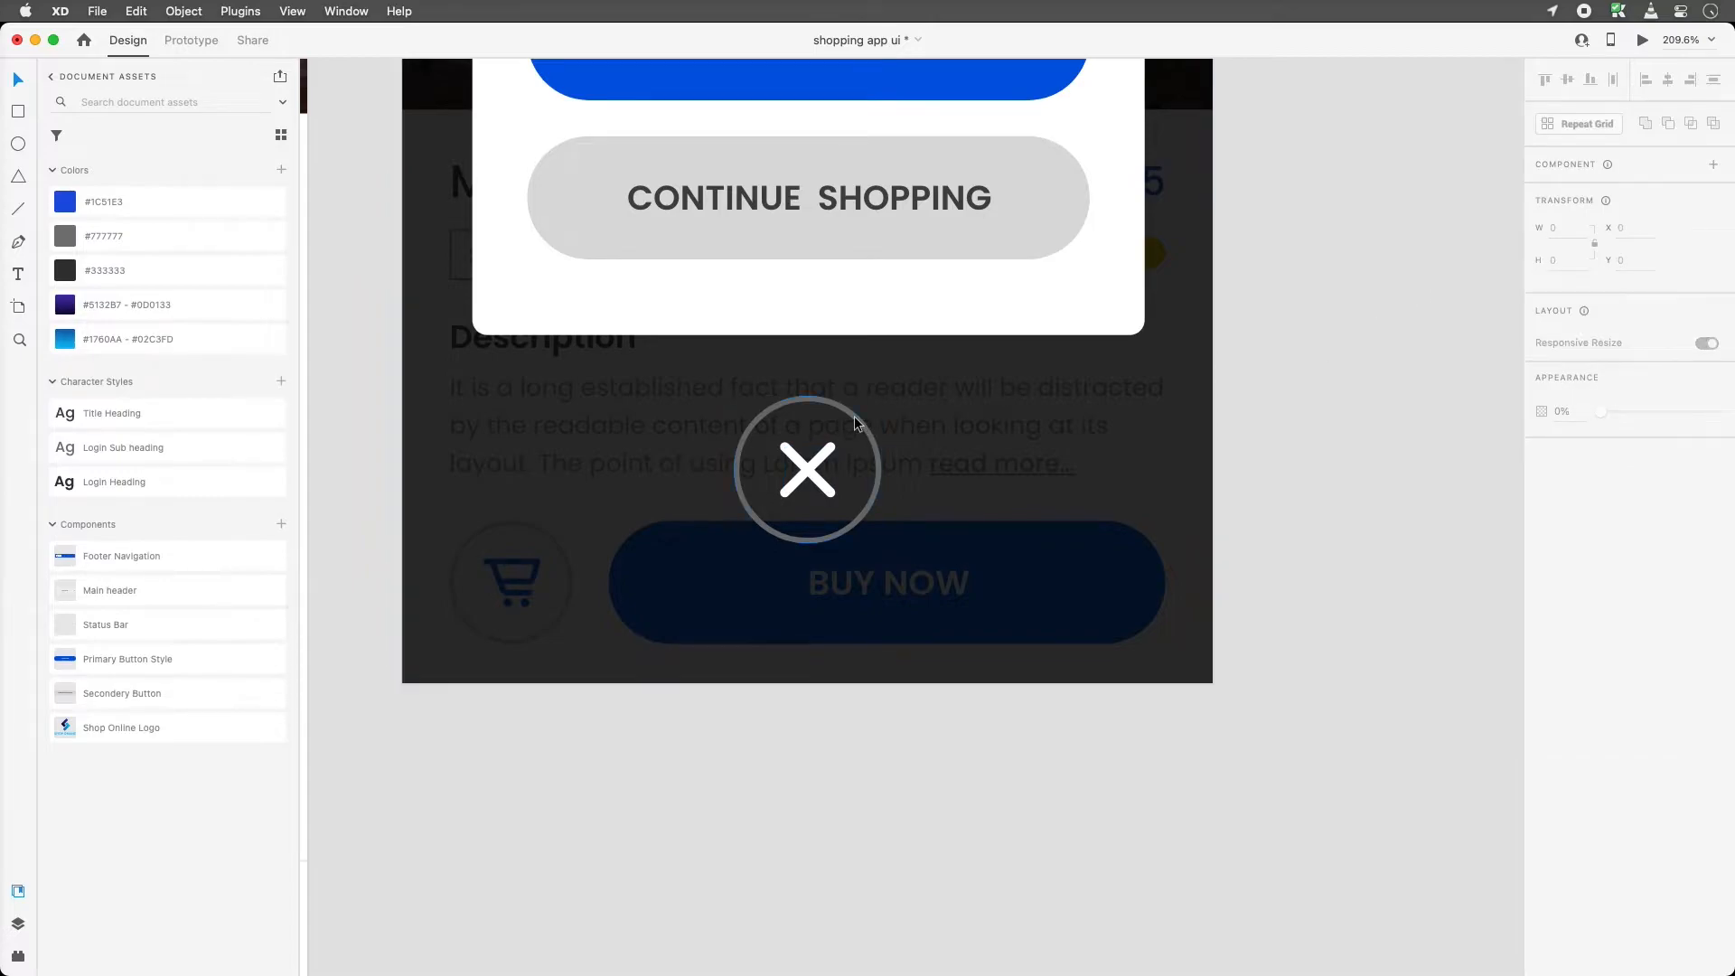
Change the circle's border colour to white #FFFFFF
left_click(857, 423)
left_click(1572, 594)
left_click_drag(1388, 547, 1294, 460)
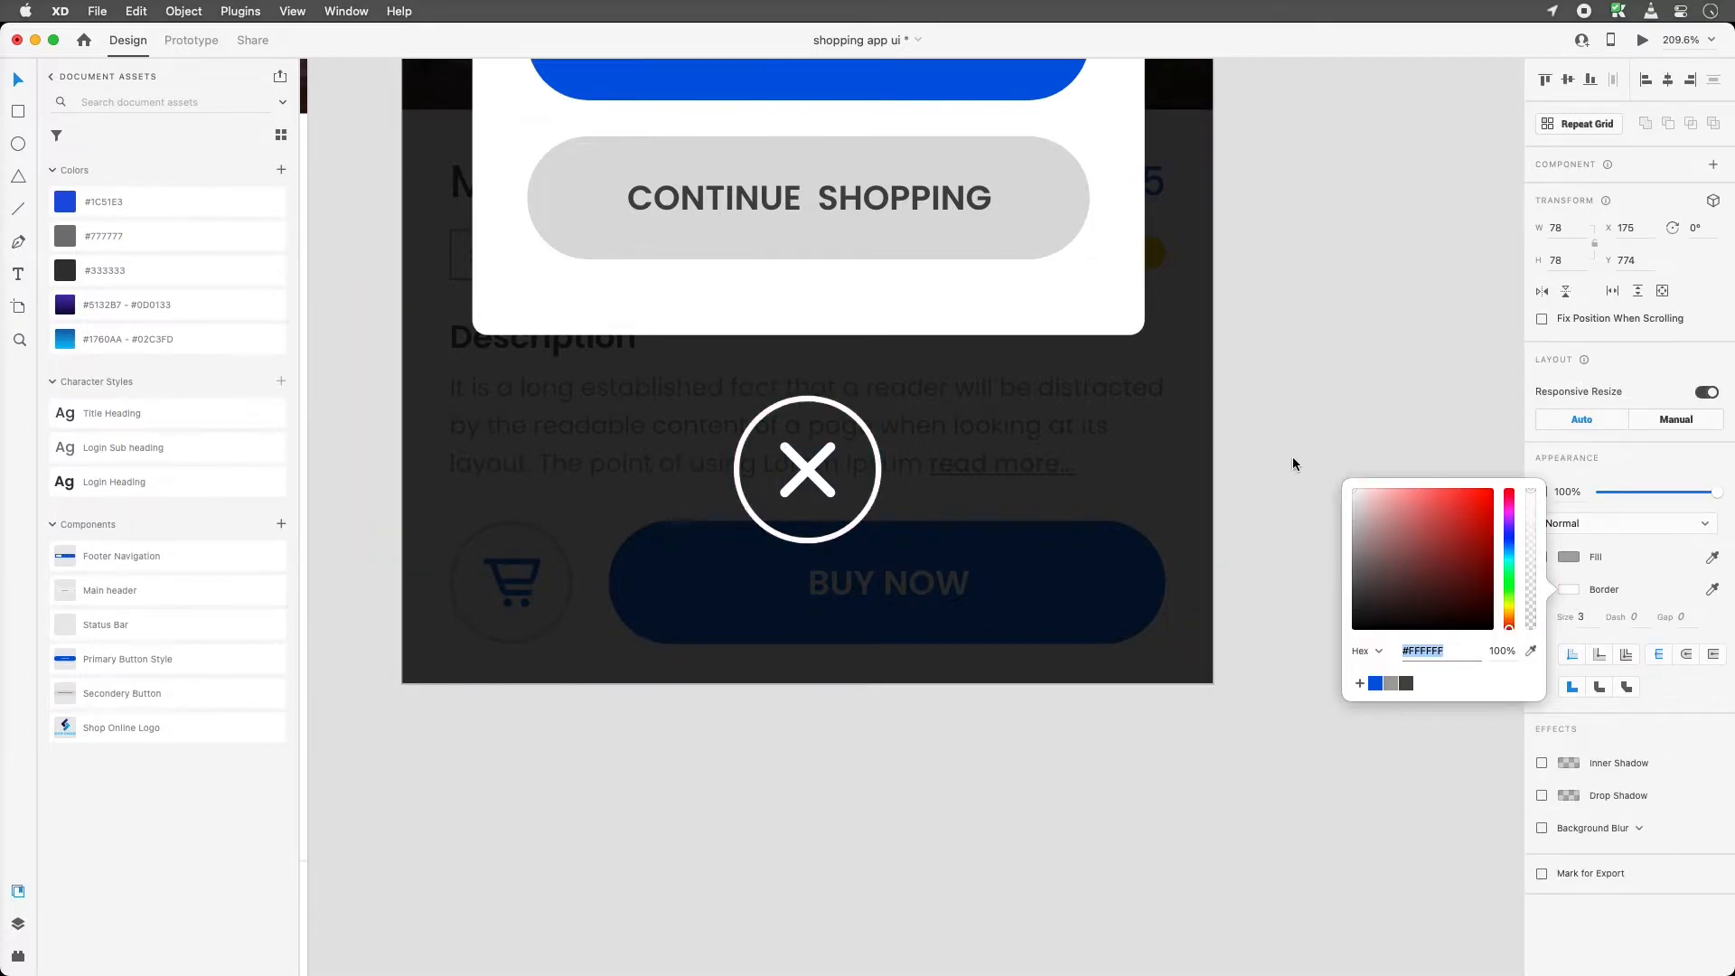
left_click(1318, 321)
Group the circle with the X and shrink the close icon to about 60 × 60
left_click(817, 470)
left_click(881, 432)
left_click_drag(881, 396, 861, 414)
left_click(1292, 359)
key("super+0")
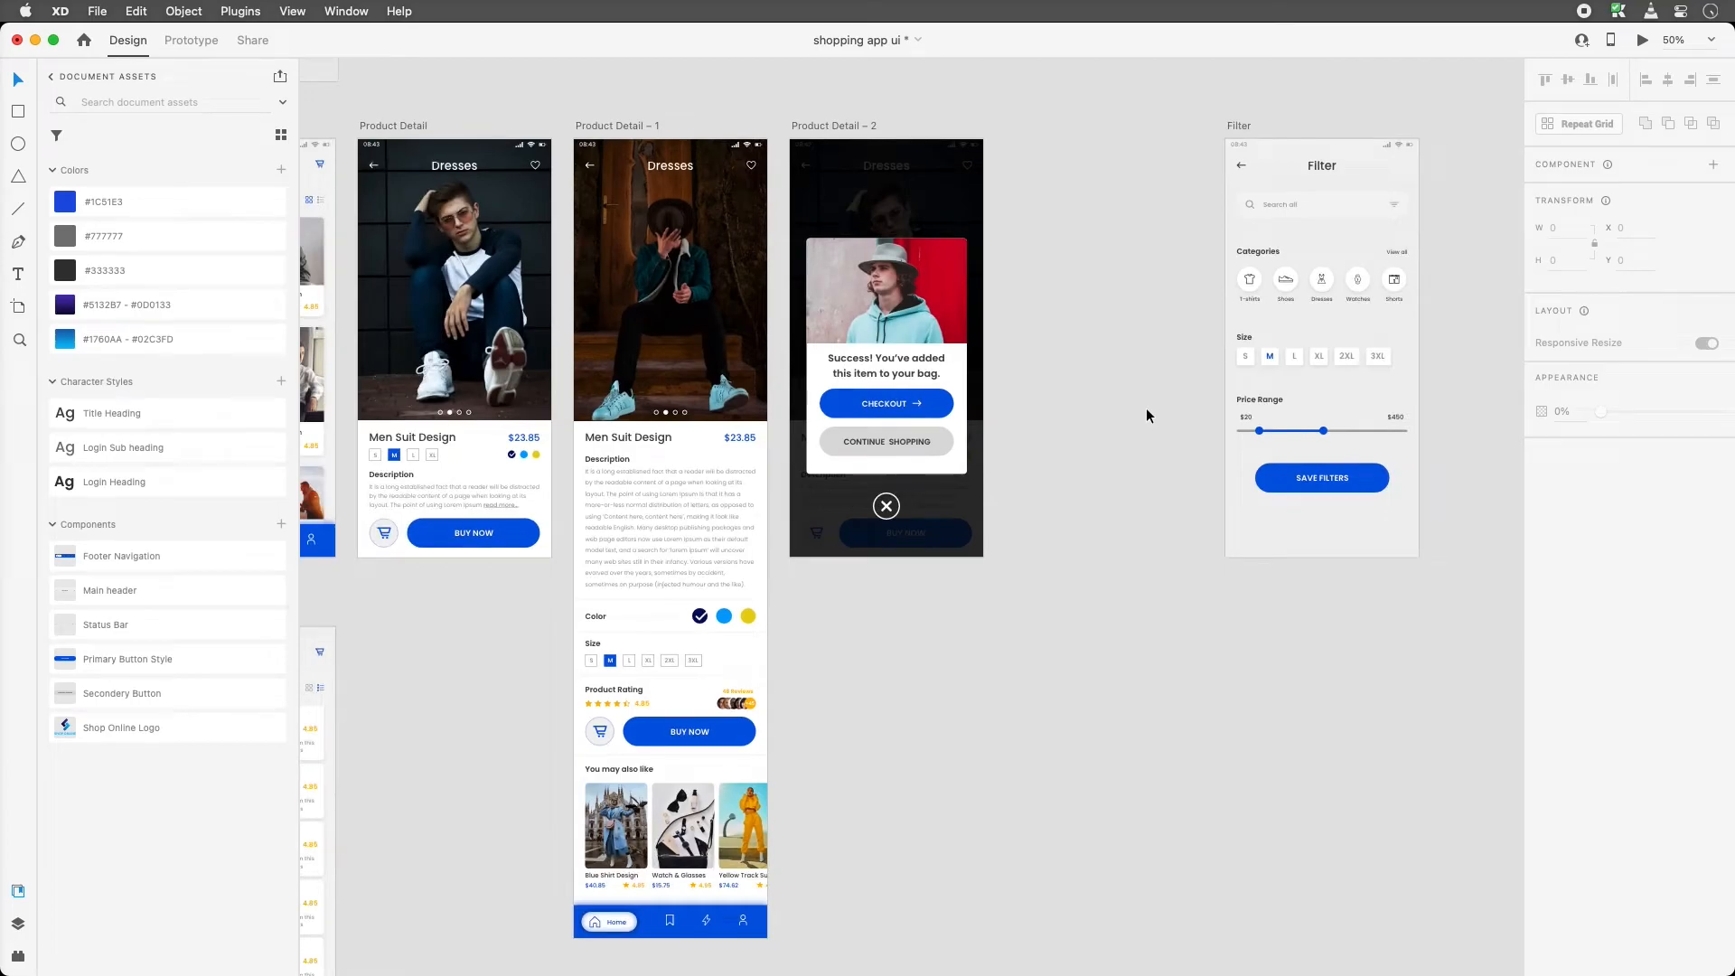
key("z")
left_click_drag(1039, 103, 708, 592)
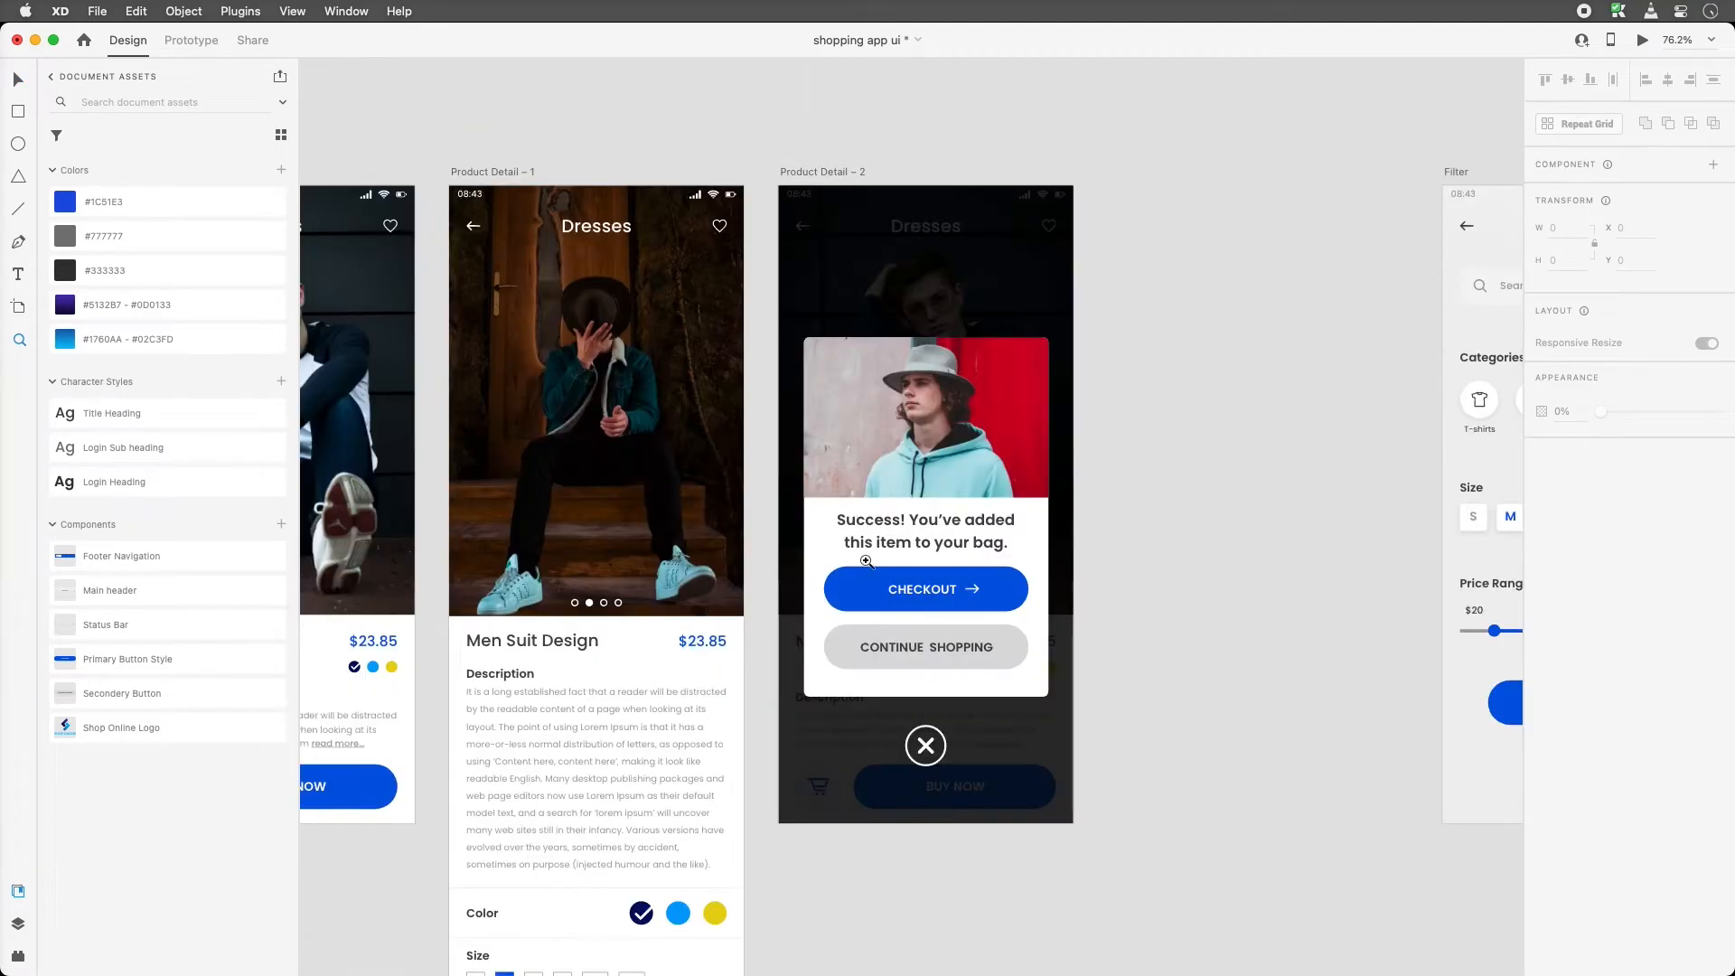
Group the pop-up's white panel, picture, message and buttons into one card
left_click(939, 758)
left_click_drag(1182, 714, 821, 381)
left_click(1131, 256)
left_click(940, 242)
left_click_drag(1197, 682, 803, 336)
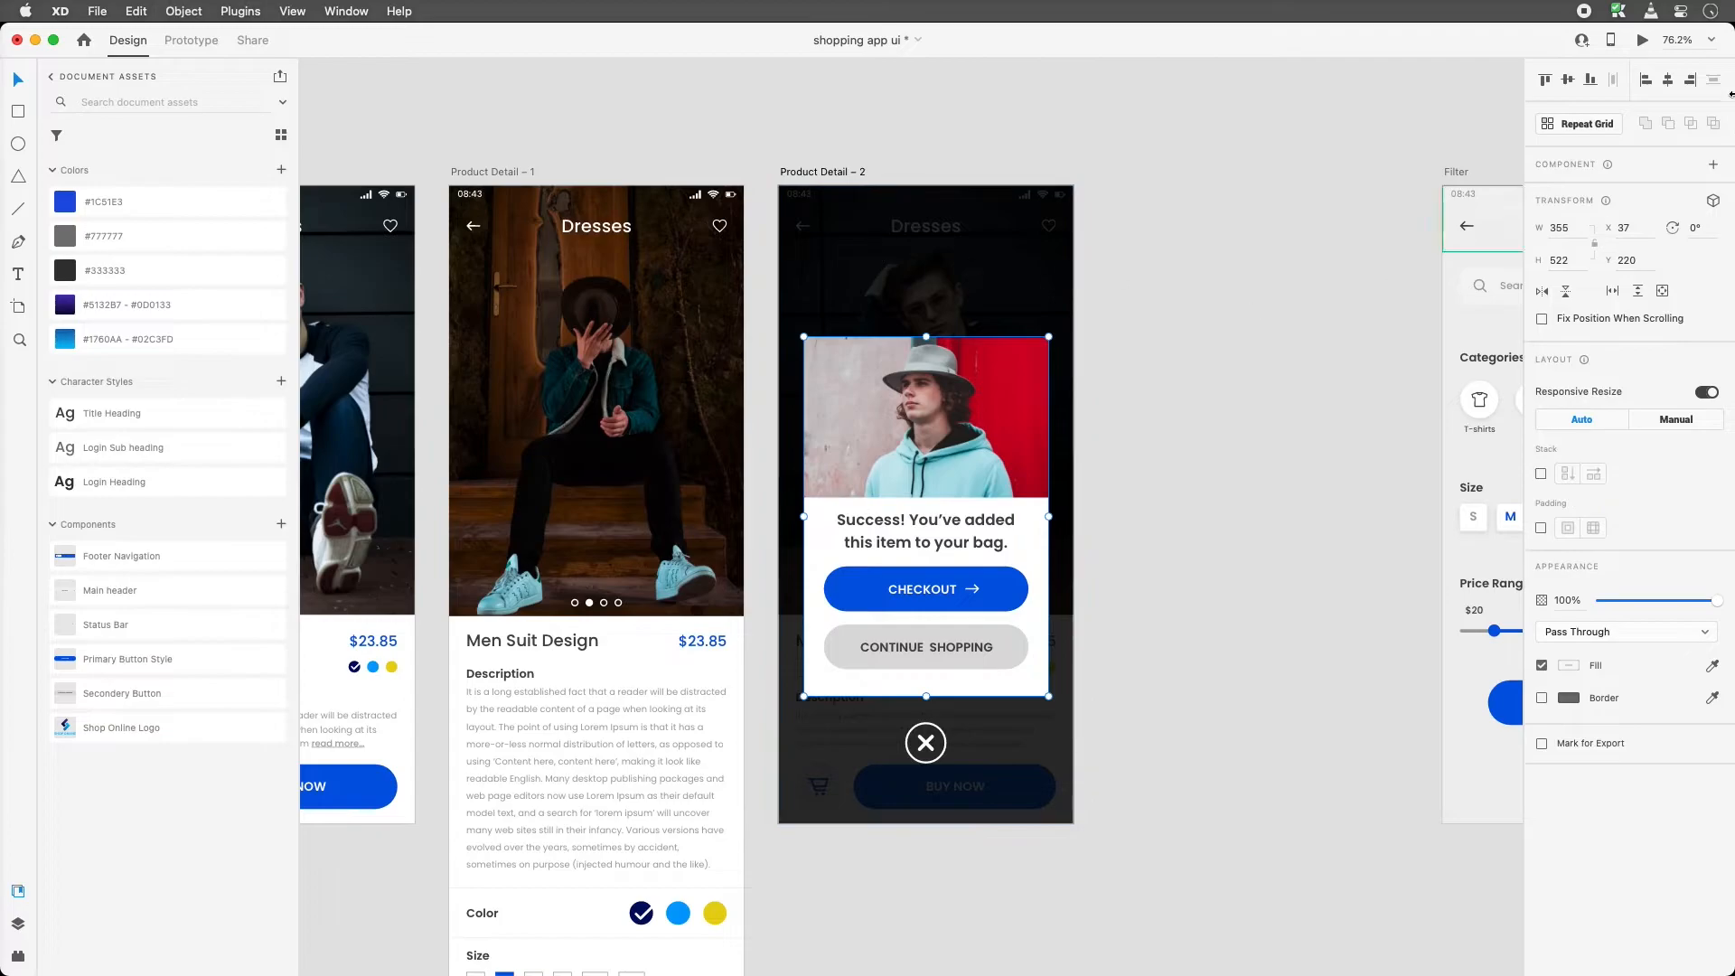
left_click(1125, 398)
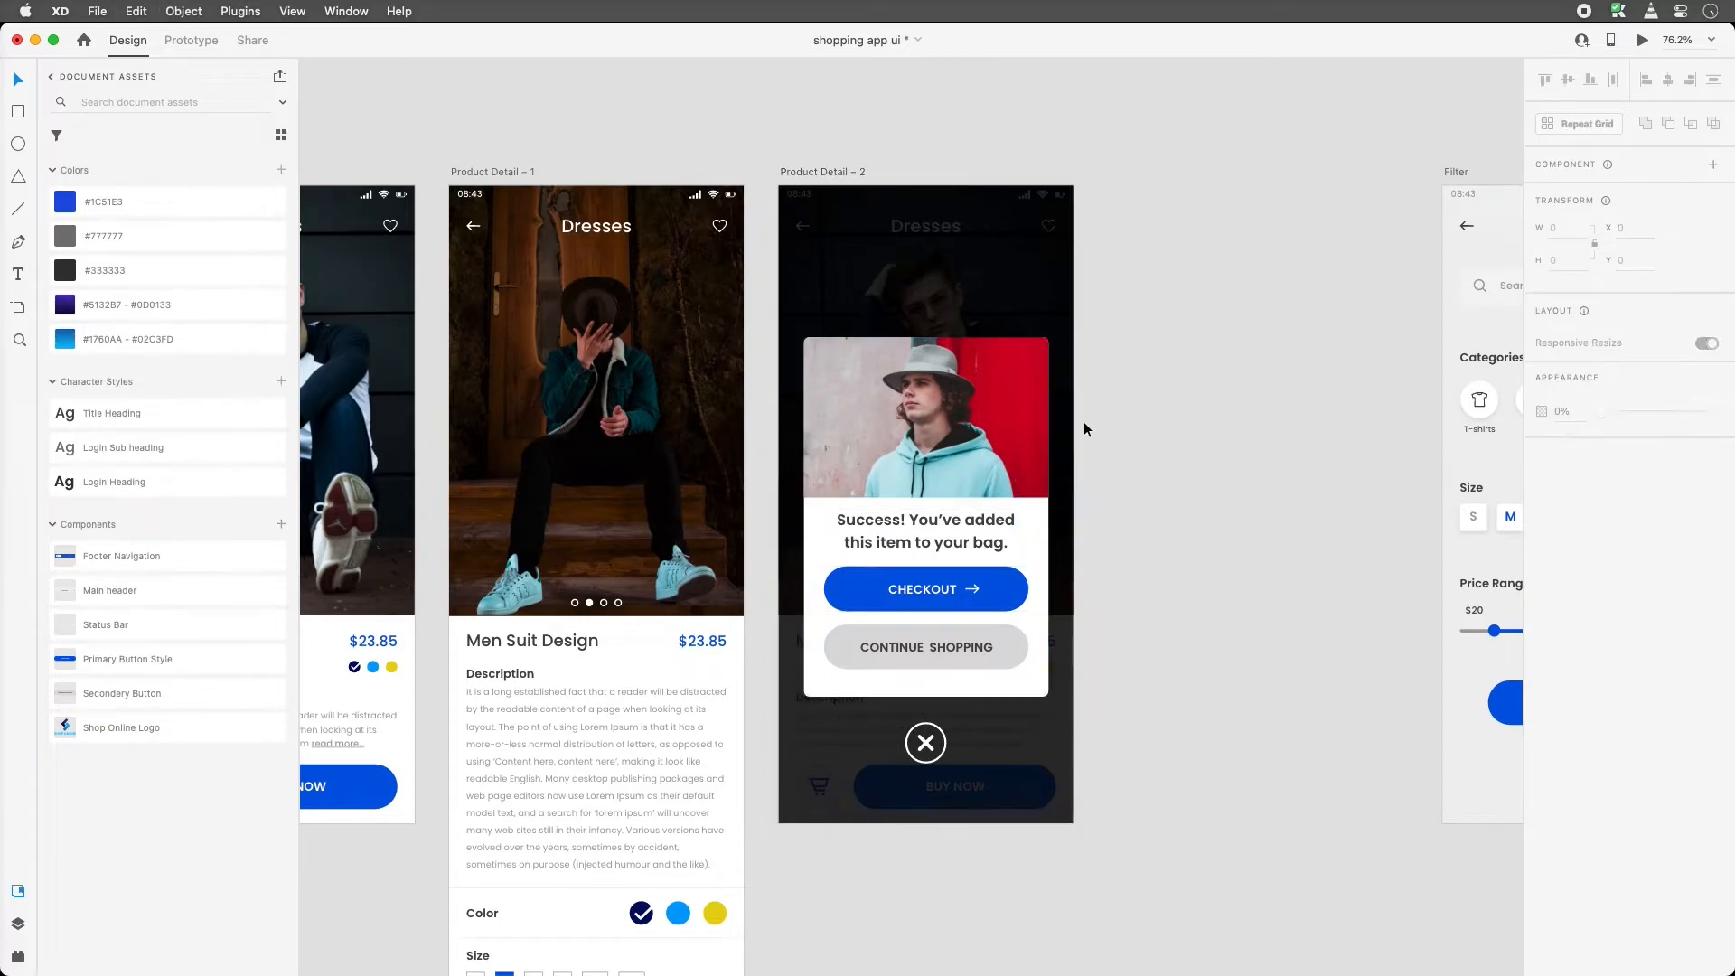
Lock the dark overlay and centre the pop-up card vertically on the Product Detail – 2 artboard
left_click(865, 232)
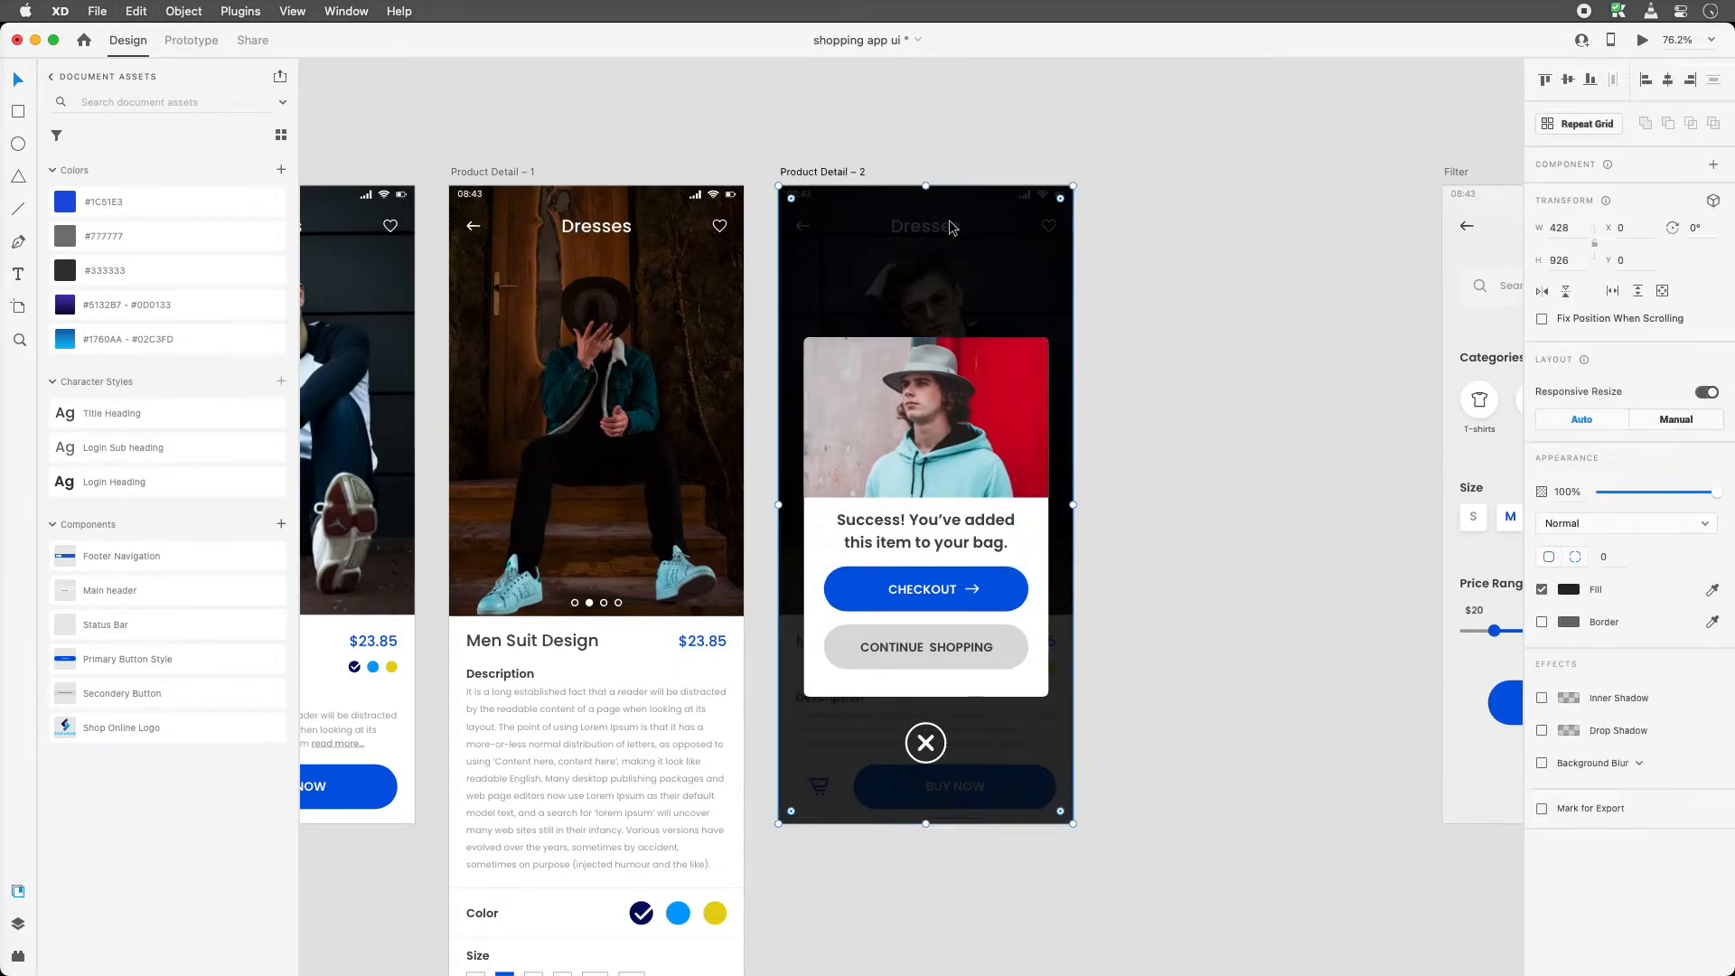
right_click(947, 233)
left_click(1022, 375)
left_click_drag(1156, 316, 835, 677)
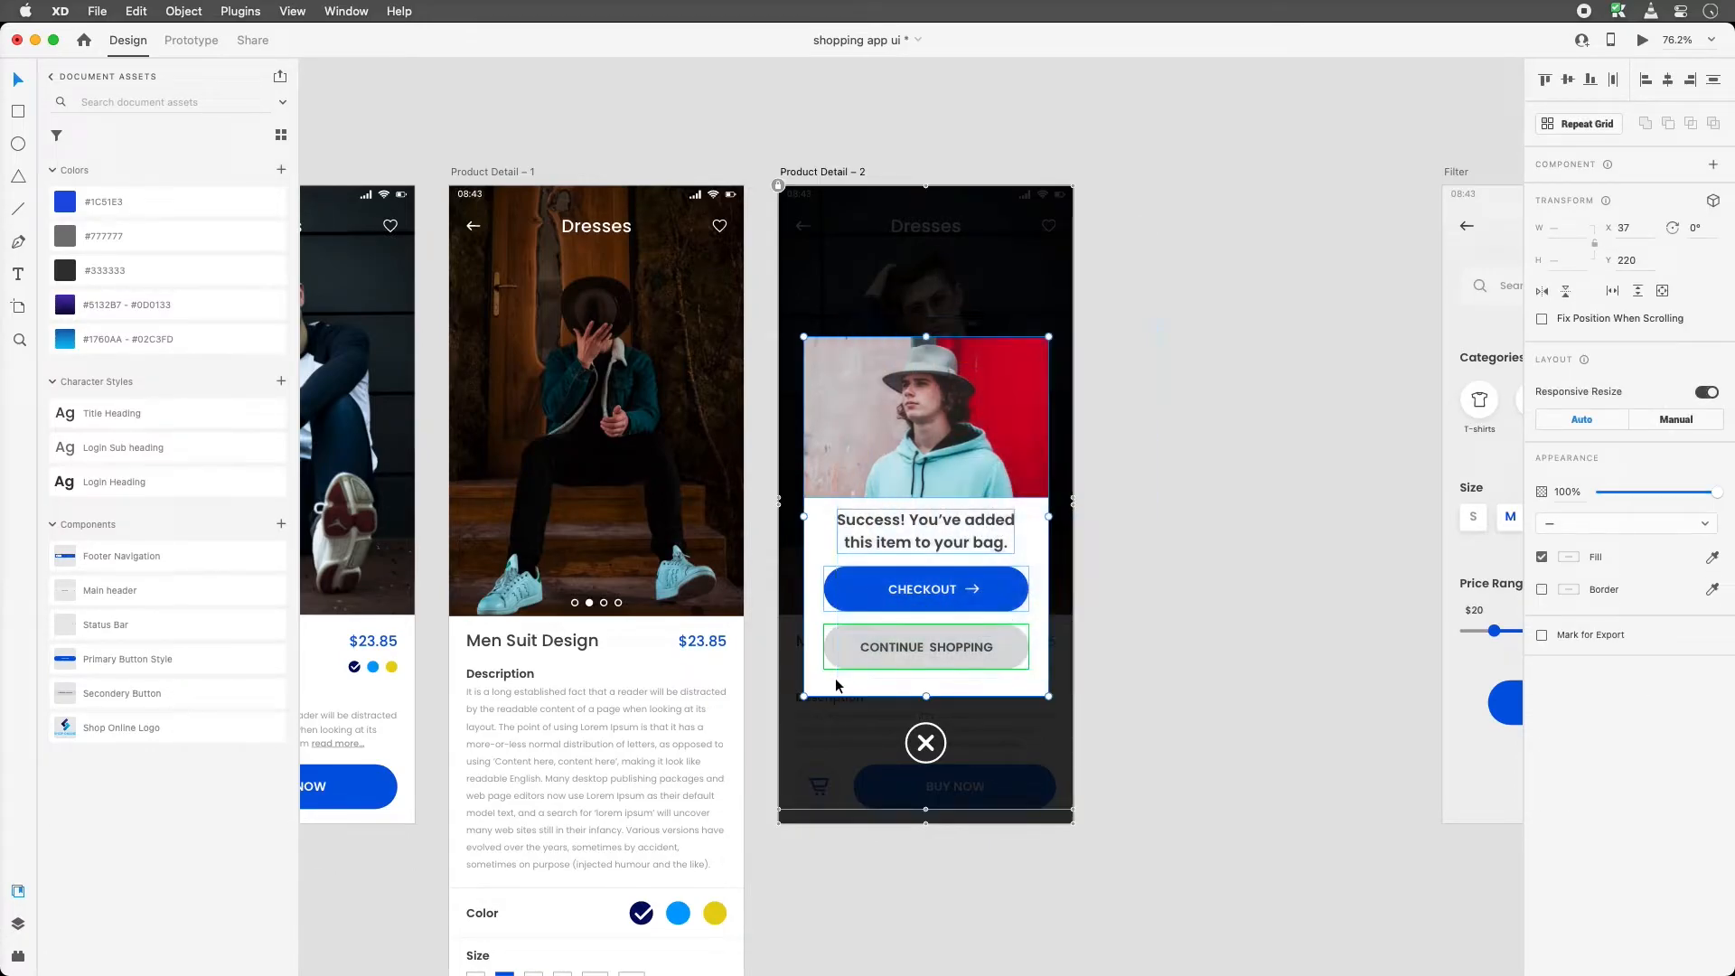
left_click(1568, 81)
Undo the close icon's trial move above the card and place it centred below the card at Y 773
left_click(925, 743)
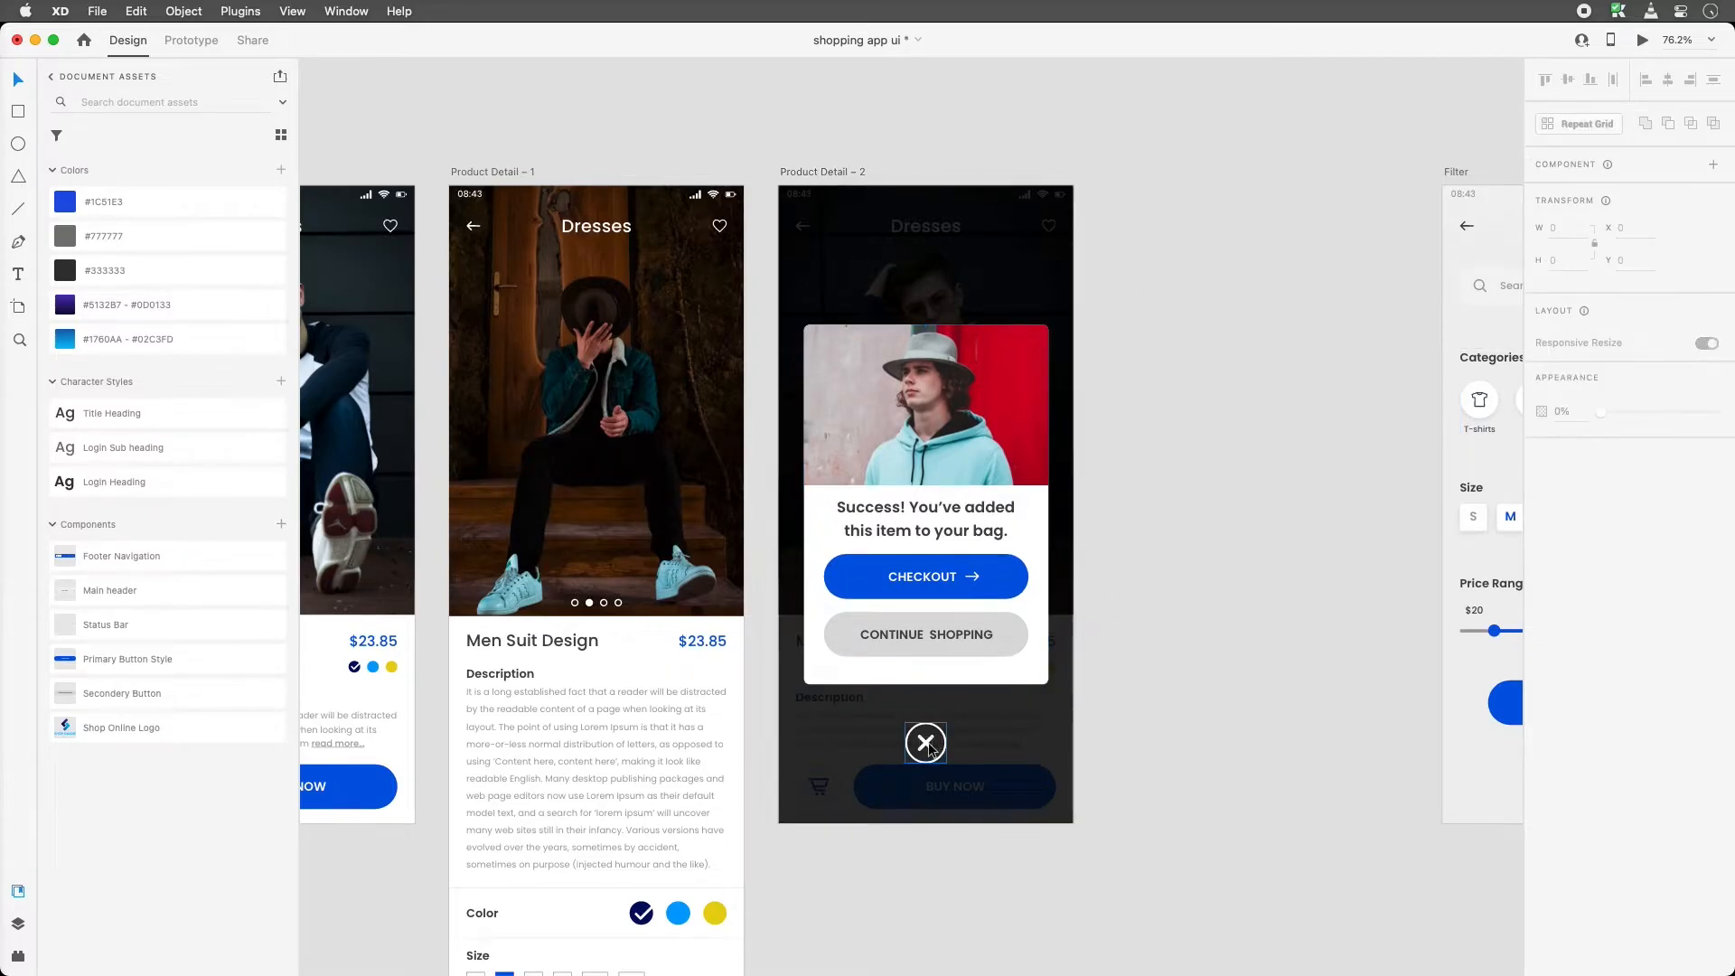
left_click_drag(927, 743, 867, 245)
key("super+z")
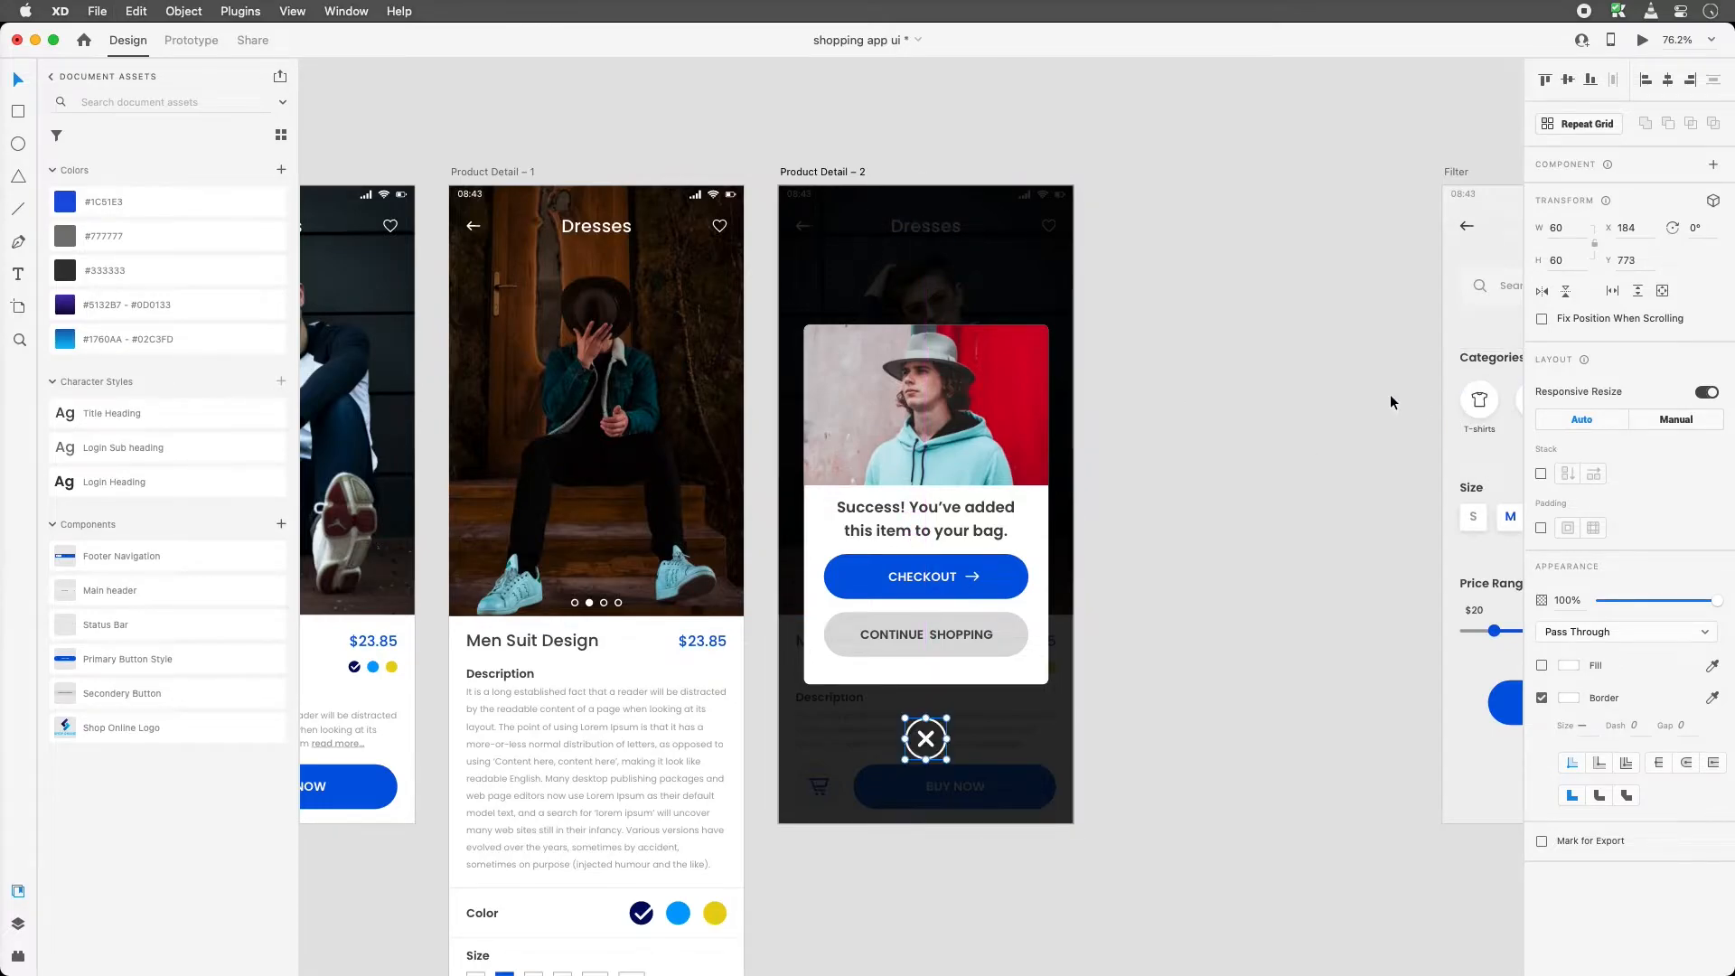
left_click(1320, 441)
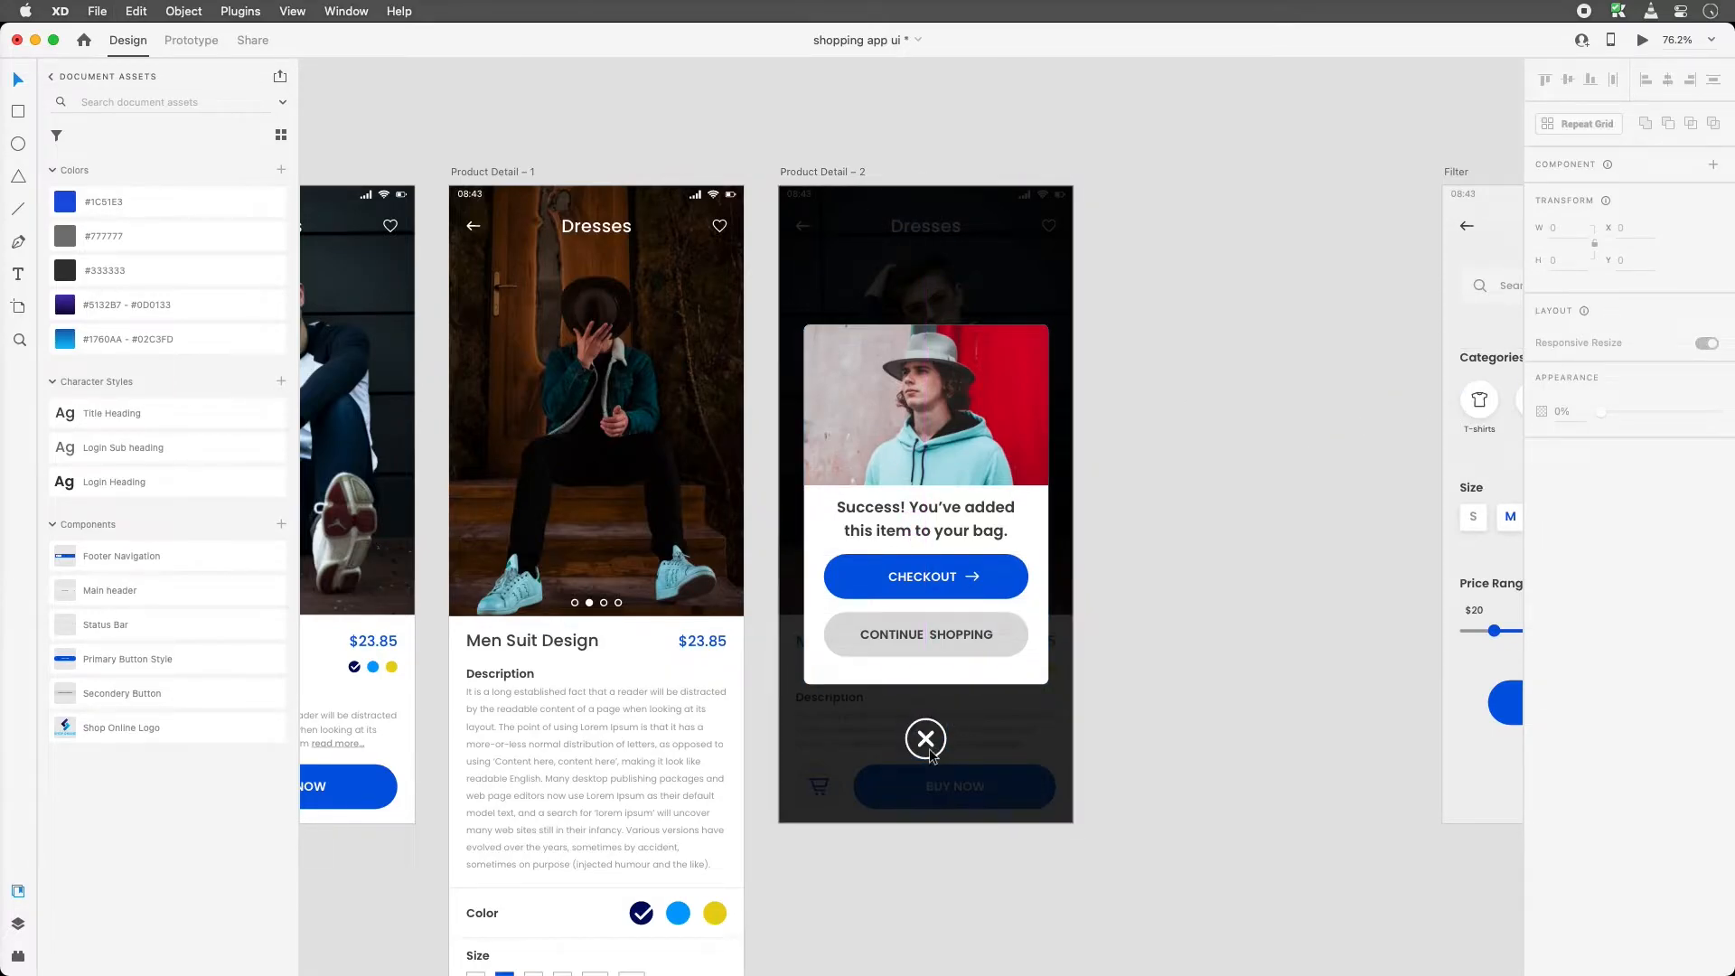
Group the card with the close icon and centre the group vertically on the artboard
left_click(991, 624)
key("super+g")
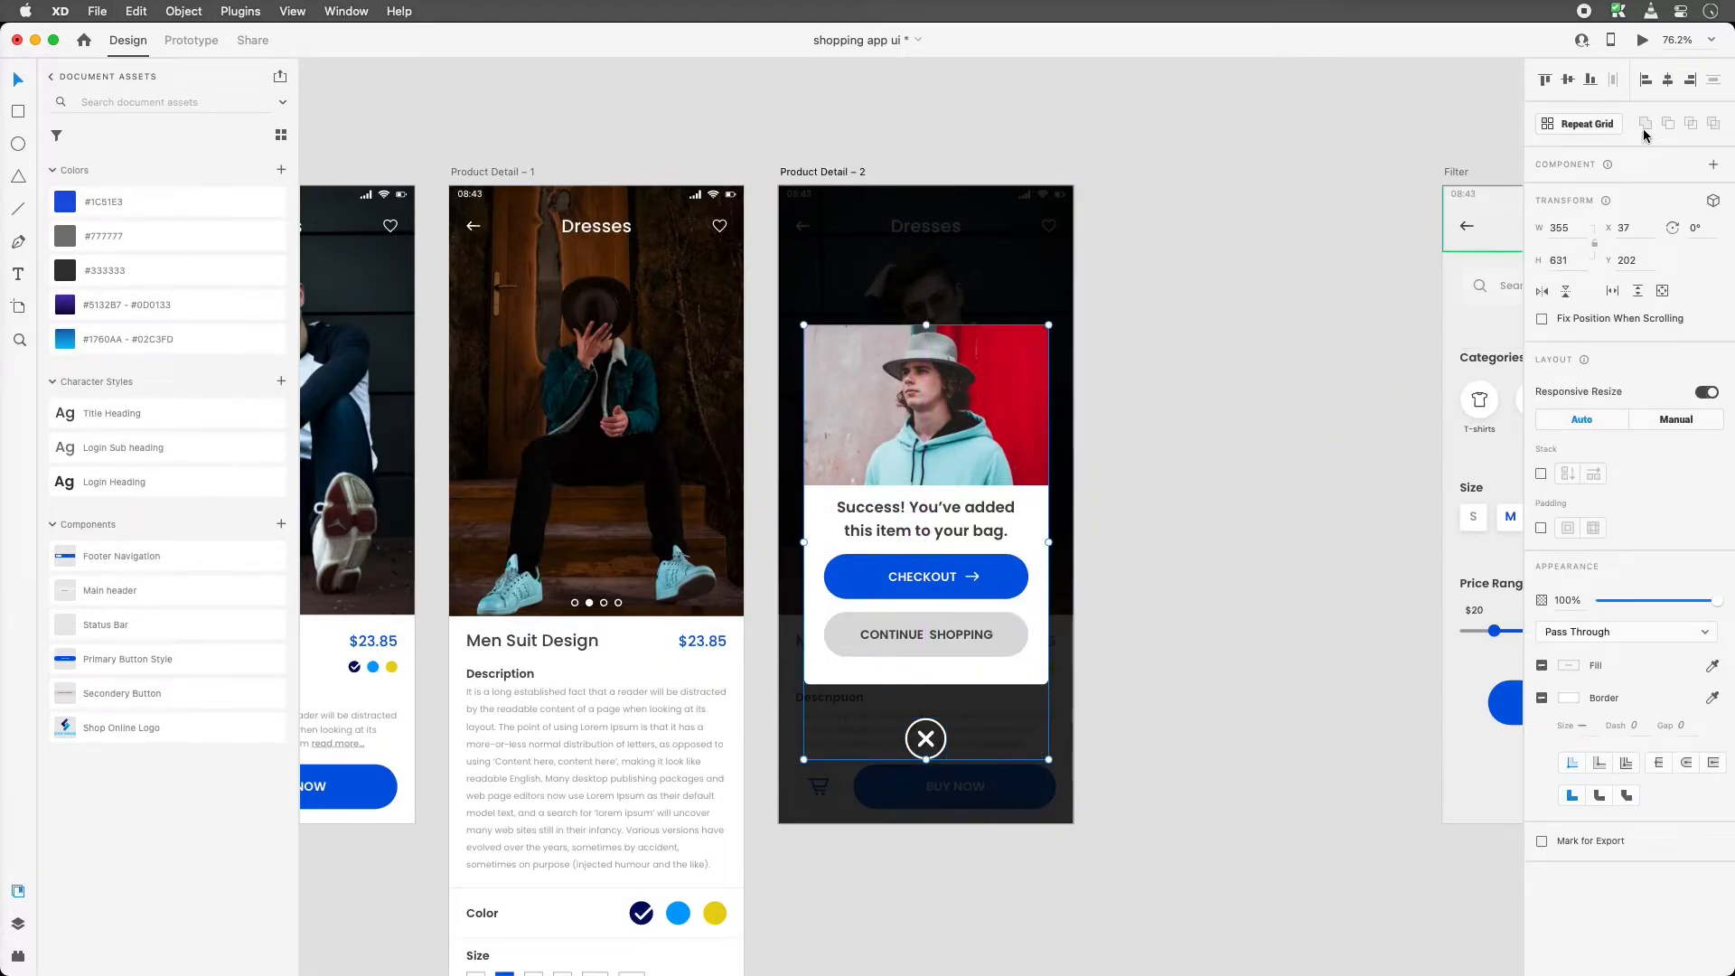
left_click(1567, 81)
left_click(1280, 334)
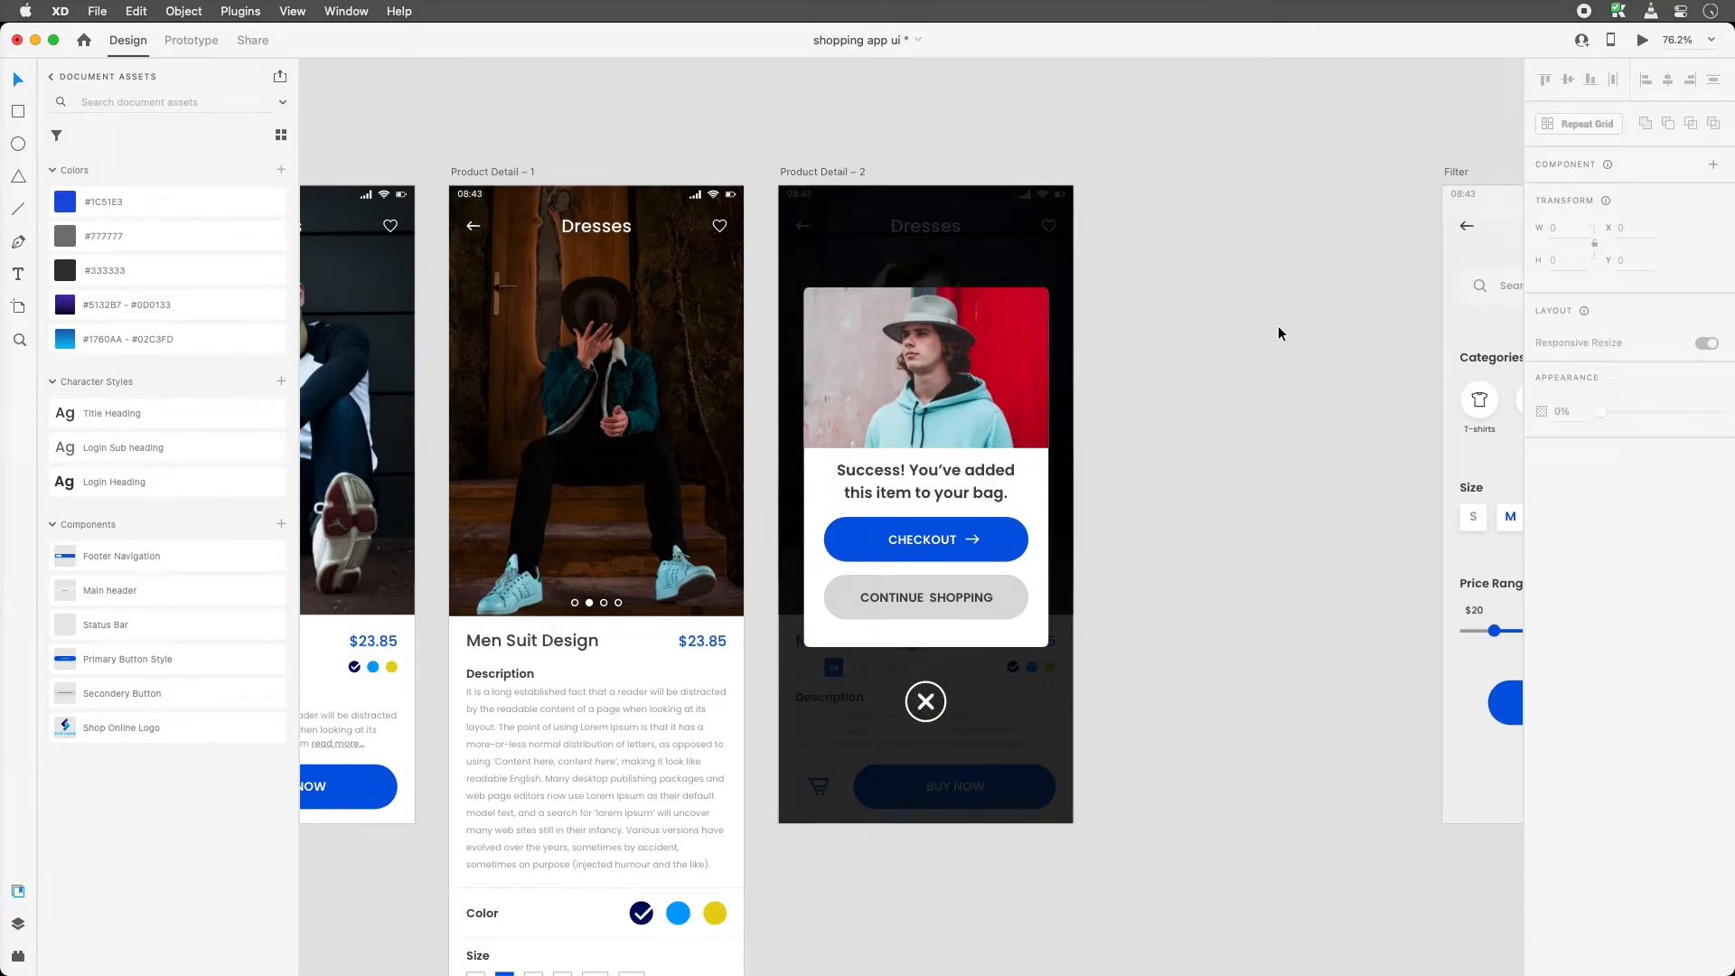
Save the document and duplicate the Product Detail – 2 artboard into the gap before the Filter artboard
key("super+s")
scroll(1209, 268, "right", 5)
left_click(428, 136)
left_click_drag(428, 140, 745, 144)
Rename the Product Detail – 2 artboard as Product Popup
double_click(402, 133)
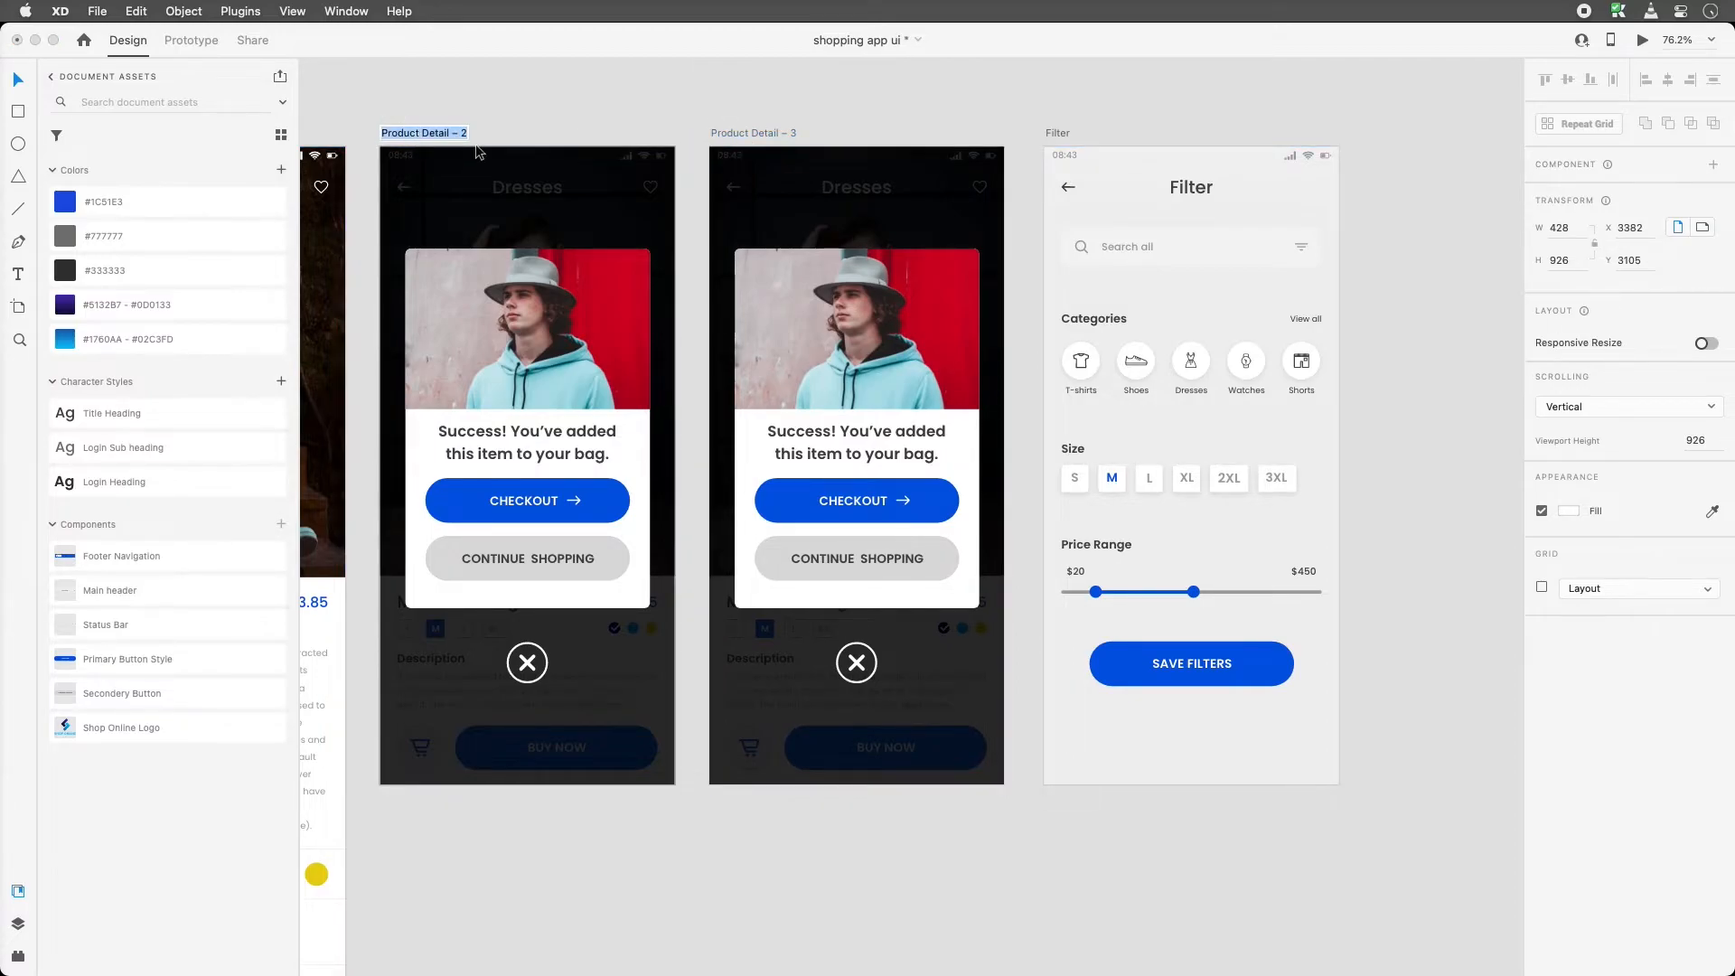
key("Right")
key("shift+Left")
key("shift+alt+Left")
key("shift+alt+Left")
key("shift+alt+Right")
key("BackSpace")
key("Return")
Rename the duplicated artboard as Product Popup 2, reusing the first pop-up artboard's name
double_click(446, 135)
key("super+c")
double_click(768, 133)
key("super+v")
key("Return")
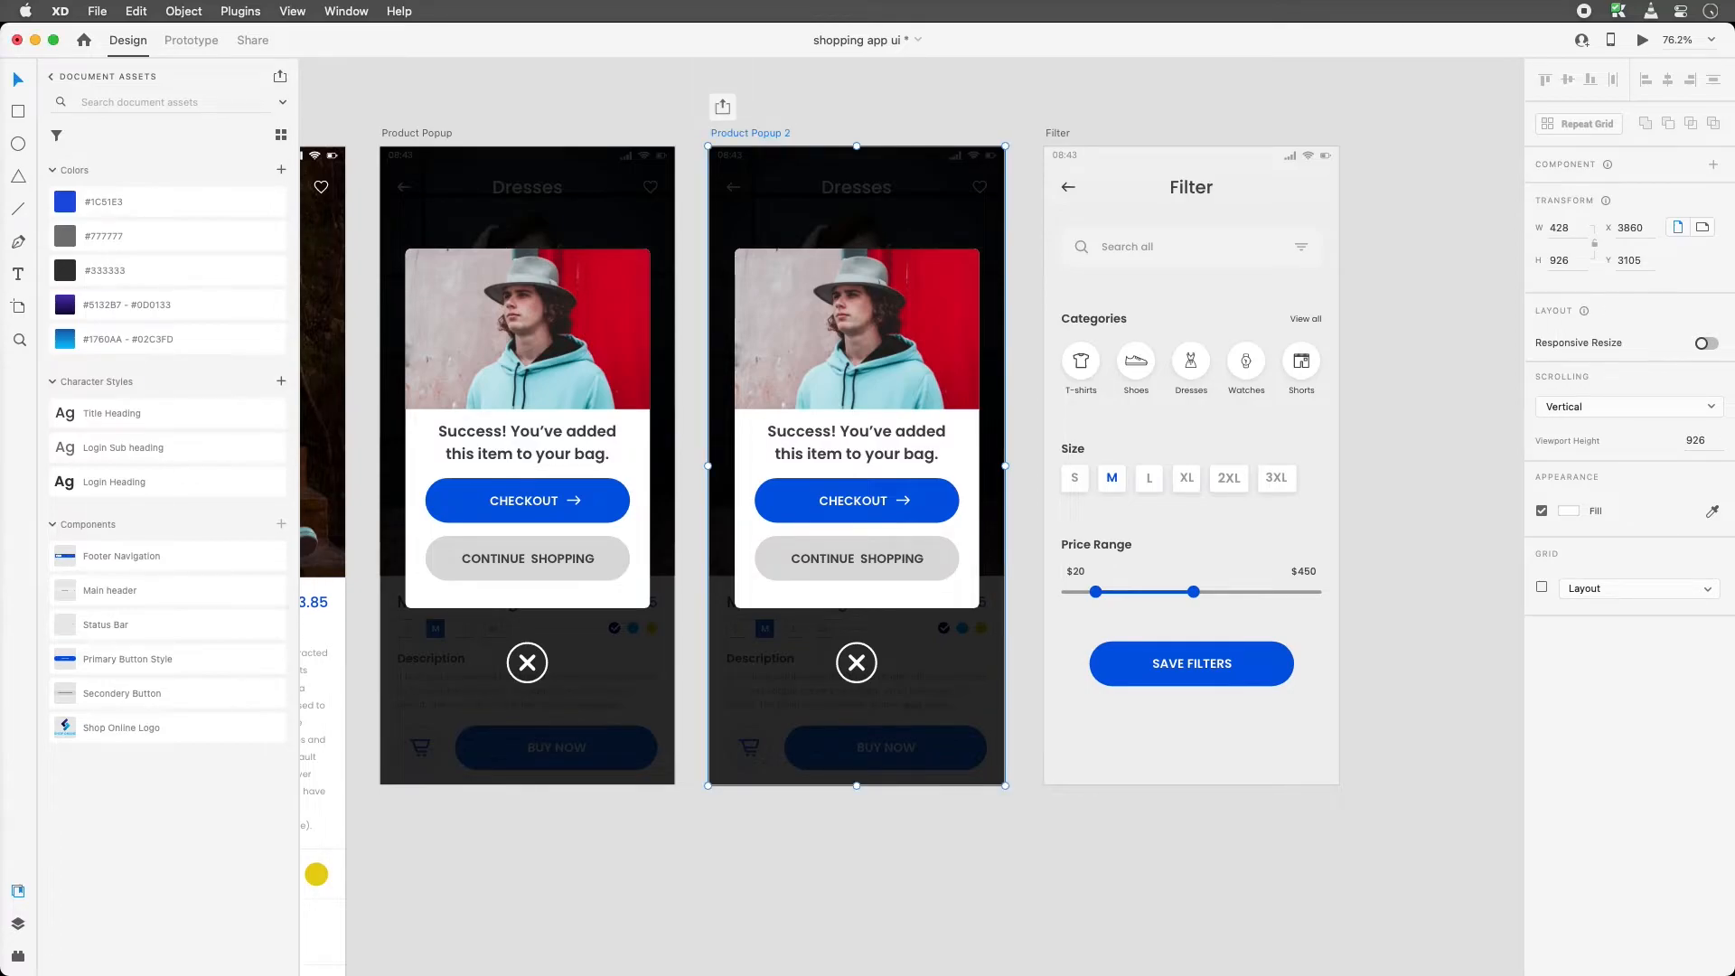
Move the close icon on Product Popup 2 from below the card to above it, near the artboard's upper edge
left_click(899, 337)
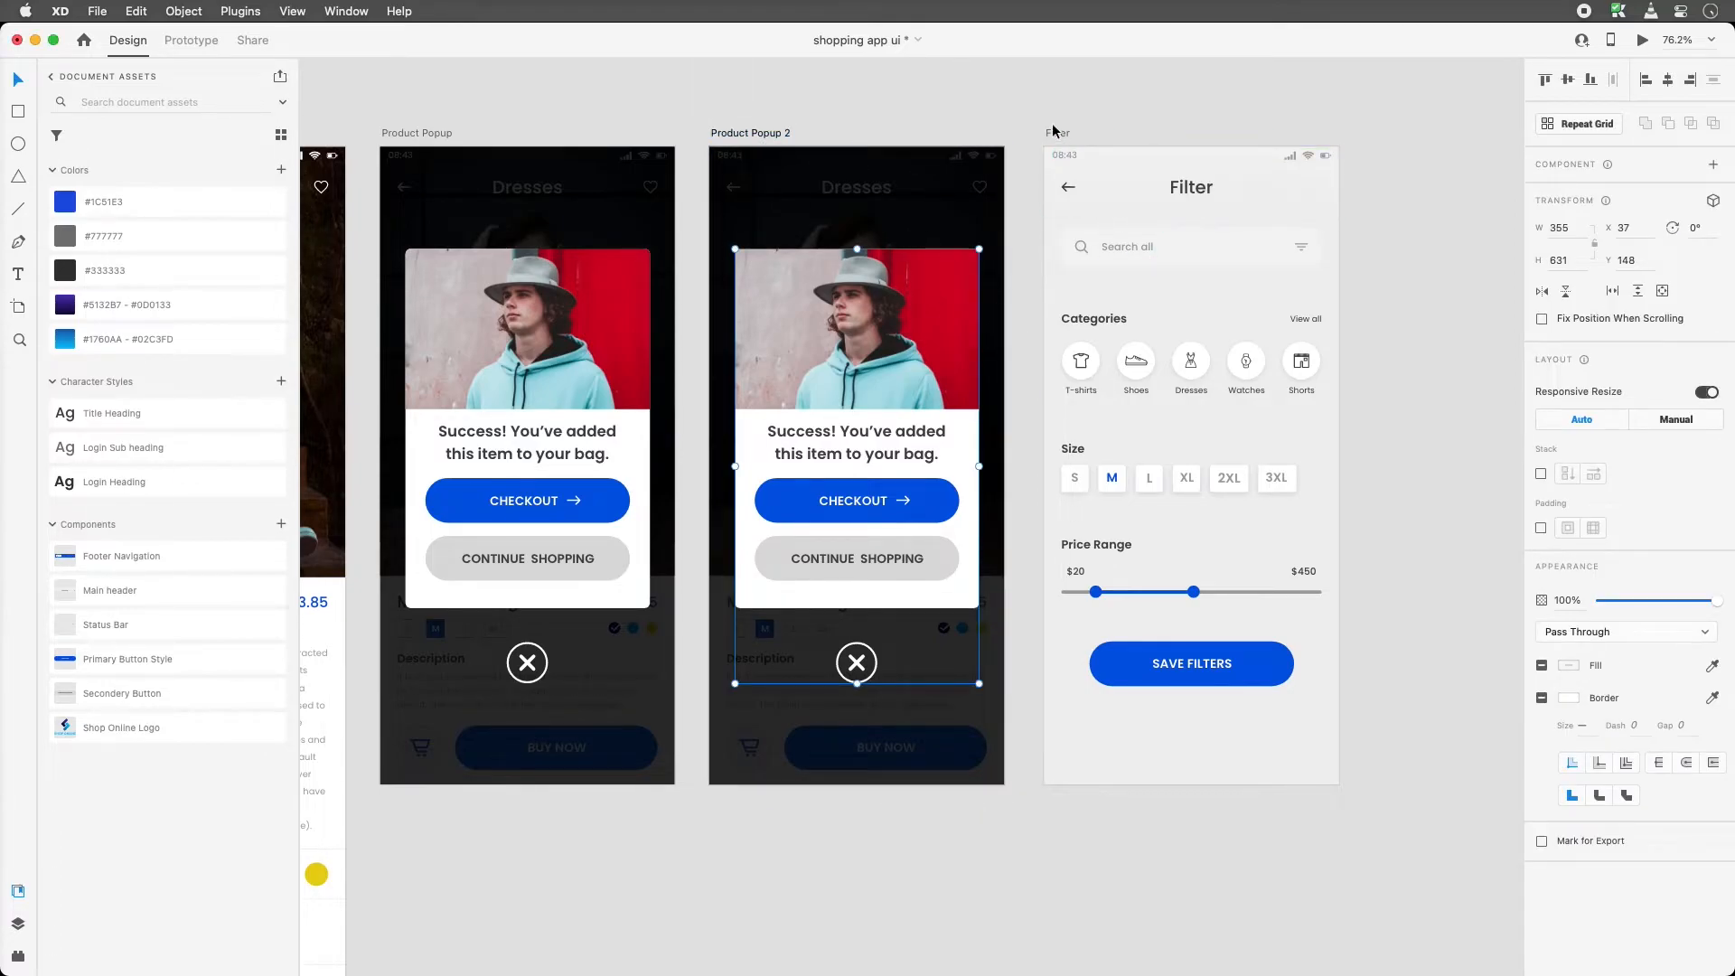
left_click(991, 821)
double_click(859, 663)
left_click_drag(859, 663, 873, 197)
Ungroup the card on Product Popup 2 and delete its picture
left_click(966, 379)
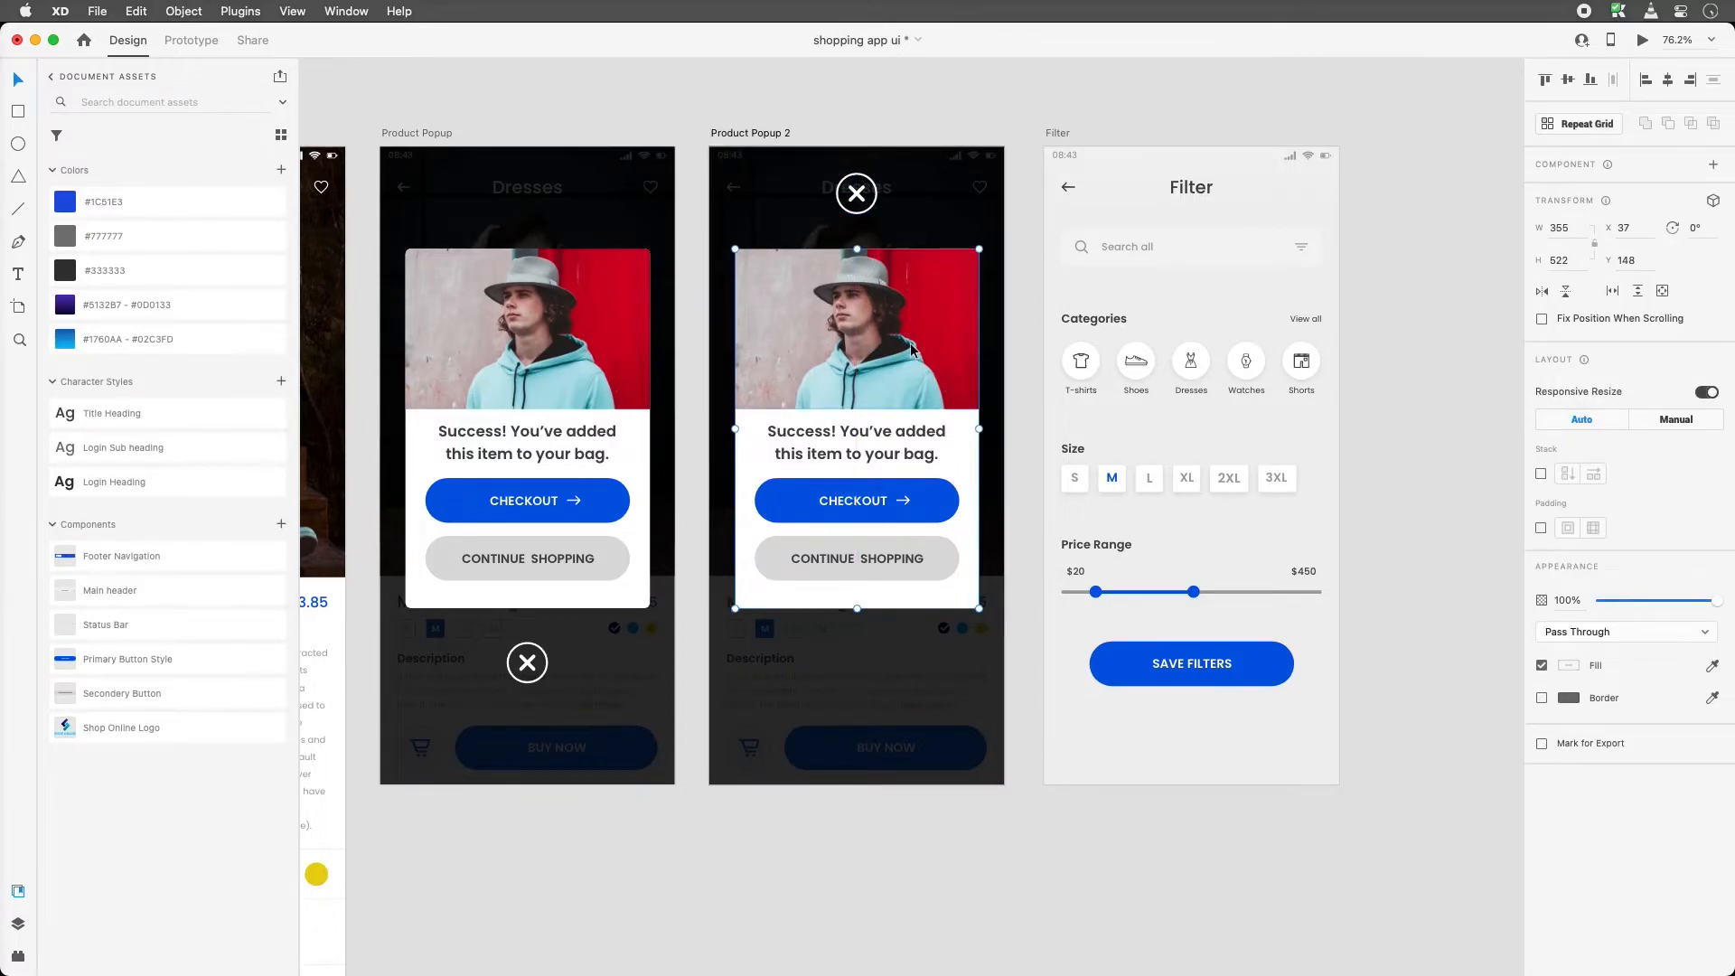
right_click(876, 359)
left_click(925, 514)
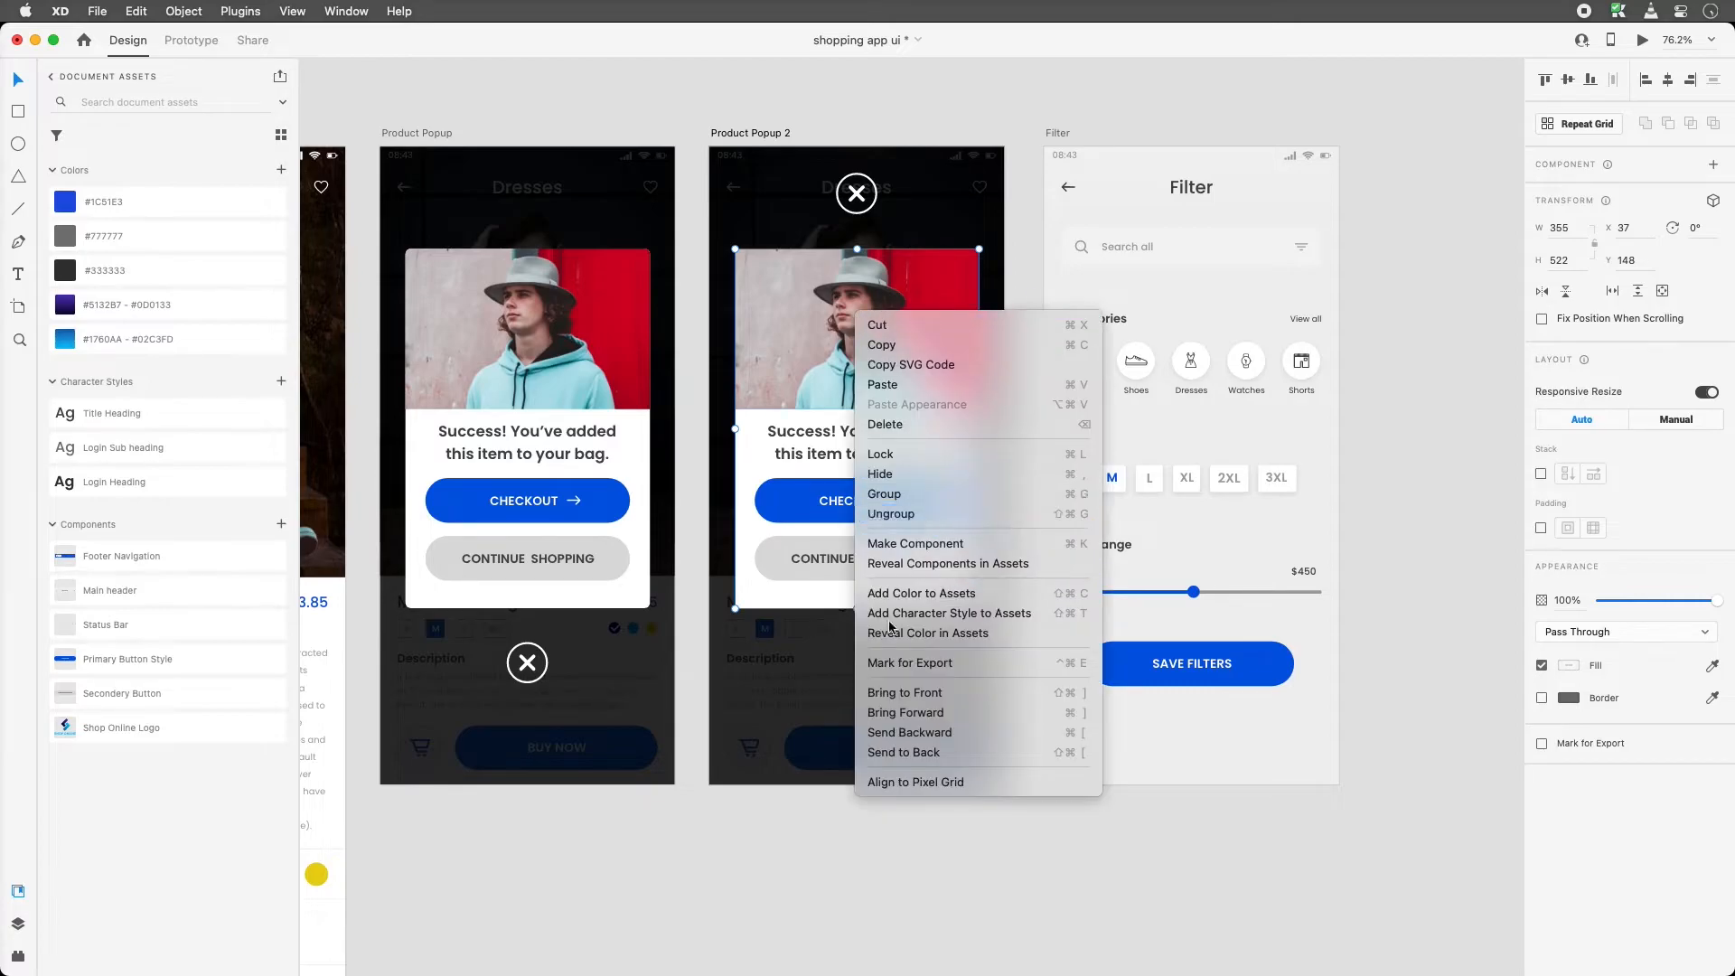
left_click(890, 664)
left_click(909, 379)
key("Delete")
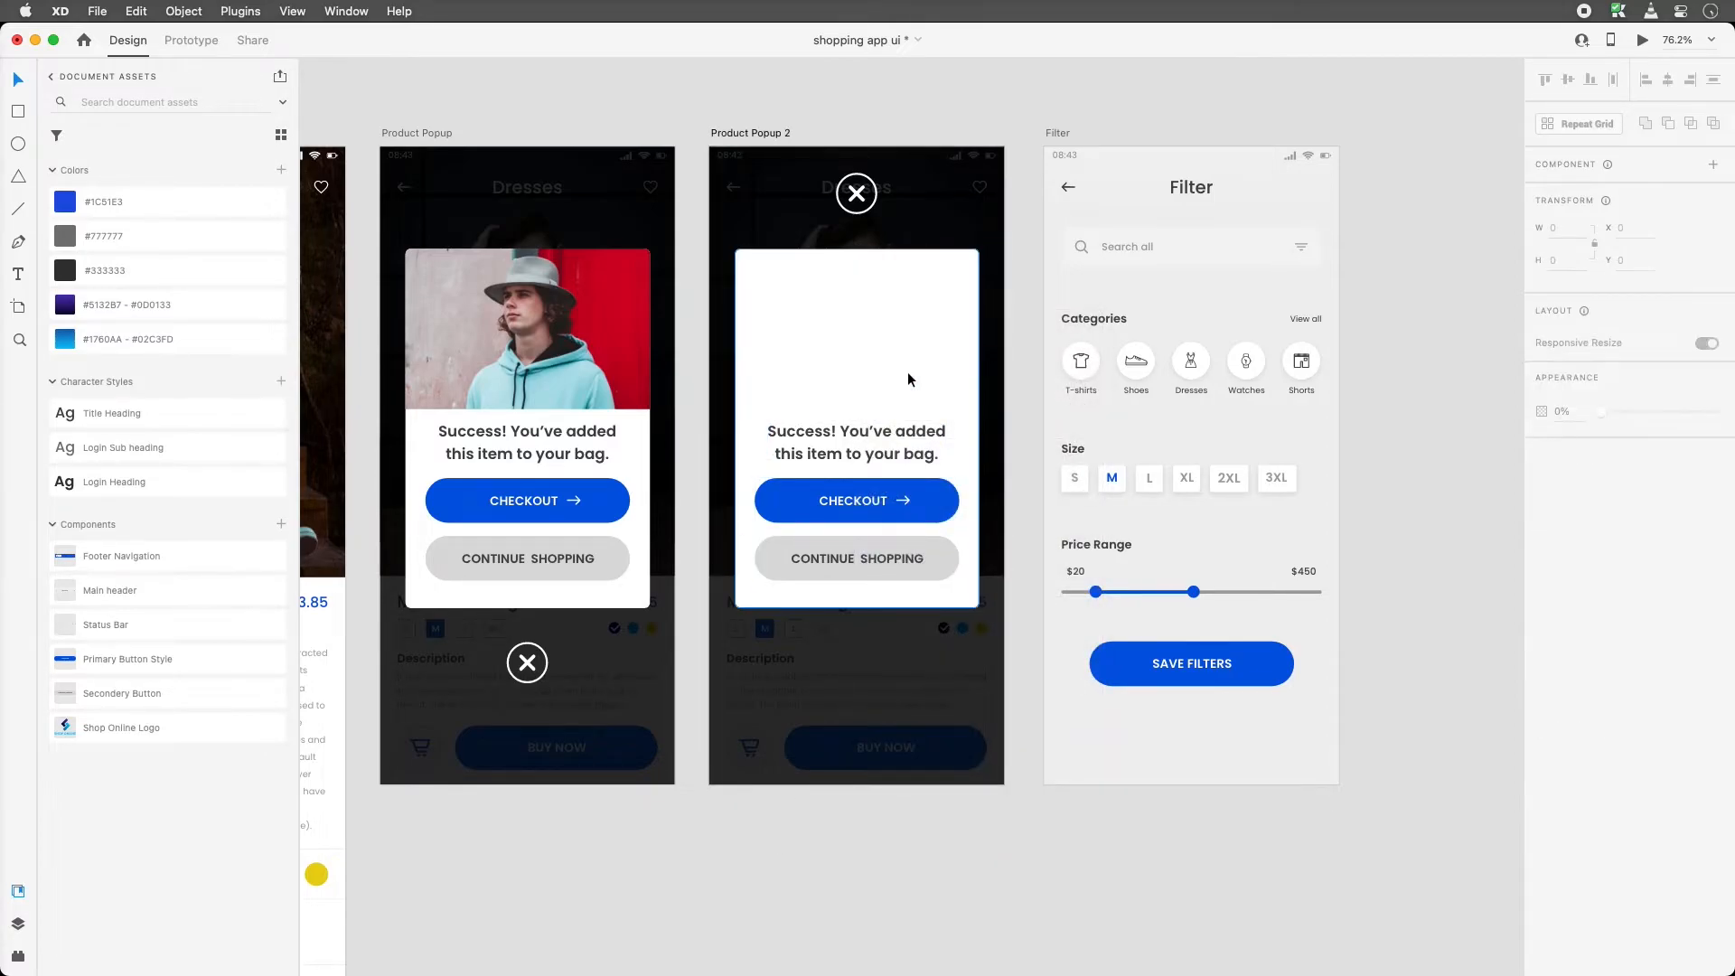
Move the card down to the artboard's lower edge and resize its white panel to about 427 × 313
left_click_drag(1017, 644, 717, 372)
left_click_drag(866, 343, 870, 522)
left_click(854, 844)
left_click(958, 576)
left_click_drag(982, 606, 1003, 605)
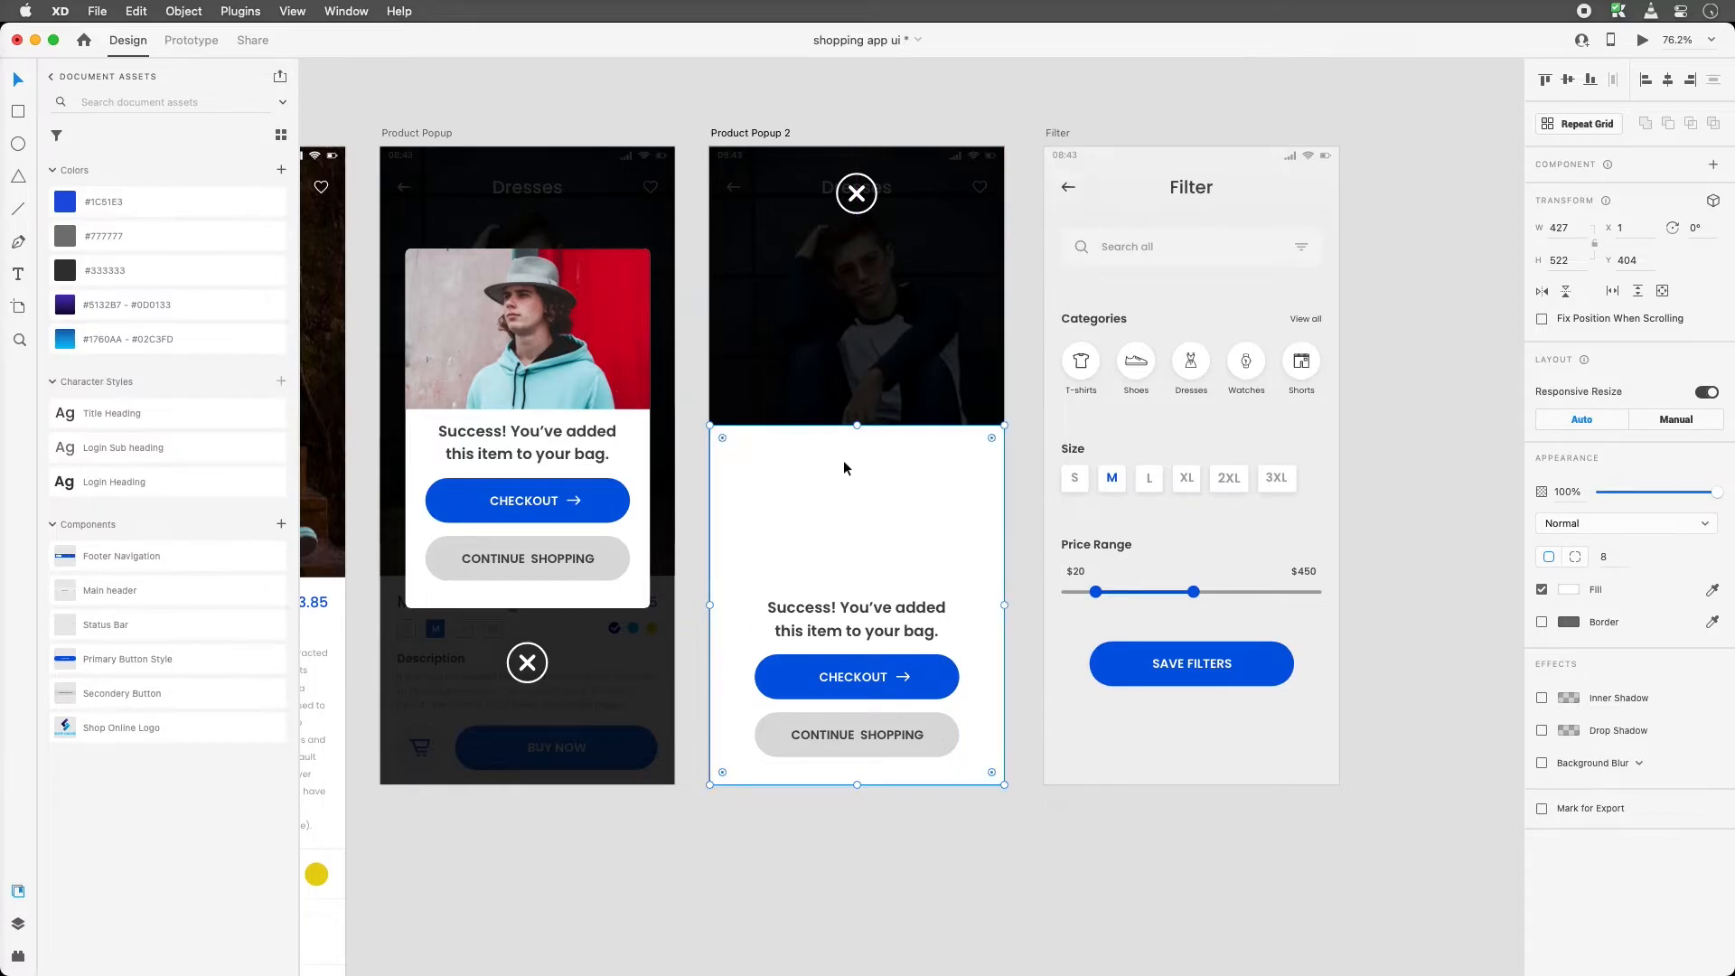
left_click_drag(860, 427, 860, 568)
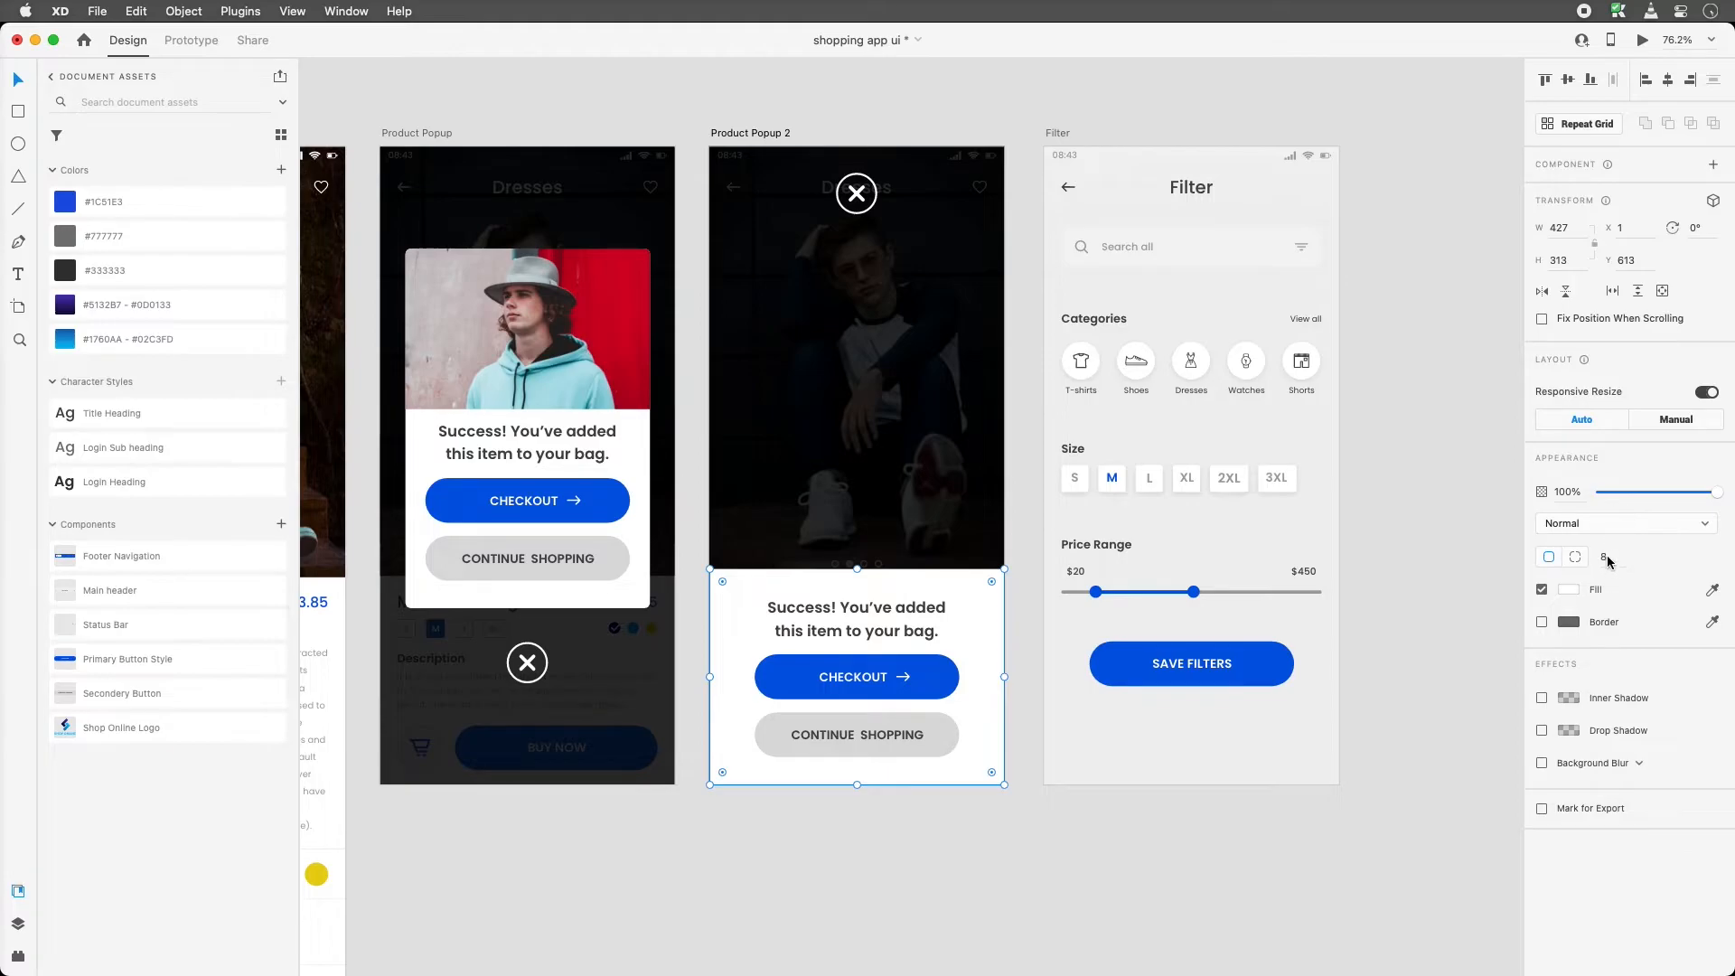
Set the white panel's two lower corner radii to 0 and its width to 428
left_click(1665, 560)
type("0")
key("Tab")
type("0")
left_click(1578, 227)
key("Up")
left_click(1024, 190)
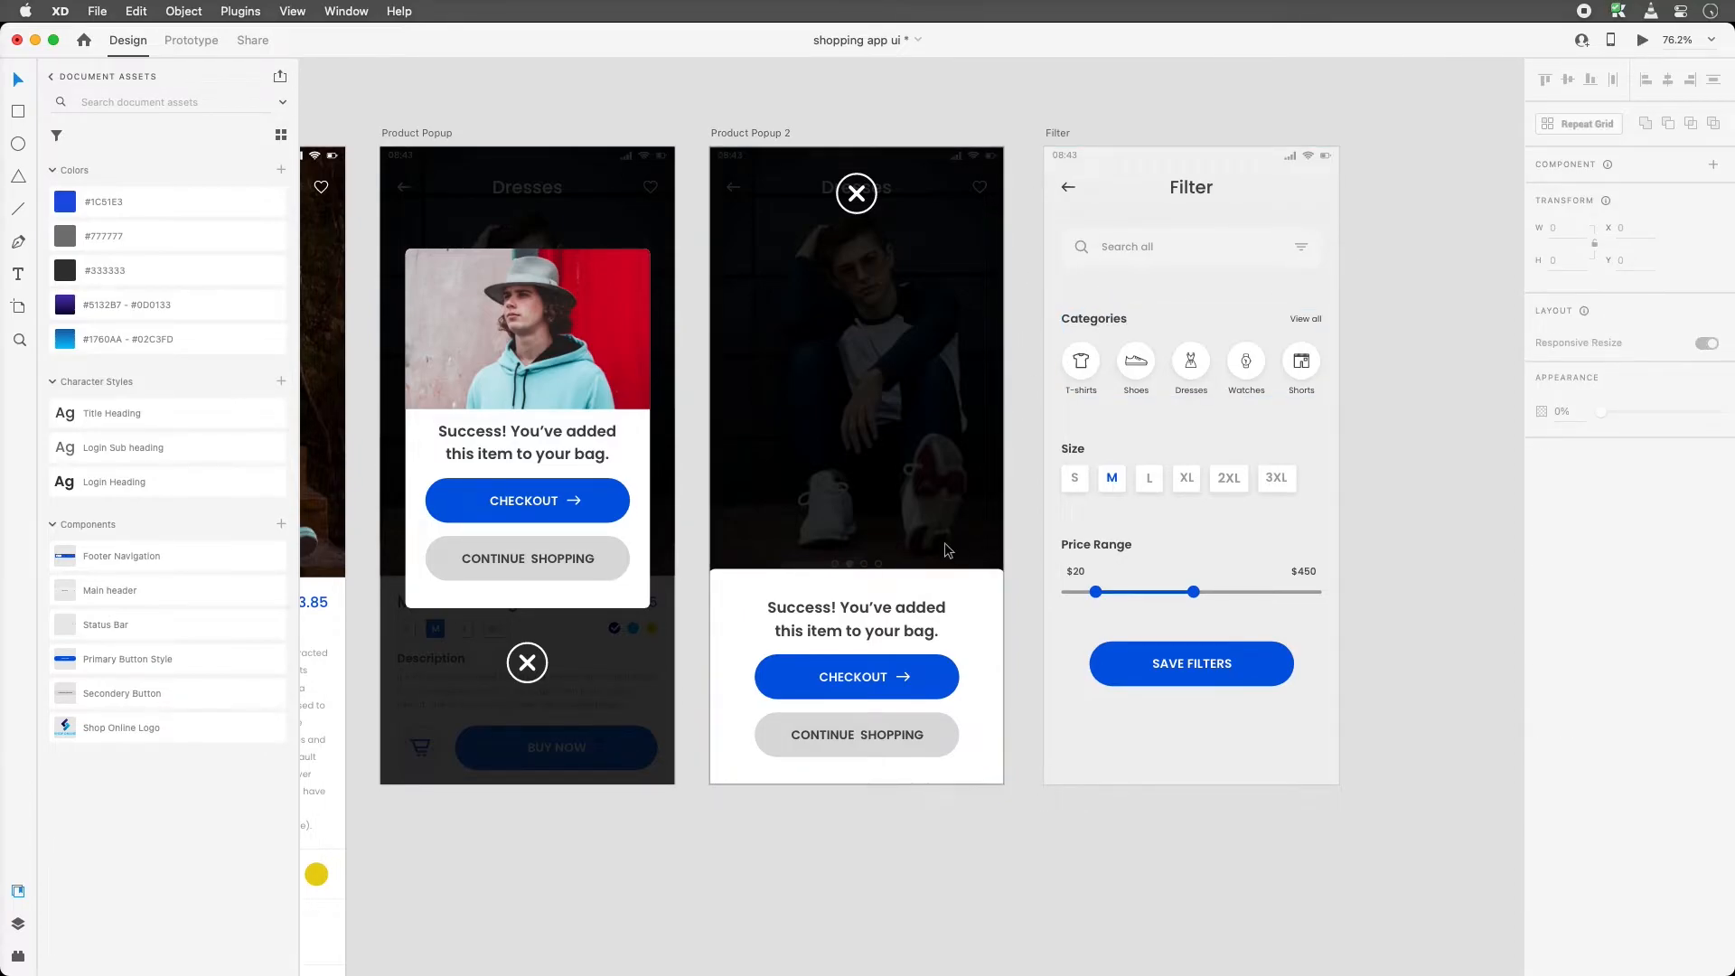
Unlock the dark overlay on Product Popup 2 and delete it
left_click(956, 279)
left_click(708, 146)
left_click_drag(822, 314, 1273, 254)
key("Delete")
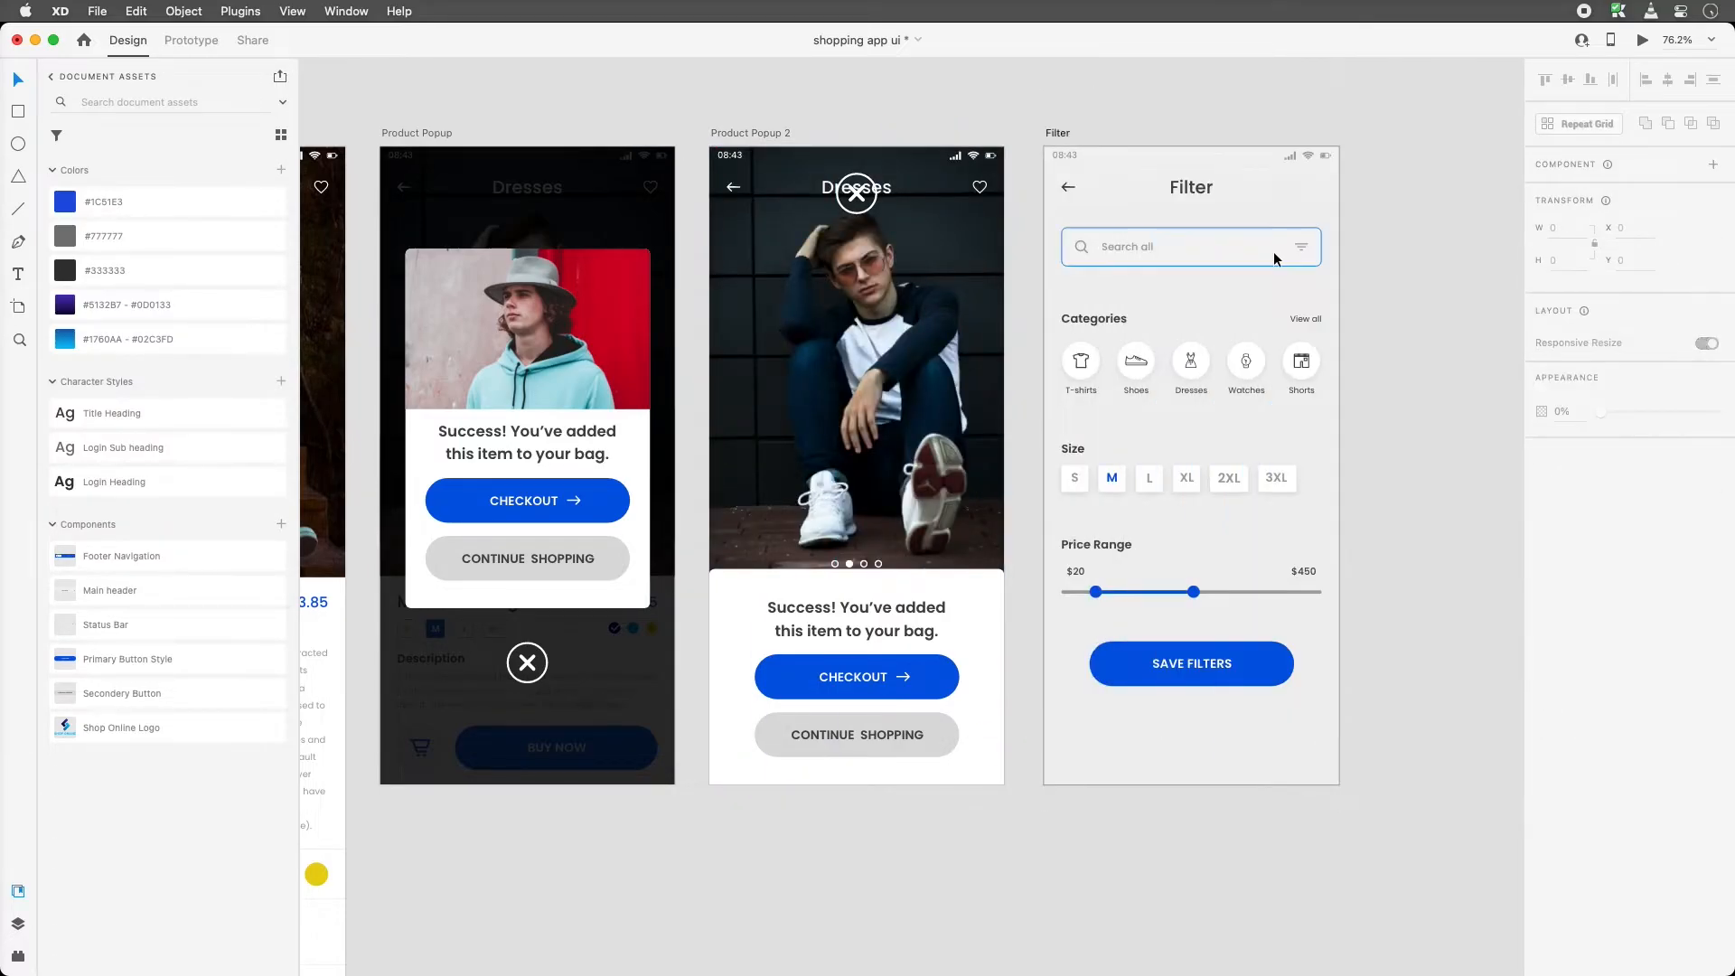
Adjust the button spacing by placing Continue Shopping at about Y 828 and Checkout at Y 746
left_click(862, 743)
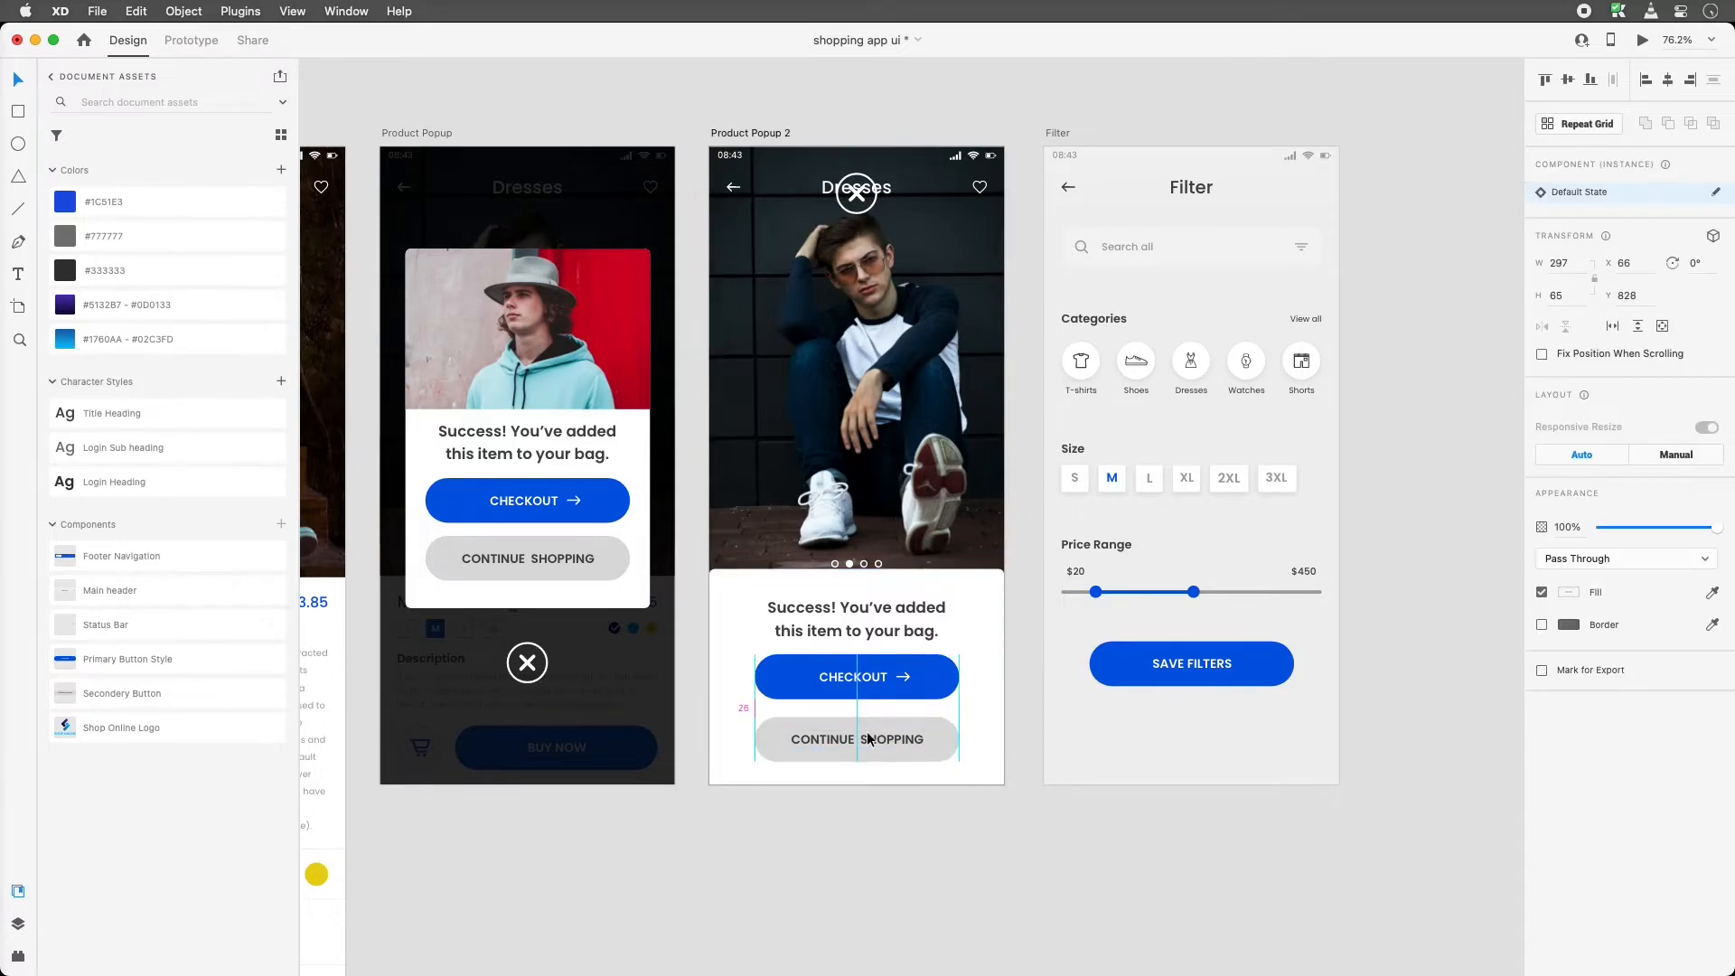
left_click(864, 678)
left_click_drag(864, 674, 864, 673)
left_click(901, 810)
Shorten the panel behind the message from above to a height of 287 and fill it with the saved blue
key("z")
mouse_move(564, 787)
left_mouse_down()
mouse_move(828, 642)
mouse_move(1129, 526)
left_mouse_up()
key("v")
left_click(886, 387)
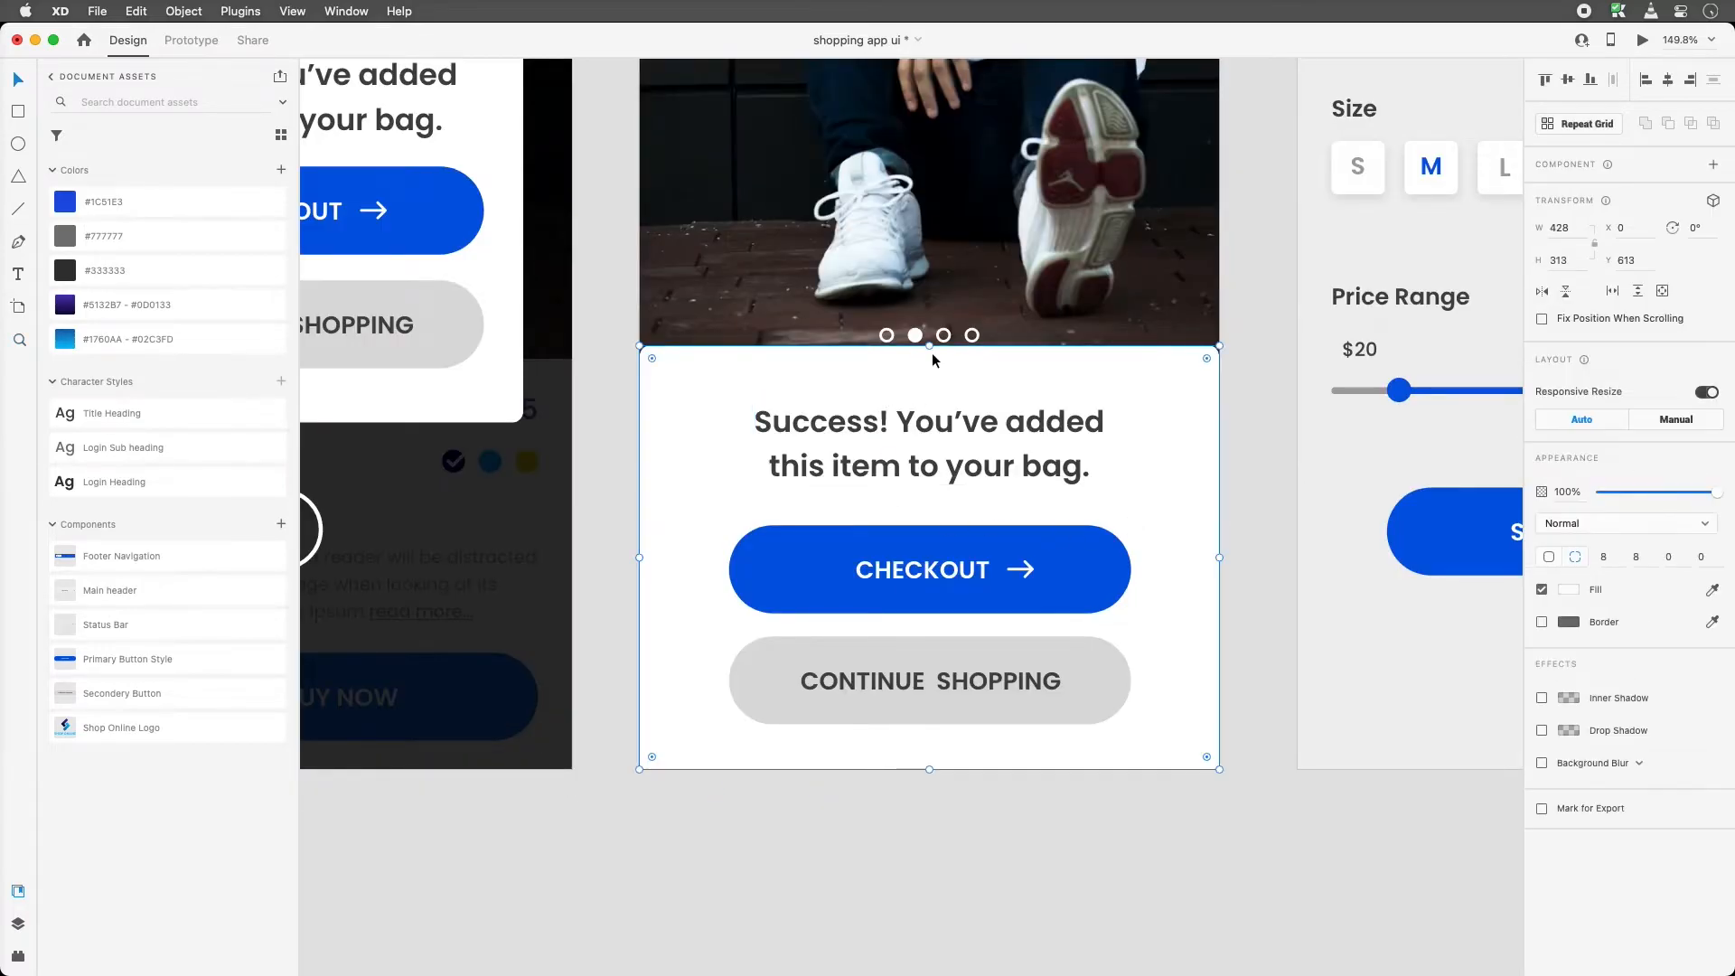
left_click_drag(930, 345, 924, 380)
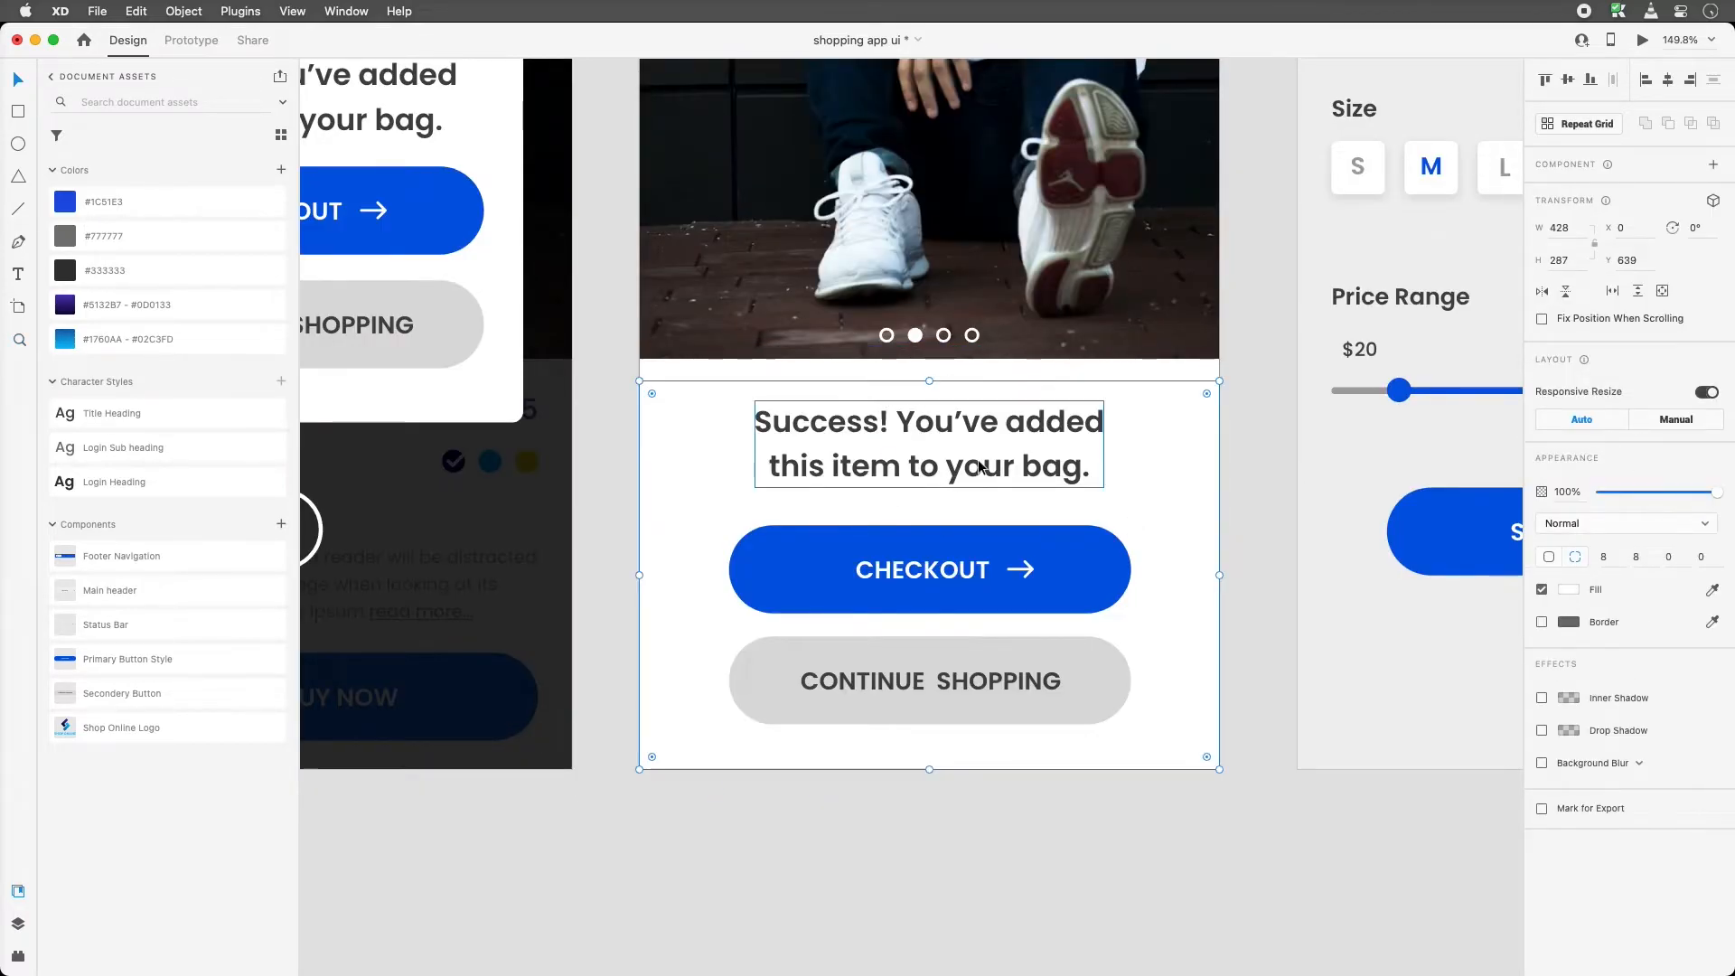
left_click(1568, 589)
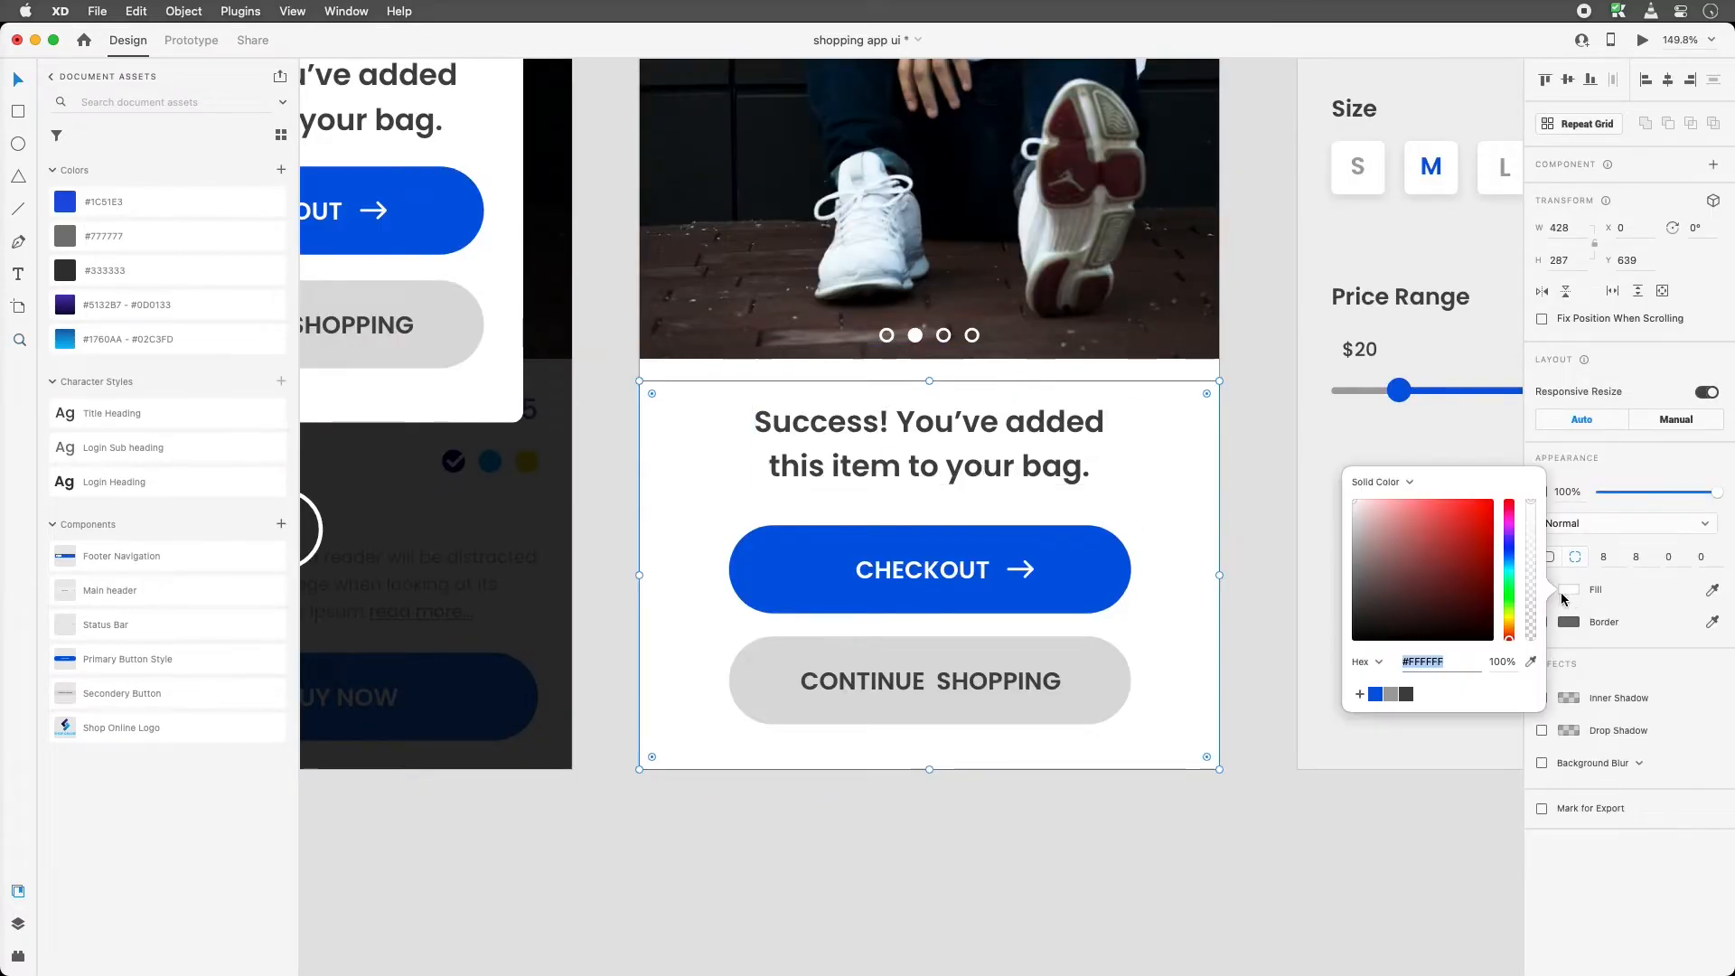
left_click(1375, 694)
Change the success message's text colour to white #FFFFFF
left_click(1075, 472)
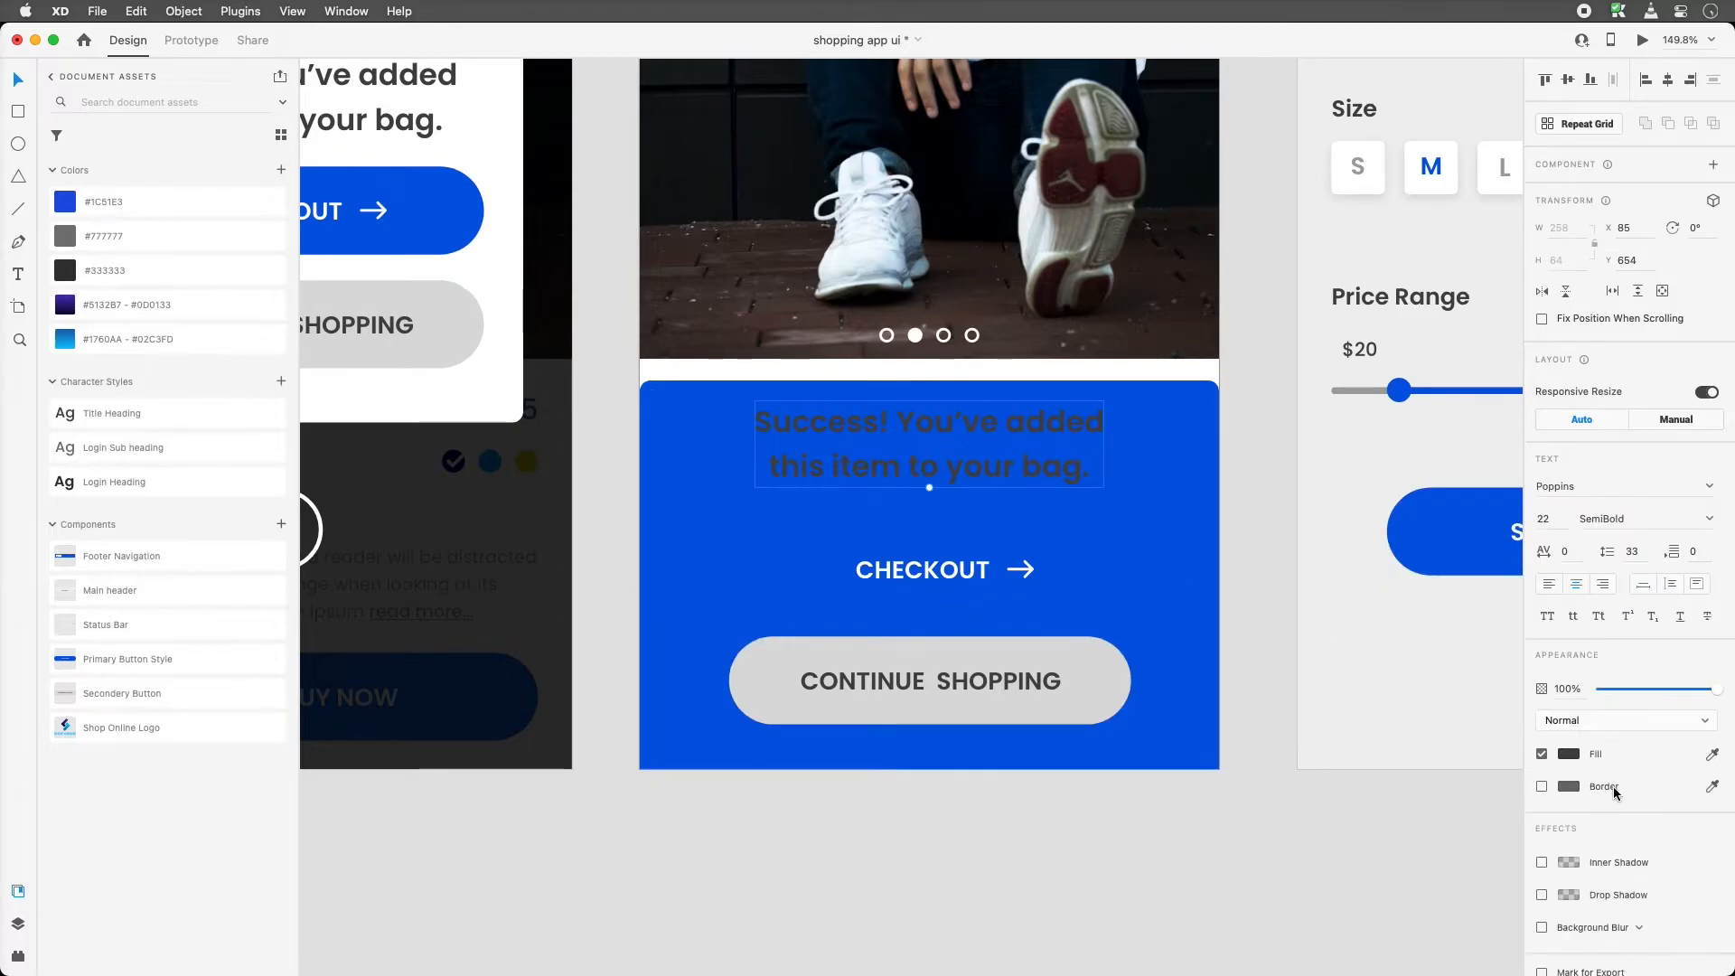
left_click(1568, 754)
type("ffffff")
key("Return")
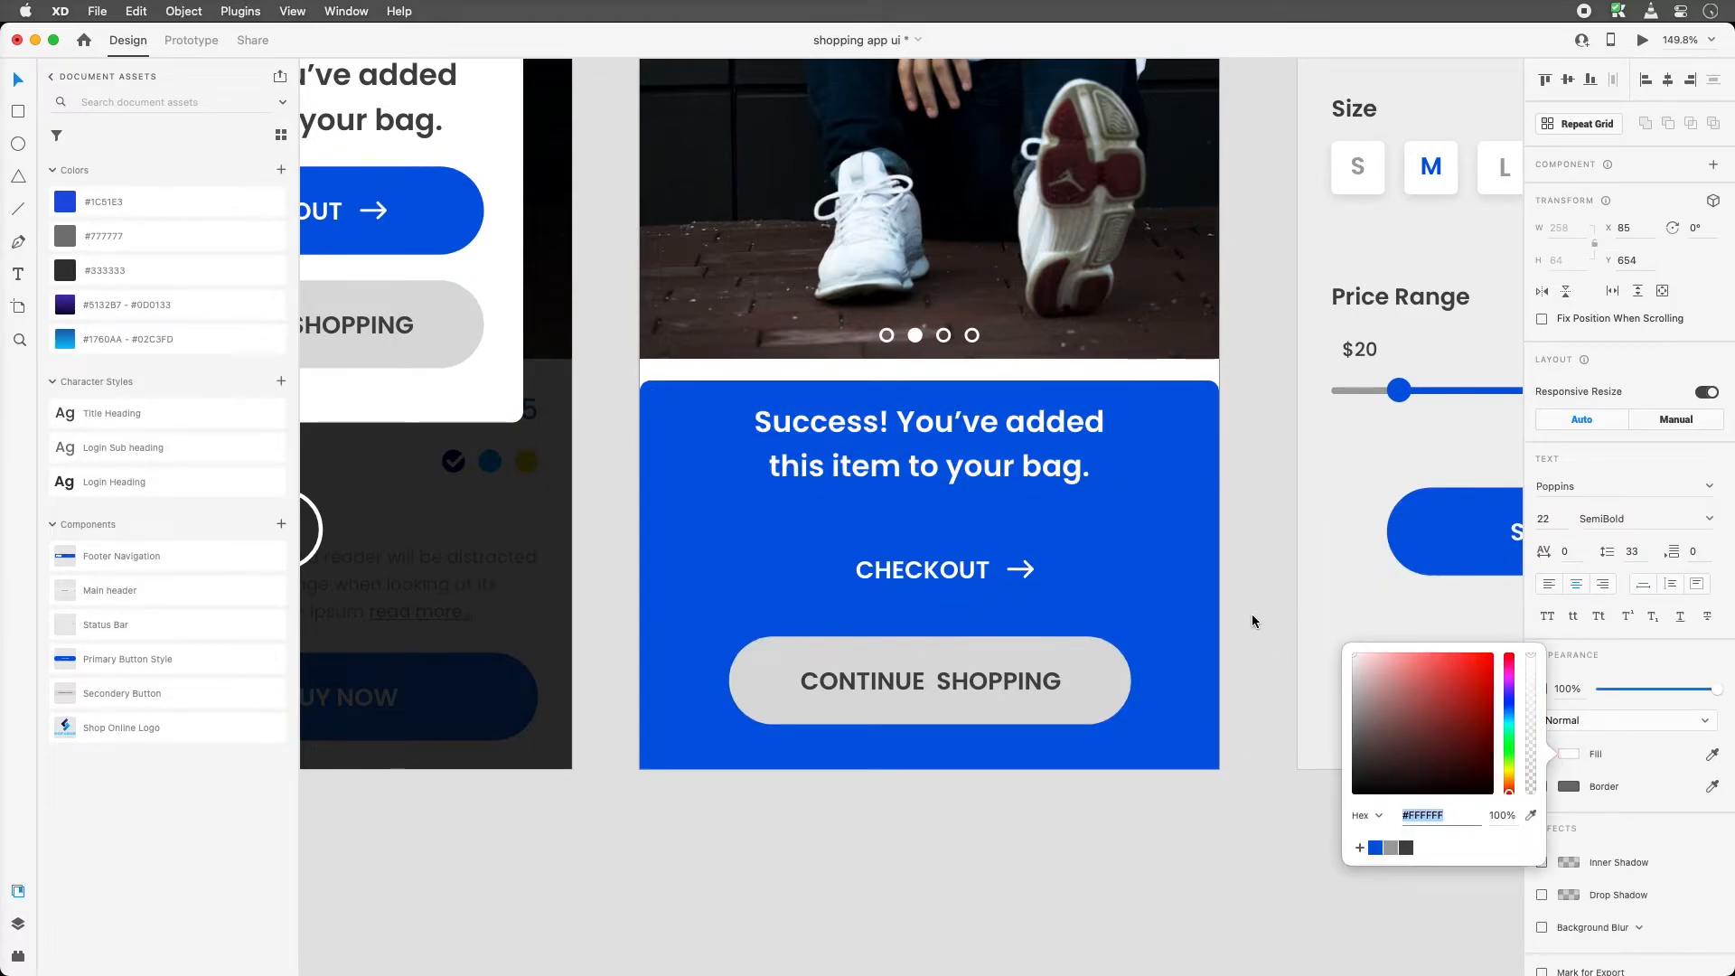
left_click(1222, 484)
Change the Checkout button's fill to white #FFFFFF
left_click(1084, 547)
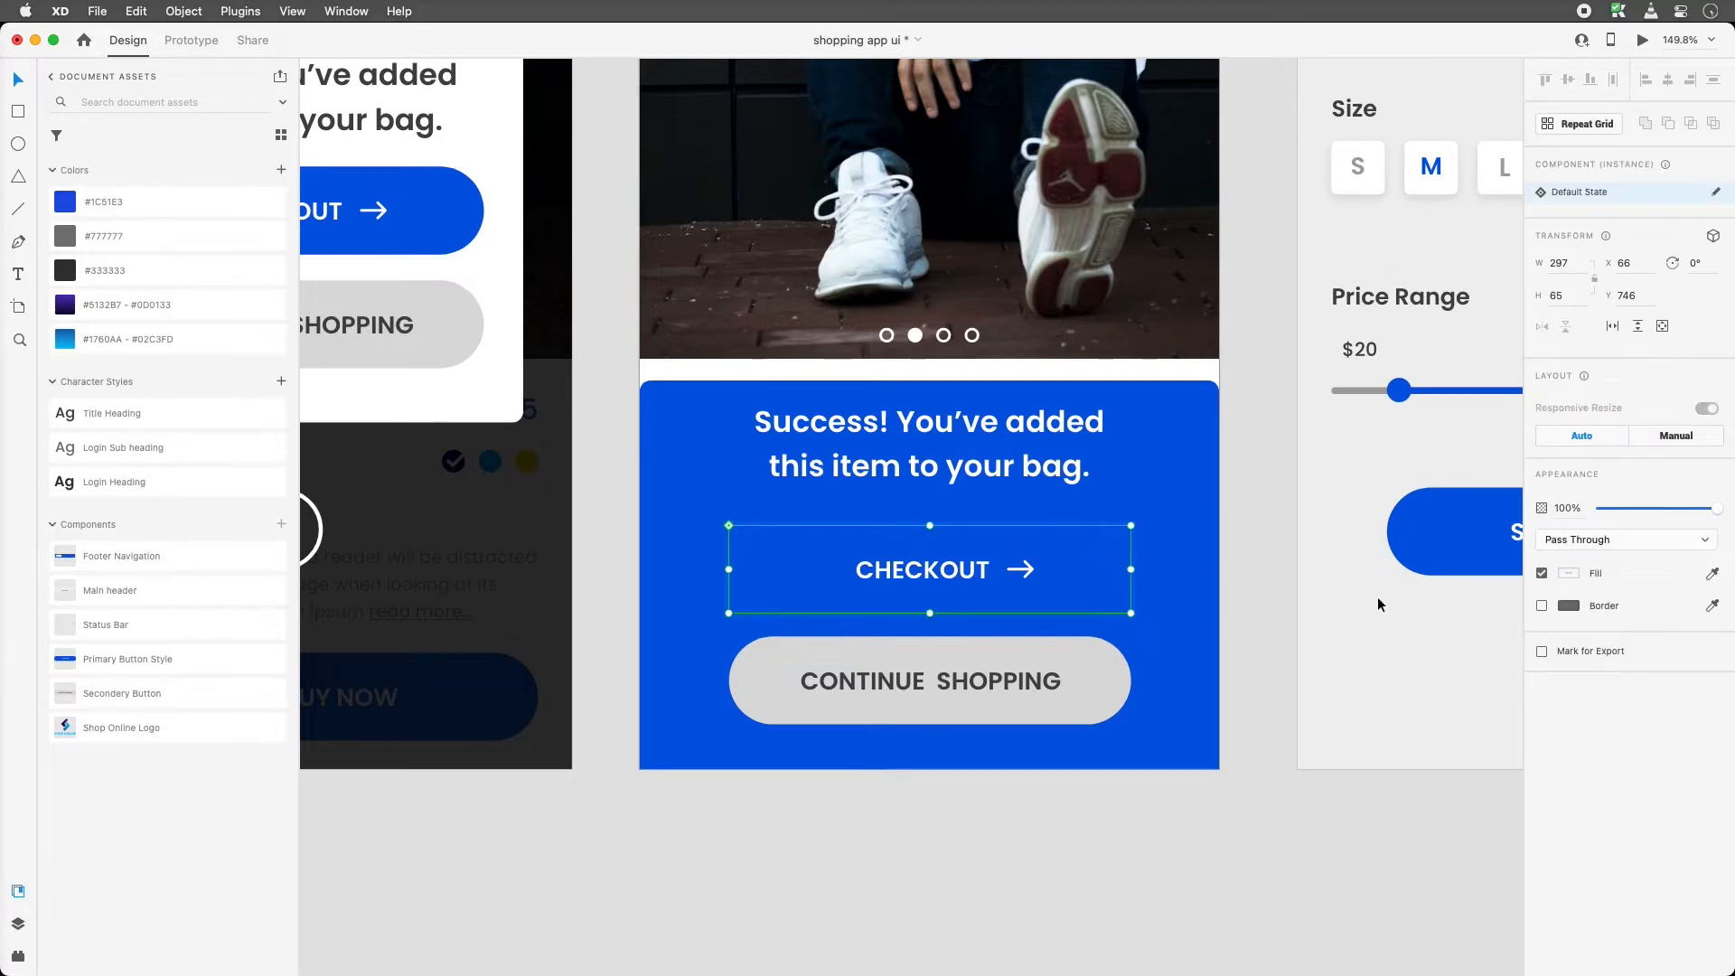
left_click(1570, 573)
left_click_drag(1447, 524, 1328, 477)
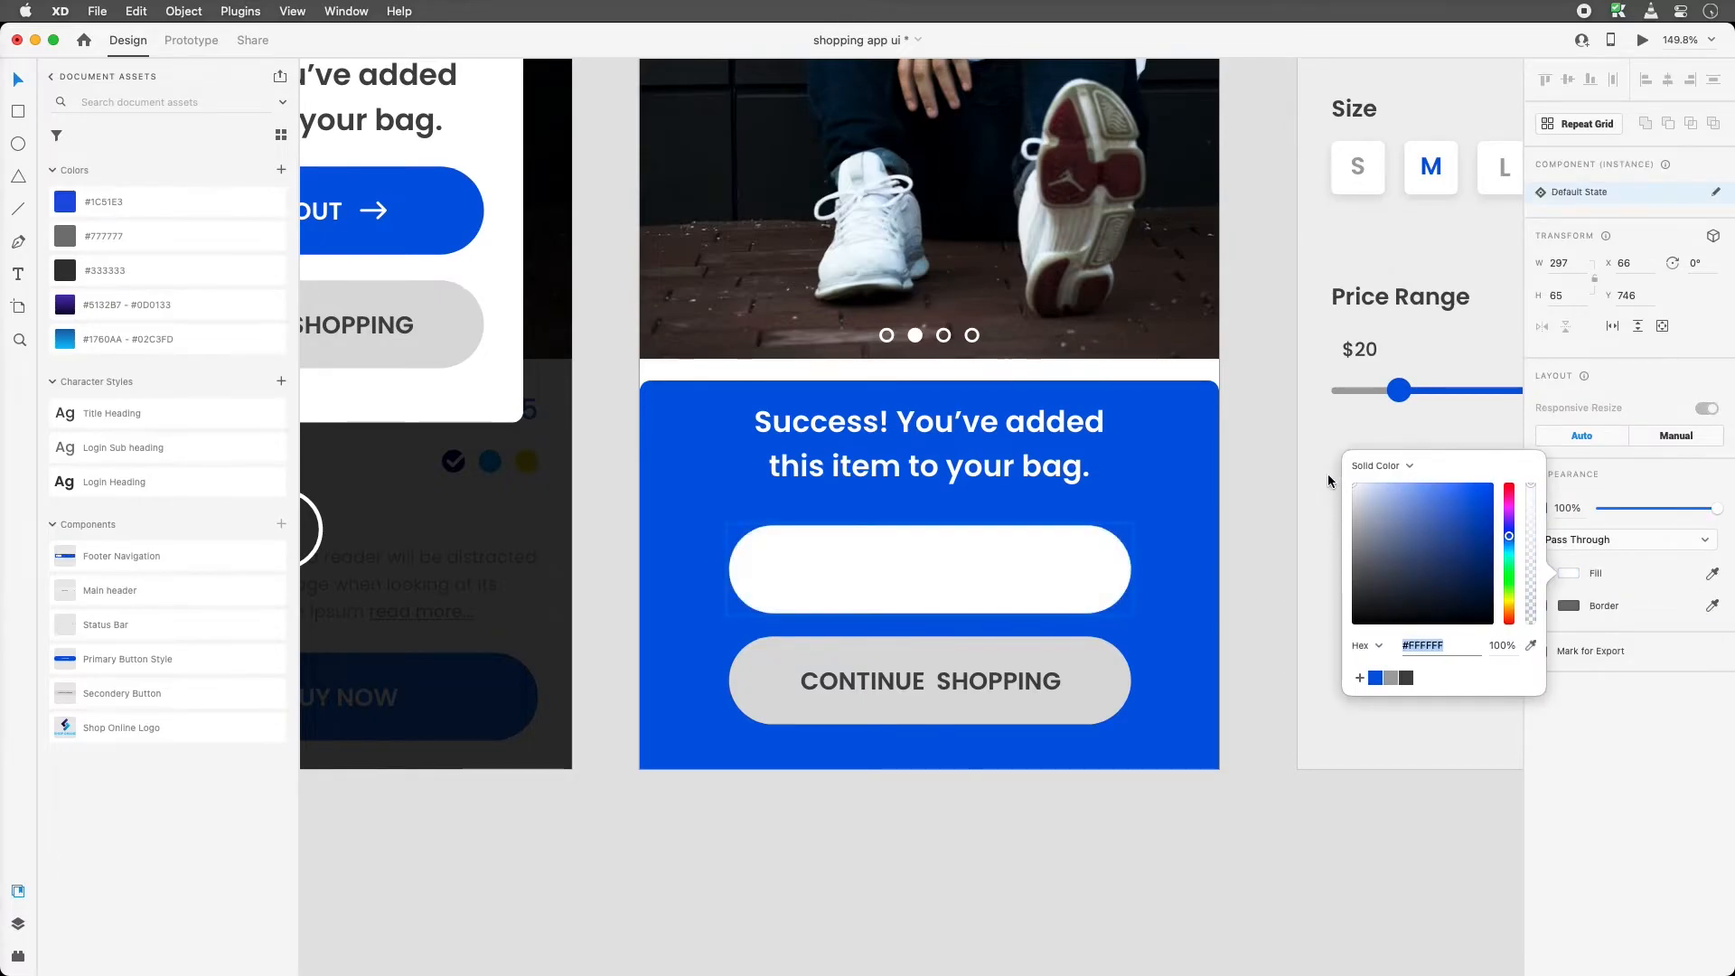
Recolour the Checkout button's label and arrow in the bottom panel with the saved blue #1C51E3
left_click(914, 562)
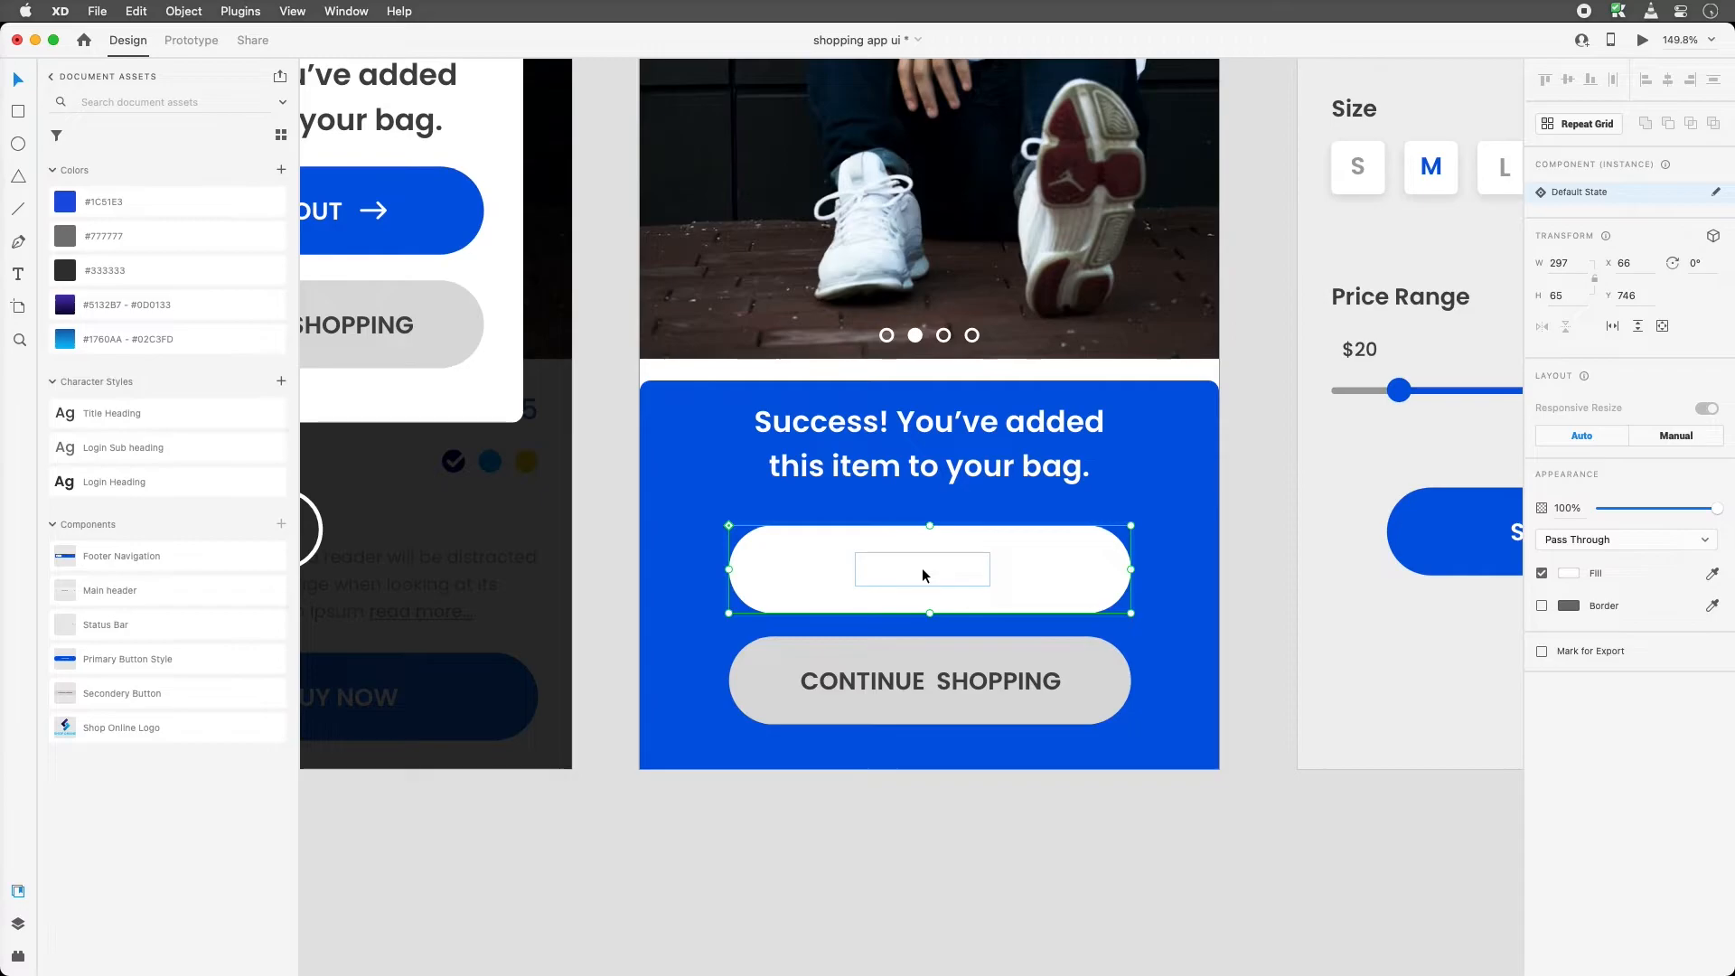
double_click(922, 574)
left_click(1568, 804)
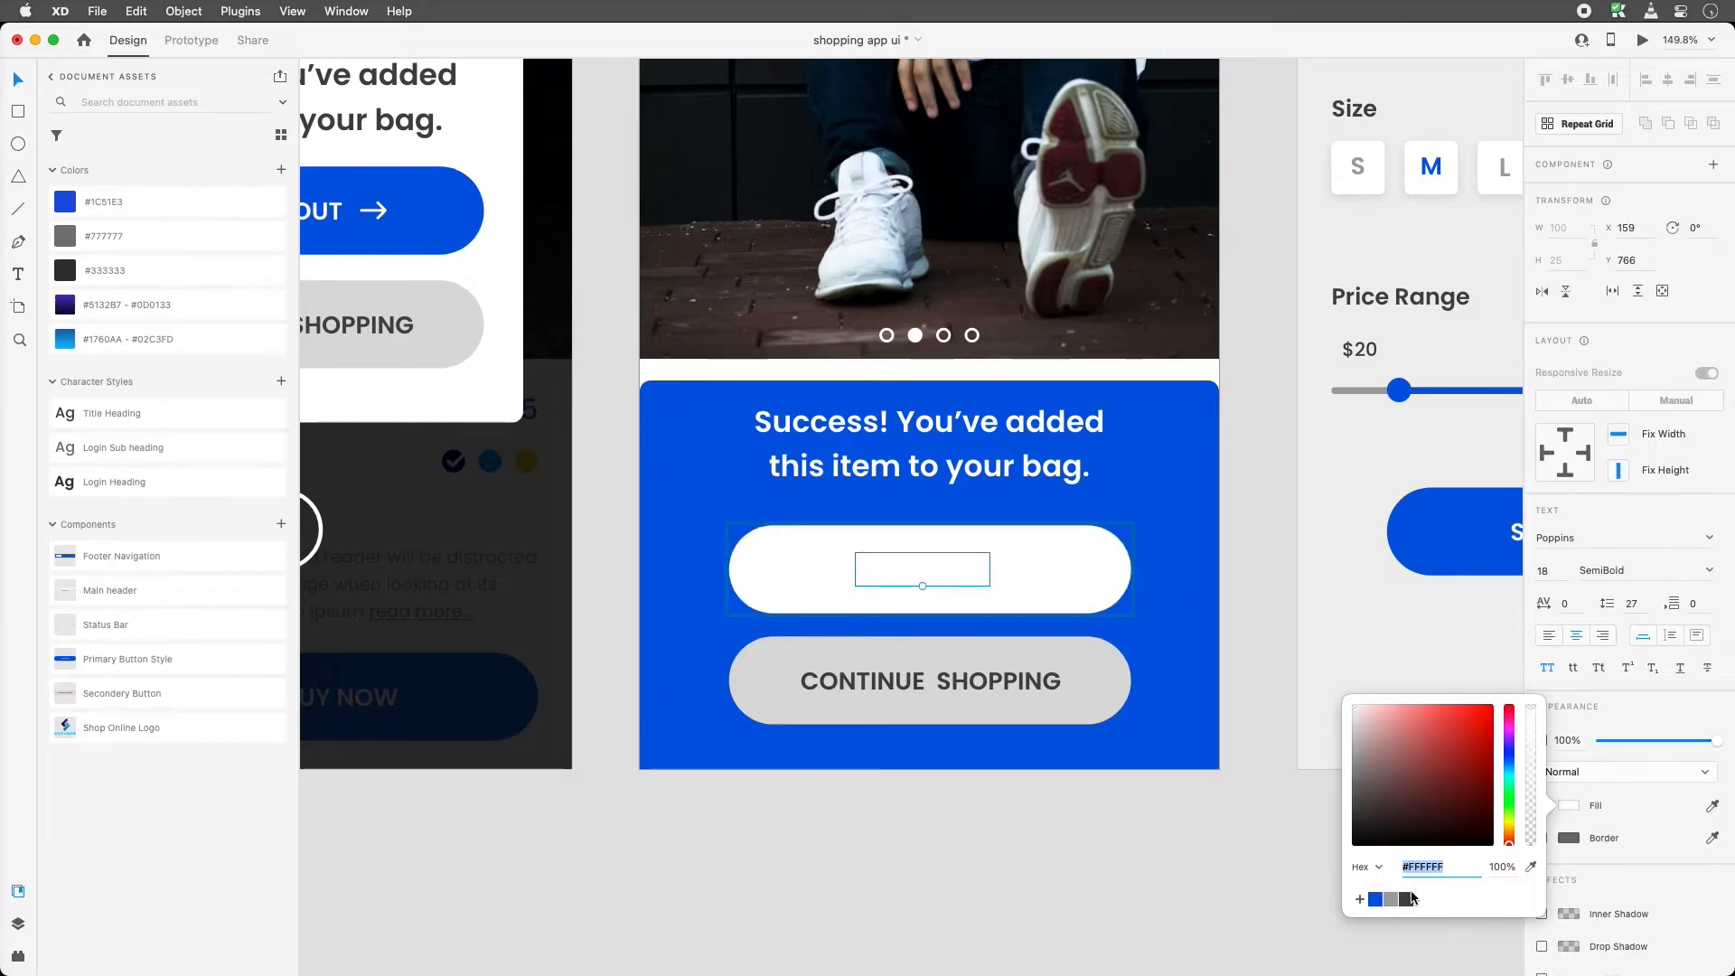
left_click(1375, 899)
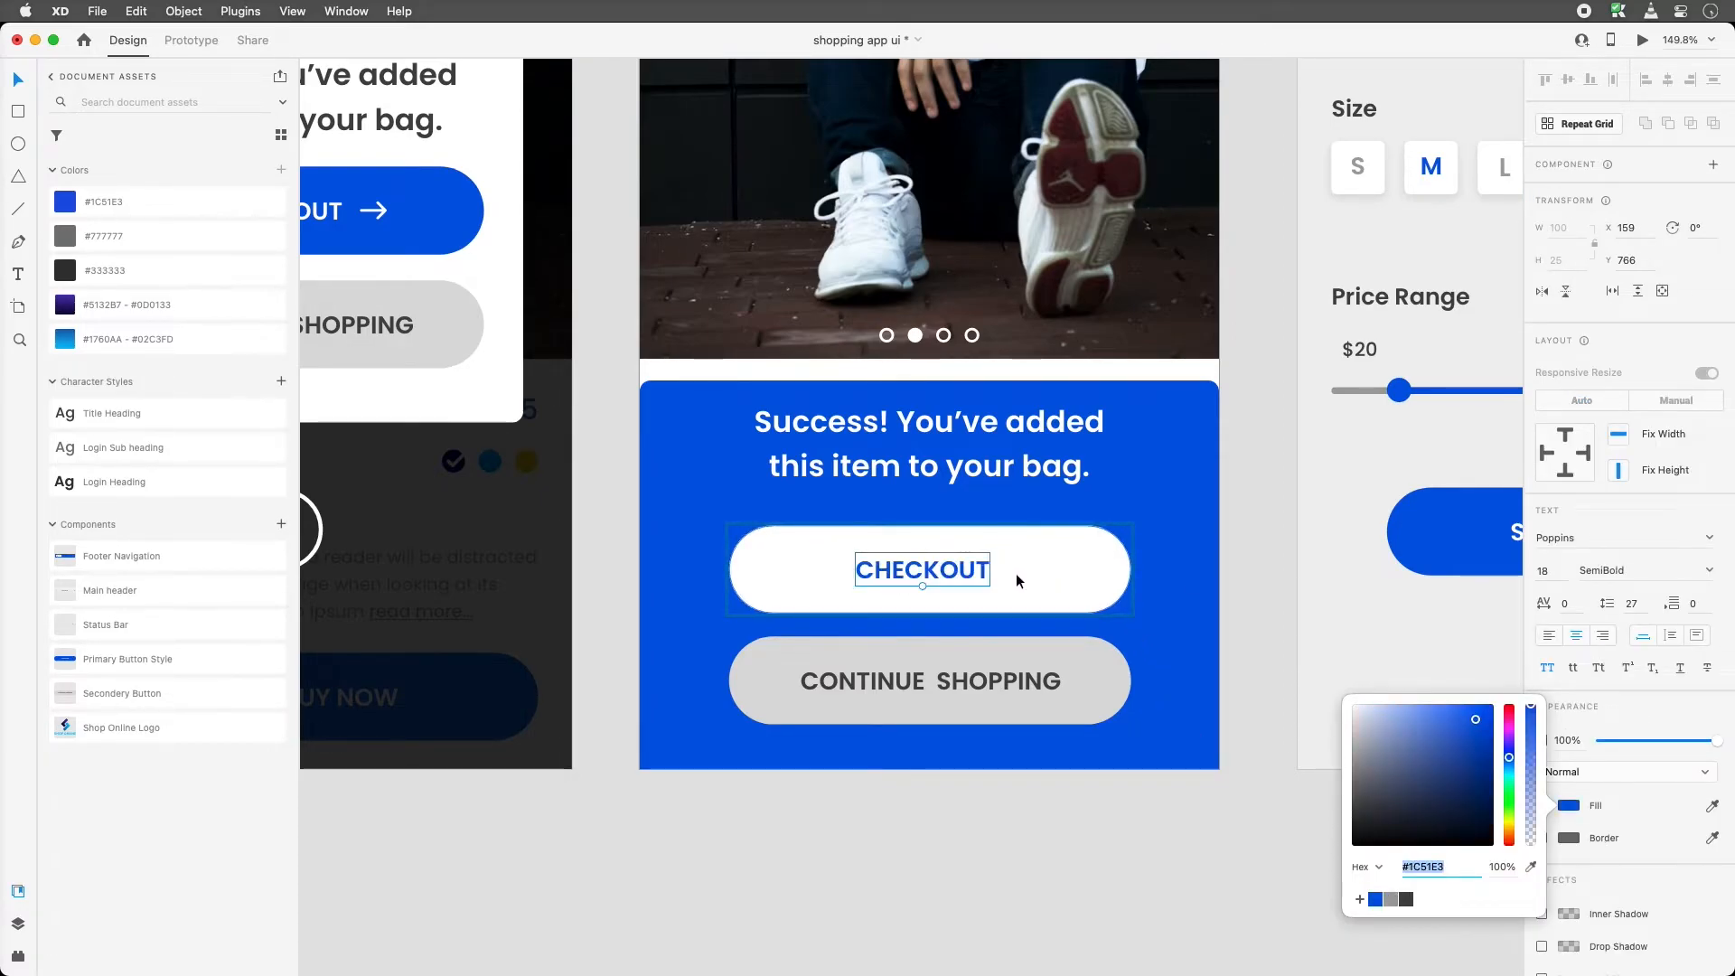
key("super+v")
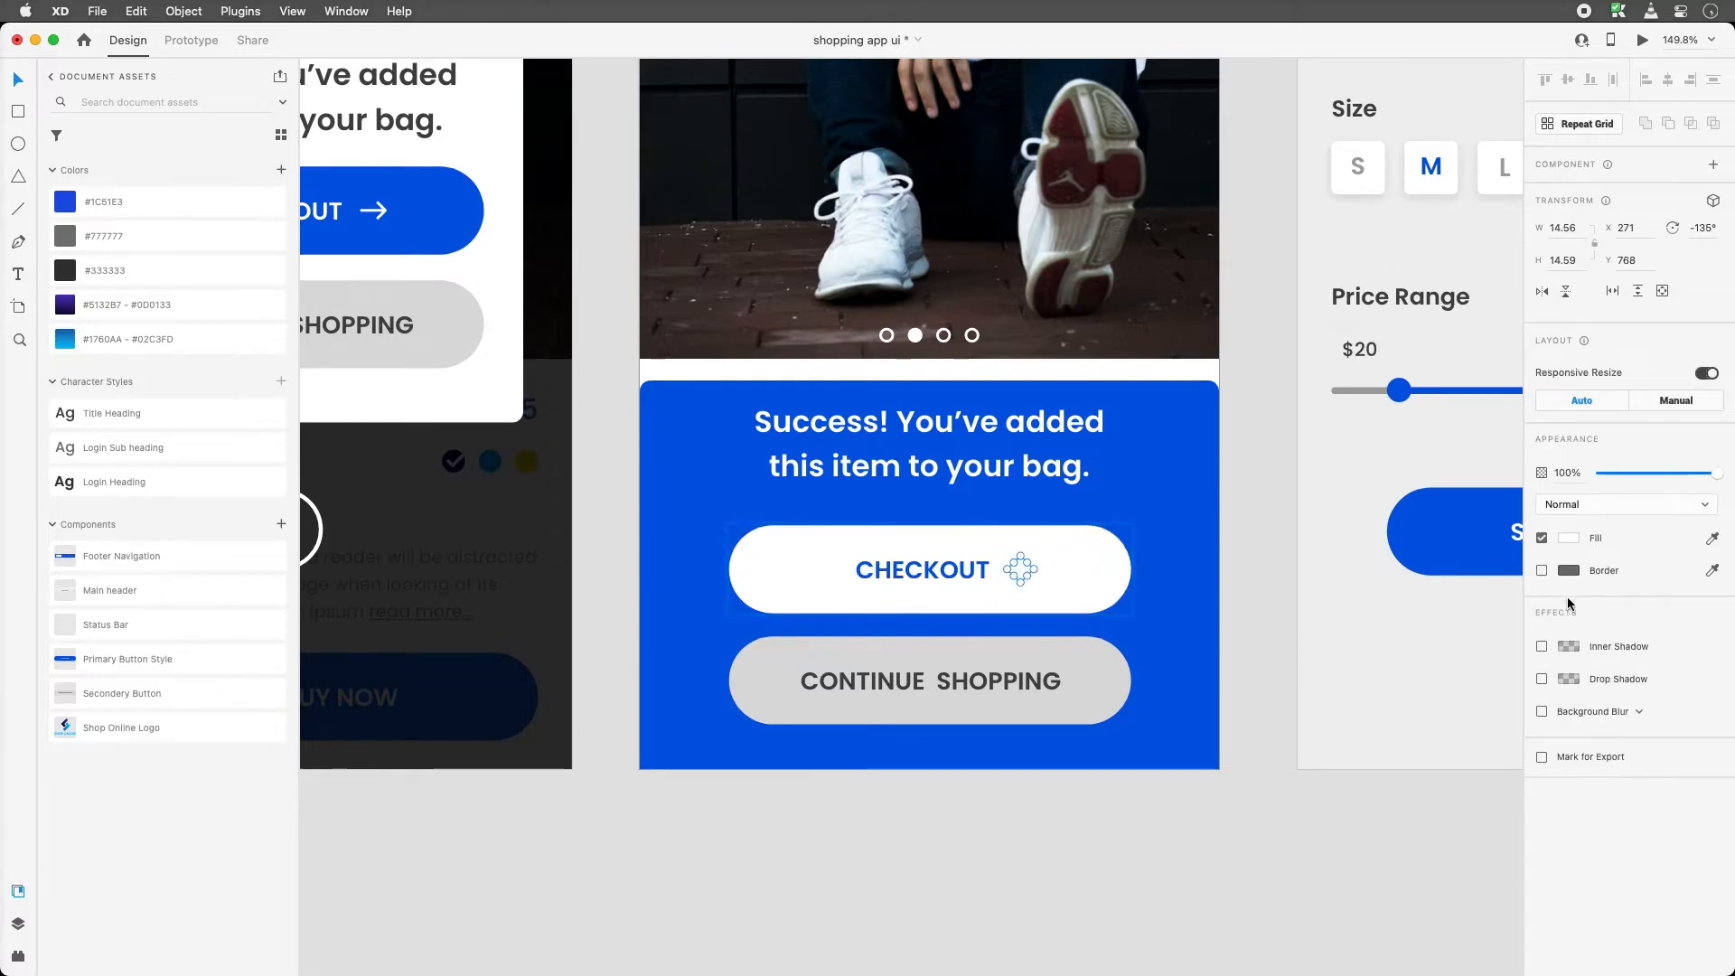
left_click(1569, 538)
left_click(1375, 642)
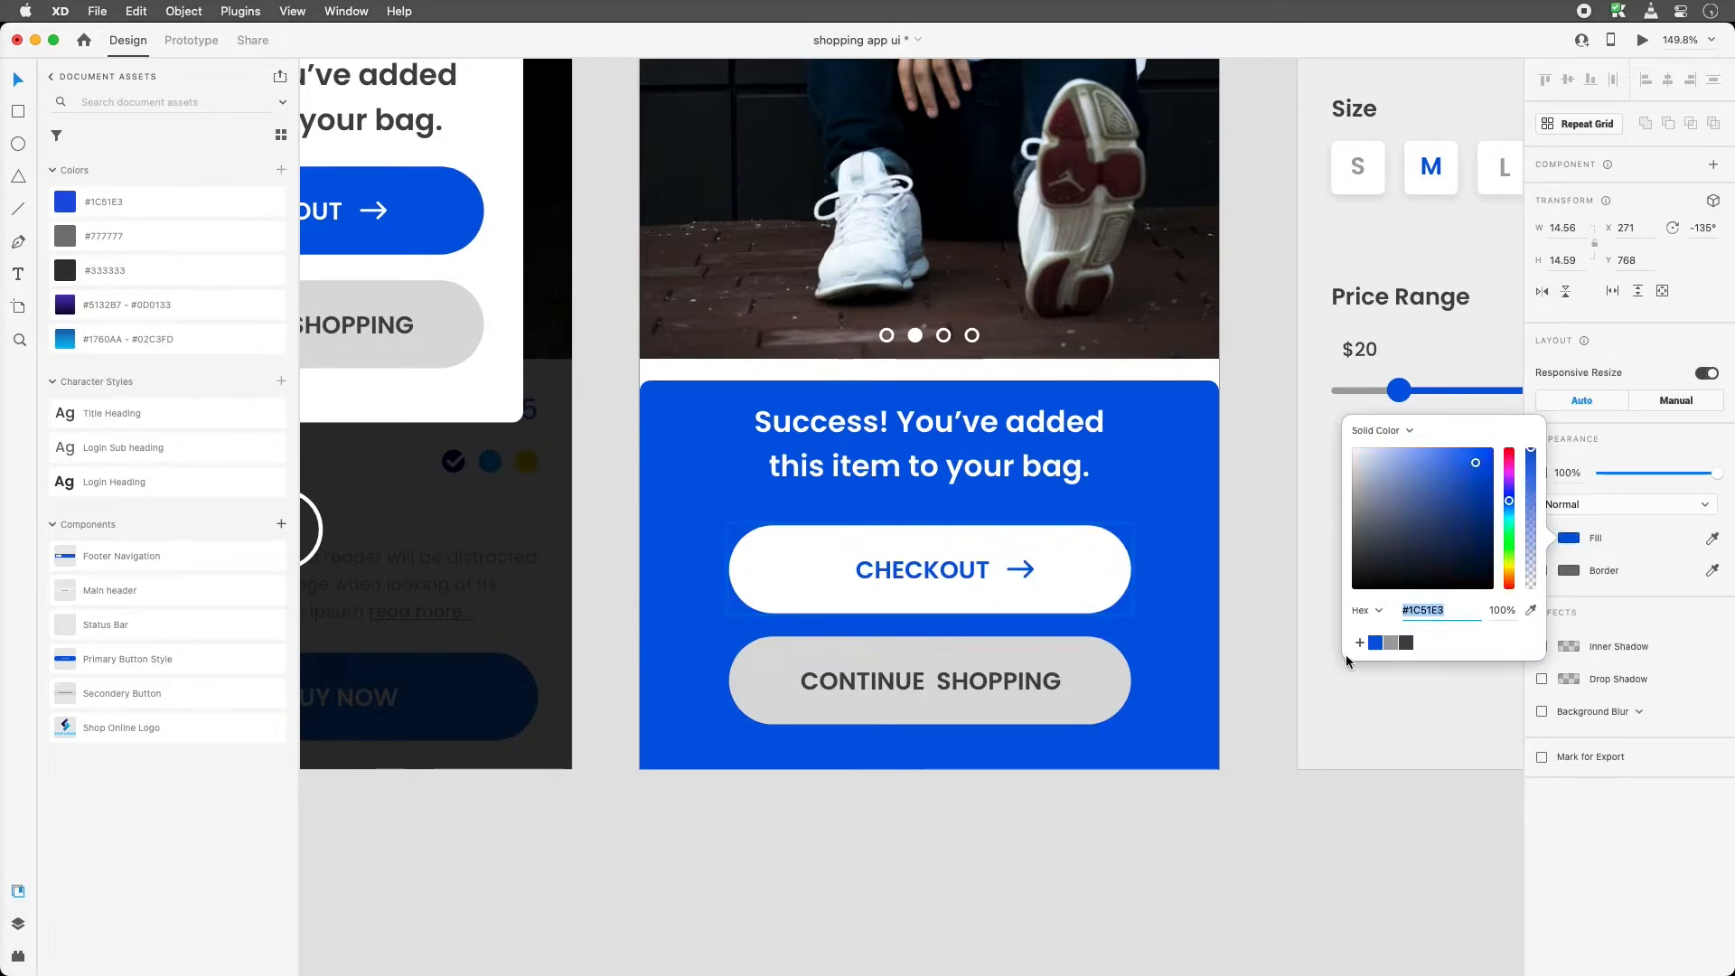
Change the Continue Shopping button's fill in the blue panel to black #000000
left_click(1066, 699)
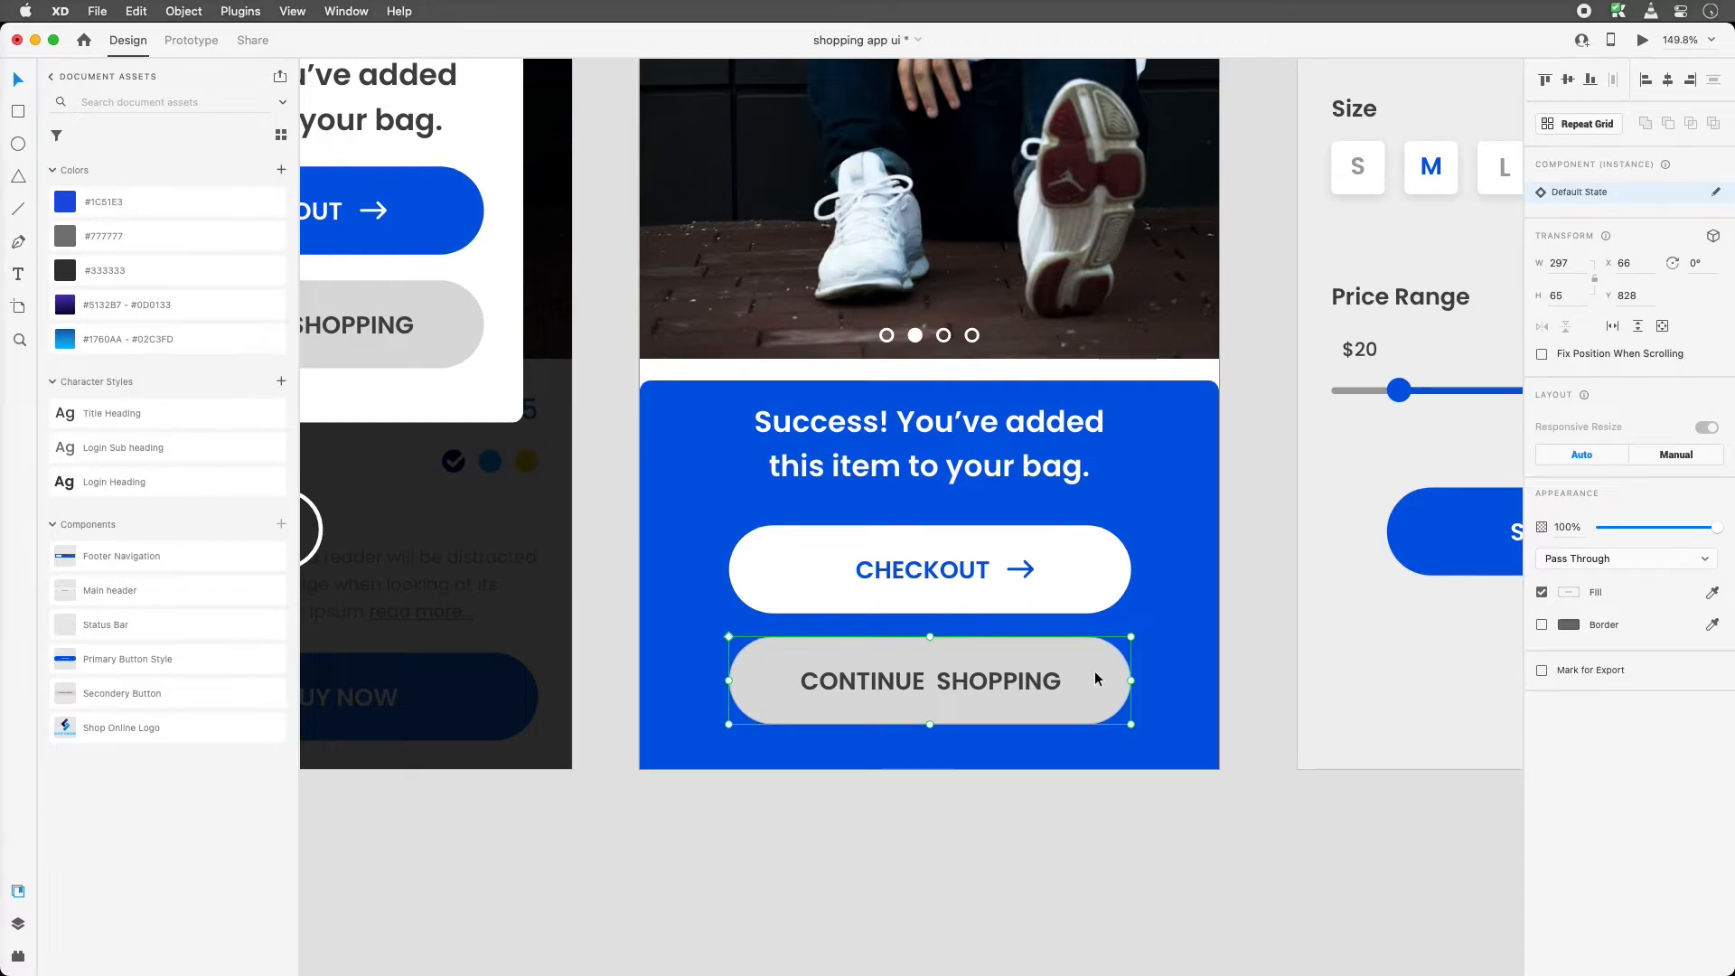
double_click(1094, 677)
left_click(1570, 641)
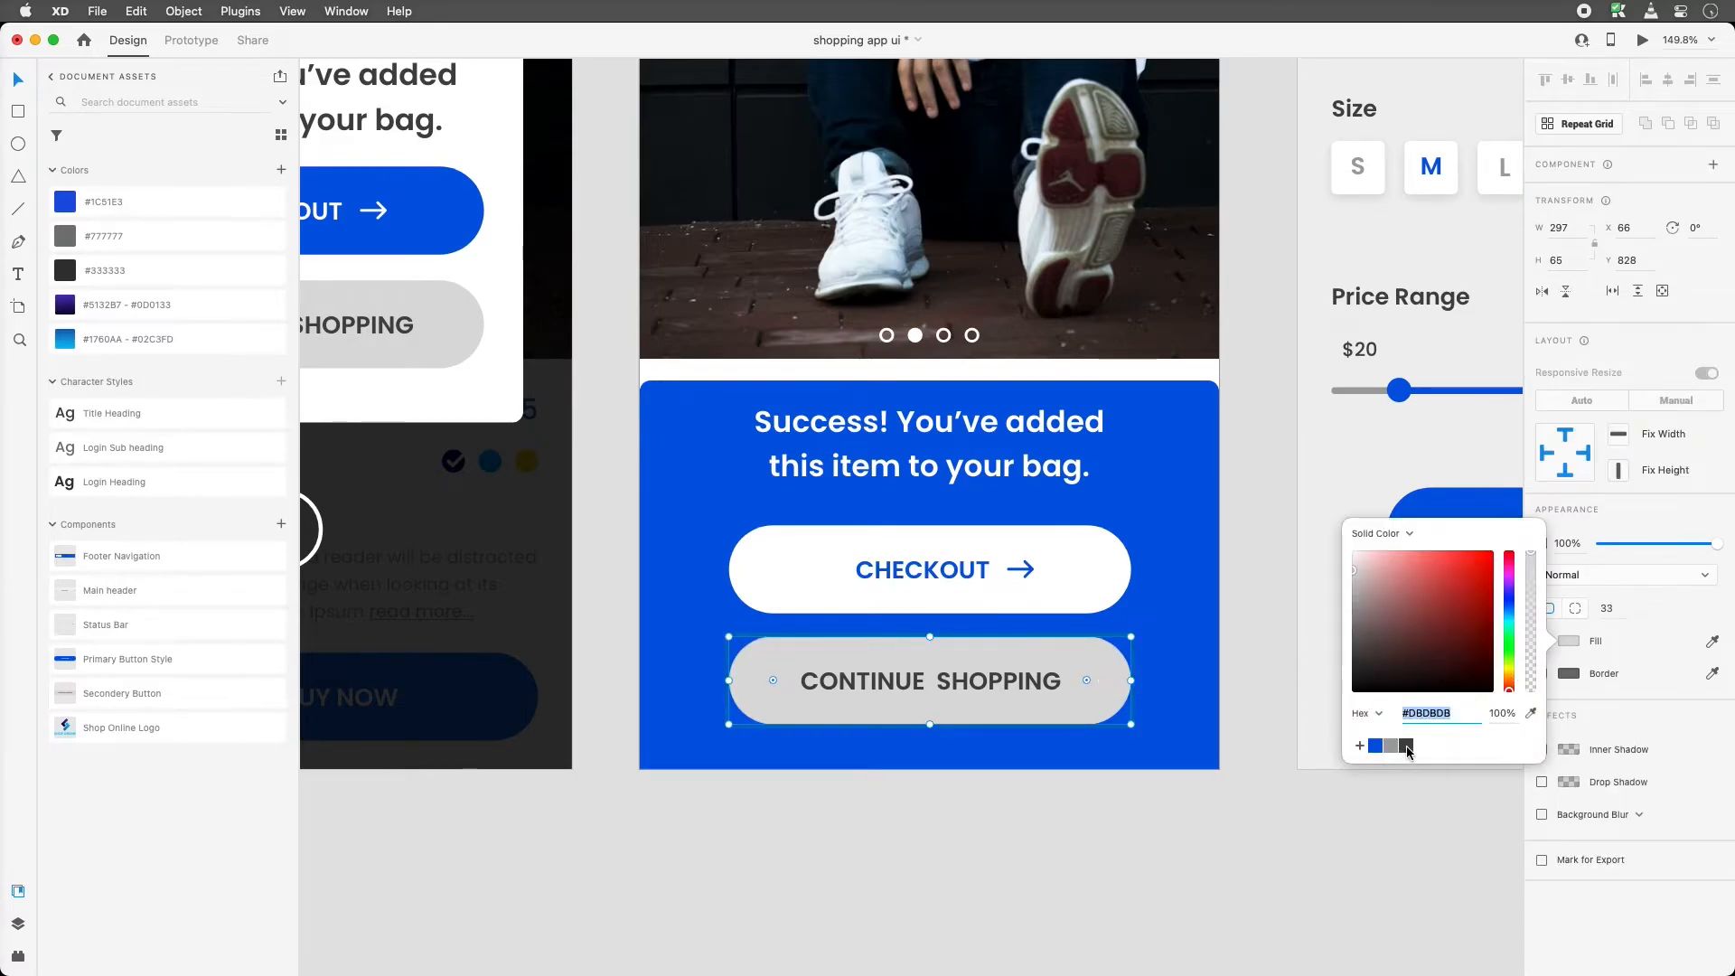
left_click(1406, 745)
left_click(982, 696)
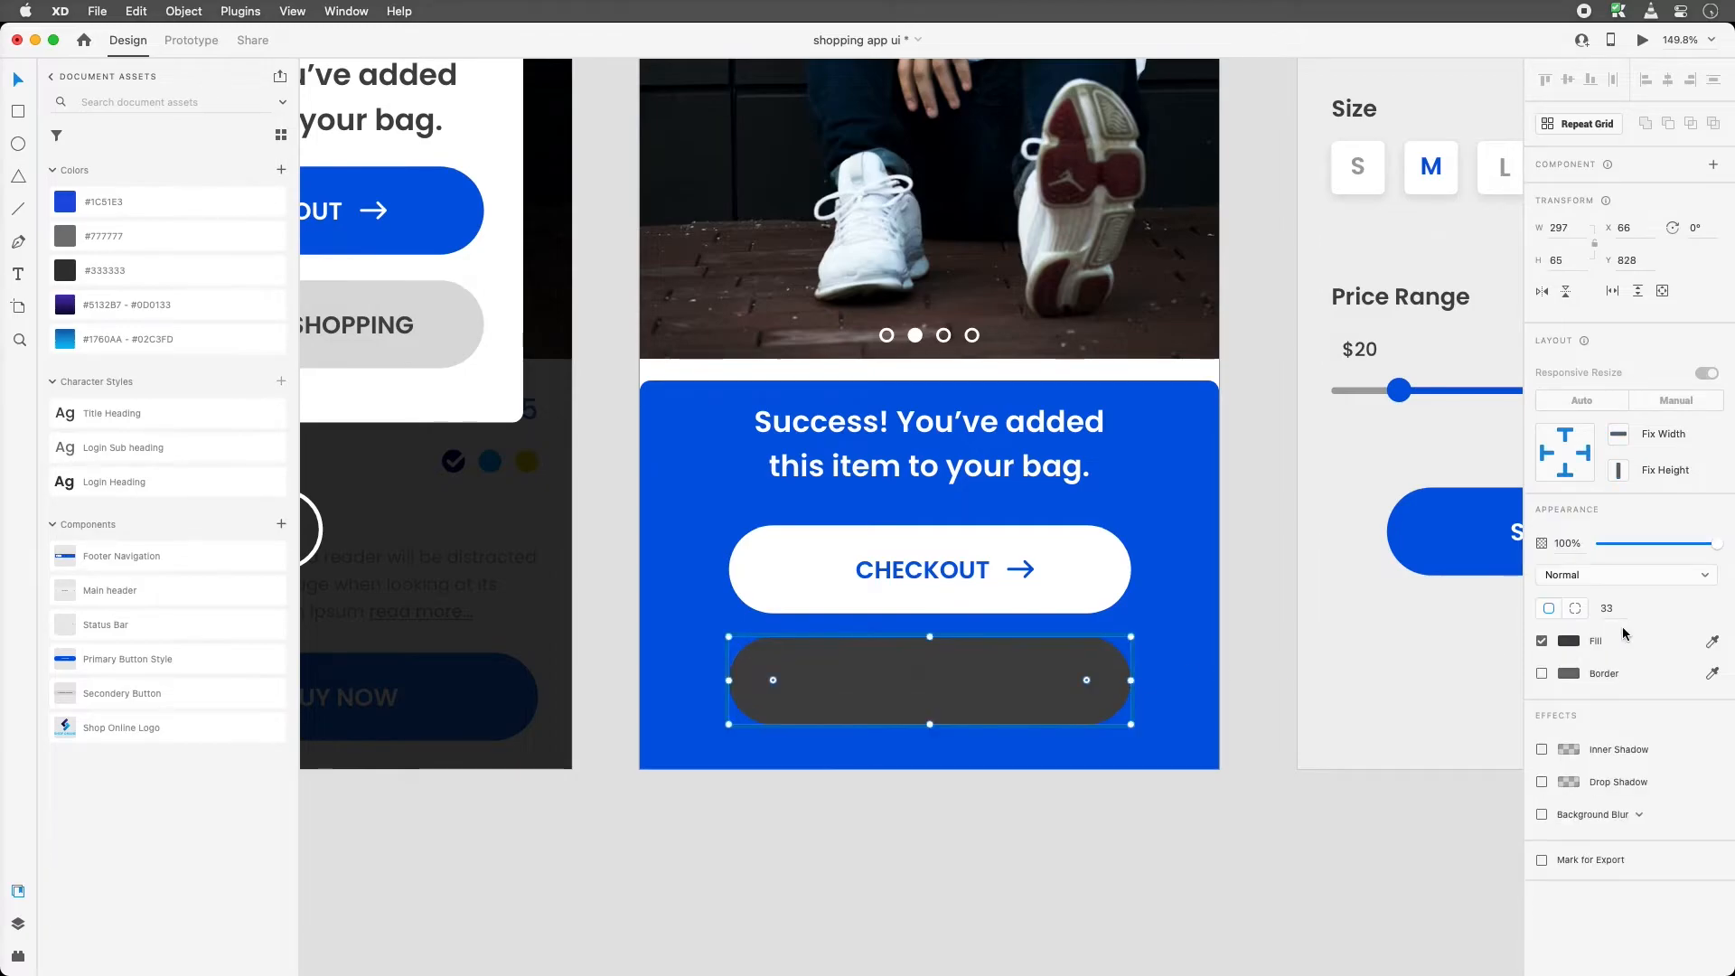
left_click(1568, 641)
left_click_drag(1487, 688, 1520, 692)
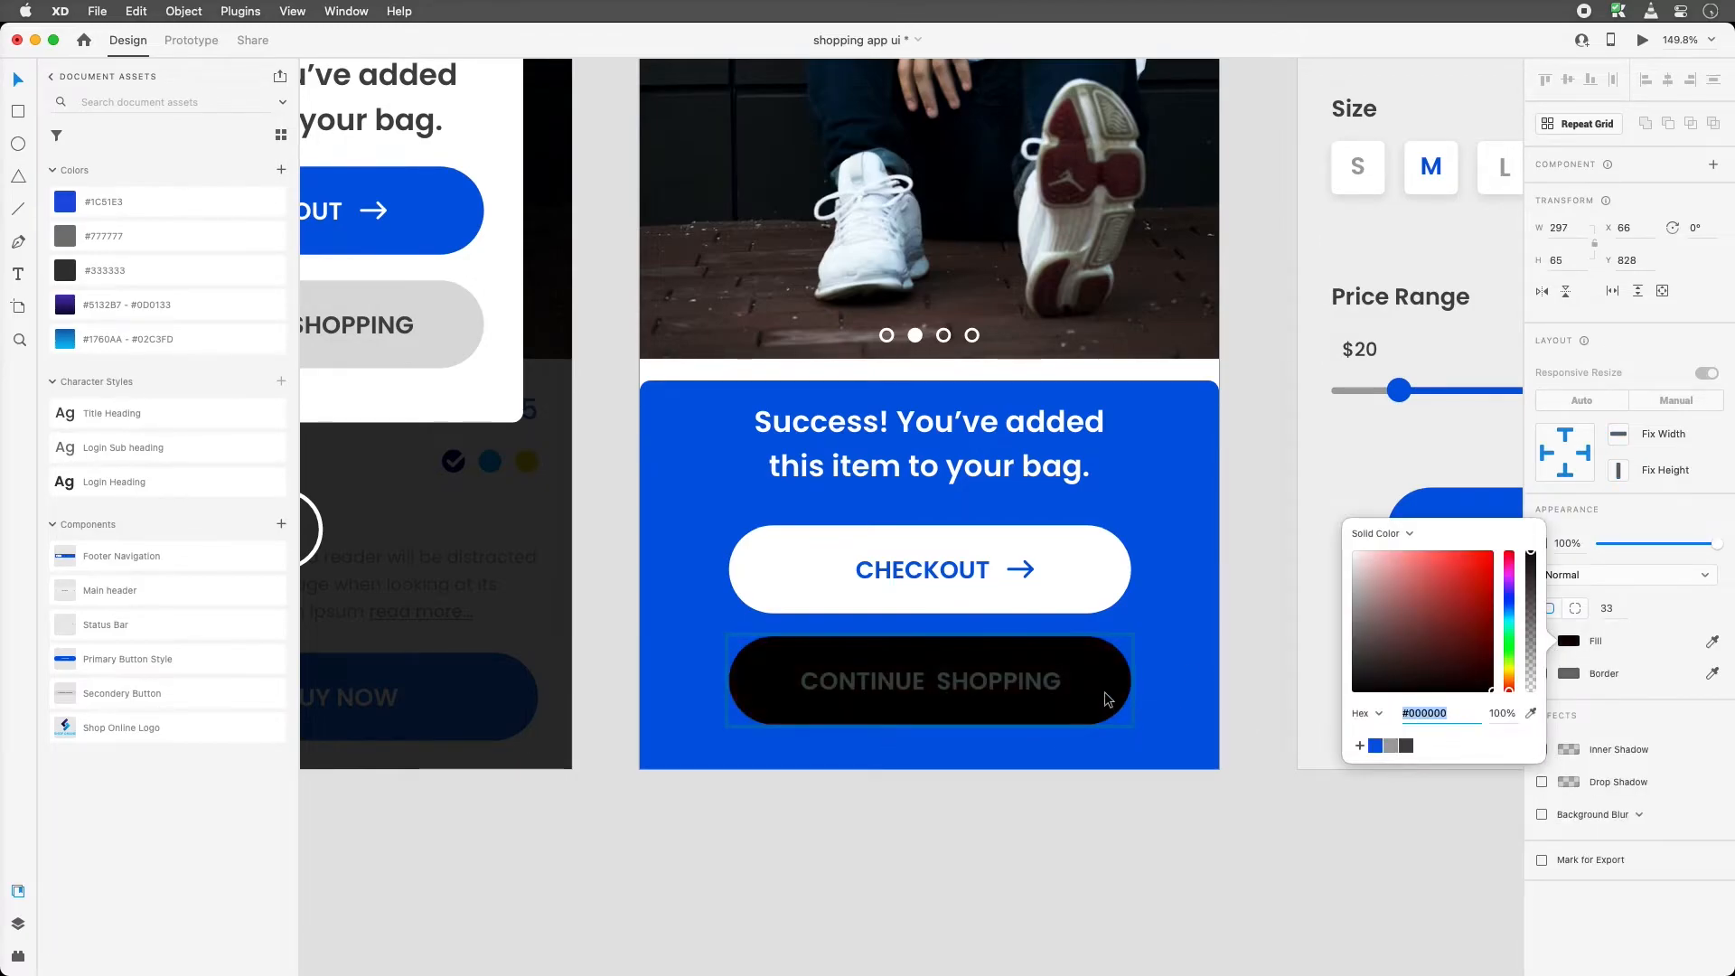
Change the Continue Shopping label's text colour to white
left_click(988, 682)
left_click(1568, 808)
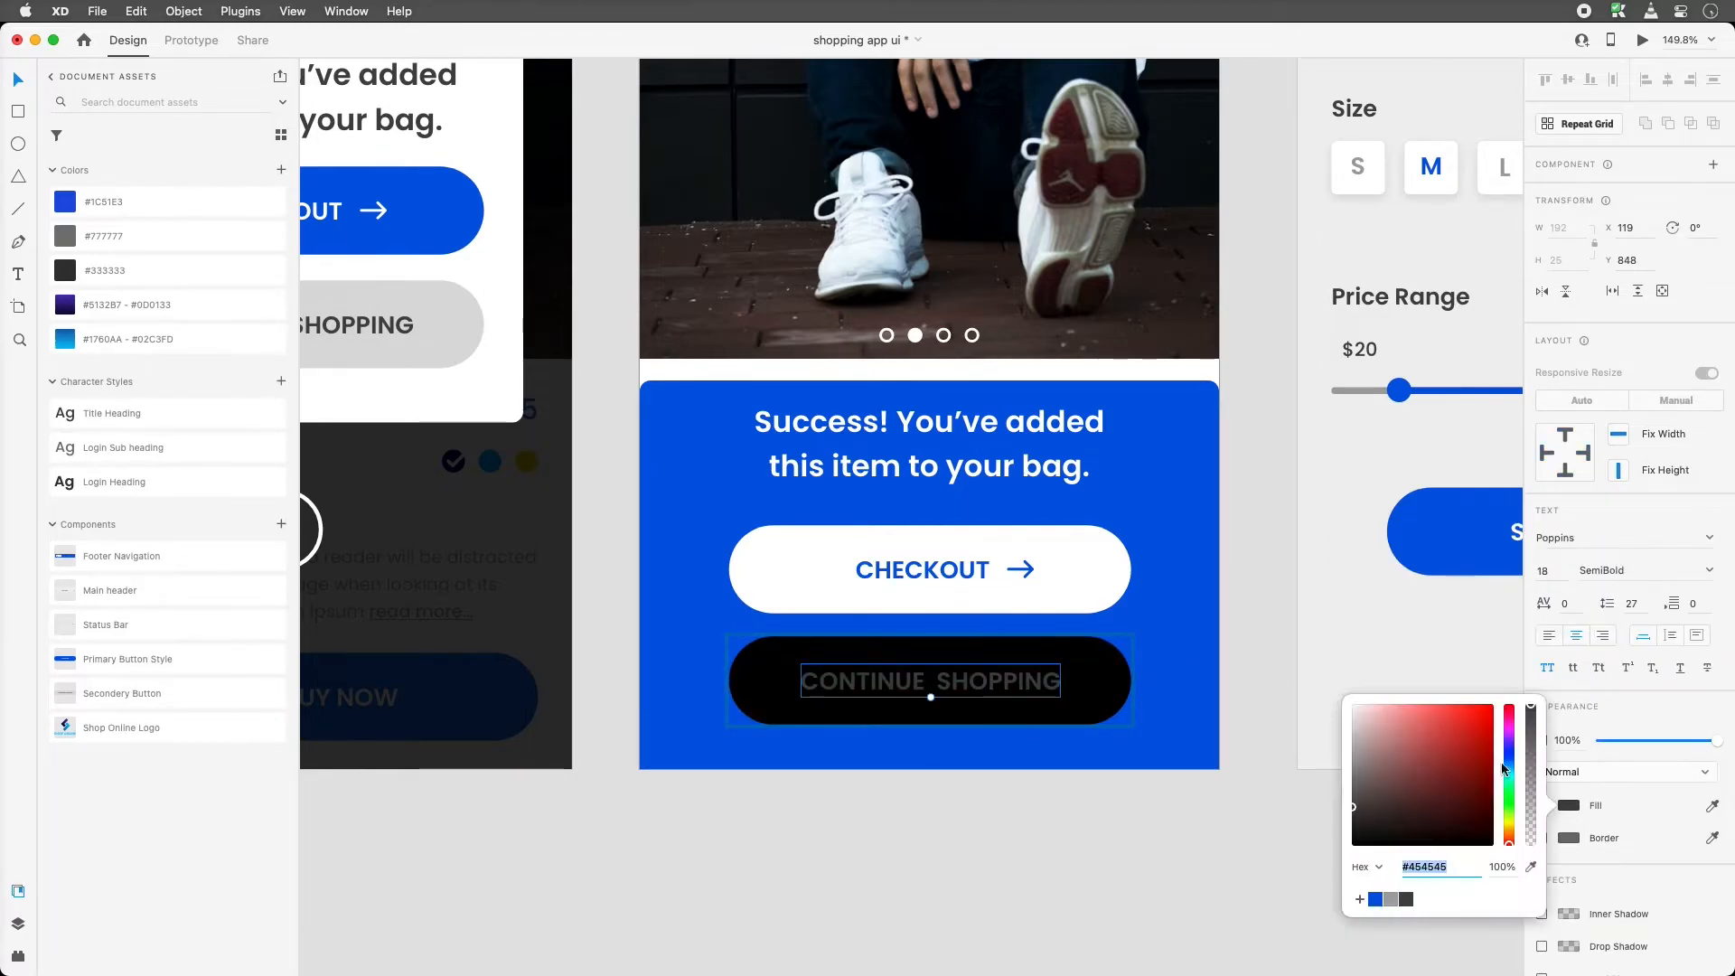
left_click_drag(1516, 774, 1324, 697)
Lower the buttons and success message closer together, placing Checkout at Y 769, and shorten the blue panel from above to a height of 261
left_click(1215, 817)
scroll(1228, 807, "down", 3)
scroll(1228, 807, "up", 4)
left_click(806, 604)
left_click_drag(833, 721, 832, 747)
left_click_drag(848, 598, 846, 633)
left_click_drag(840, 485, 840, 537)
left_click(819, 409)
left_click_drag(814, 390, 814, 430)
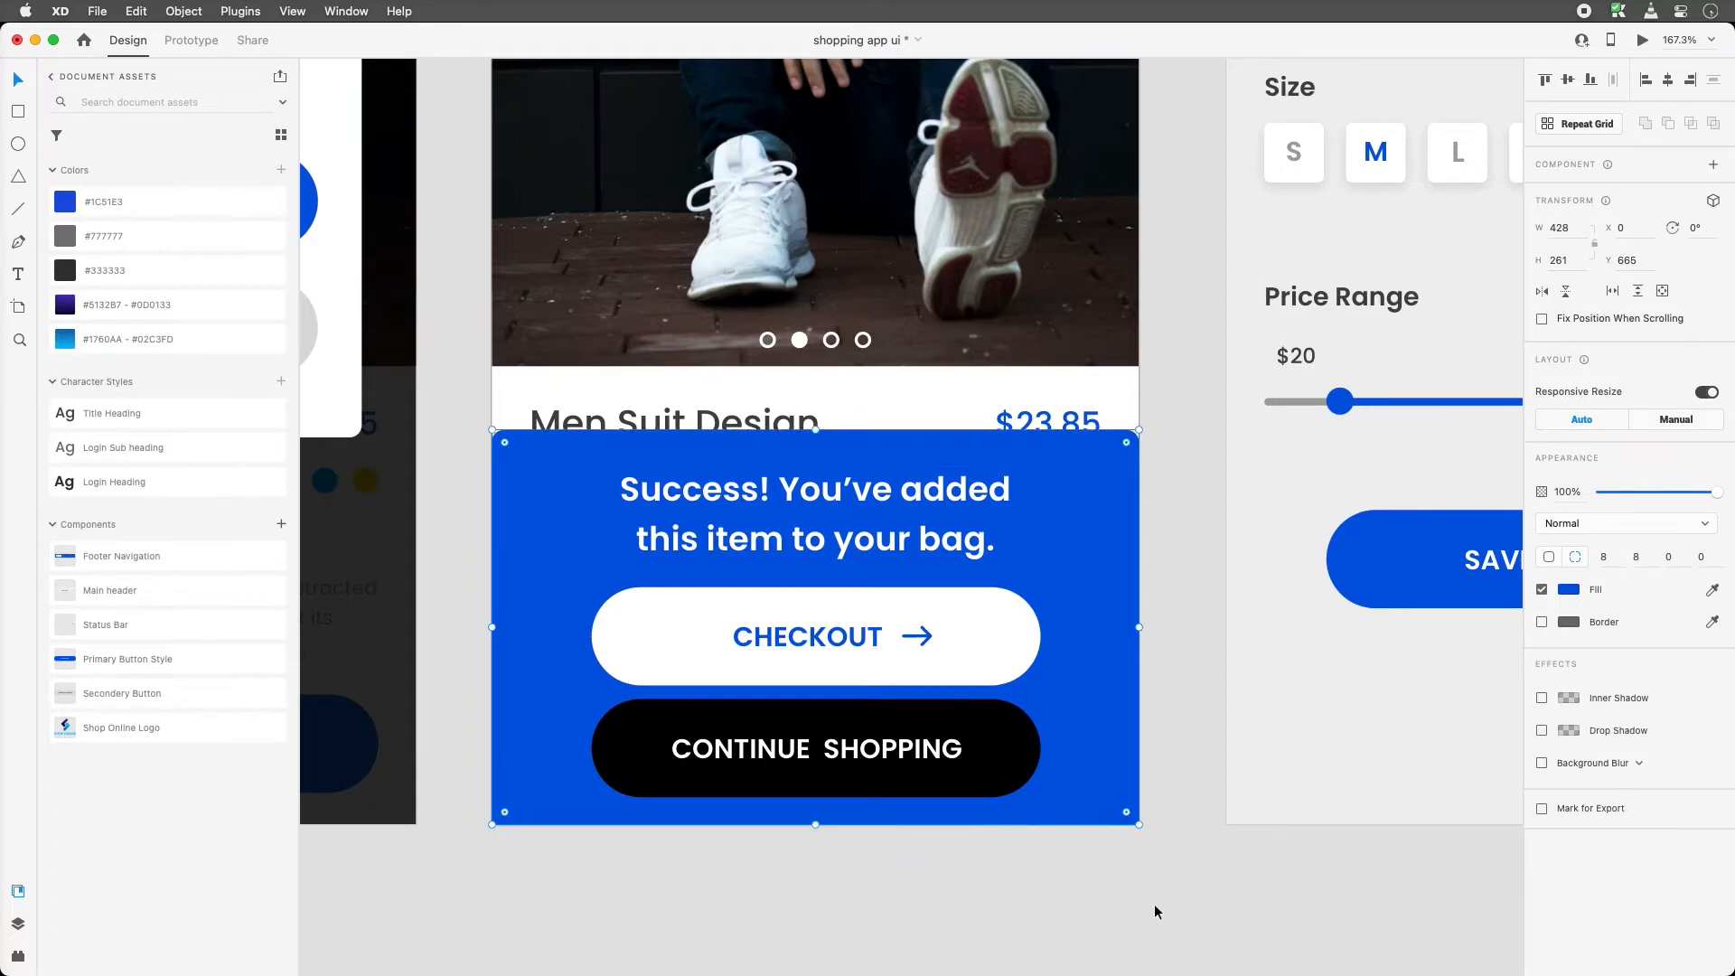
Delete the Continue Shopping and Checkout buttons from the blue bottom panel
left_click(1189, 823)
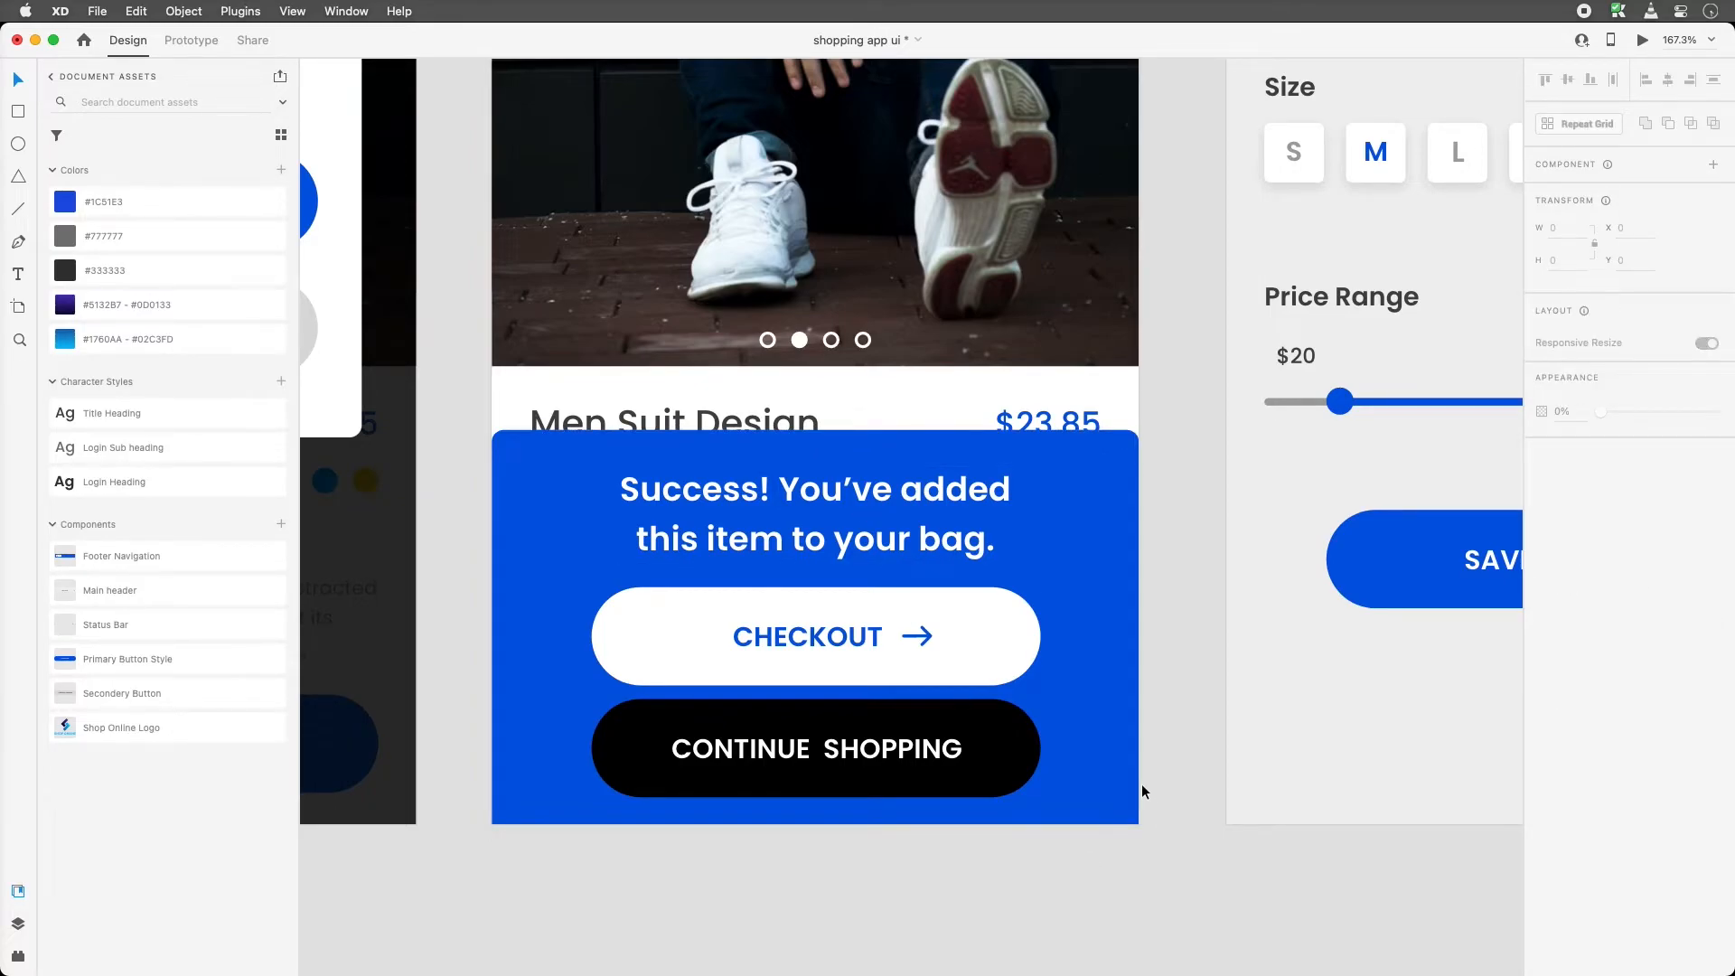
scroll(1140, 786, "down", 5)
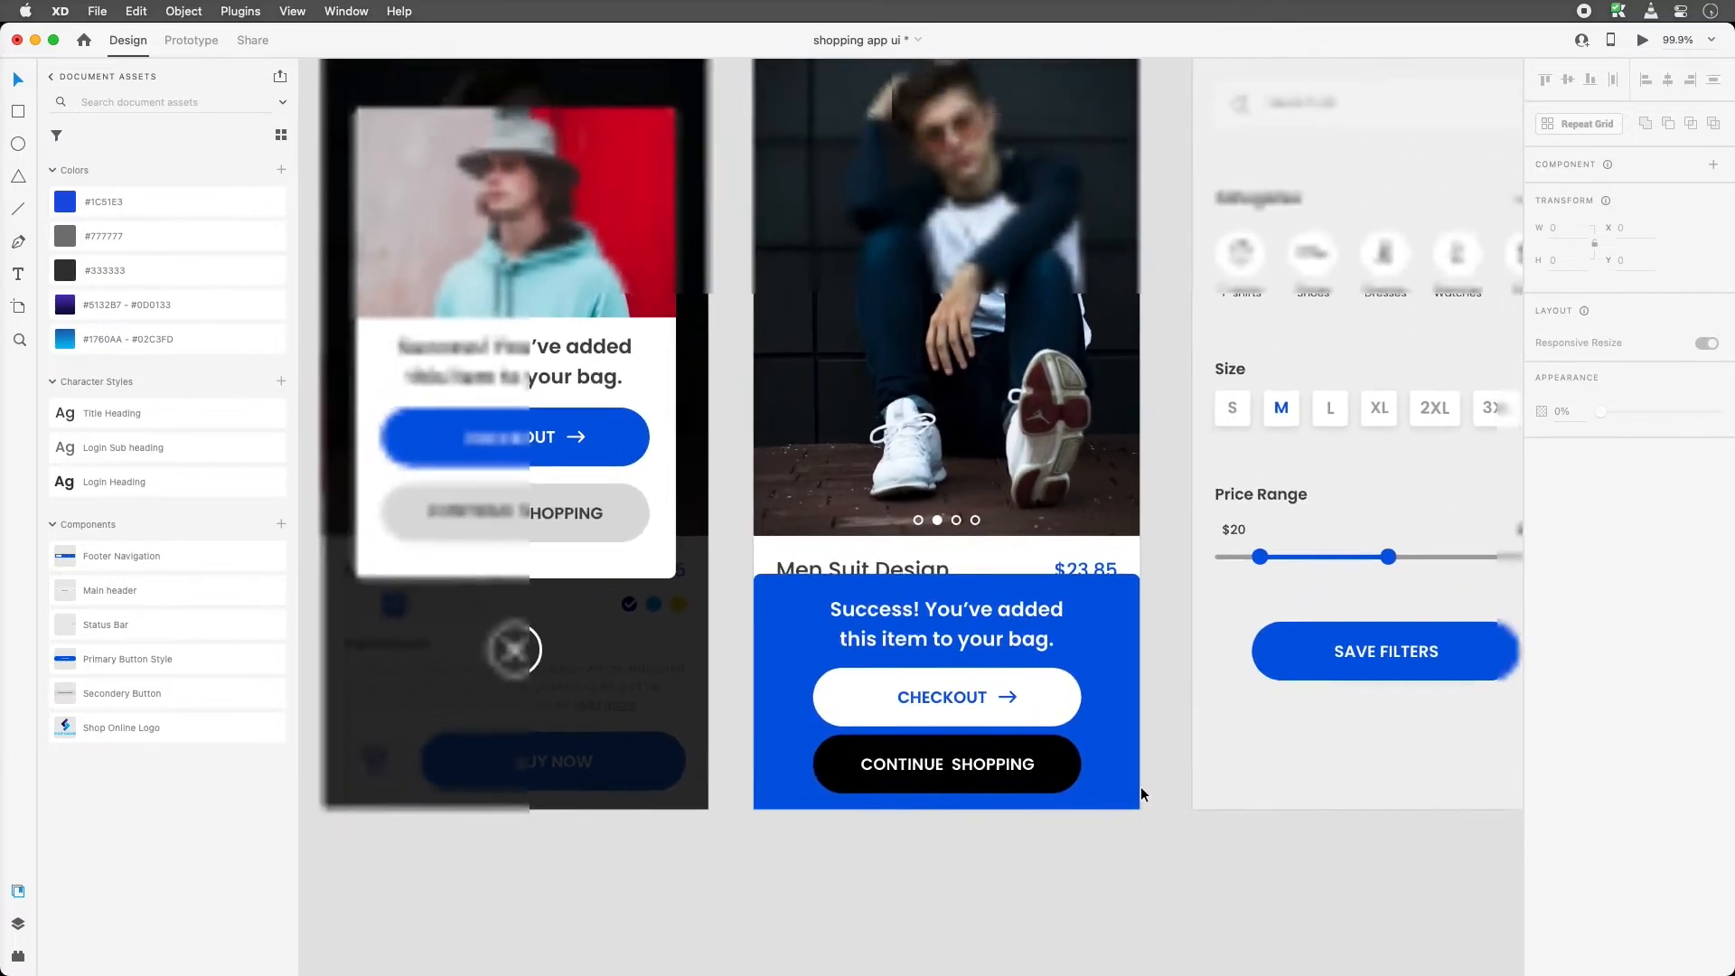
left_click(1033, 707)
left_click_drag(1112, 832, 1018, 878)
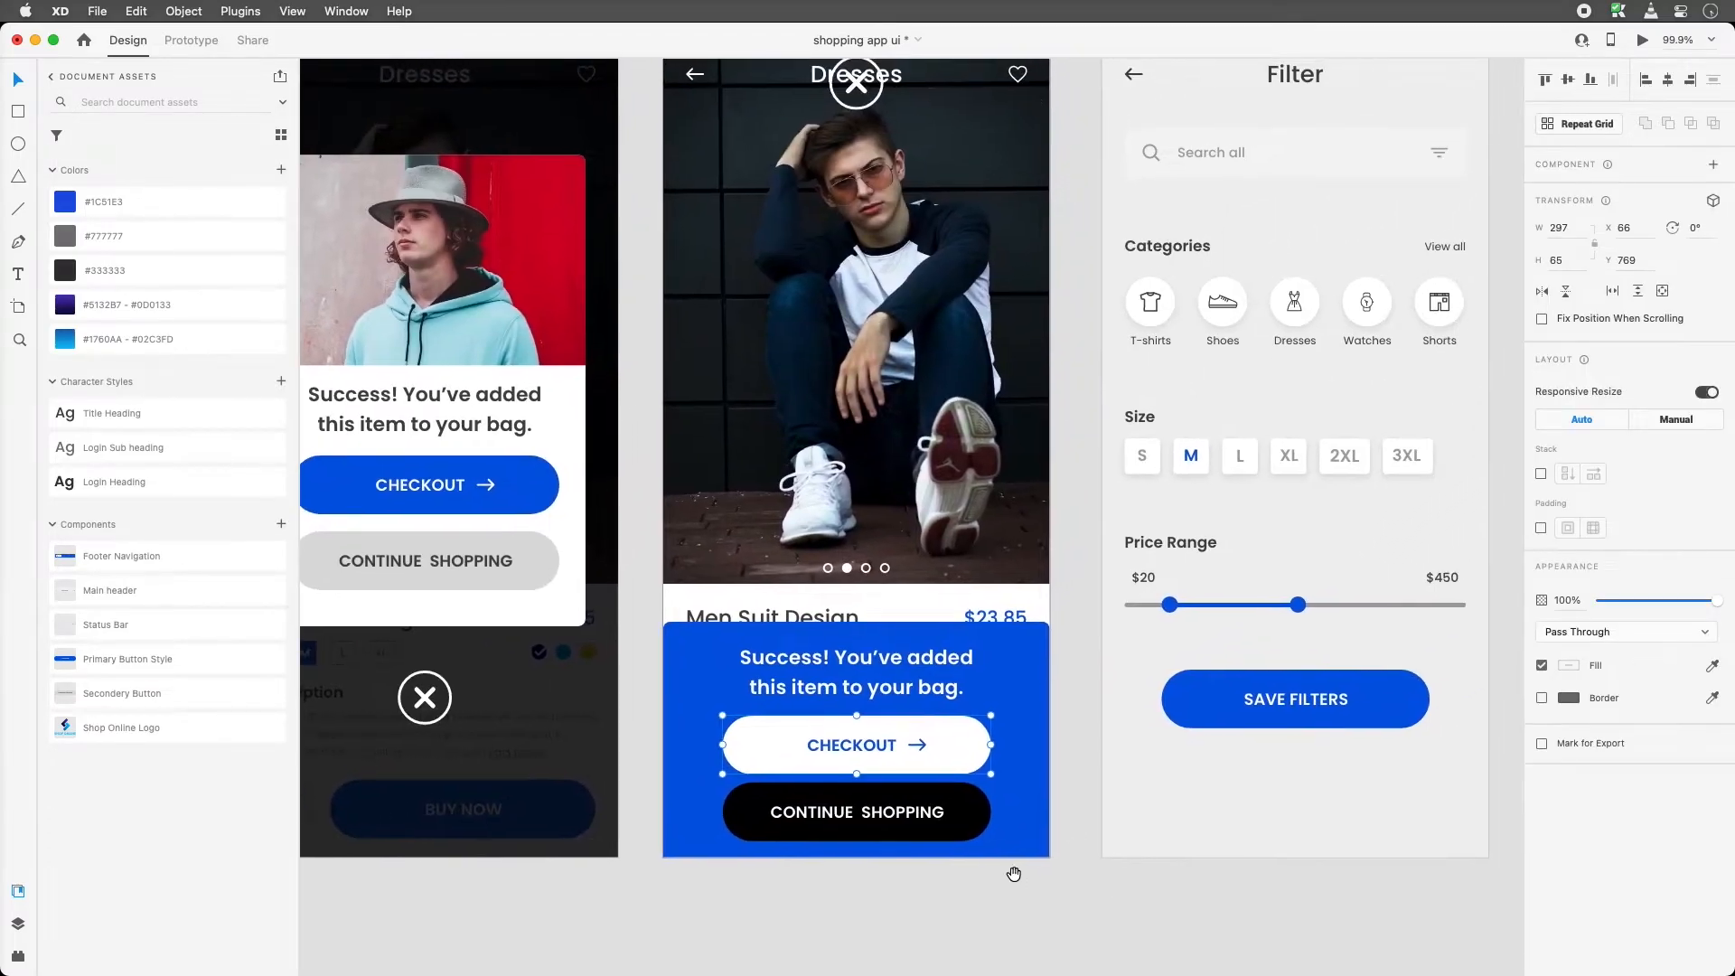
left_click(891, 823)
key("Delete")
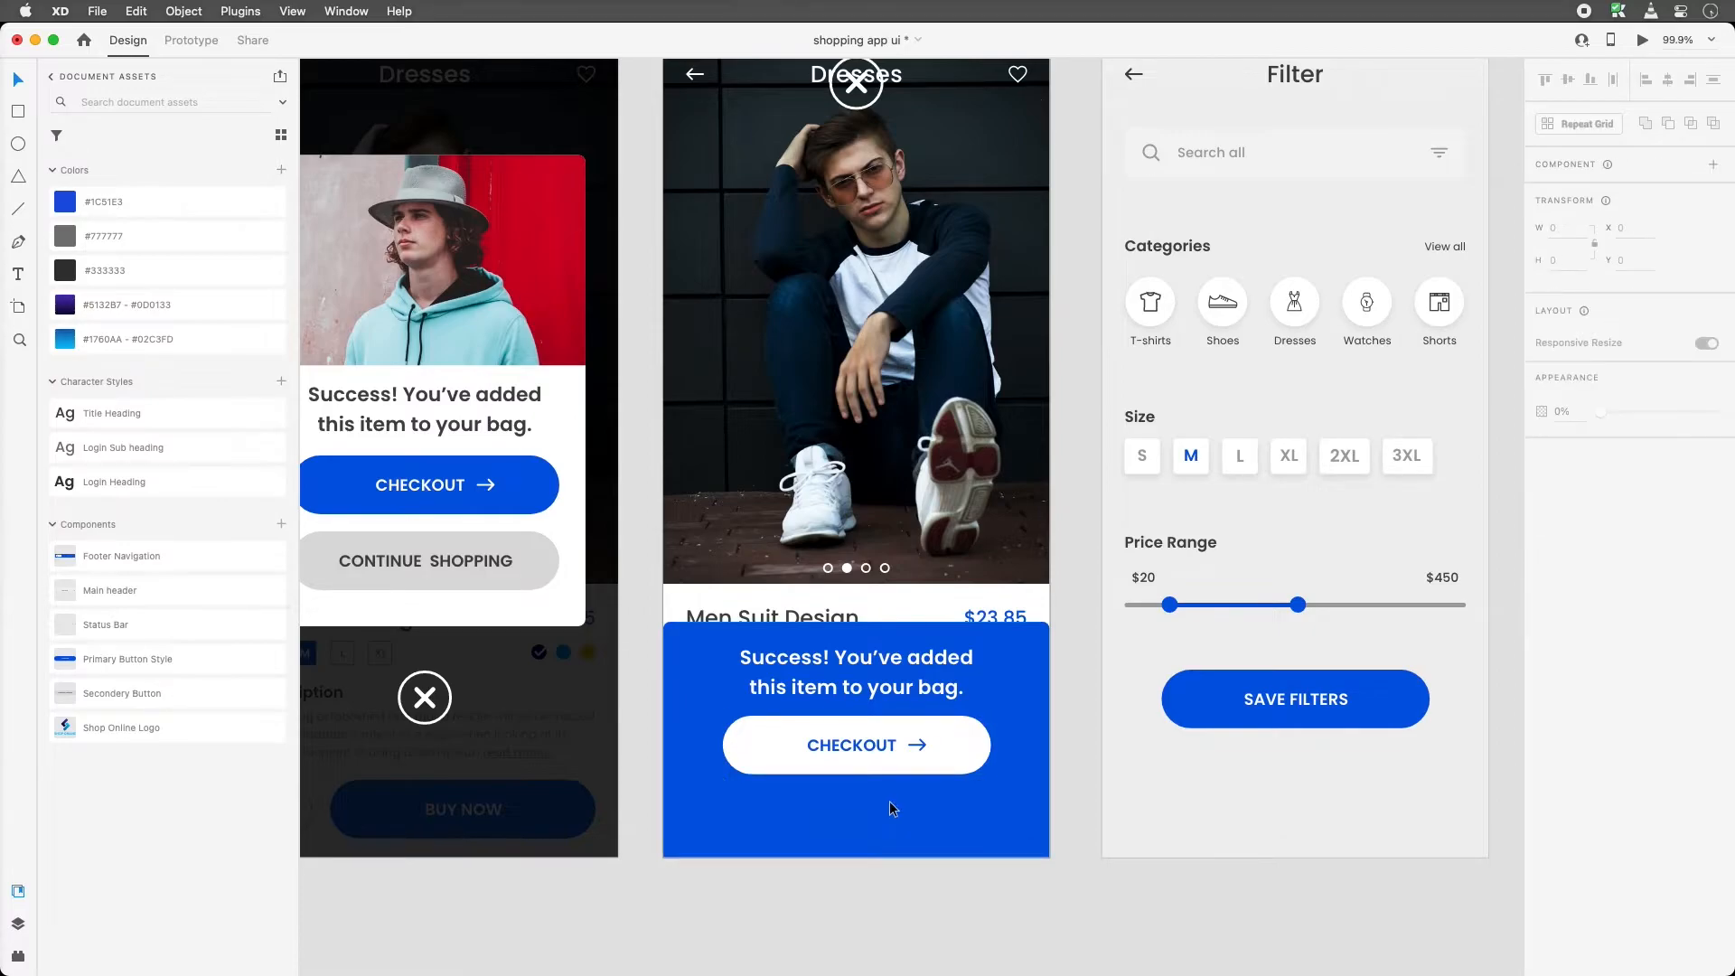
left_click(915, 744)
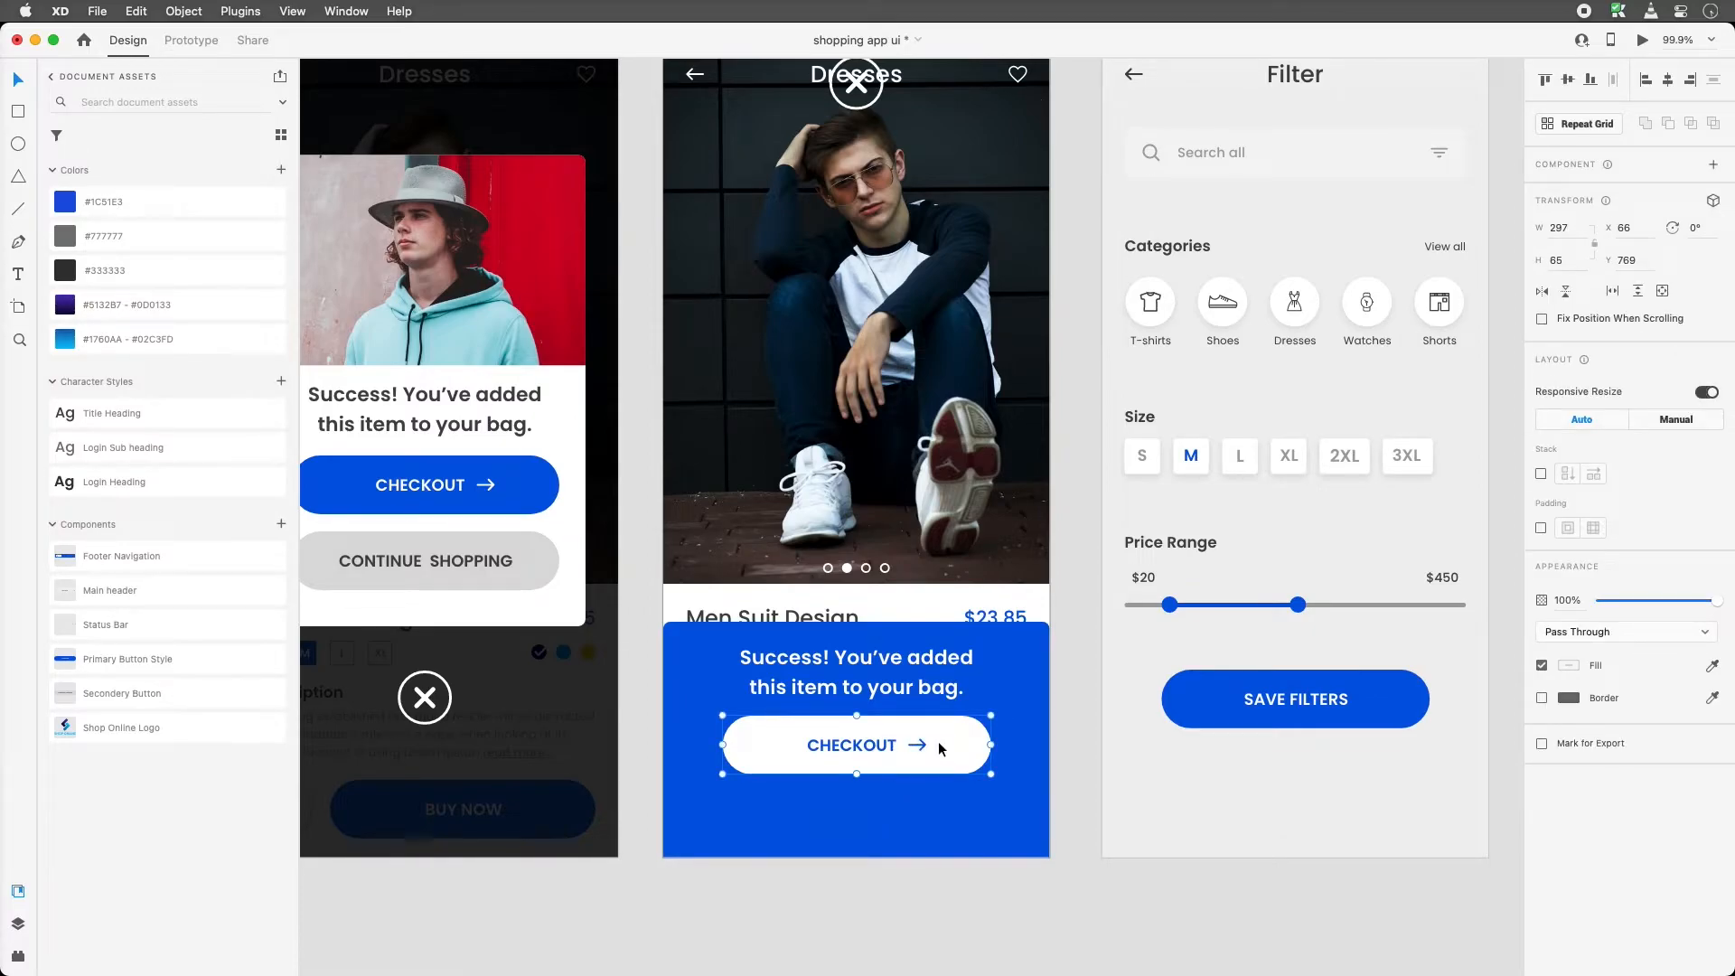
key("Delete")
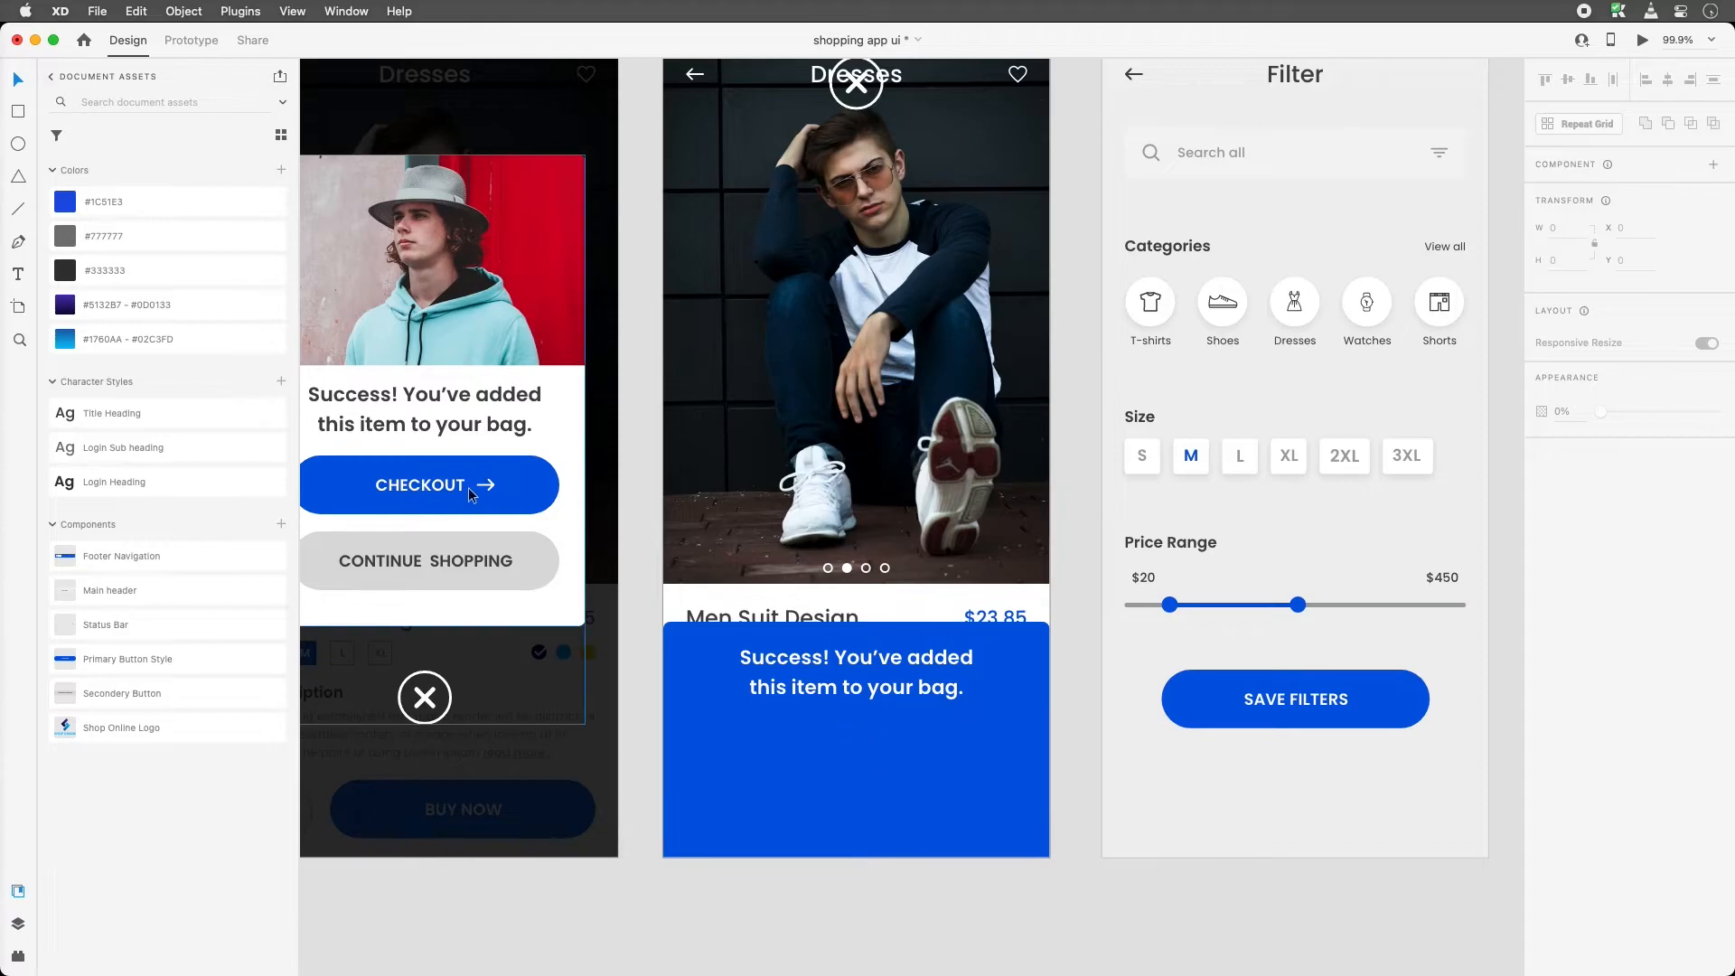
Change the fill of the panel behind the success message to black
left_click(906, 747)
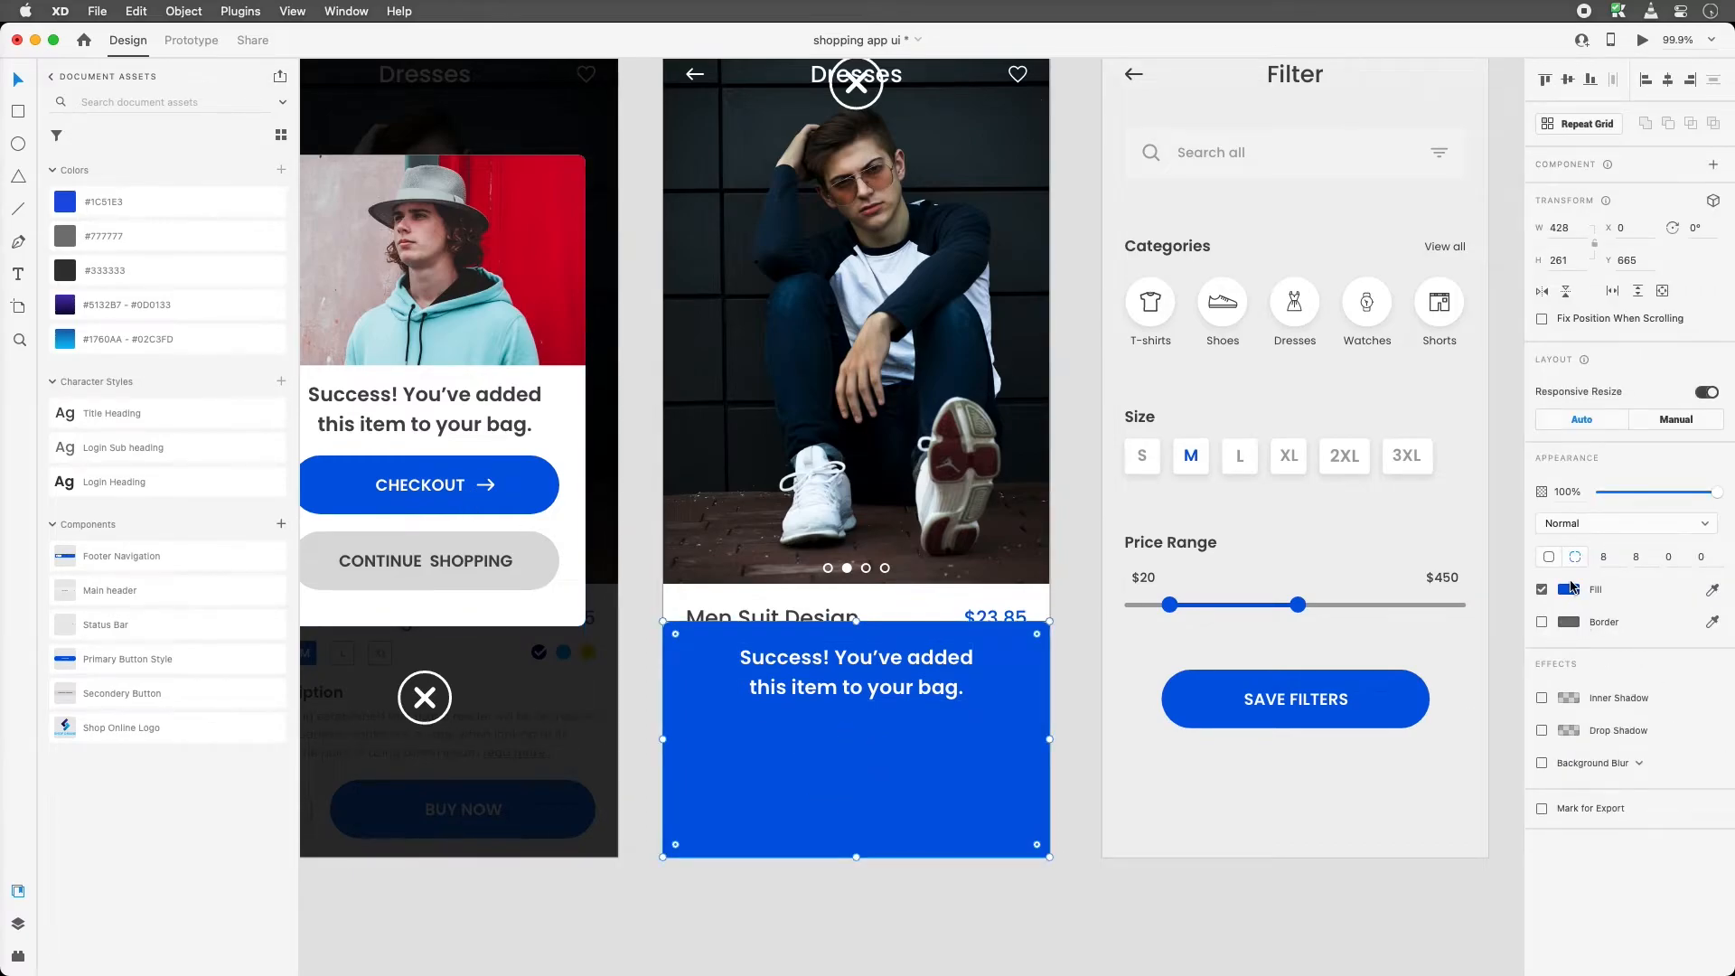
left_click(1569, 589)
left_click(1407, 694)
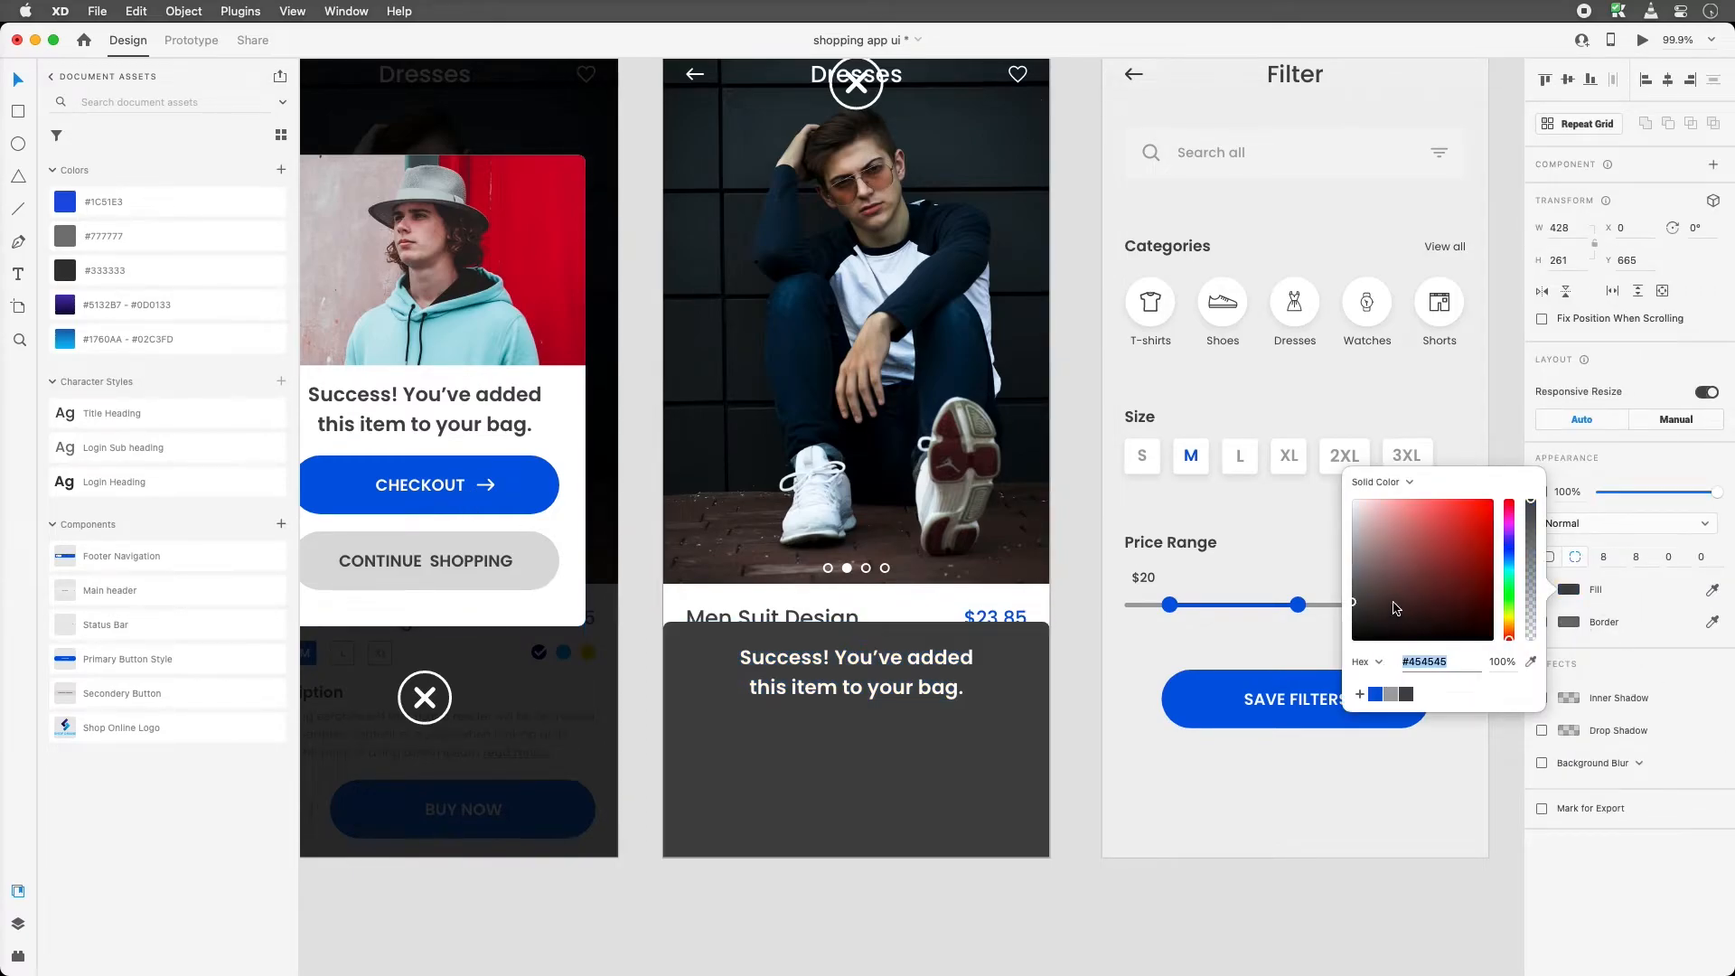
left_click_drag(1394, 600, 1349, 649)
left_click(1021, 824)
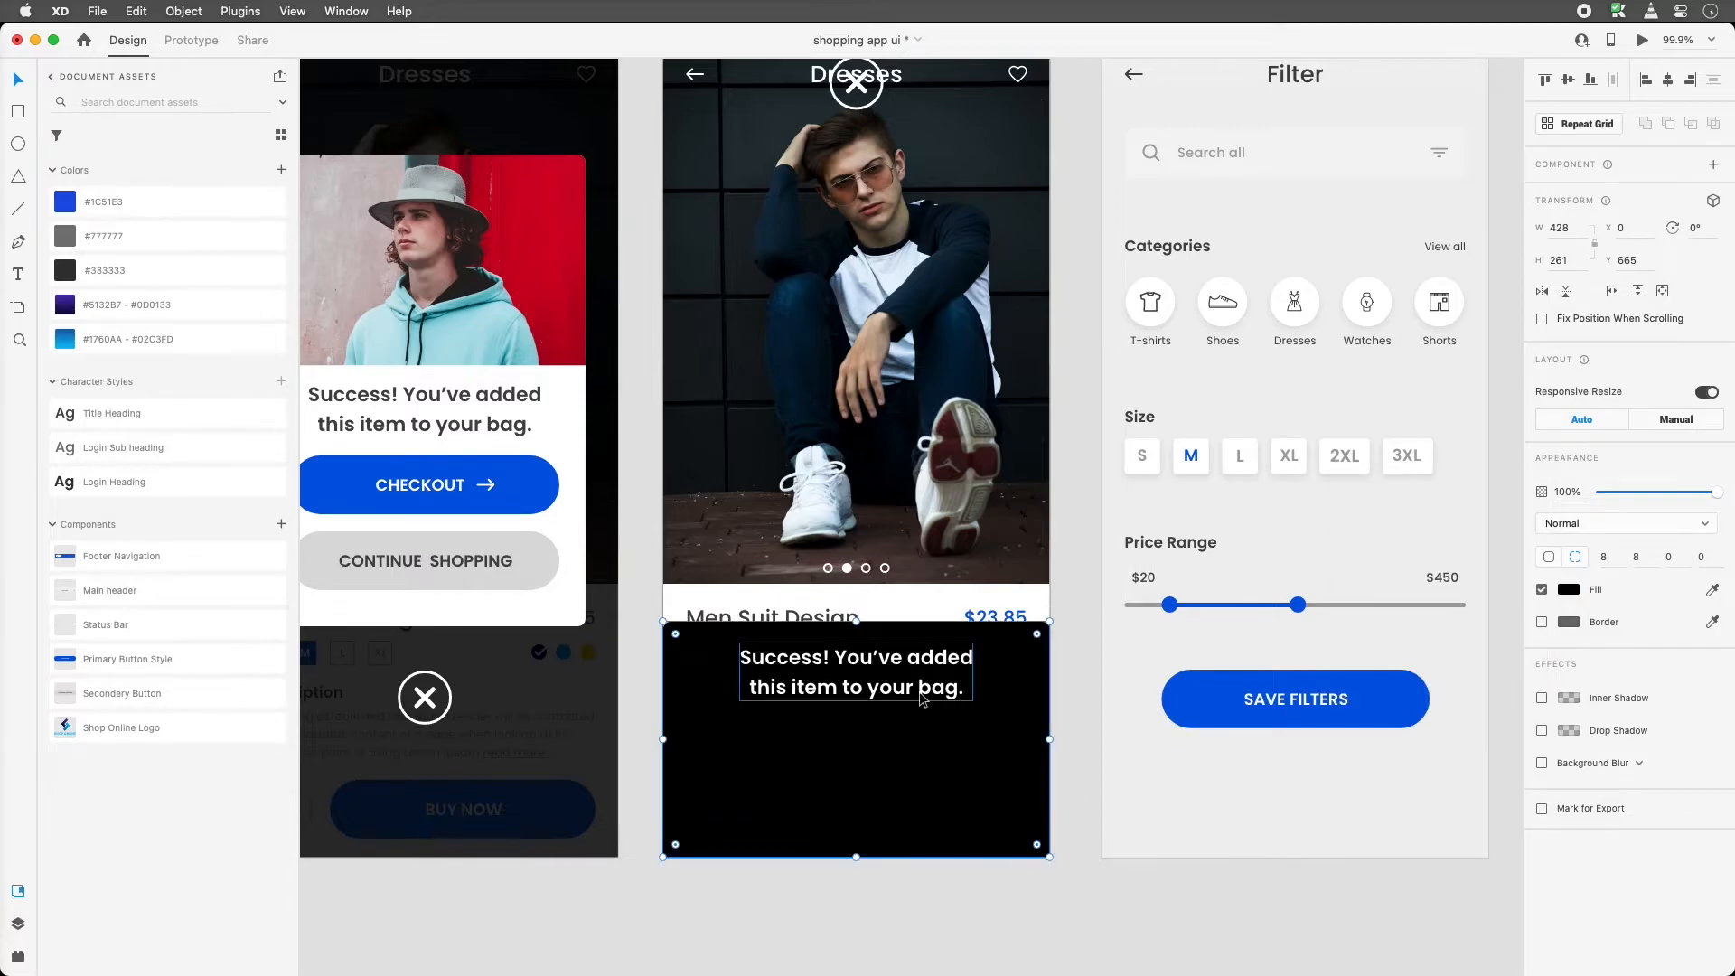
Lower the success message to Y 753 and shorten the black panel from above
left_click_drag(869, 715, 869, 753)
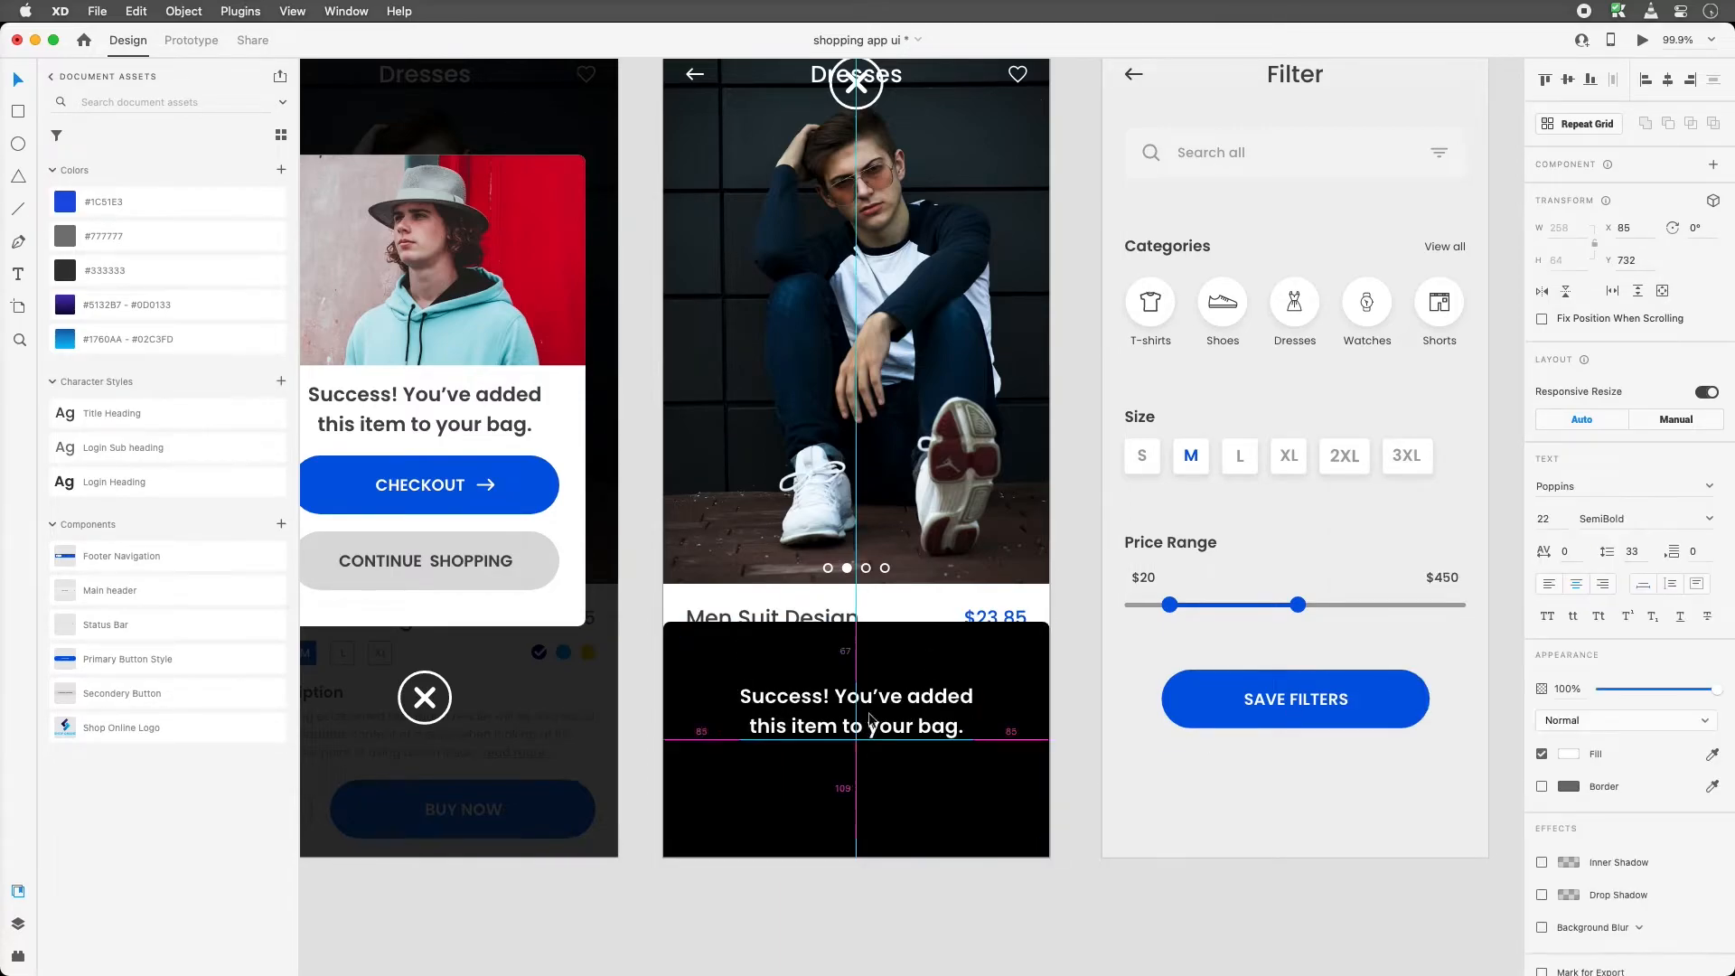
left_click_drag(857, 639, 865, 736)
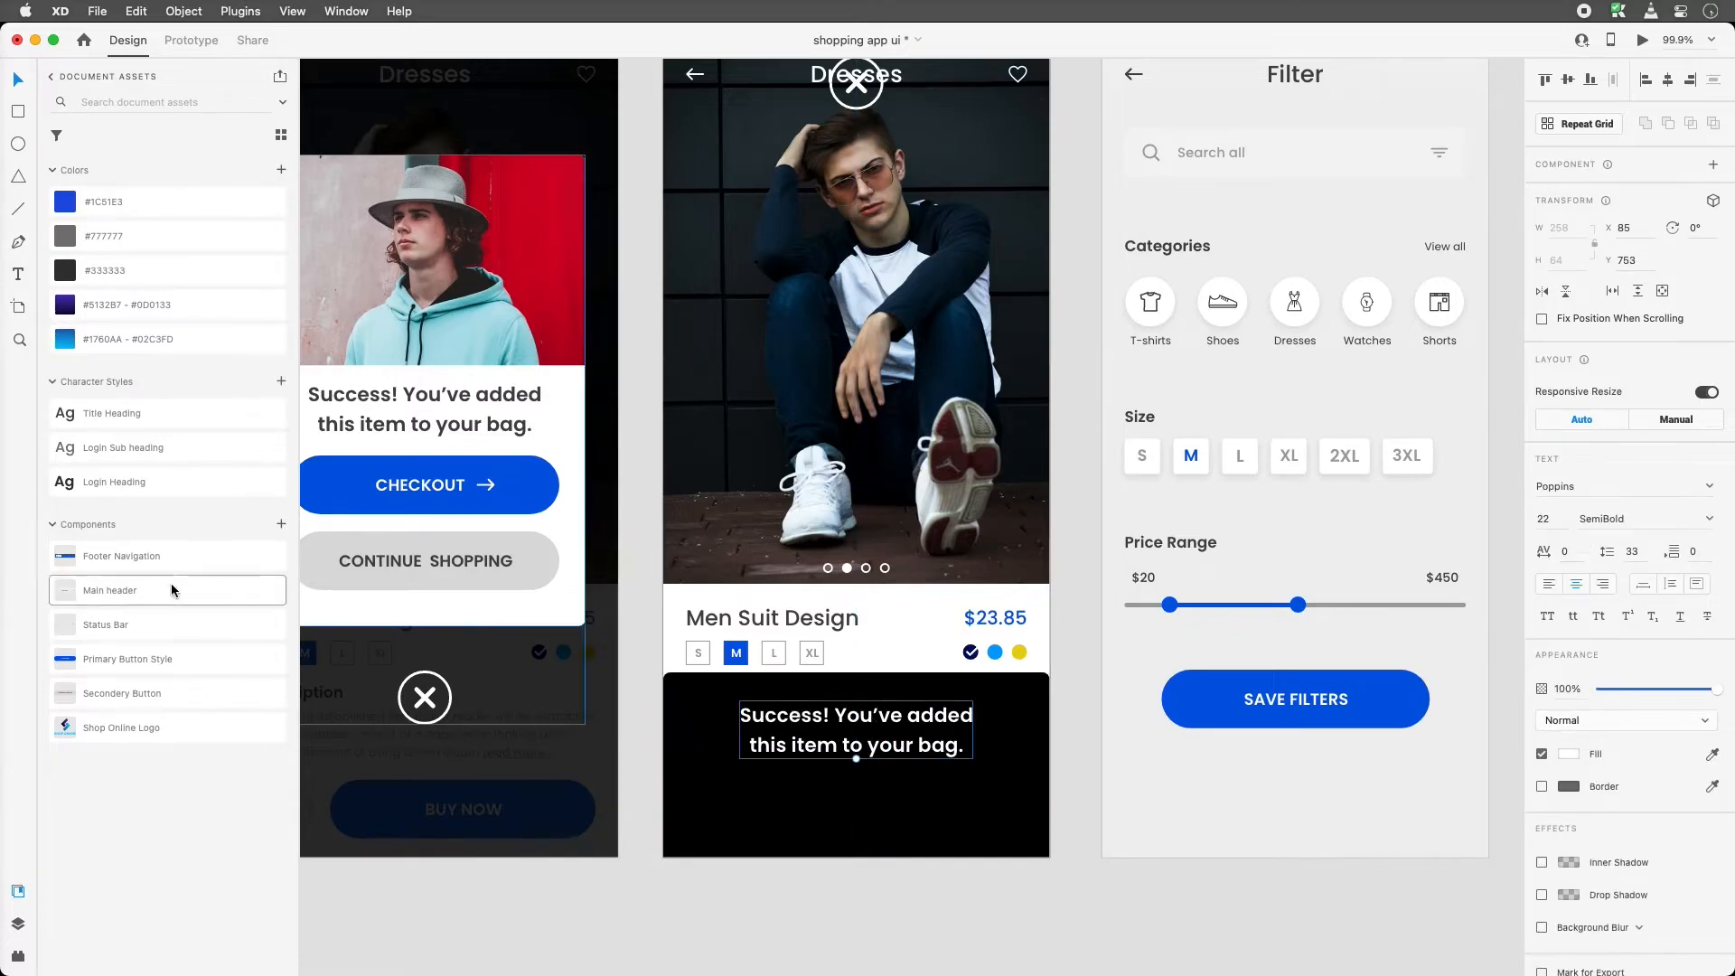
Ungroup the card and close icon on the first pop-up screen
left_click_drag(157, 675, 854, 843)
key("super+z")
left_click(415, 485)
scroll(419, 492, "left", 2)
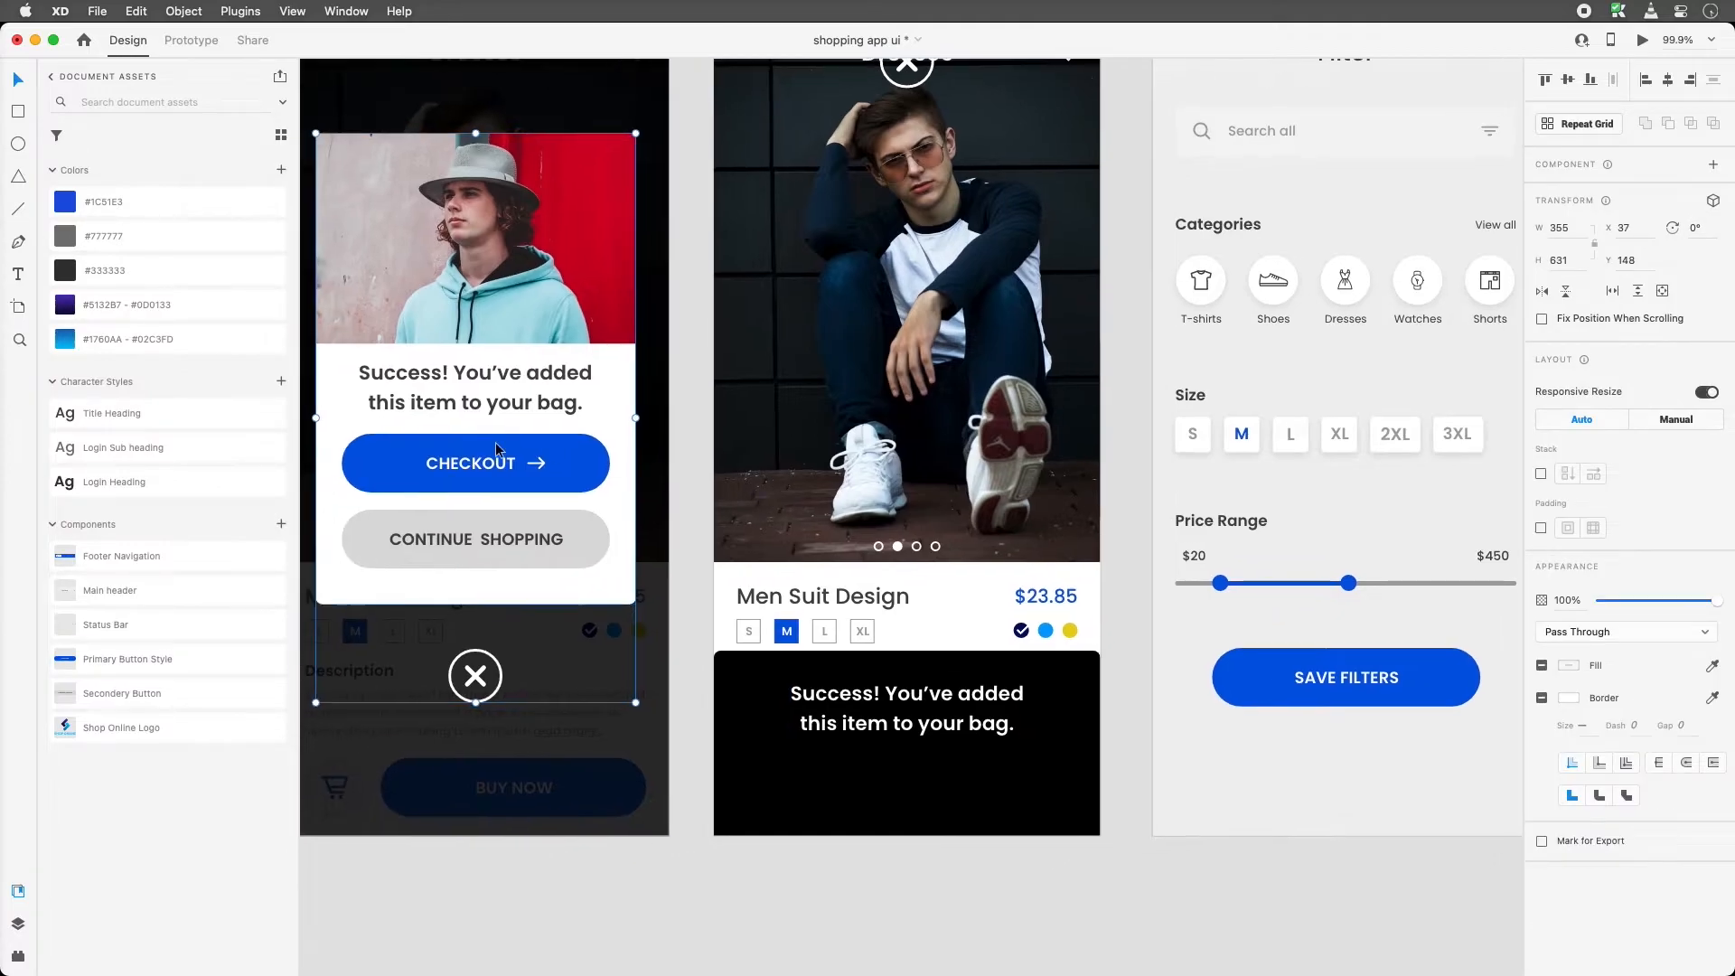
right_click(497, 427)
left_click(568, 629)
Copy the blue Checkout button from the first pop-up's card onto the second pop-up screen
left_click(486, 466)
double_click(495, 463)
left_click_drag(489, 463, 524, 438)
key("super+z")
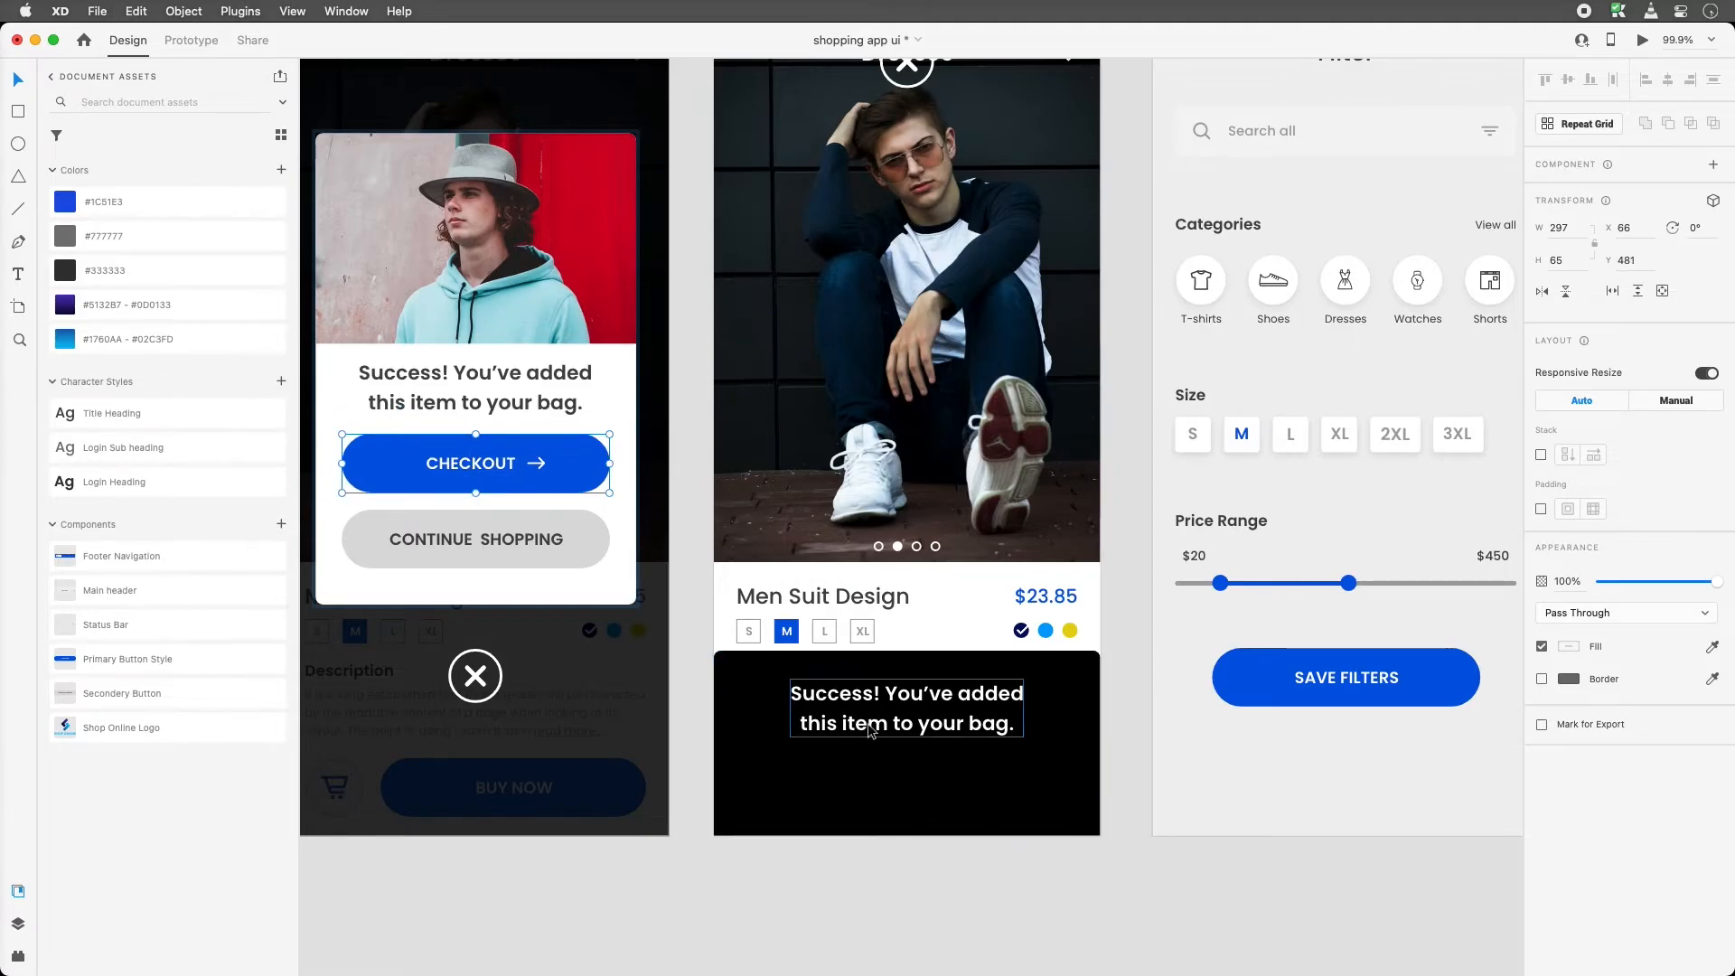
left_click(875, 784)
key("super+v")
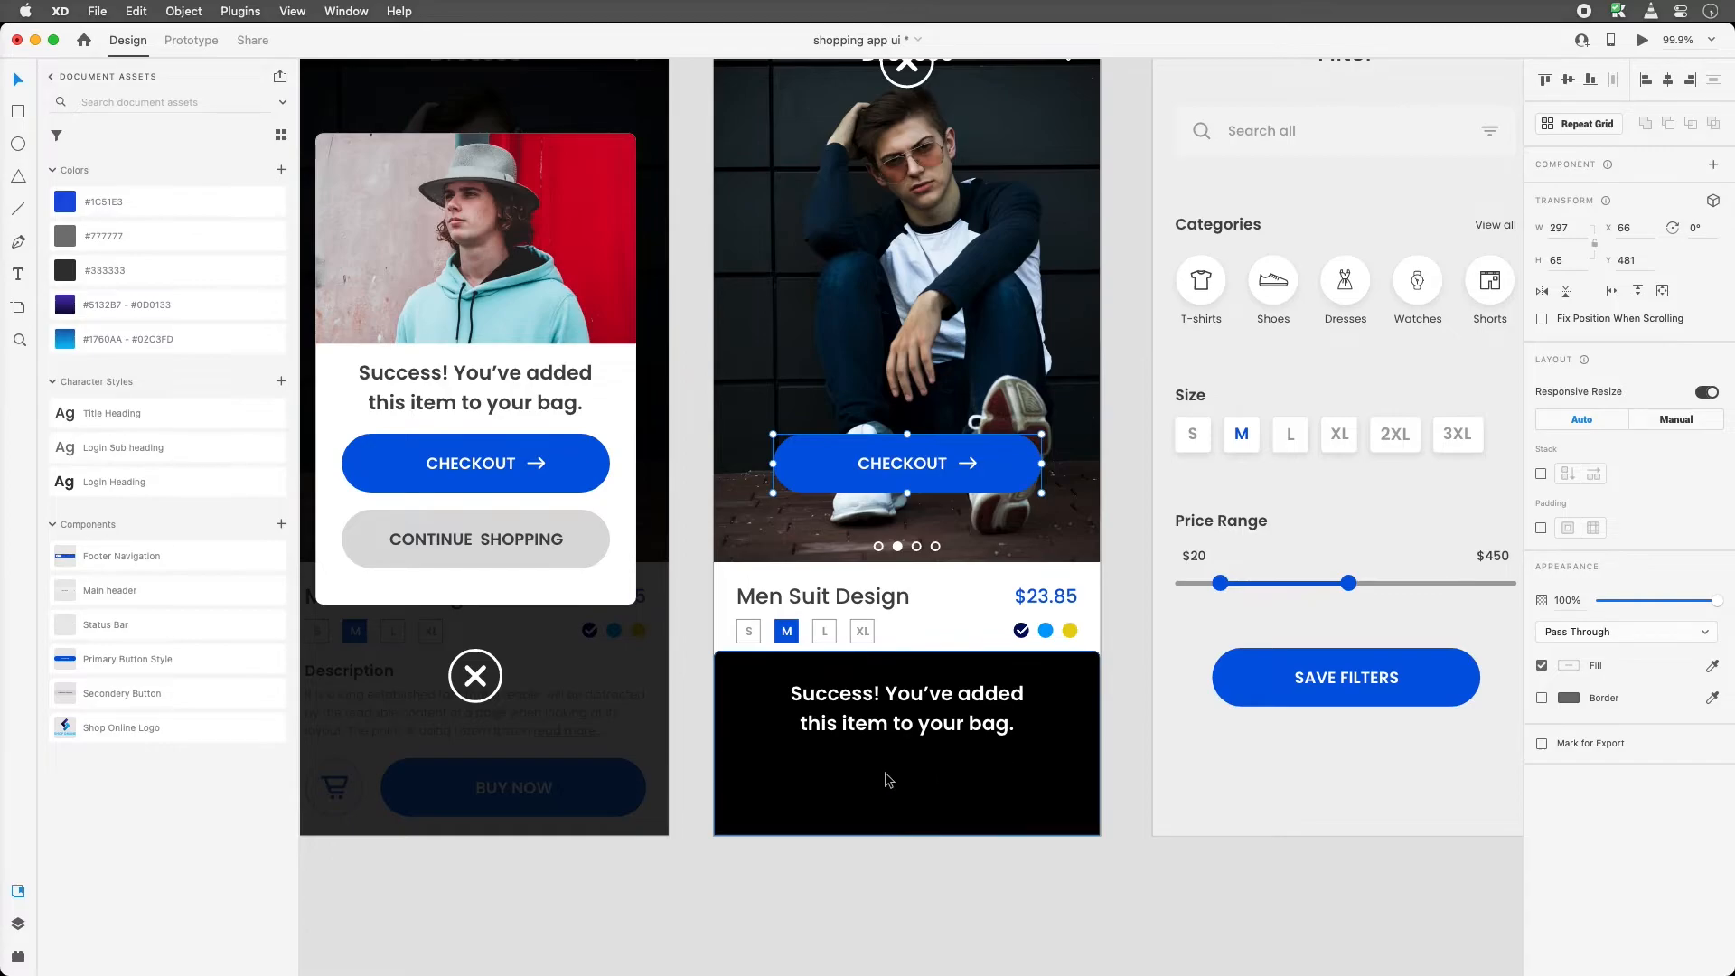
Move the copied Checkout button into the black panel at Y 806 and raise the success message above it to Y 734
left_click_drag(889, 902, 1060, 763)
left_click(975, 479)
left_click(960, 304)
scroll(961, 305, "up", 3)
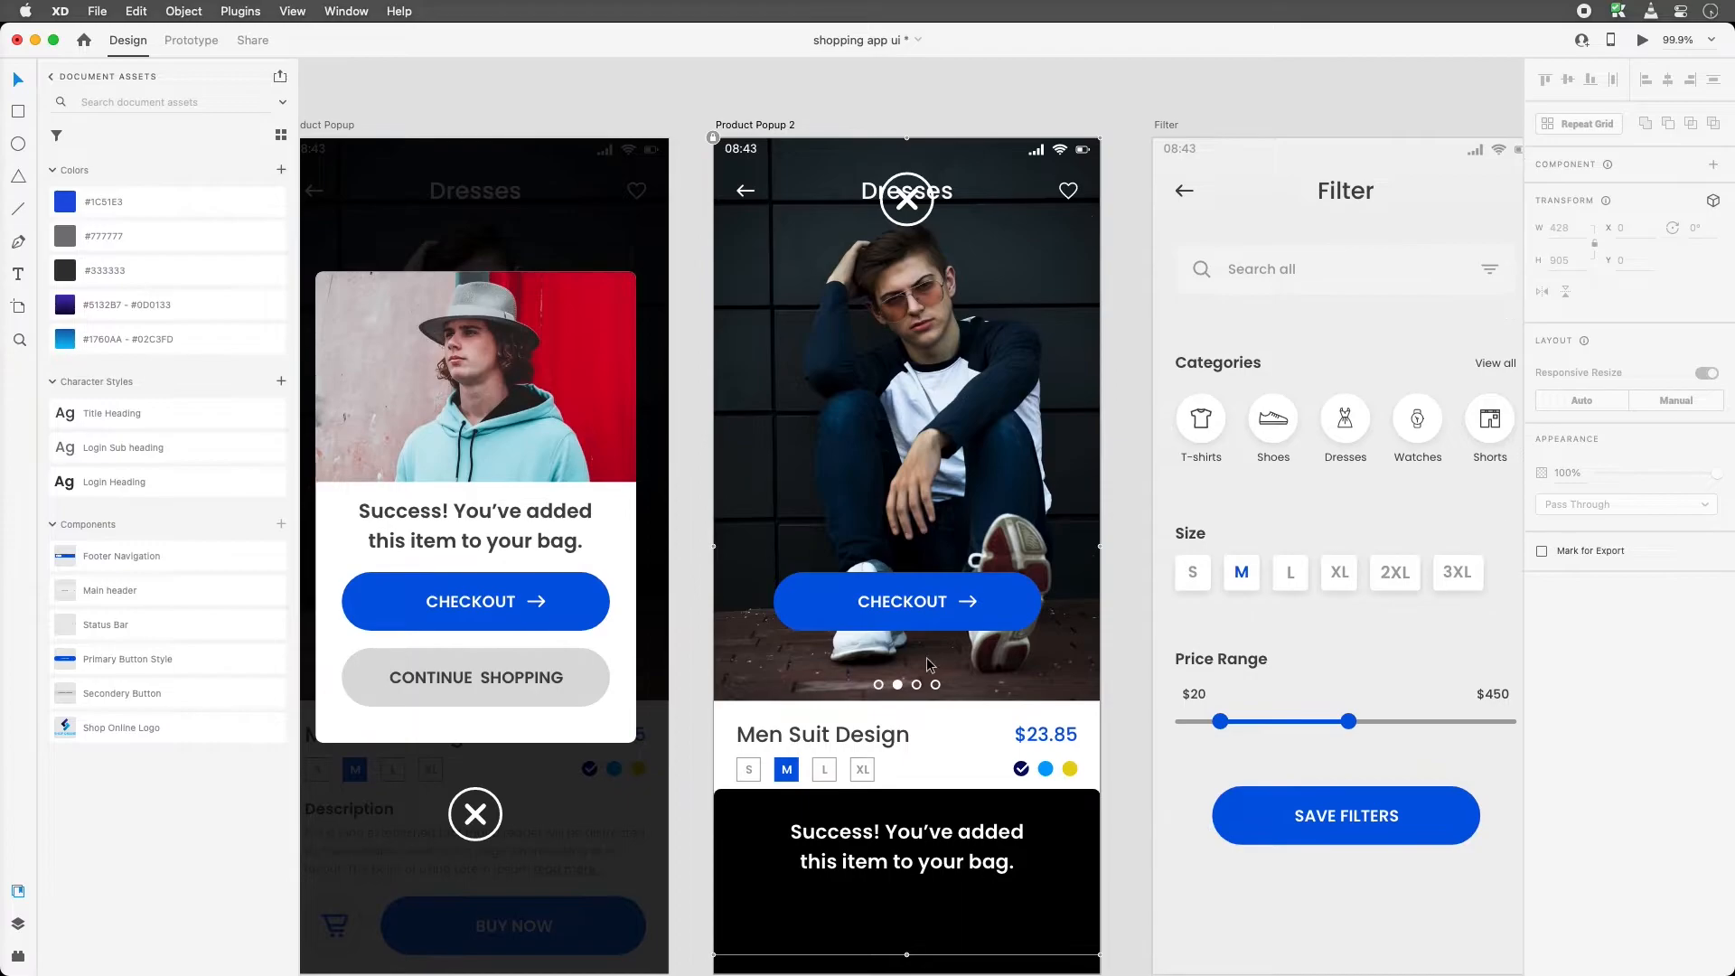
left_click(922, 615)
scroll(922, 614, "down", 3)
left_click_drag(911, 483, 906, 801)
left_click_drag(820, 757, 820, 739)
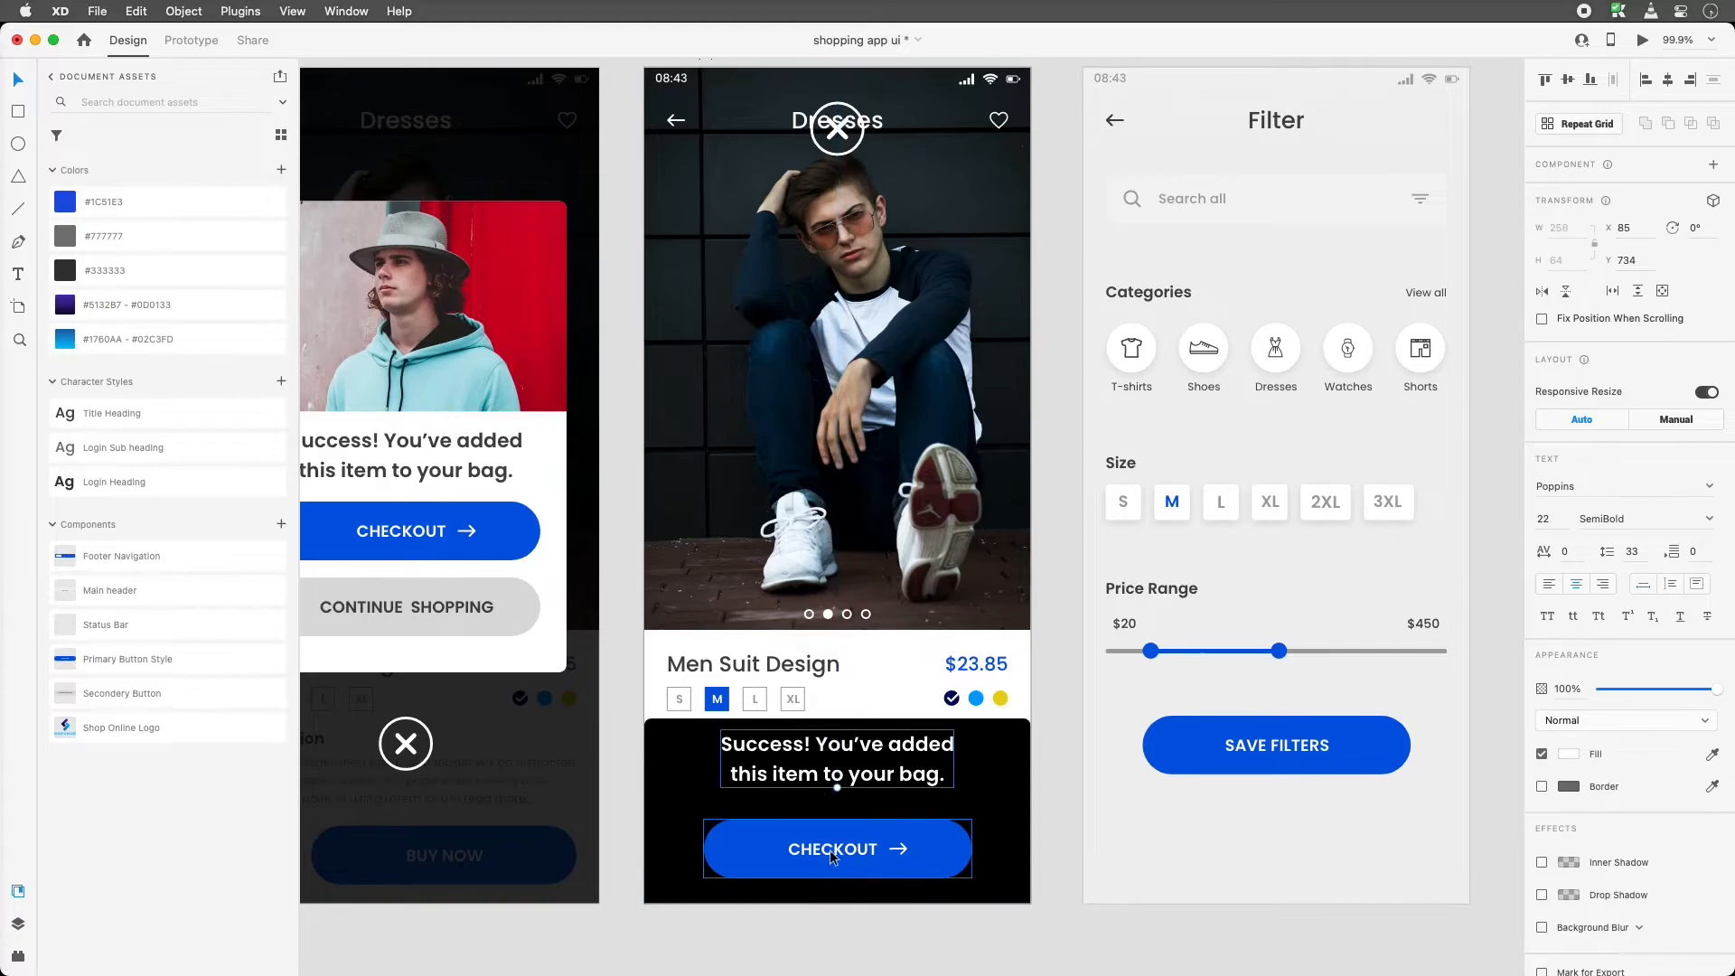
left_click_drag(829, 856, 829, 833)
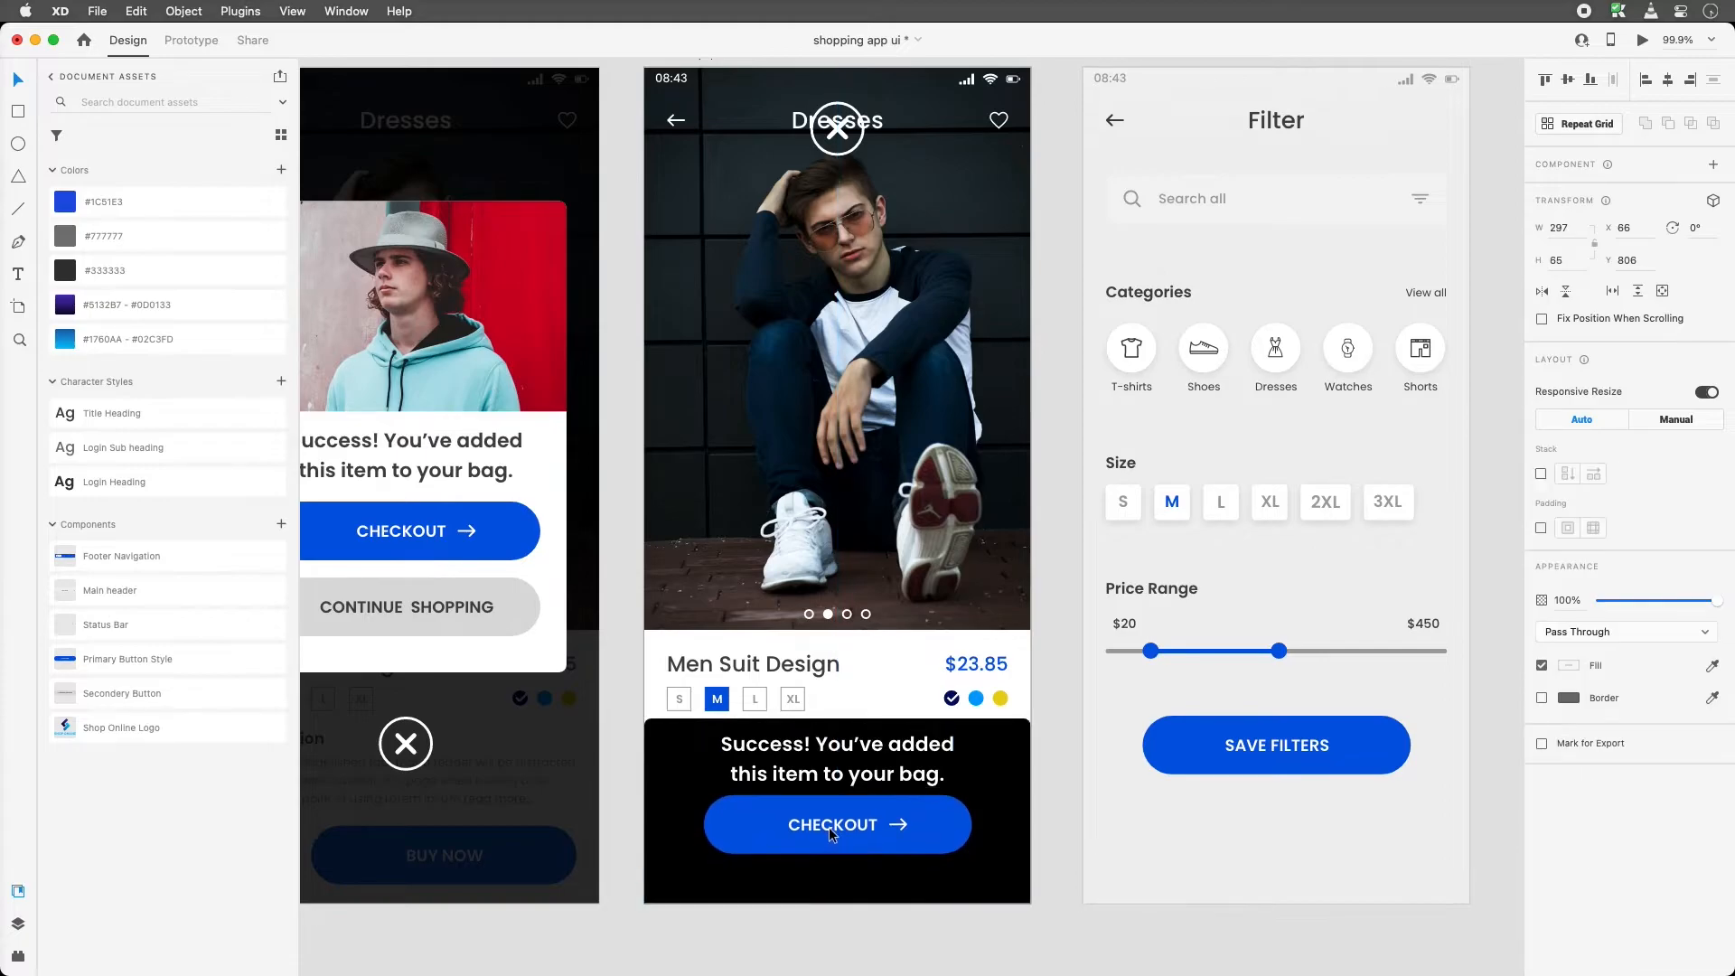
Switch the success message to a fixed-size text box and widen it symmetrically to 378
left_click(809, 779)
left_click(1695, 583)
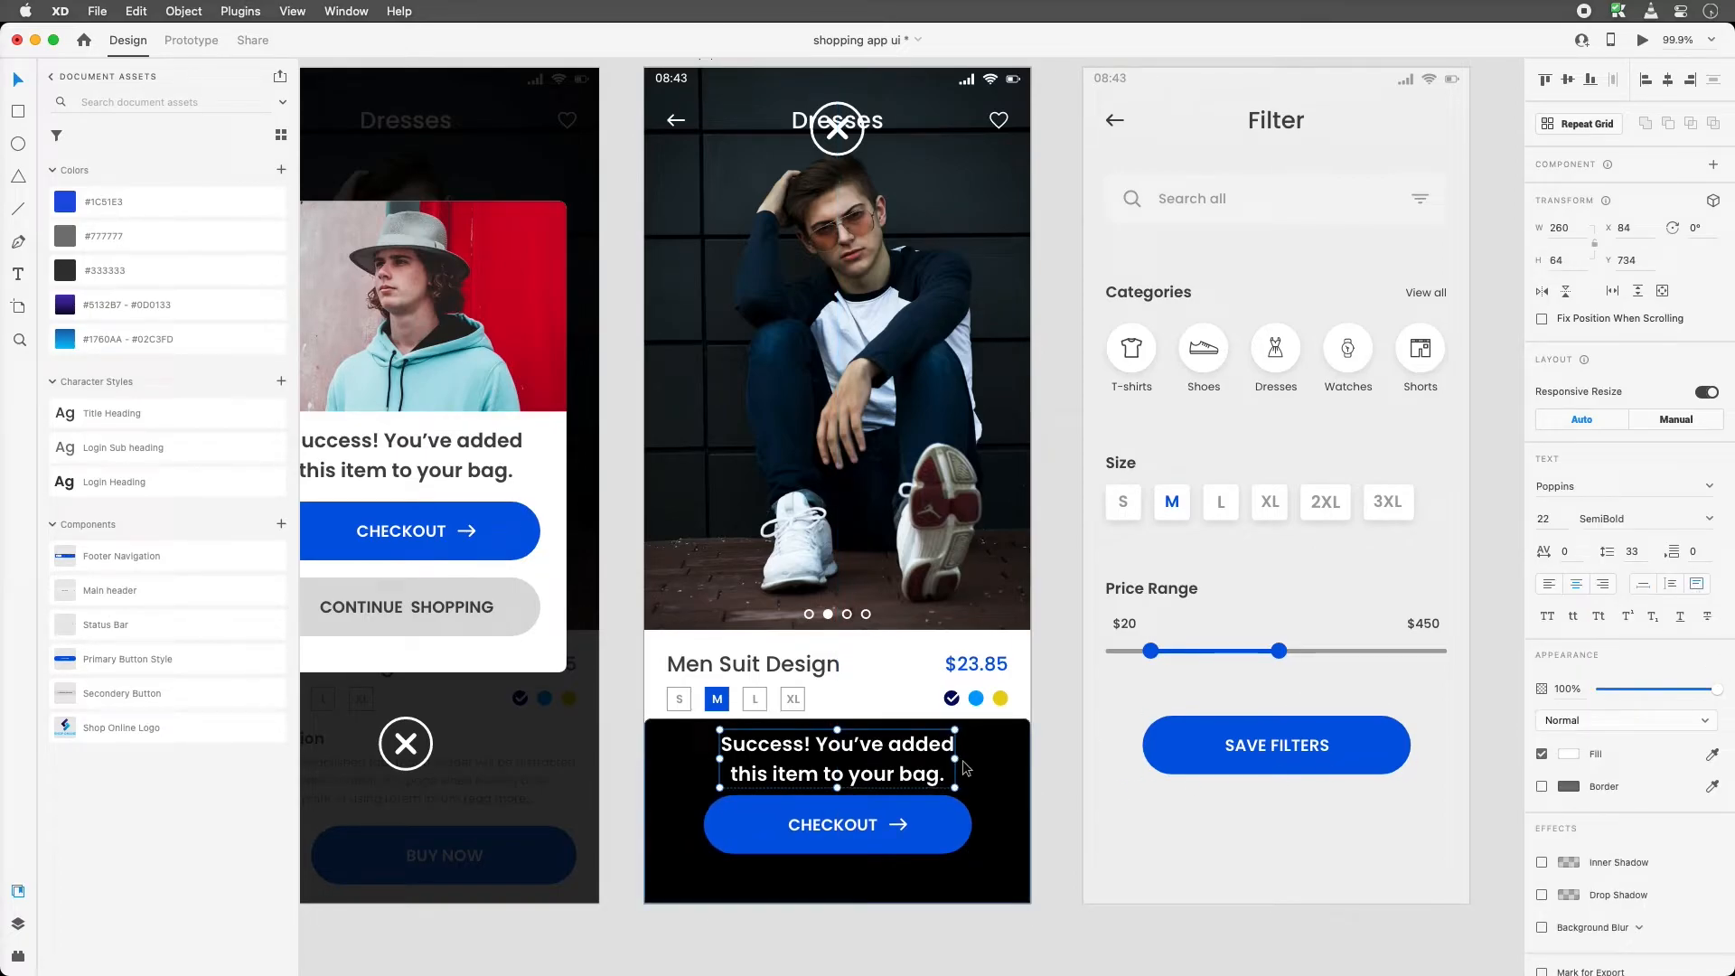
left_click_drag(955, 760, 1003, 760)
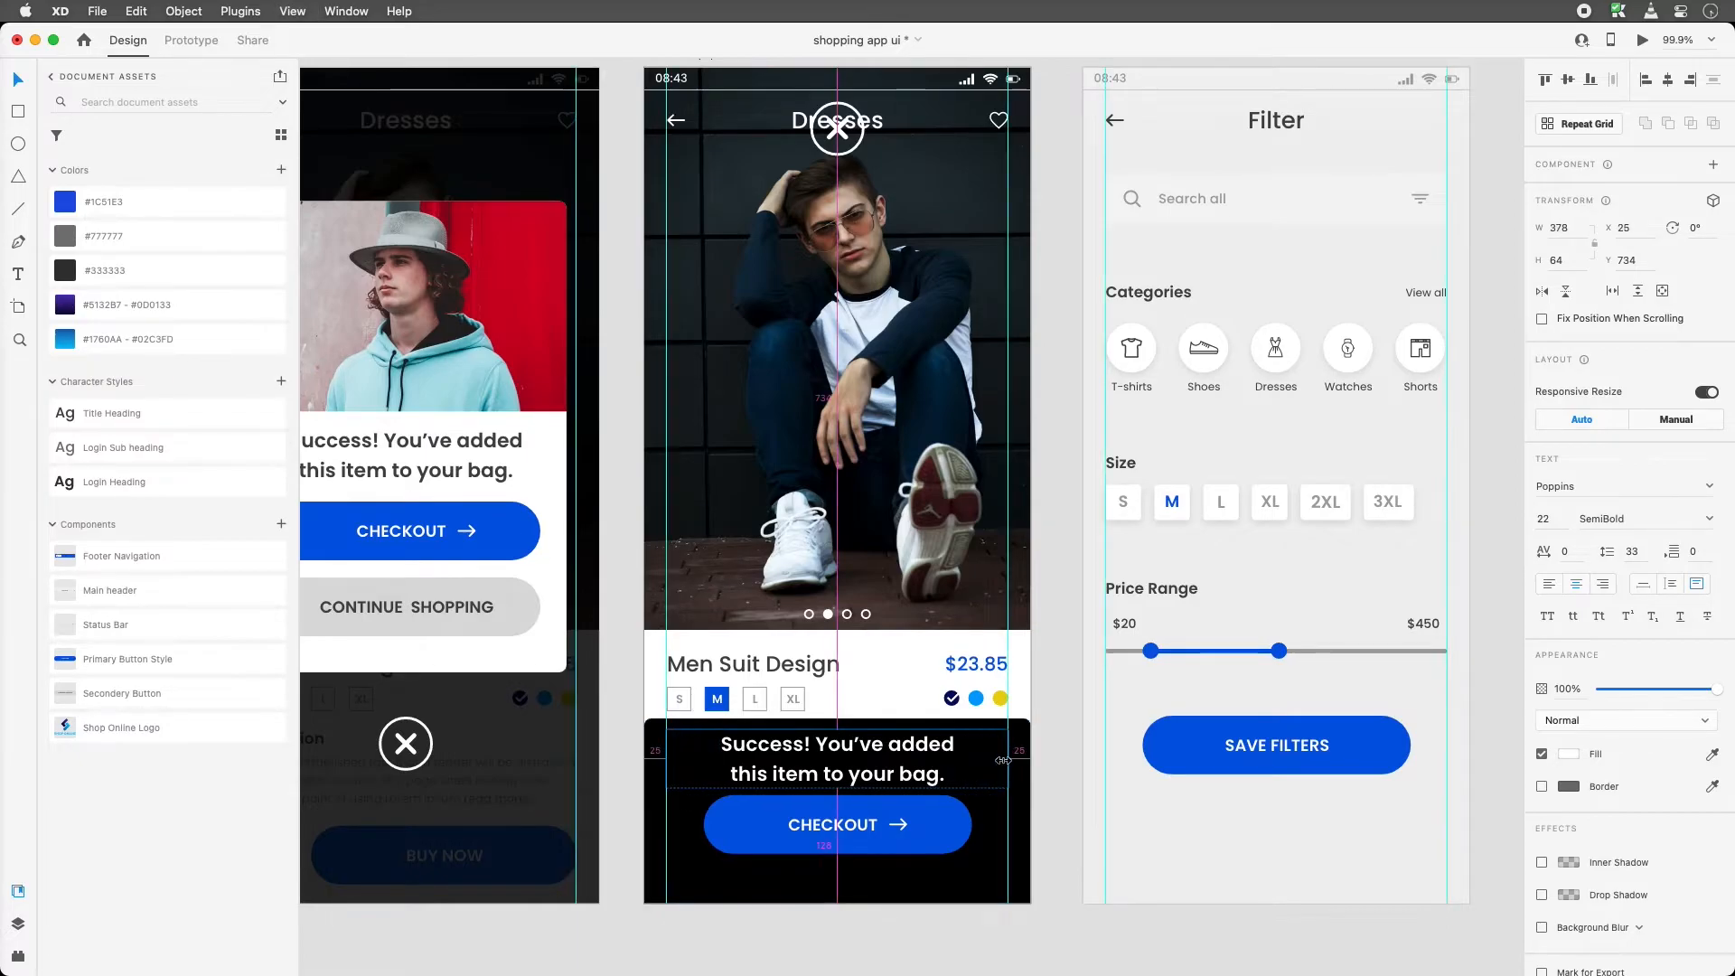
Remove the line break before "this item" in the success message and set its line spacing to 28
double_click(738, 777)
left_click(738, 777)
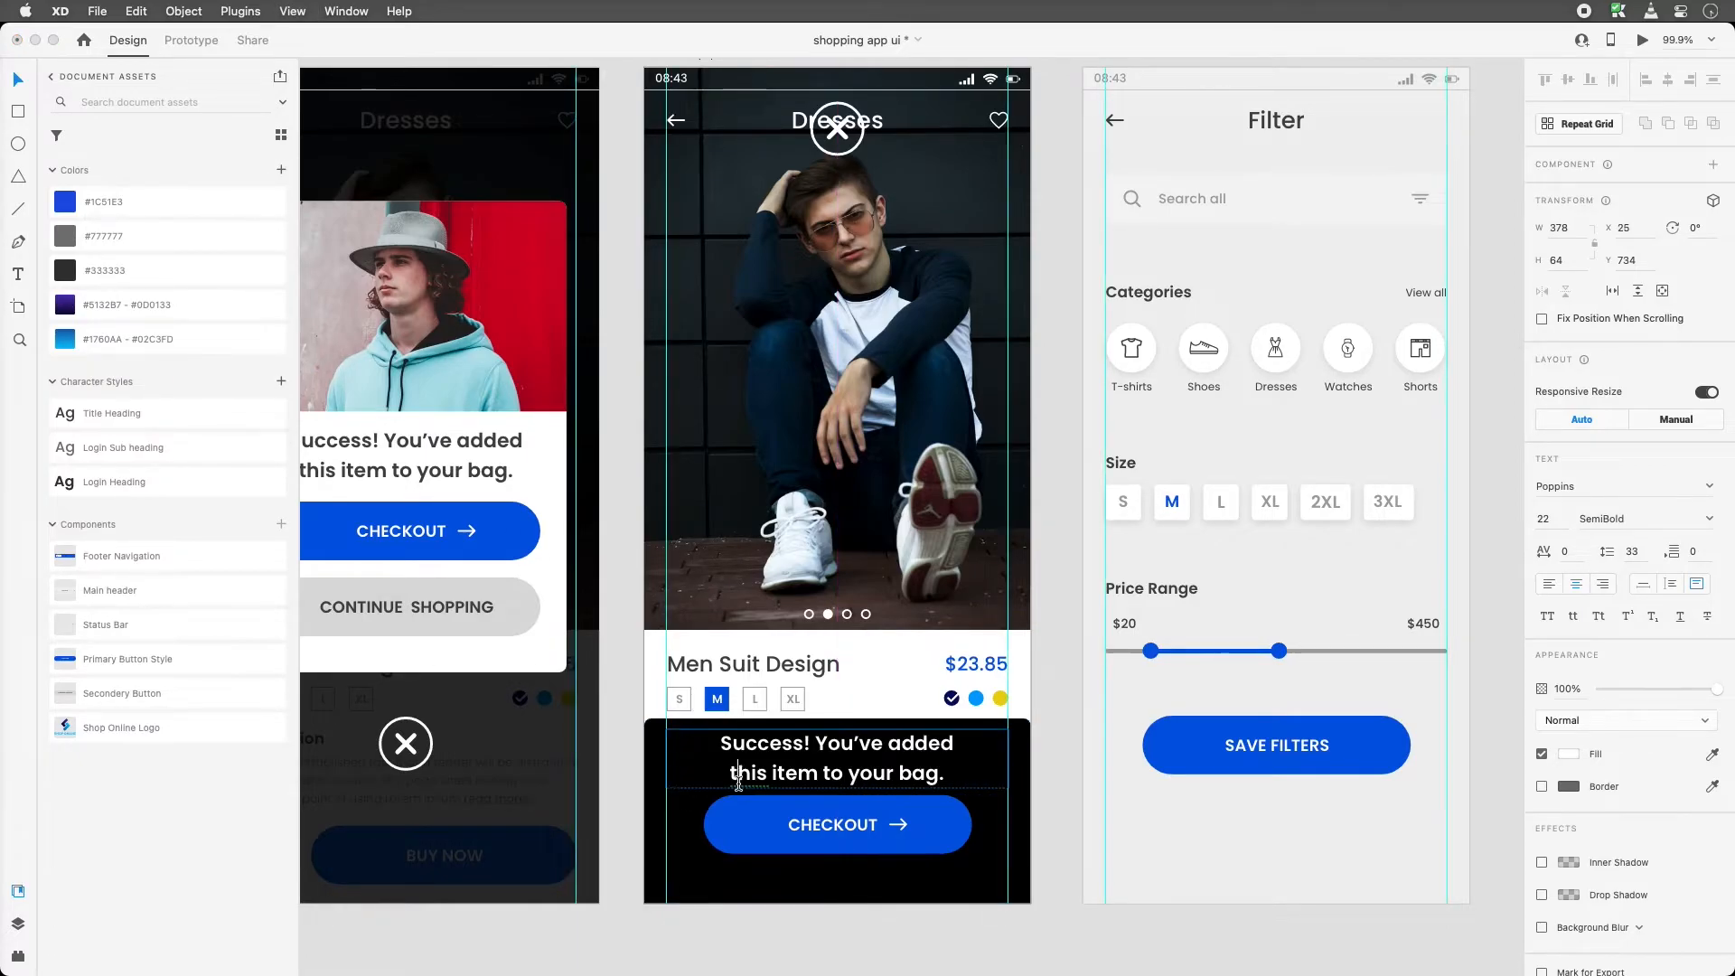
key("BackSpace")
key("Escape")
left_click(1638, 548)
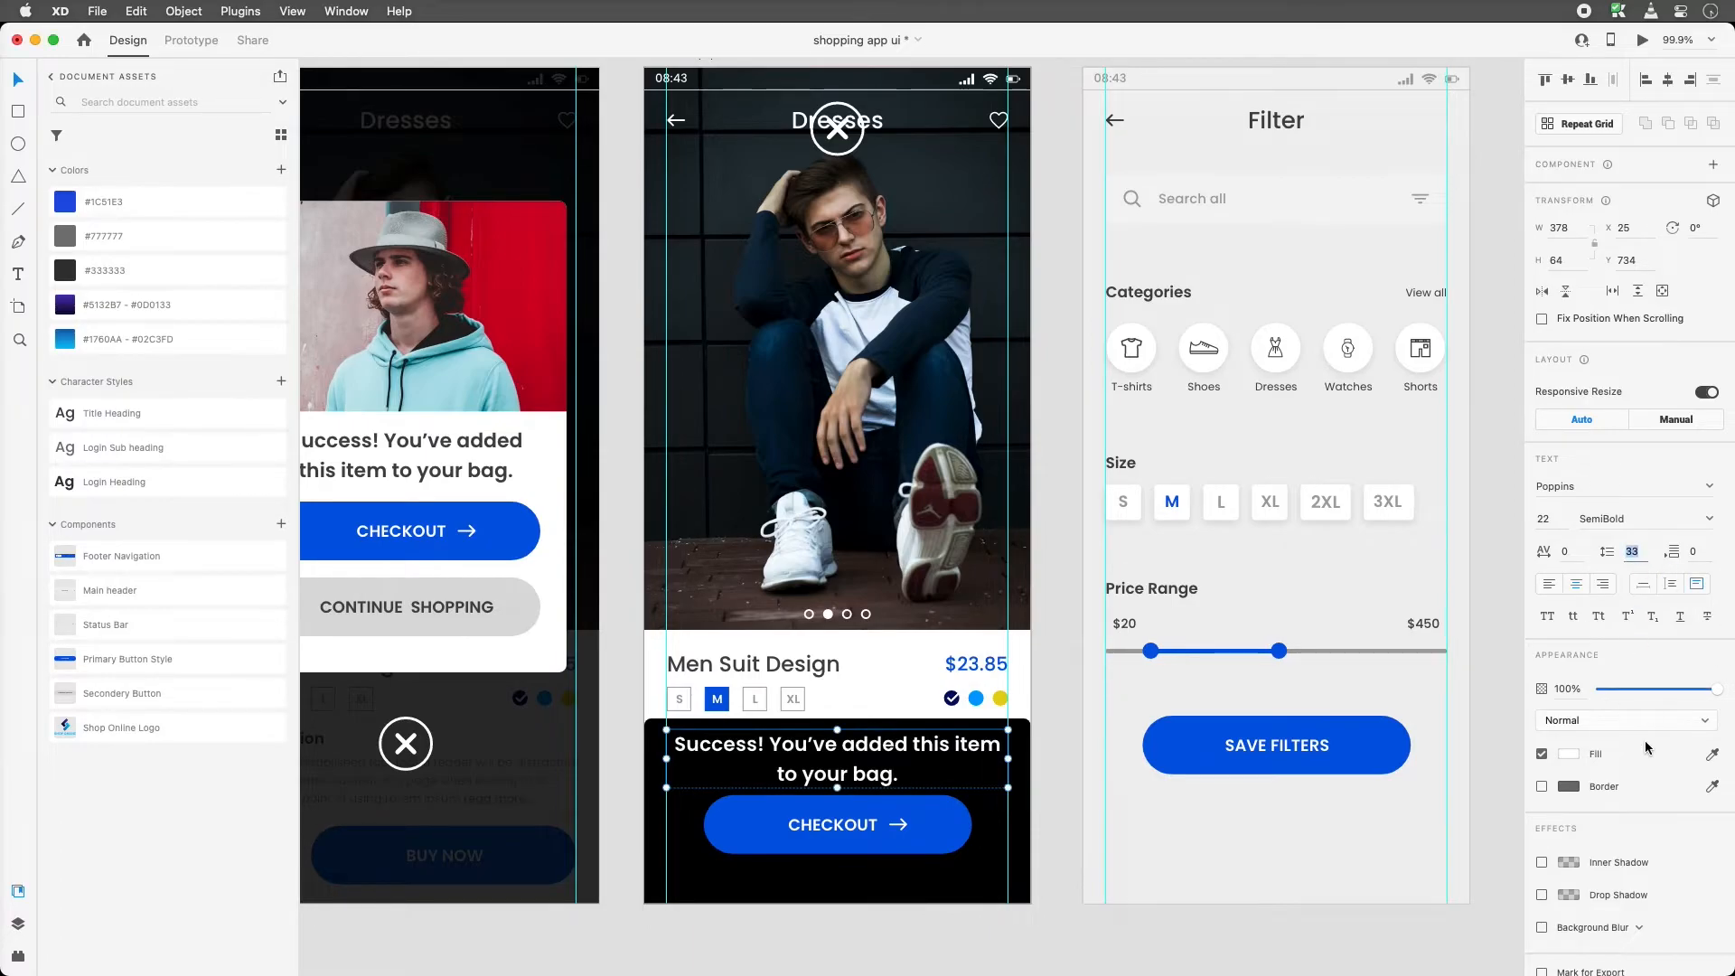
type("28")
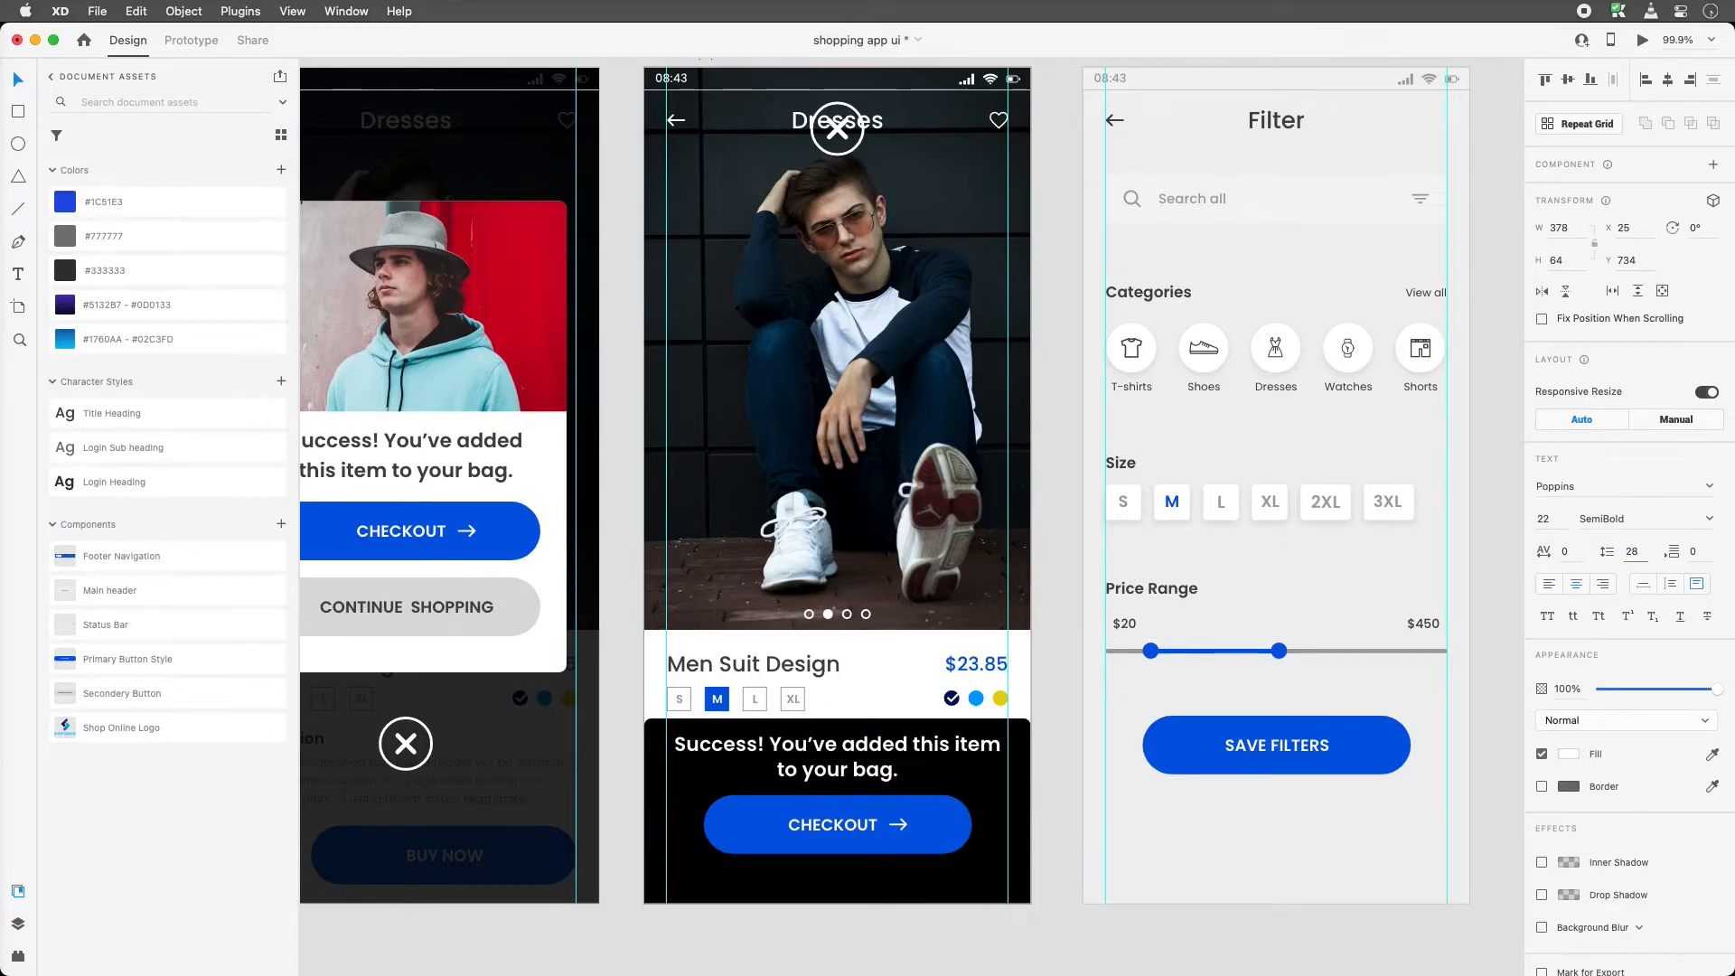
Extend the black panel upward to a height of 225
left_click(846, 719)
left_click_drag(838, 719, 838, 700)
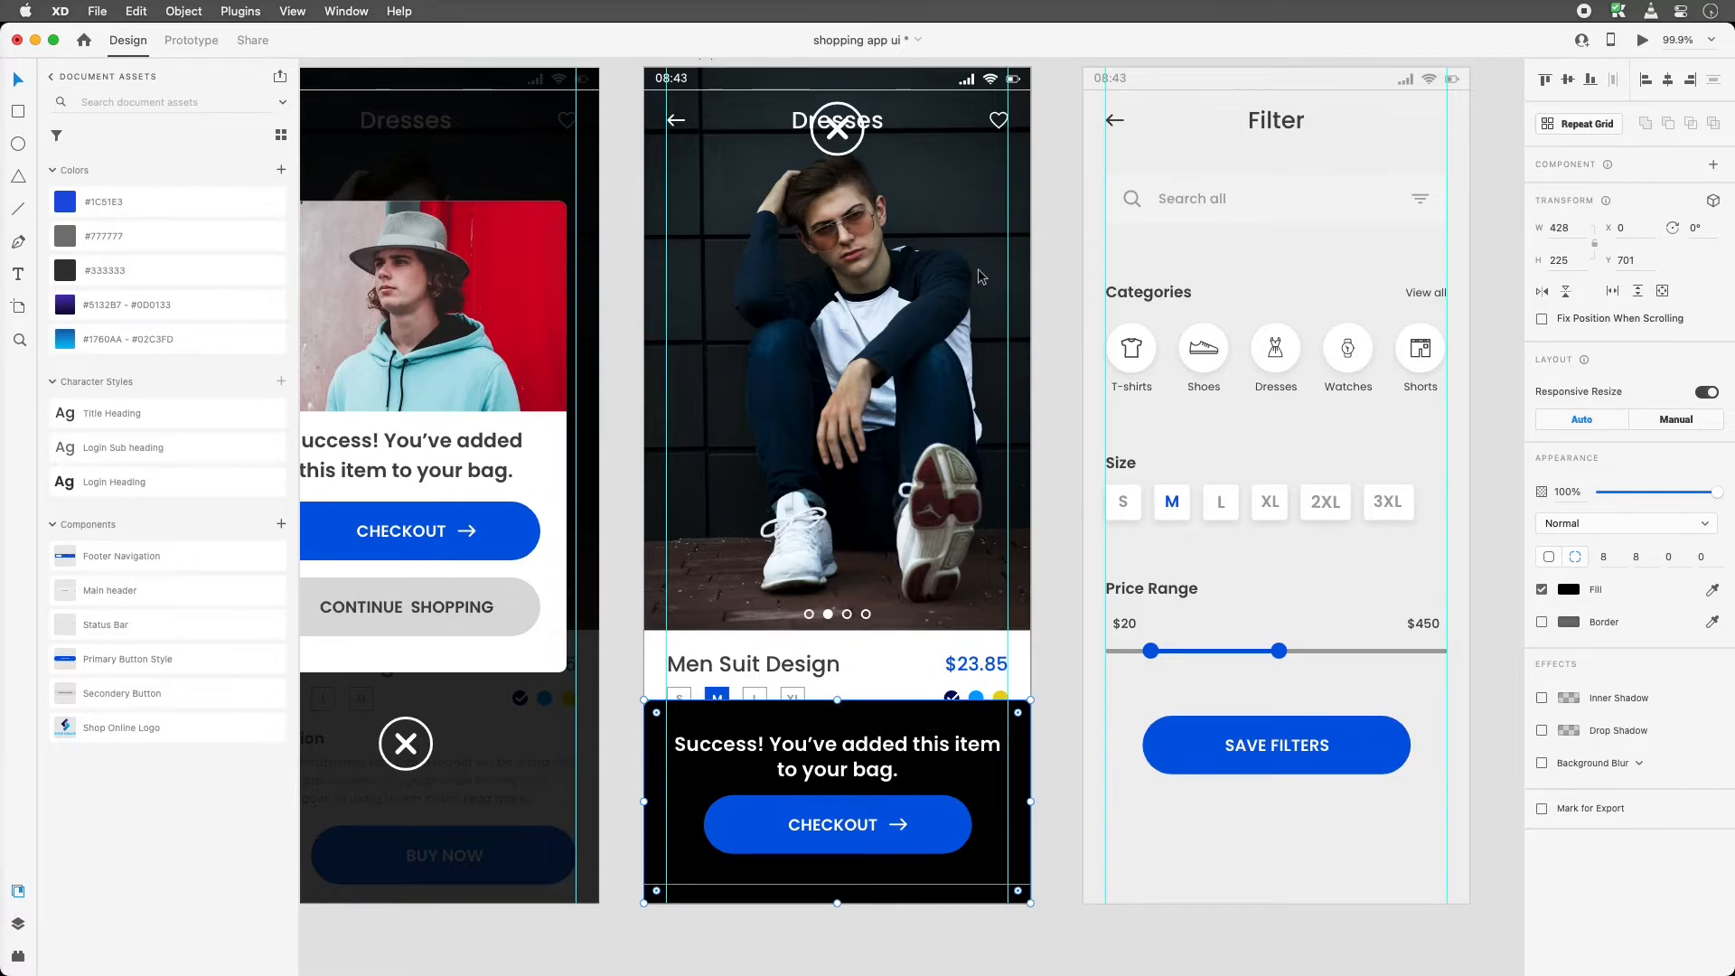
Unlock the dark overlay rectangle on the Product Popup artboard
left_click(1052, 230)
scroll(873, 221, "up", 1)
left_click(558, 146)
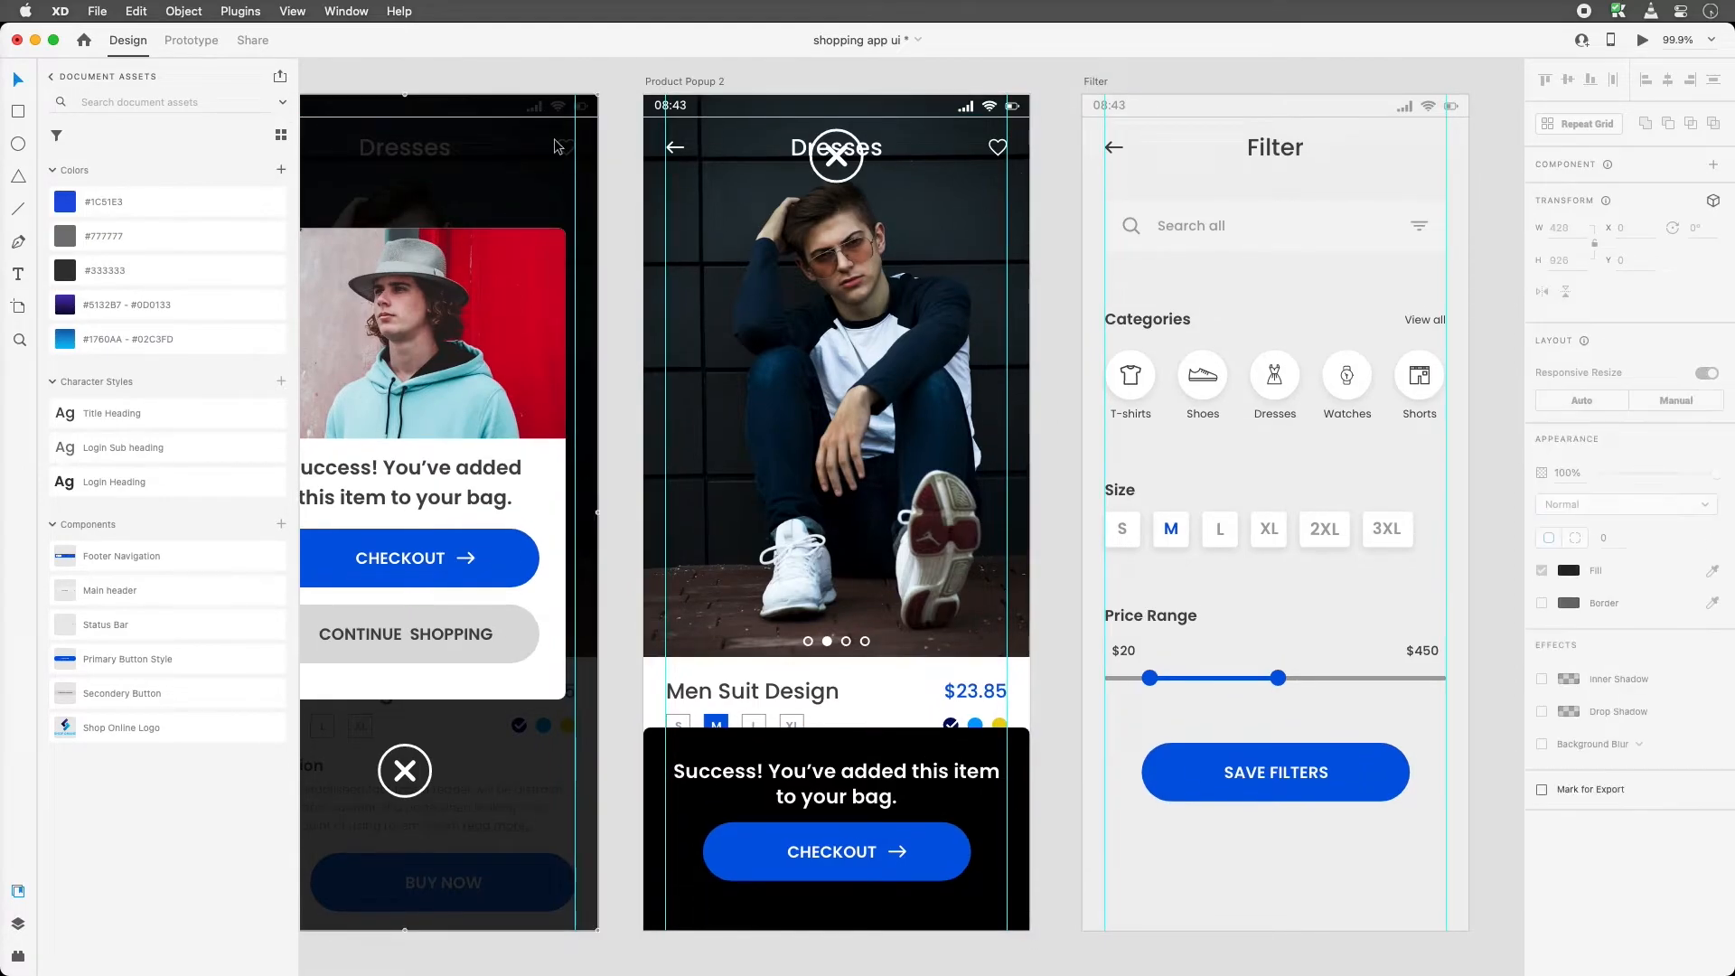
key("super+minus")
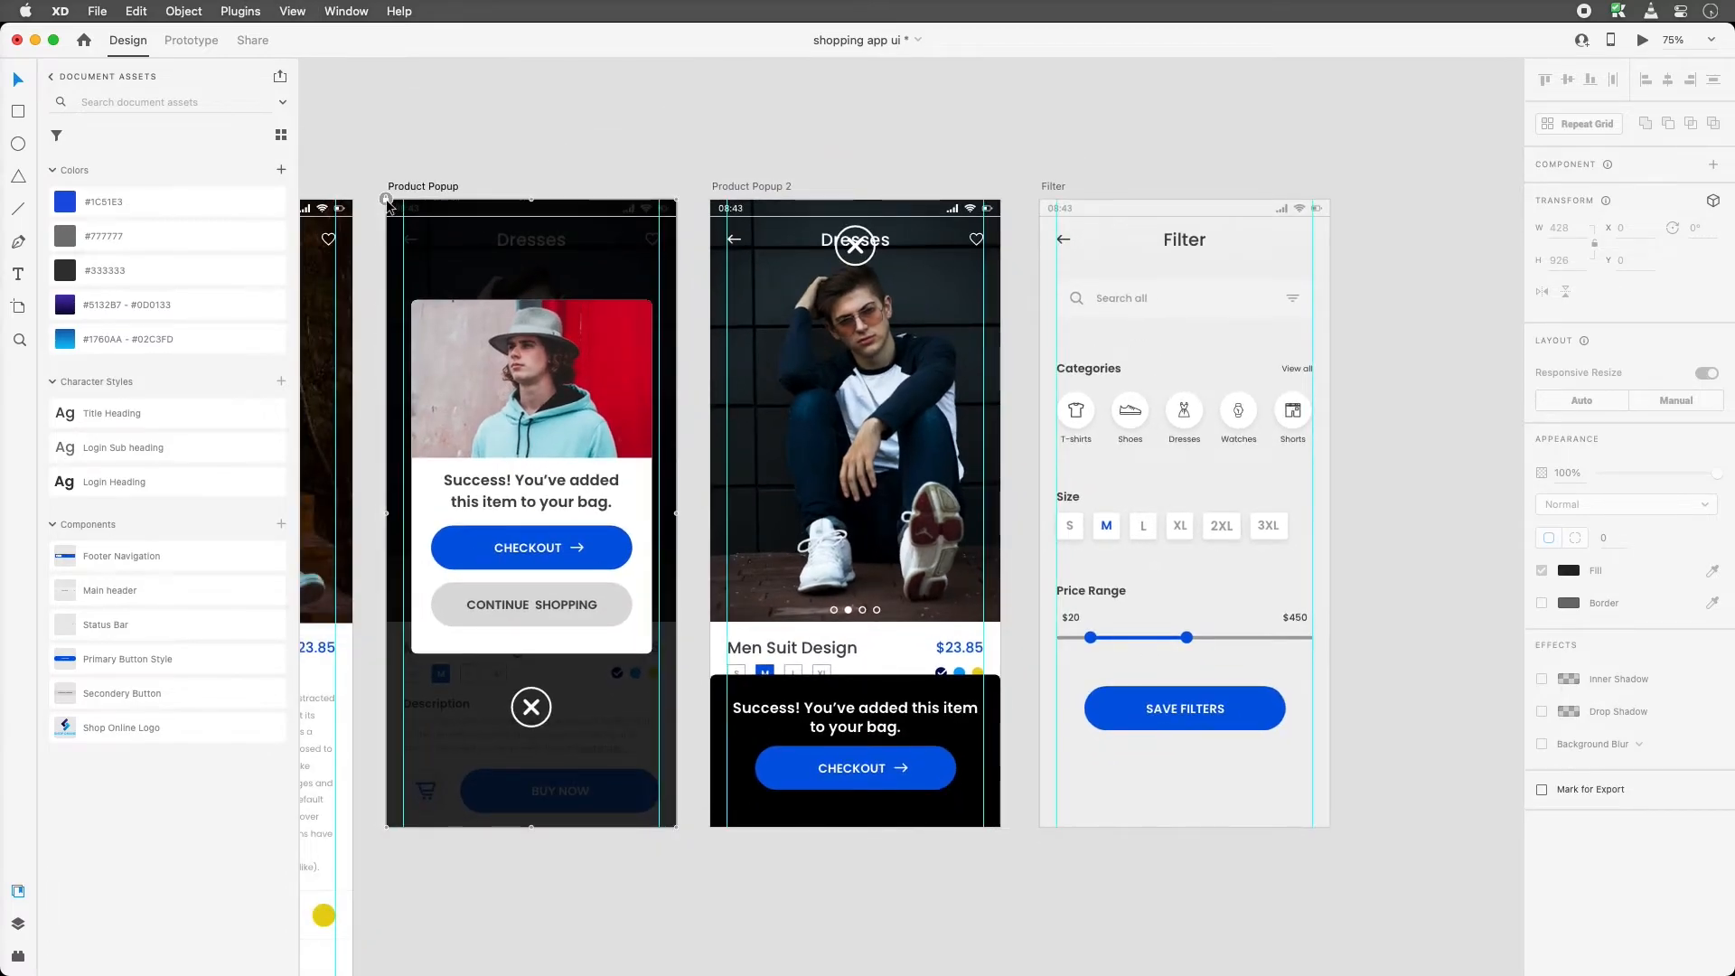
left_click(386, 201)
left_click_drag(495, 243, 895, 267)
left_click(941, 268)
key("super+z")
Delete the white close icon over the "Dresses" heading on the Product Popup 2 artboard
left_click_drag(869, 153, 757, 390)
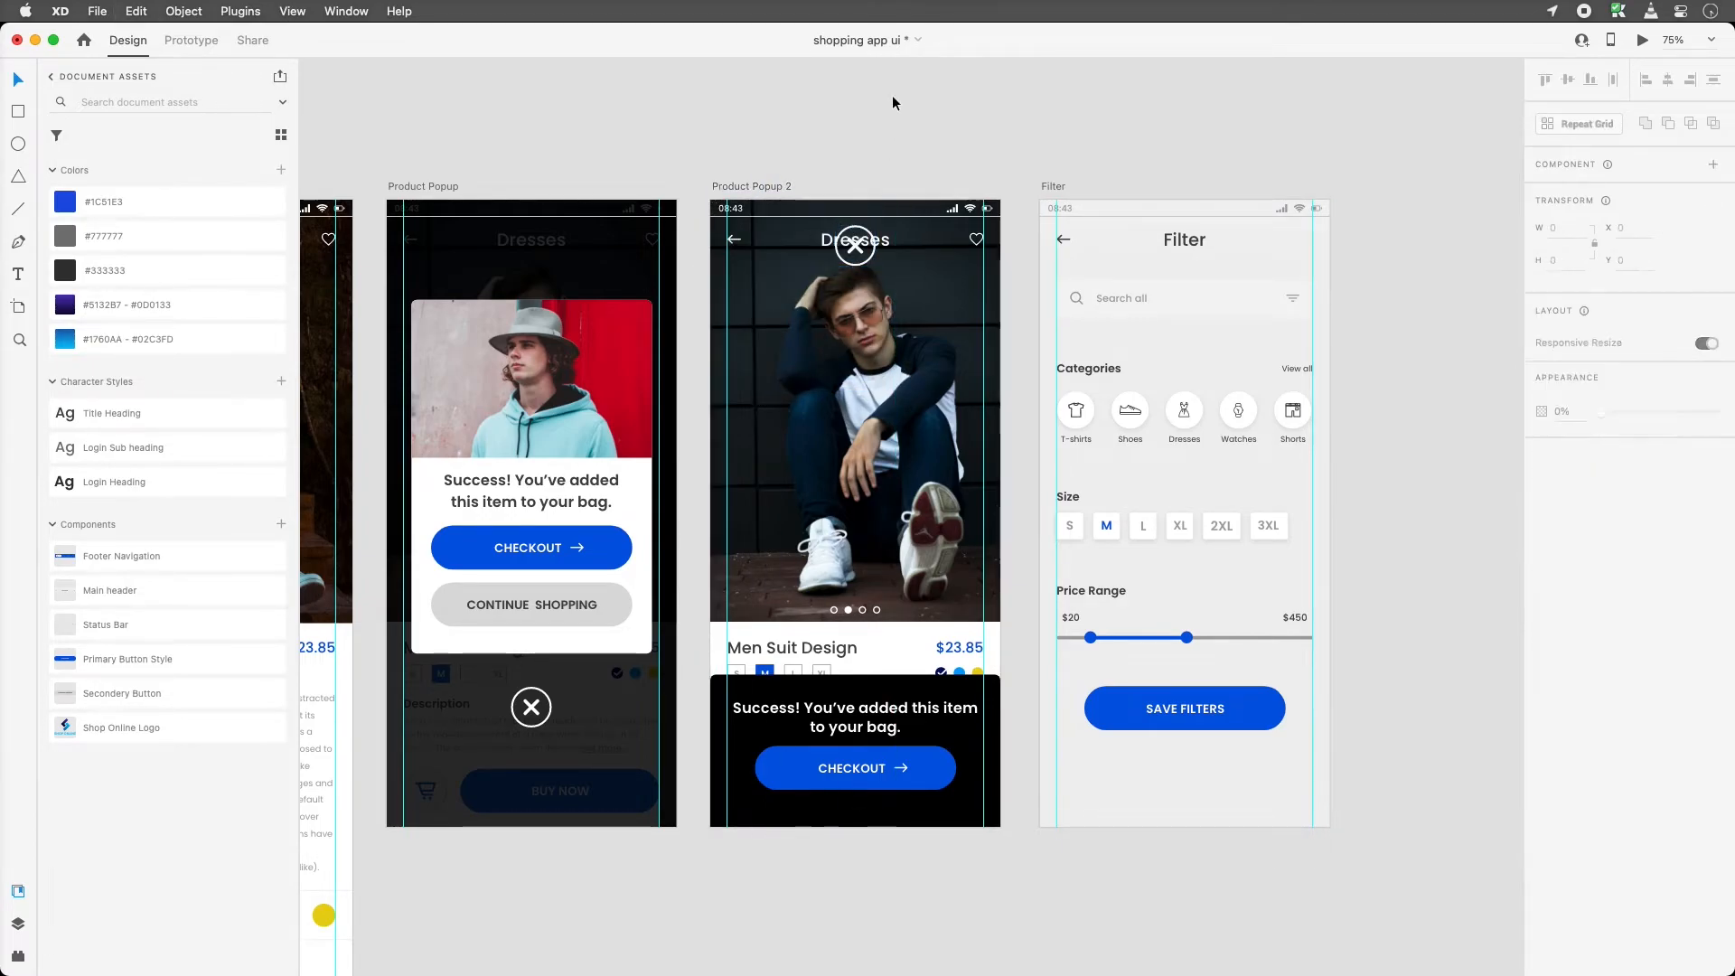
left_click(859, 255)
left_click(859, 250)
key("Delete")
Copy the dark overlay onto Product Popup 2, centre it horizontally on the artboard and send it behind the success panel's contents
left_click(459, 260)
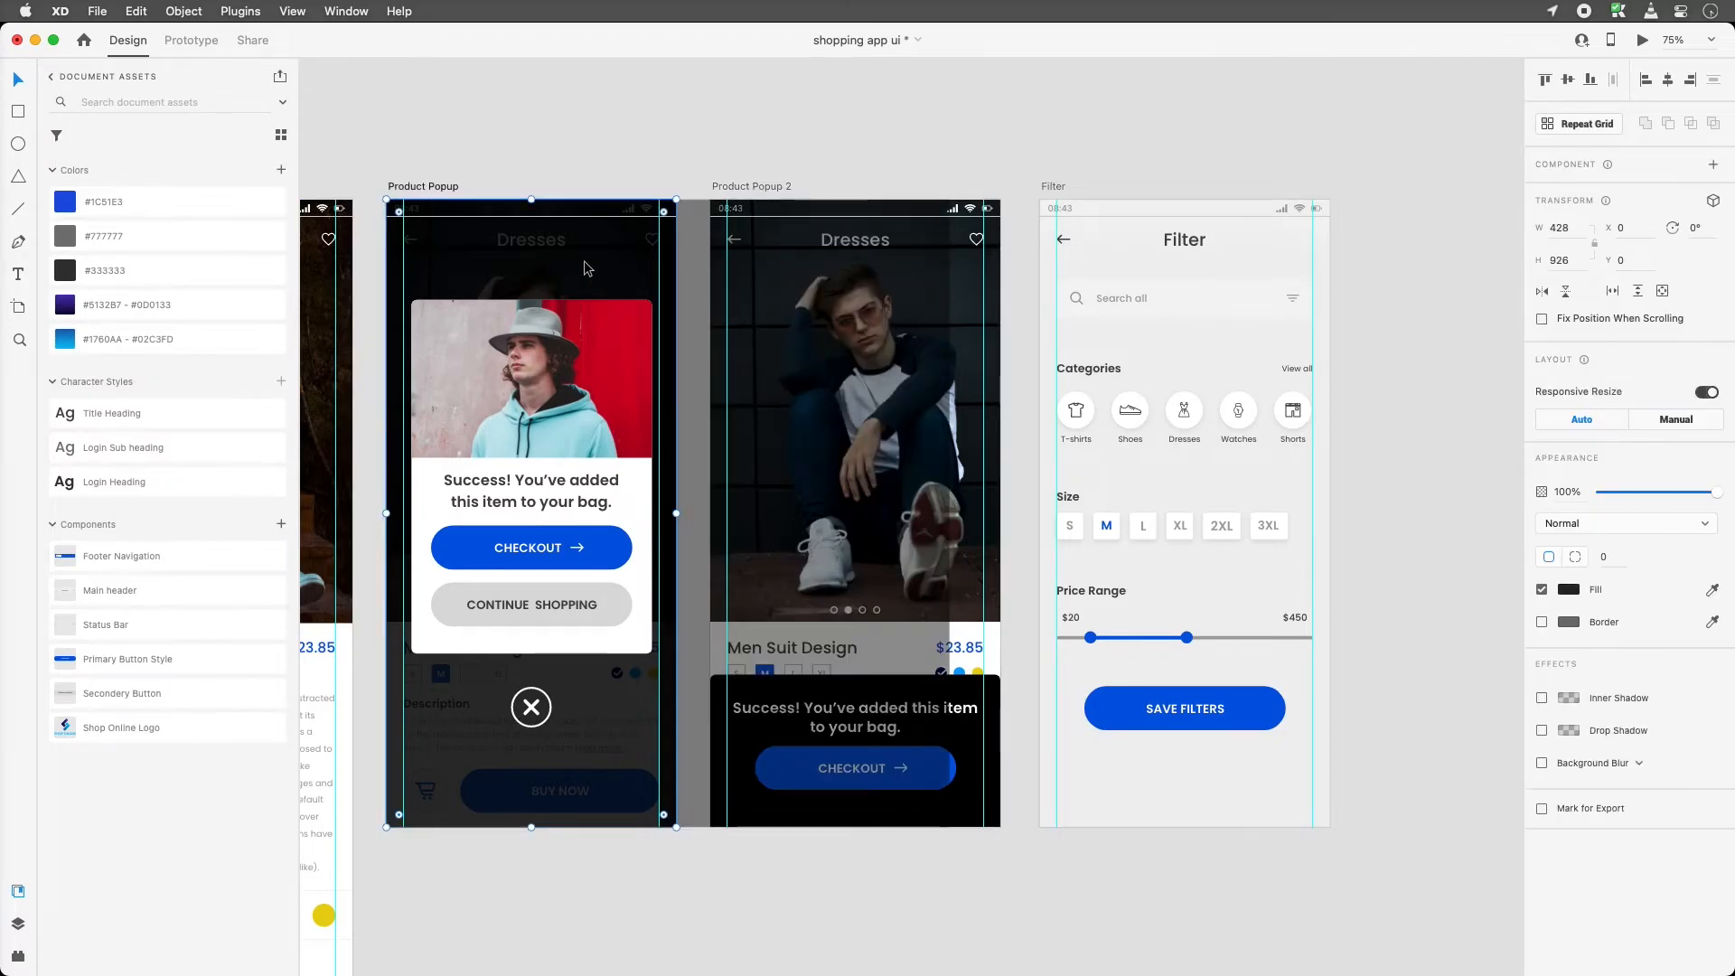
left_click_drag(686, 245, 724, 253)
left_click(1671, 83)
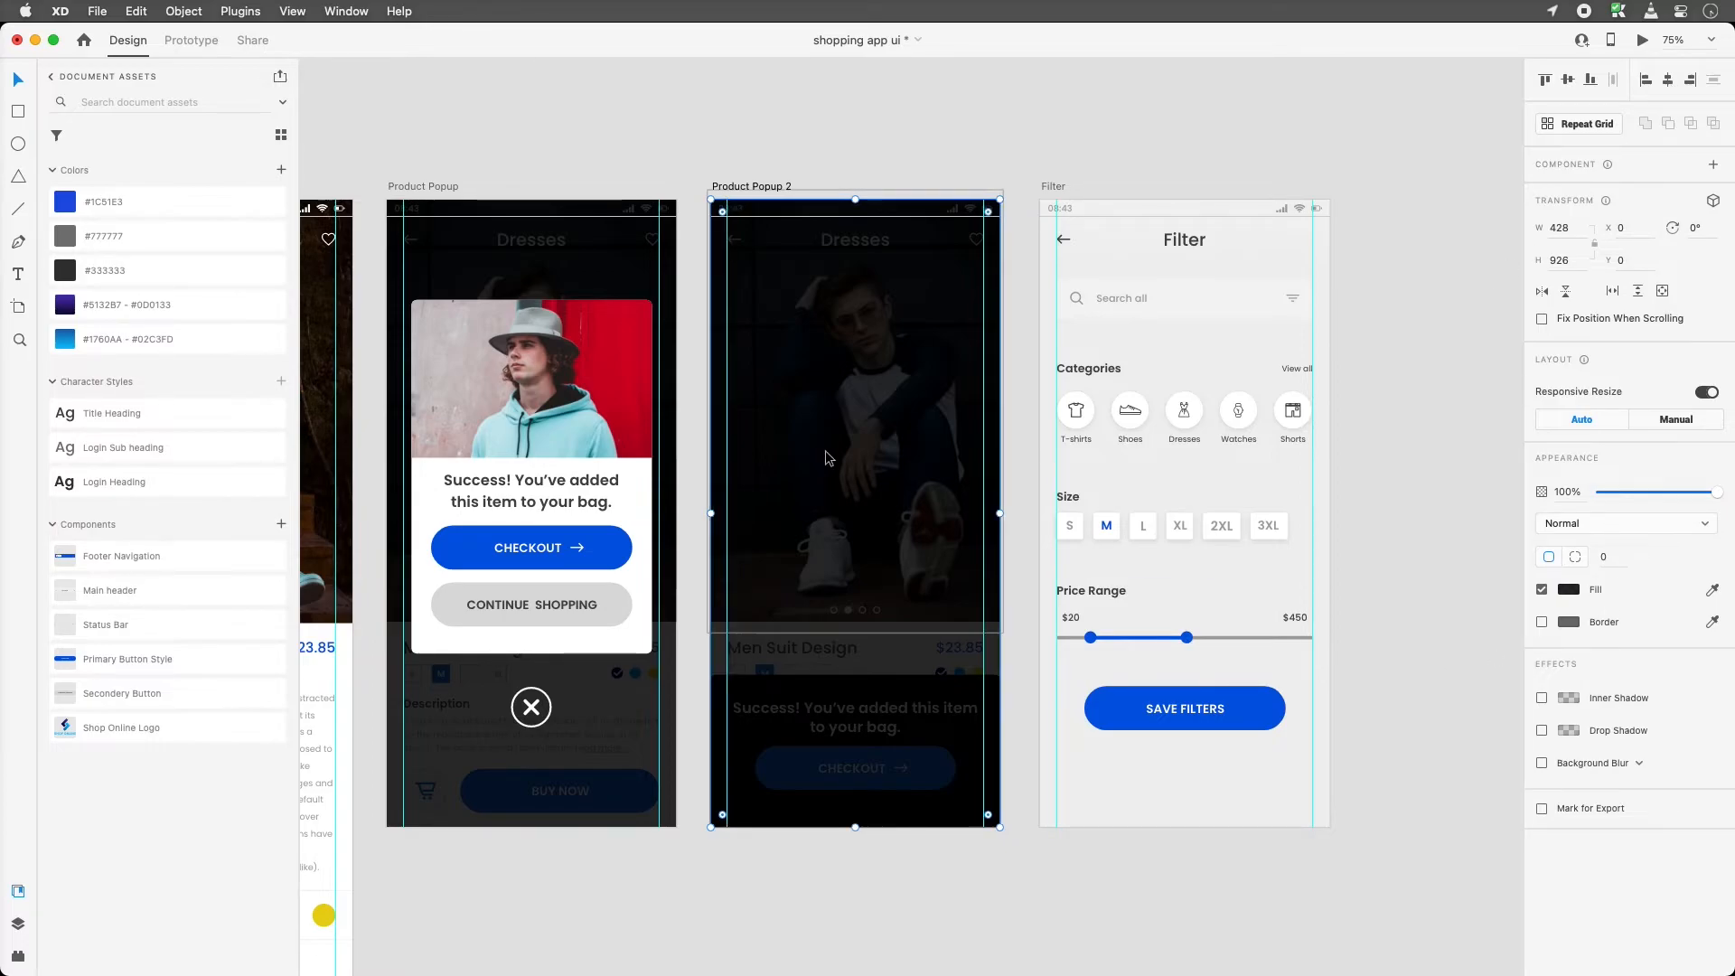
key("super+bracketleft")
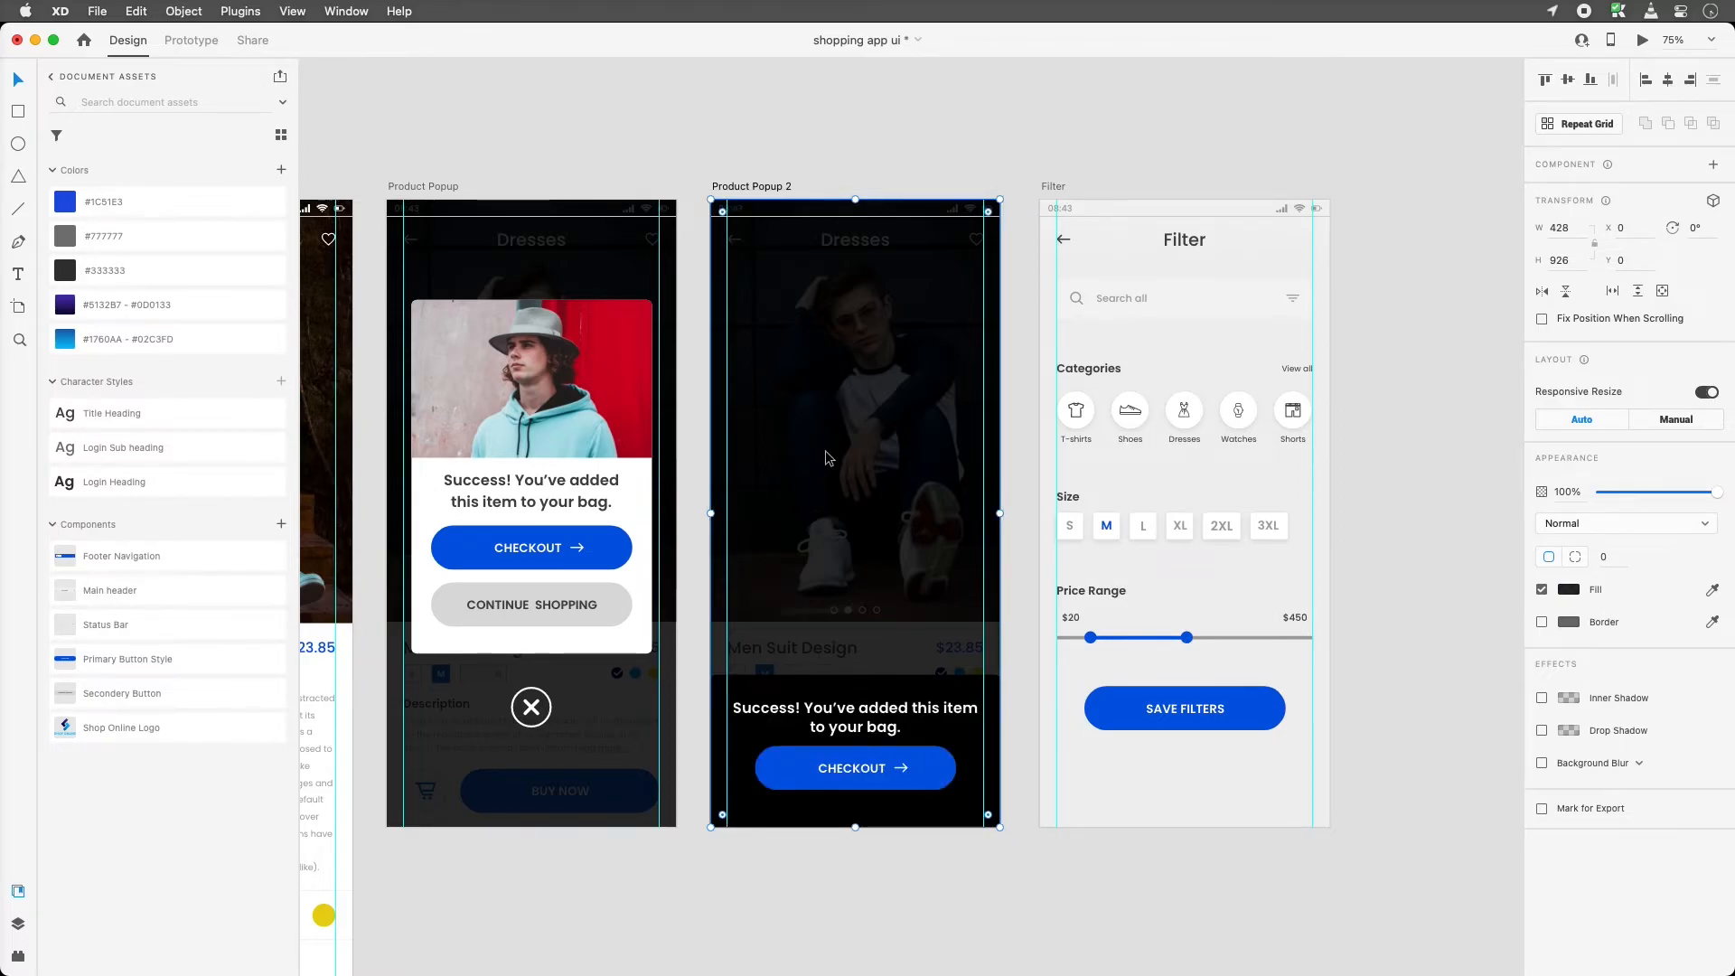
Set the fill of the overlay on Product Popup 2 to white #FFFFFF at 100% opacity
key("z")
left_click_drag(654, 167, 1120, 893)
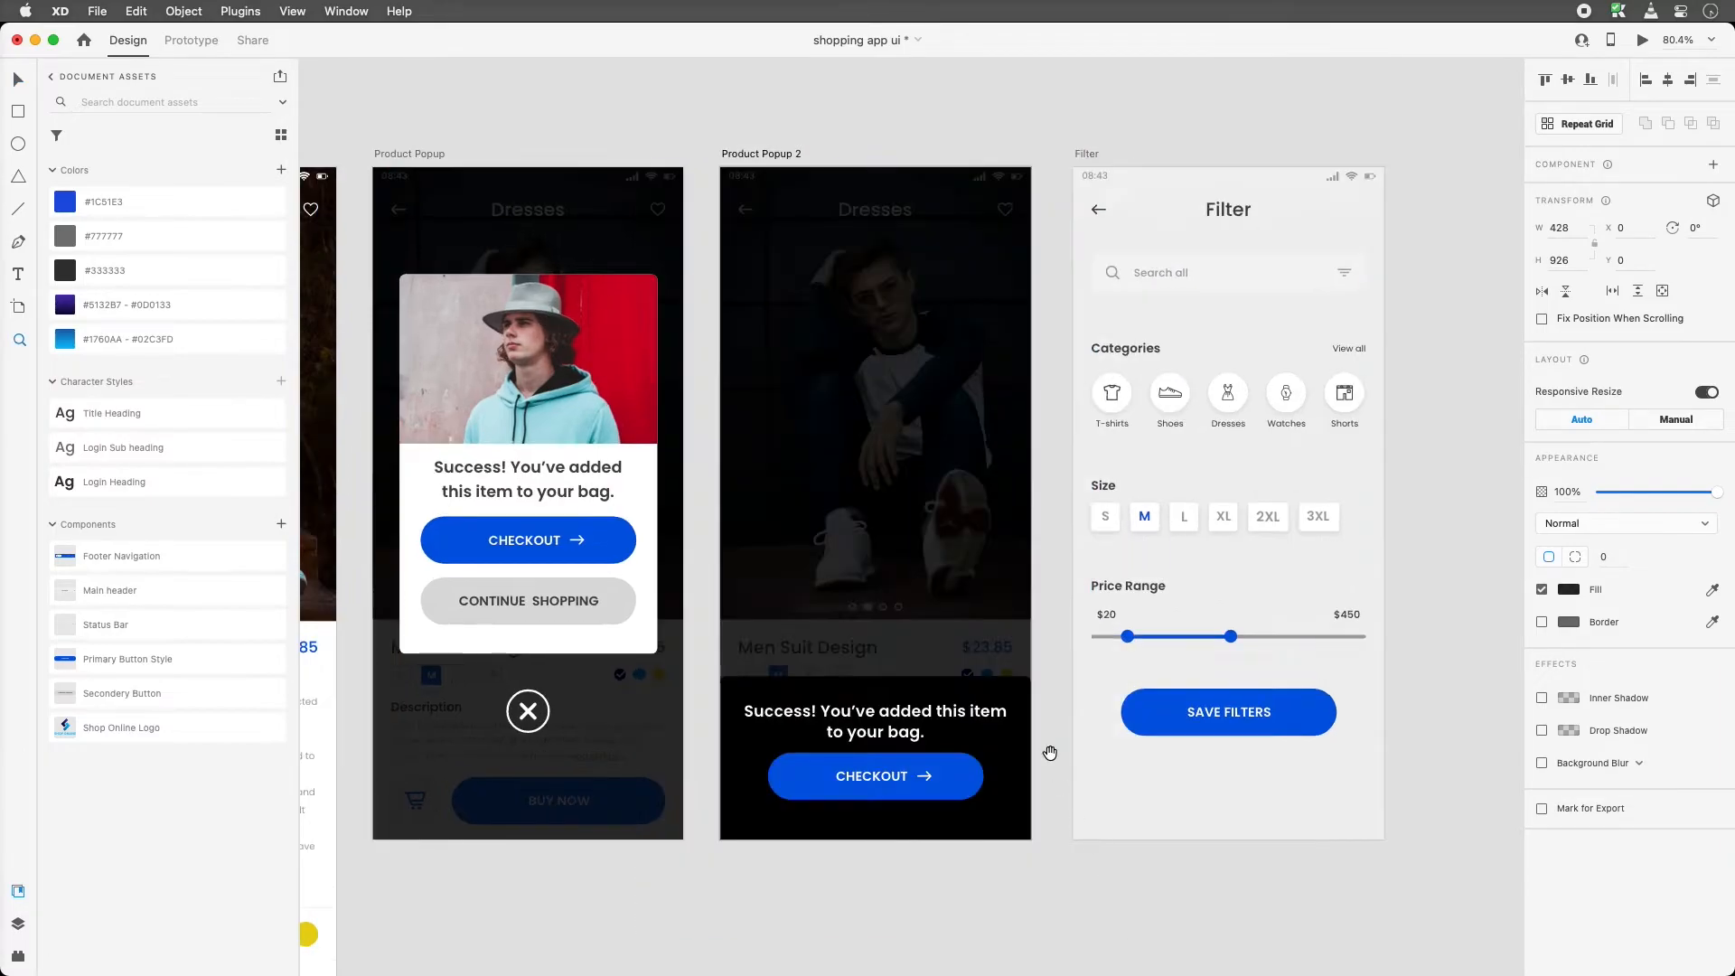
key("space")
left_click_drag(1051, 747, 1010, 757)
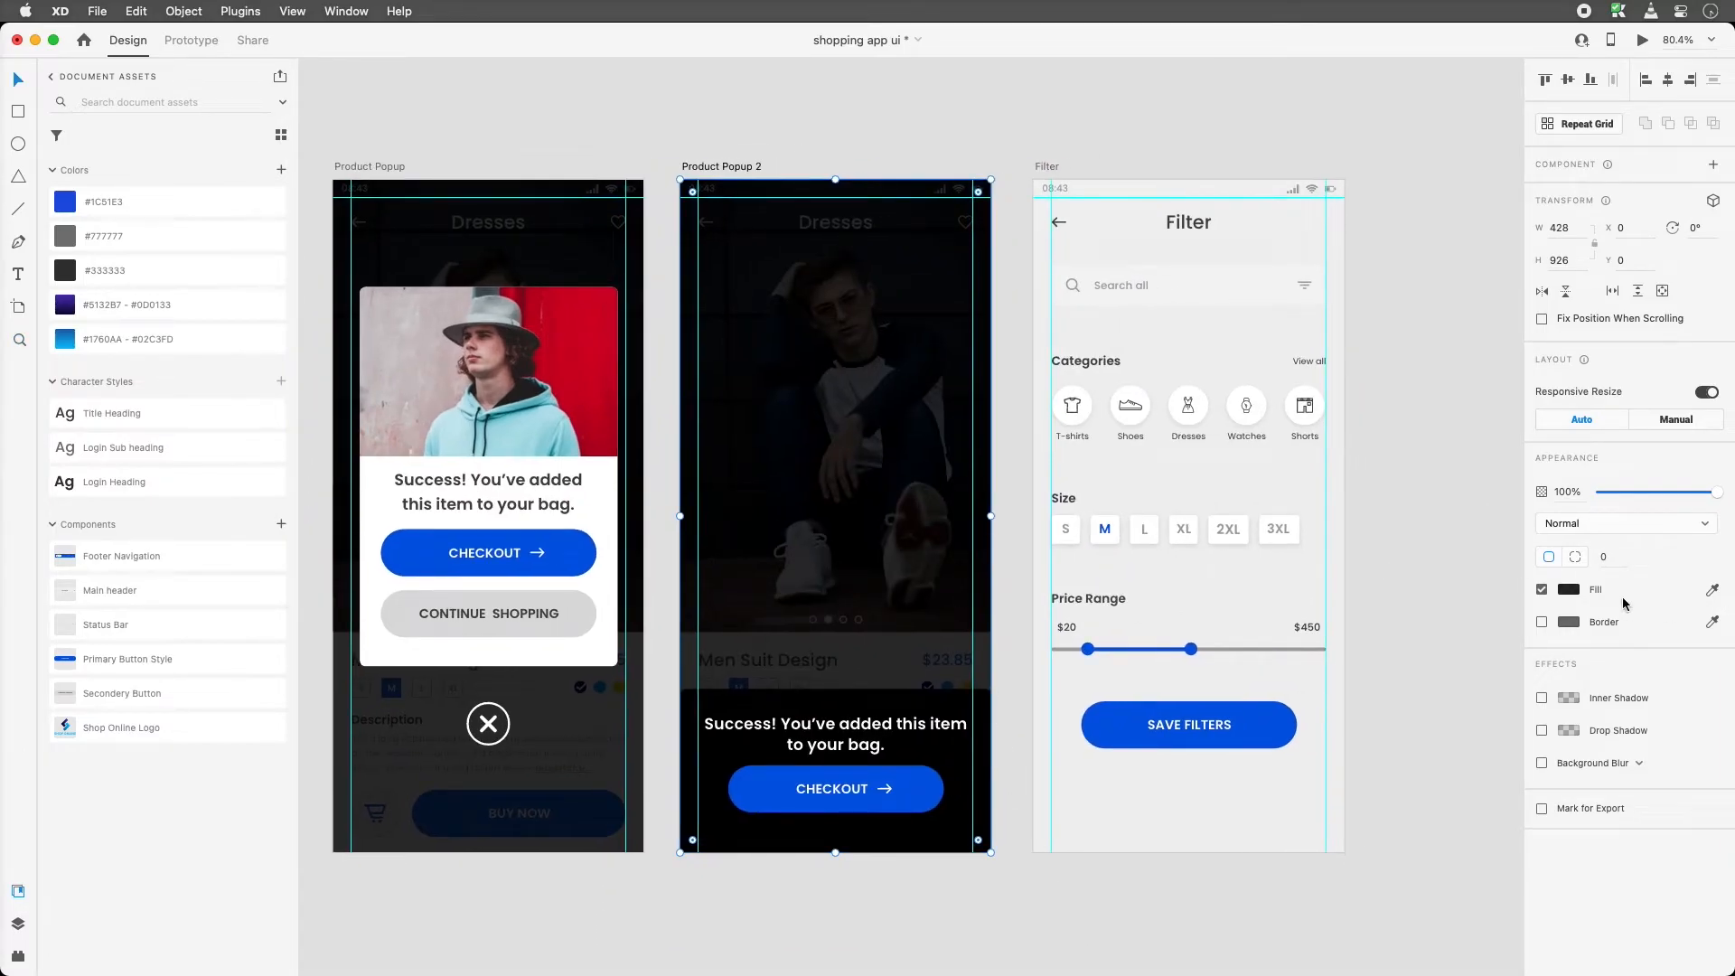
left_click(1567, 589)
left_click_drag(1444, 569, 1322, 486)
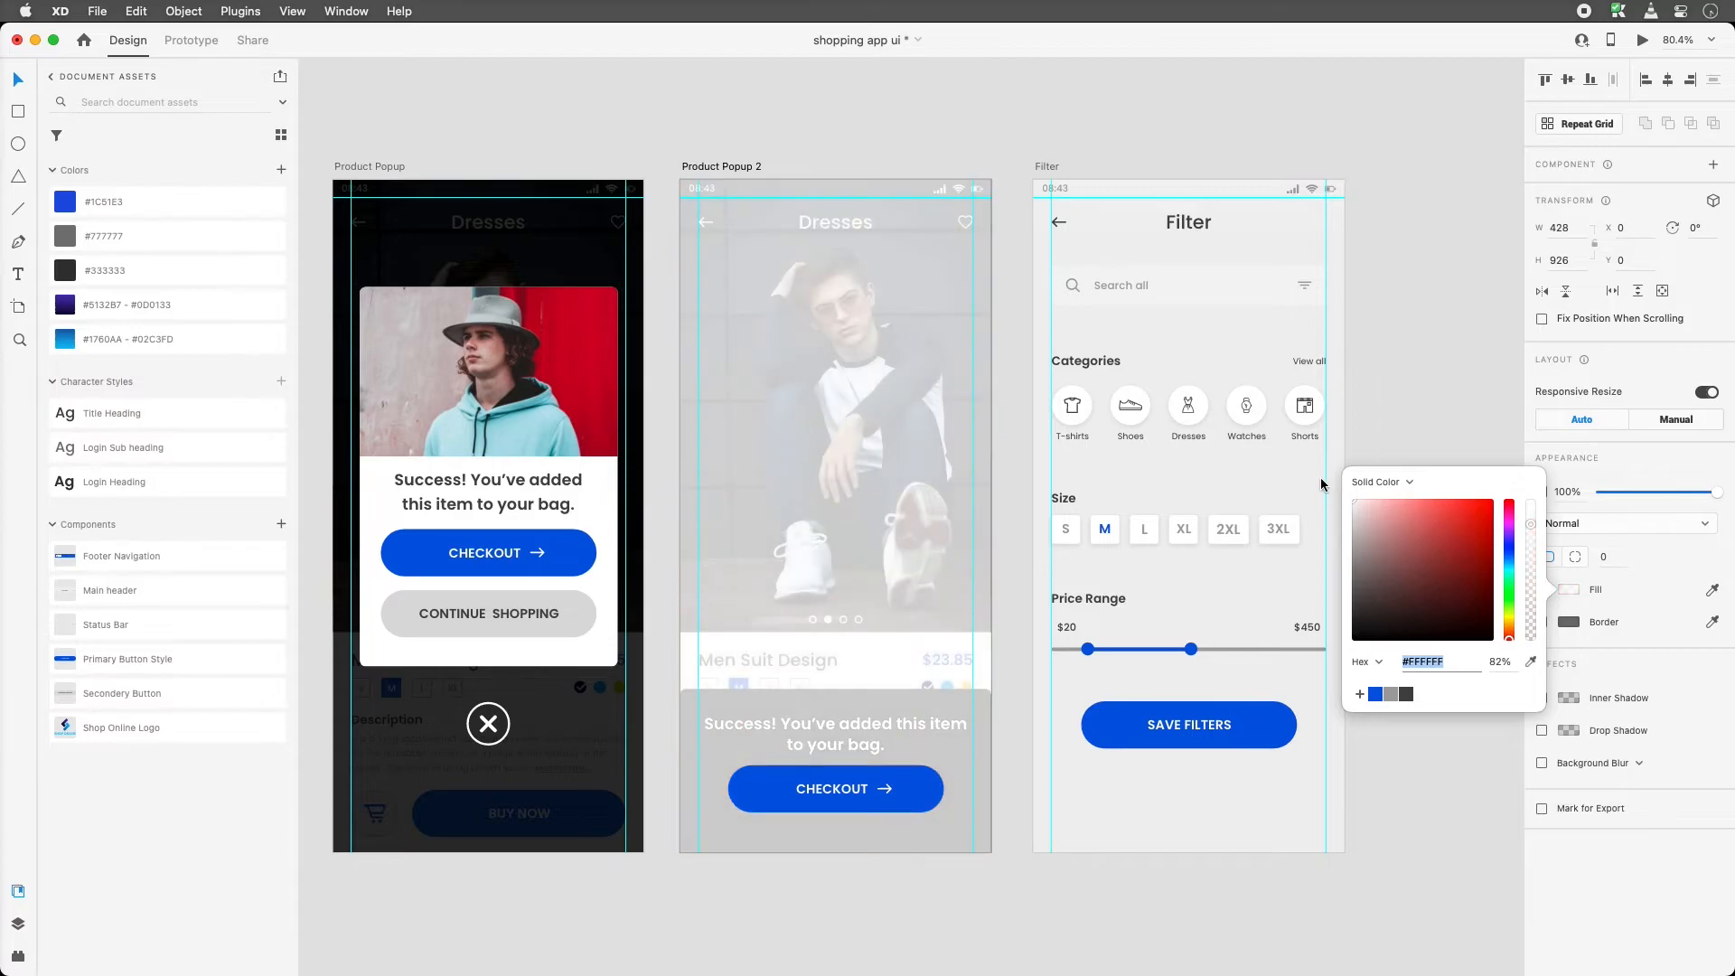
left_click(756, 472)
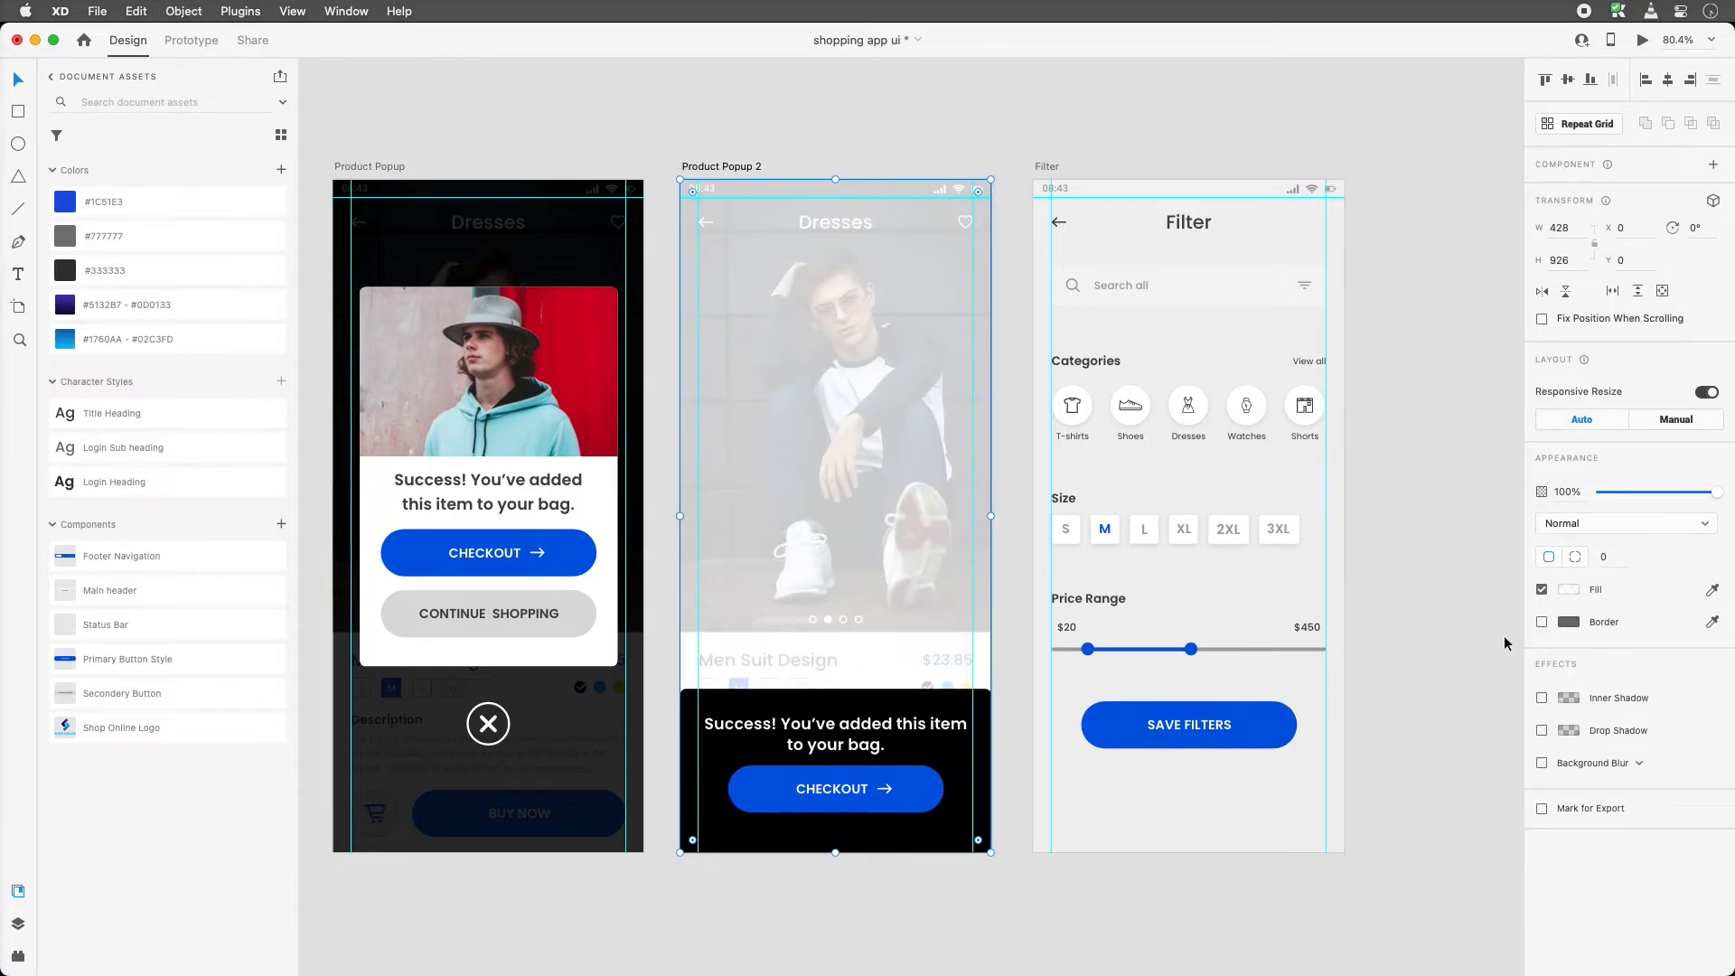
left_click(1576, 591)
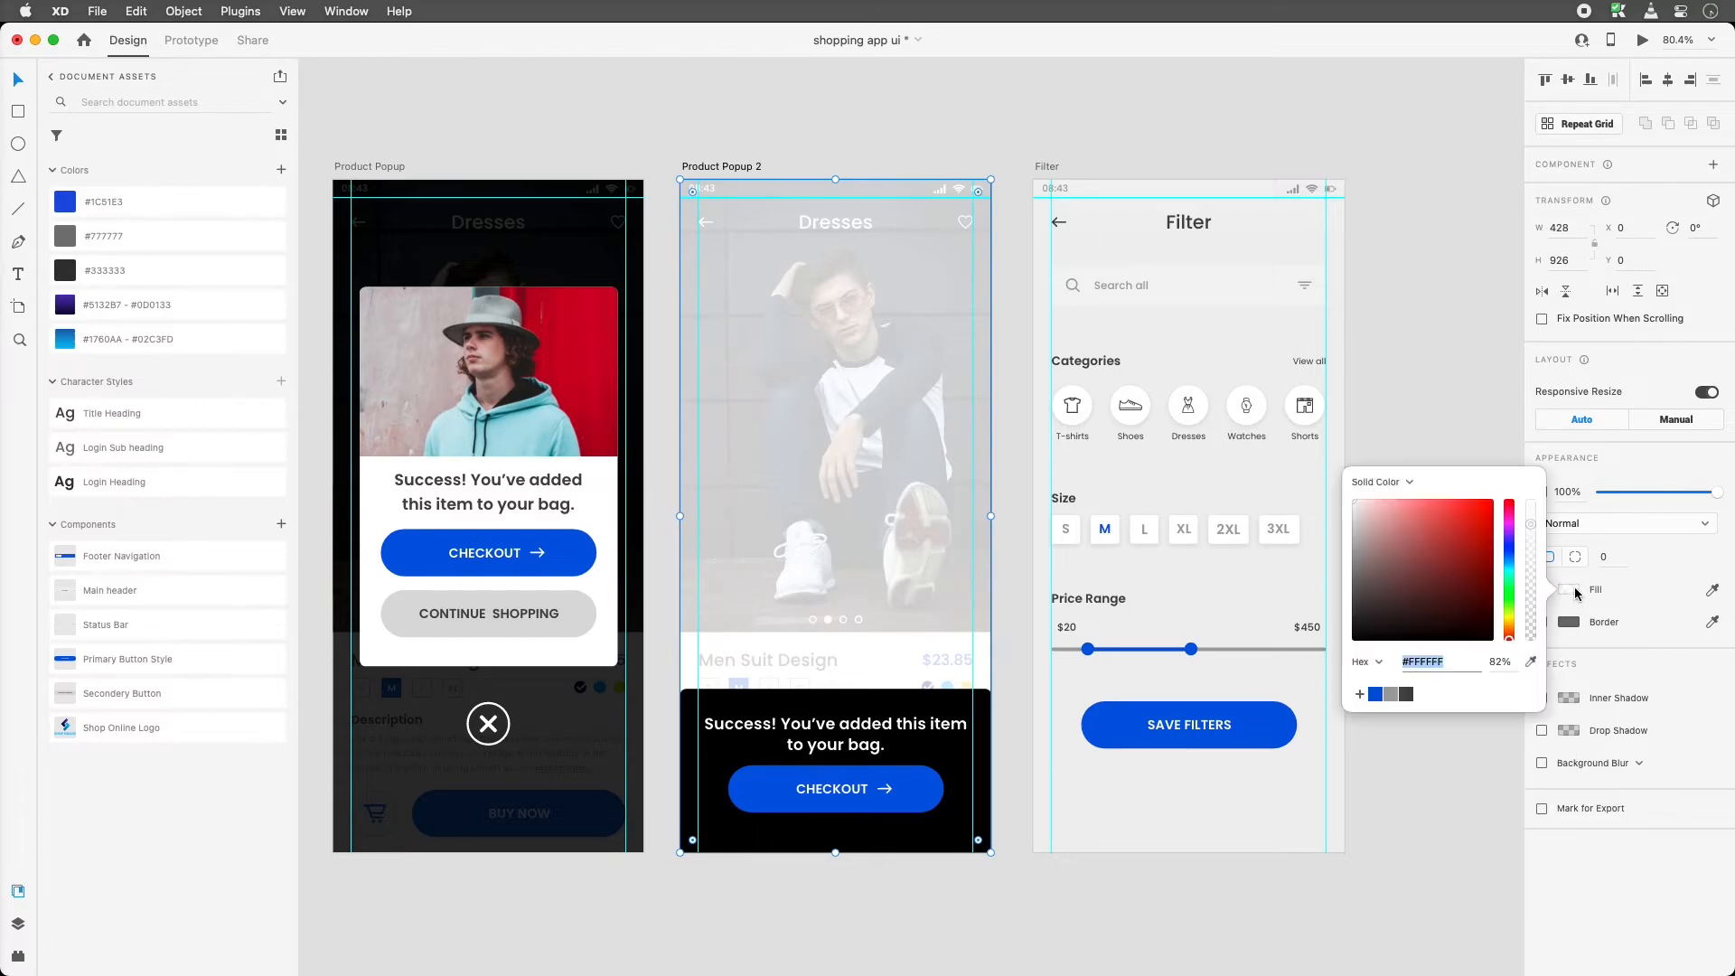
left_click_drag(1533, 529, 1524, 464)
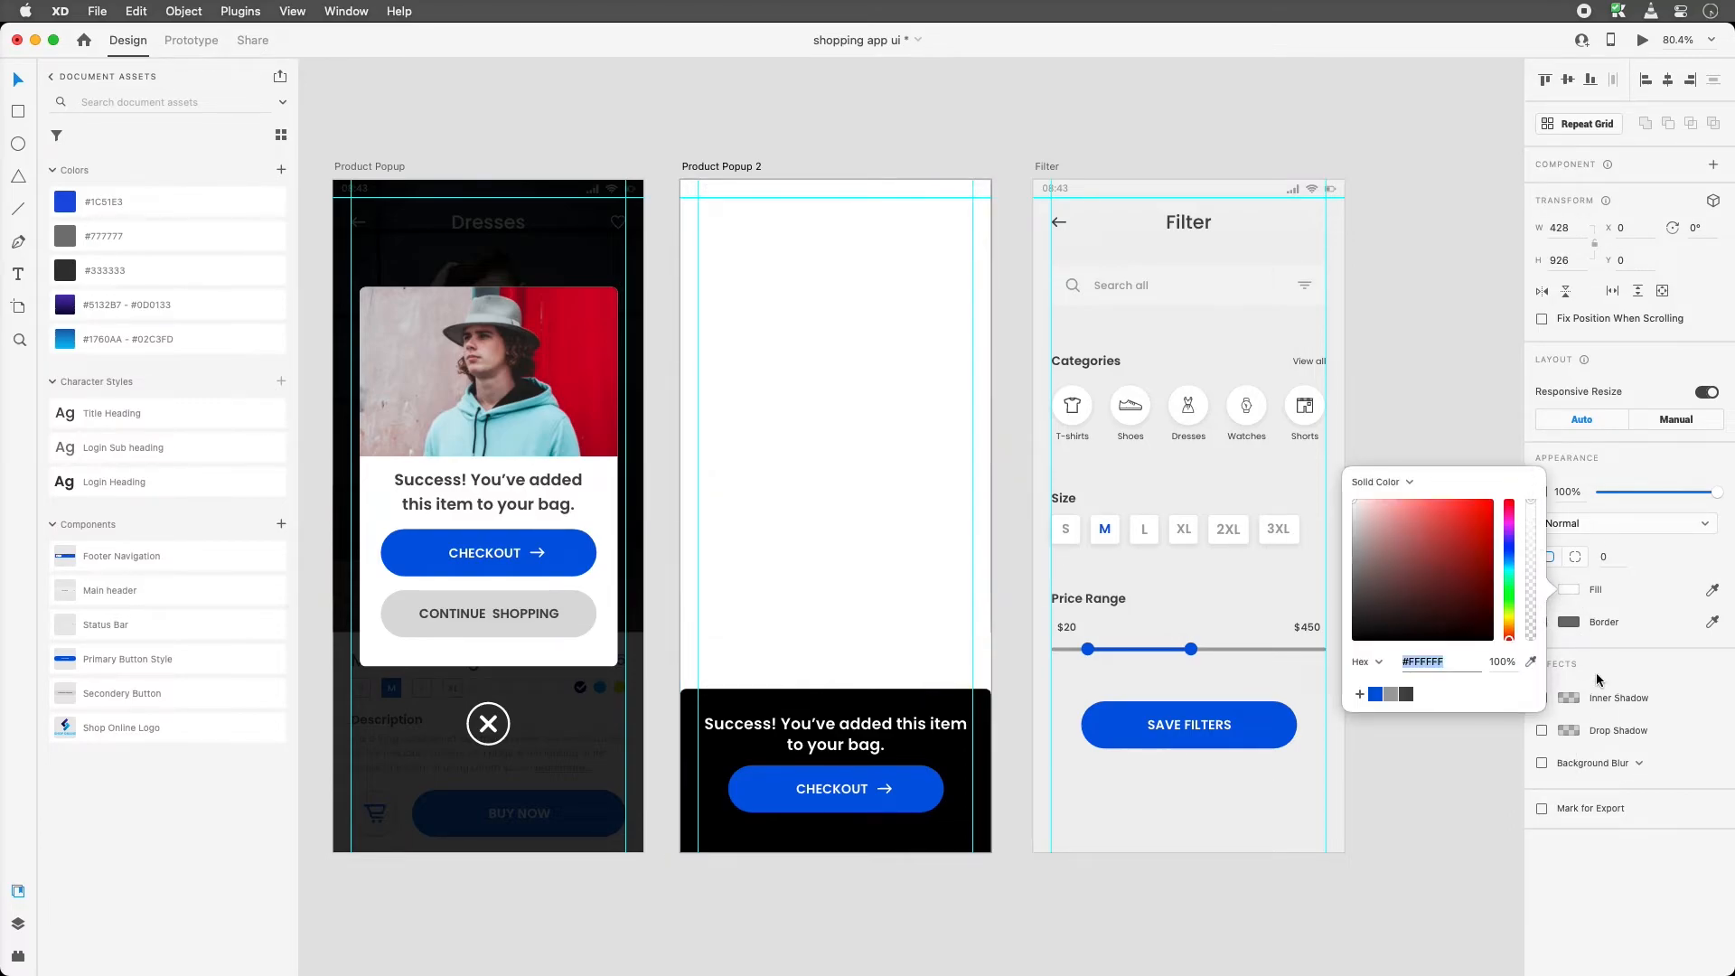
Enable Background Blur on the Product Popup 2 overlay with a blur amount of 5 and brightness of 1
left_click(1637, 666)
left_click(1543, 765)
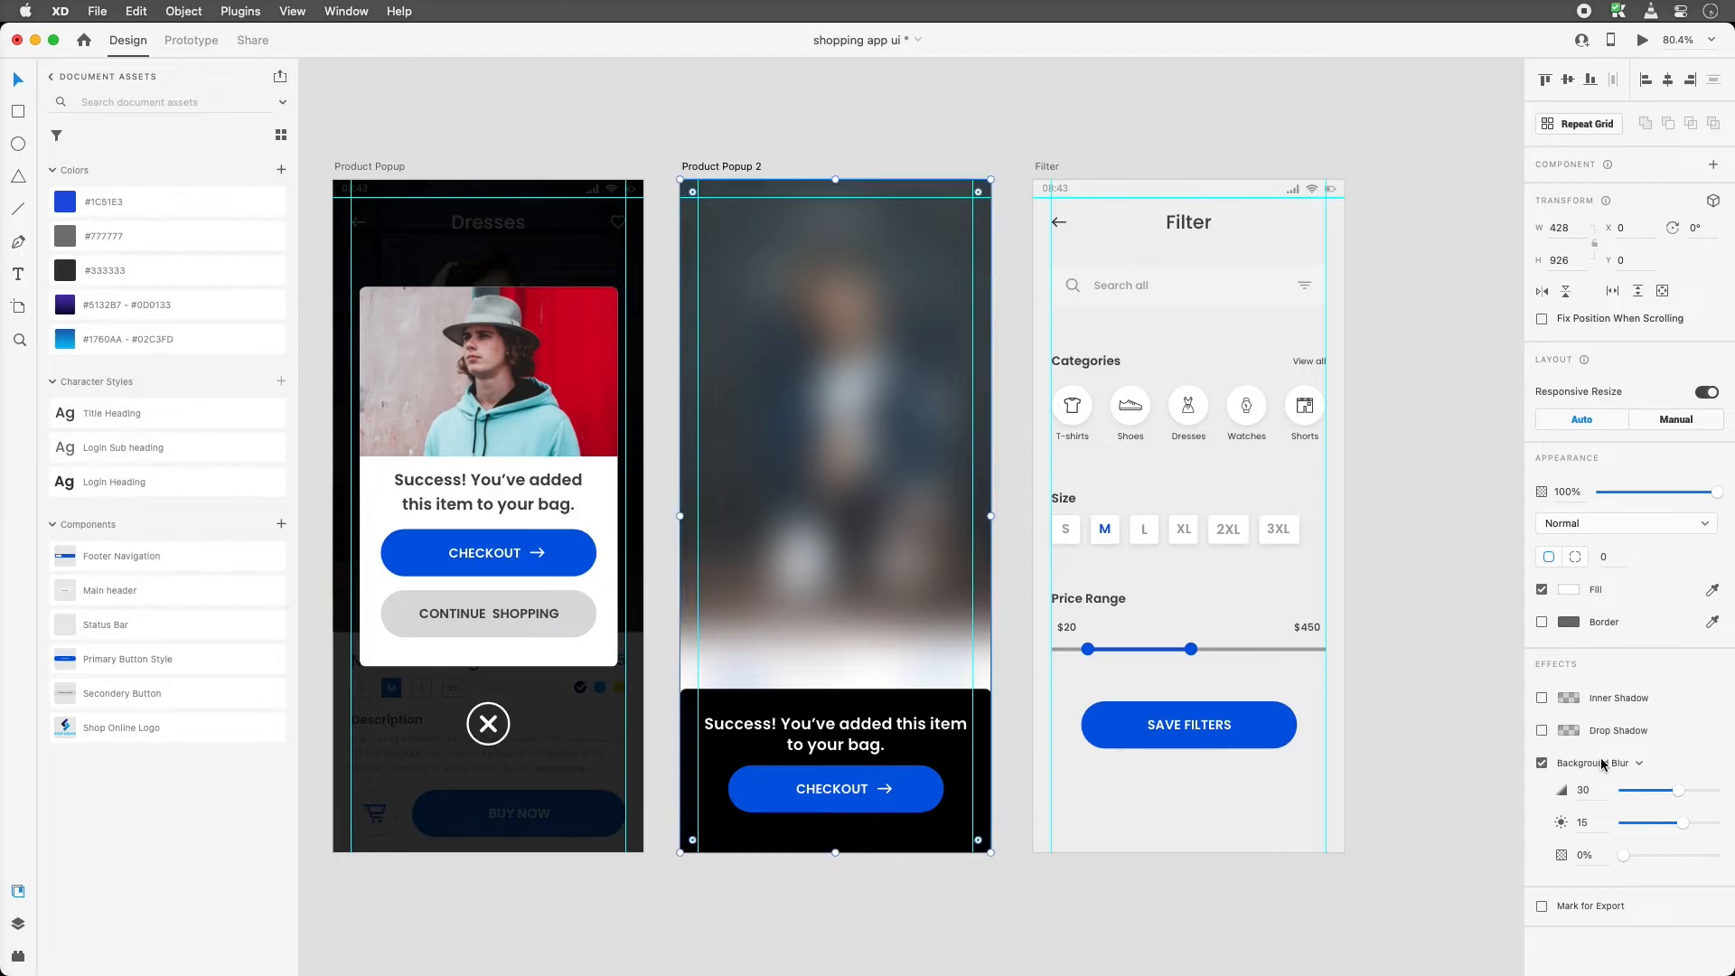
left_click_drag(1676, 824, 1629, 795)
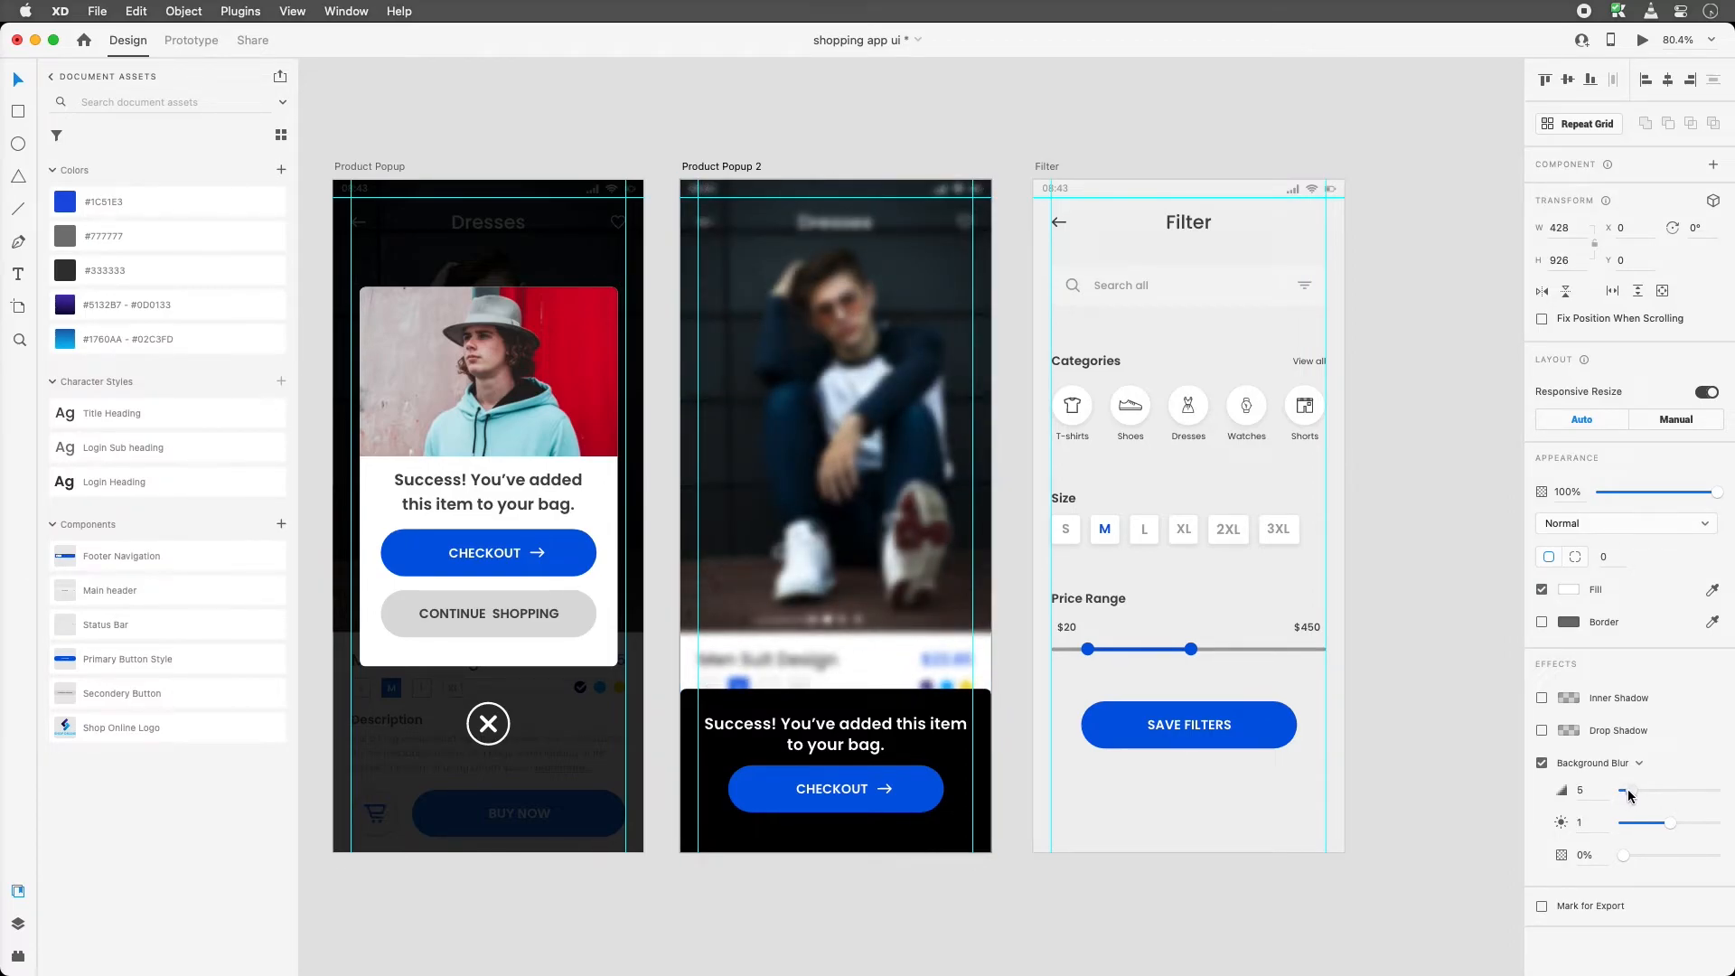
Extend the black panel upward to a height of 245 and move the success message to Y 718
left_click(1023, 886)
left_click_drag(1074, 867, 985, 722)
scroll(985, 720, "up", 2)
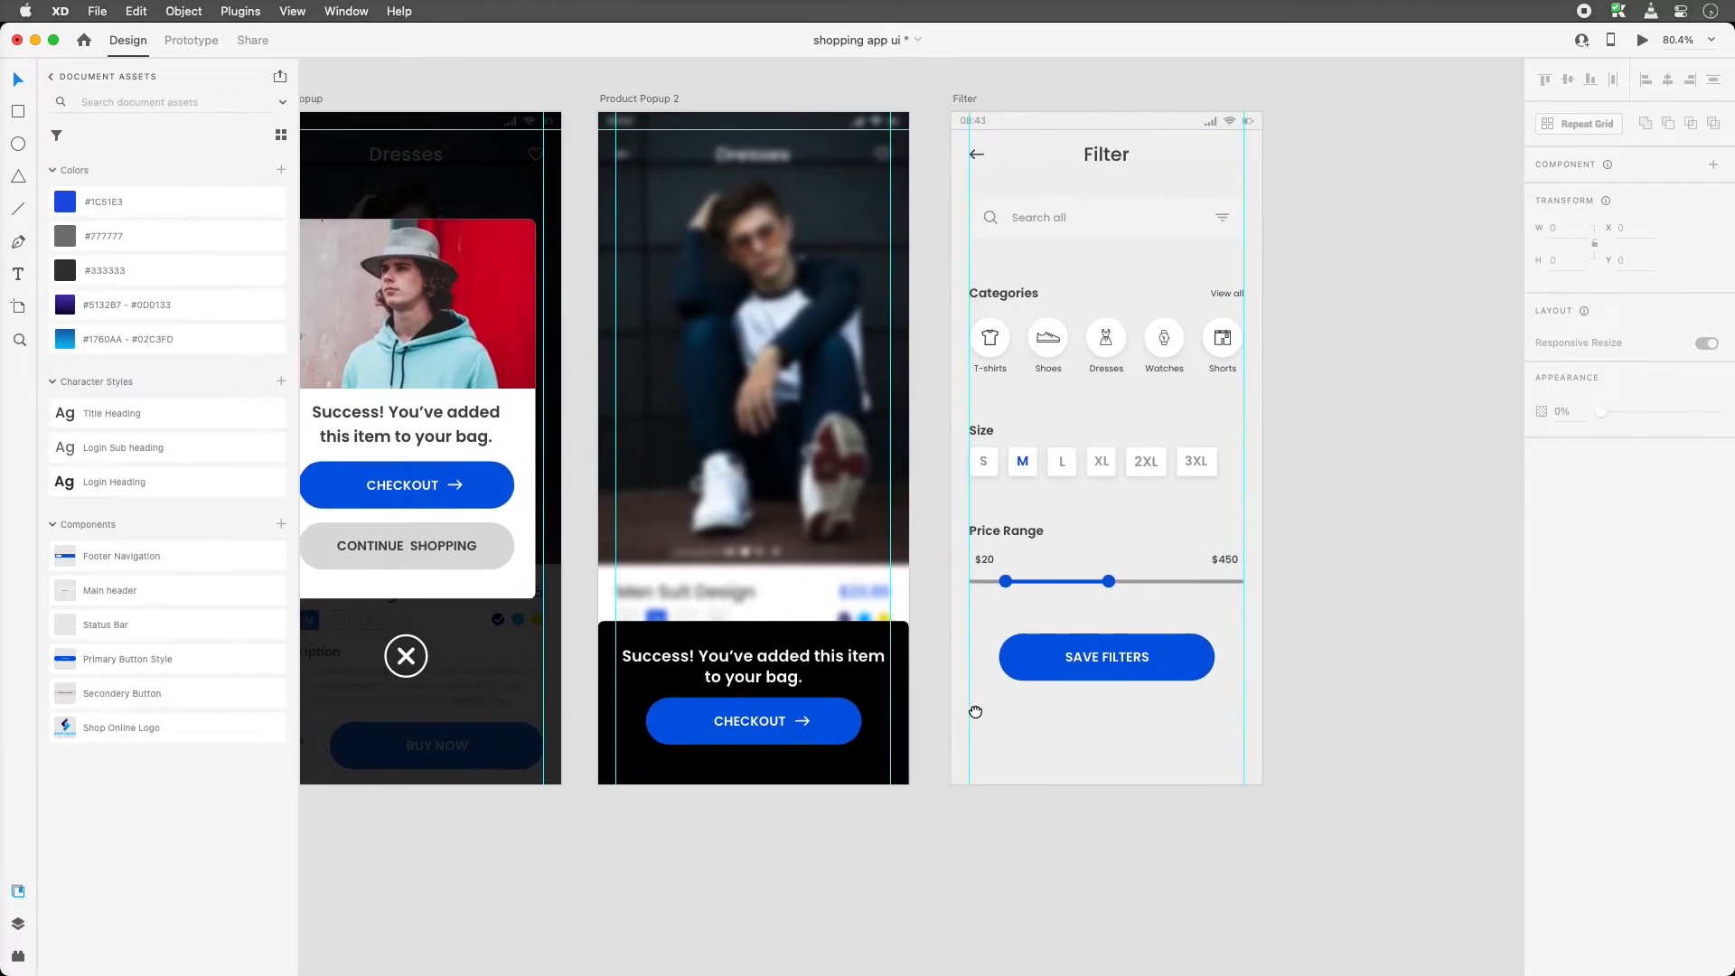
mouse_move(748, 662)
left_mouse_down()
mouse_move(754, 611)
mouse_move(749, 643)
left_mouse_up()
left_click(799, 626)
left_click_drag(755, 613, 763, 659)
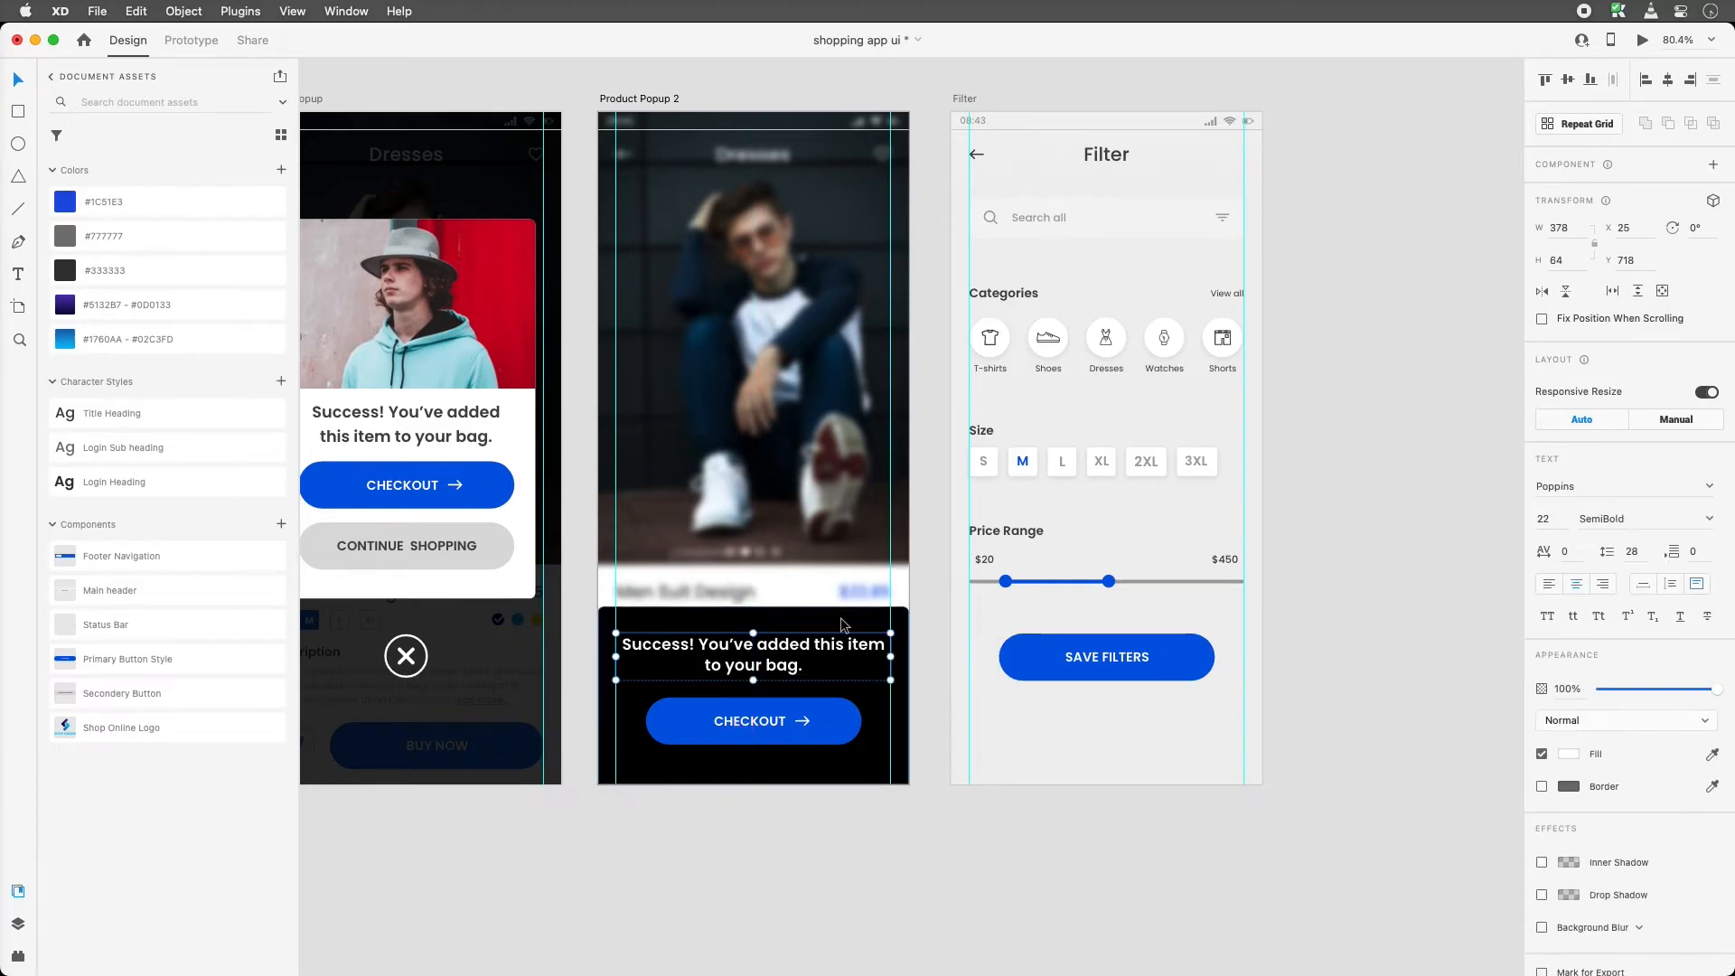
Fill the bottom panel with white #FFFFFF and colour the success message dark grey #454545
left_click(844, 623)
left_click(1569, 591)
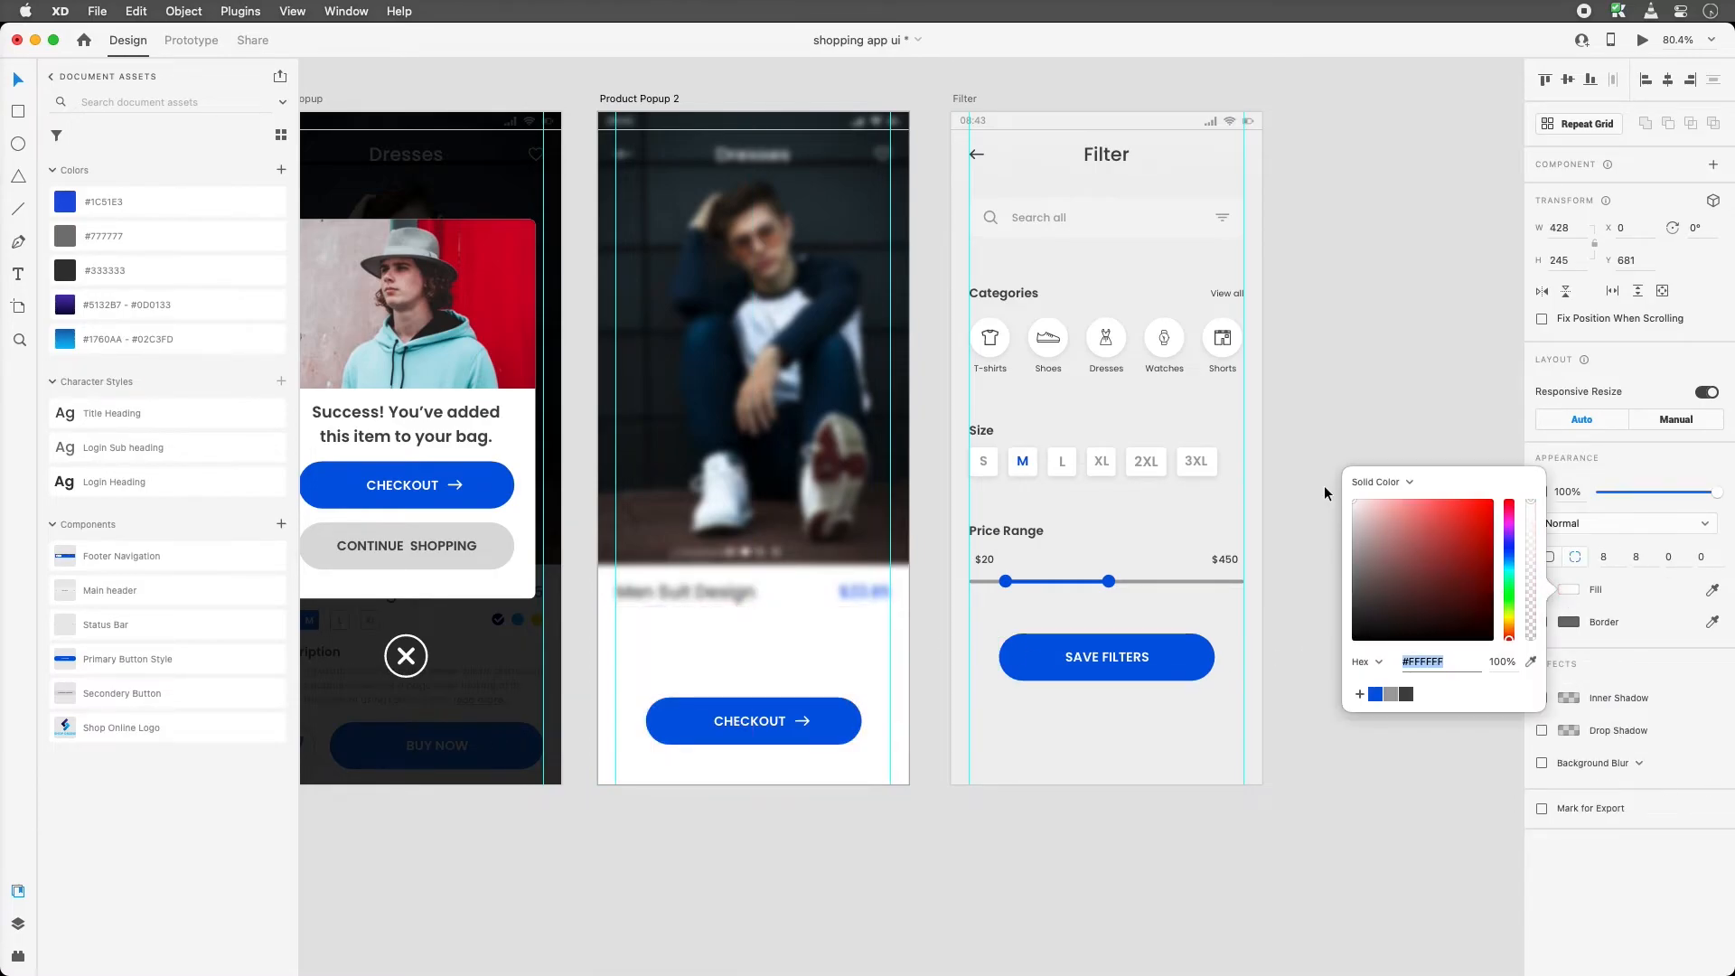
left_click(762, 647)
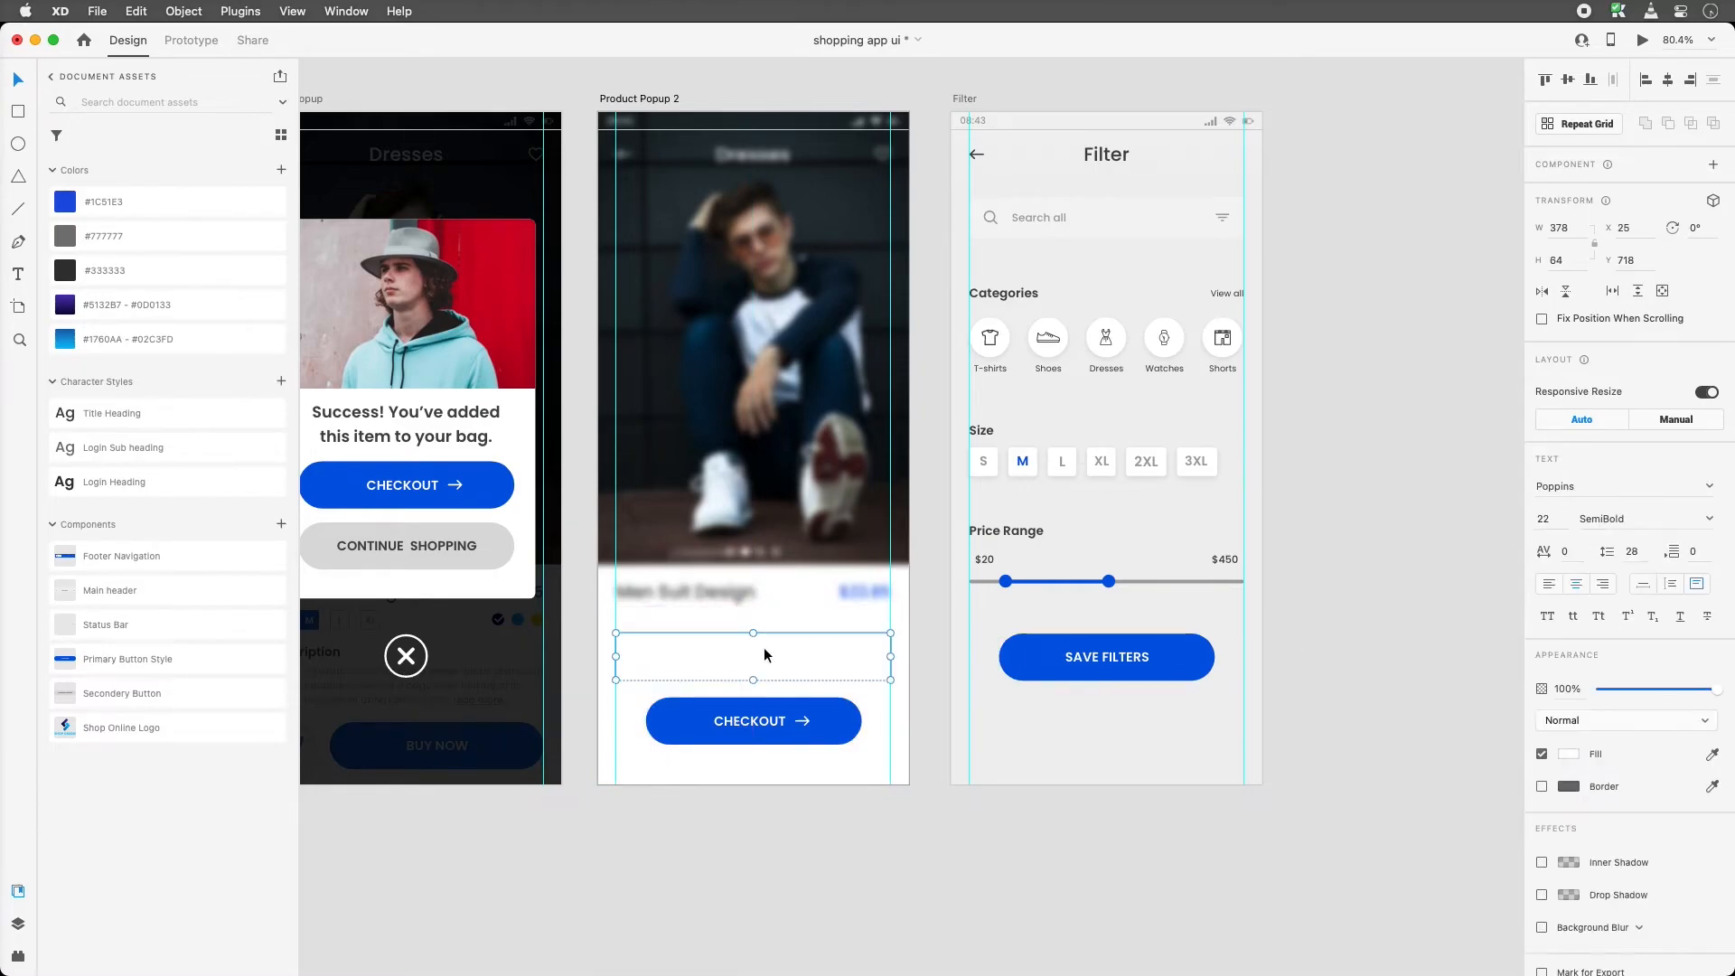
left_click(1569, 753)
left_click(1406, 847)
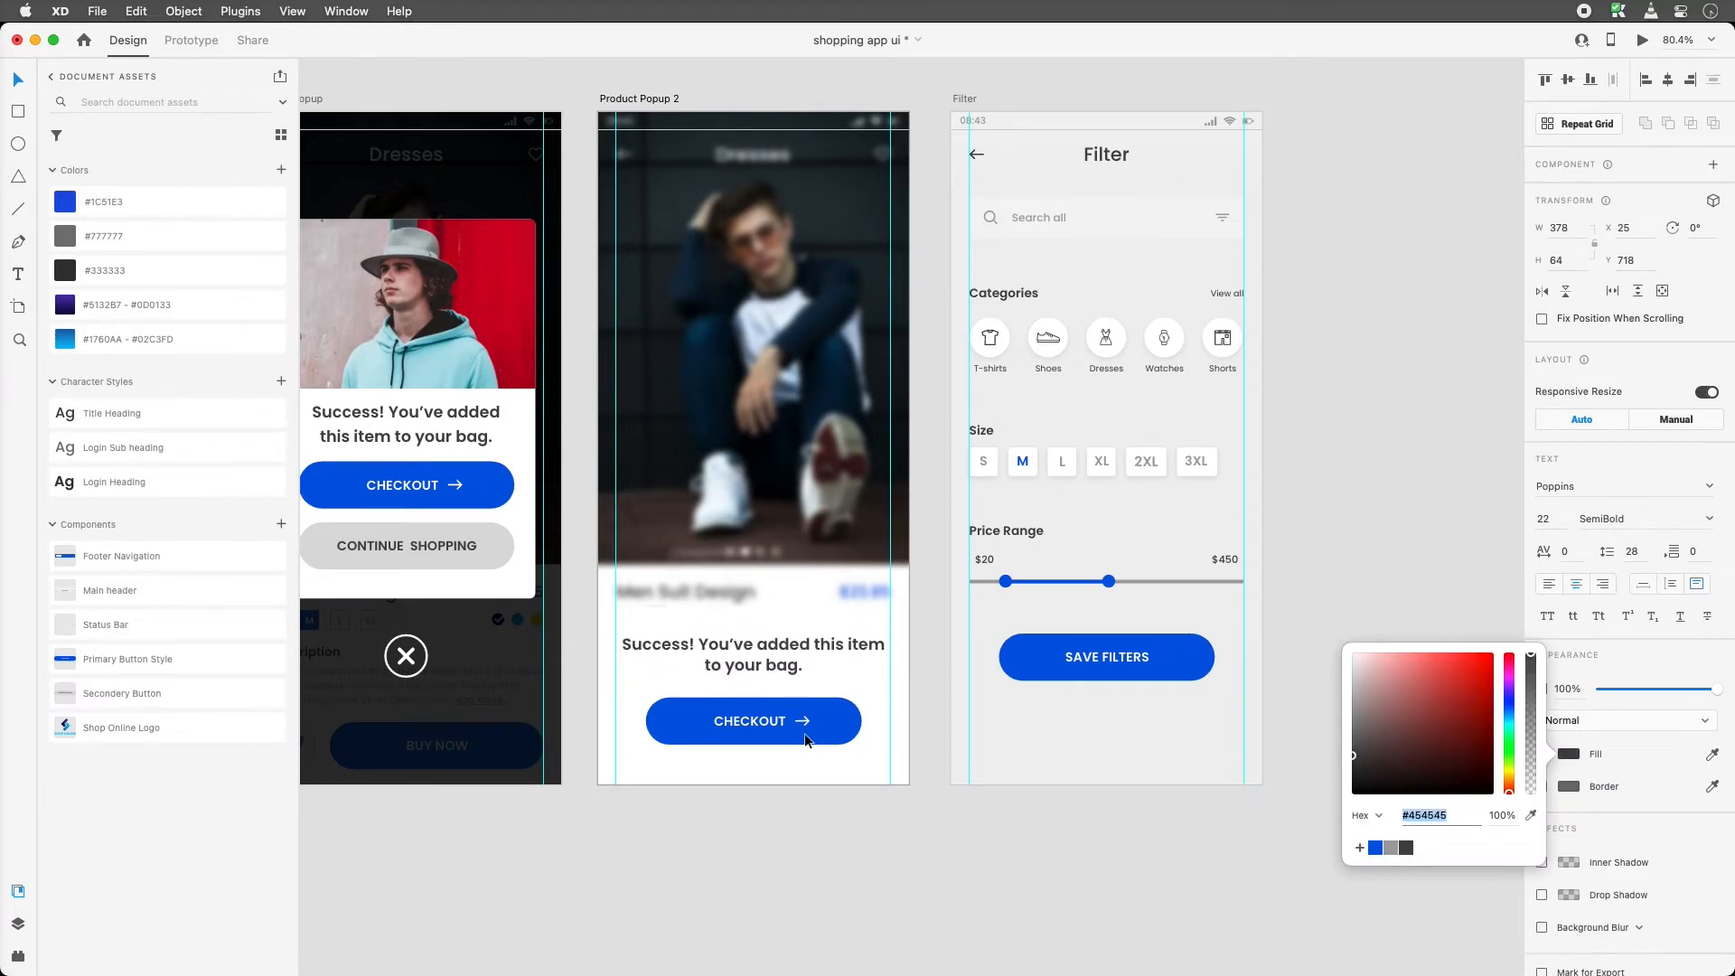
Add a drop shadow to the white bottom panel with a Y offset of -3 and a blur of 20
left_click(807, 764)
left_click(1542, 730)
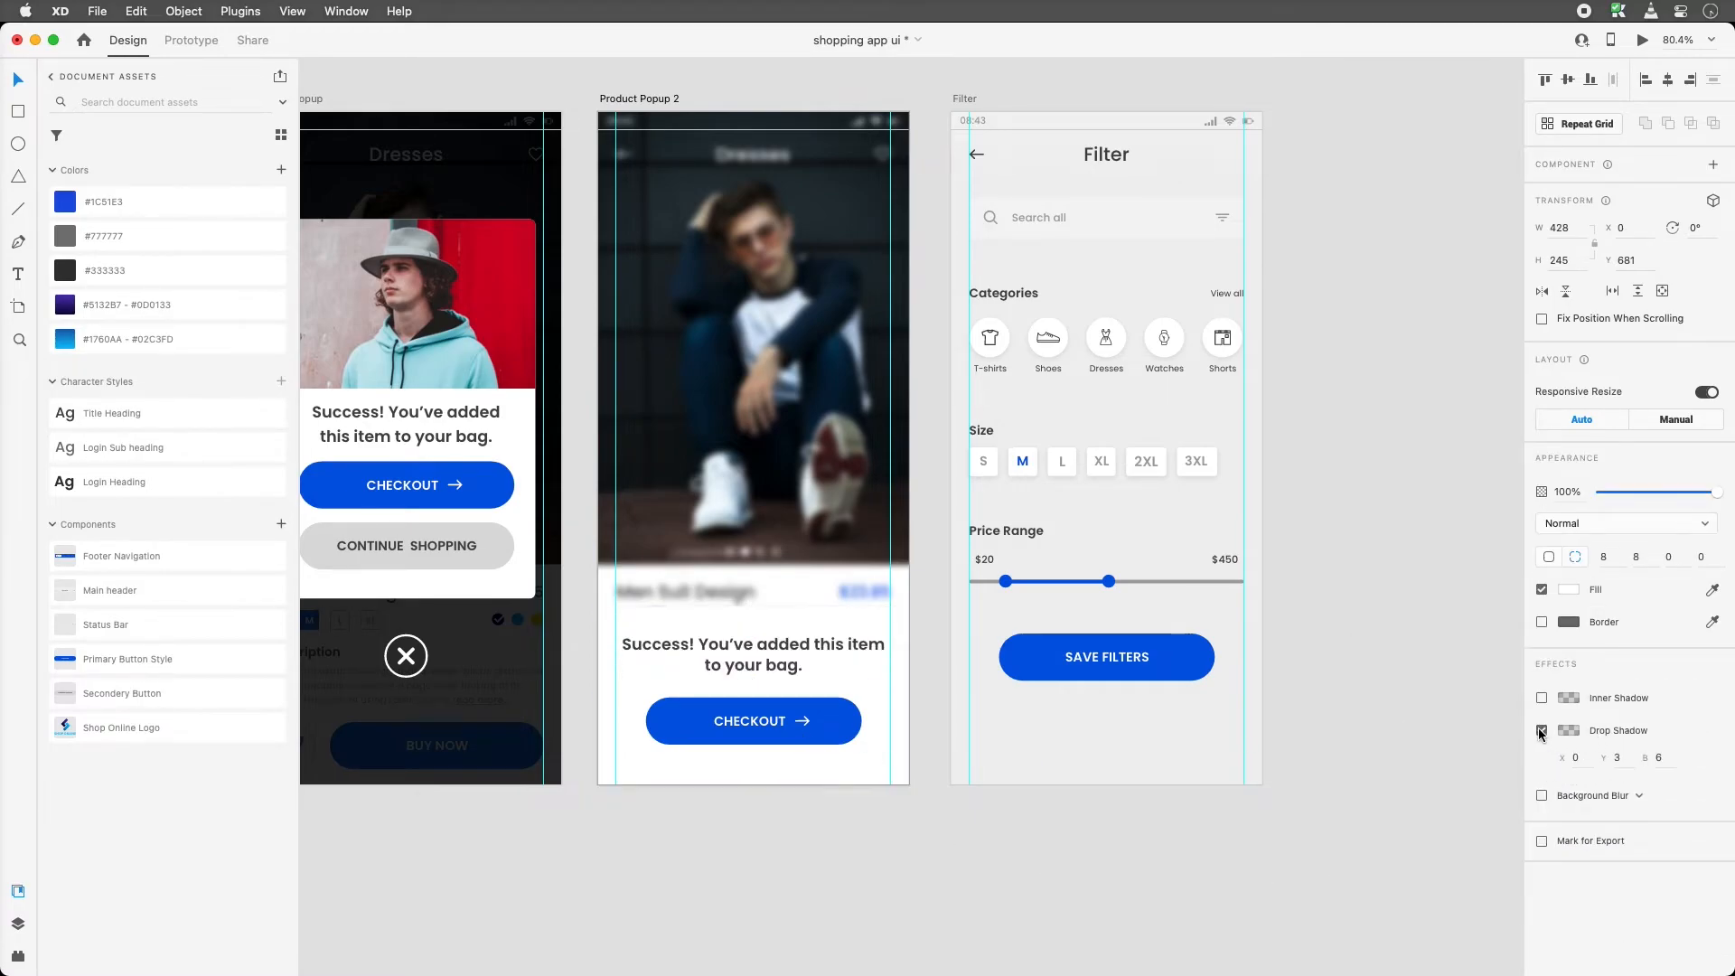
left_click(1622, 760)
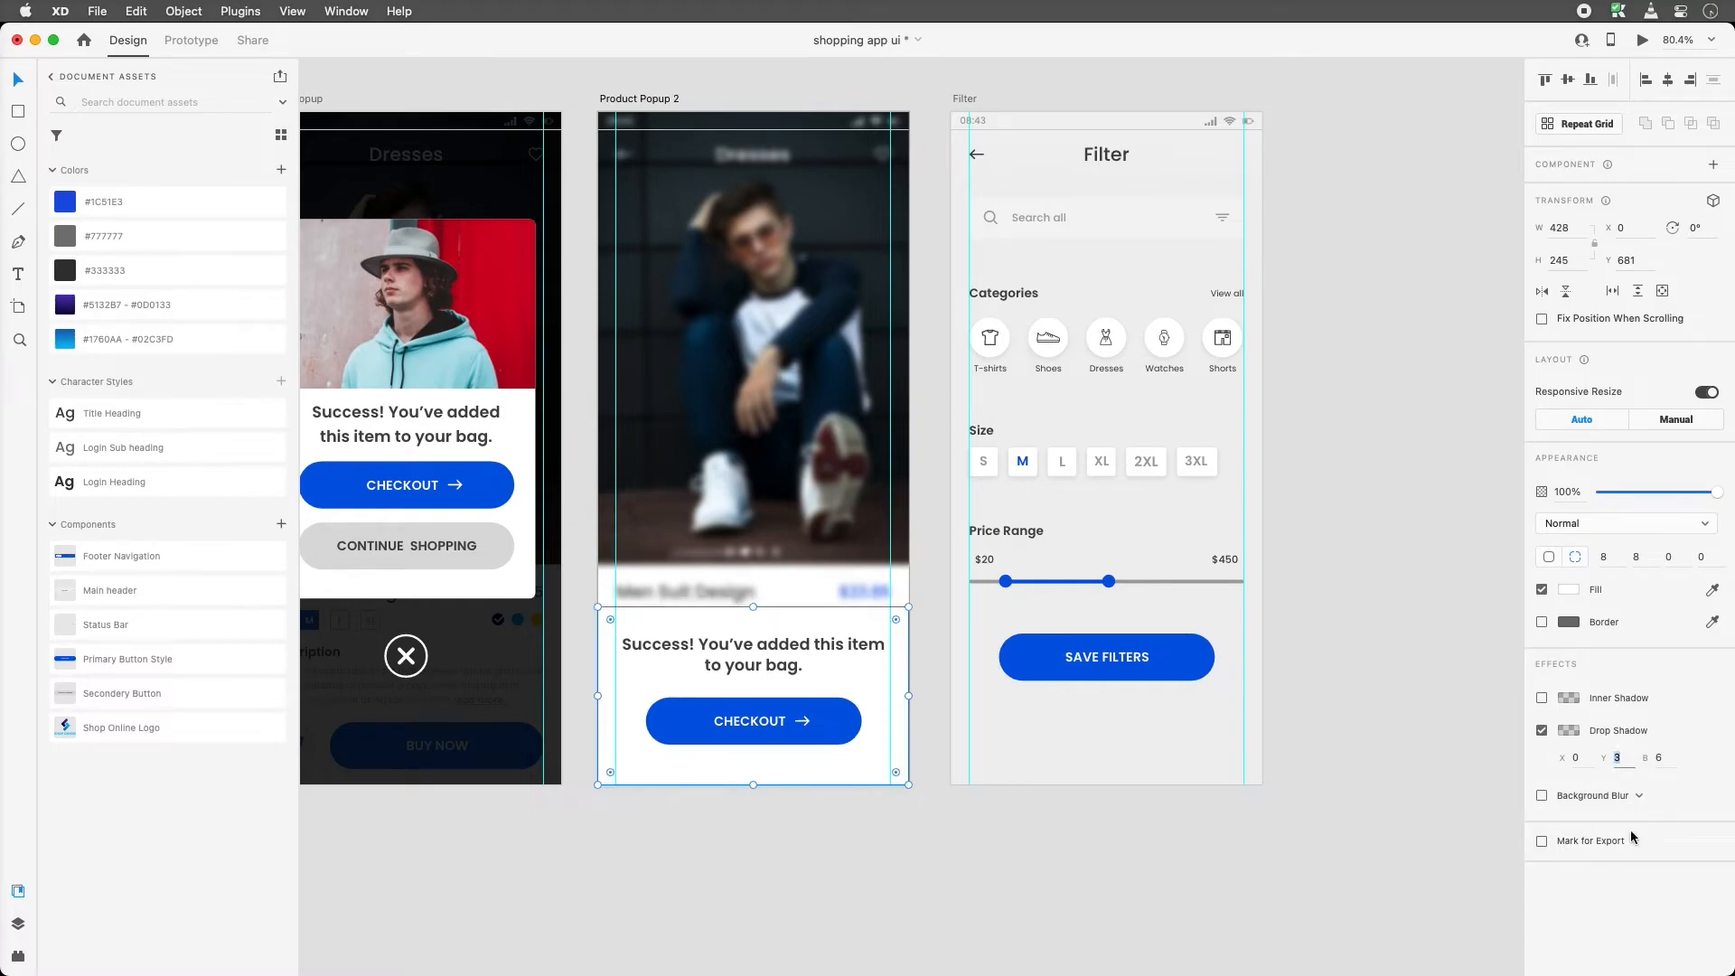
key("Return")
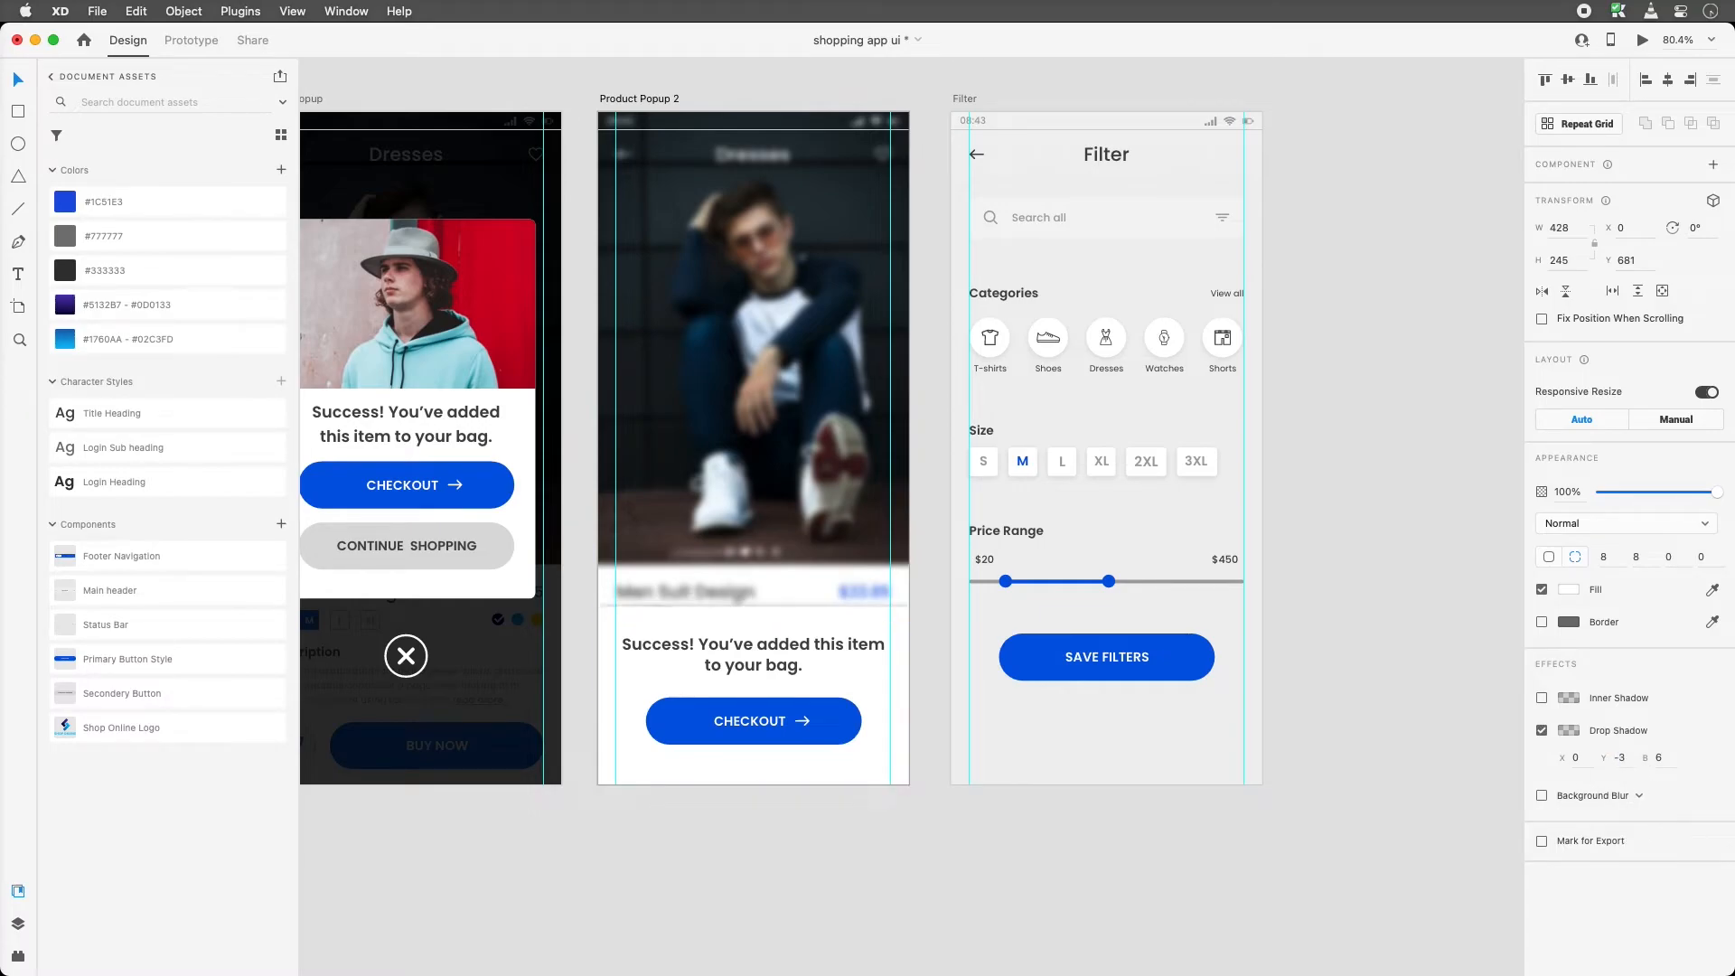
left_click(1566, 731)
left_click(1658, 759)
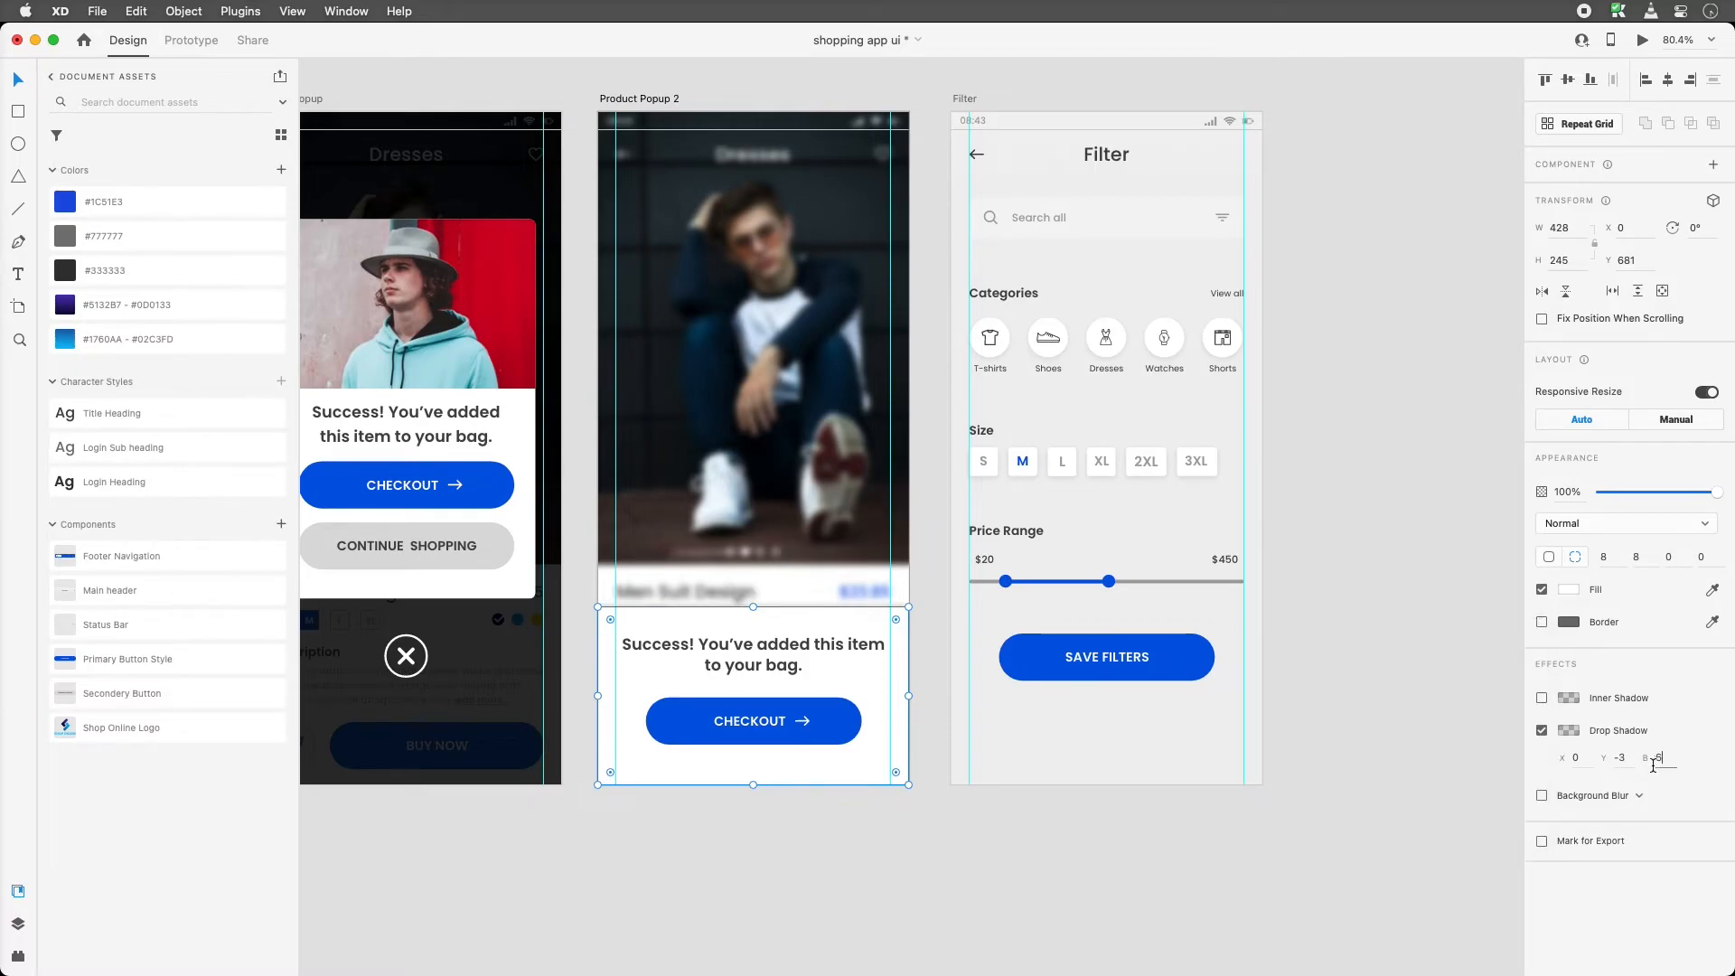
type("20")
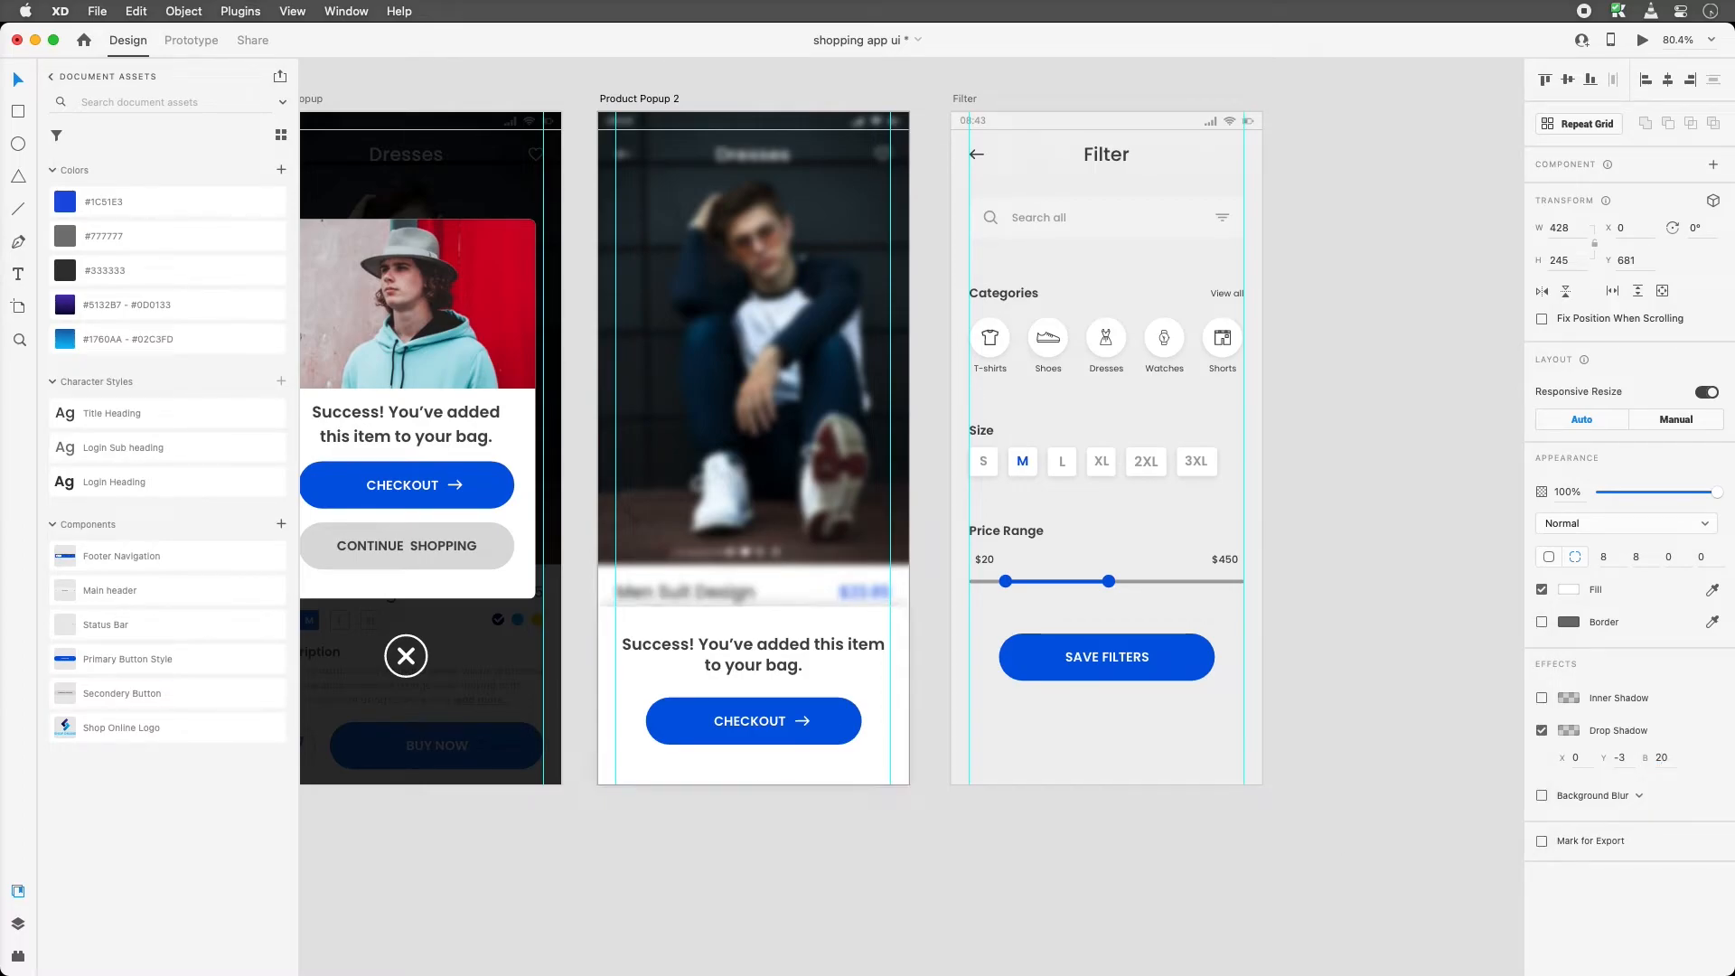
Set the panel's drop shadow to black at 25% opacity with a blur of 30
left_click(1568, 730)
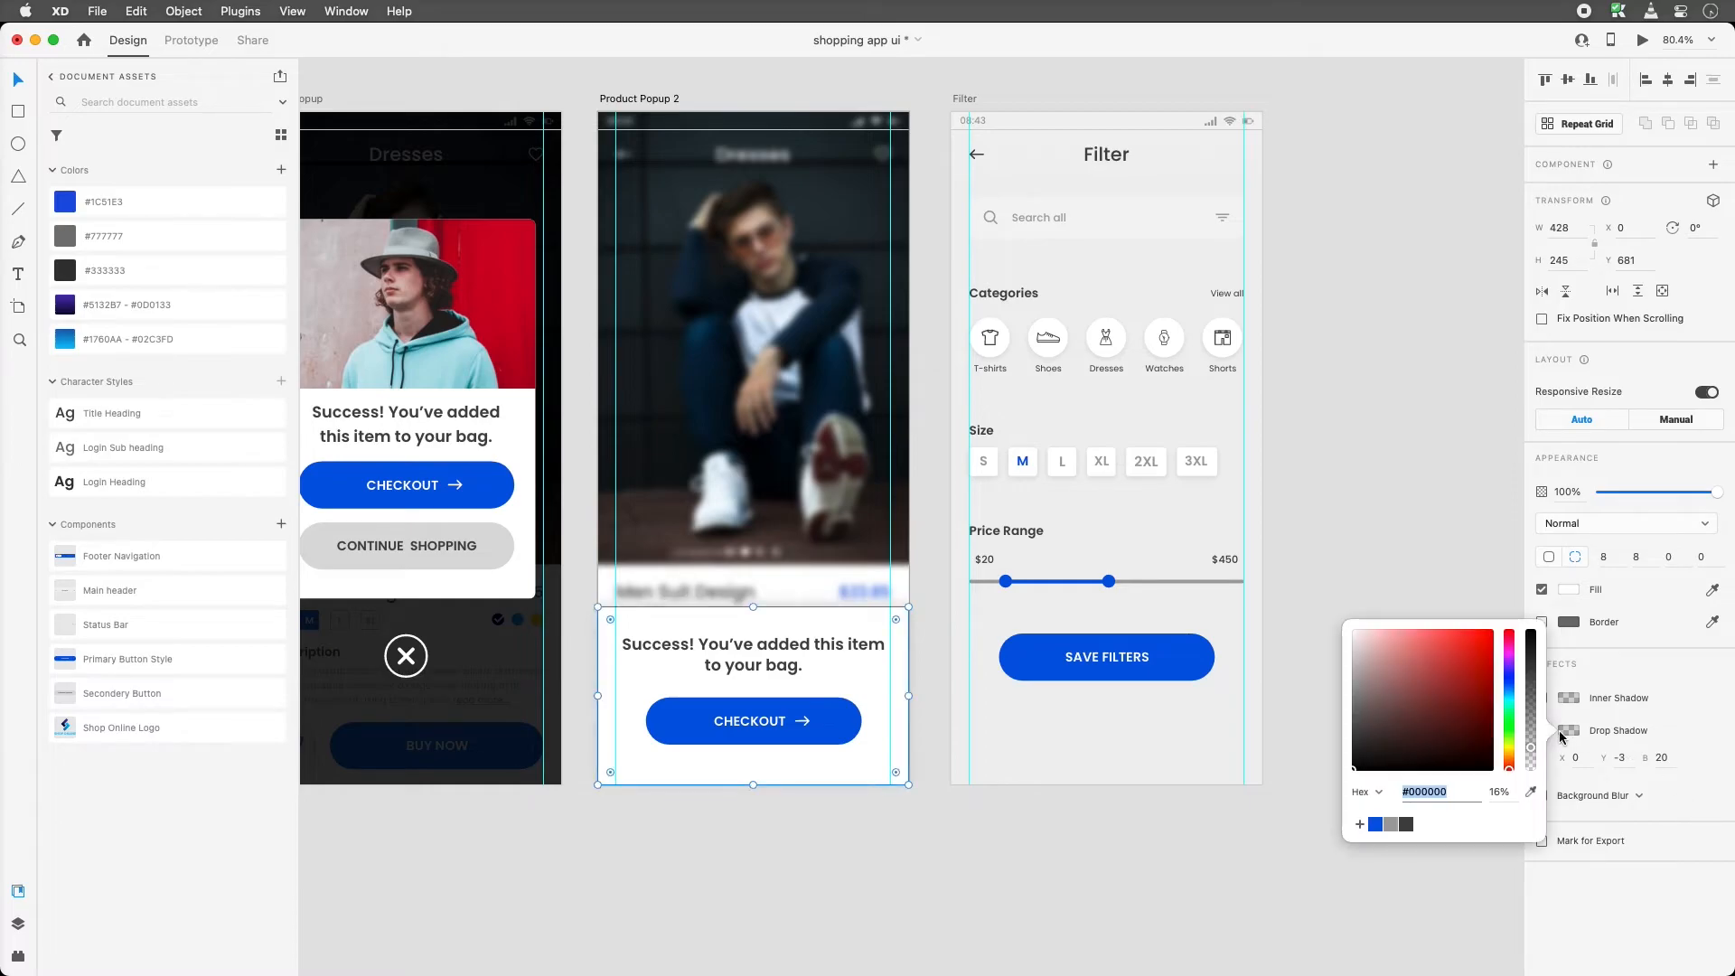
left_click_drag(1540, 752, 1530, 736)
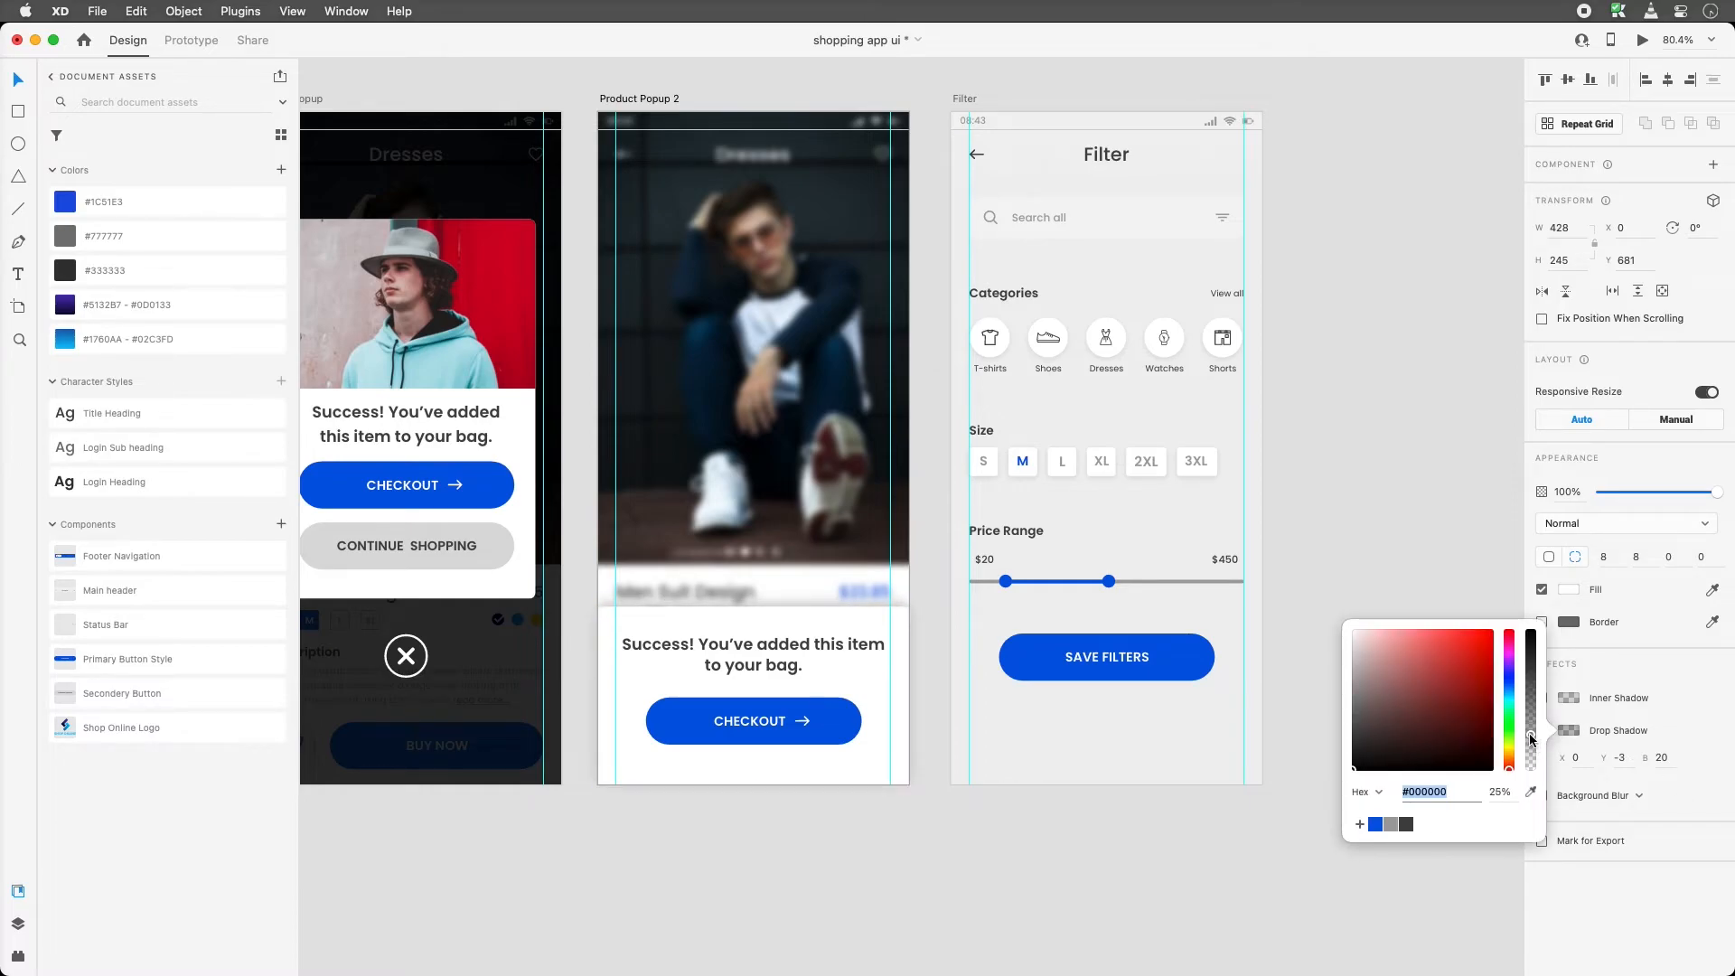
left_click(1654, 759)
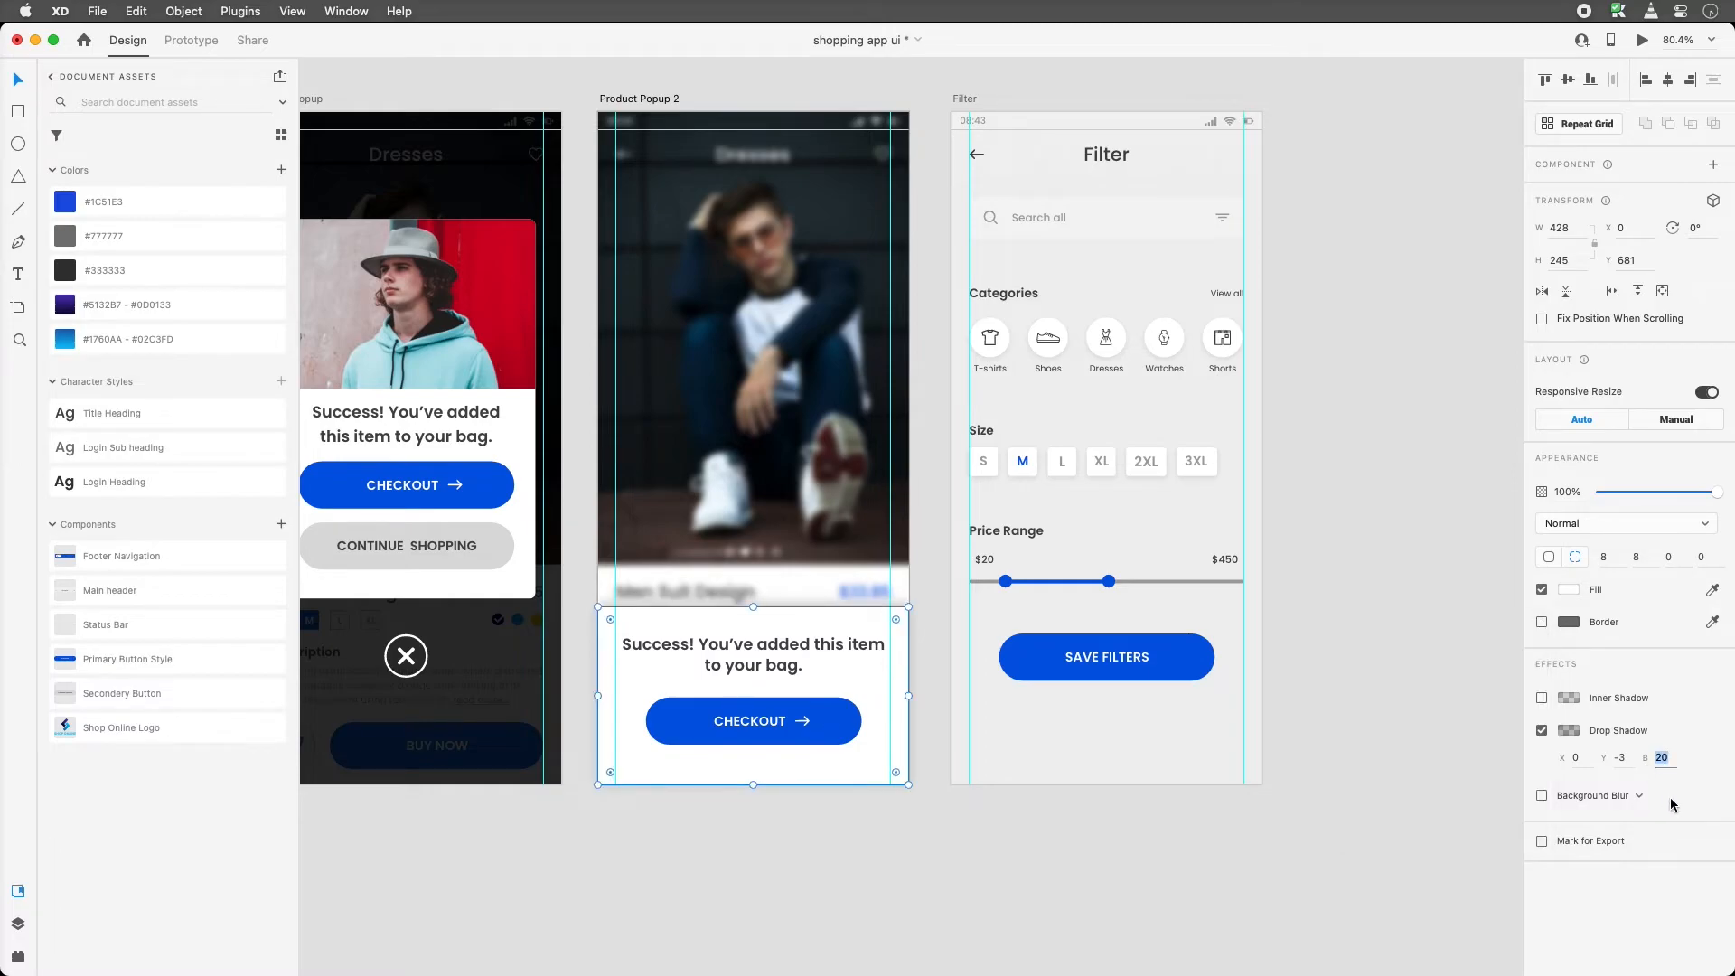
type("3")
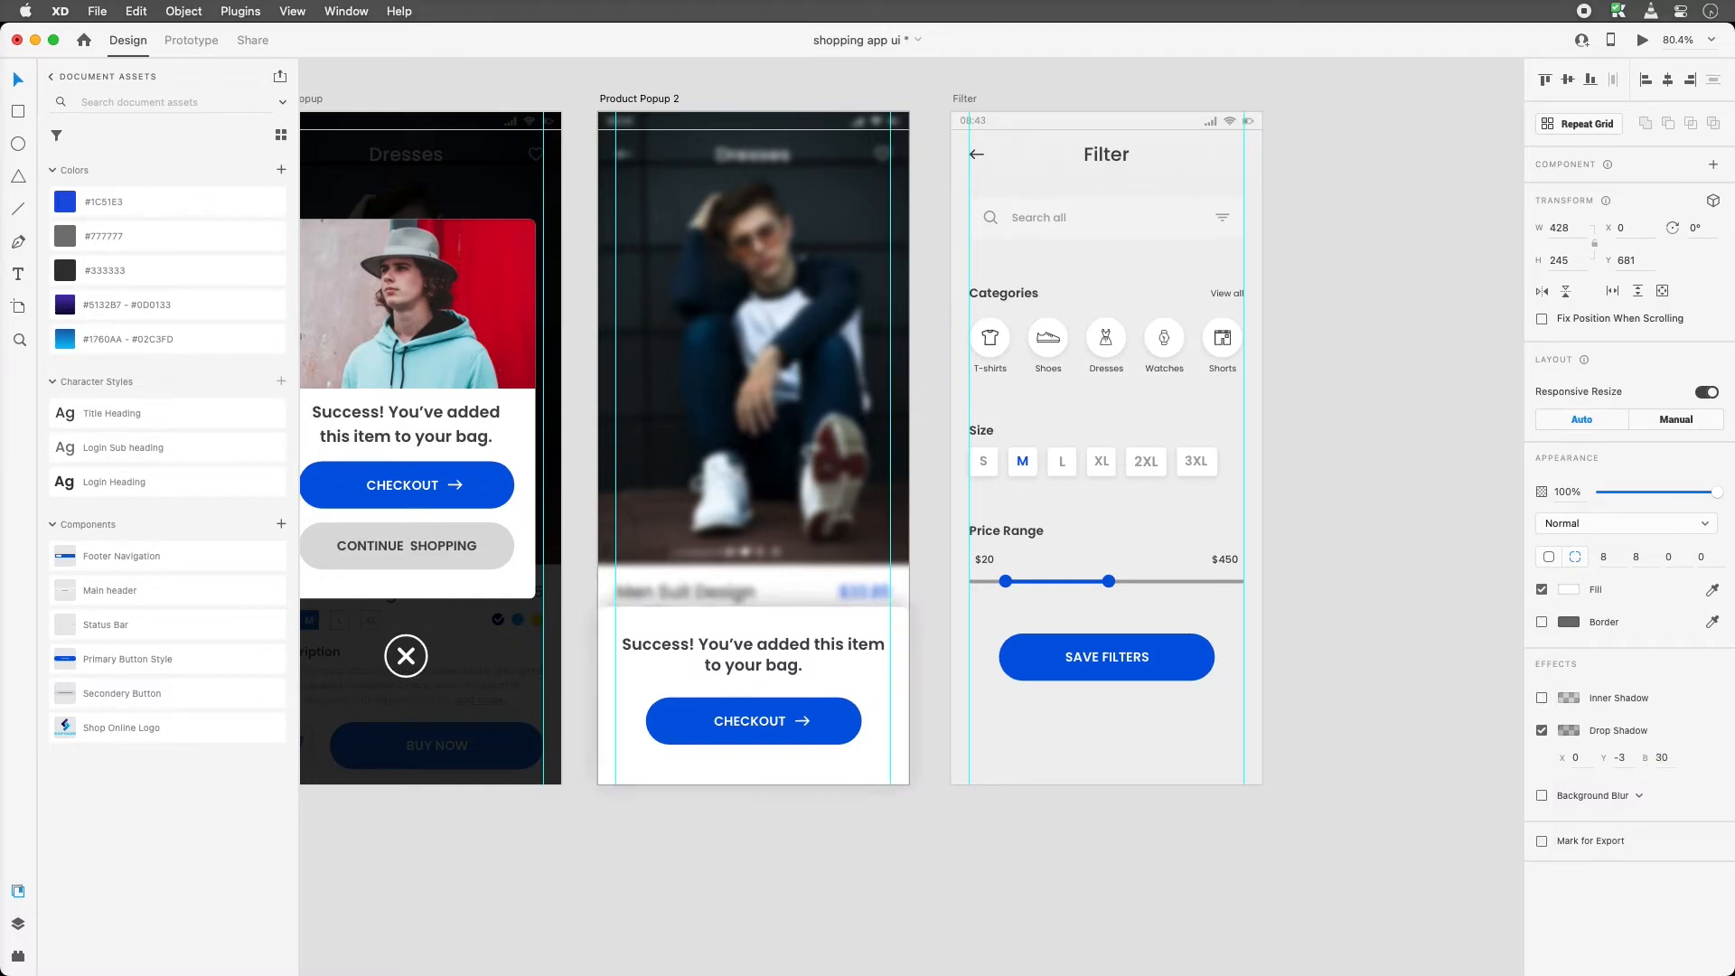
Set the panel's drop shadow to a Y offset of -12 and a blur of 20
left_click(1623, 760)
type("-8")
key("Return")
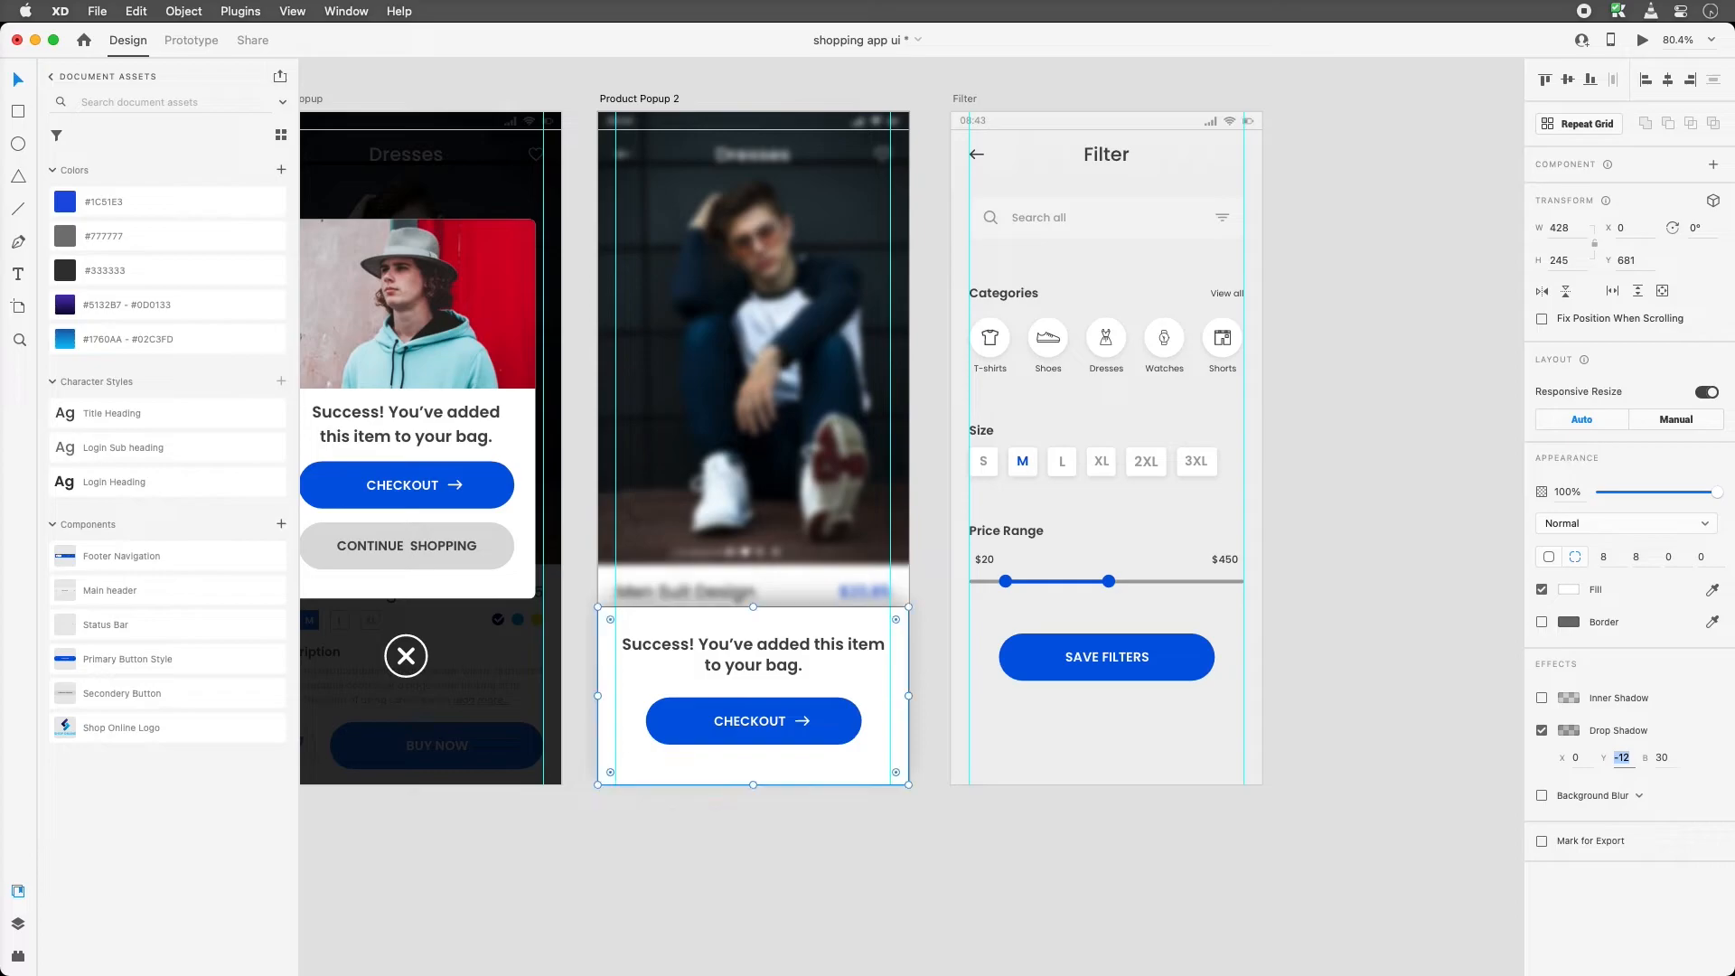
key("Tab")
key("Return")
left_click(1102, 925)
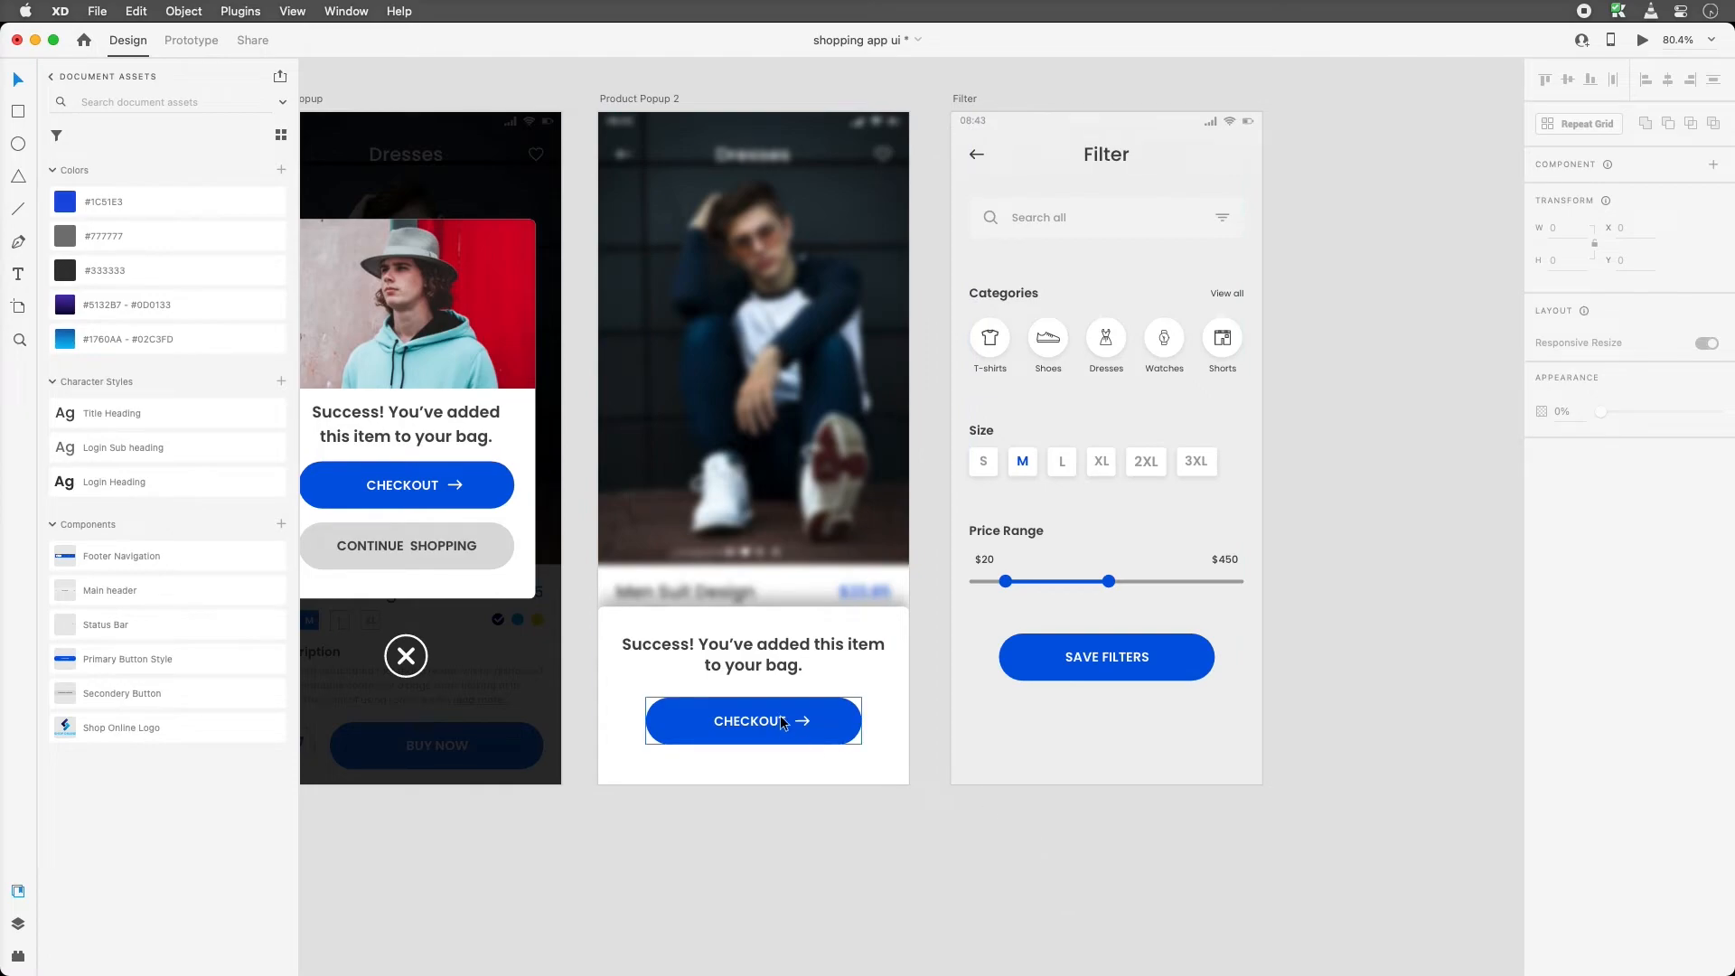
Move the Checkout button slightly down and the success message to about Y 740, and shorten the white panel to a height of 227
left_click(811, 721)
left_click_drag(811, 721, 811, 734)
left_click_drag(759, 668, 759, 683)
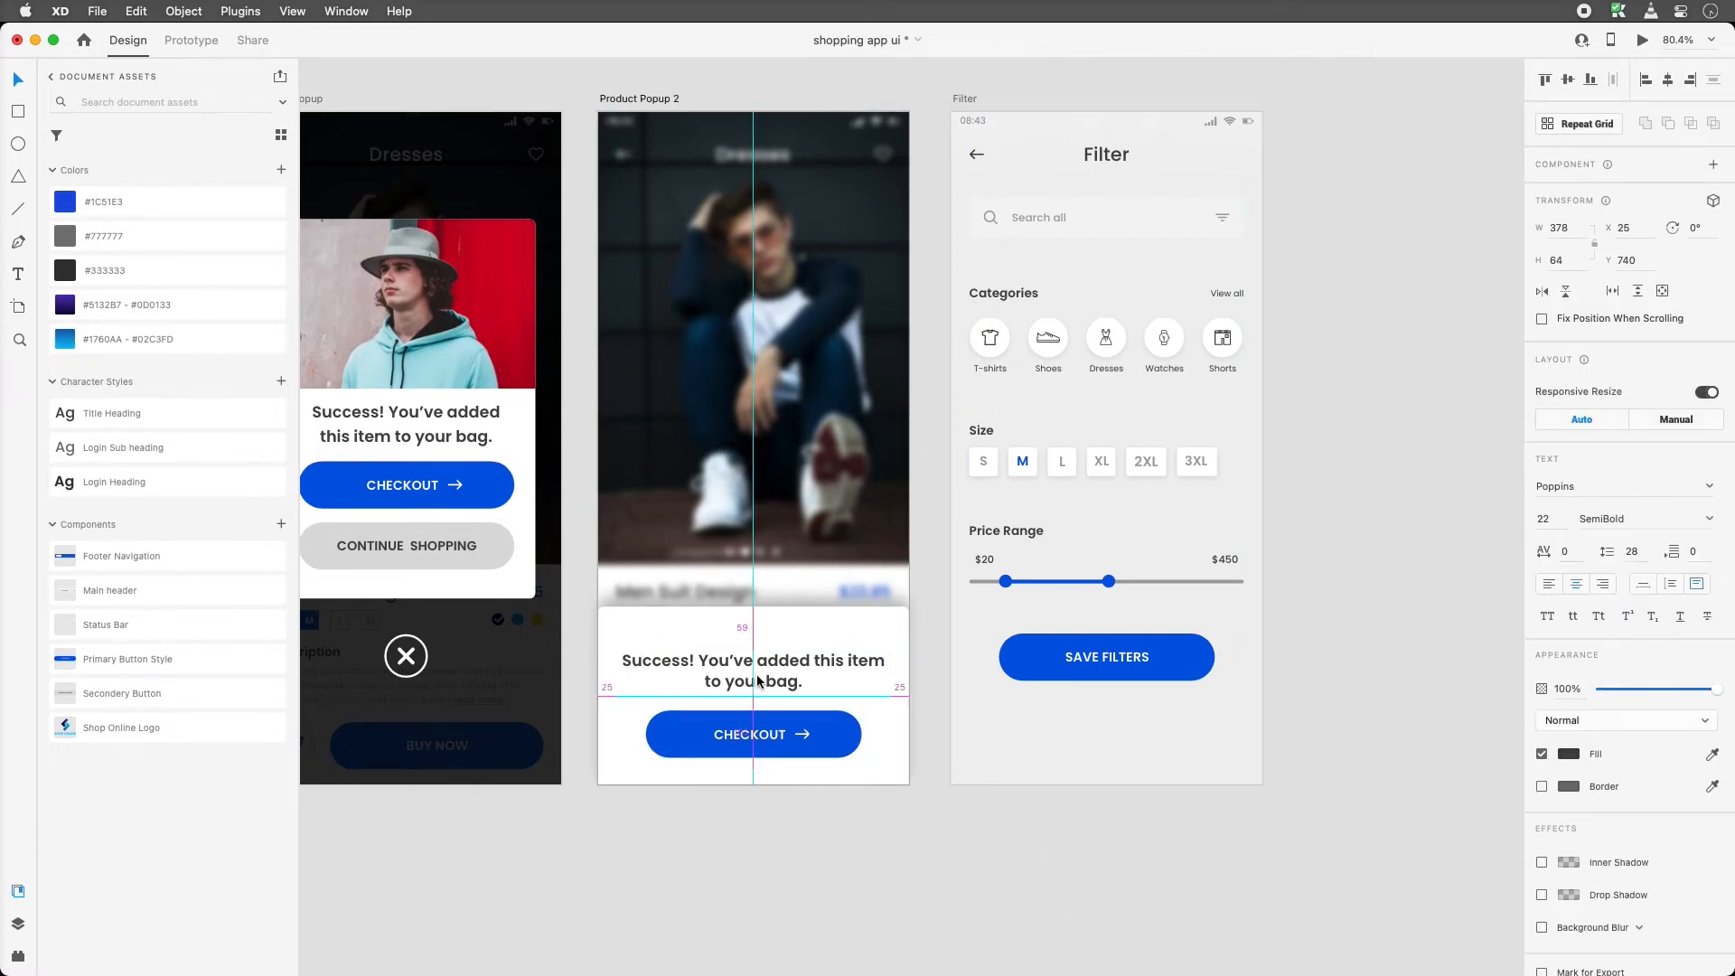
left_click(765, 611)
left_click_drag(753, 608, 752, 619)
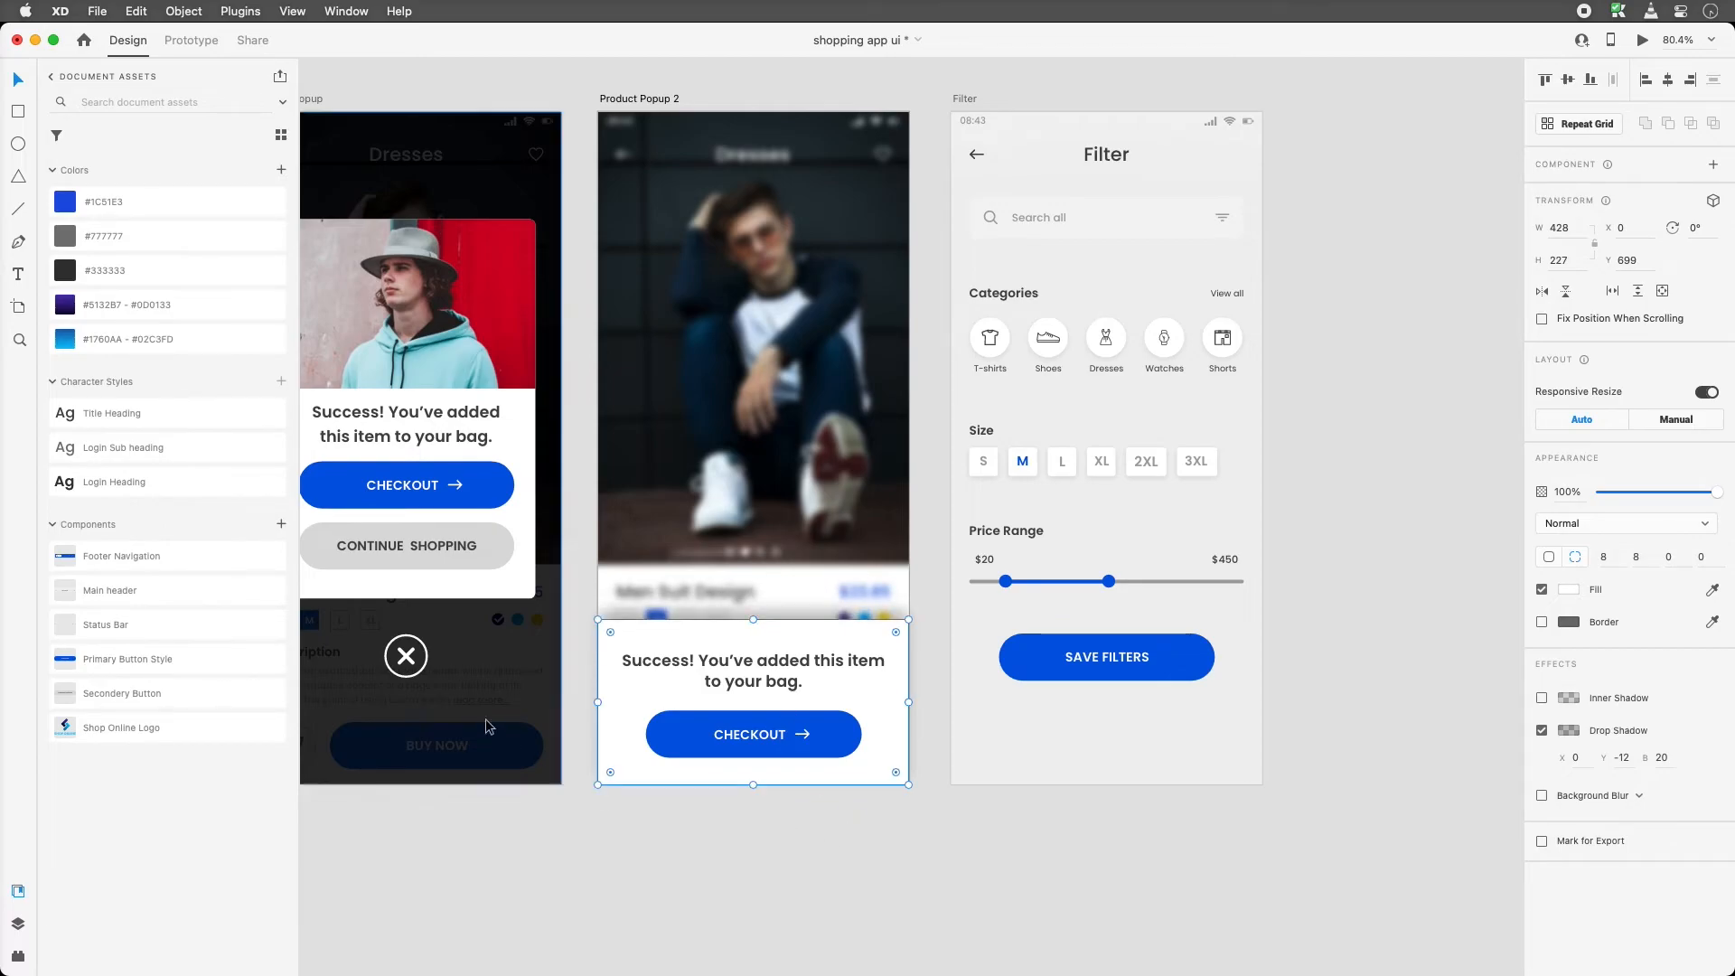
Ungroup the Product Popup card and copy its close icon onto the upper edge of the white panel in Product Popup 2
left_click(405, 662)
right_click(406, 662)
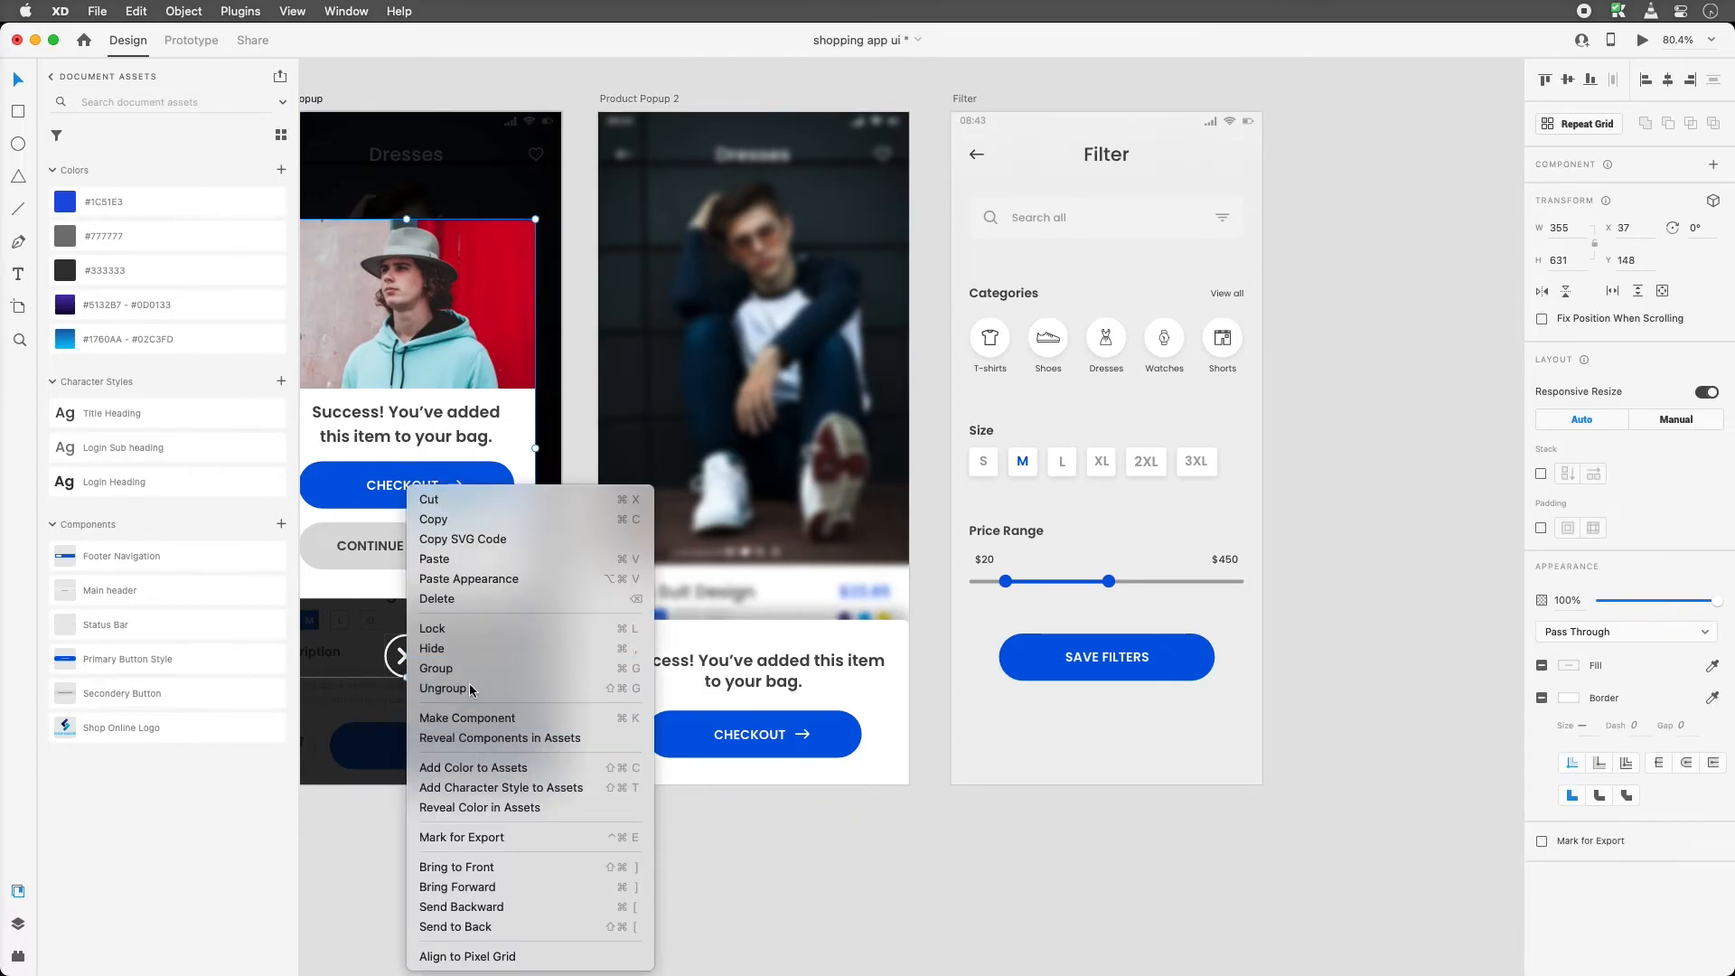
left_click(457, 691)
left_click(398, 799)
left_click(411, 660)
left_click_drag(408, 656, 750, 615)
Colour the copied close icon's border with the saved blue and centre it on the panel's upper edge at X 184, Y 669
left_click(1568, 697)
left_click(1373, 793)
left_click(1087, 868)
left_click_drag(750, 619, 755, 625)
Fill the circle of the close icon in Product Popup 2 with white (#FFFFFF)
left_click_drag(580, 520, 924, 799)
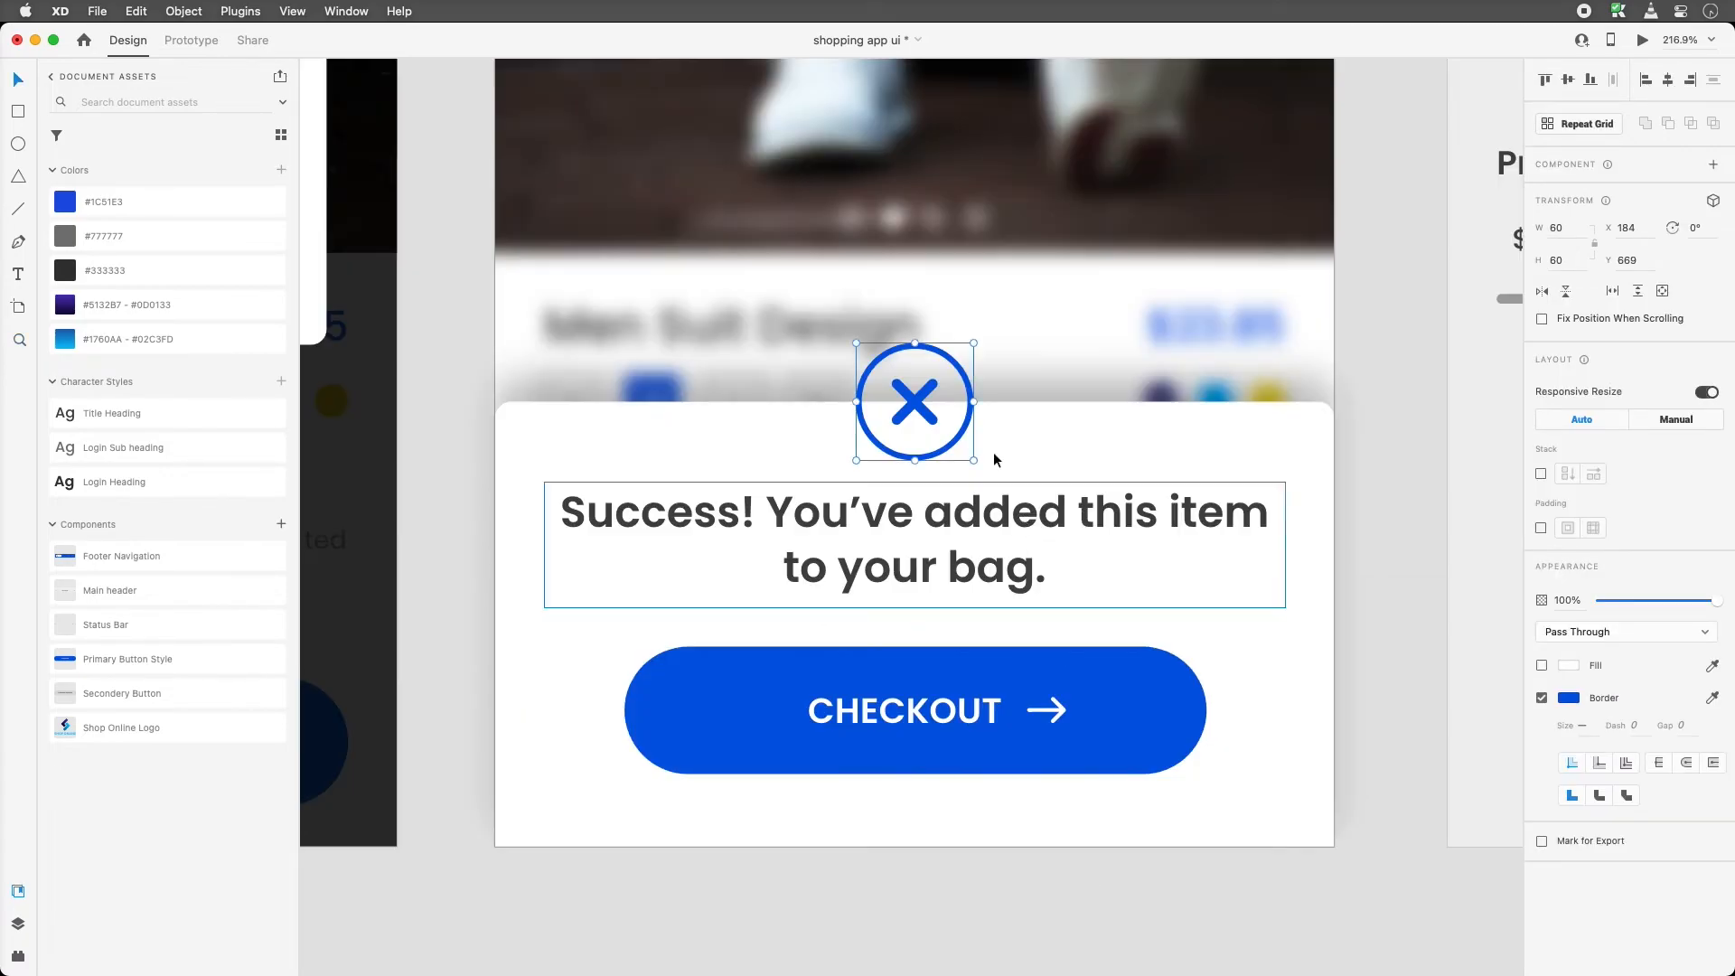
double_click(960, 366)
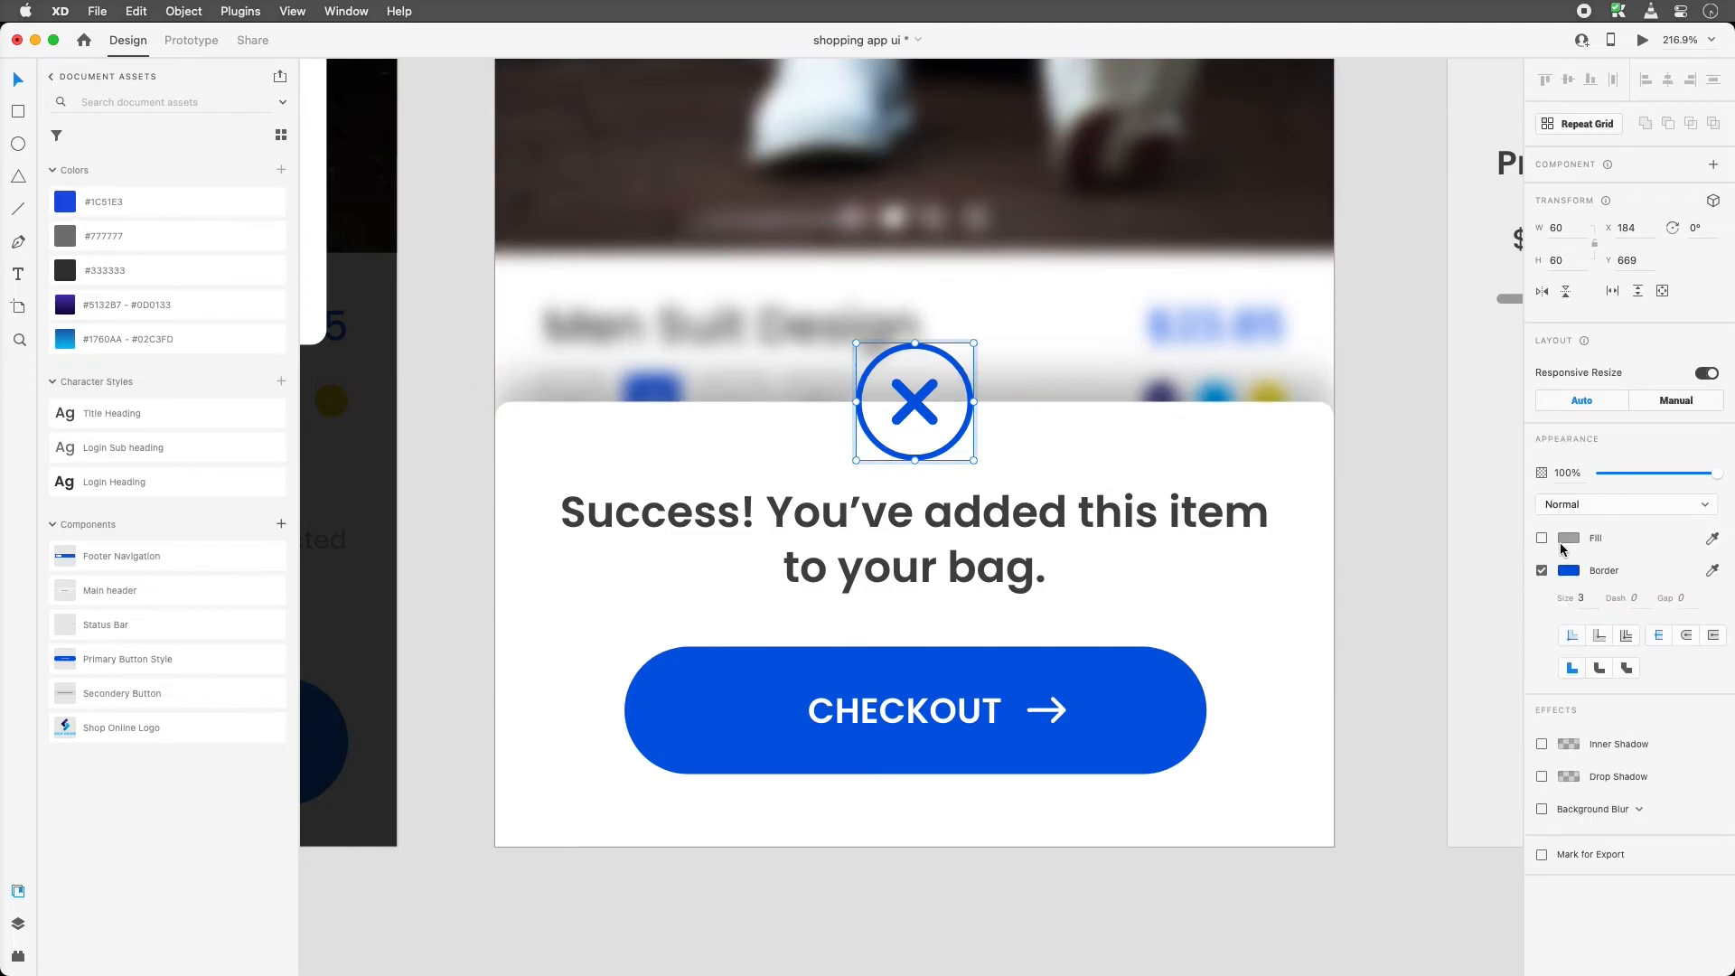
left_click(1543, 540)
left_click(1569, 537)
left_click_drag(1369, 468, 1313, 432)
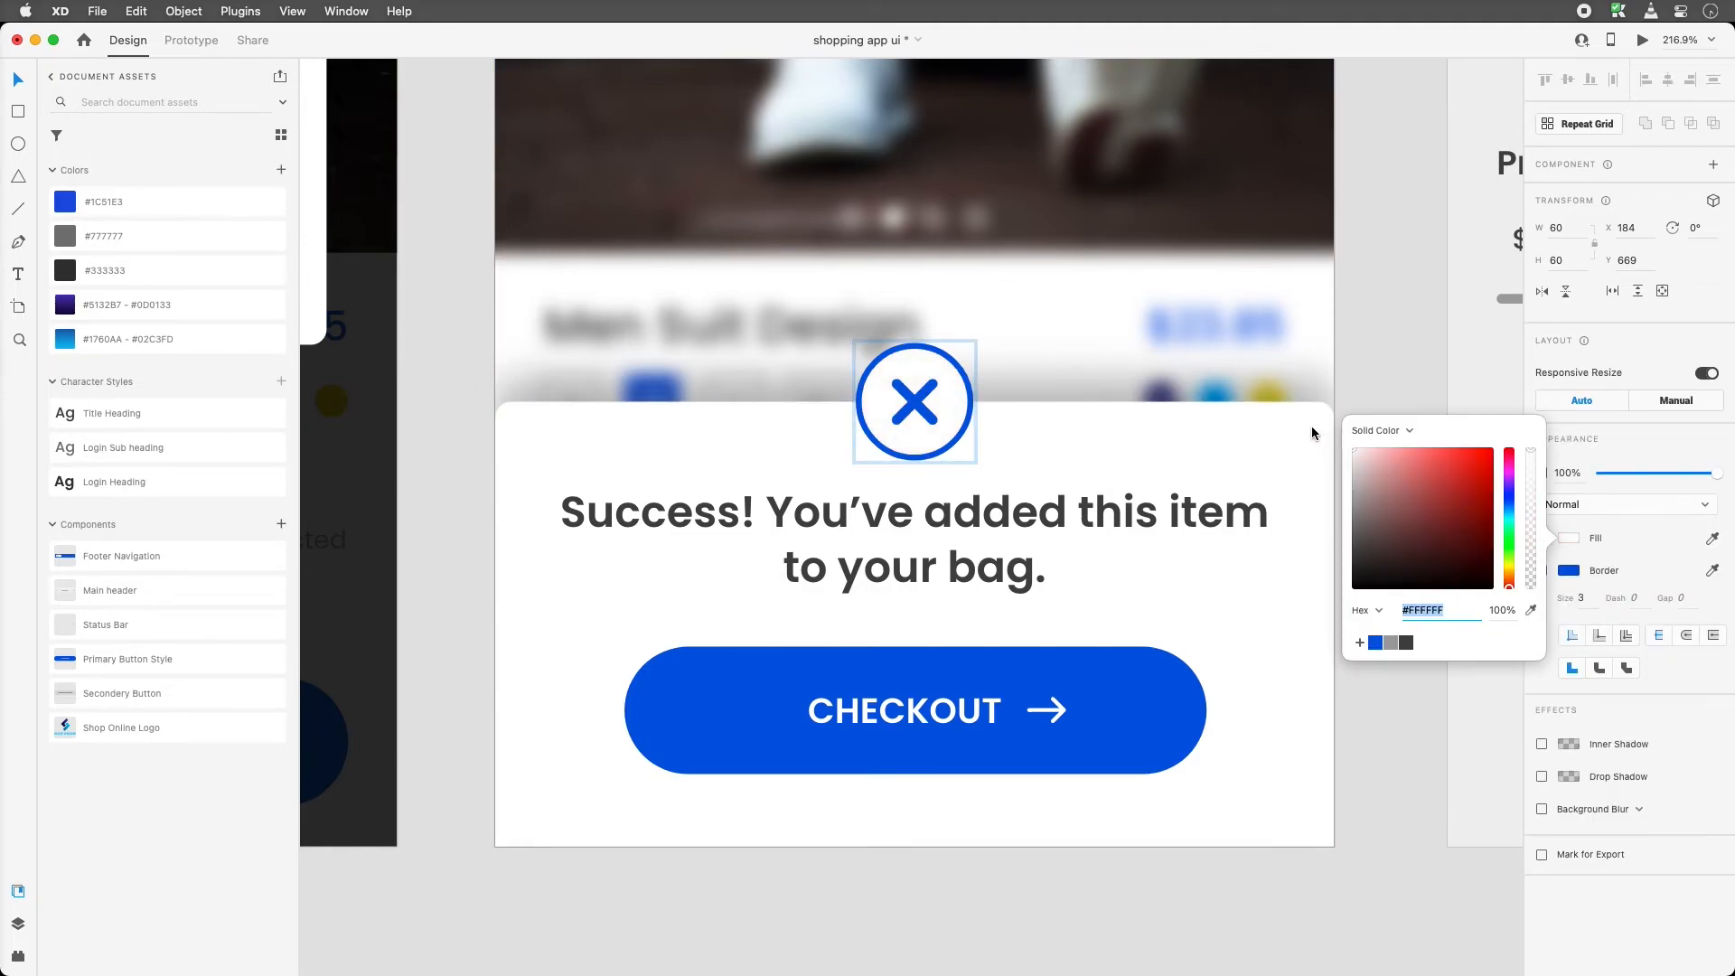
left_click(1395, 739)
Undo the close icon's changes until it is back in its original place below the card in Product Popup
scroll(1326, 567, "down", 5)
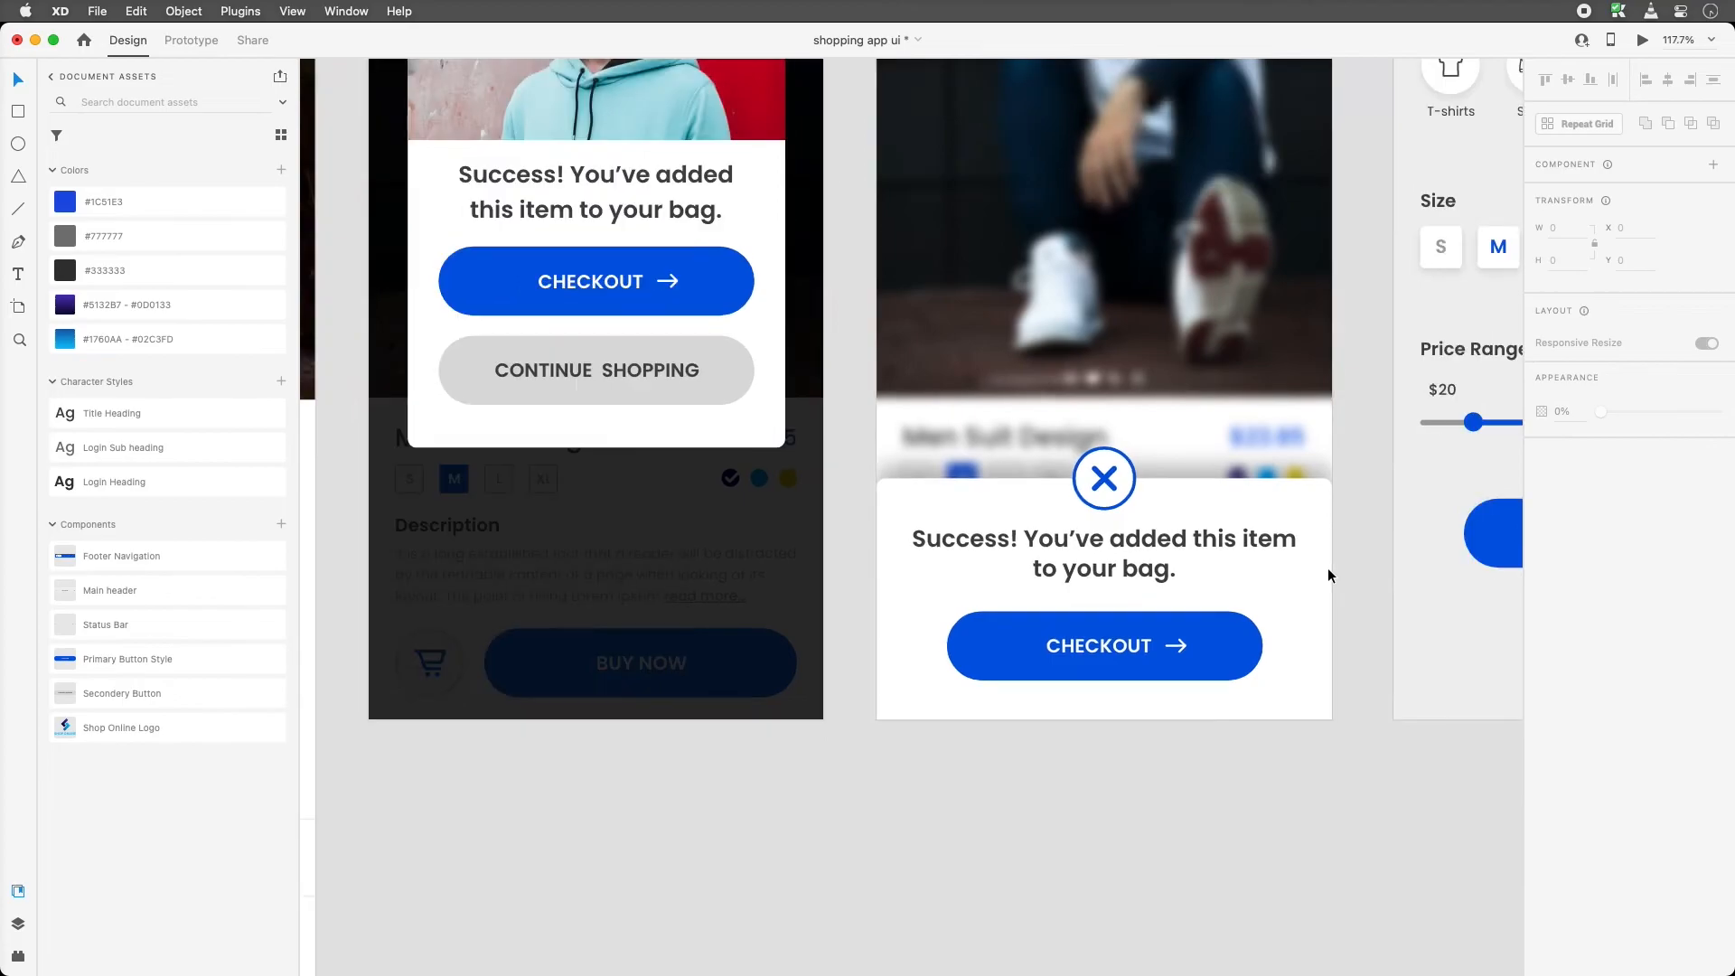
key("super+minus")
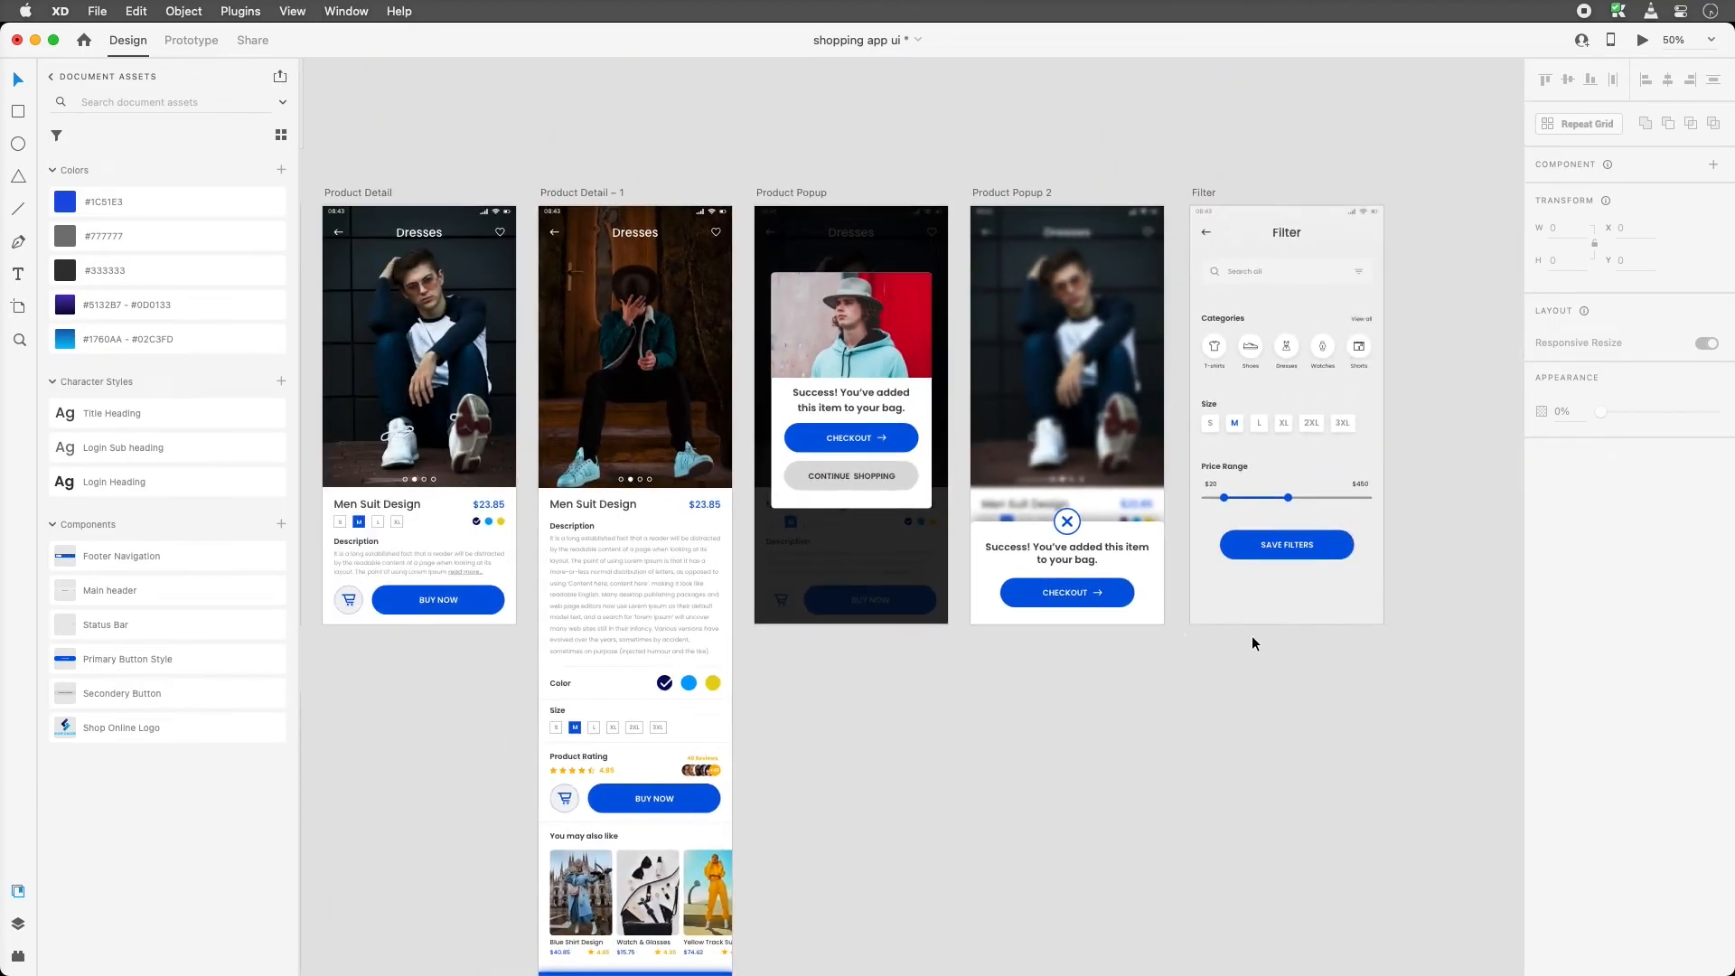
key("z")
left_click_drag(1251, 636, 749, 194)
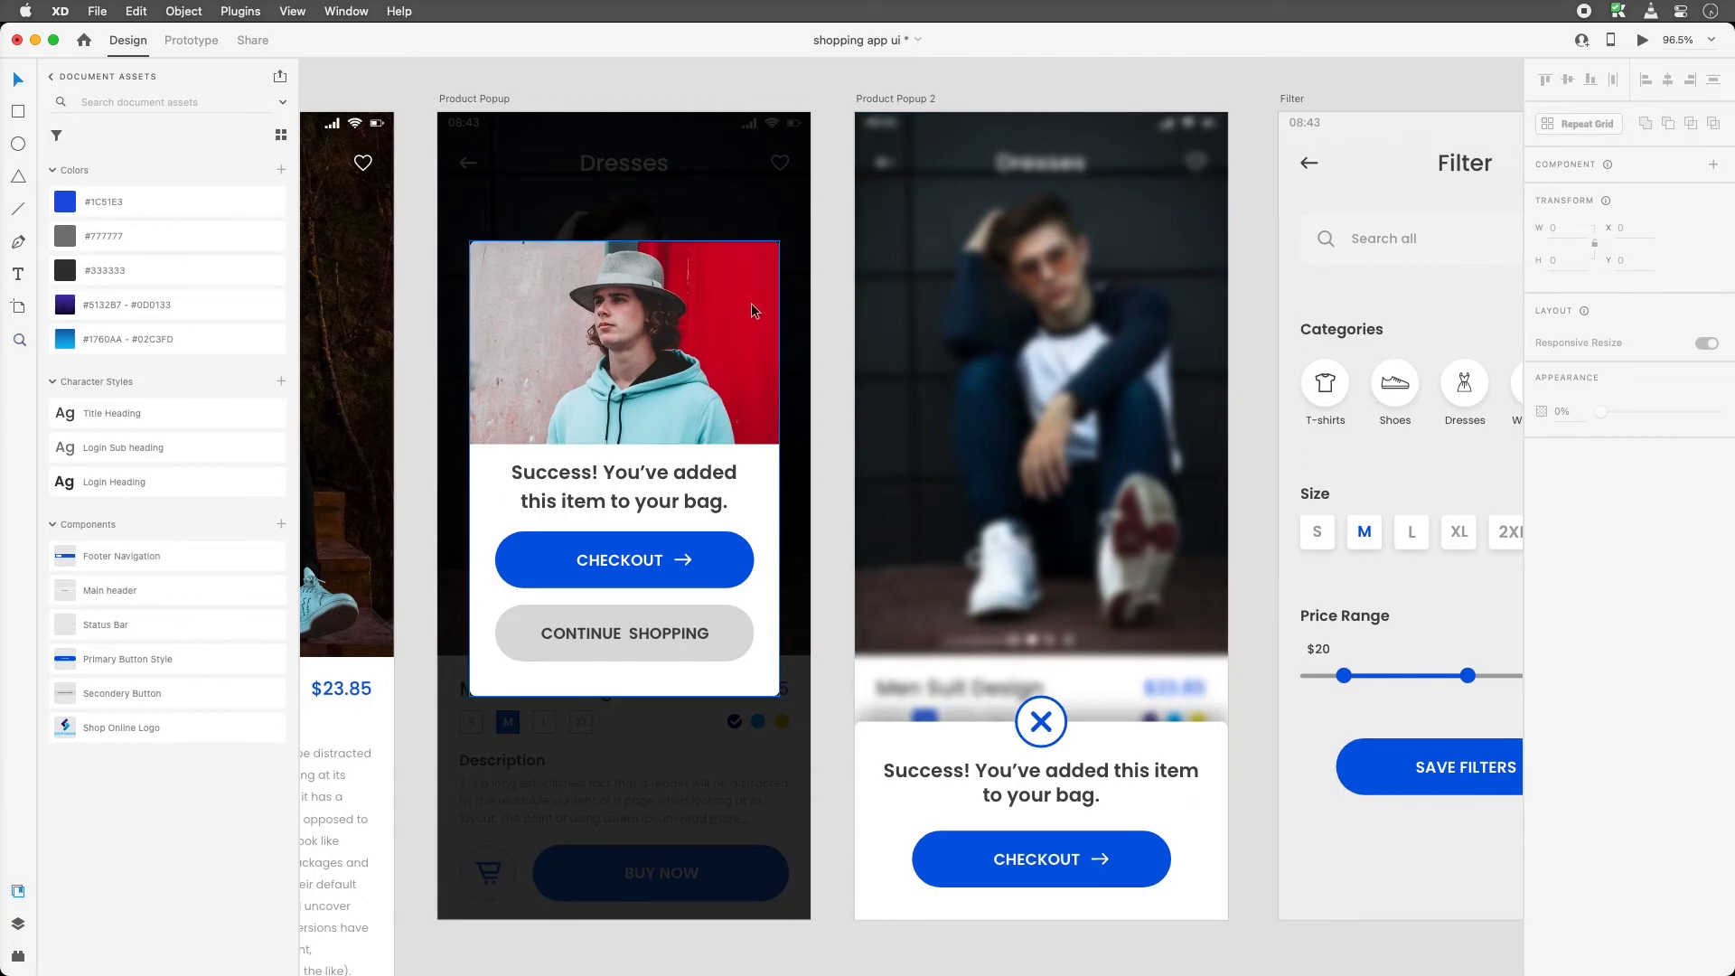
key("super+z")
key("super+z")
key("super+z")
key("super+z")
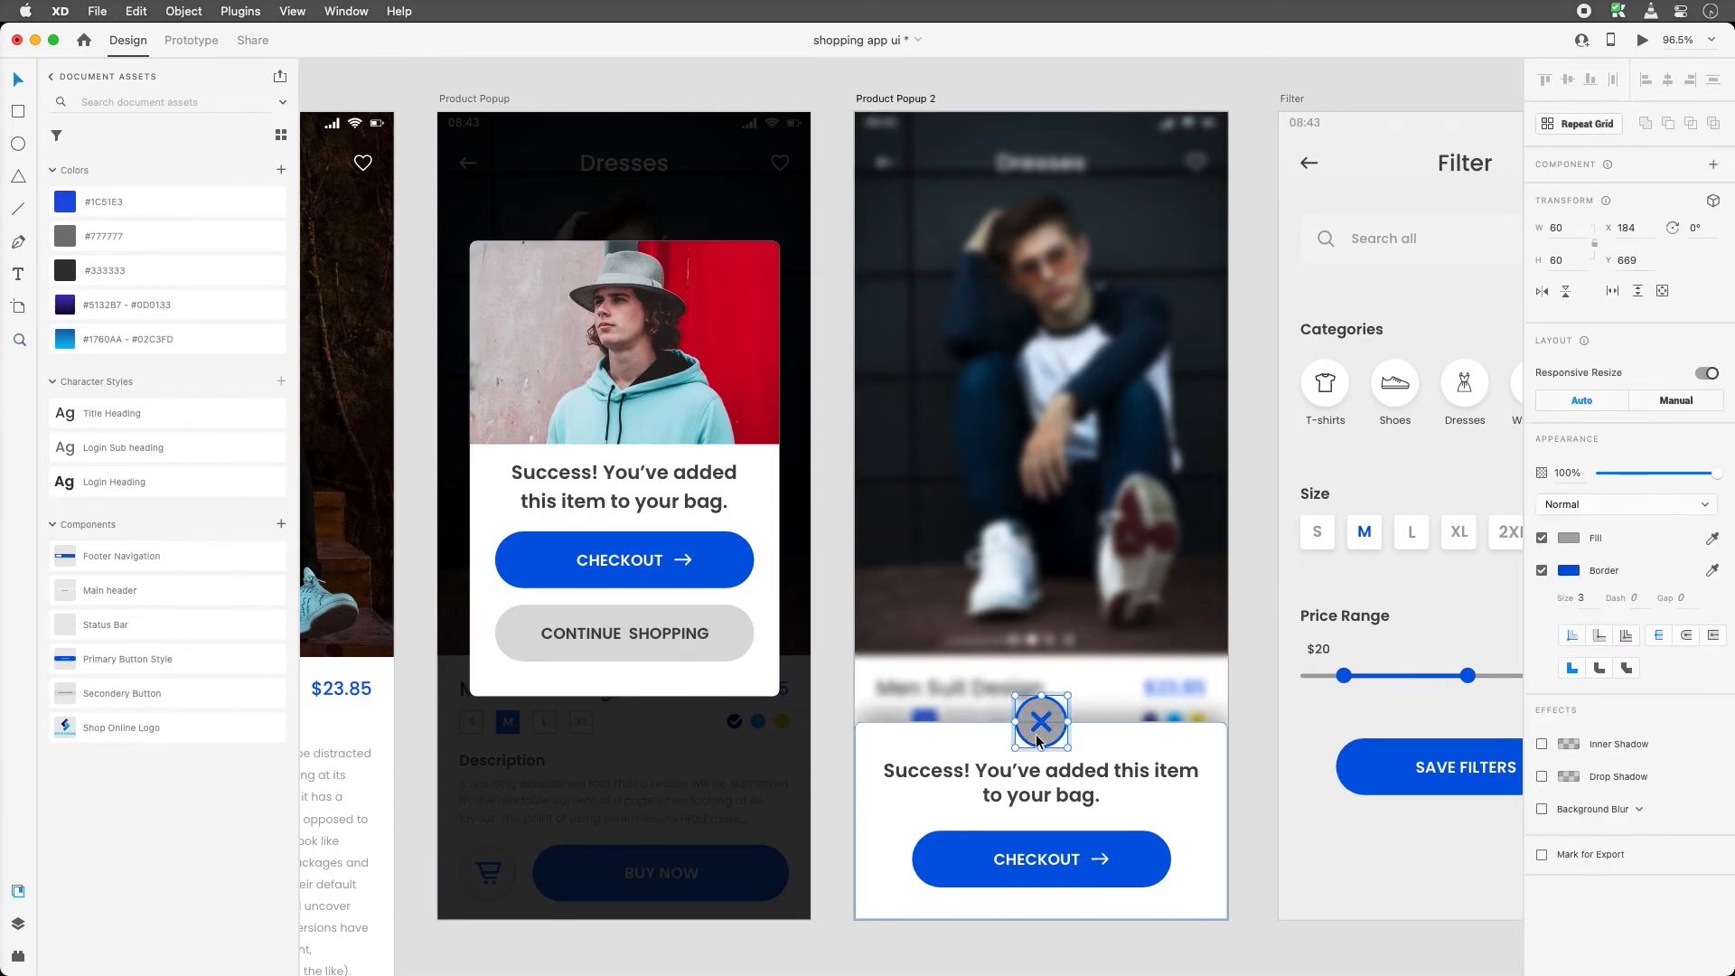
key("super+z")
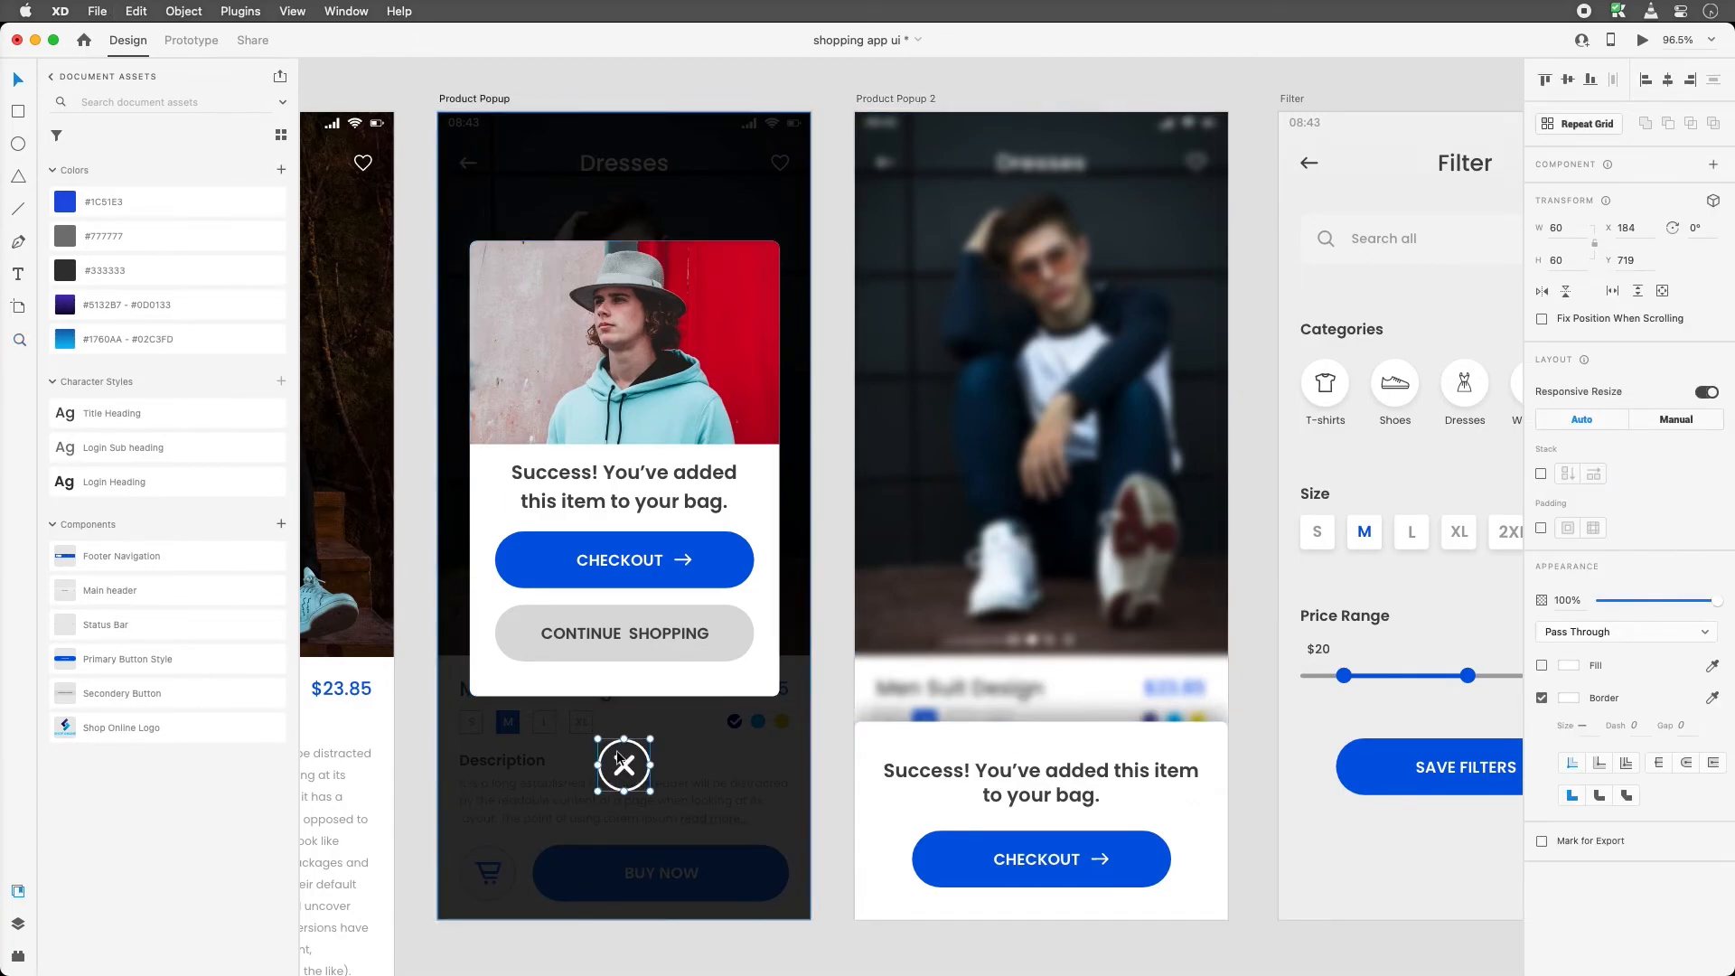
Copy the close icon onto the white panel's upper edge in Product Popup 2 and set its border colour to #1C51E3
left_click_drag(624, 756, 1045, 717)
key("z")
left_click_drag(830, 612, 1273, 935)
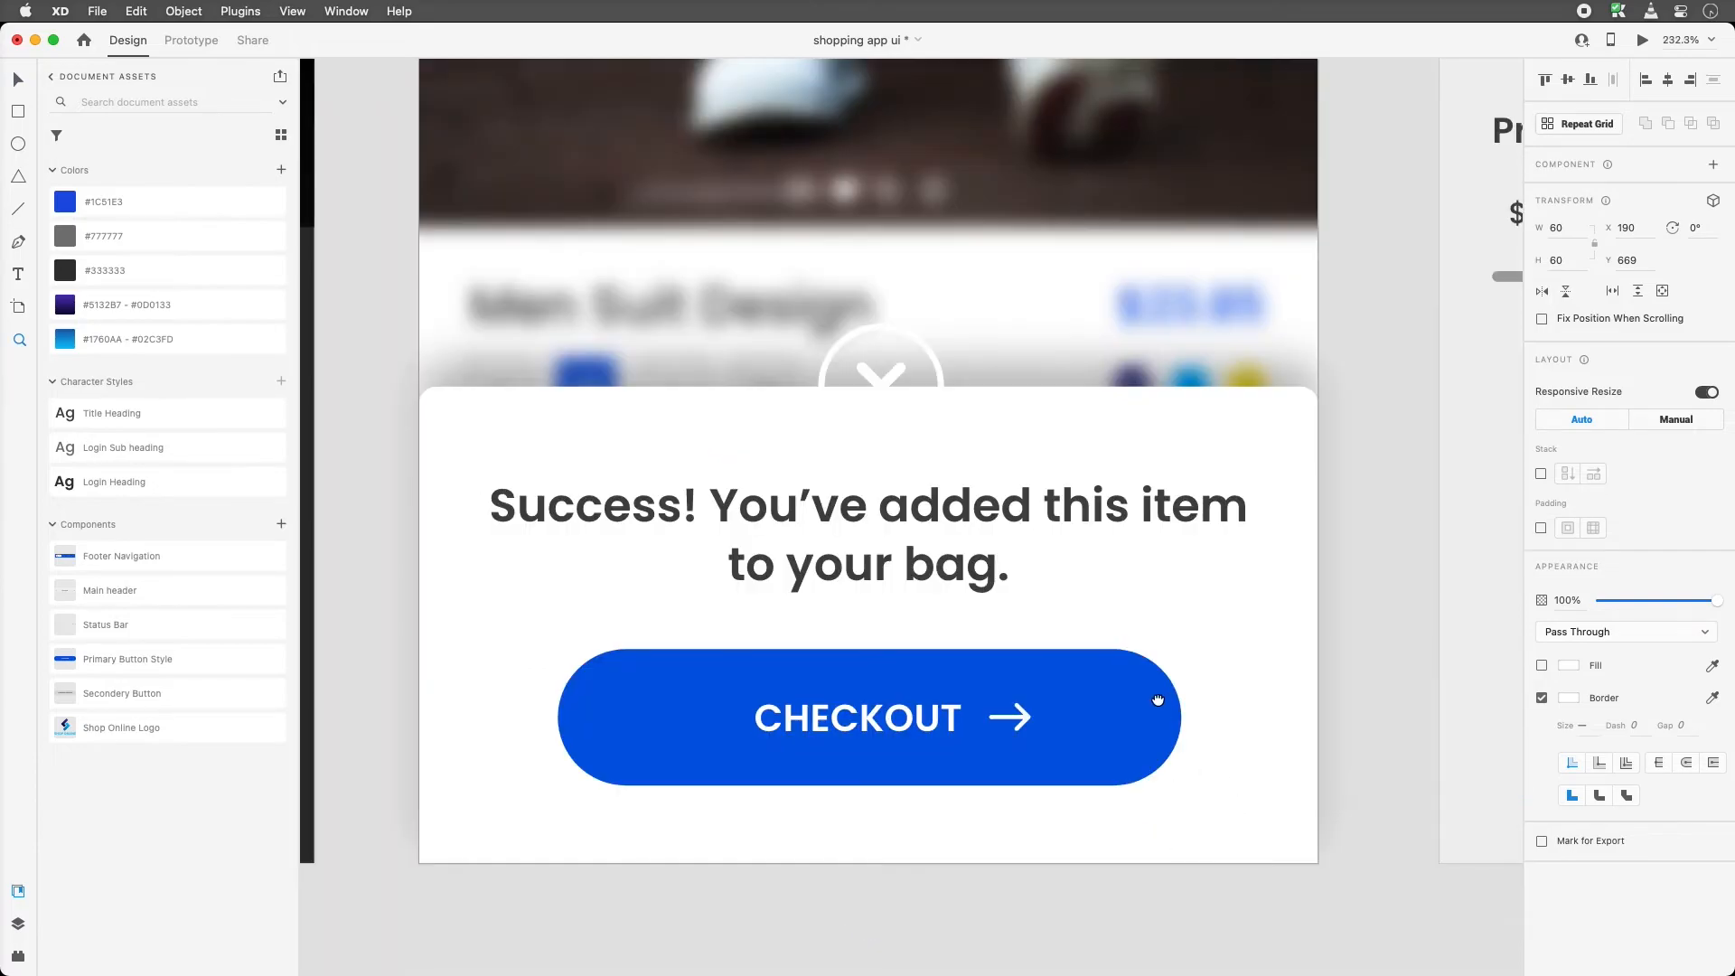
left_click(1569, 697)
left_click(1374, 792)
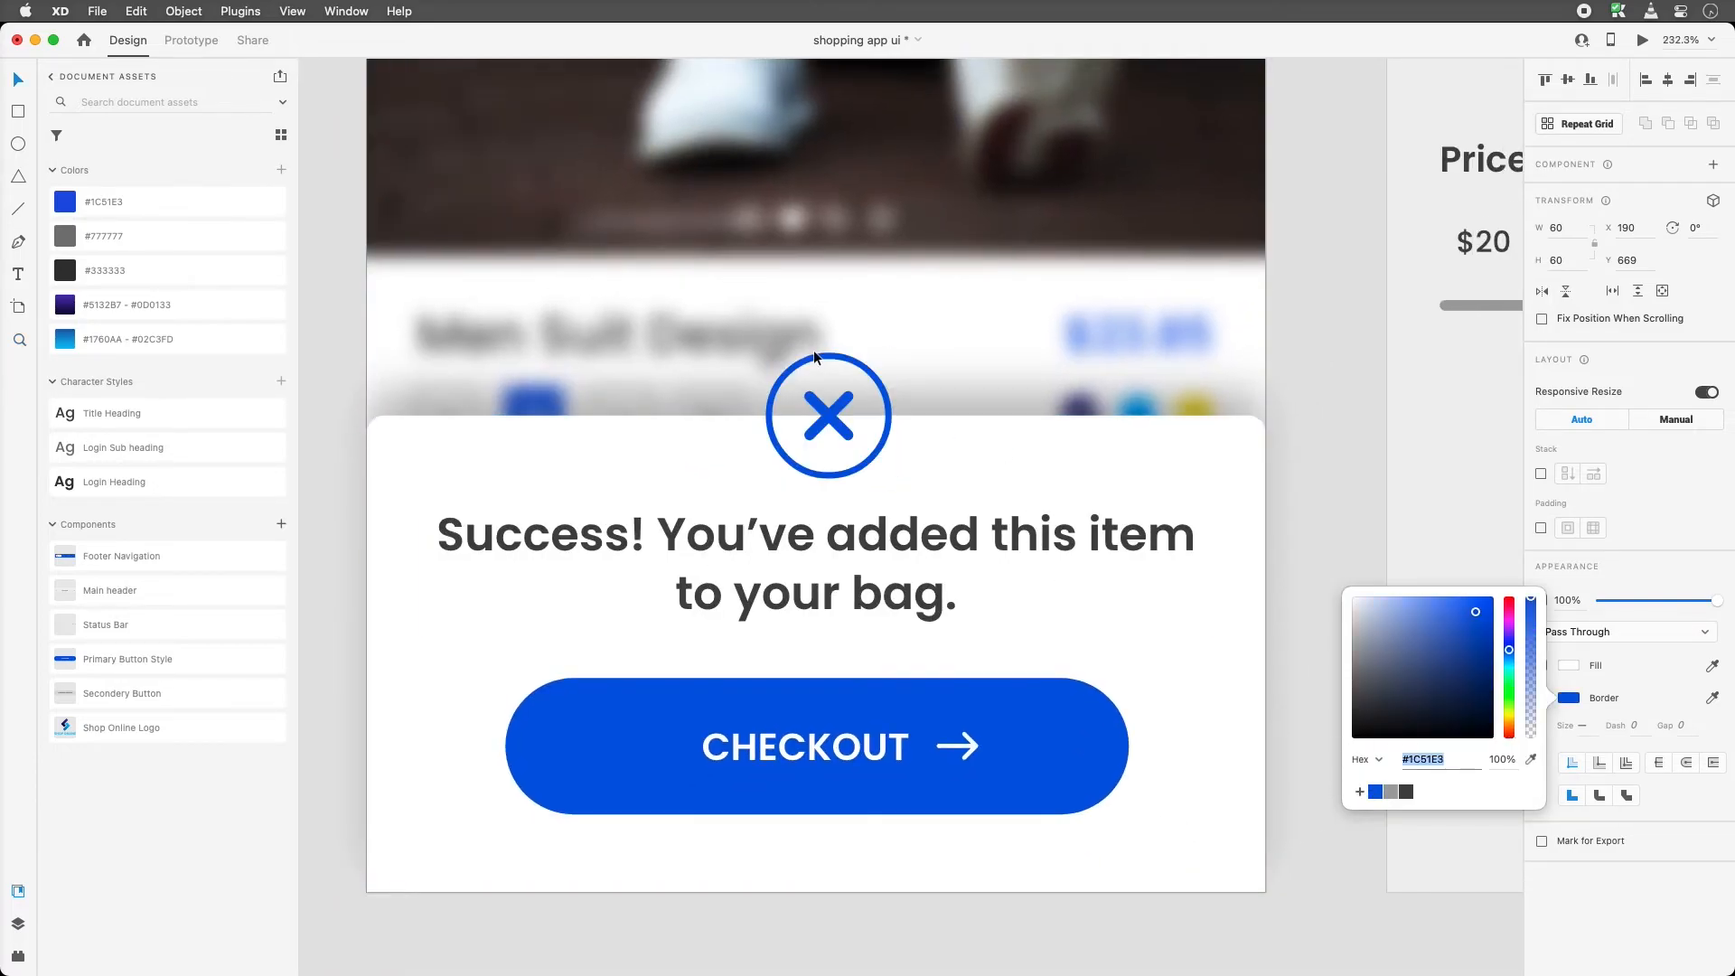
Fill the copied close icon's circle with white and save the document
left_click(867, 370)
left_click(1552, 537)
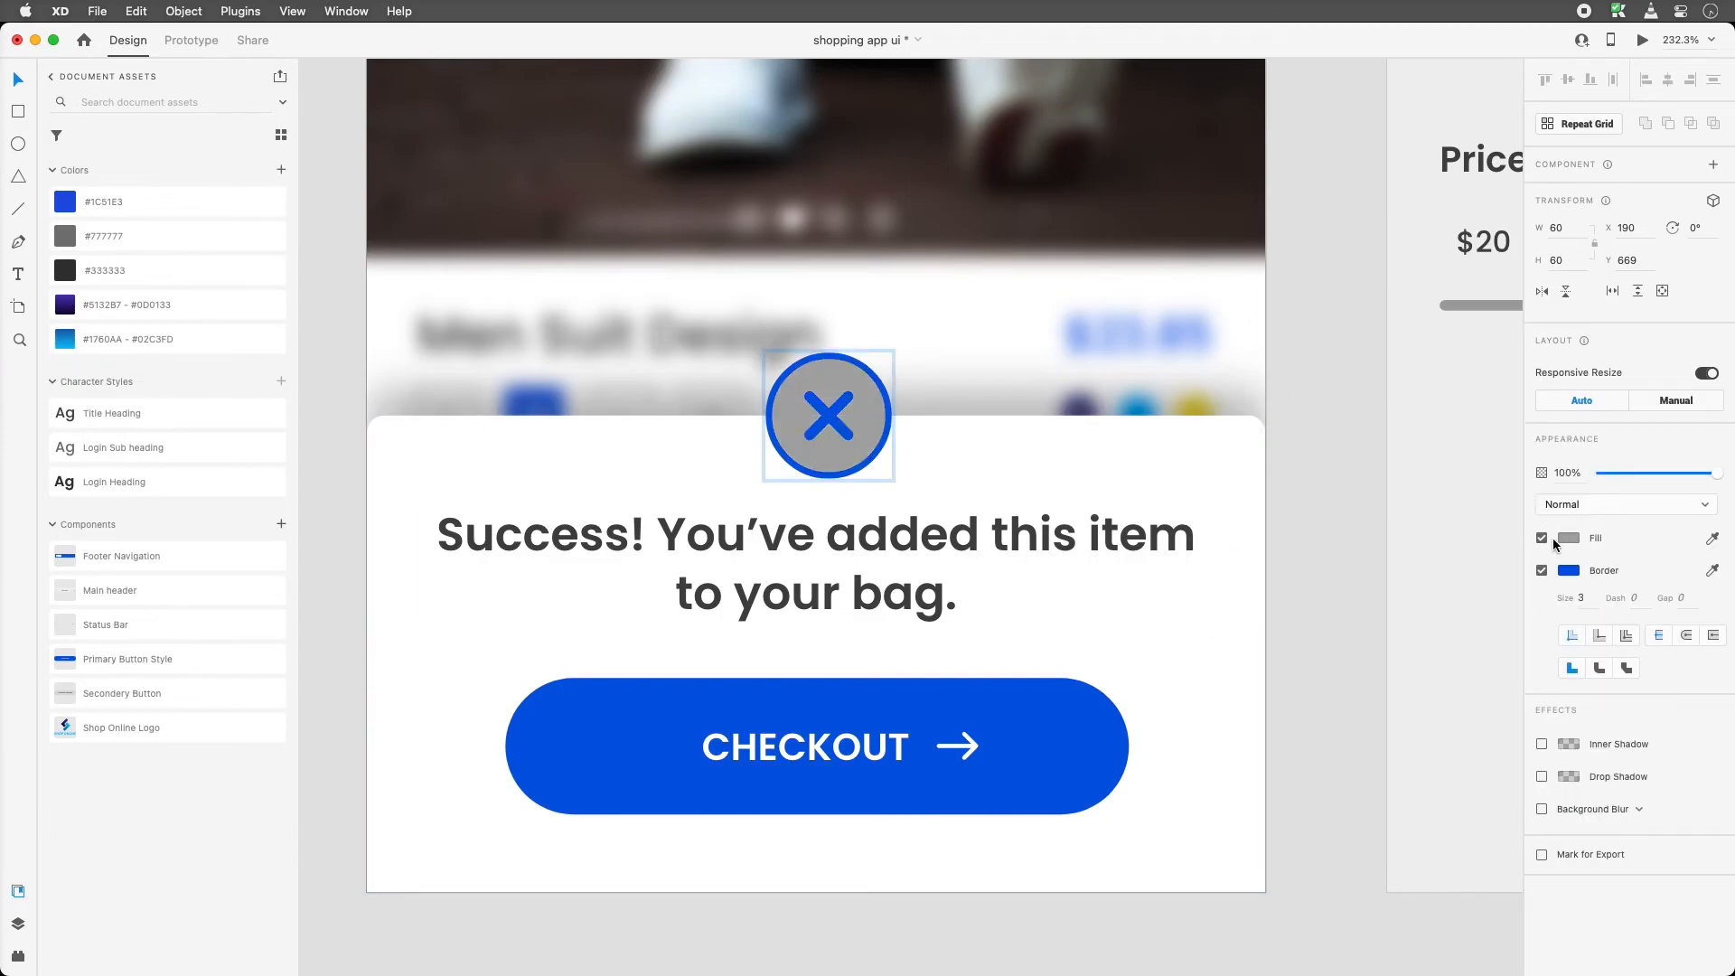
left_click(1312, 370)
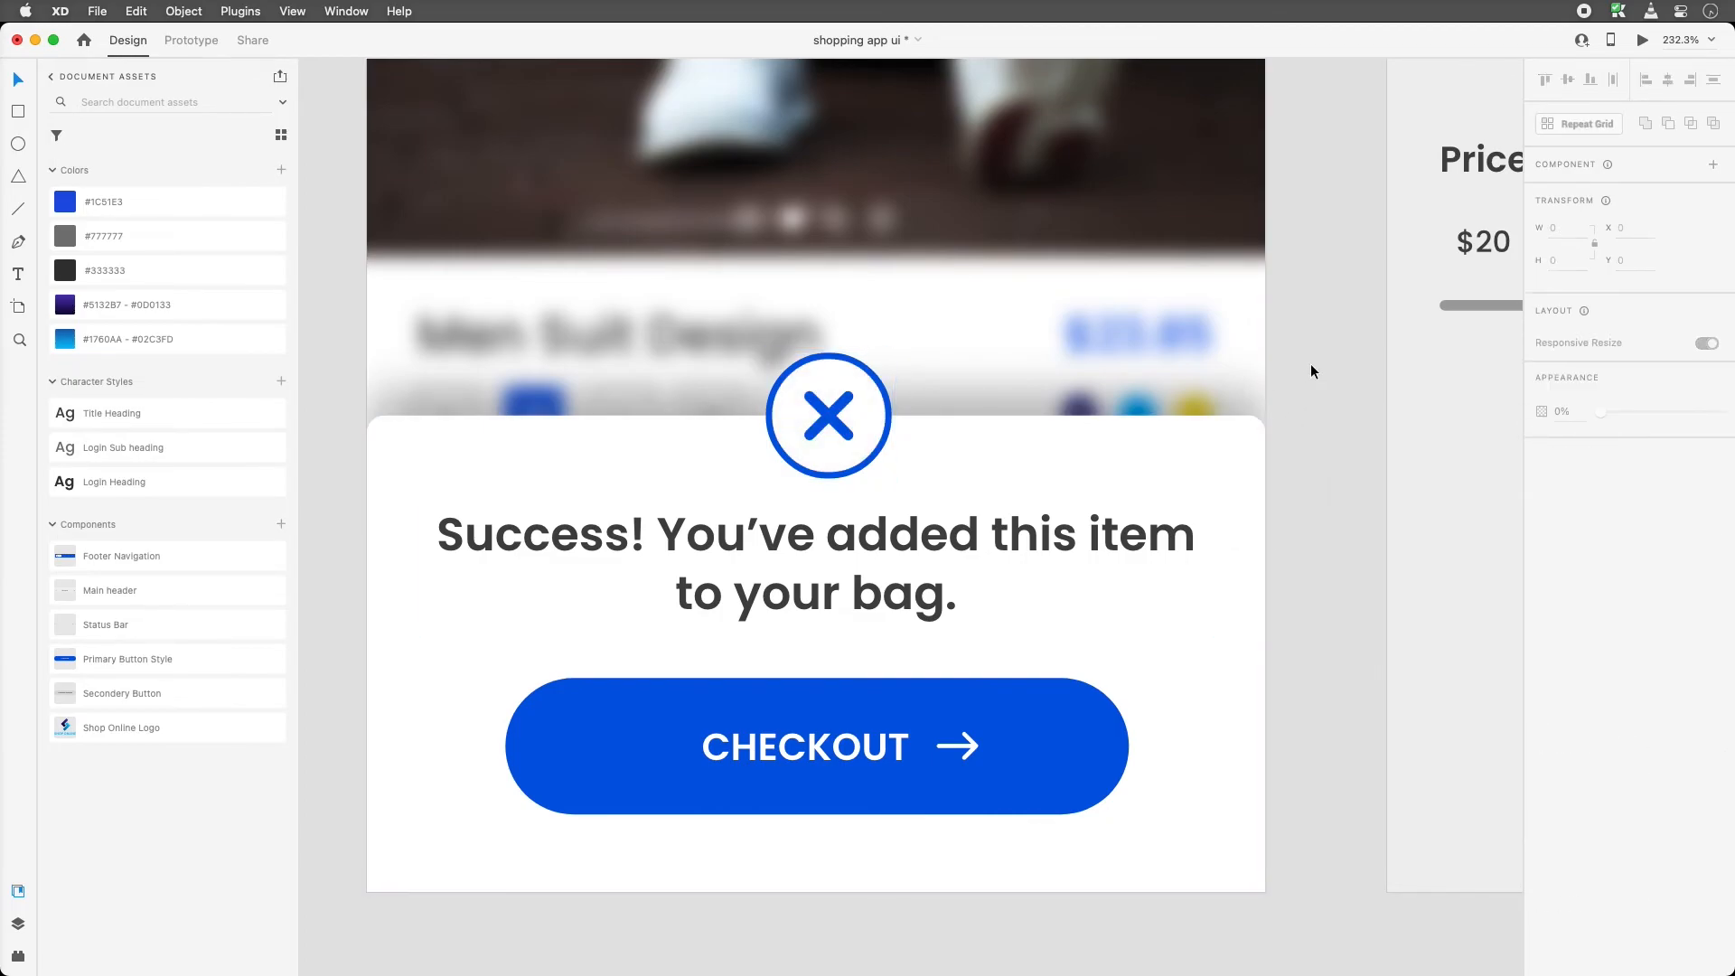
key("super+minus")
key("super+minus")
key("super+minus")
key("super+minus")
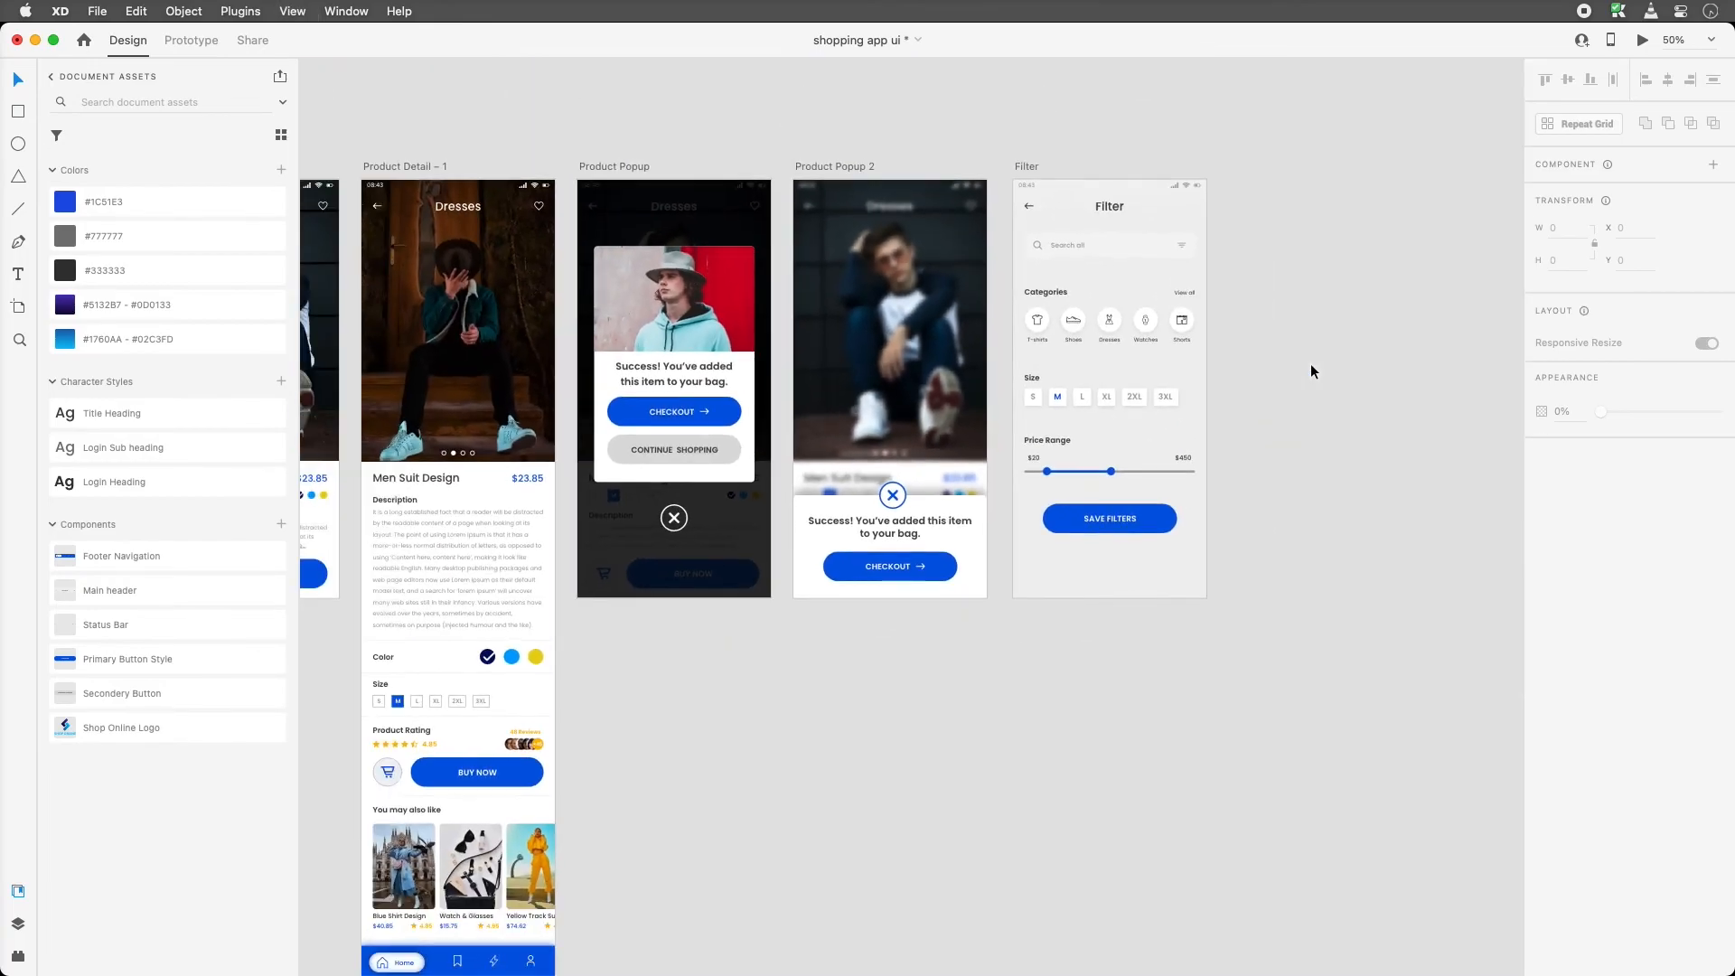
left_click_drag(981, 665, 1166, 780)
key("super+s")
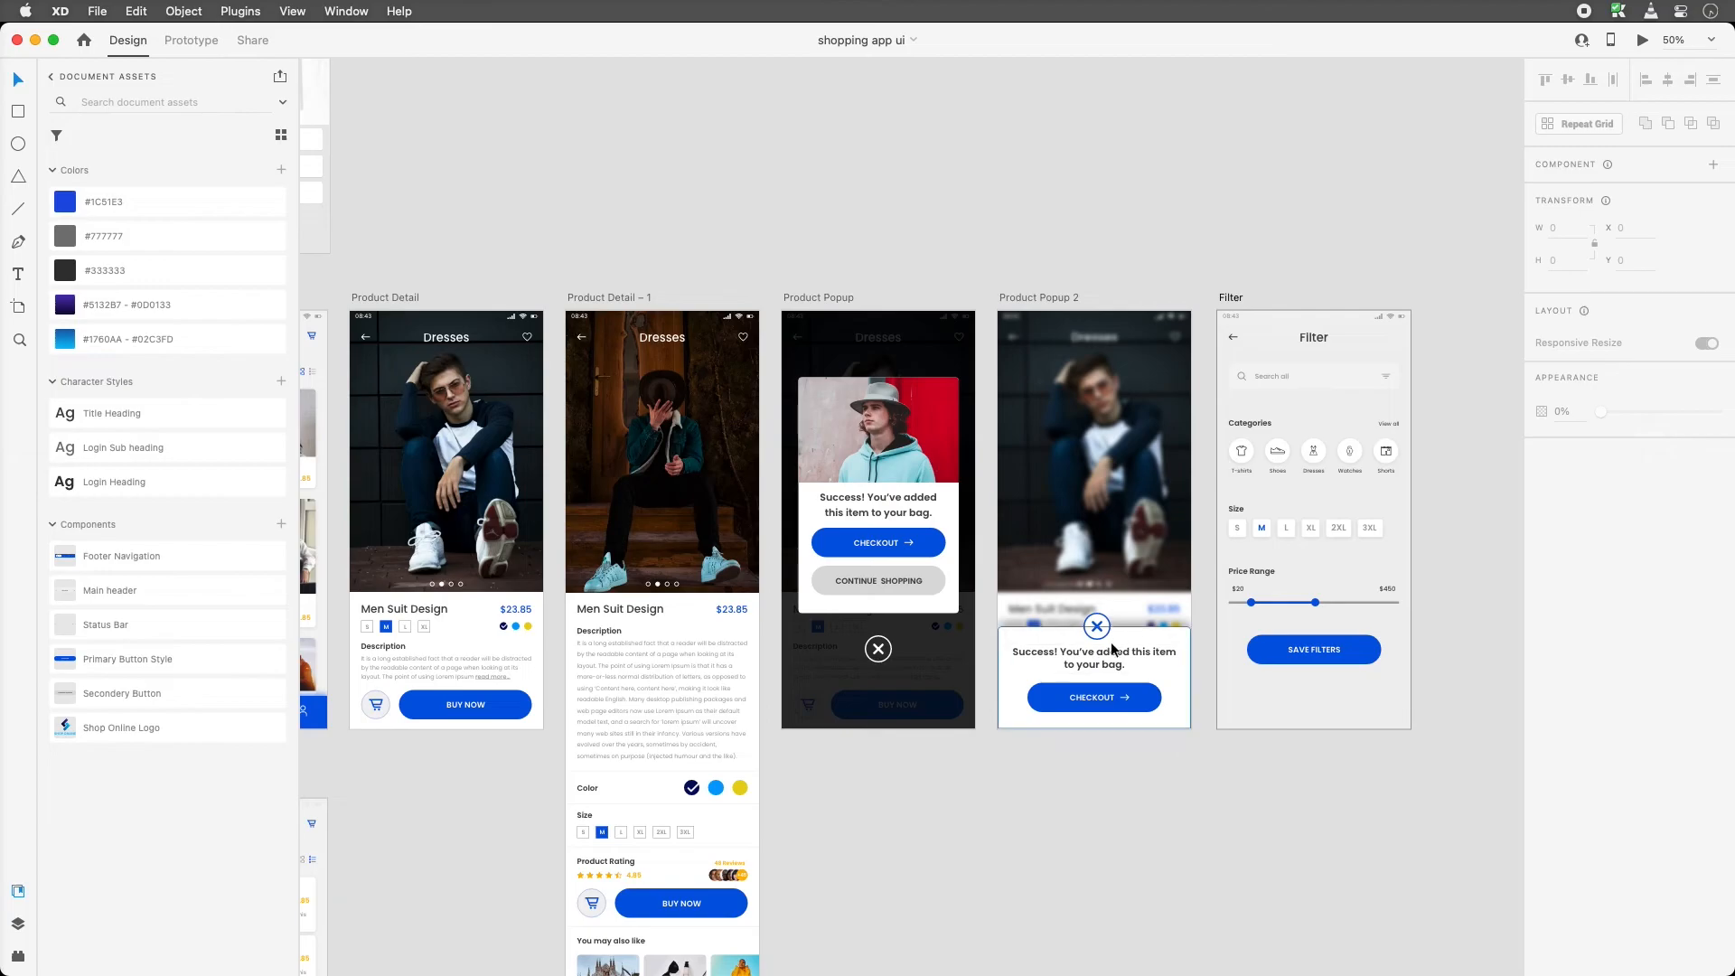
Turn off the background blur and the fill of the full-screen rectangle in Product Popup 2
left_click(1058, 460)
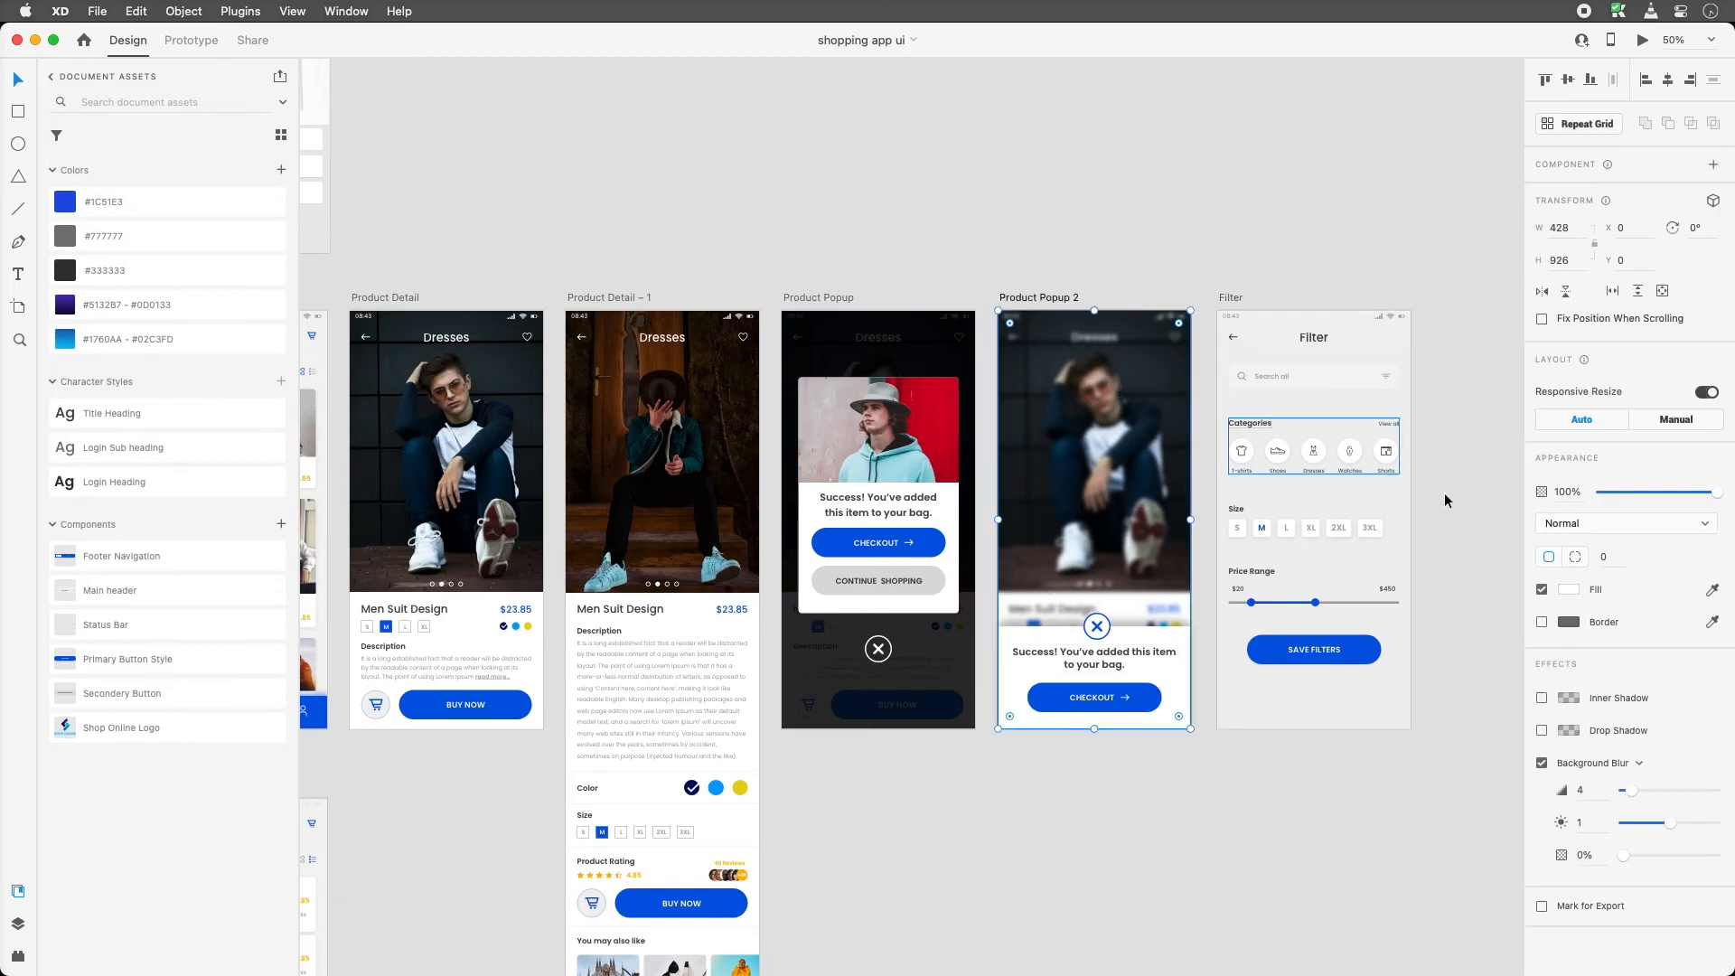
left_click(1542, 763)
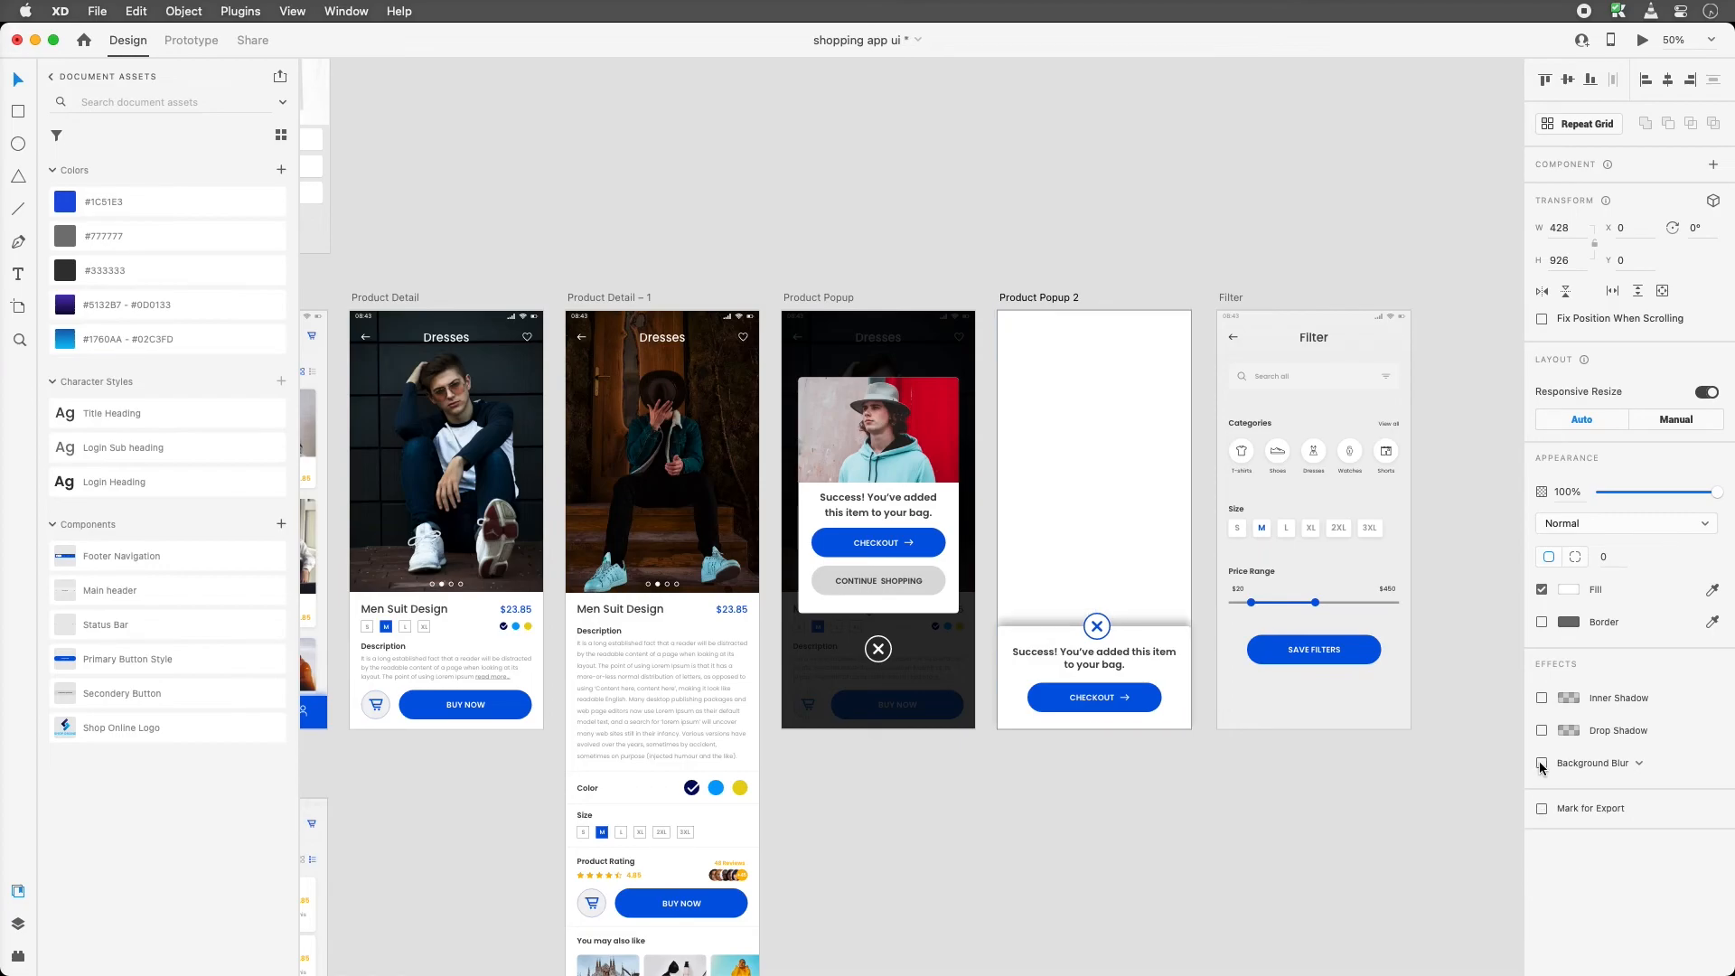
left_click(1542, 589)
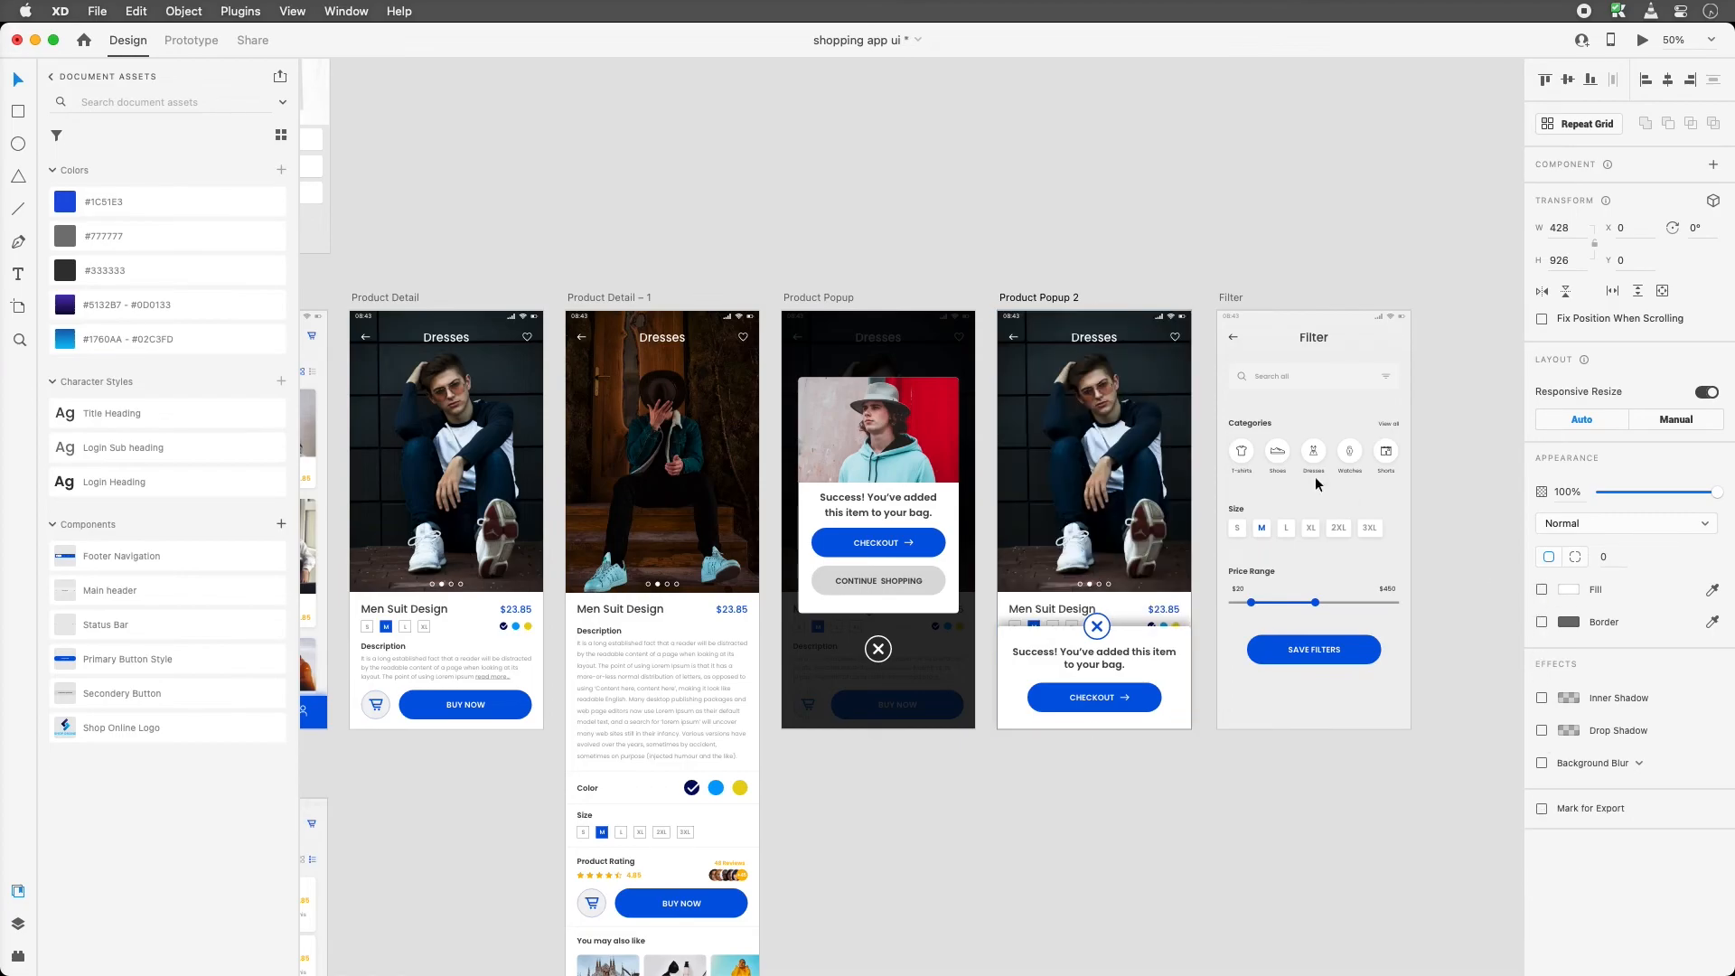
Extend the white panel of Product Popup 2 upward to a height of 352
scroll(1381, 489, "up", 3)
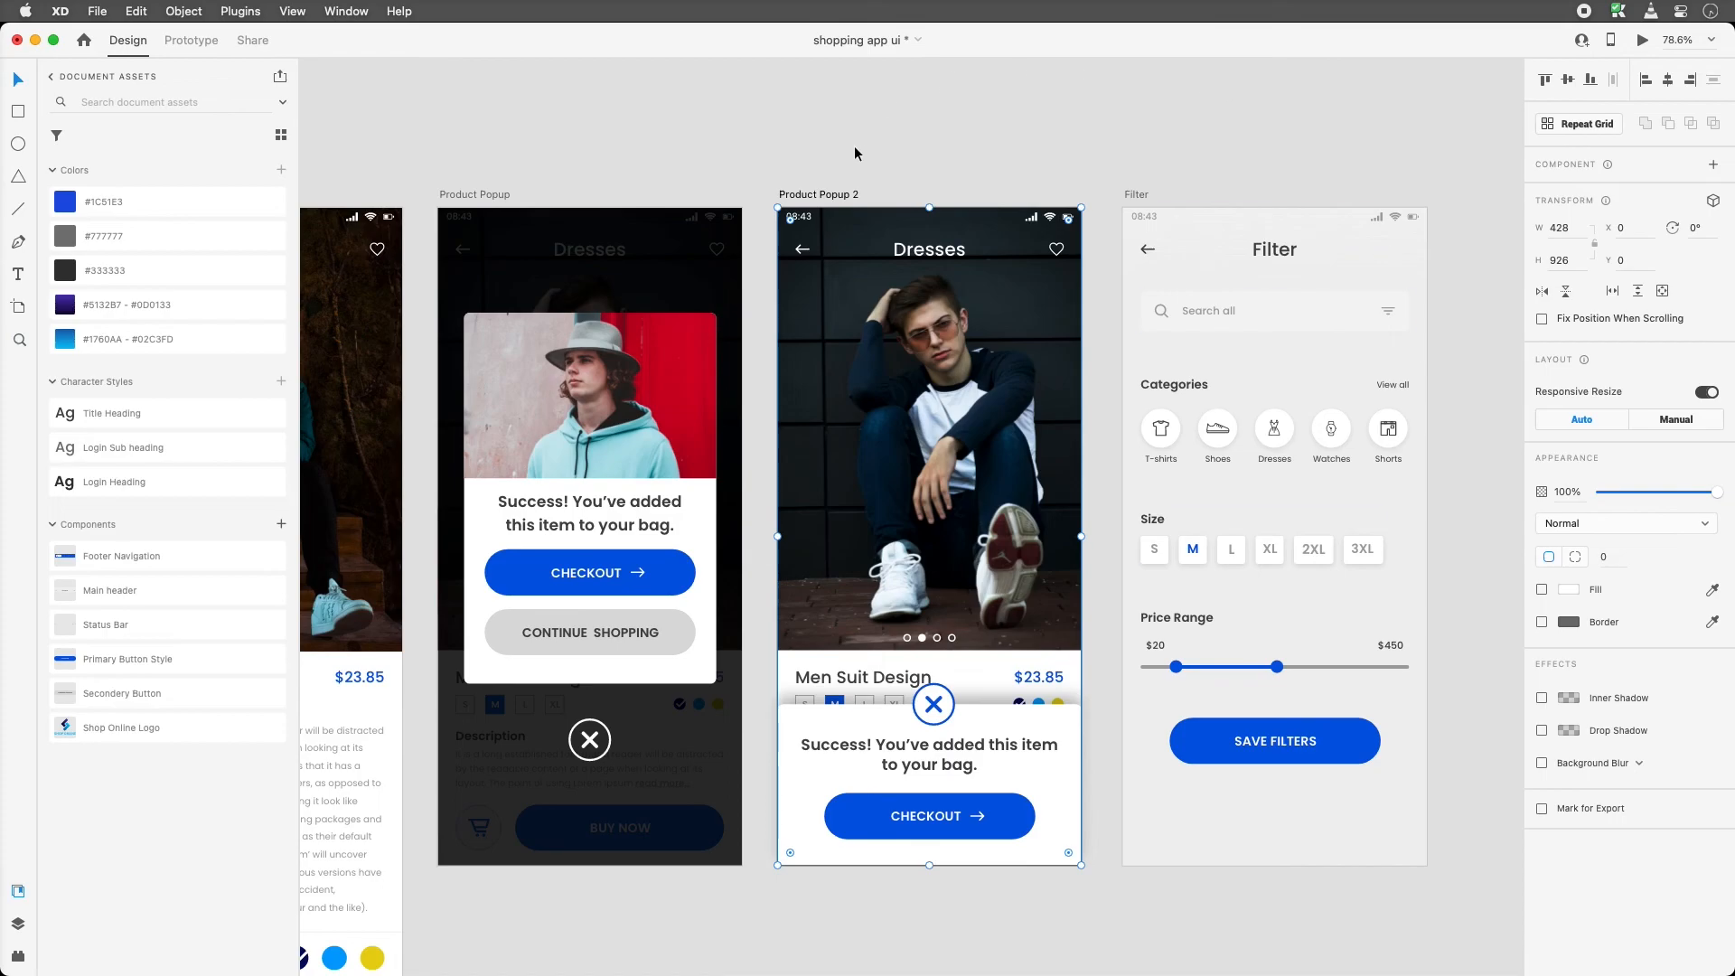
scroll(945, 711, "down", 2)
left_click(994, 667)
left_click_drag(928, 646, 917, 558)
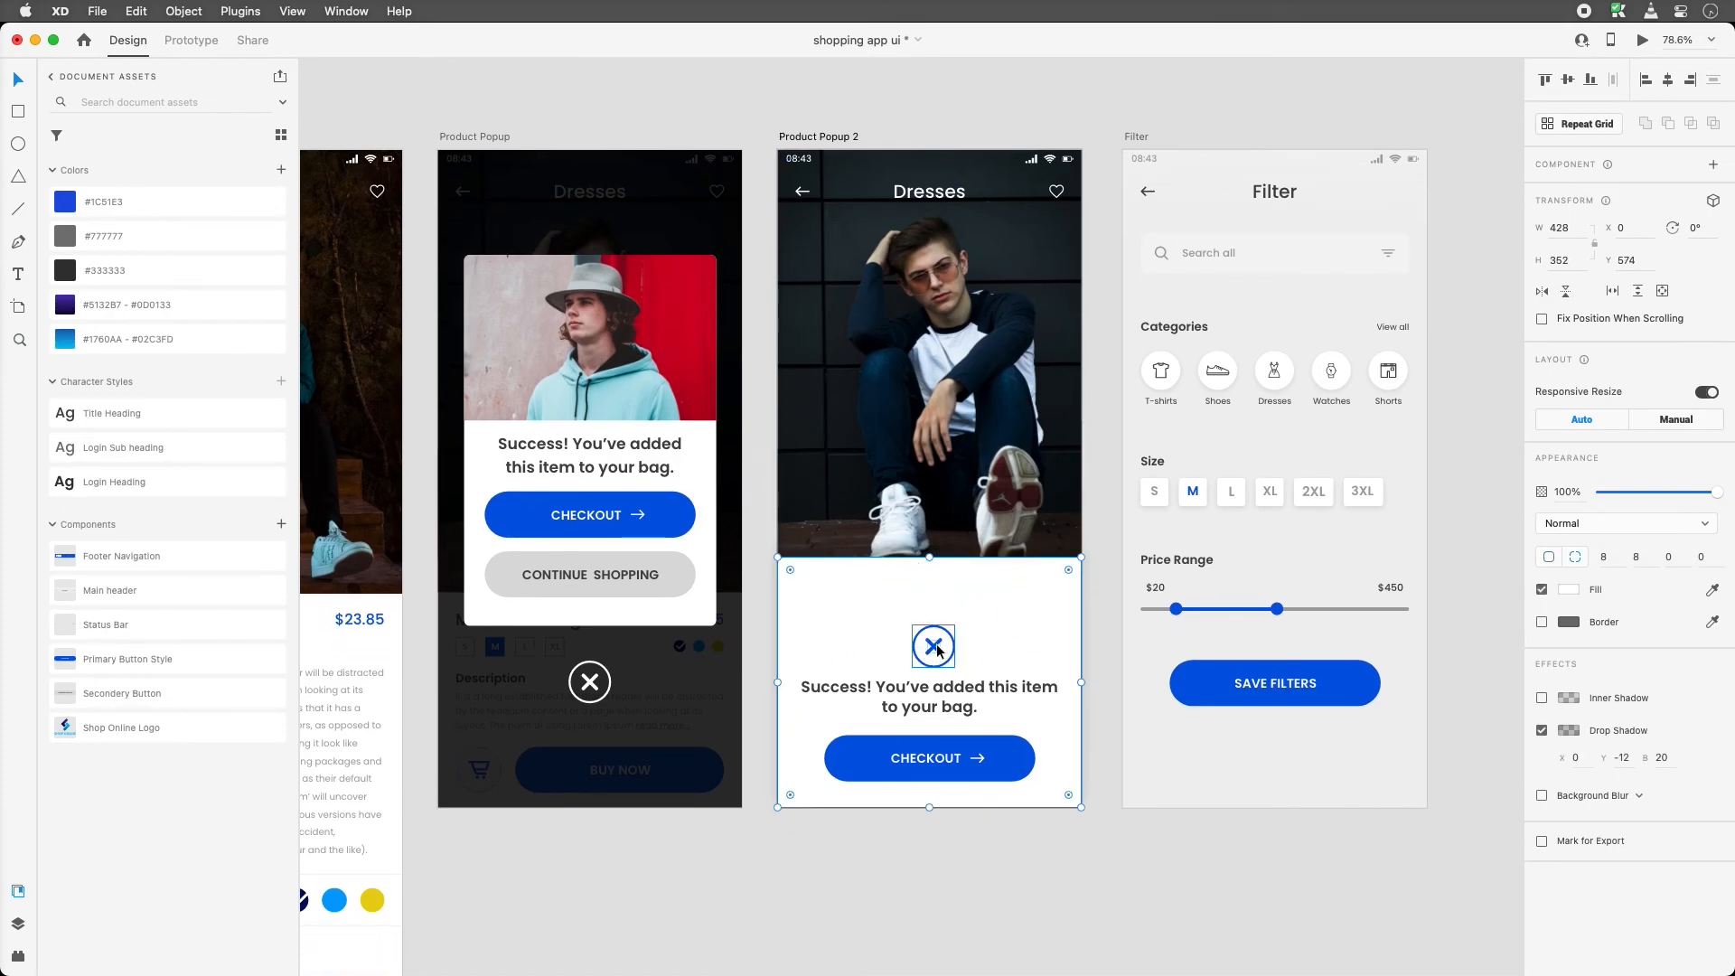
Move the close icon and Checkout button up within the white panel, and the success message to Y 678
left_click_drag(940, 649, 937, 598)
left_click_drag(940, 695, 940, 650)
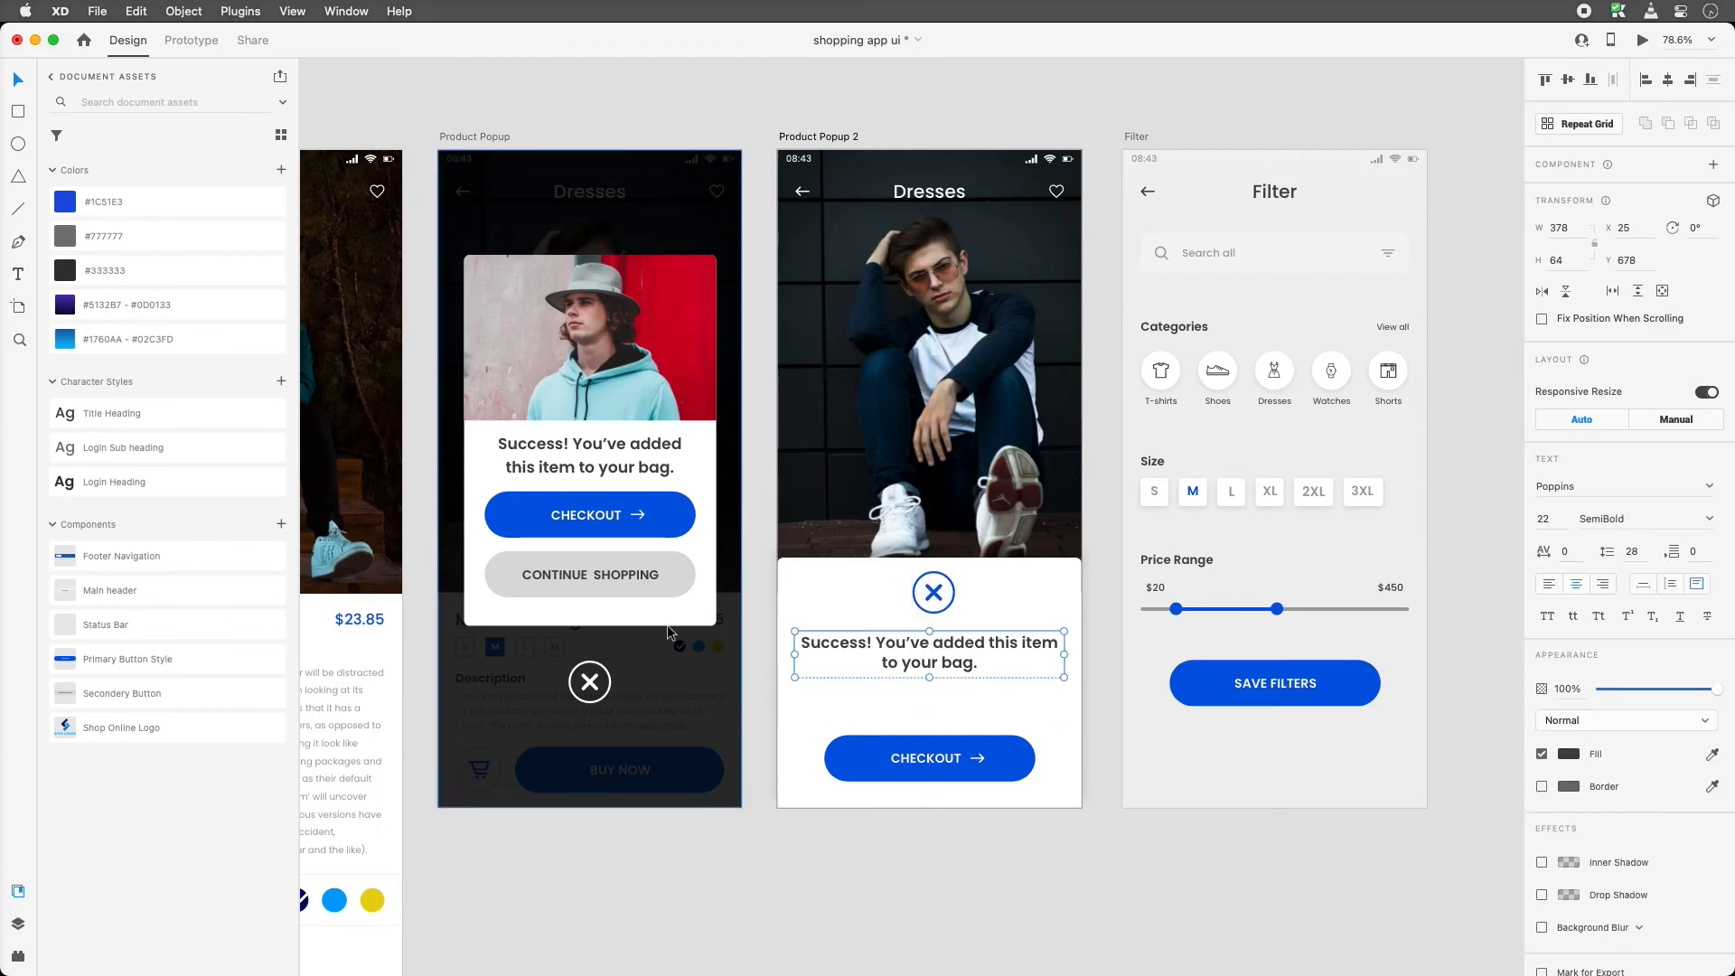
left_click(652, 582)
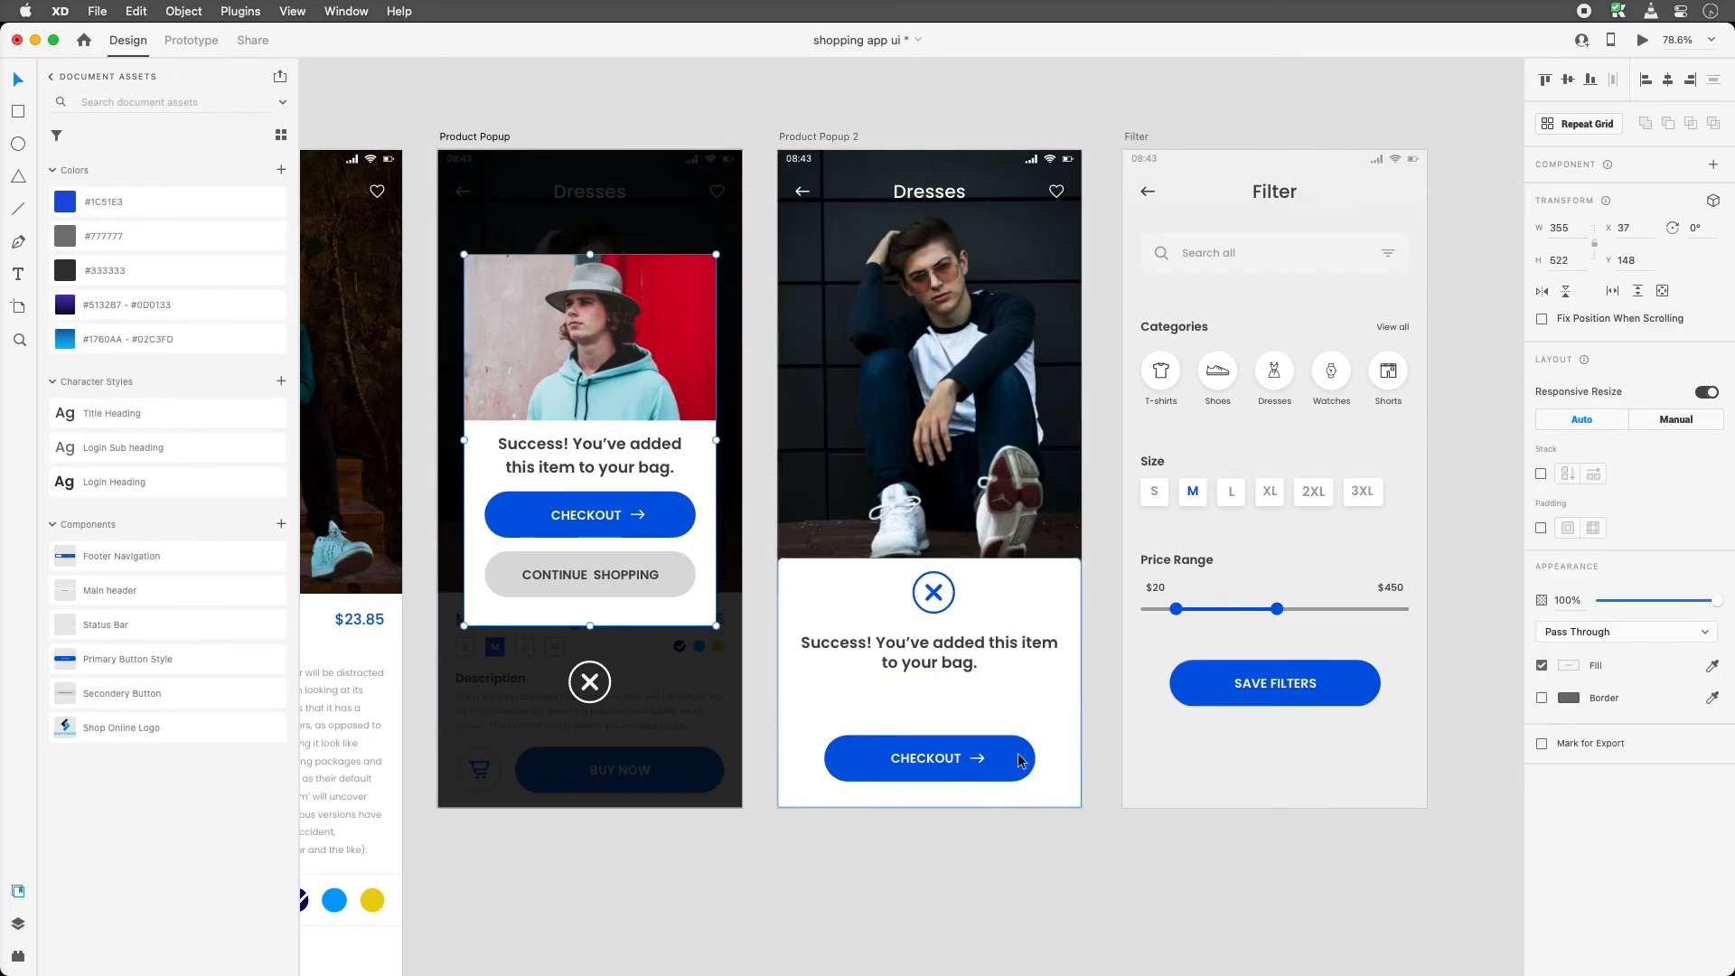
left_click_drag(1001, 769, 955, 690)
left_click(961, 667)
left_click_drag(941, 625, 940, 752)
key("super+z")
Duplicate the success message below the Checkout button at Y 833 and change its text to "or Continue Shopping"
left_click(950, 663)
left_click_drag(950, 662, 946, 770)
double_click(946, 771)
key("super+a")
type("or ")
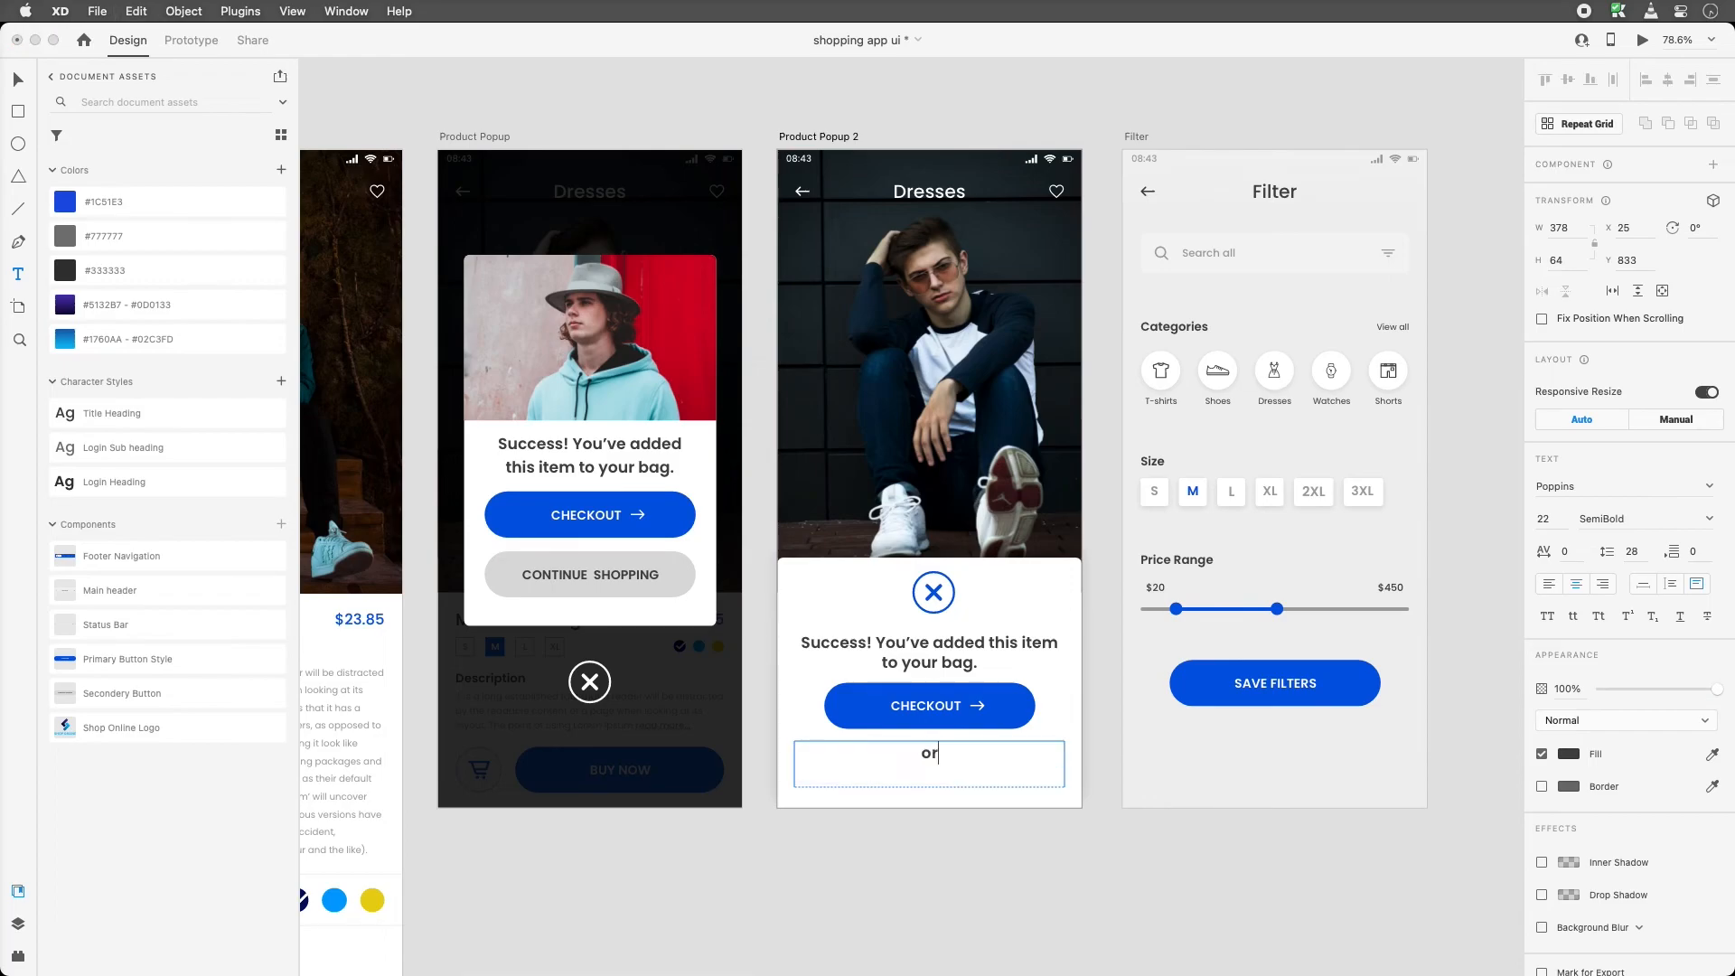
type("Continue Shopping")
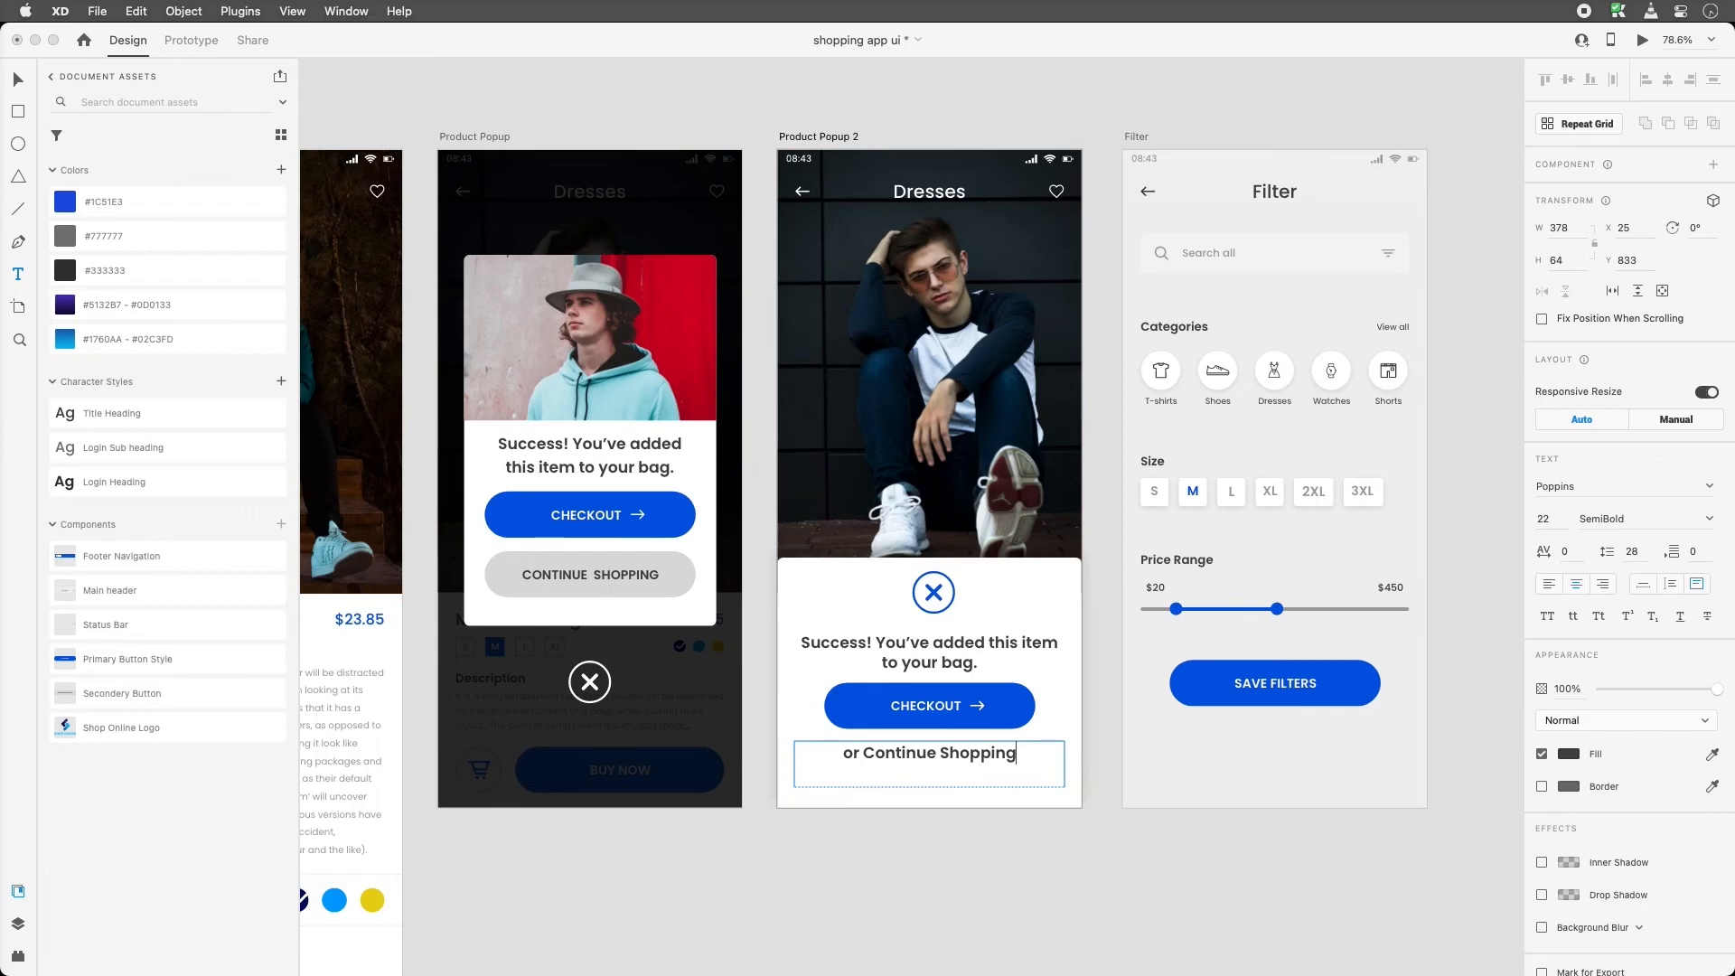
key("Escape")
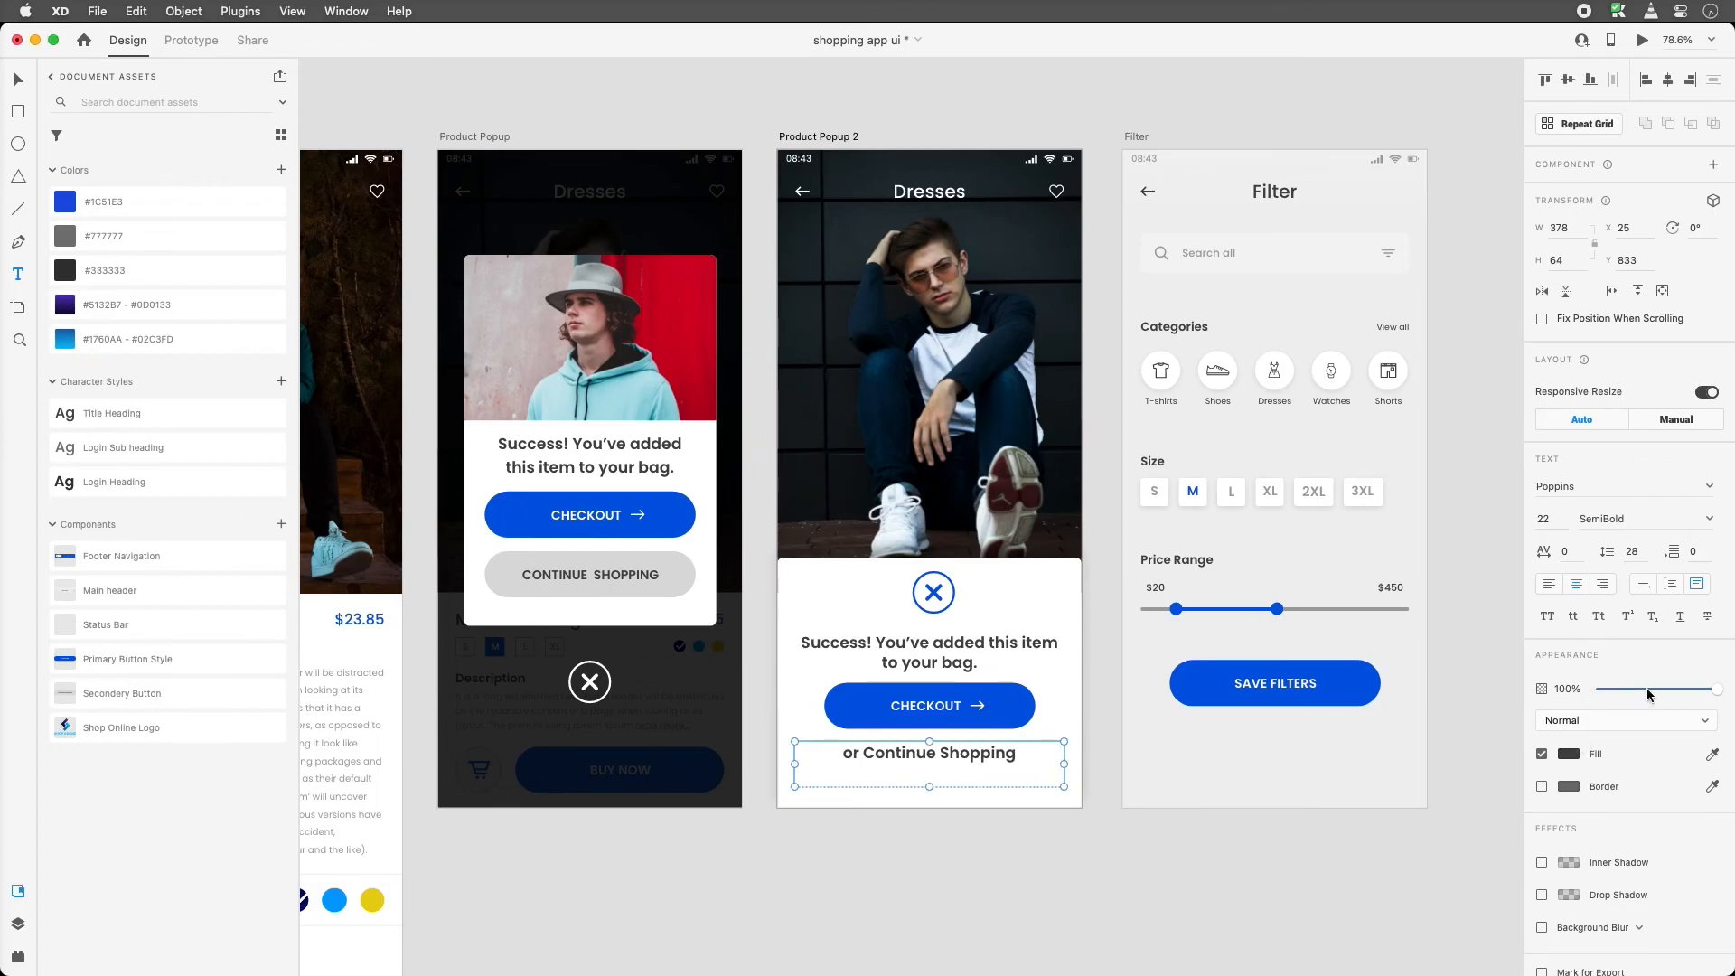
Set the "or Continue Shopping" text to auto width with a font size of 16
left_click(1643, 583)
left_click(1543, 519)
type("16")
key("Return")
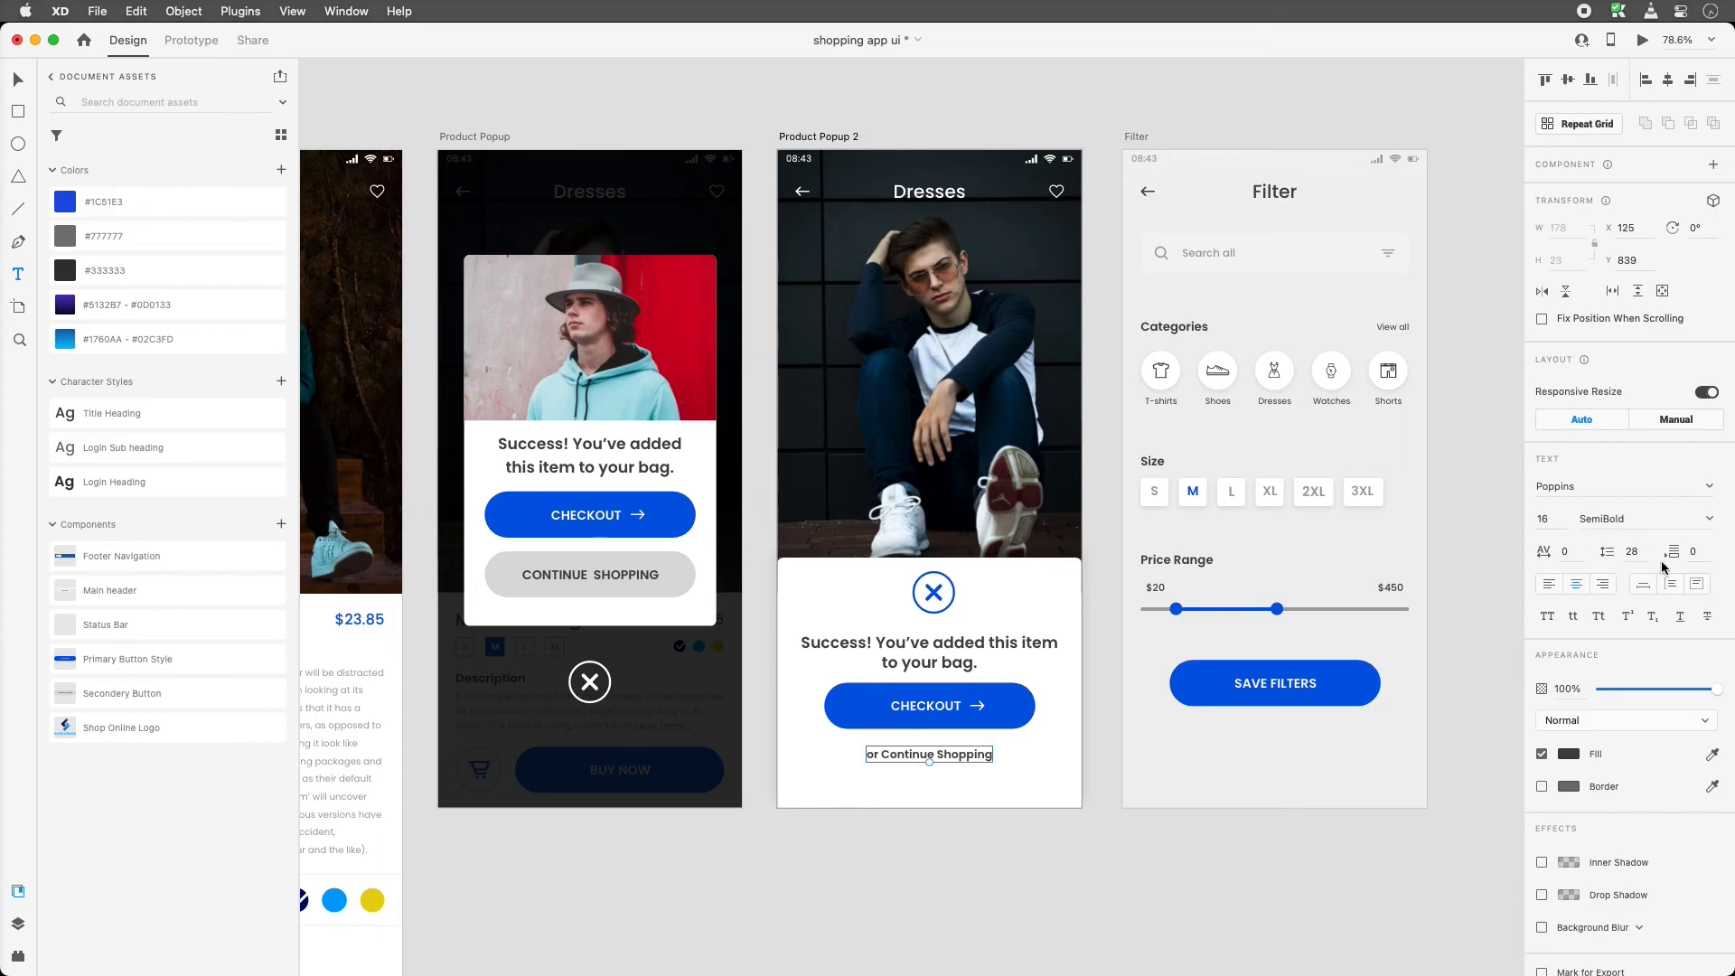
Underline the "or Continue Shopping" text and give it a slightly lighter Poppins weight
left_click(1679, 616)
left_click(1711, 522)
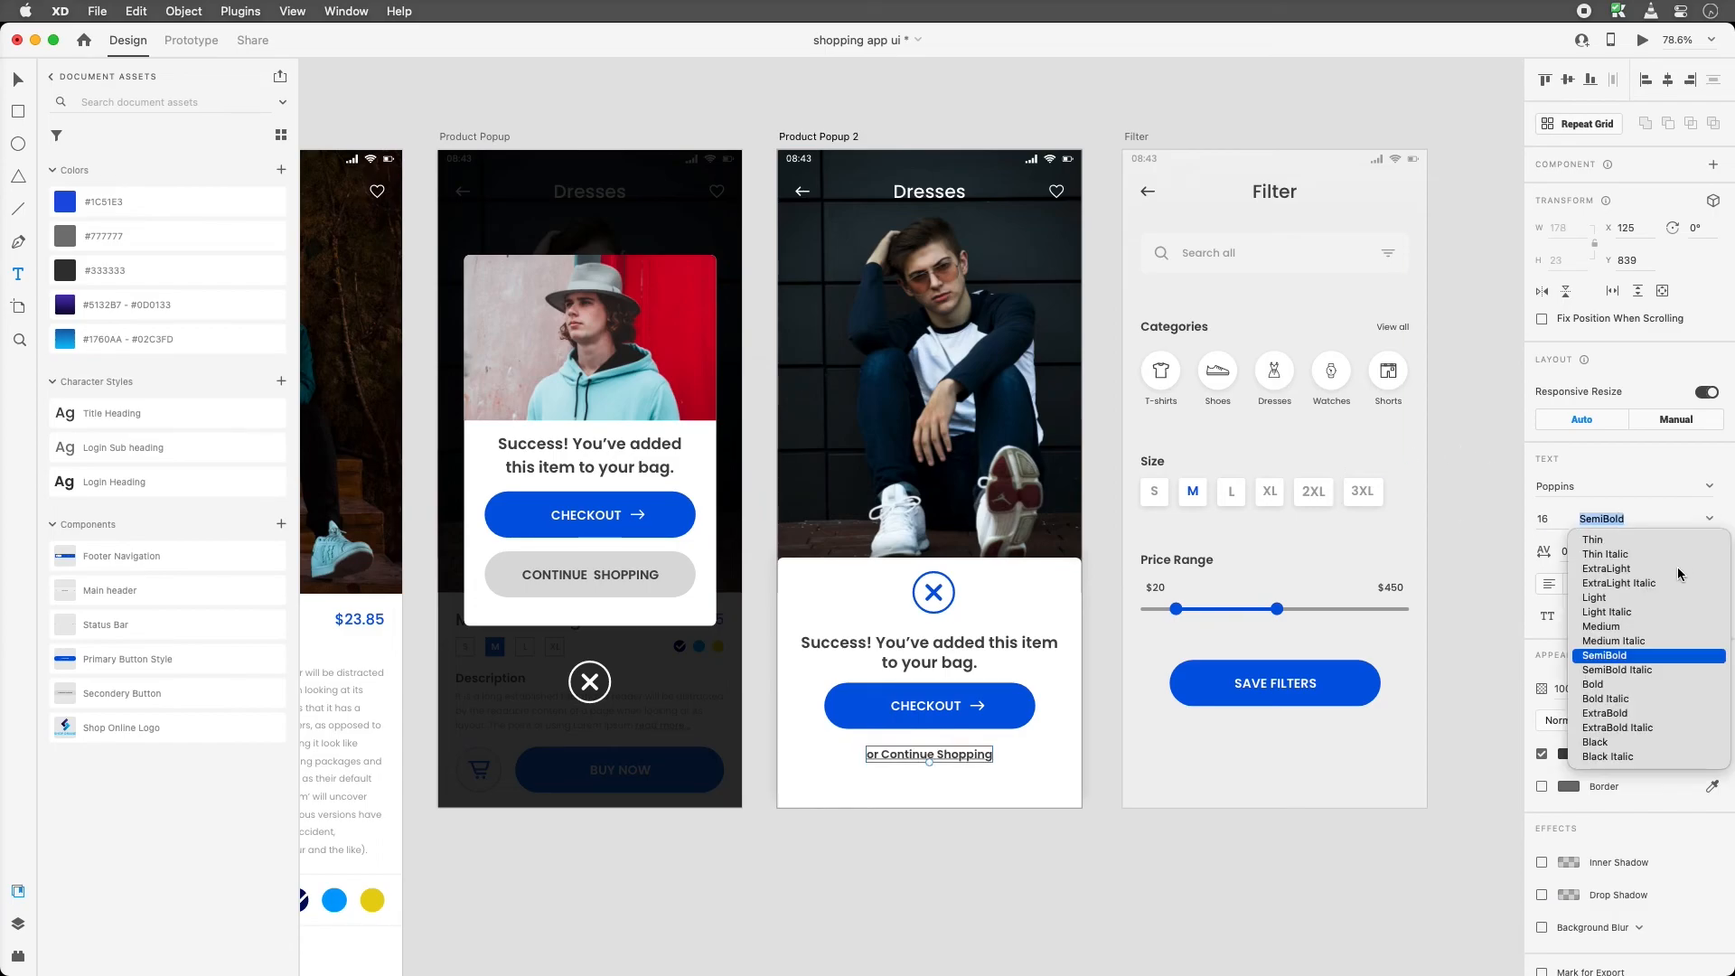
left_click(1626, 660)
type("v")
left_click(931, 754)
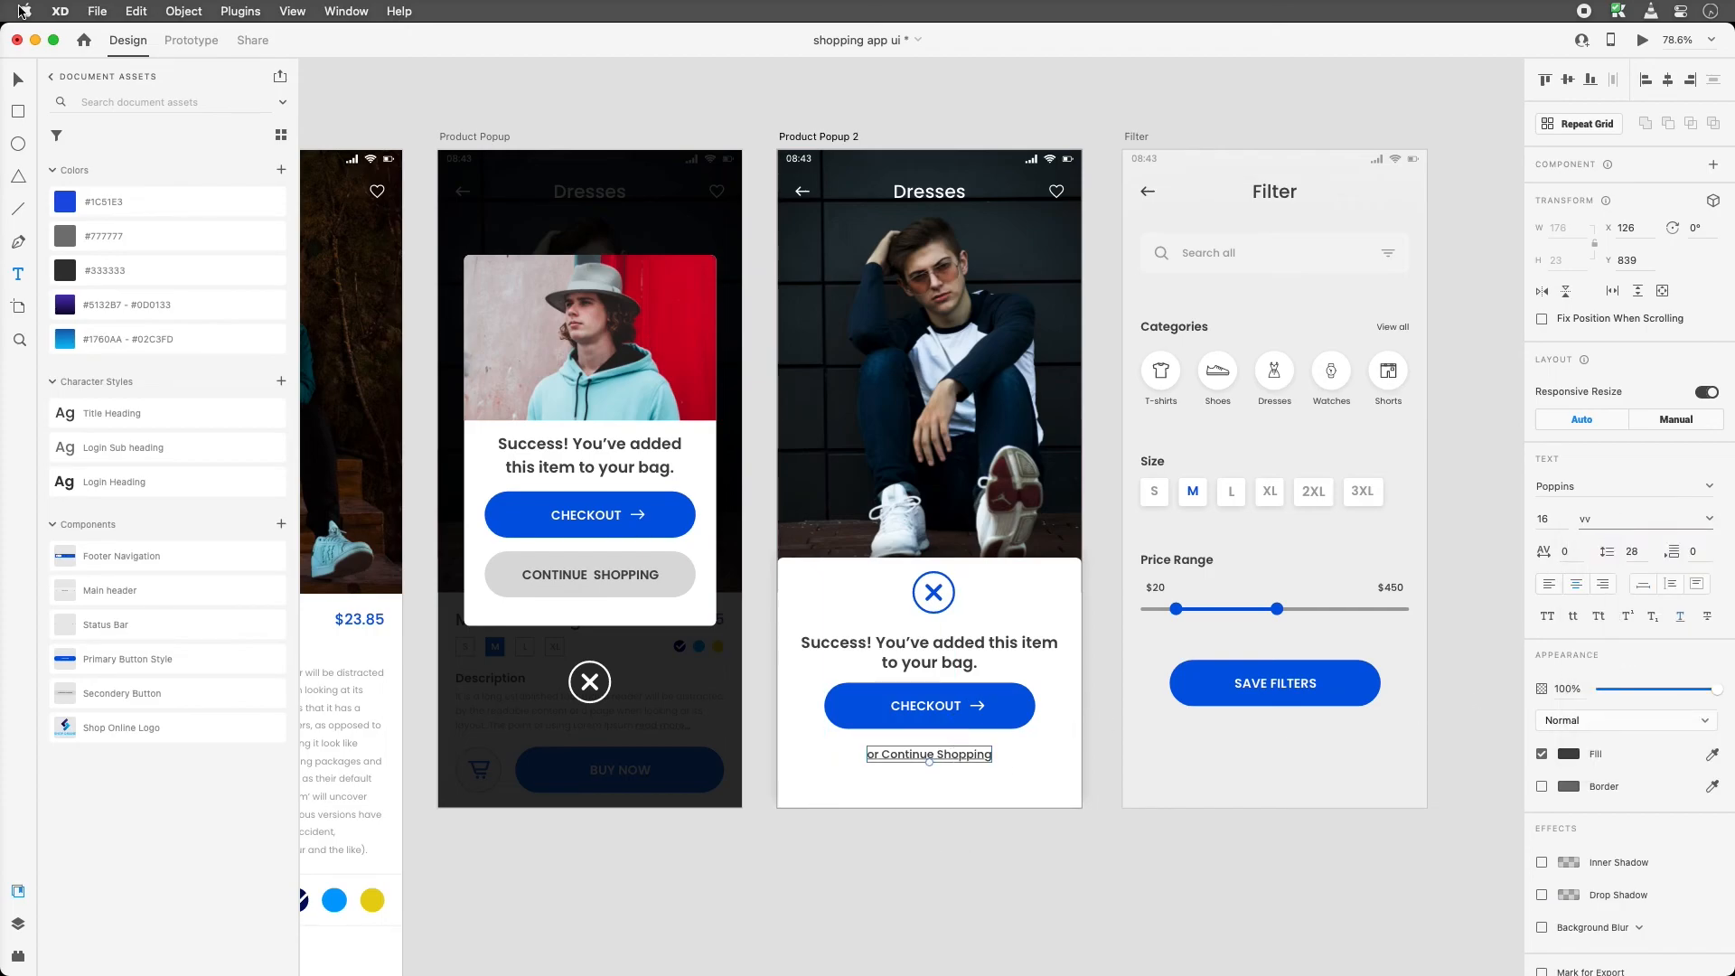
Move the "or Continue Shopping" link and the Checkout button slightly down, and the success message to Y 693
left_click(18, 80)
left_click_drag(980, 760, 972, 775)
left_click_drag(949, 708, 949, 731)
left_click_drag(935, 666, 935, 673)
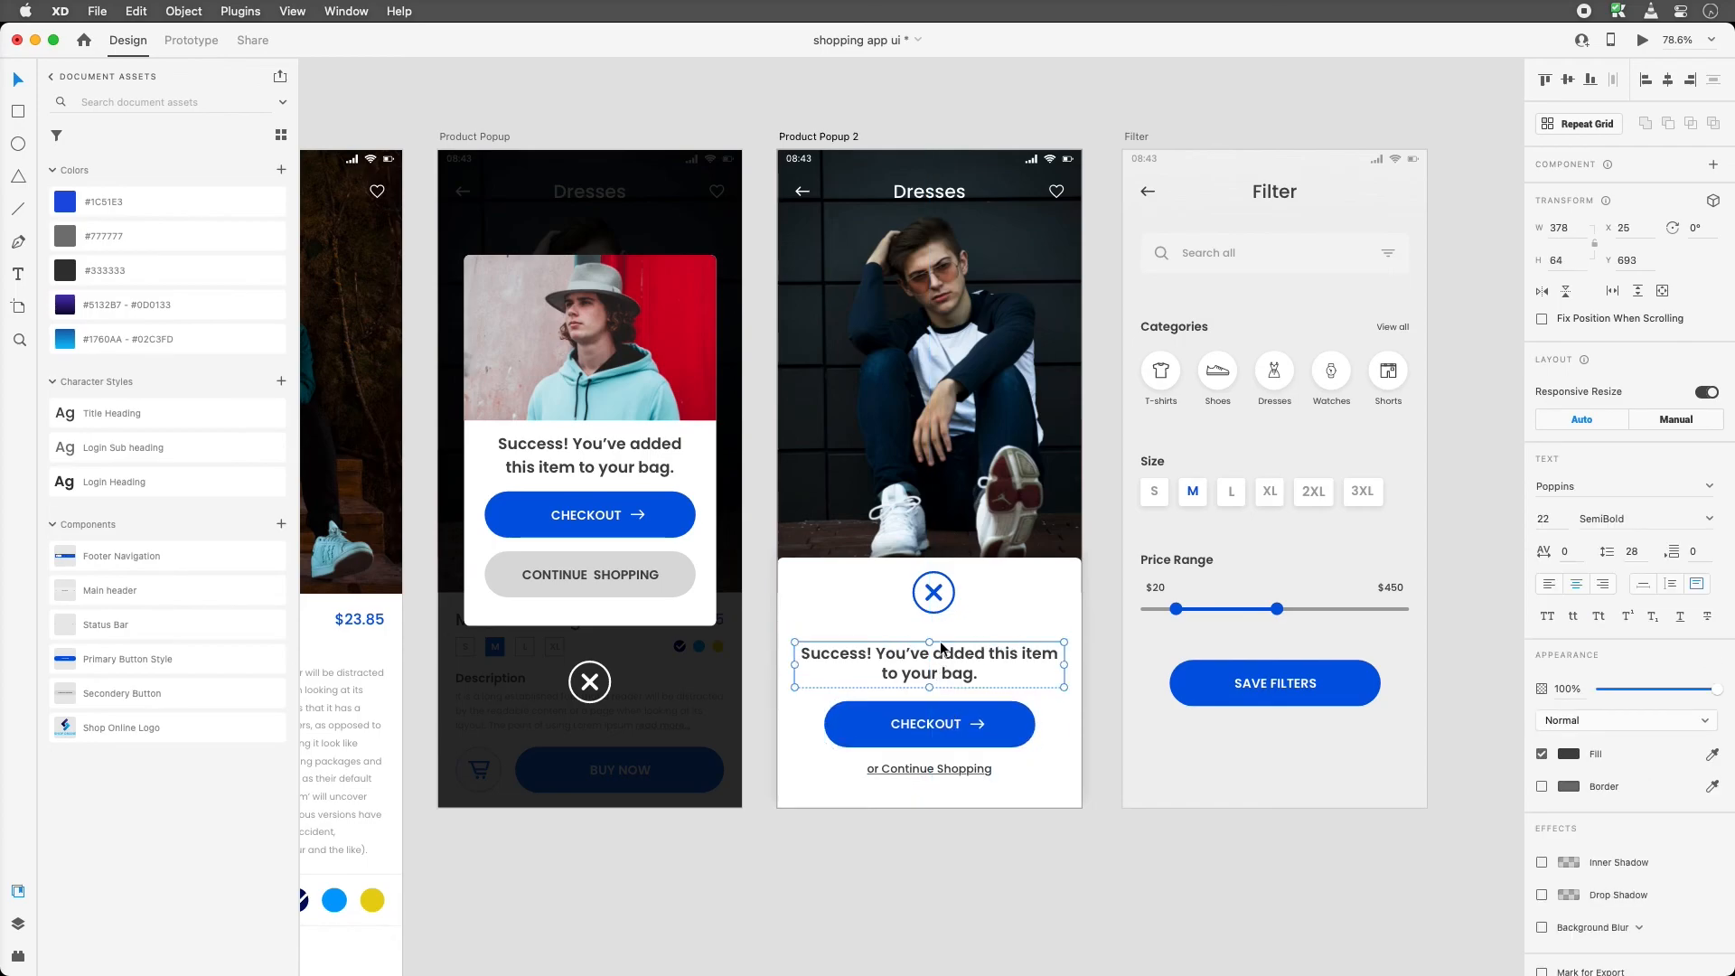
Shorten the white panel to a height of 331 and place the close icon just inside its upper edge
mouse_move(934, 597)
left_mouse_down()
mouse_move(934, 612)
mouse_move(932, 571)
left_mouse_up()
left_click(963, 599)
left_click(1057, 911)
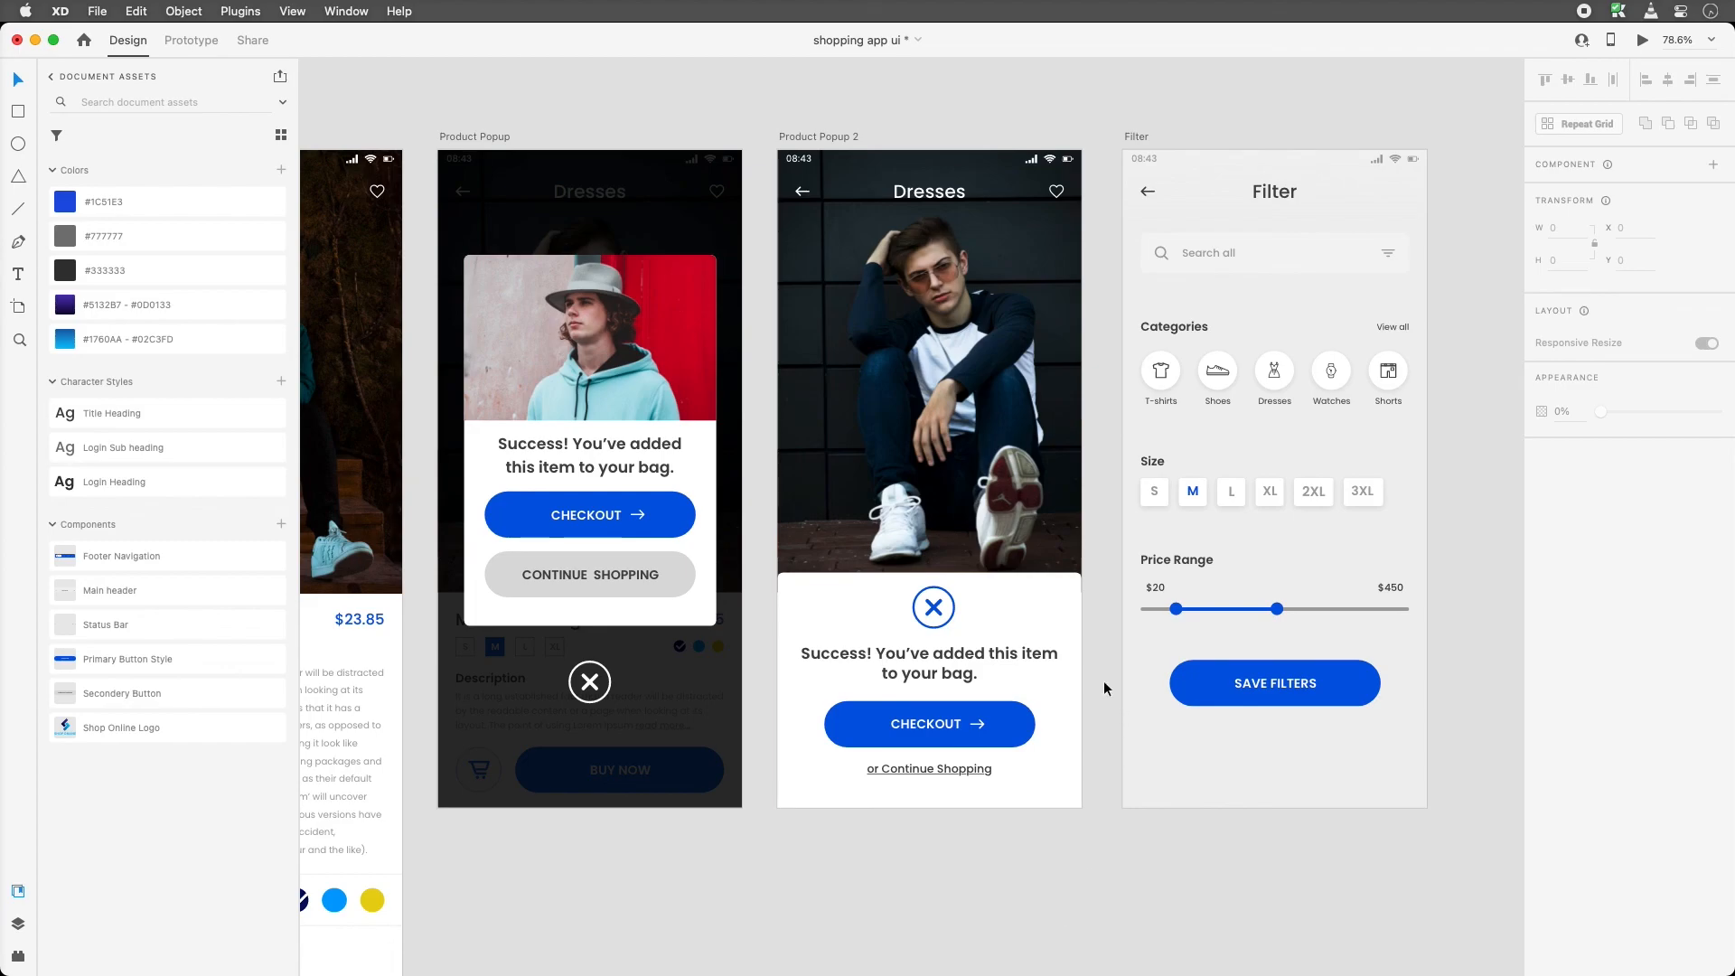
Change the bottom panel's fill colour to #F0F0F0
left_click(1071, 686)
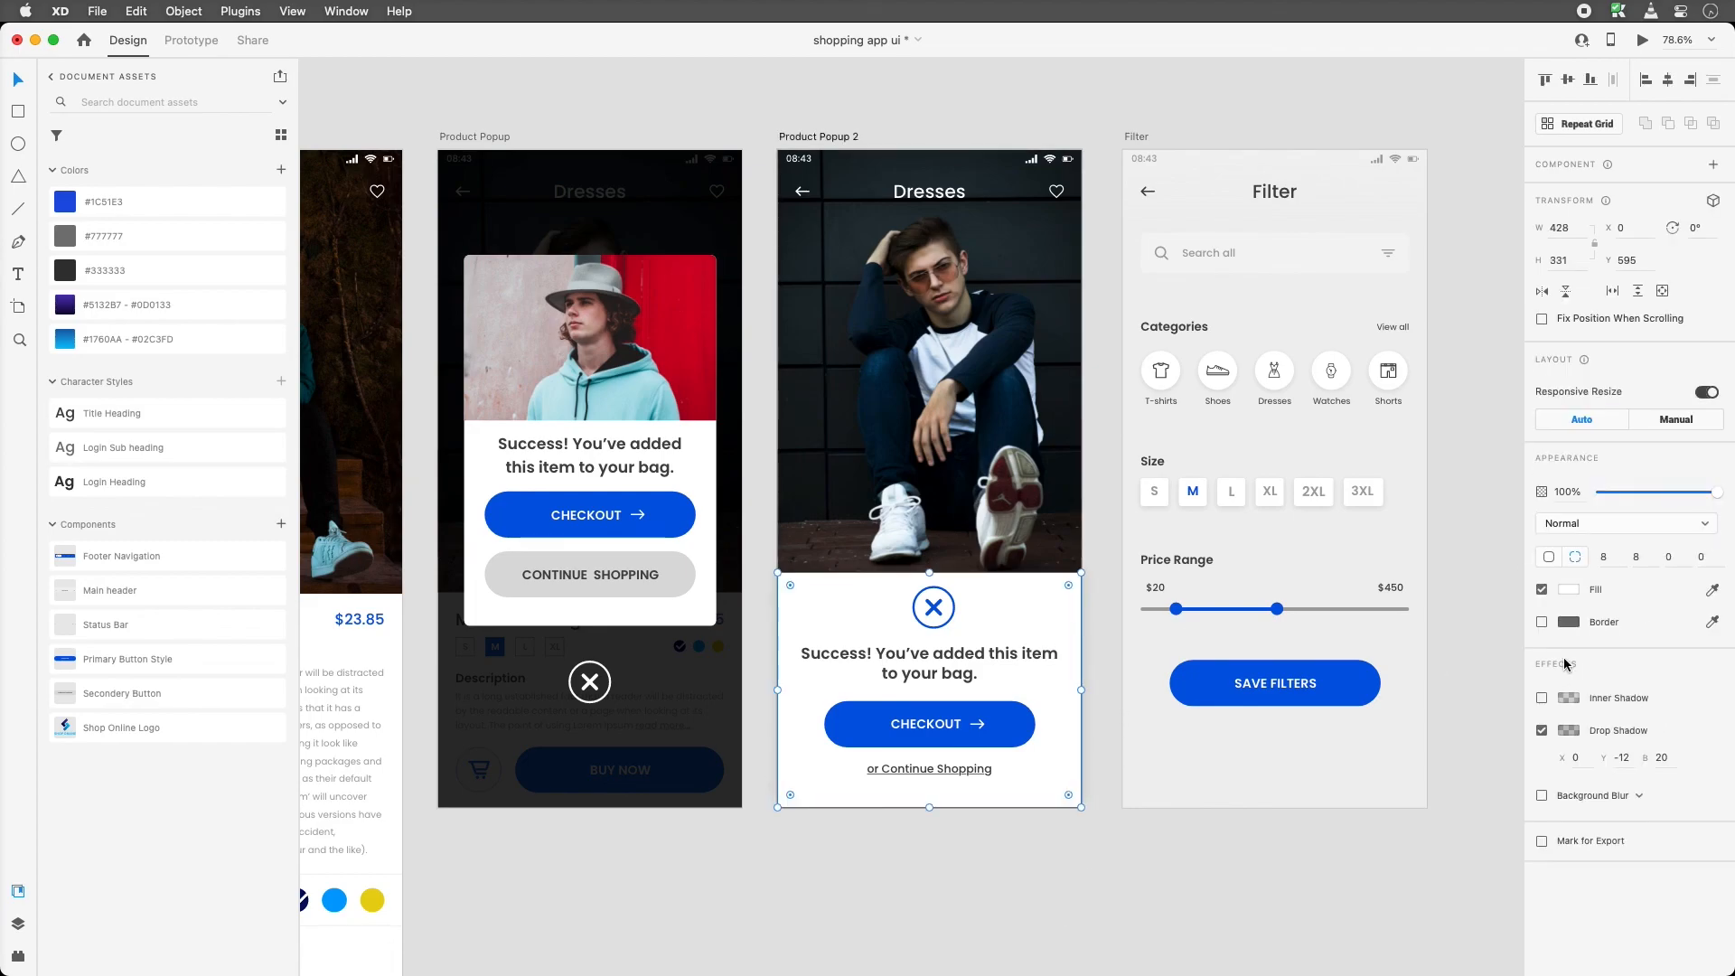
left_click(1568, 589)
left_click_drag(1362, 512, 1355, 511)
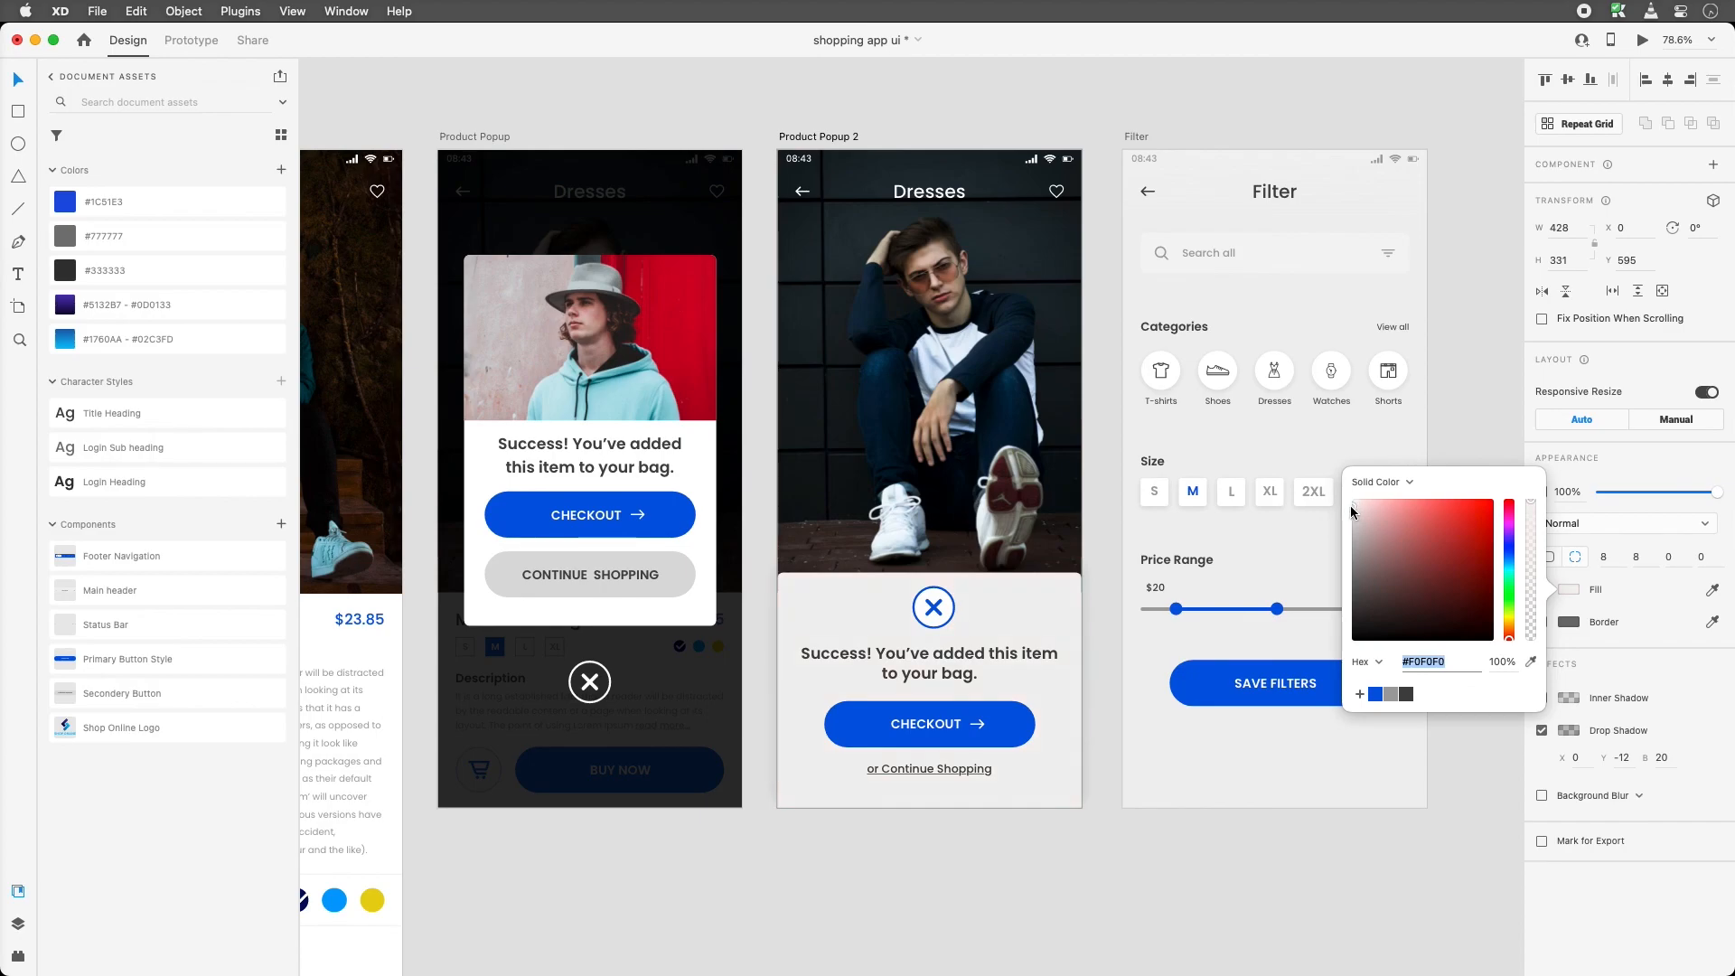
left_click(1168, 871)
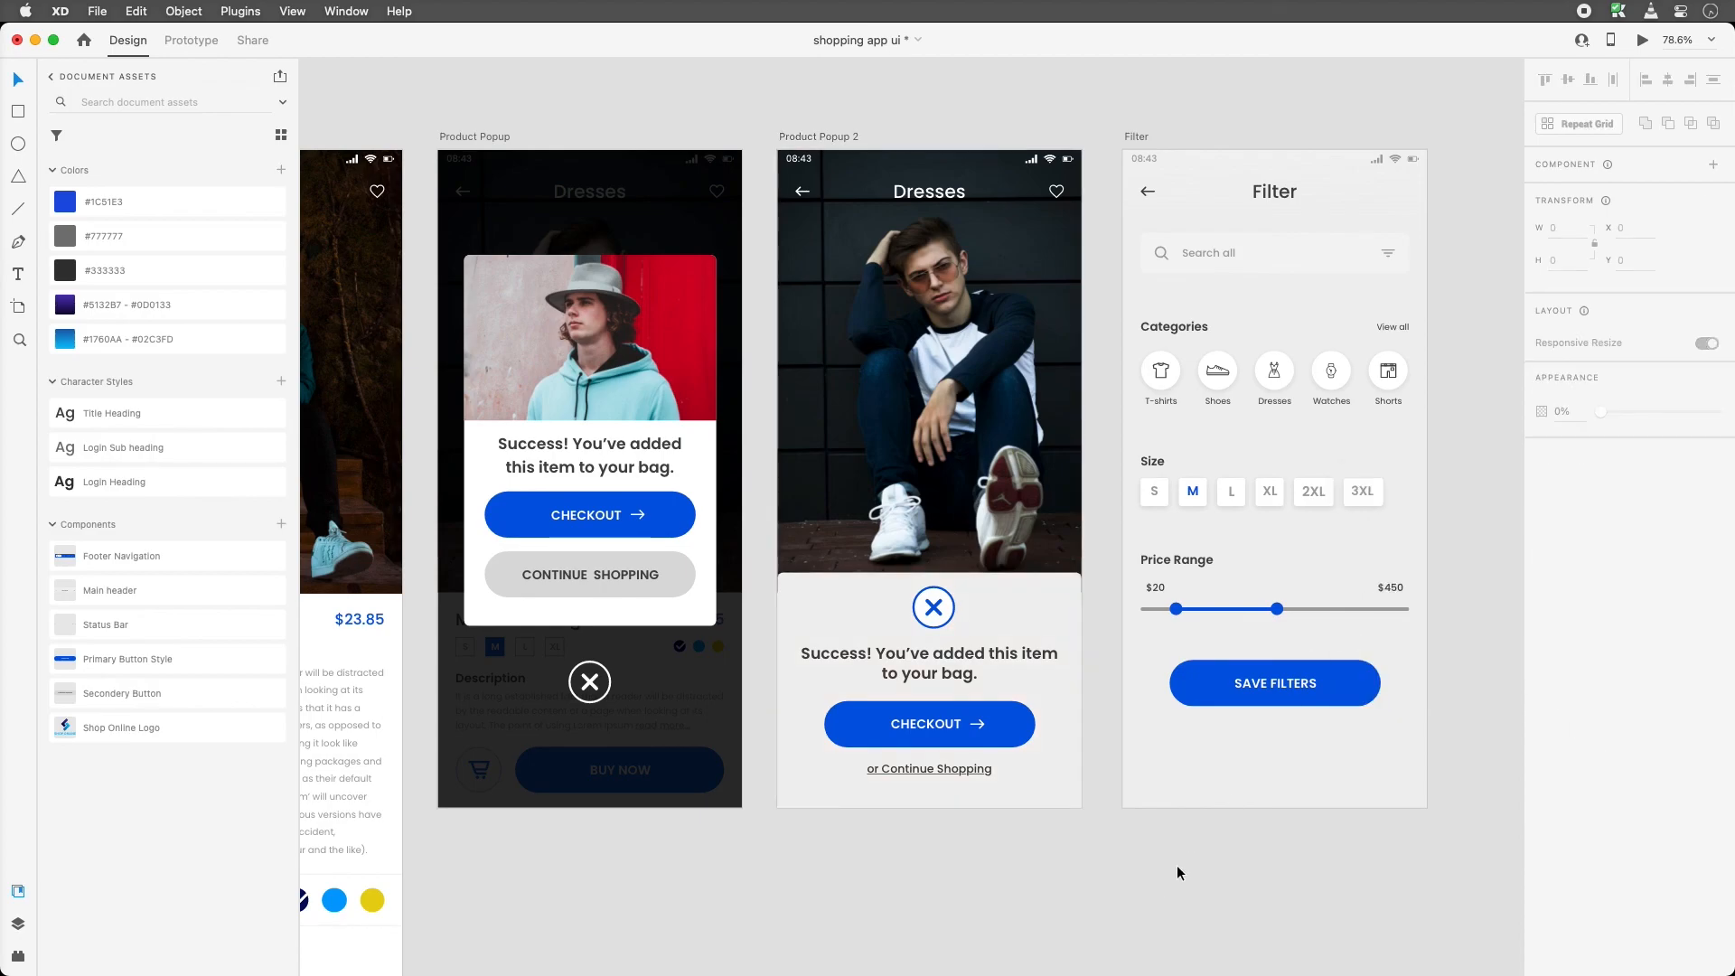